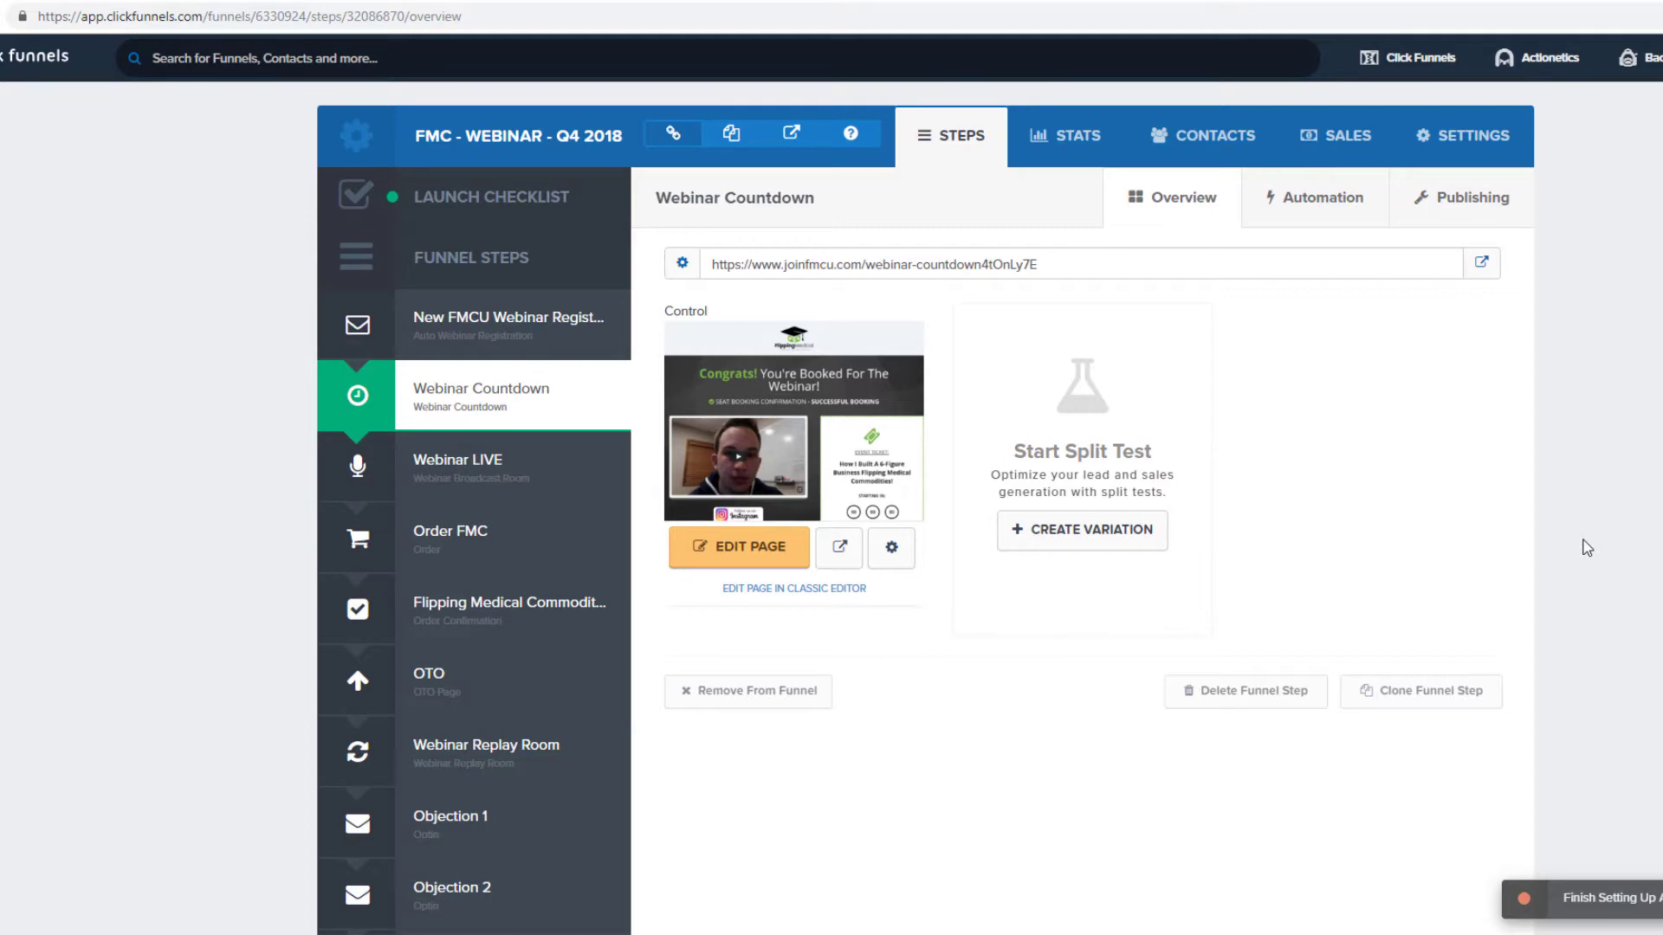
Step: Copy the Google Tag Manager head snippet into the head tracking code of the FMC - Webinar - Q4 2018 funnel settings, enlarging the field
{"action": "left_click", "coordinate": [438, 322]}
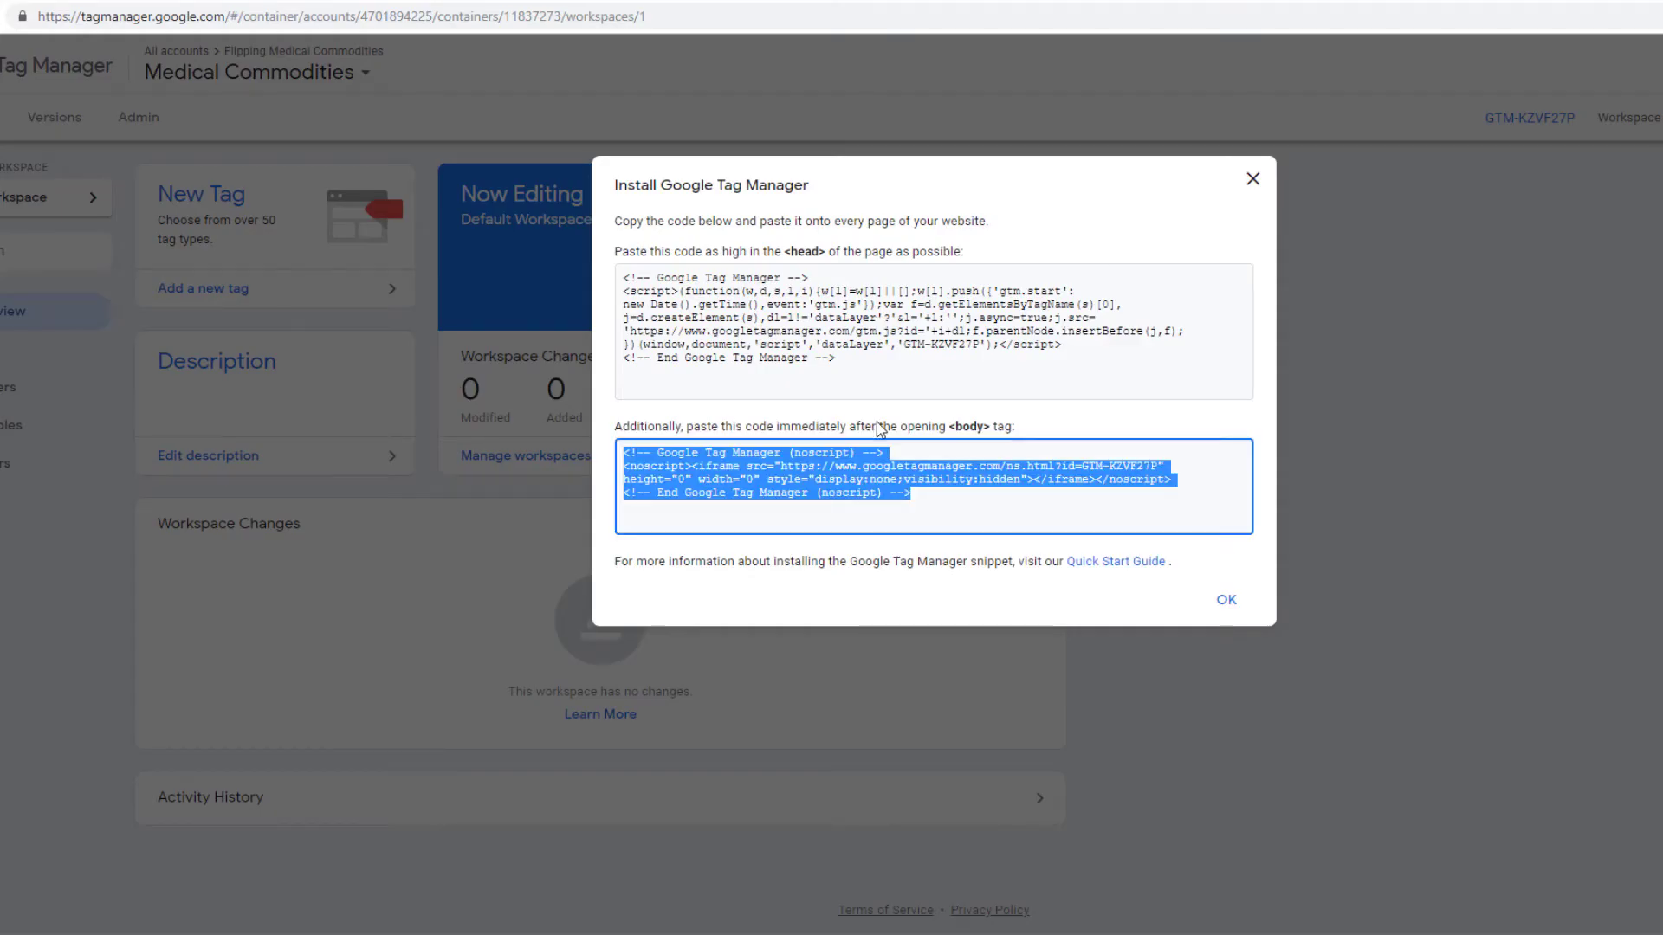
{"action": "left_click", "coordinate": [864, 366]}
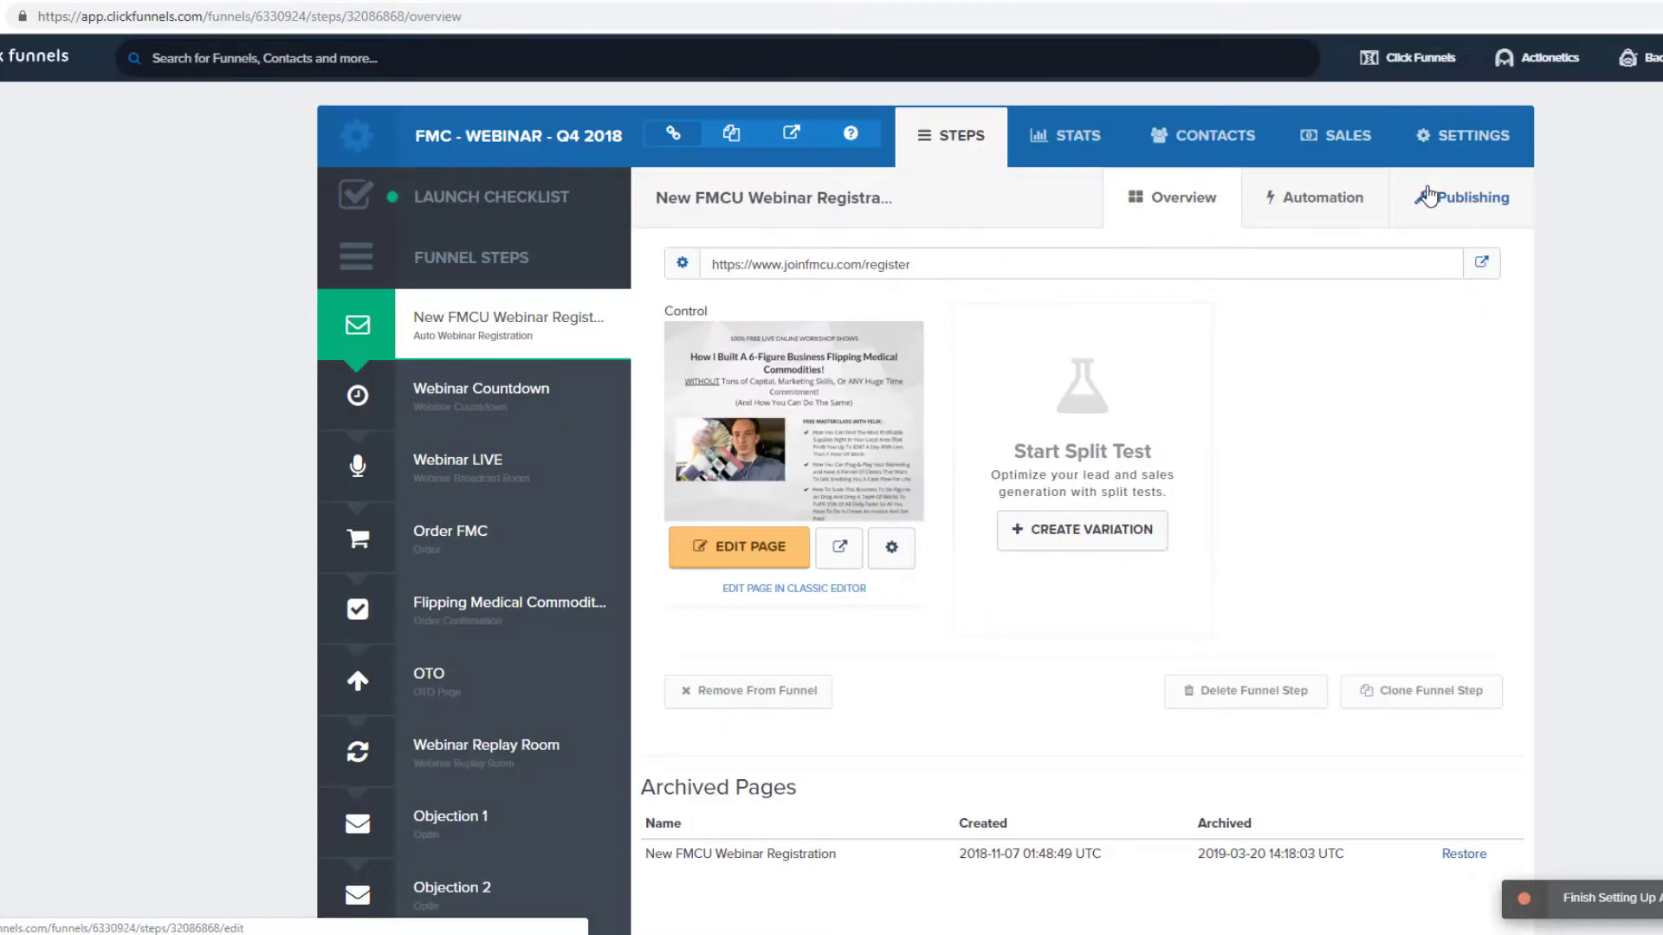
{"action": "left_click", "coordinate": [1472, 139]}
{"action": "scroll", "coordinate": [1106, 465], "scroll_direction": "down", "scroll_amount": 2}
{"action": "left_click_drag", "start_coordinate": [1053, 461], "coordinate": [1063, 656]}
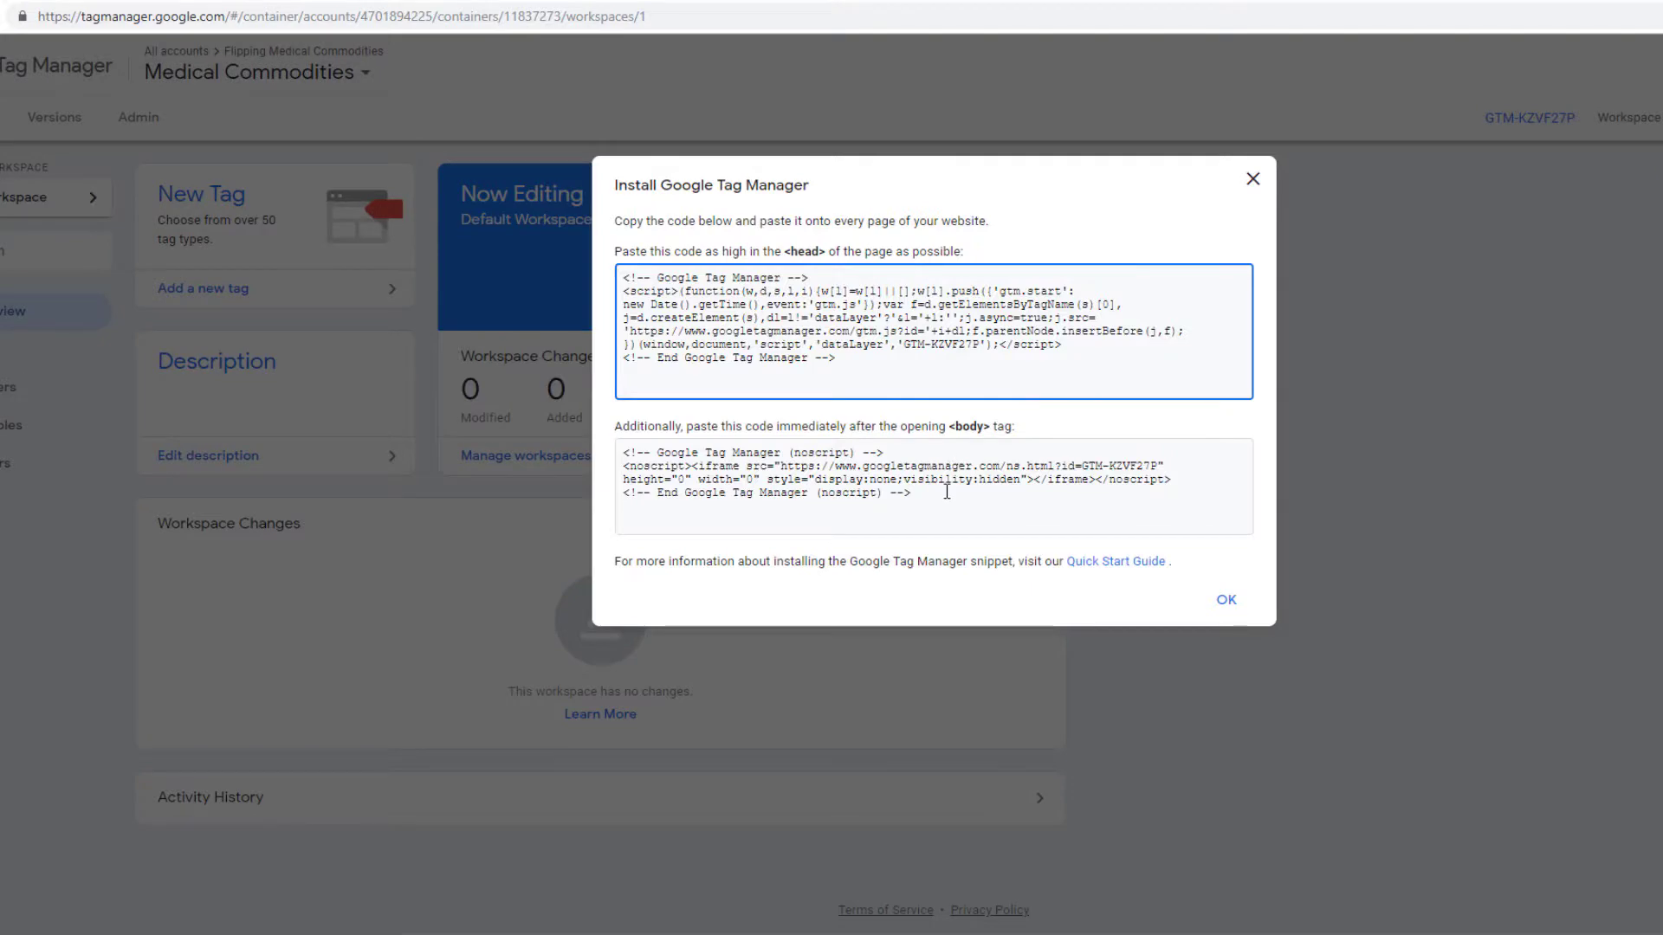
Step: Copy the Tag Manager noscript snippet into the funnel's body tracking code, then return to the Webinar Countdown step
{"action": "left_click_drag", "start_coordinate": [946, 491], "coordinate": [638, 429]}
{"action": "left_click", "coordinate": [1252, 180]}
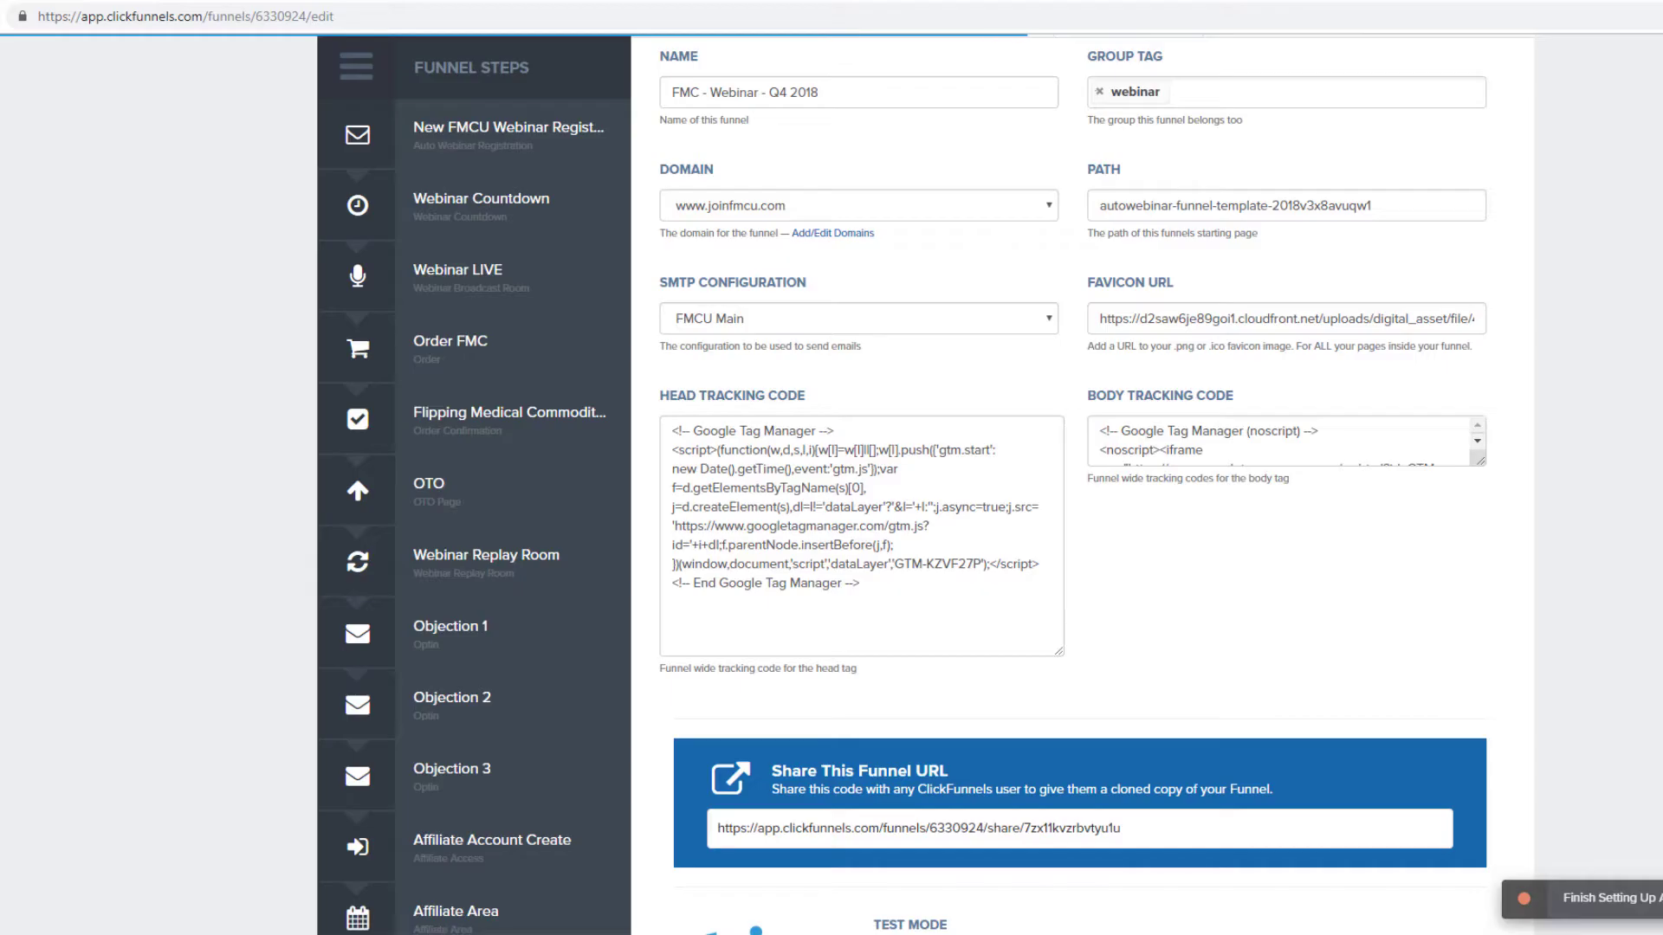
{"action": "scroll", "coordinate": [557, 427], "scroll_direction": "up", "scroll_amount": 3}
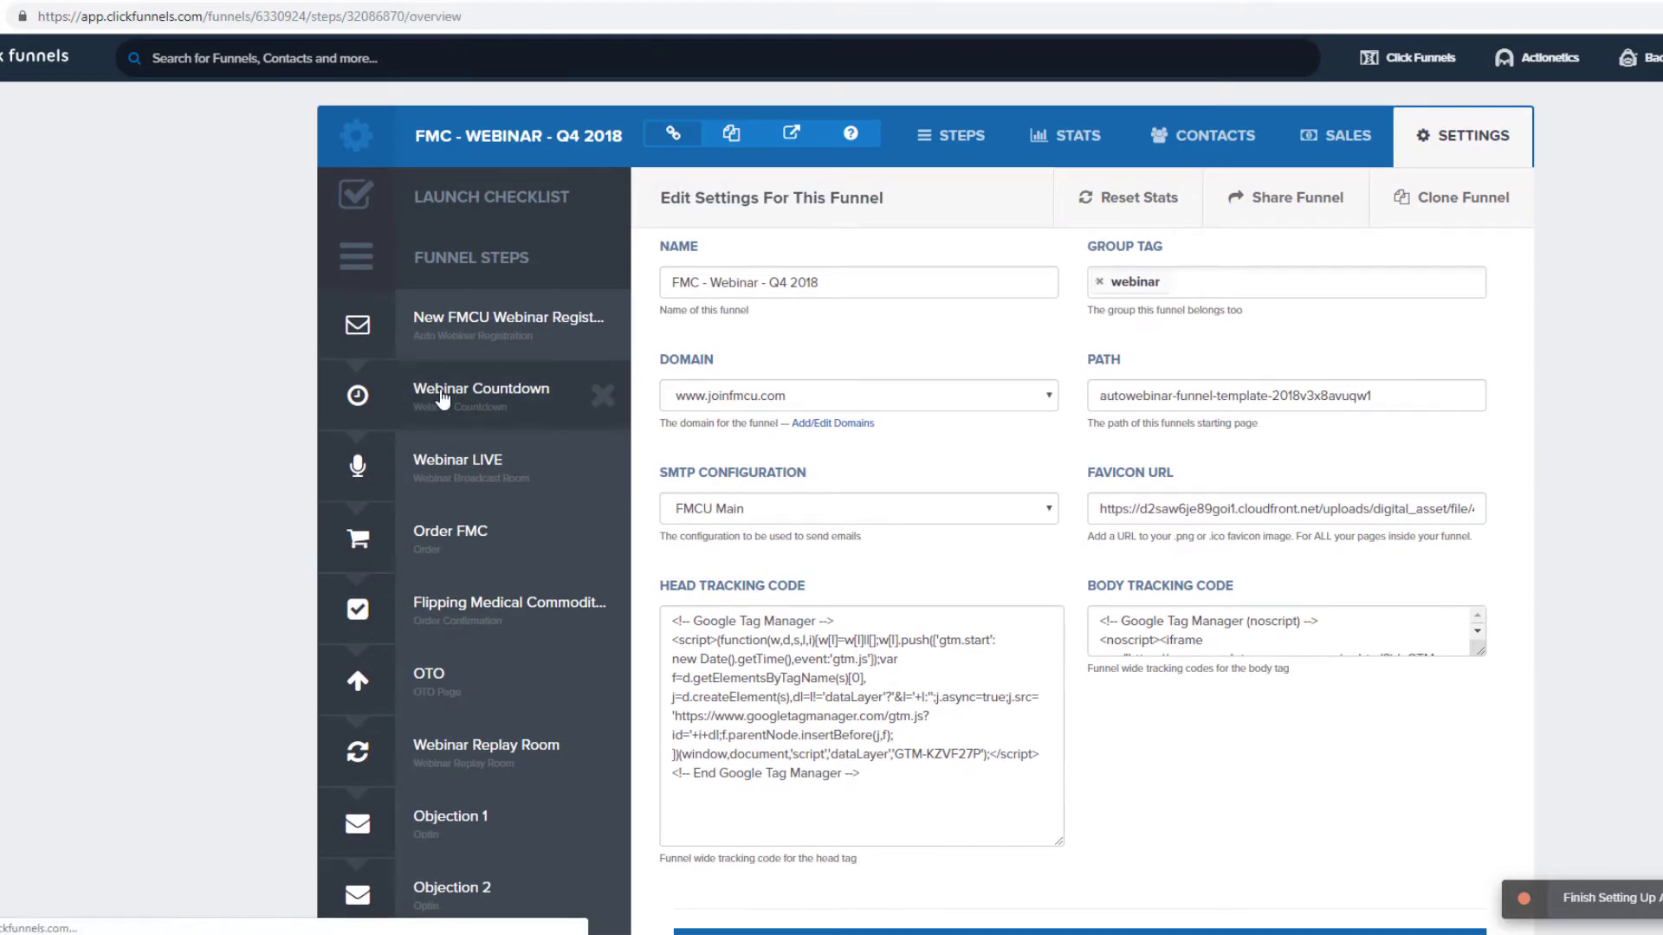
{"action": "left_click", "coordinate": [444, 397]}
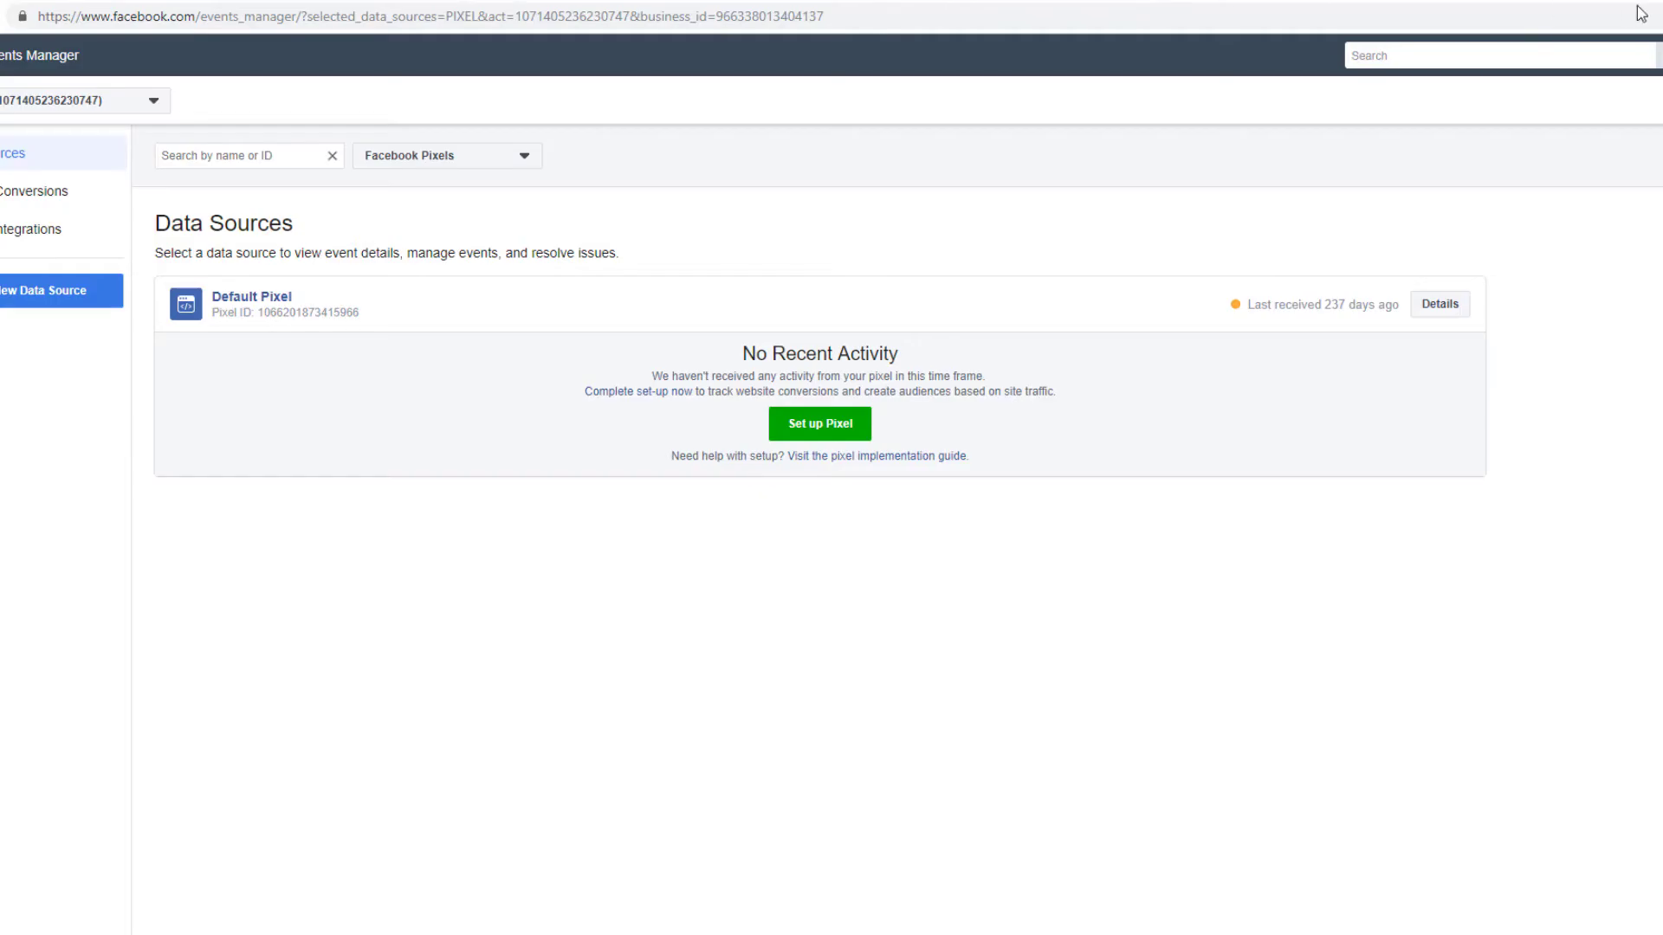
Step: In Facebook Events Manager, set up the Default Pixel by manual installation, copy its base code and continue to event setup
{"action": "left_click", "coordinate": [831, 433]}
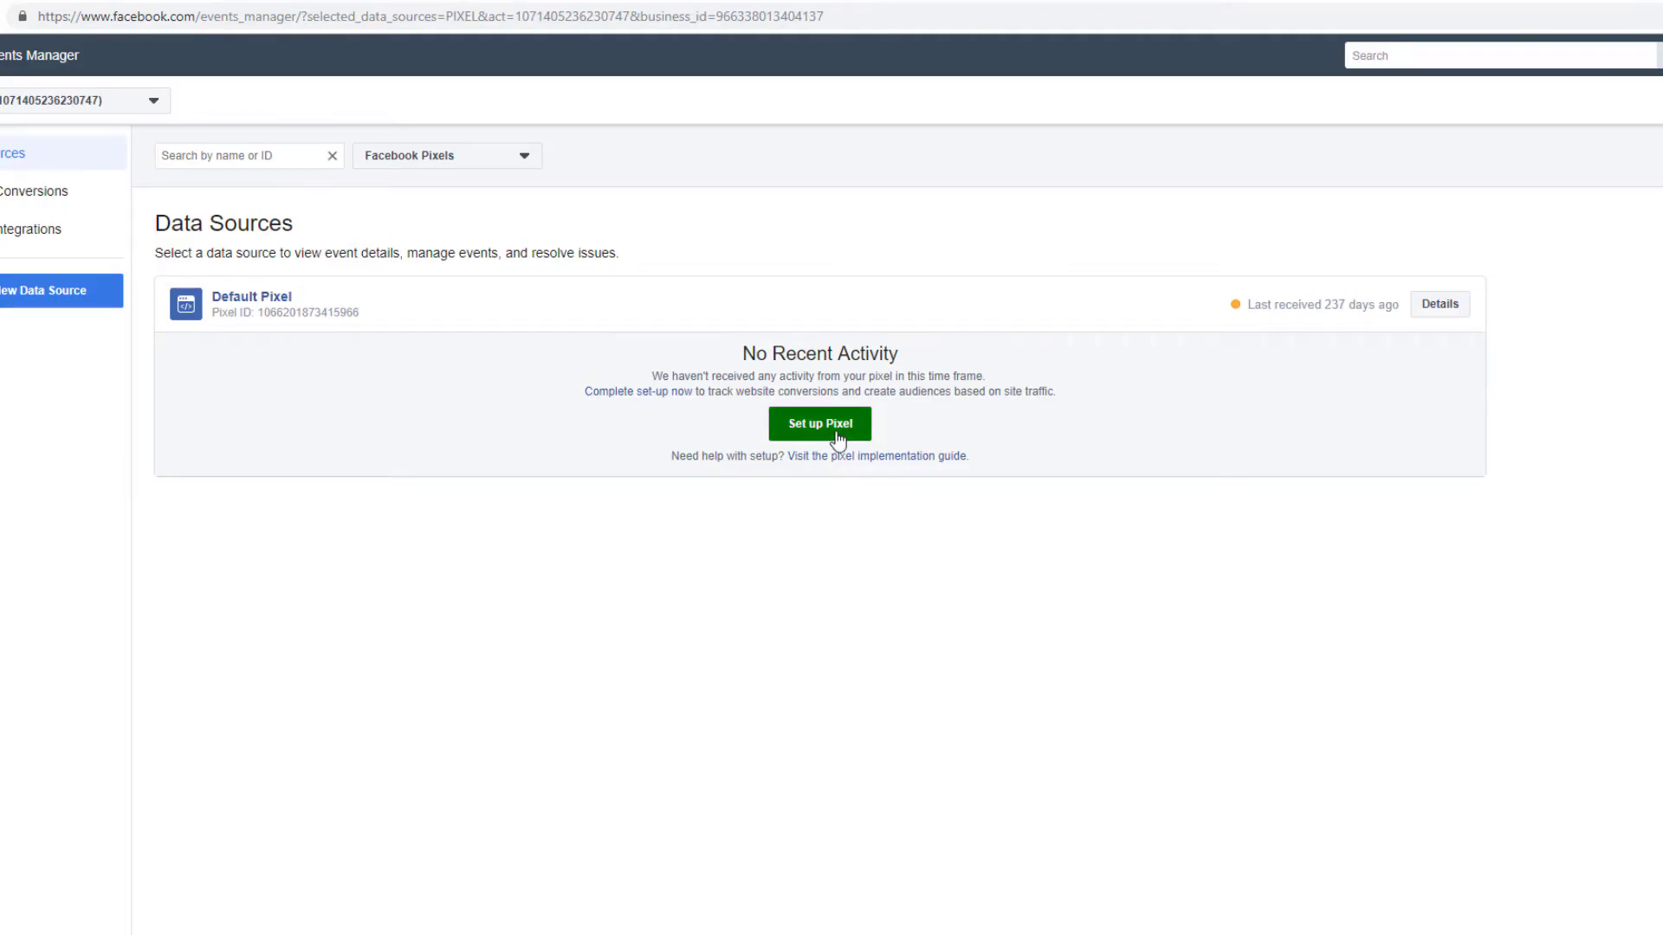
{"action": "left_click", "coordinate": [898, 443]}
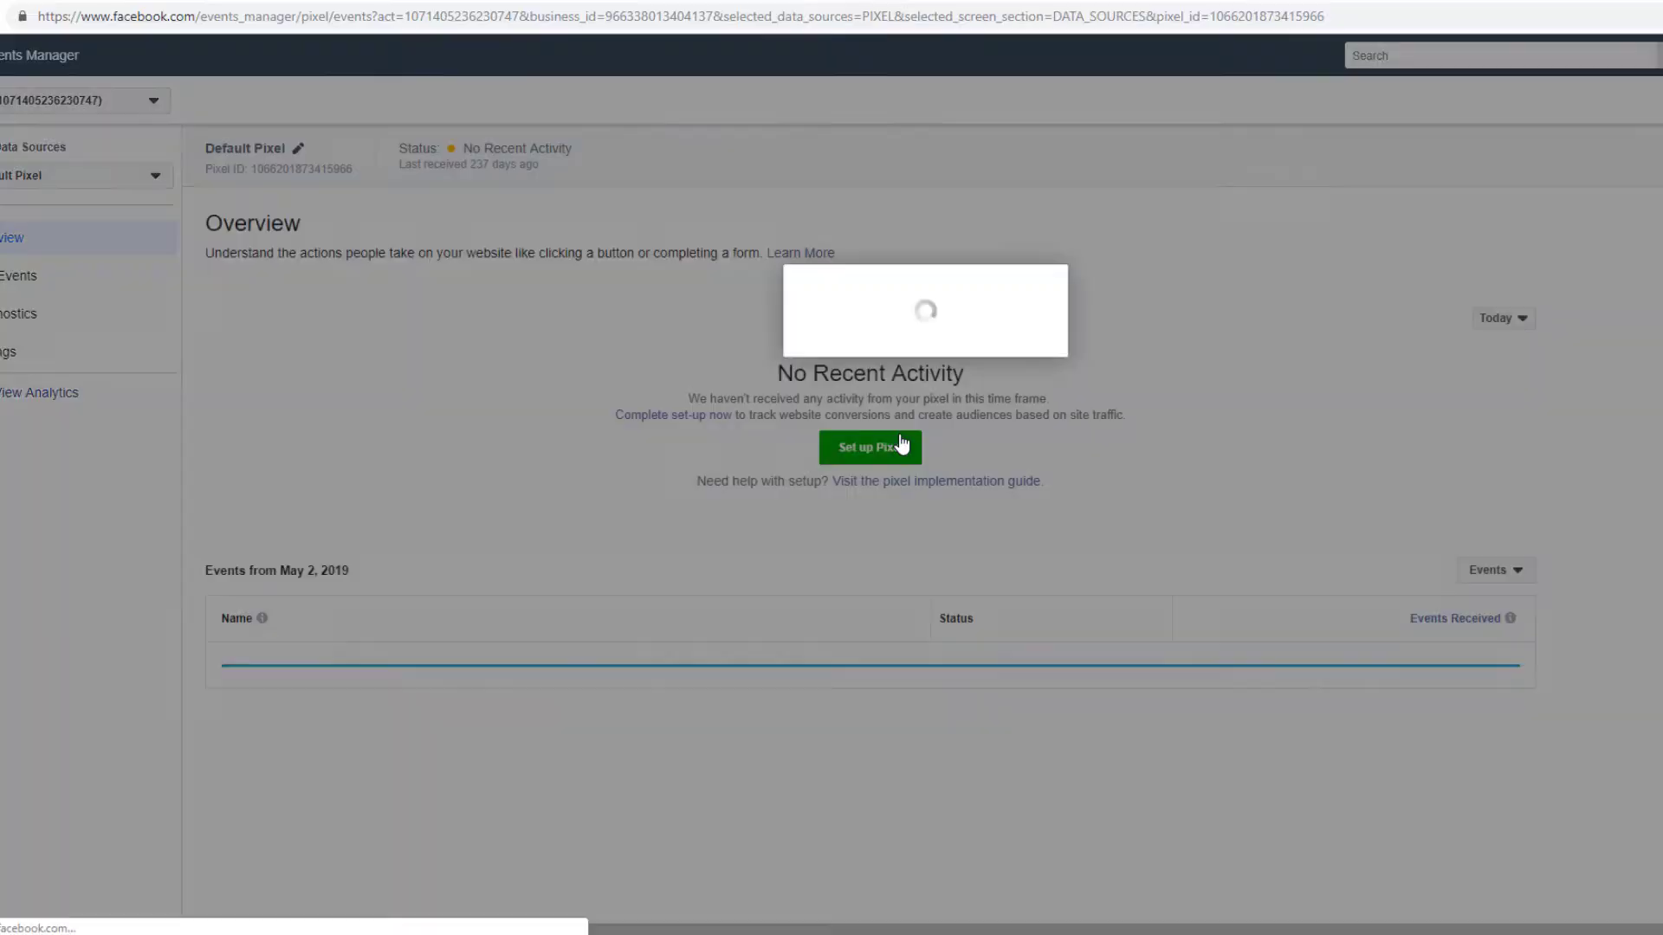
{"action": "scroll", "coordinate": [1042, 576], "scroll_direction": "down", "scroll_amount": 5}
{"action": "scroll", "coordinate": [984, 464], "scroll_direction": "up", "scroll_amount": 2}
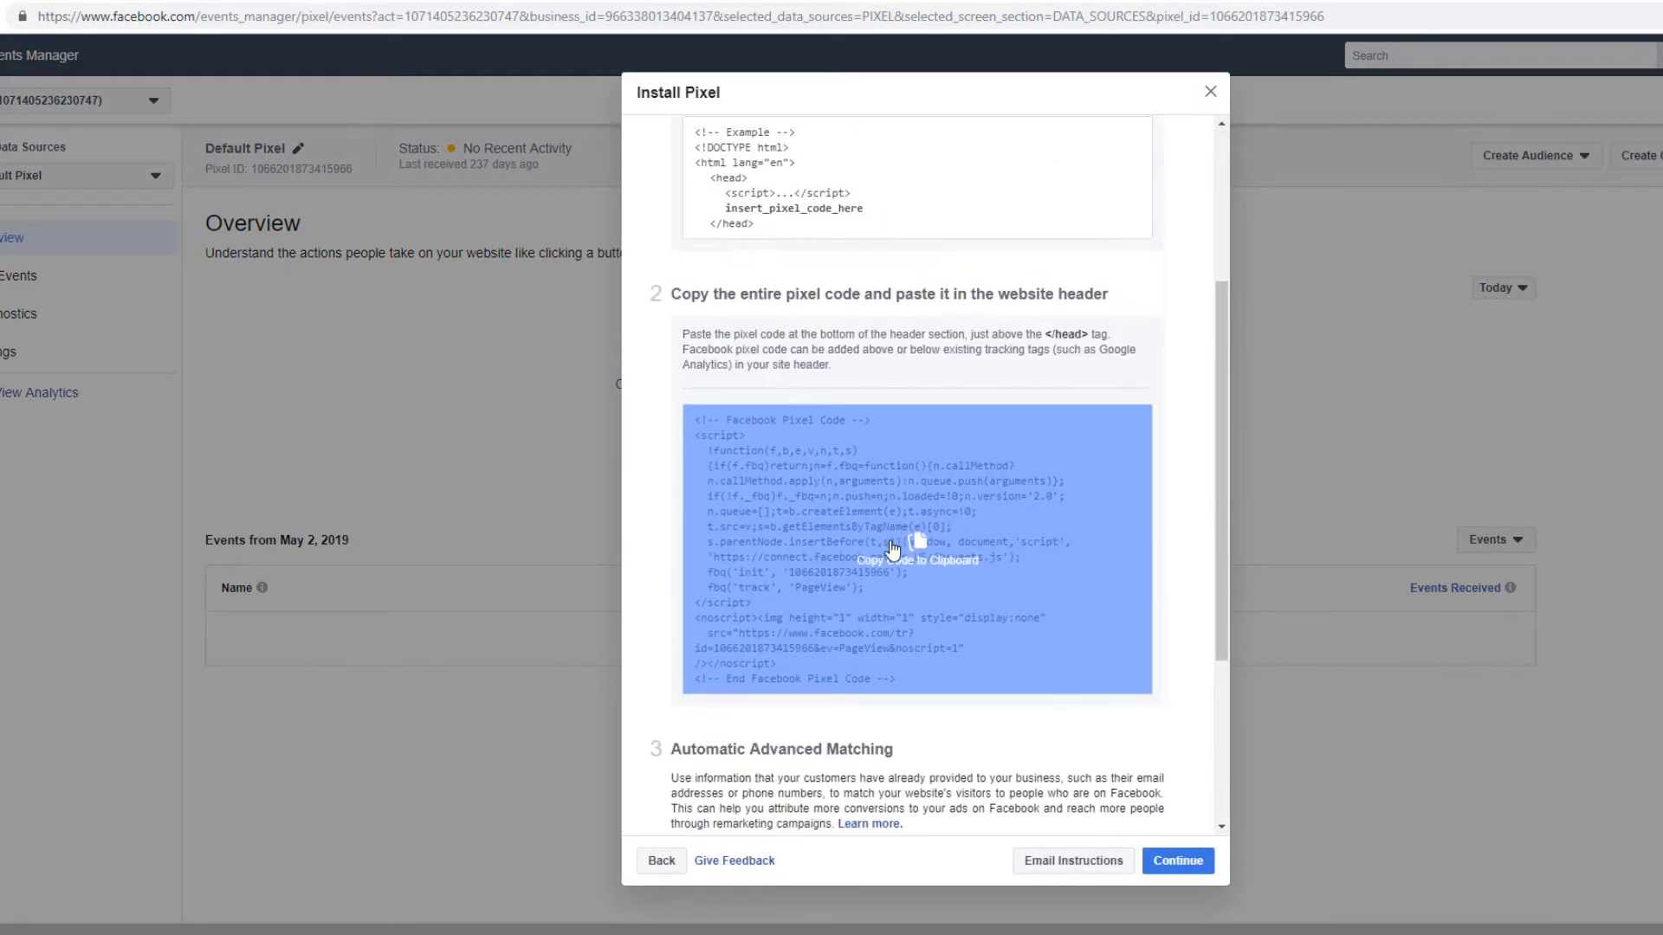
{"action": "left_click", "coordinate": [909, 538]}
{"action": "left_click", "coordinate": [1177, 857]}
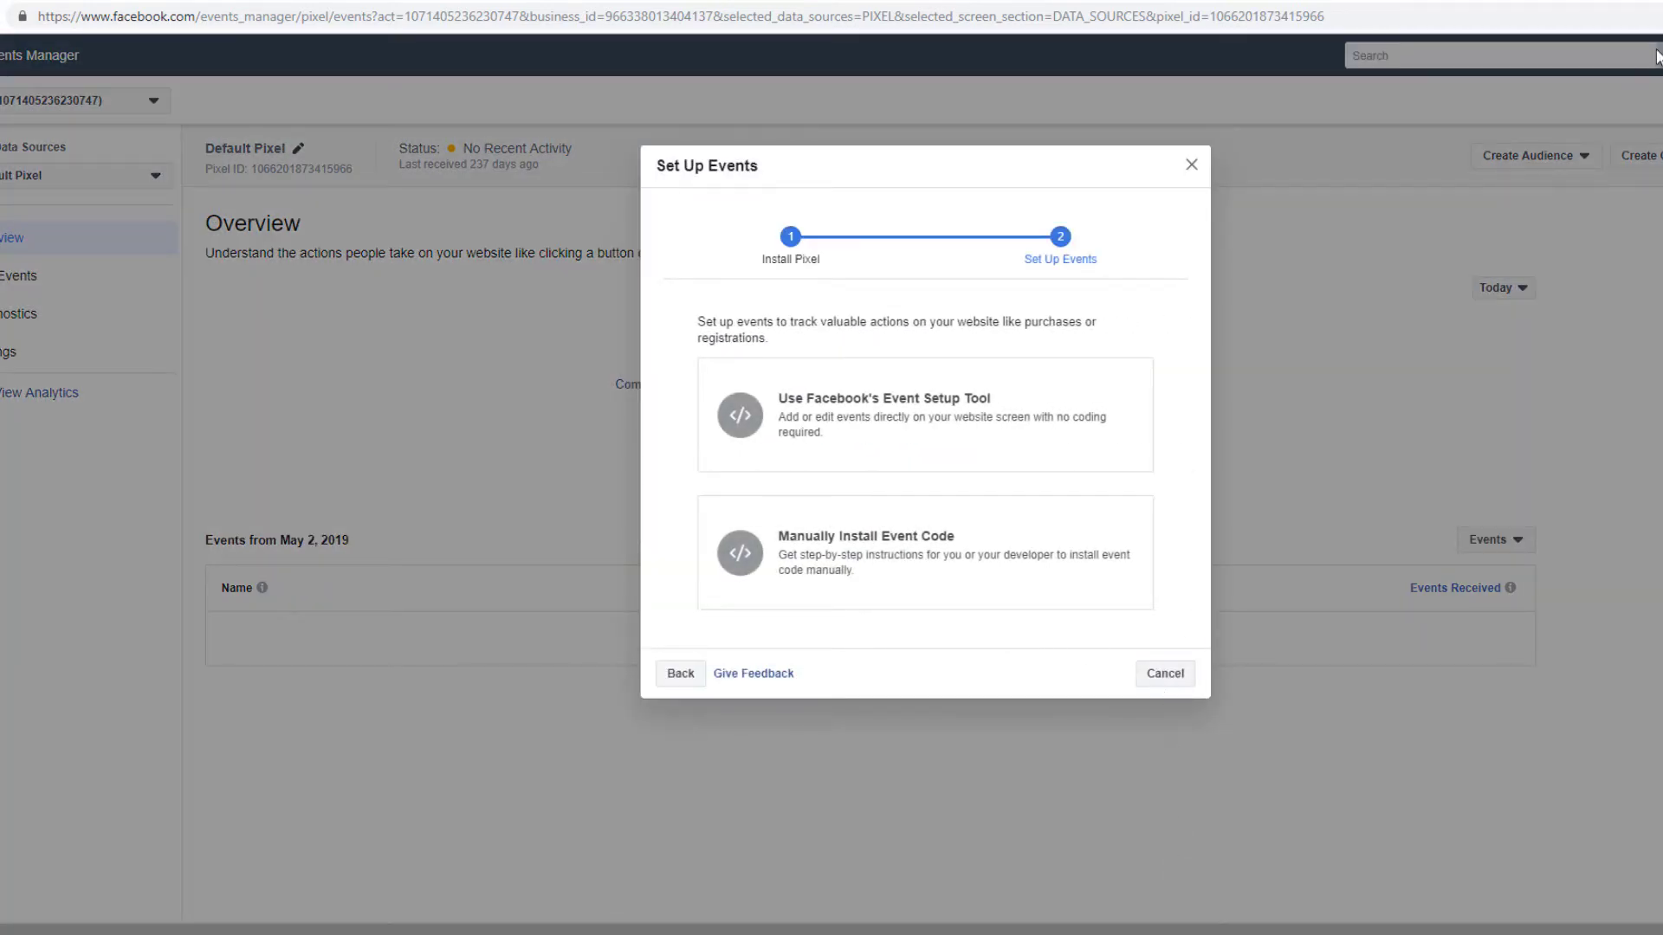
Step: Switch to Google Tag Manager and create a new tag named "FB - Base Pixel" in the Medical Commodities container
{"action": "key", "text": "ctrl+Tab"}
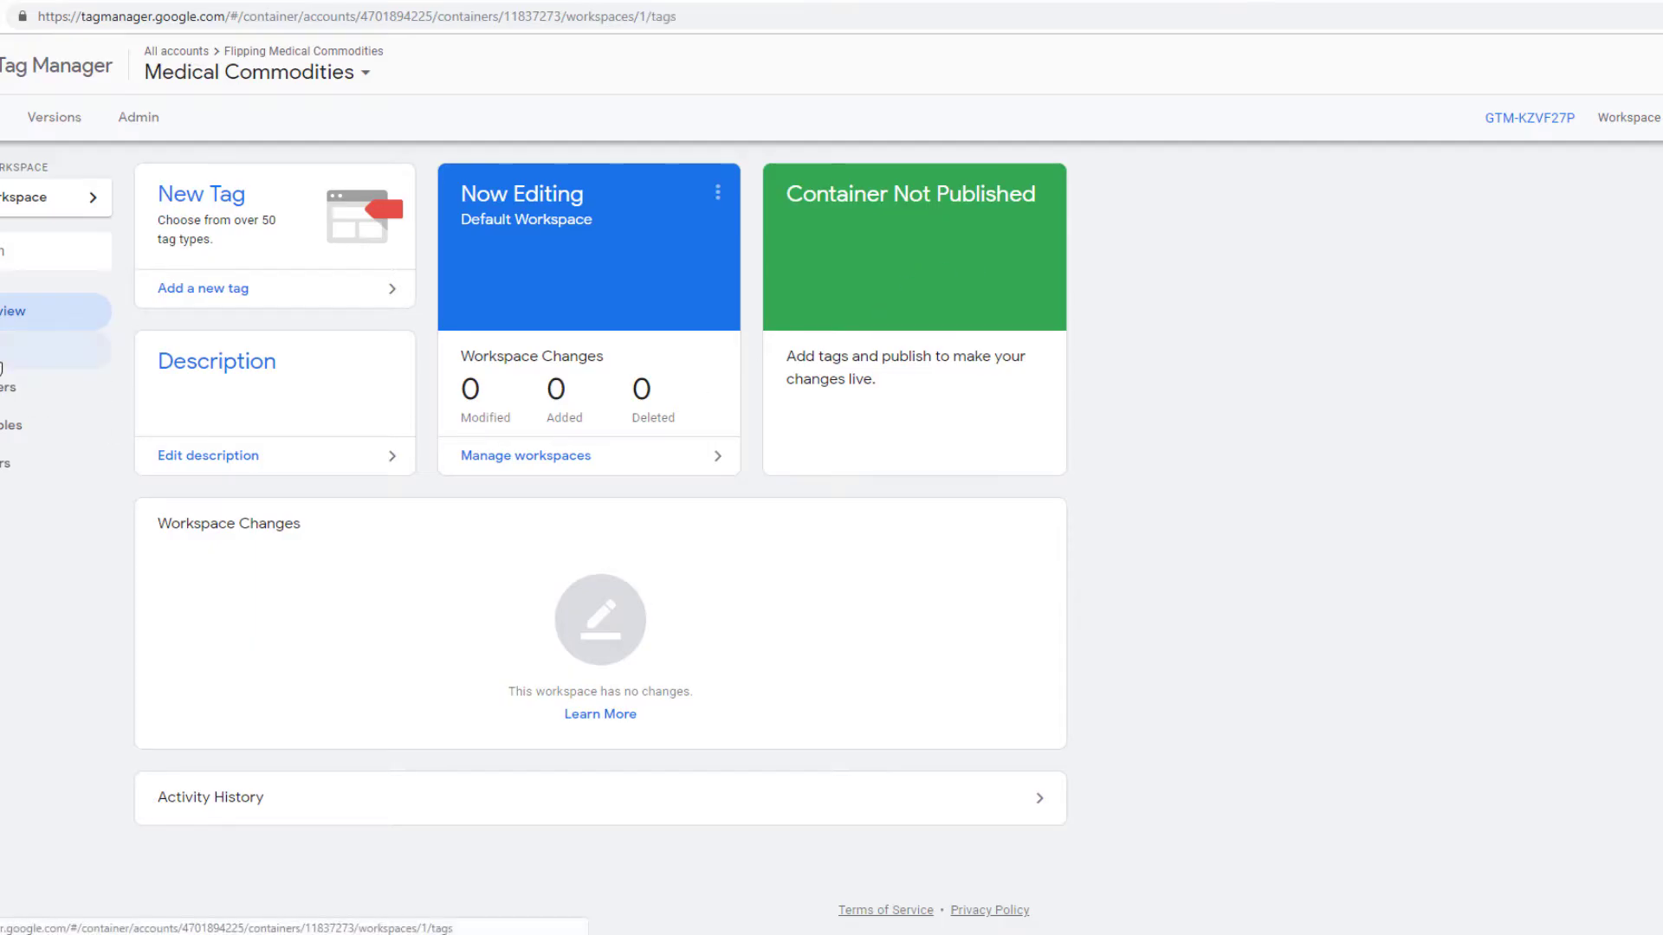
{"action": "left_click", "coordinate": [2, 368]}
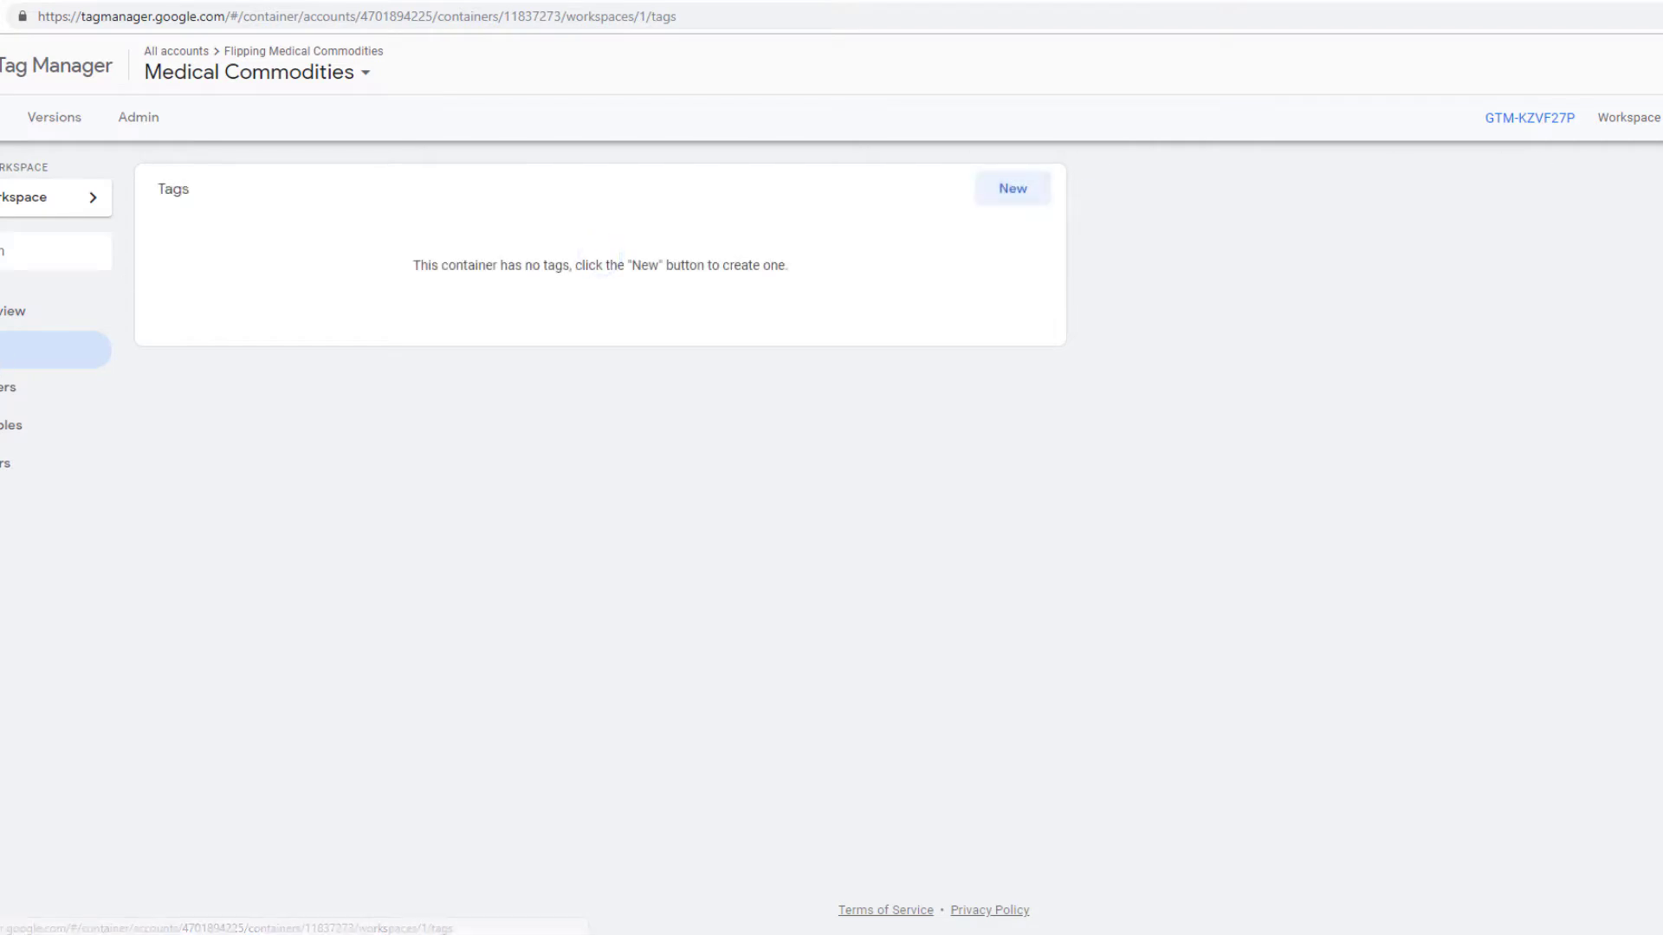
{"action": "left_click", "coordinate": [1018, 190]}
{"action": "triple_click", "coordinate": [582, 67]}
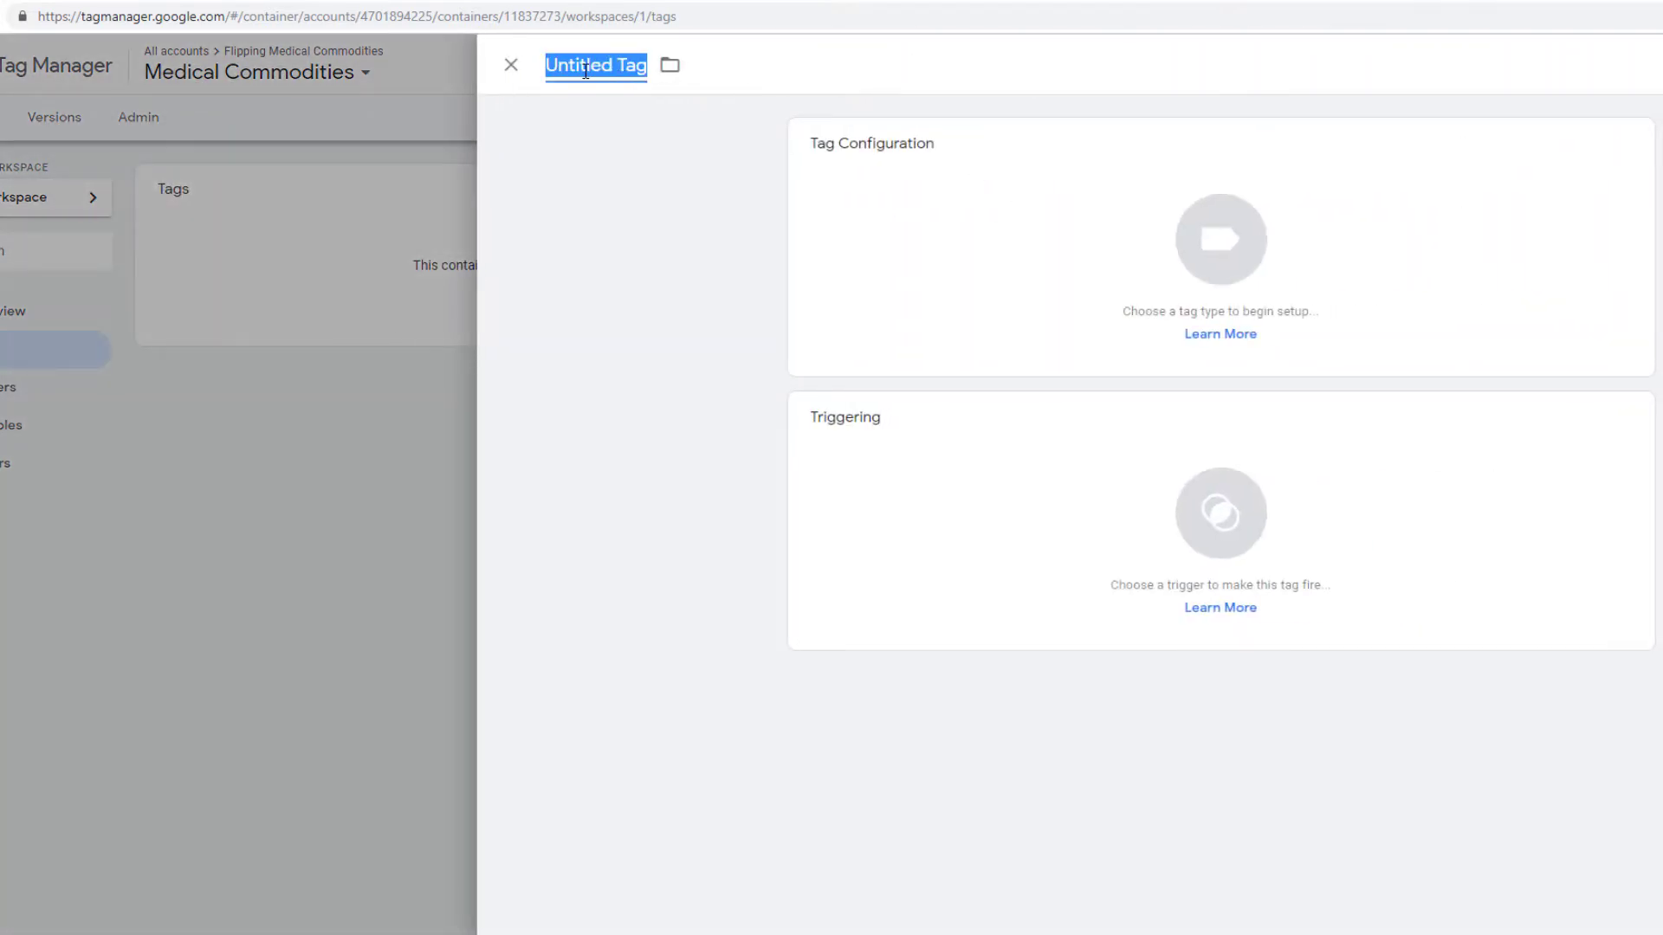
{"action": "type", "text": "FB - "}
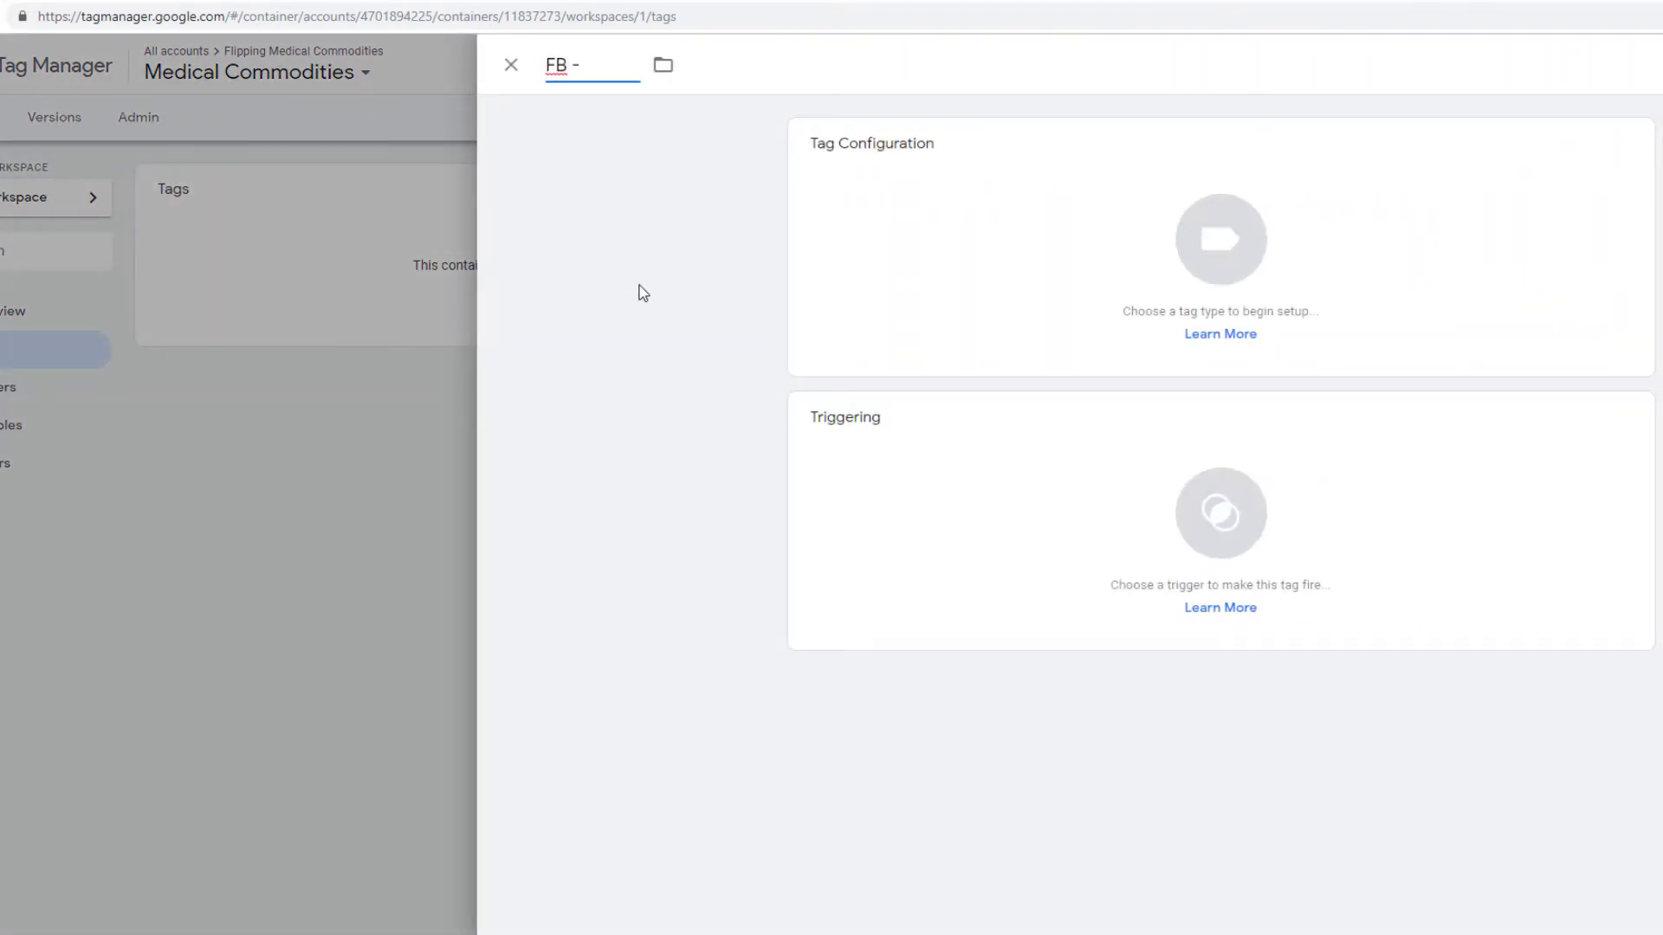
{"action": "type", "text": "Base Pixel"}
Step: Create a folder named "Facebook" for the FB - Base Pixel tag
{"action": "left_click", "coordinate": [701, 70]}
{"action": "left_click", "coordinate": [747, 155]}
{"action": "type", "text": "Facebook"}
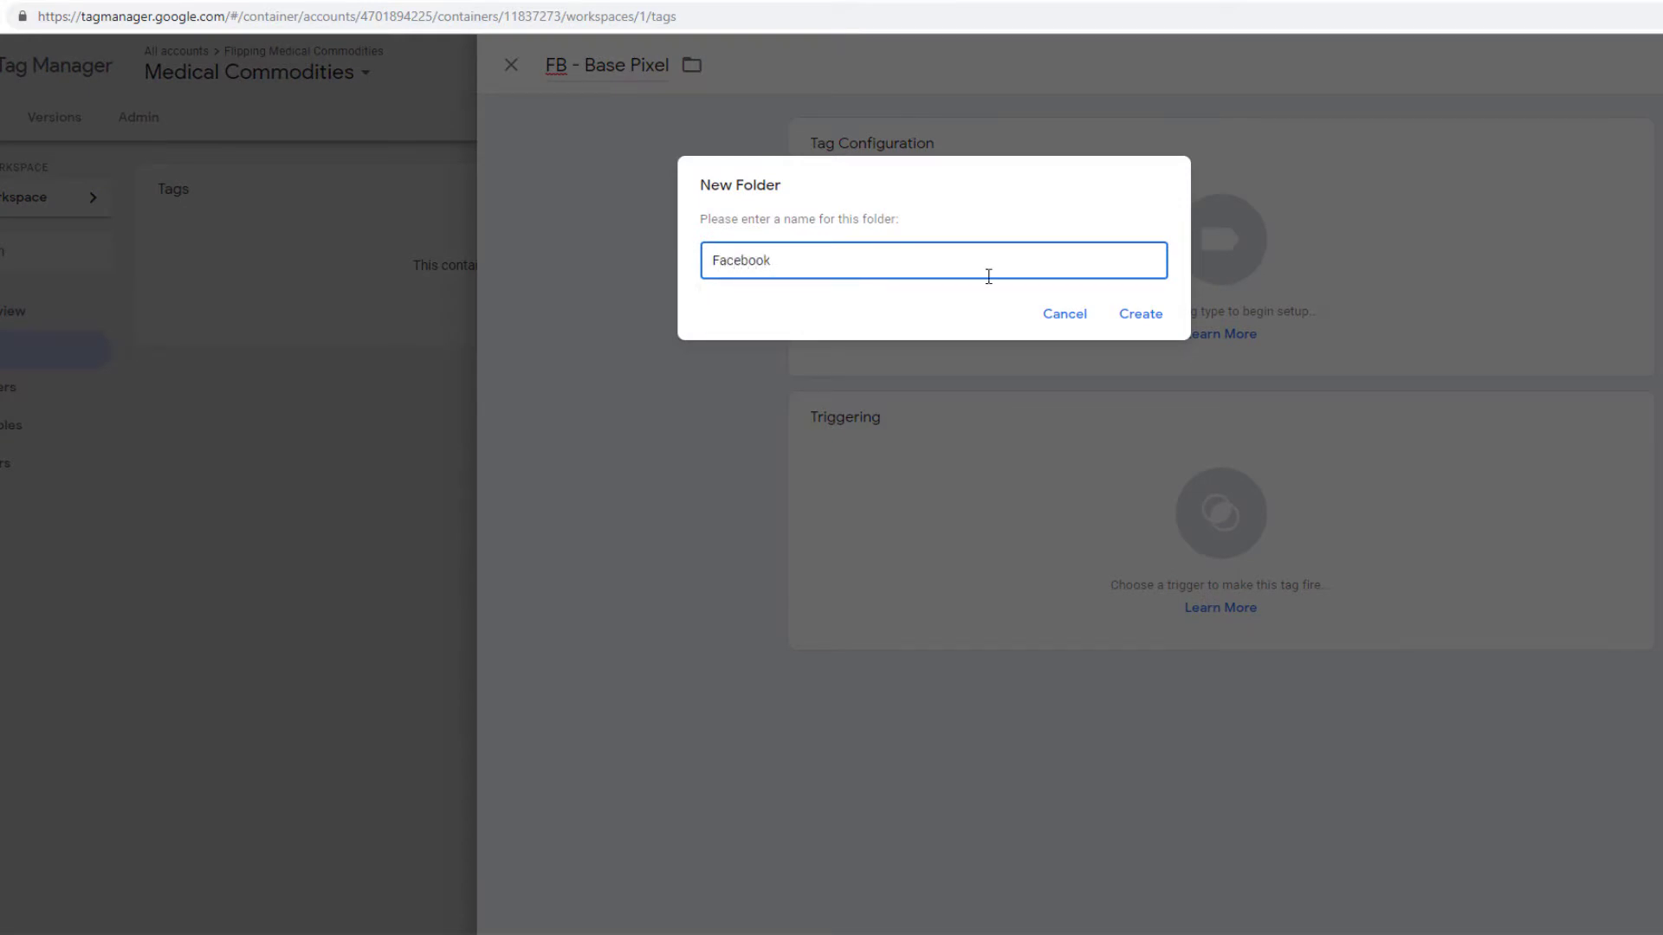
{"action": "left_click", "coordinate": [1136, 326]}
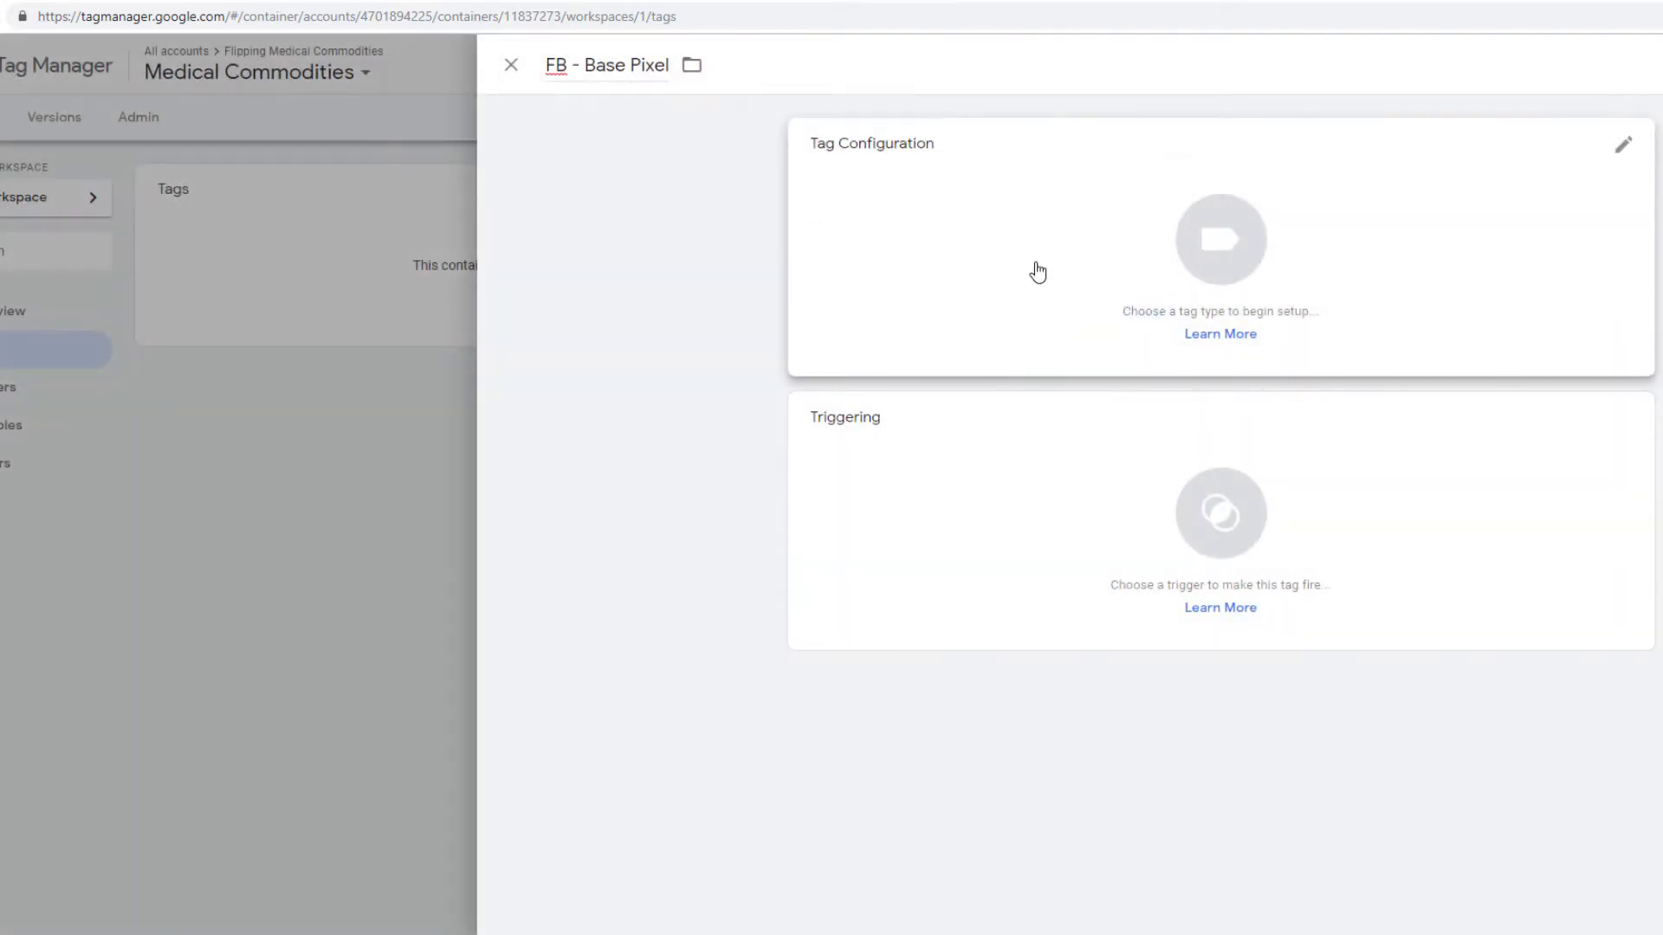
Step: Configure the base pixel tag as Custom HTML containing the copied Facebook pixel code, fire it on All Pages, and save it
{"action": "left_click", "coordinate": [1035, 271]}
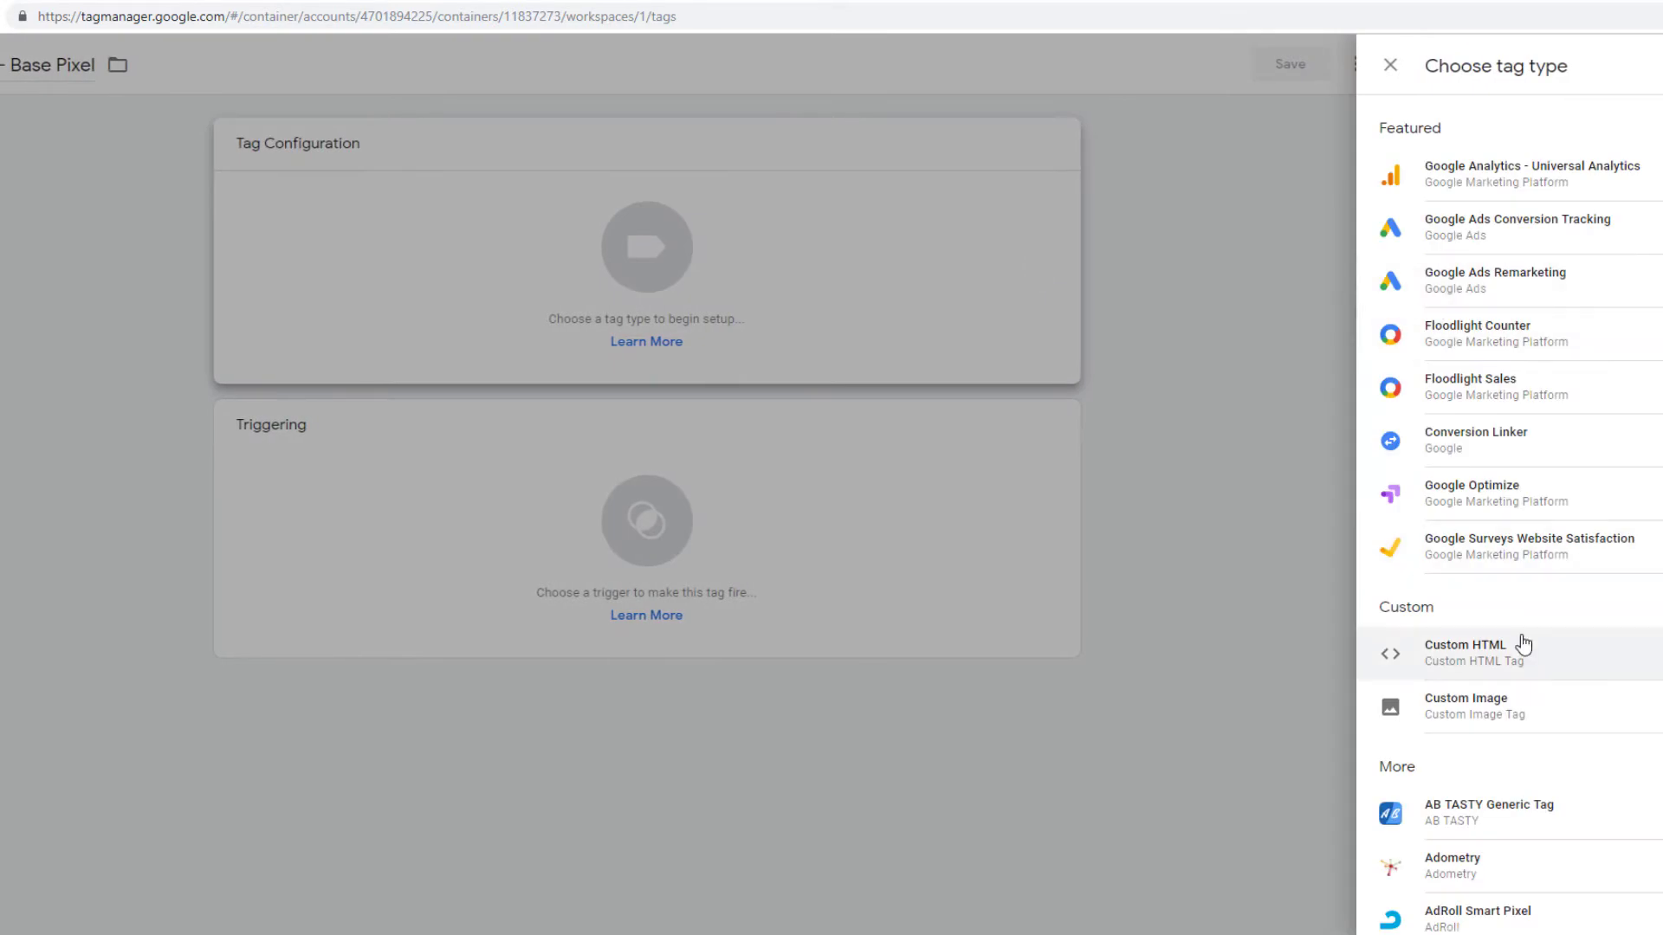
{"action": "left_click", "coordinate": [1522, 645]}
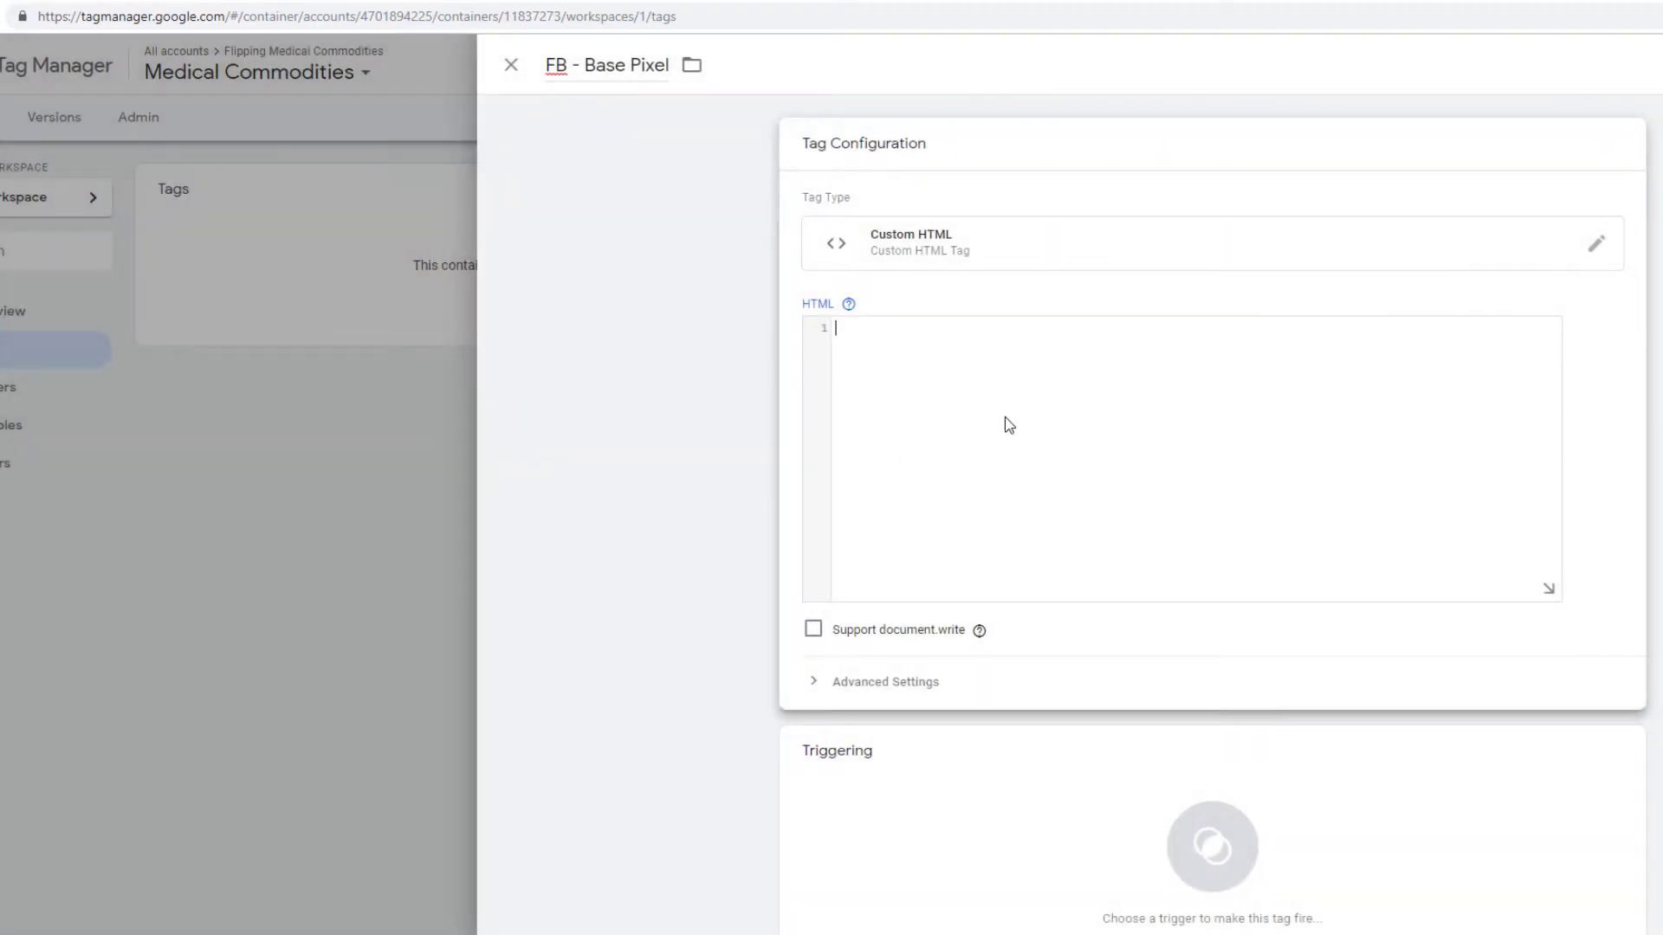
{"action": "key", "text": "ctrl+v"}
{"action": "scroll", "coordinate": [1032, 746], "scroll_direction": "down", "scroll_amount": 1}
{"action": "left_click", "coordinate": [1035, 745]}
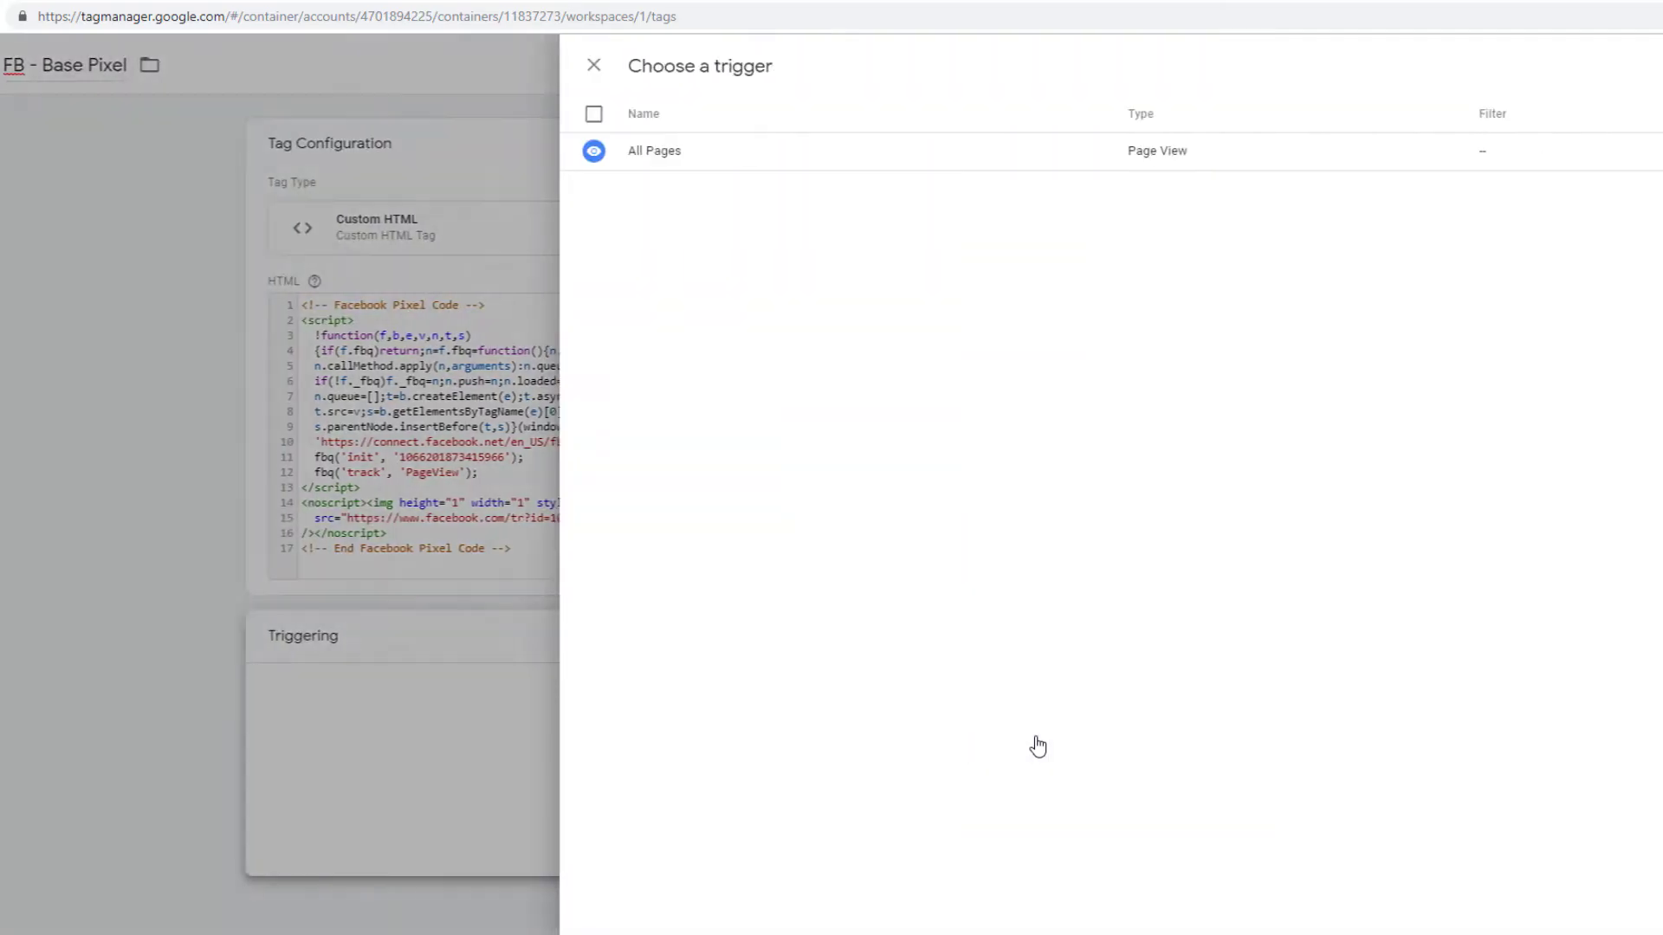
{"action": "left_click", "coordinate": [840, 165]}
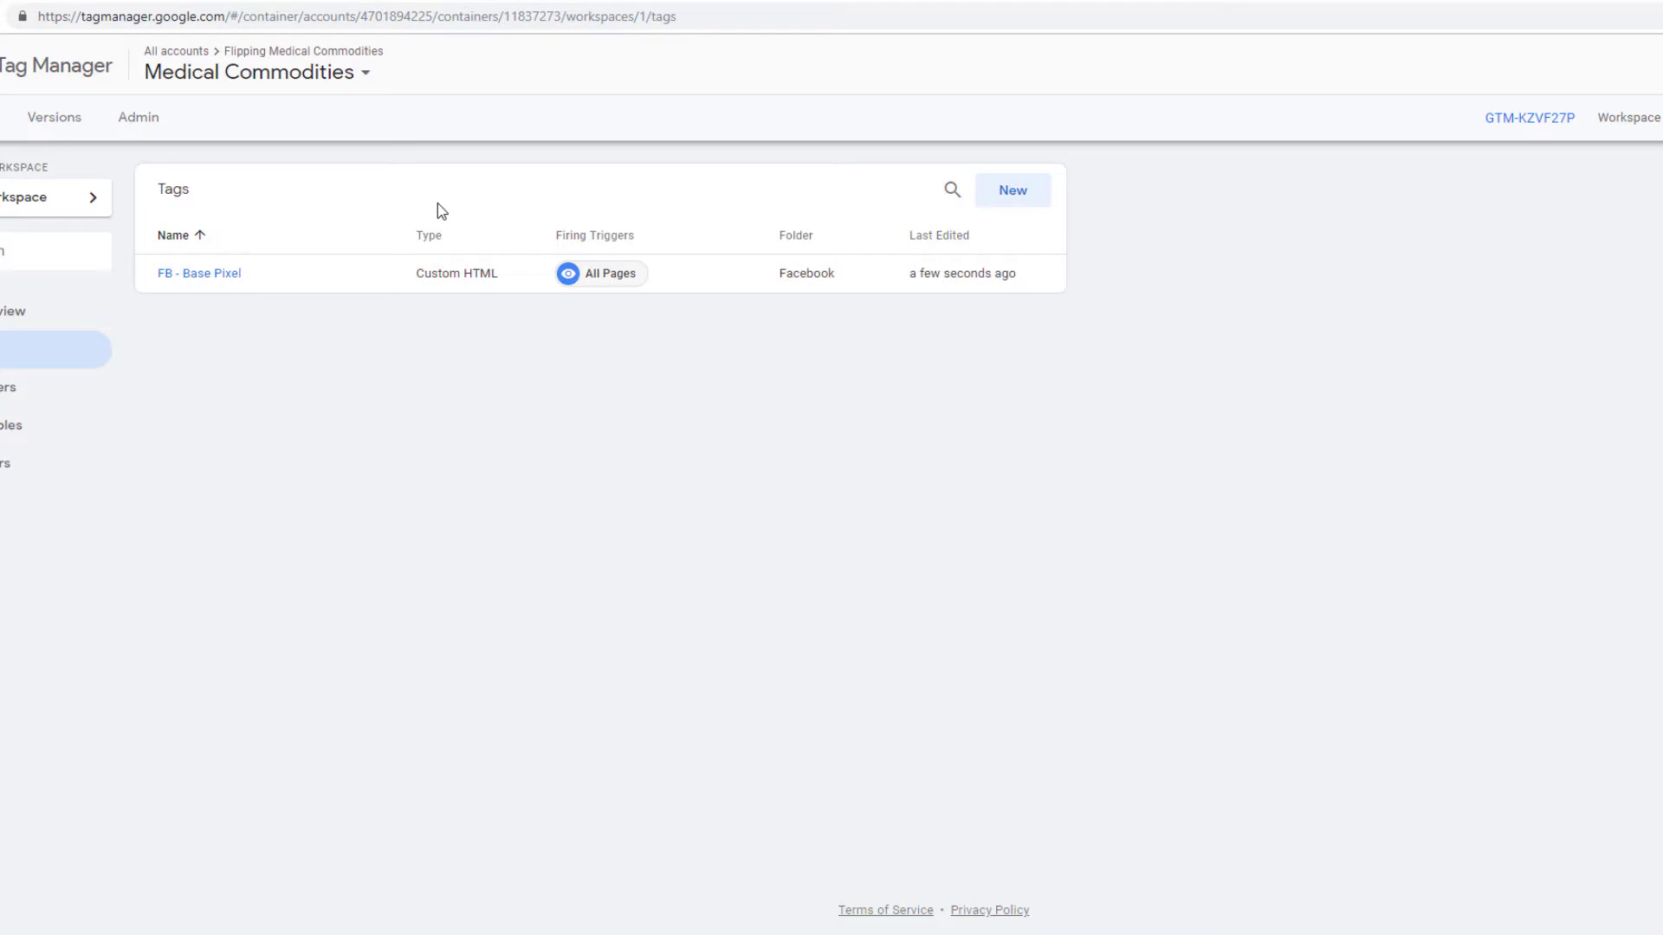
Step: Create another Custom HTML tag named "FB - Lead" and file it in the Facebook folder
{"action": "left_click", "coordinate": [1007, 190]}
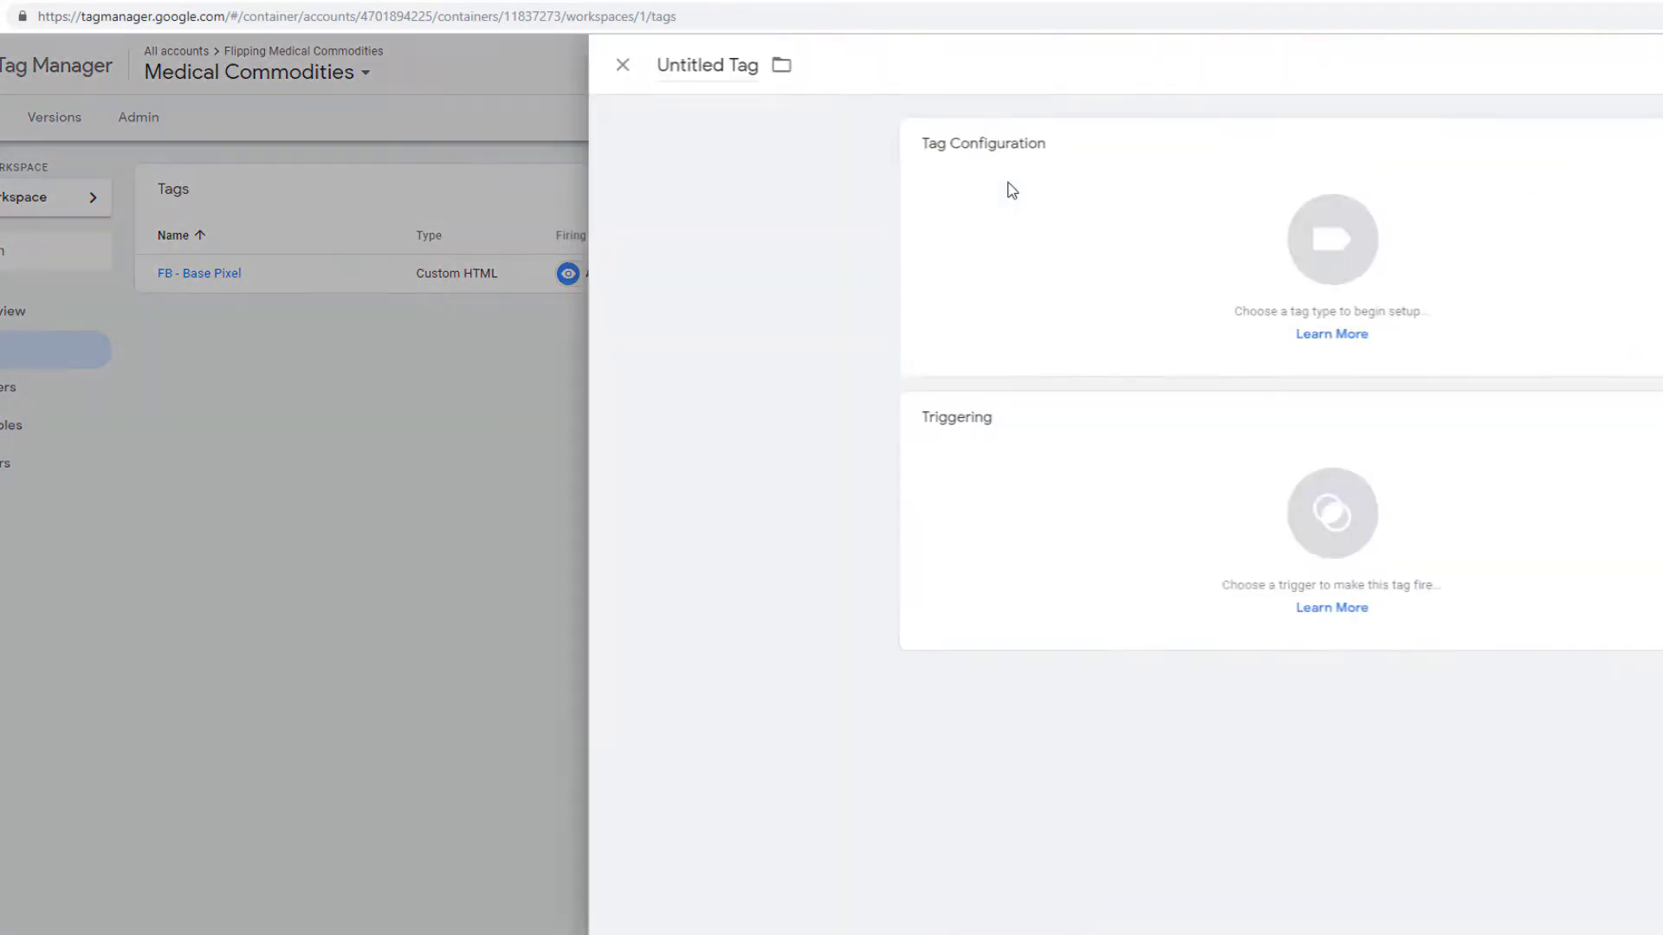
{"action": "left_click", "coordinate": [585, 65]}
{"action": "type", "text": "FB -"}
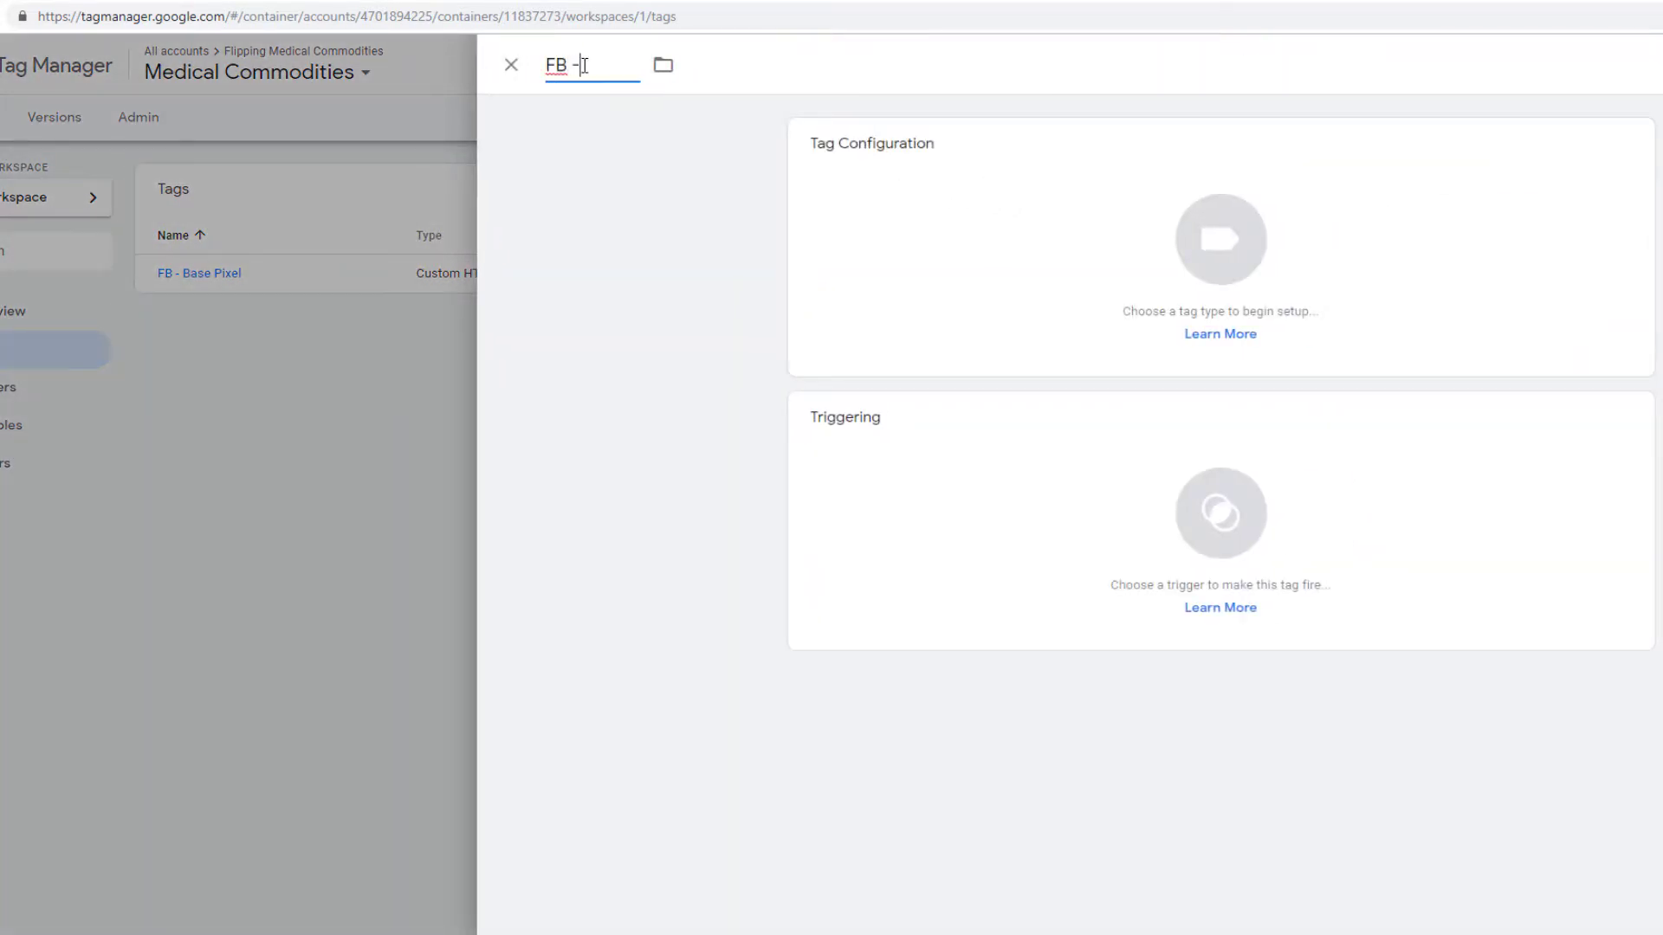
{"action": "type", "text": " Lead"}
{"action": "left_click", "coordinate": [670, 71]}
{"action": "left_click", "coordinate": [729, 148]}
{"action": "left_click", "coordinate": [1143, 252]}
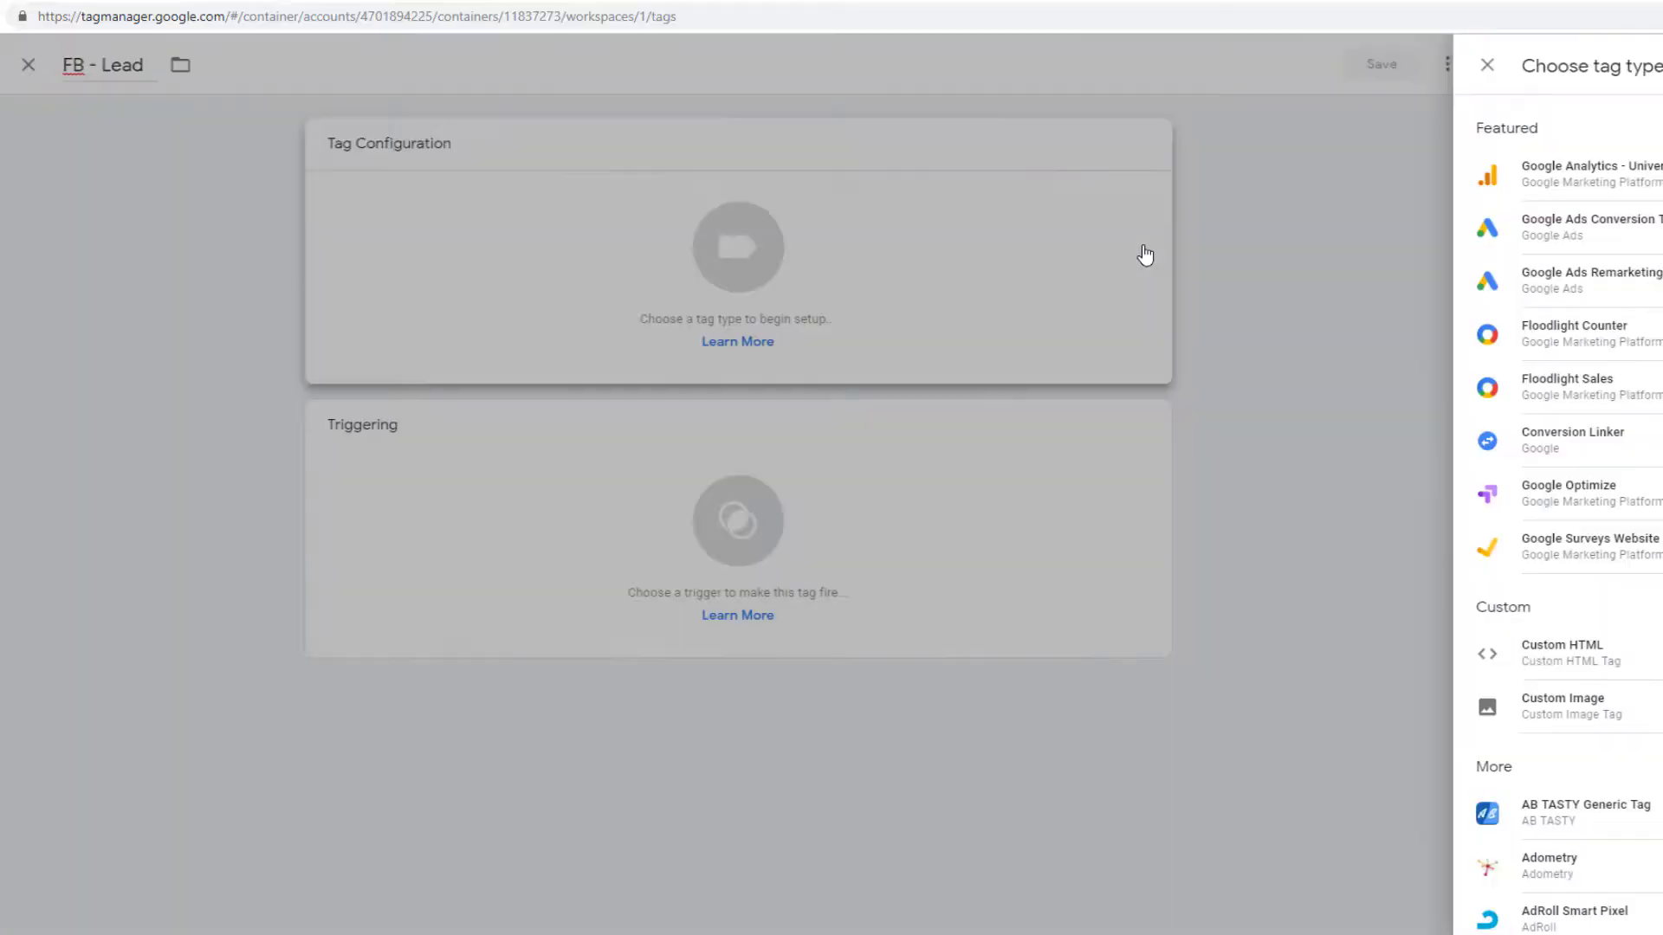
{"action": "left_click", "coordinate": [1505, 667]}
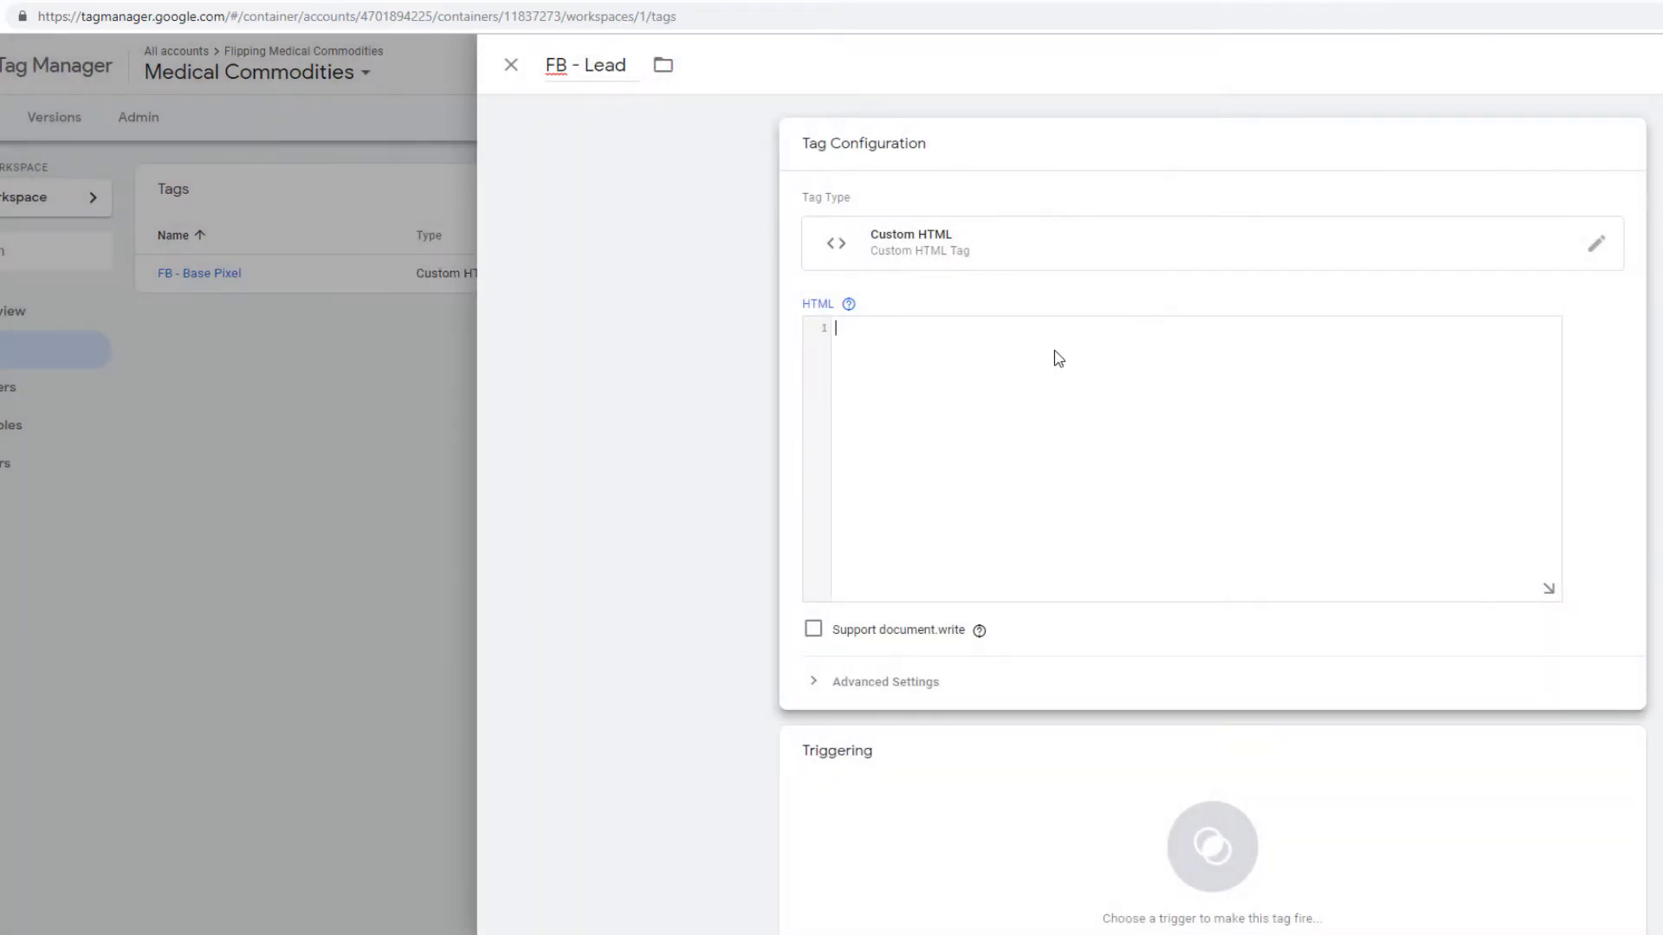
Step: In Facebook Events Manager, open the manual event code installation and set the event category to Automotive
{"action": "left_click", "coordinate": [1639, 3]}
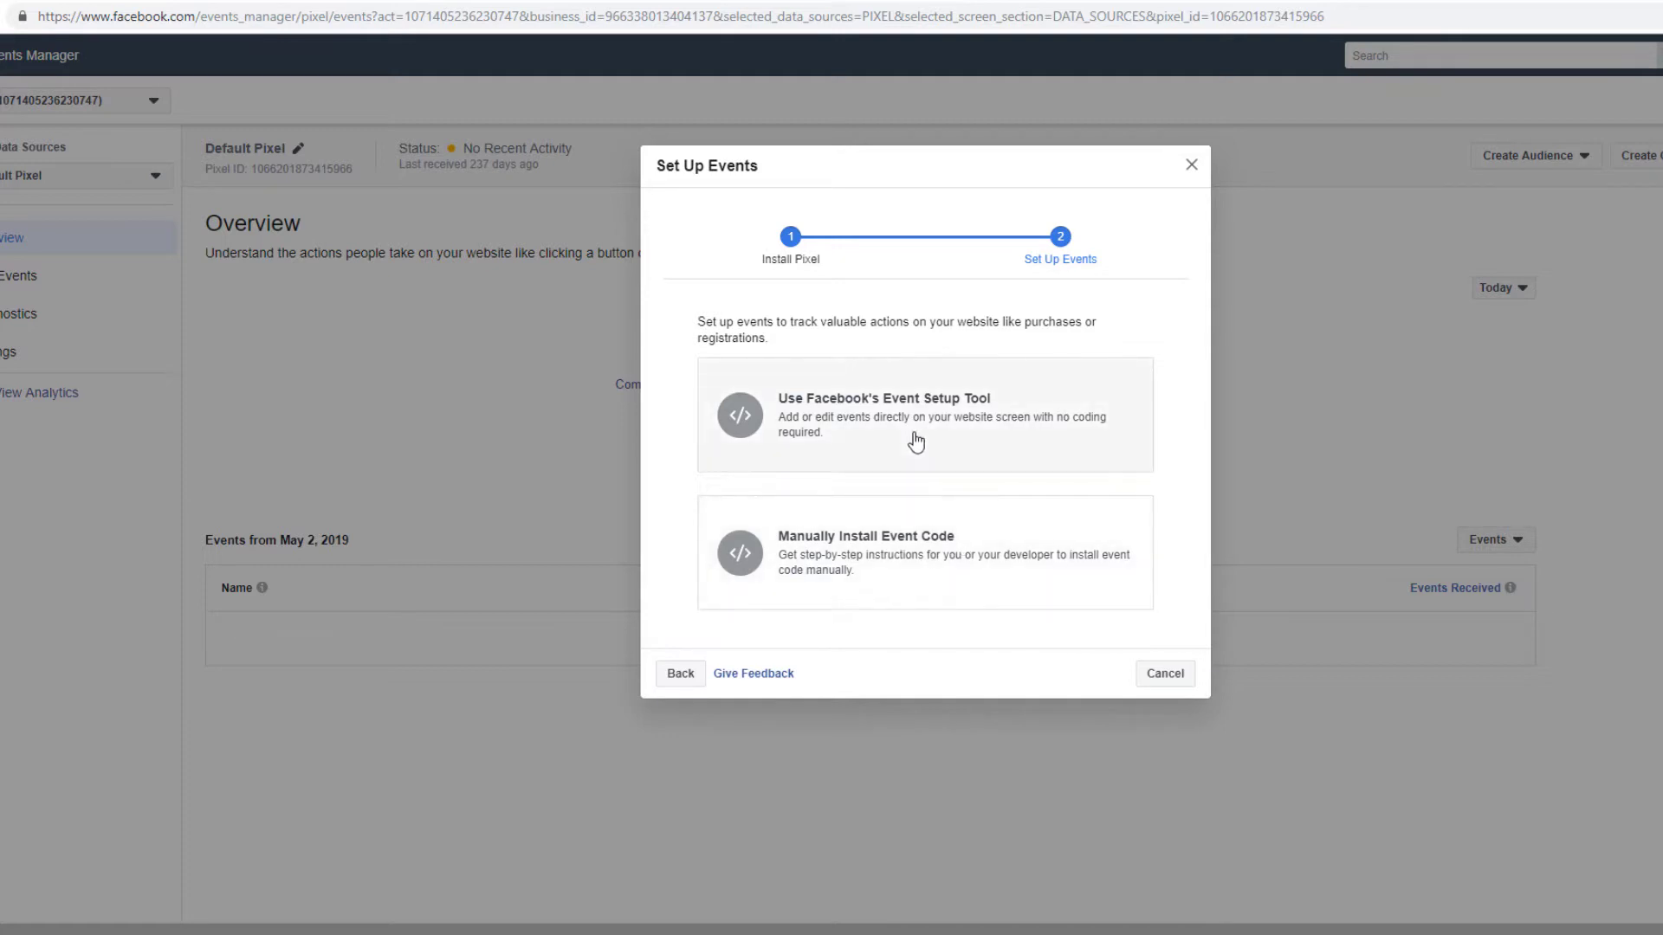
{"action": "left_click", "coordinate": [925, 539]}
{"action": "scroll", "coordinate": [952, 502], "scroll_direction": "down", "scroll_amount": 3}
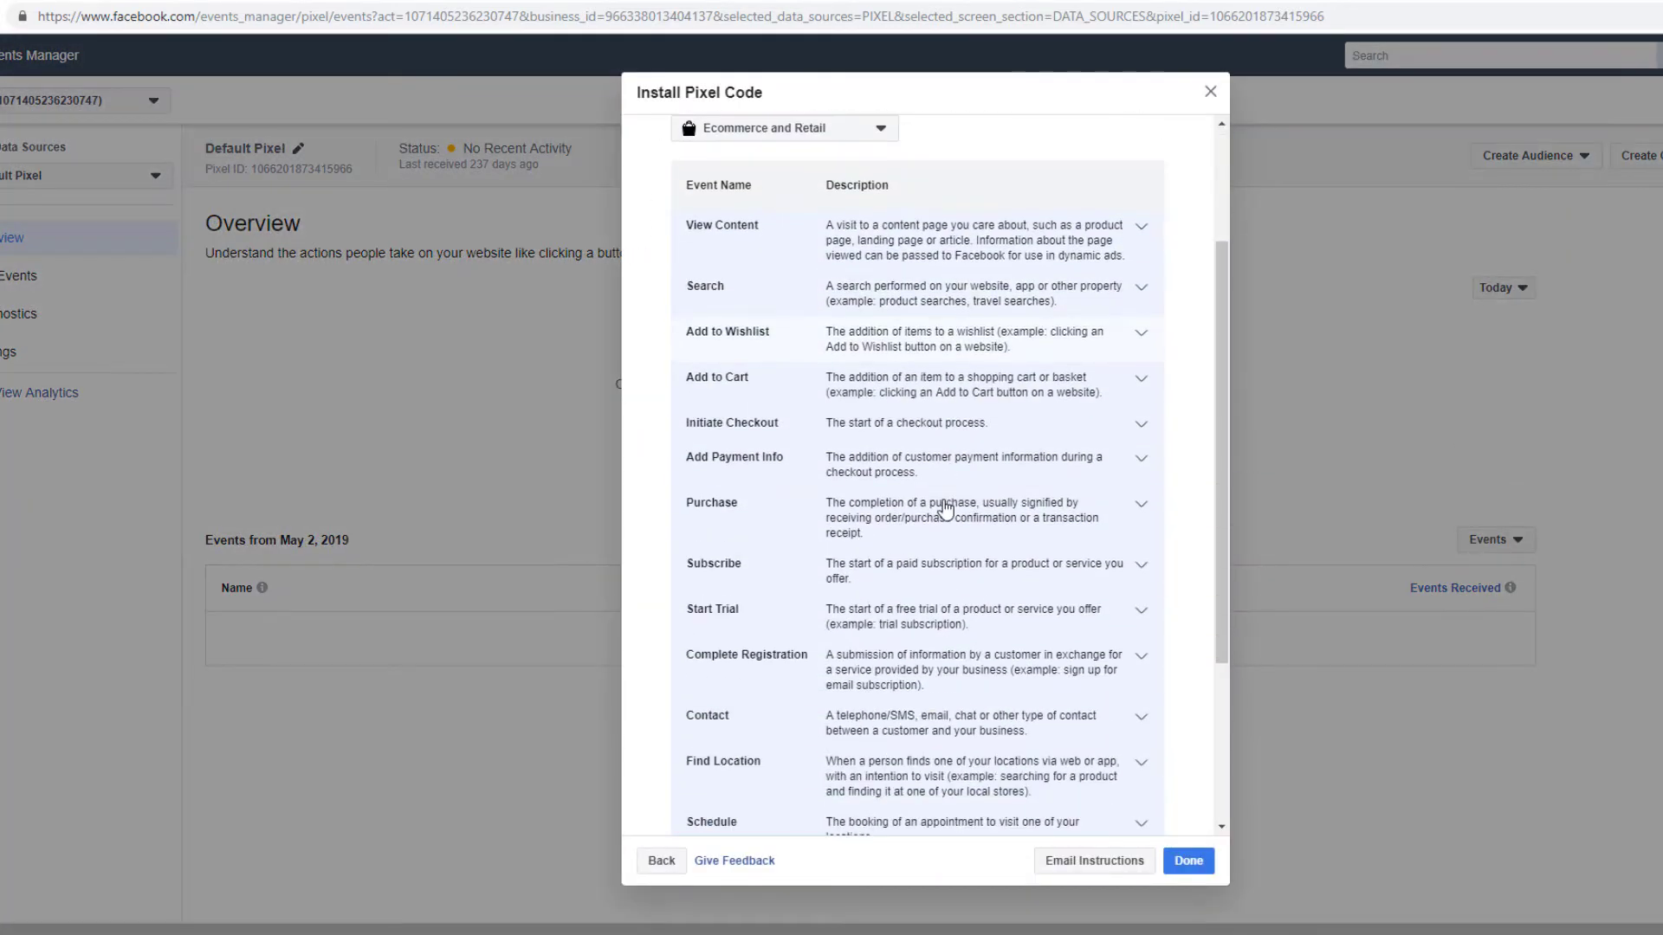
{"action": "scroll", "coordinate": [779, 415], "scroll_direction": "up", "scroll_amount": 3}
{"action": "left_click", "coordinate": [779, 318]}
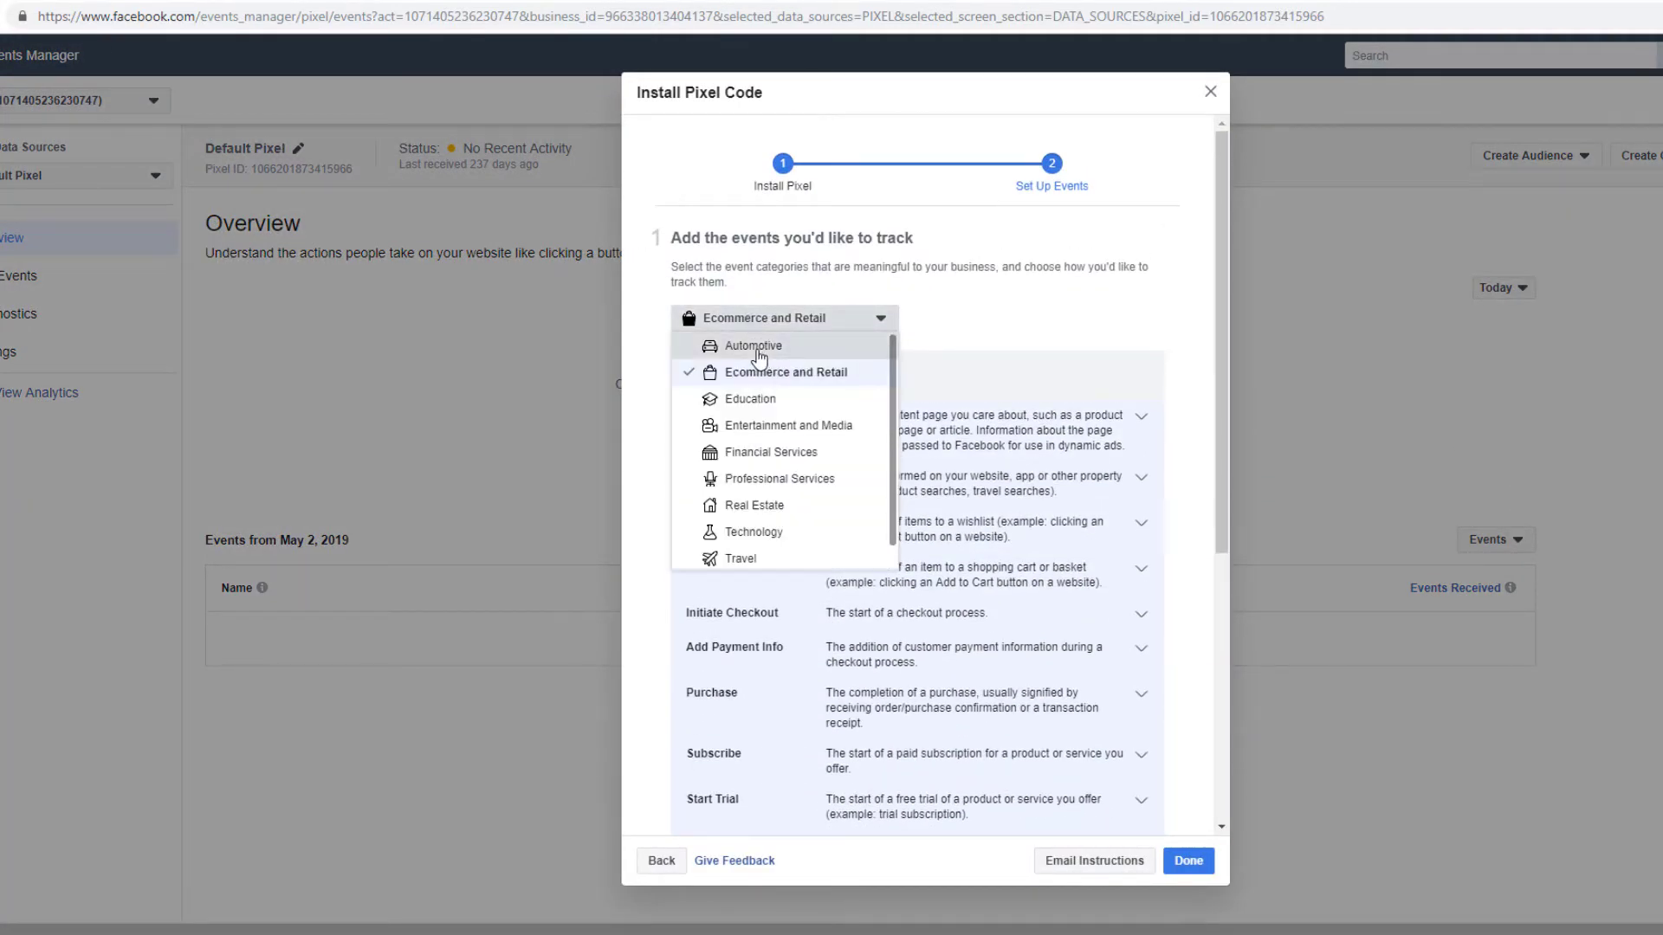
{"action": "left_click", "coordinate": [727, 341]}
Step: Copy the Lead event's page-load code and paste it into the FB - Lead tag's HTML in Google Tag Manager
{"action": "scroll", "coordinate": [899, 603], "scroll_direction": "down", "scroll_amount": 2}
{"action": "left_click", "coordinate": [788, 568]}
{"action": "scroll", "coordinate": [866, 576], "scroll_direction": "down", "scroll_amount": 5}
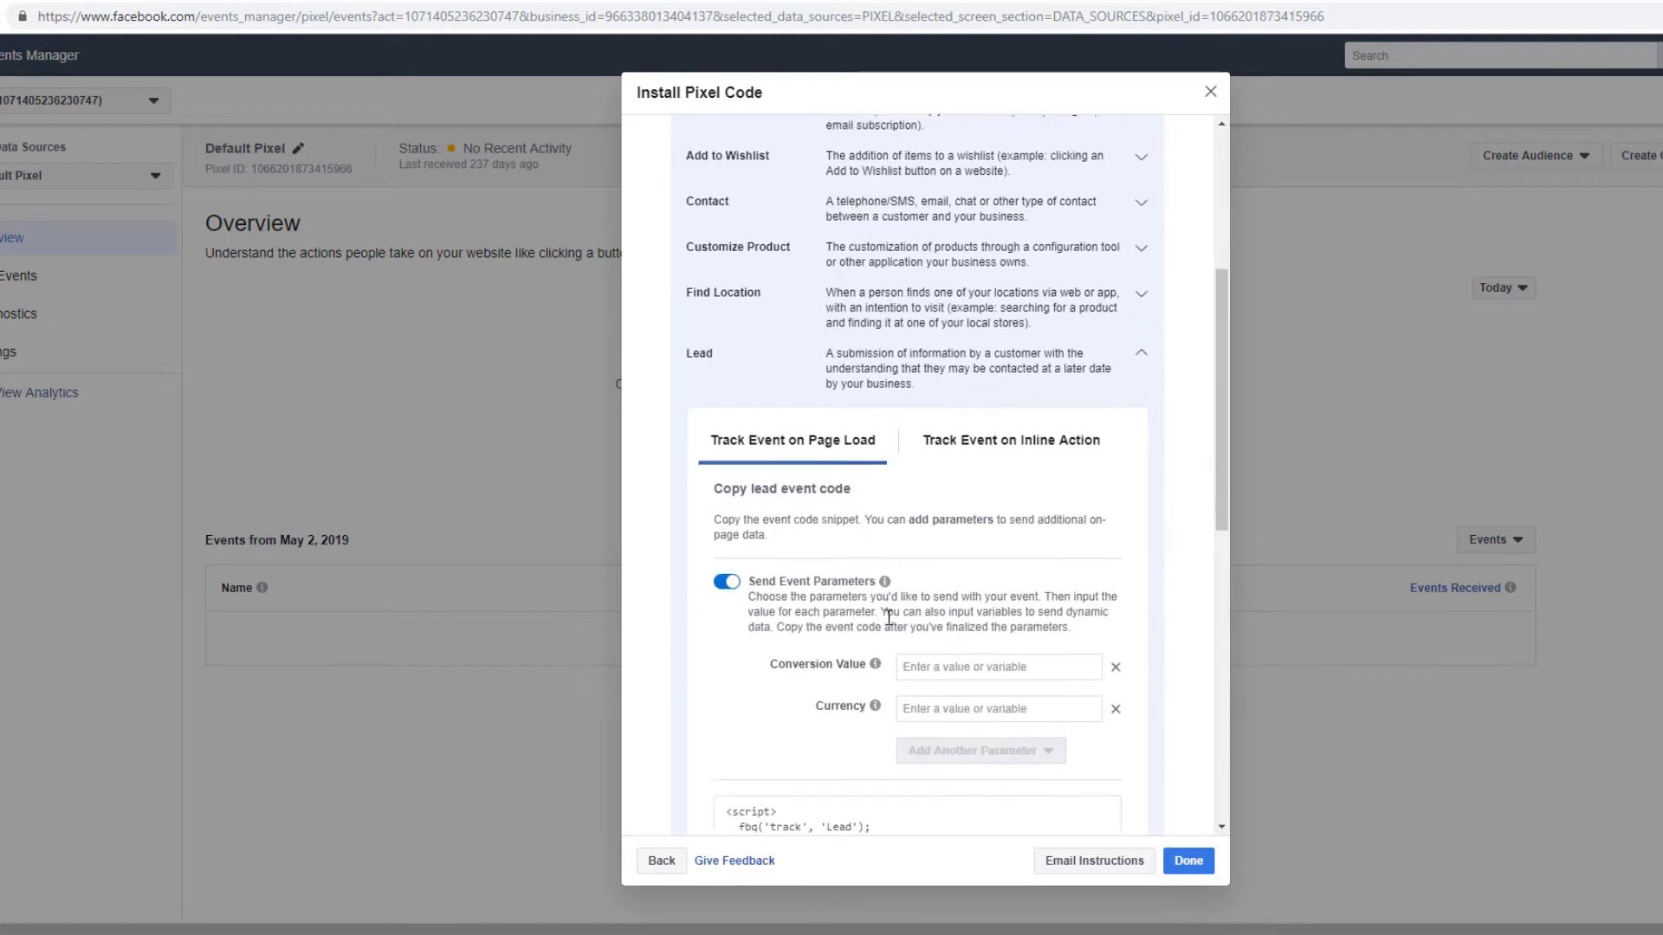
{"action": "scroll", "coordinate": [880, 569], "scroll_direction": "up", "scroll_amount": 7}
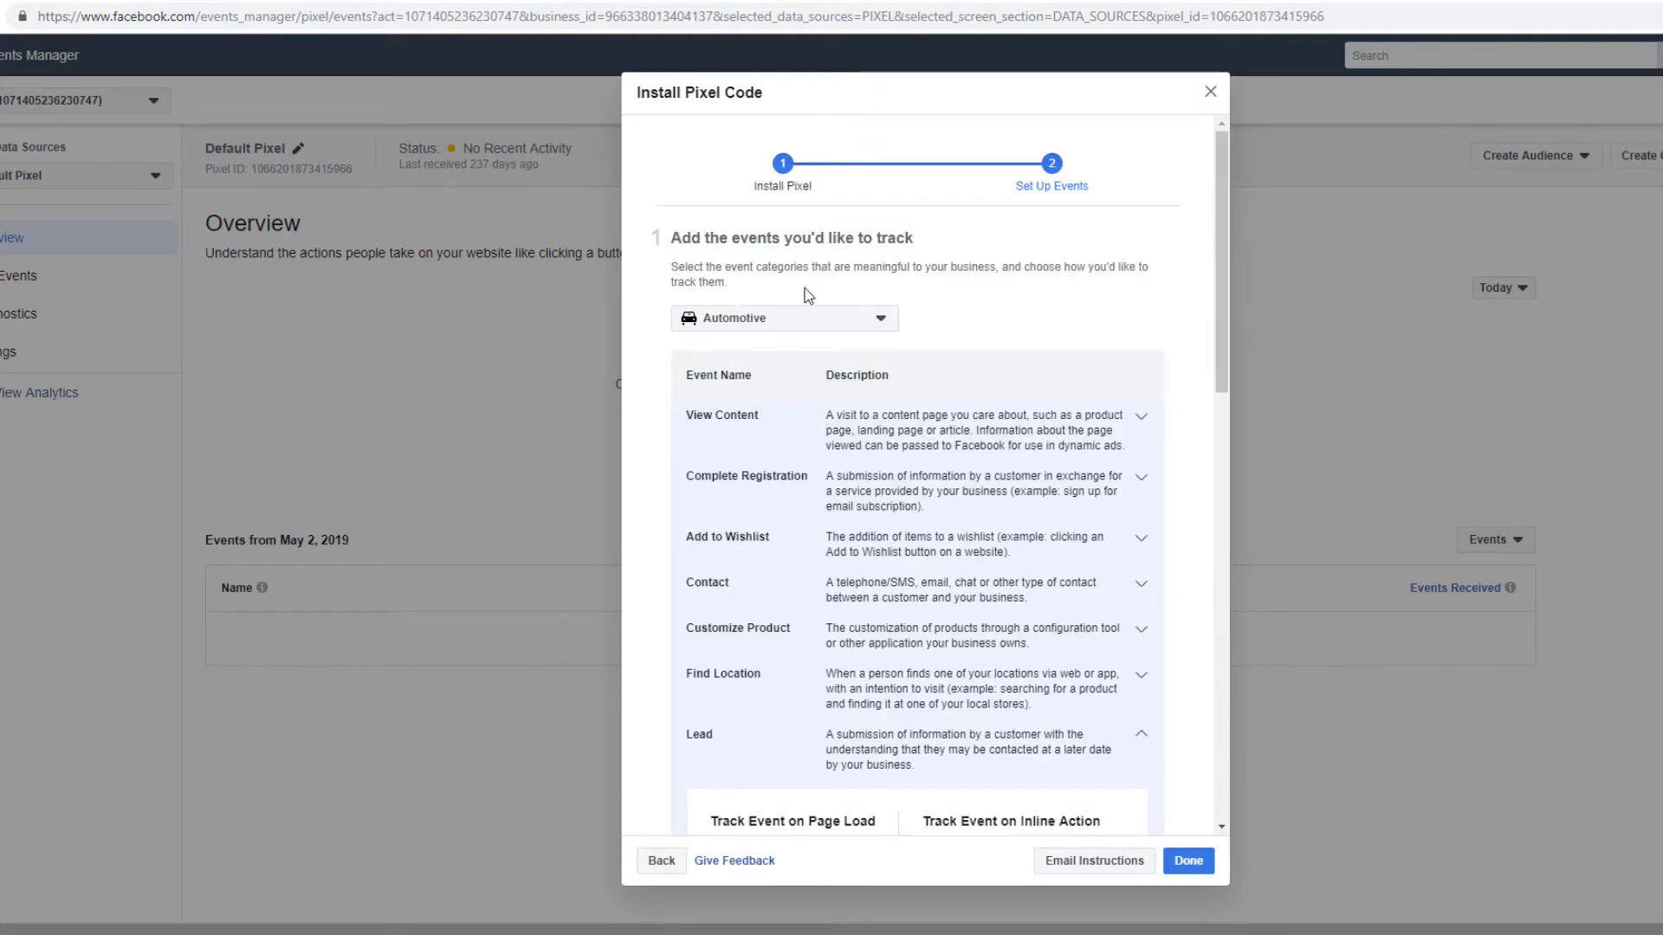
{"action": "scroll", "coordinate": [884, 549], "scroll_direction": "down", "scroll_amount": 7}
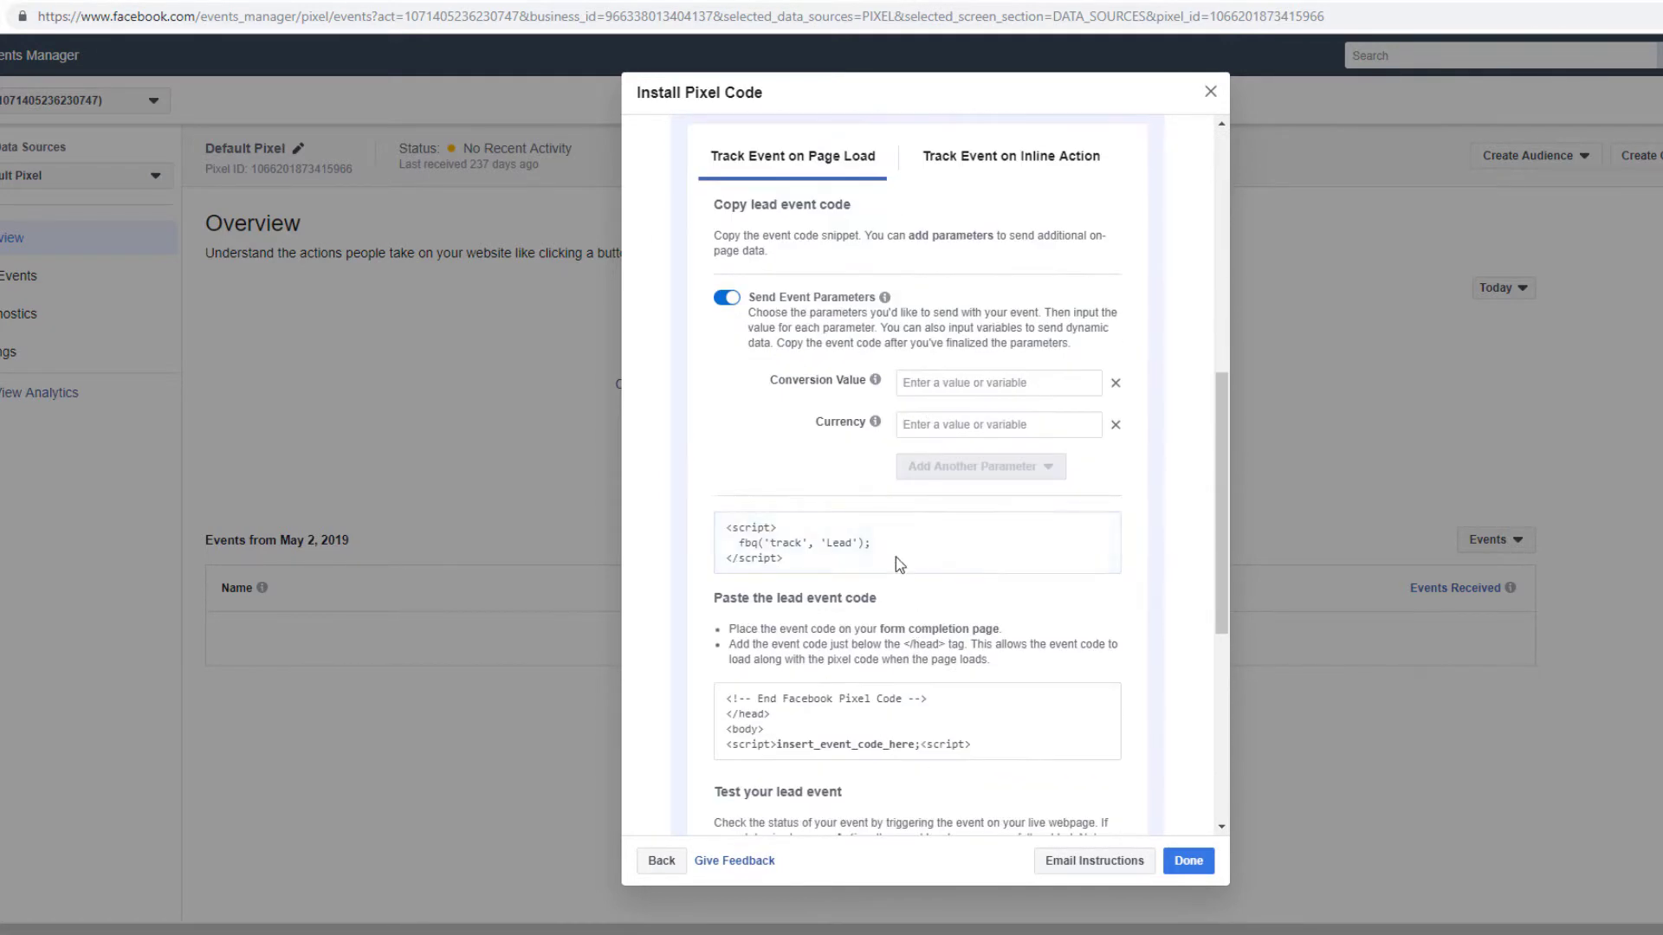
{"action": "left_click", "coordinate": [976, 521]}
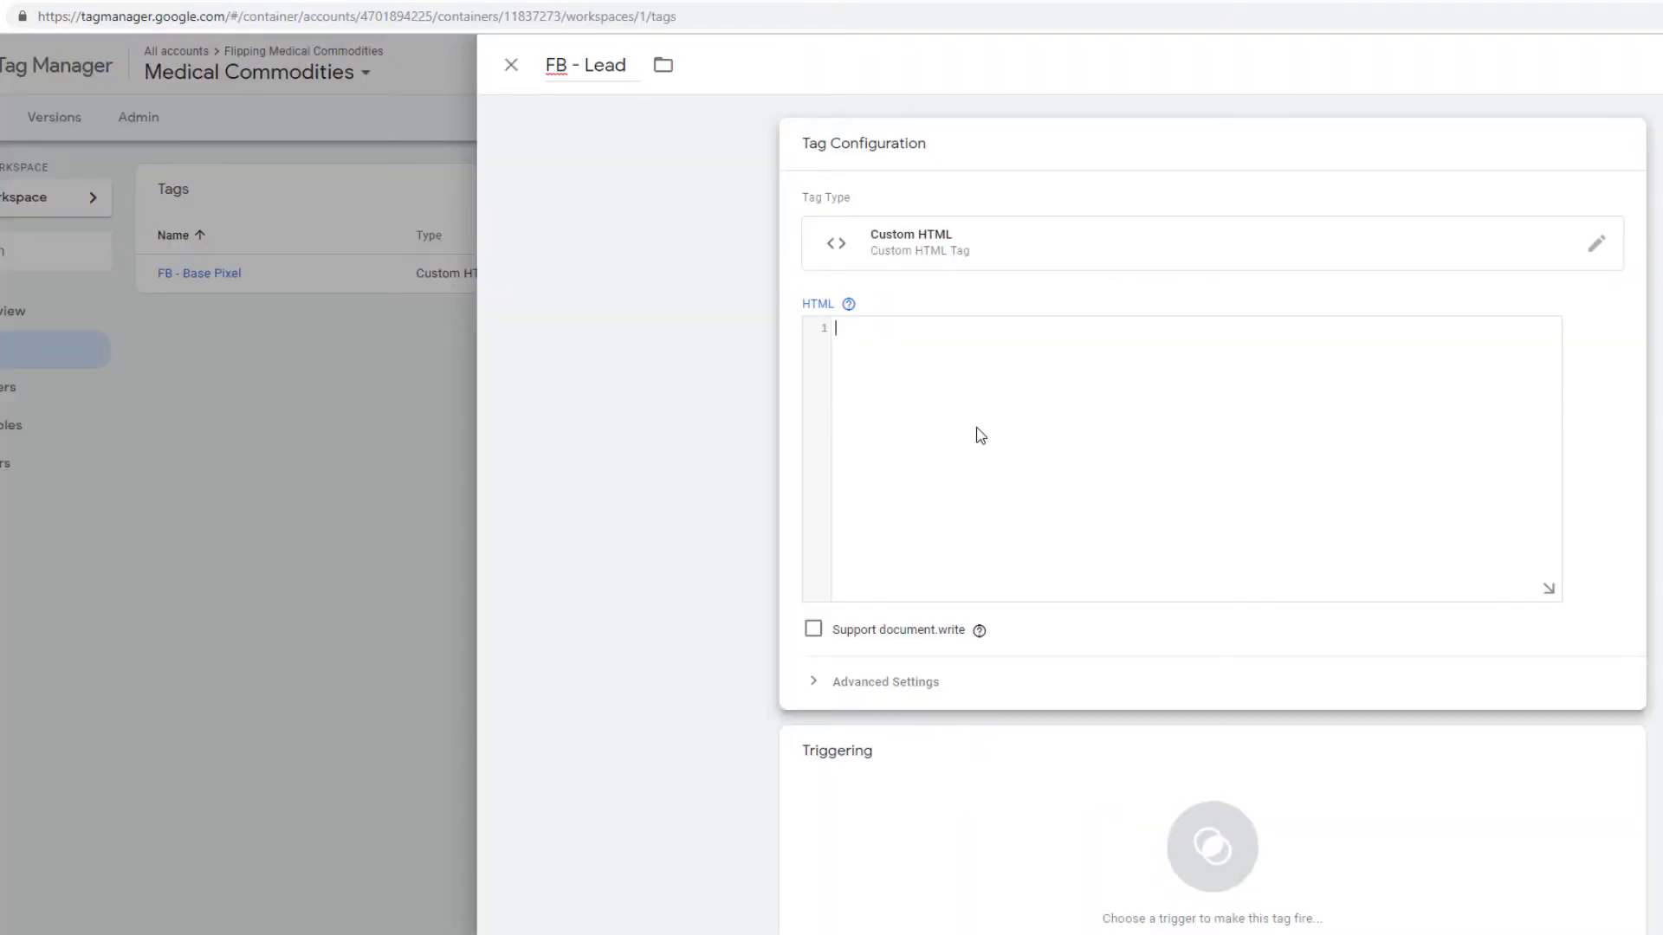
{"action": "key", "text": "ctrl+v"}
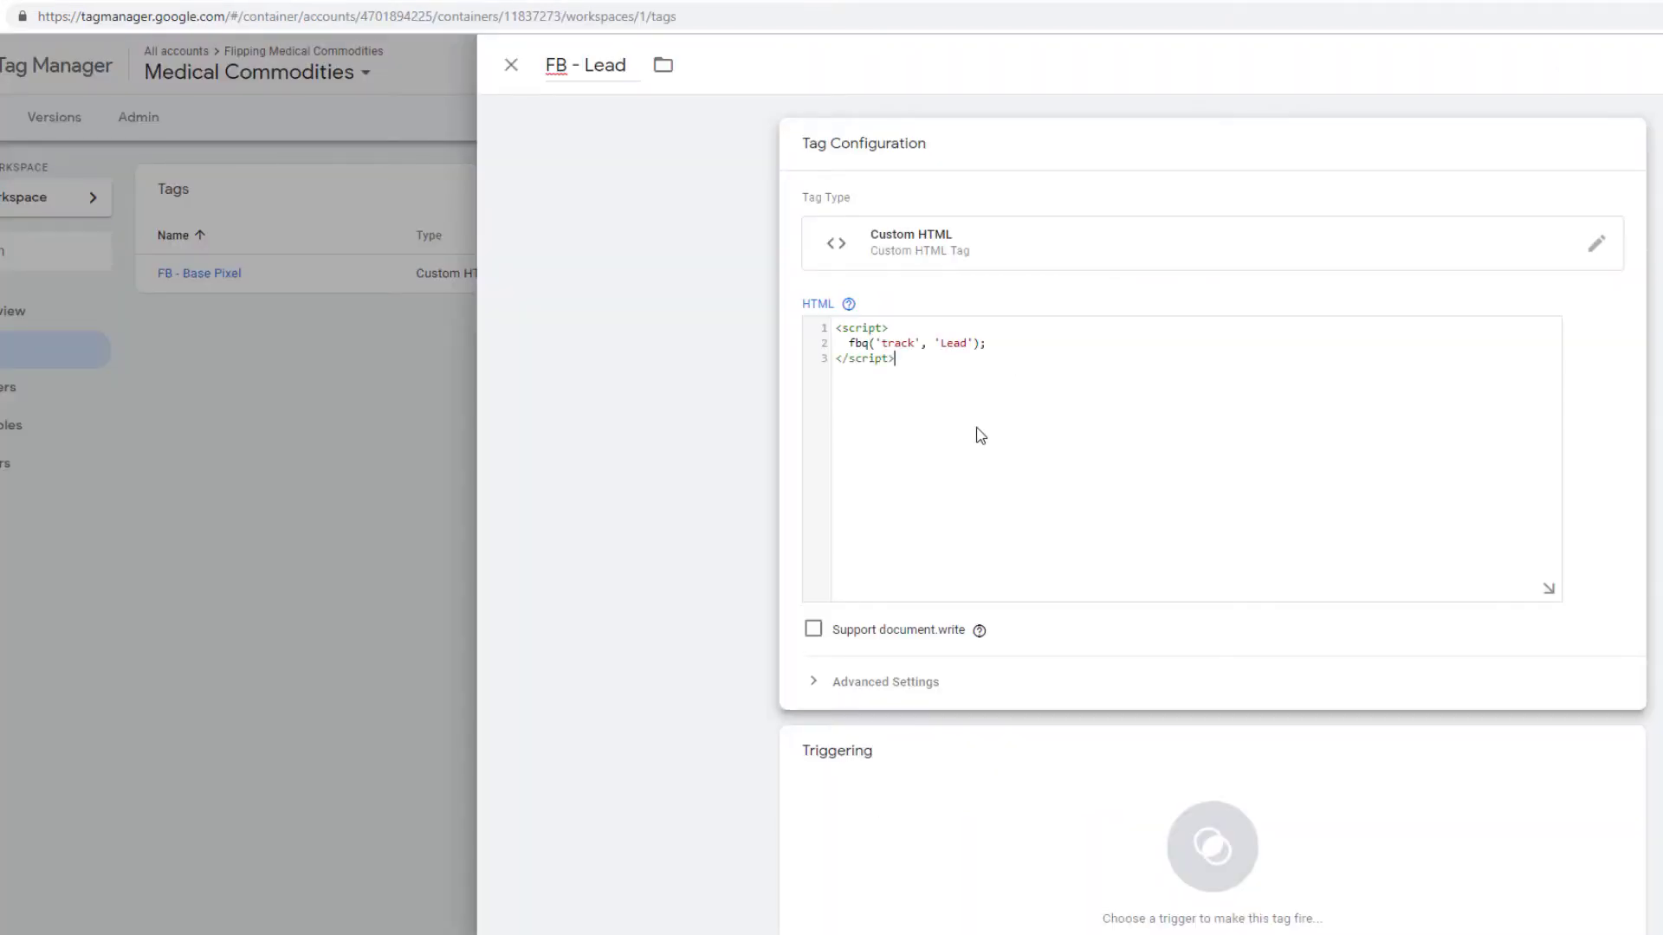
Step: Create a new trigger for the FB - Lead tag and name it "Lands In Waiting Room"
{"action": "scroll", "coordinate": [980, 435], "scroll_direction": "down", "scroll_amount": 2}
{"action": "left_click", "coordinate": [1052, 750]}
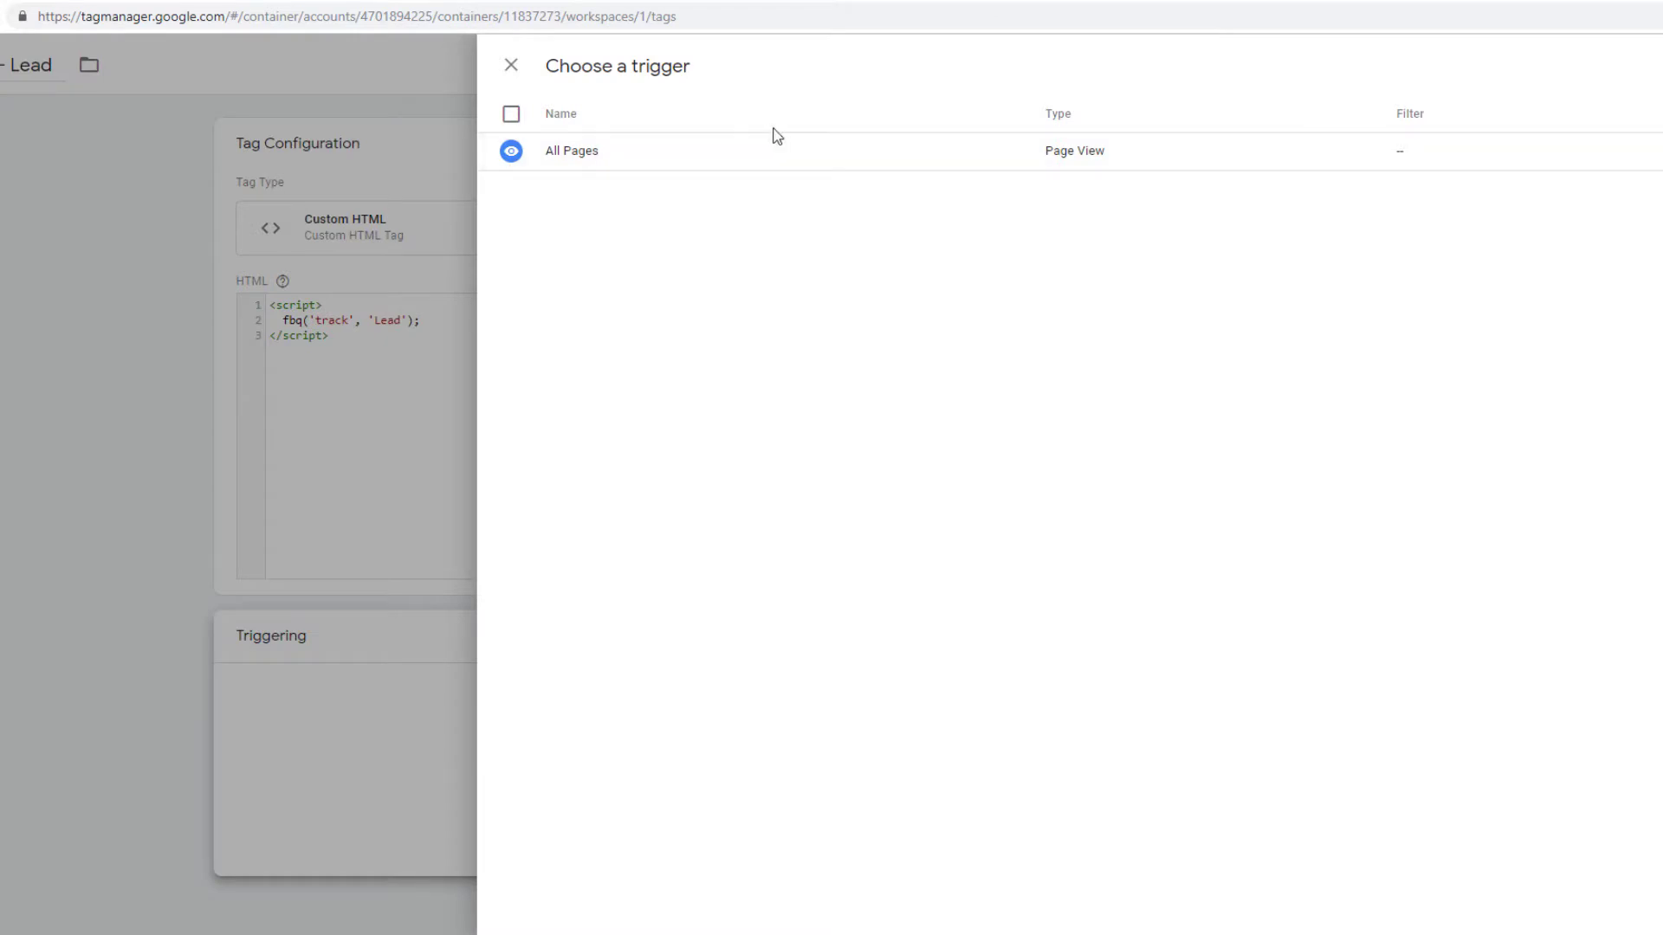
{"action": "left_click", "coordinate": [1646, 65]}
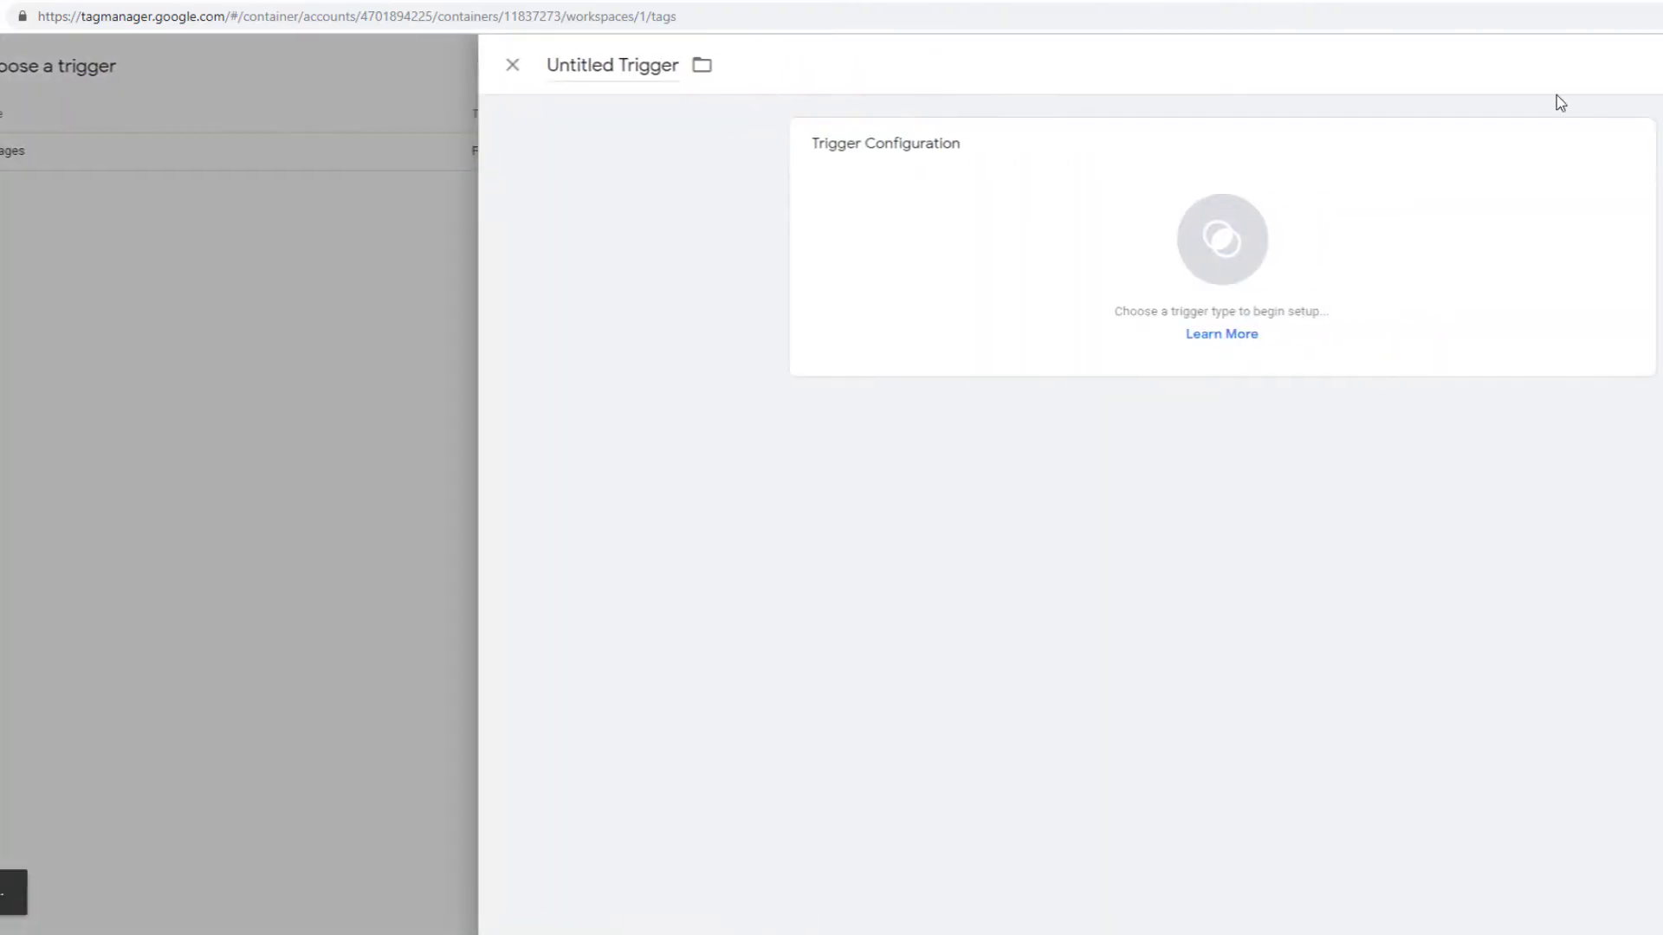
{"action": "left_click", "coordinate": [616, 65]}
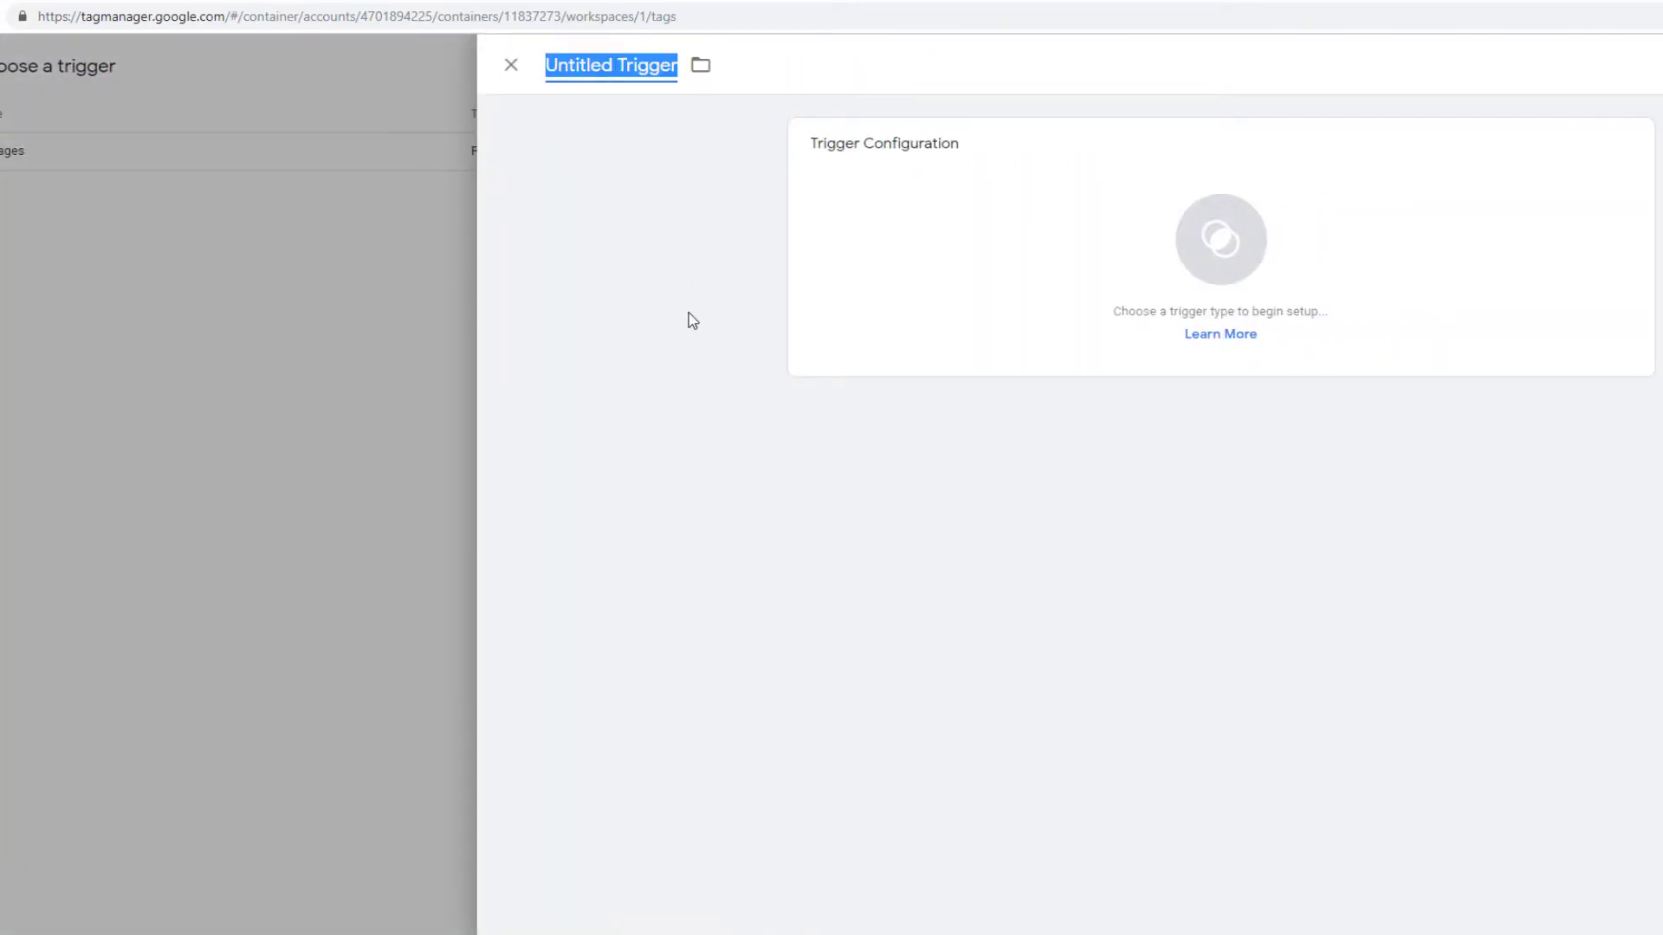
{"action": "type", "text": "Lands"}
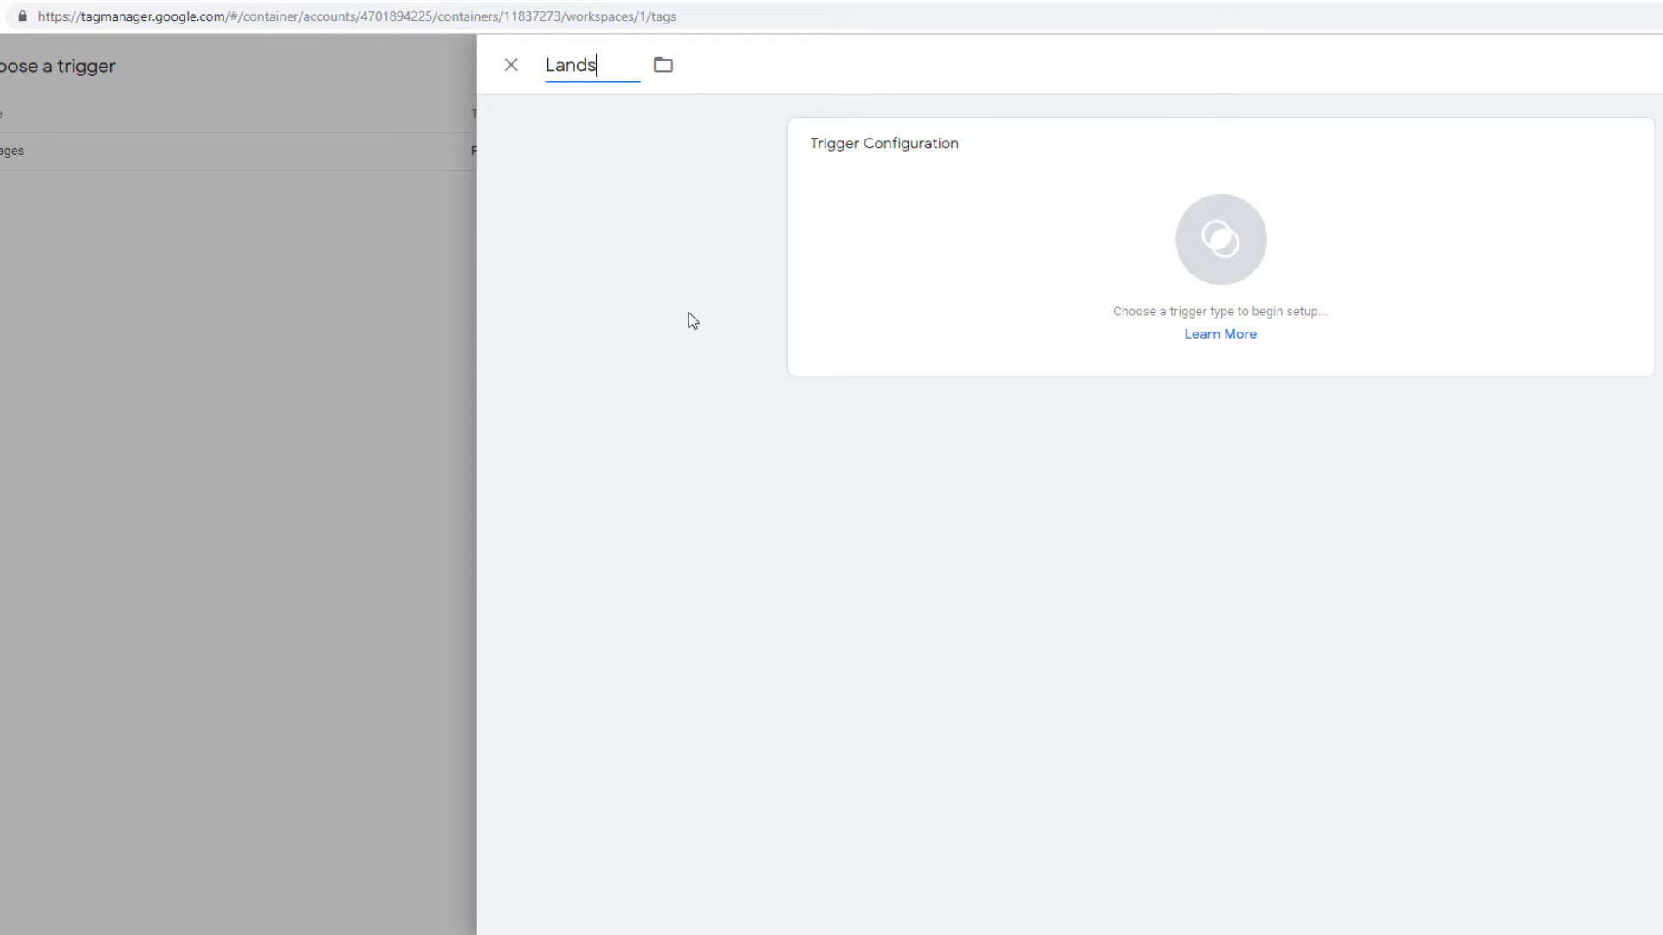
{"action": "type", "text": " In Waiting Room"}
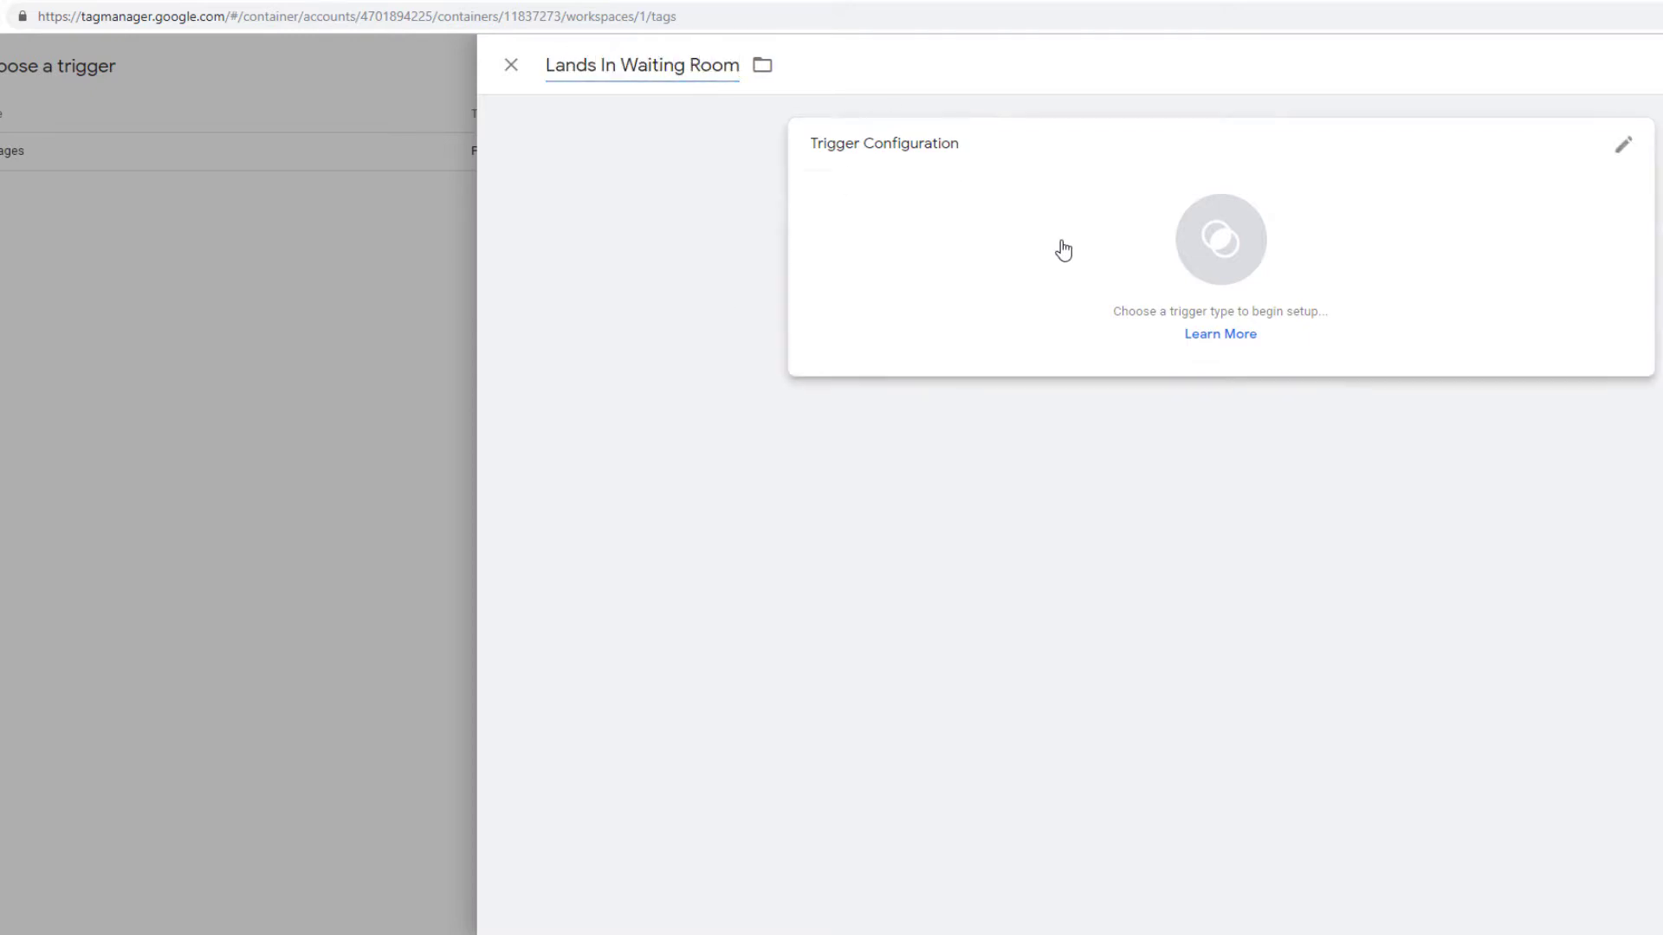
Step: Configure the trigger as Page View firing on Some Page Views, with a condition of Page URL contains
{"action": "left_click", "coordinate": [1061, 248]}
{"action": "left_click", "coordinate": [1517, 235]}
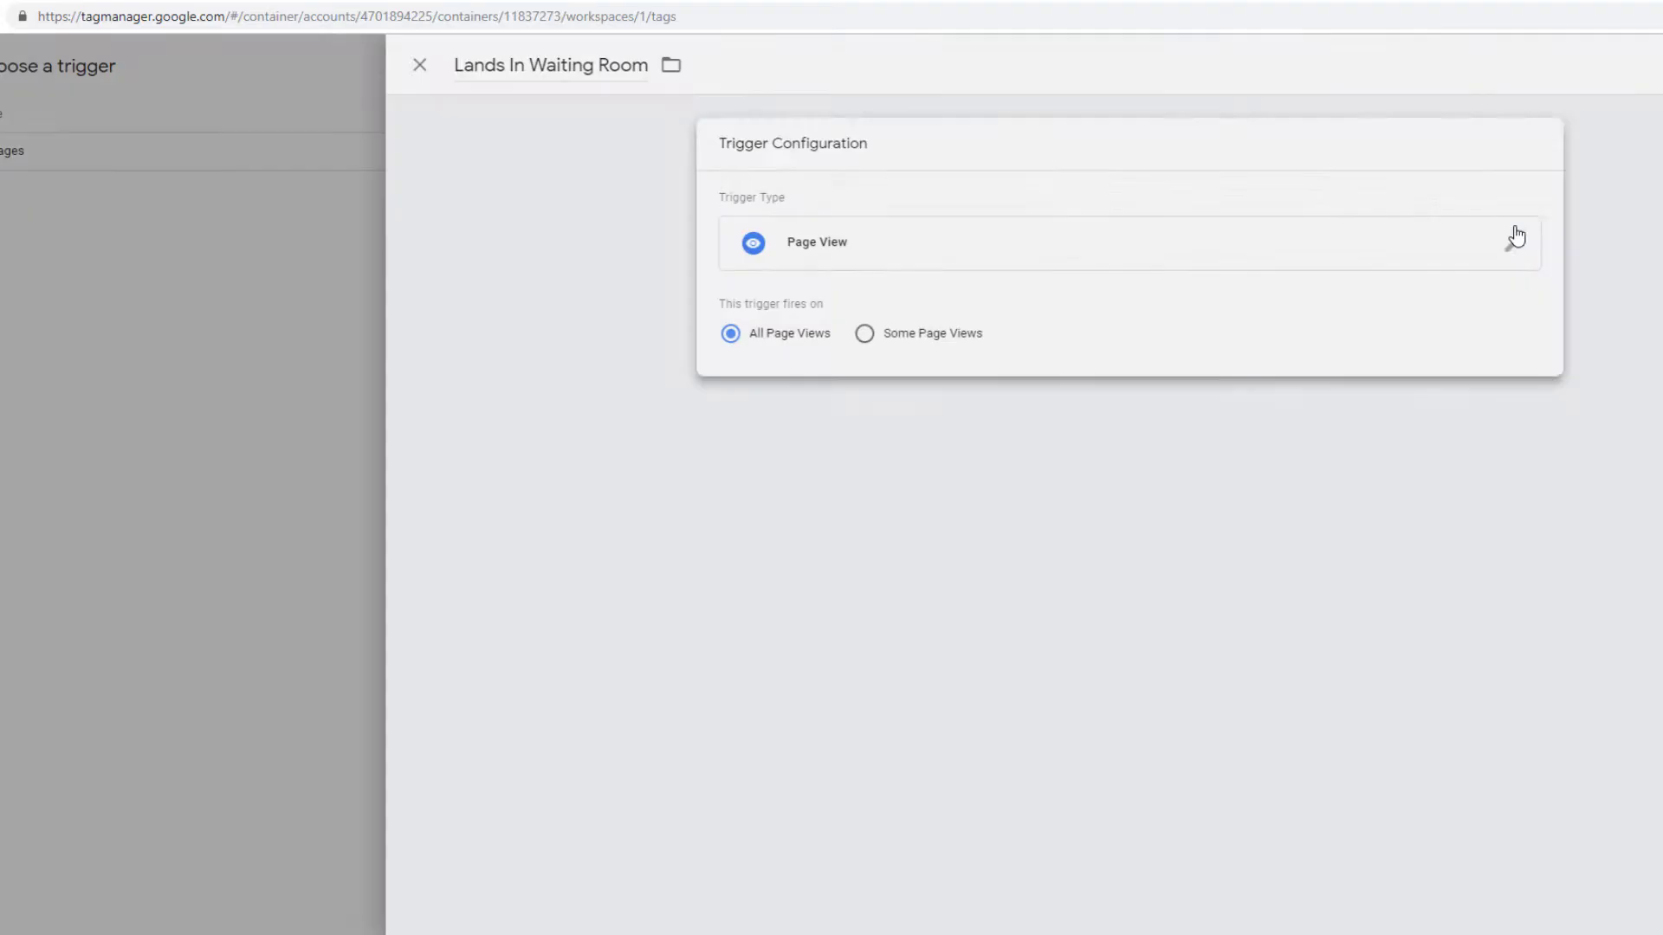
{"action": "left_click", "coordinate": [1009, 341]}
{"action": "left_click", "coordinate": [971, 420]}
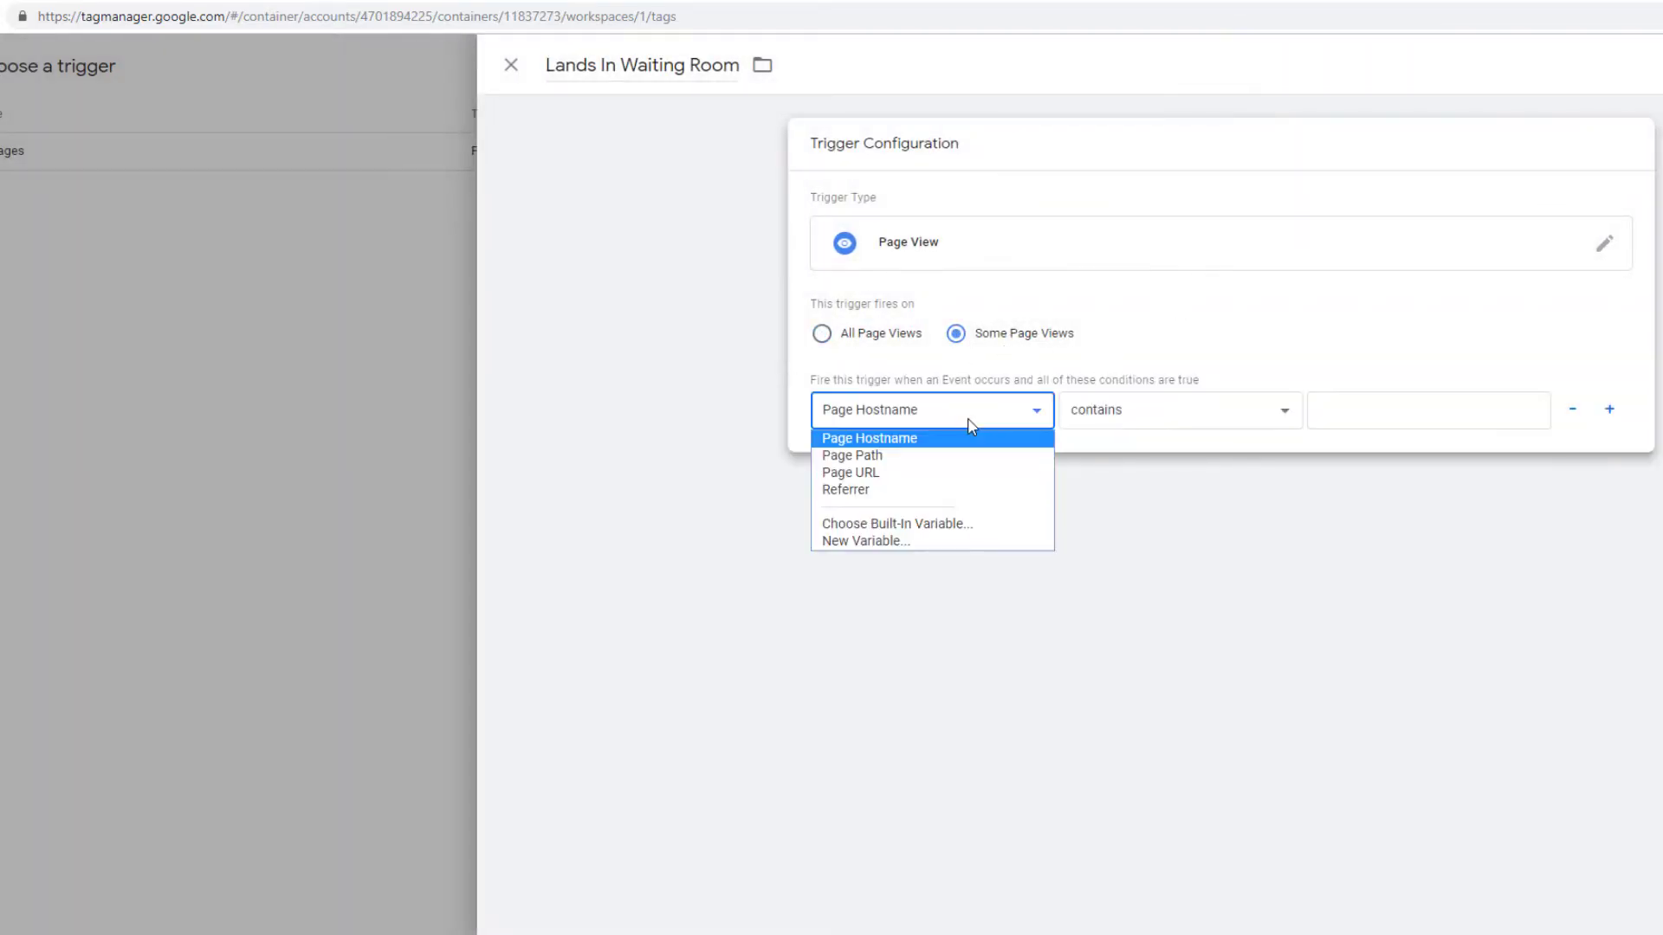
{"action": "left_click", "coordinate": [911, 474]}
{"action": "left_click", "coordinate": [1329, 413]}
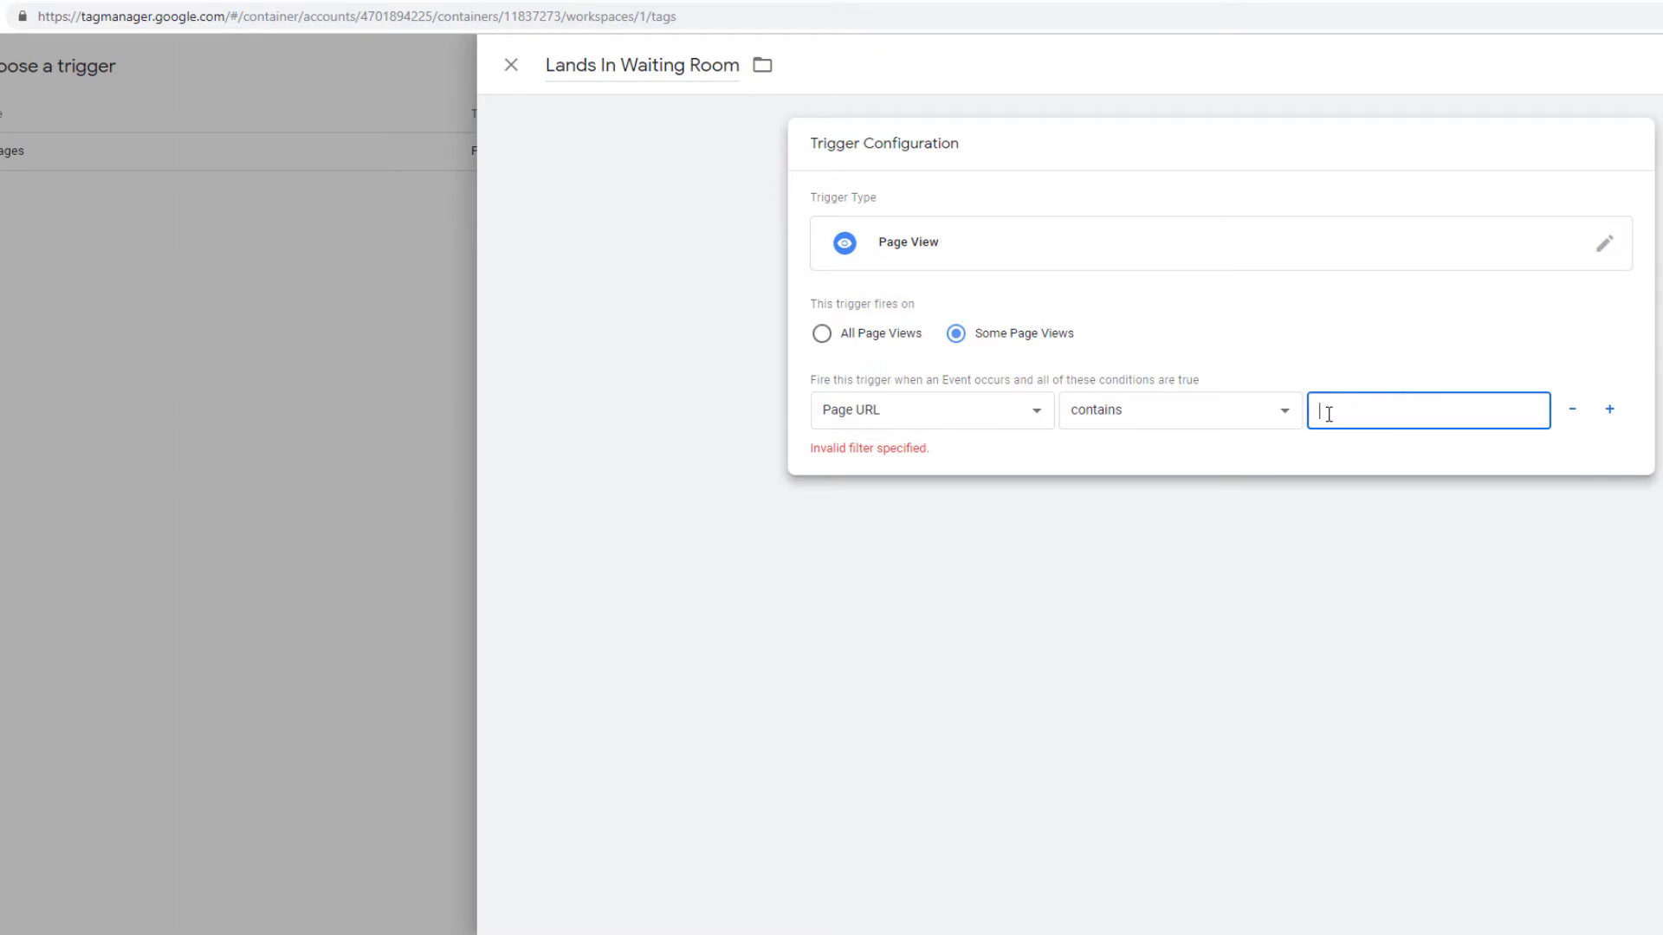
Step: Copy "/webinar-countdown" from the live URL of the Webinar Countdown step in ClickFunnels and paste it as the Tag Manager trigger's Page URL value
{"action": "key", "text": "ctrl+Tab"}
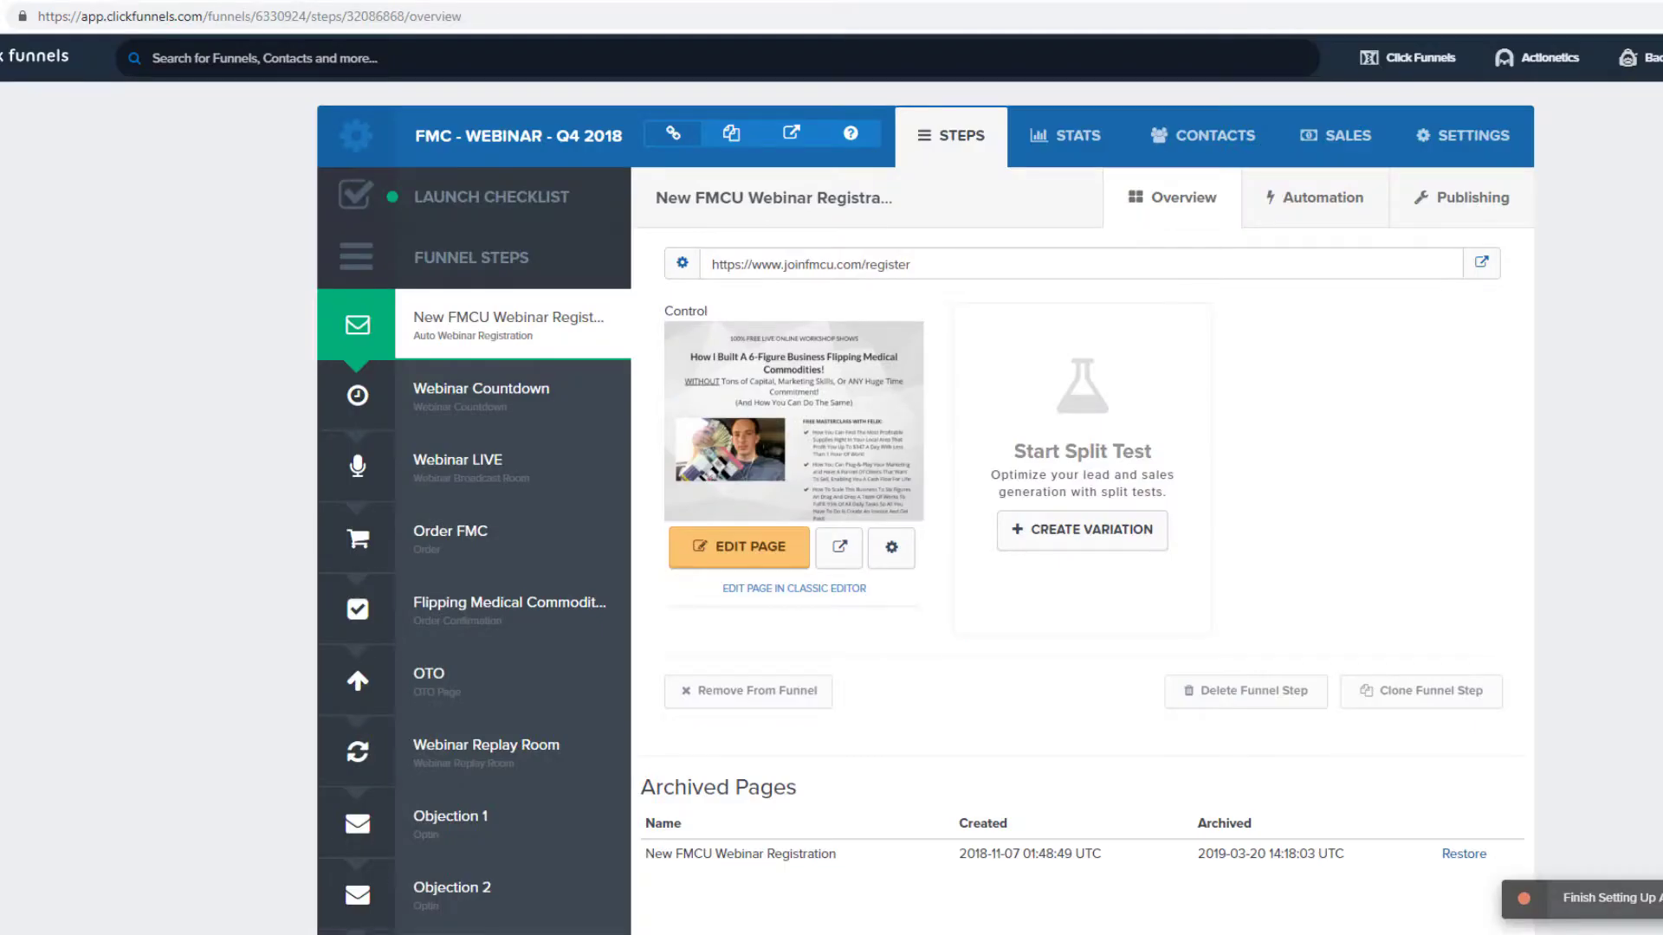
{"action": "left_click", "coordinate": [498, 398]}
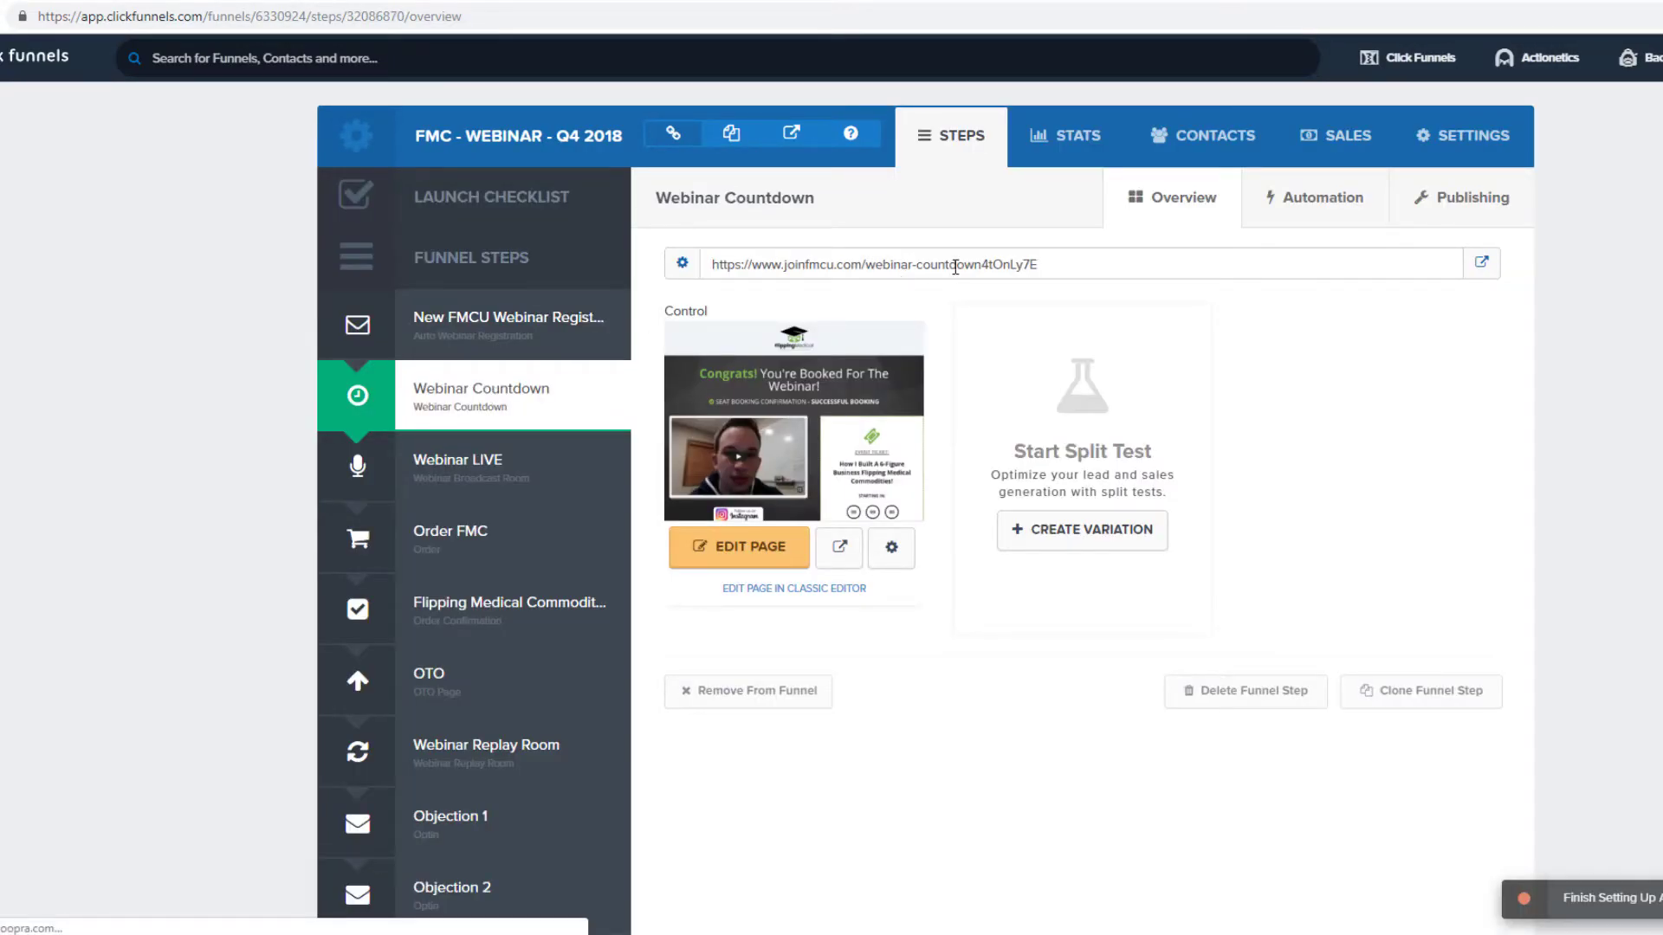
{"action": "left_click", "coordinate": [1483, 265]}
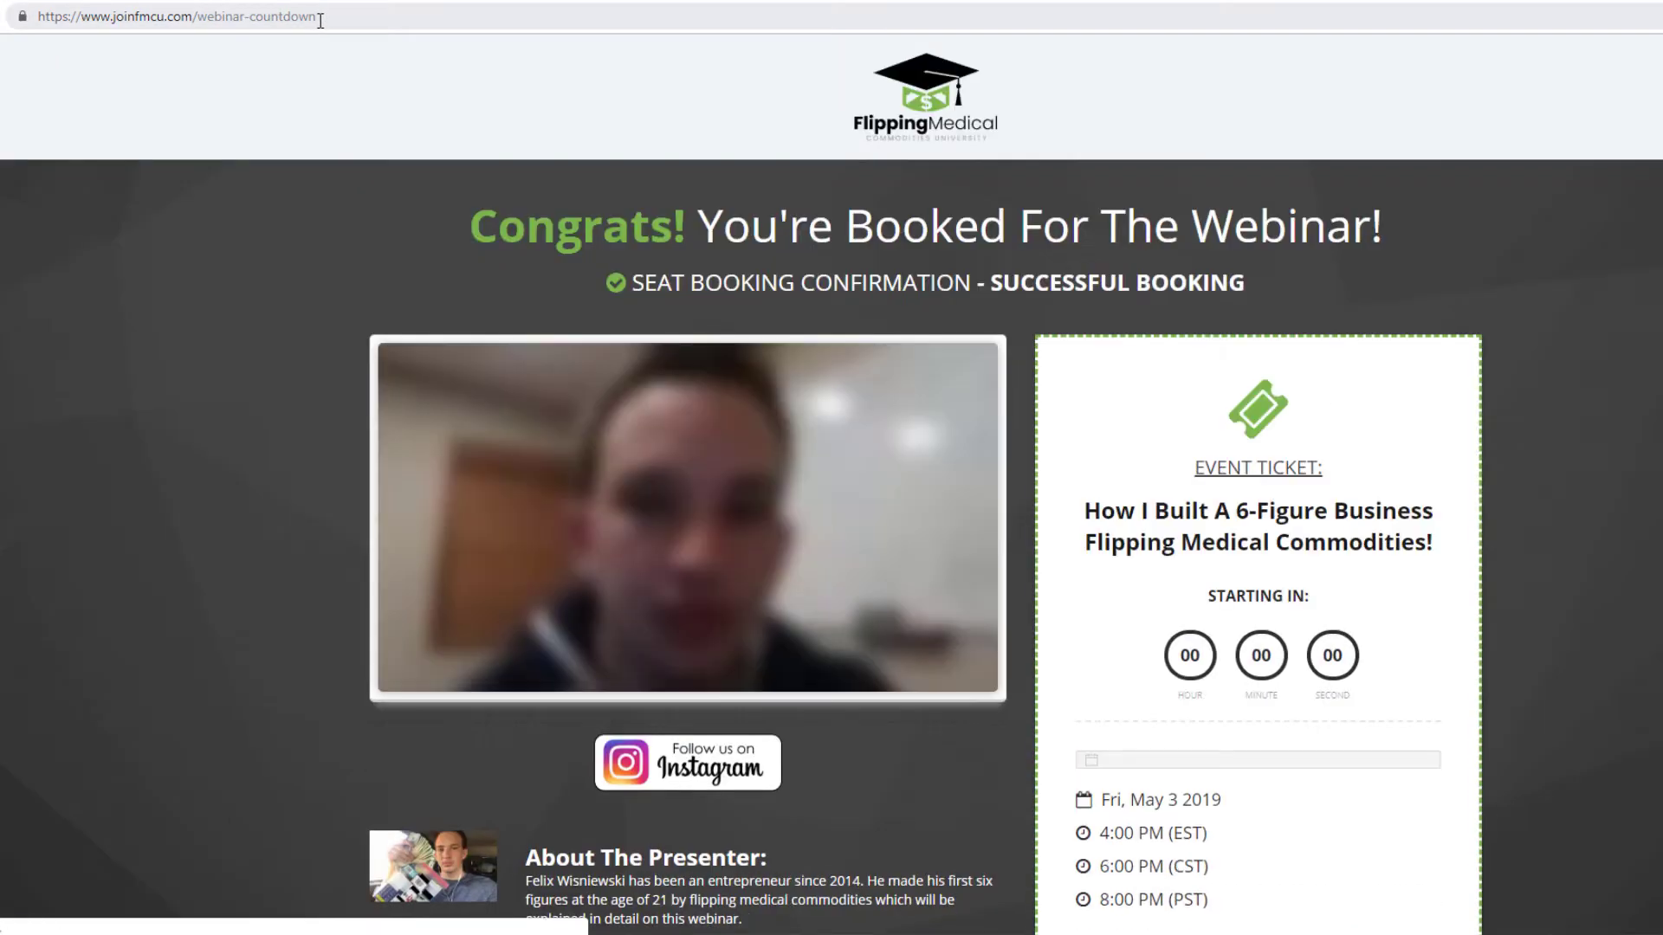
{"action": "left_click_drag", "start_coordinate": [192, 17], "coordinate": [338, 18]}
{"action": "right_click", "coordinate": [288, 26]}
{"action": "left_click", "coordinate": [327, 122]}
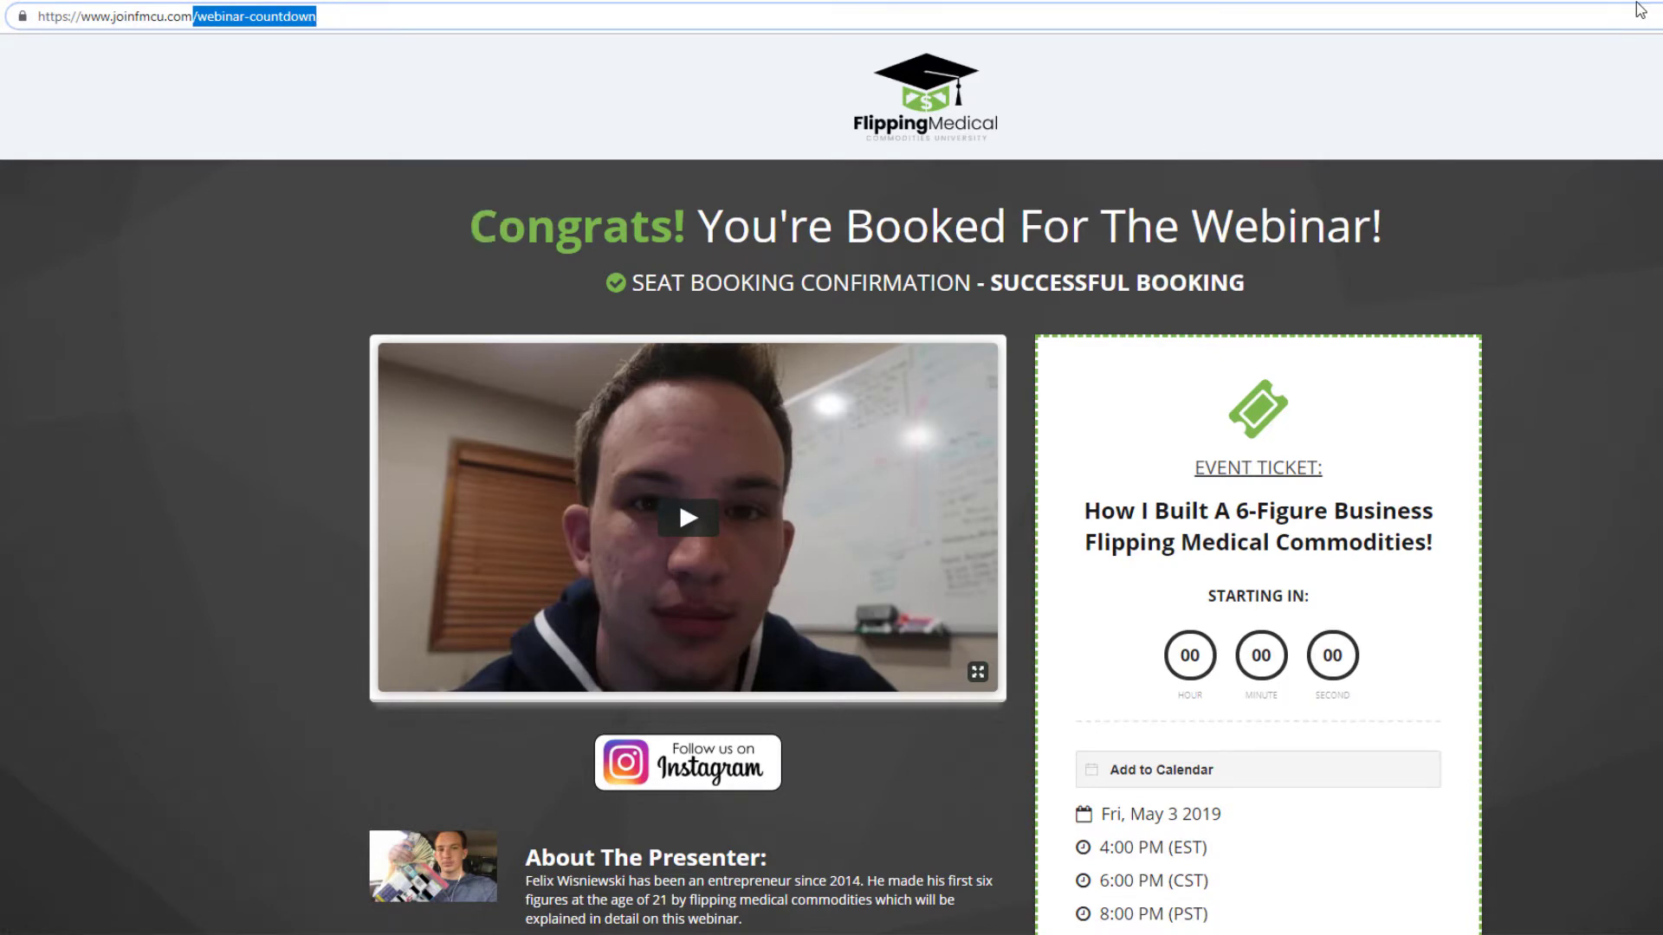
{"action": "key", "text": "ctrl+w"}
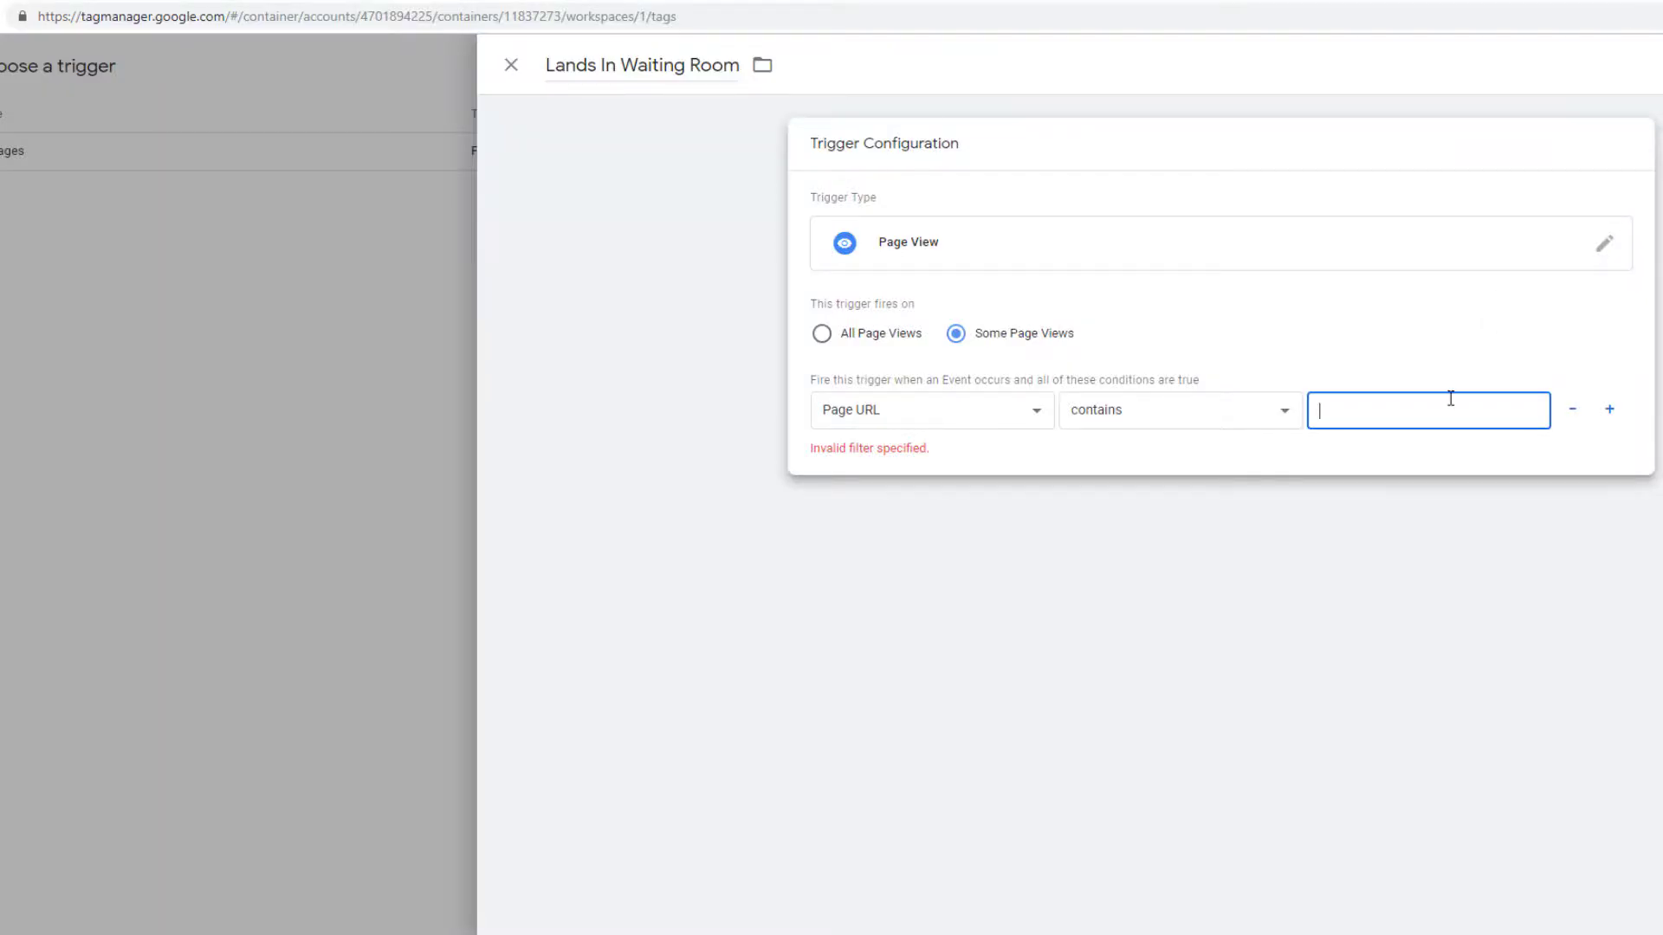
{"action": "key", "text": "ctrl+v"}
{"action": "key", "text": "Return"}
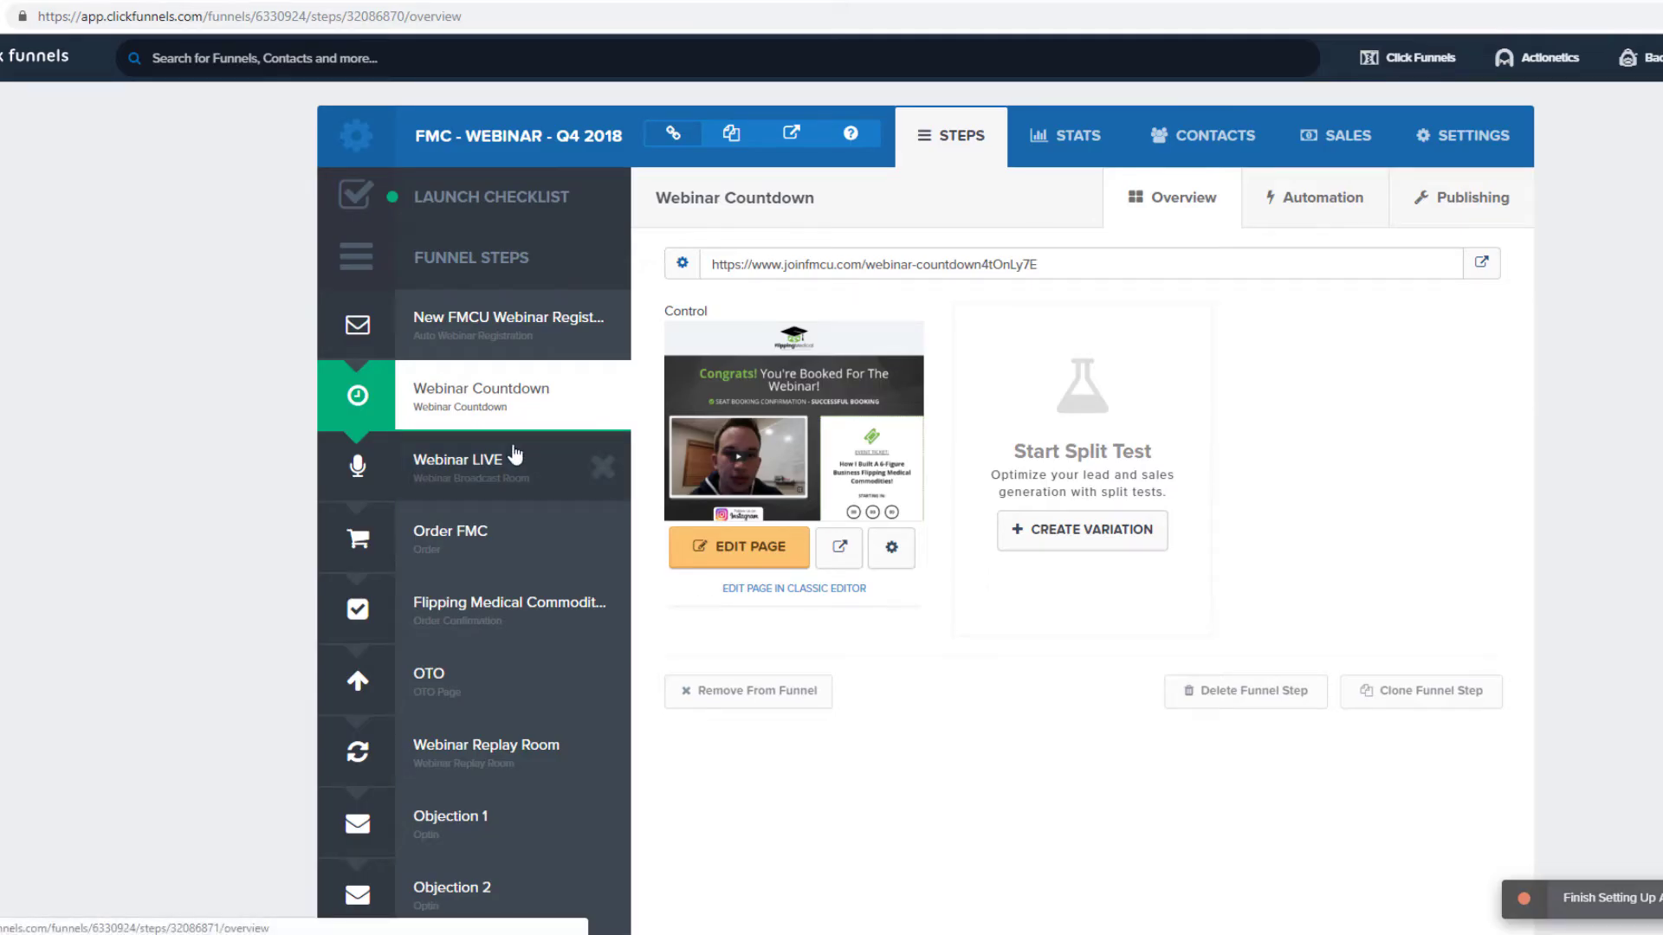
Step: Select the Webinar LIVE step in ClickFunnels and check the URL of its live page
{"action": "left_click", "coordinate": [515, 456]}
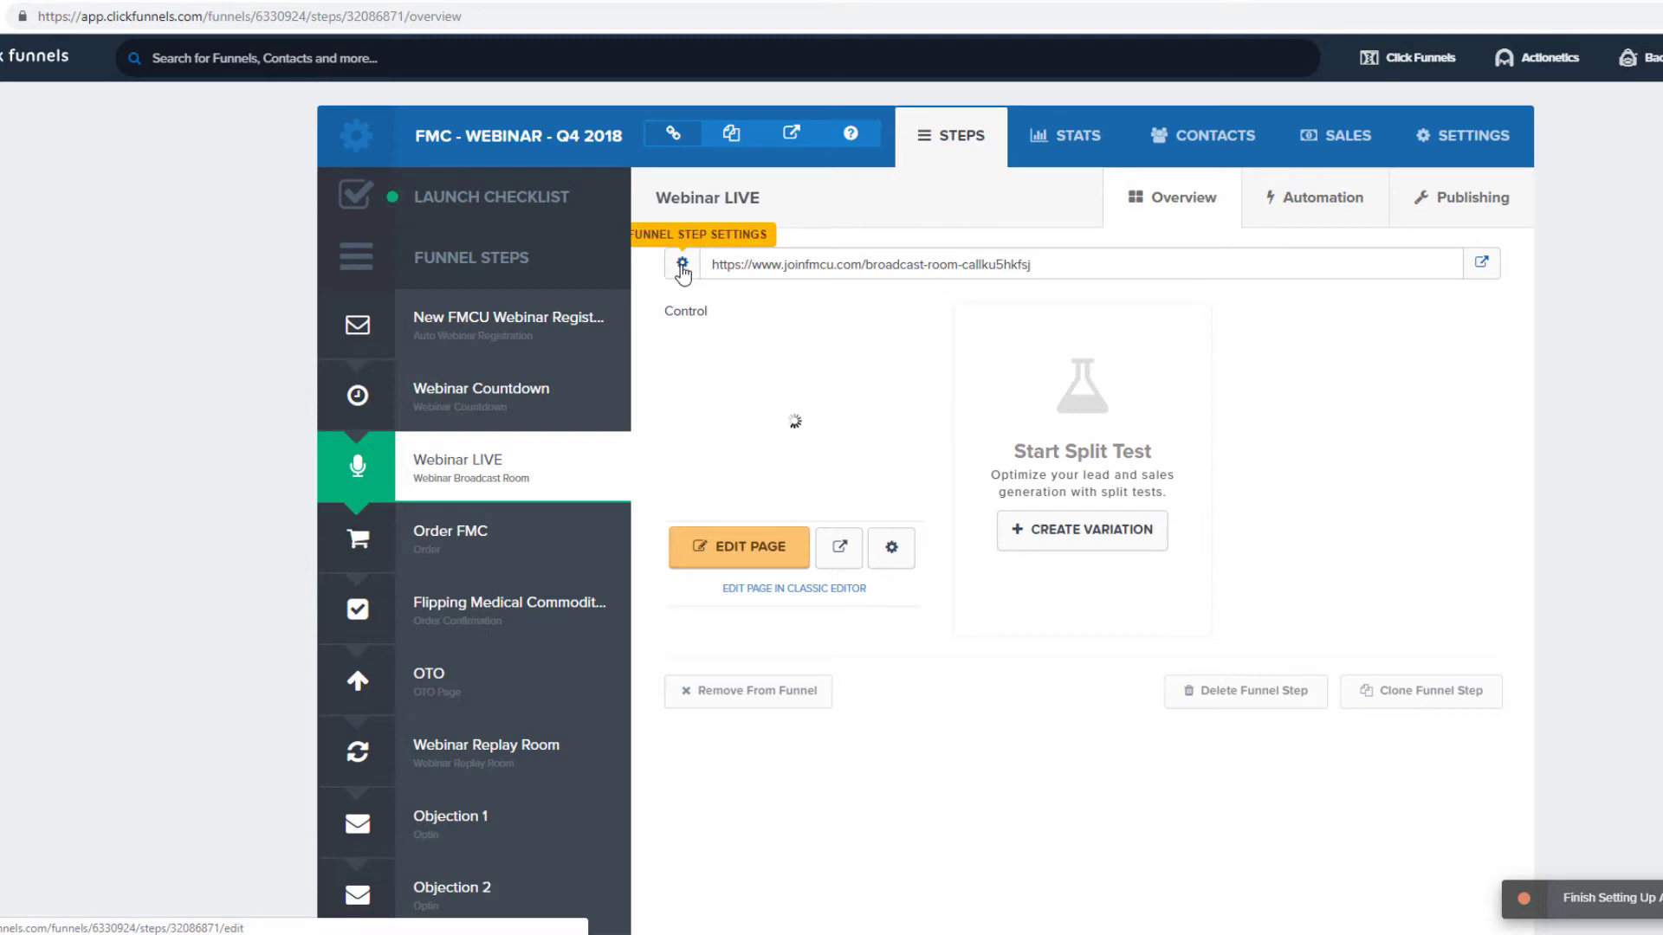
{"action": "left_click", "coordinate": [1482, 265]}
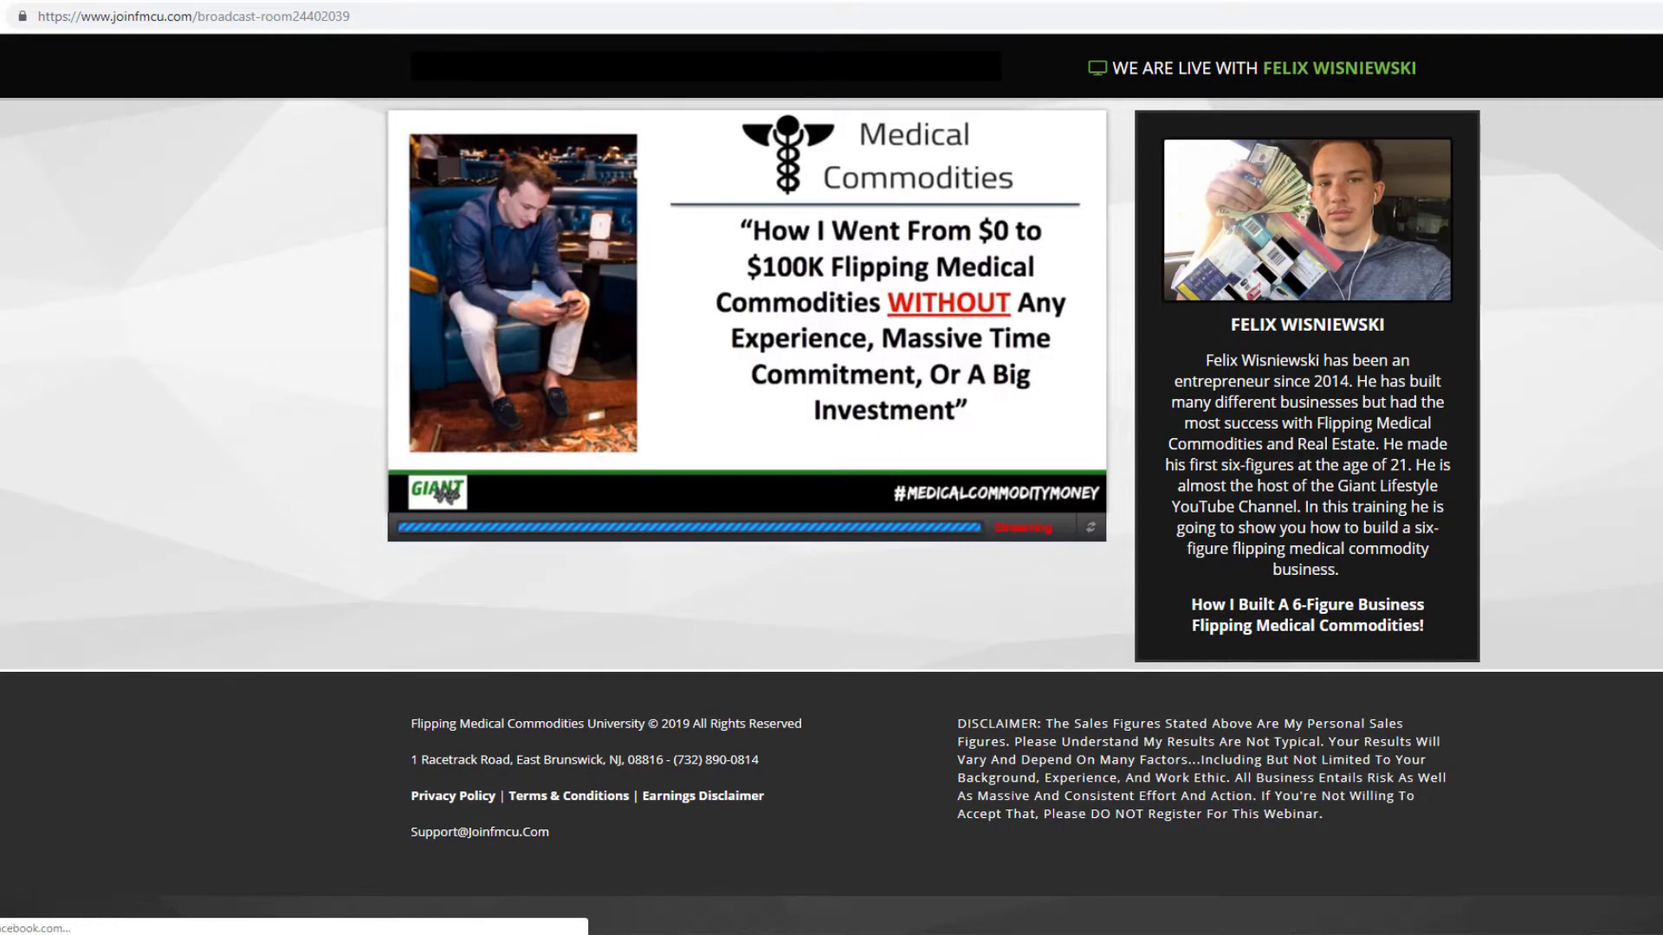
{"action": "key", "text": "ctrl+w"}
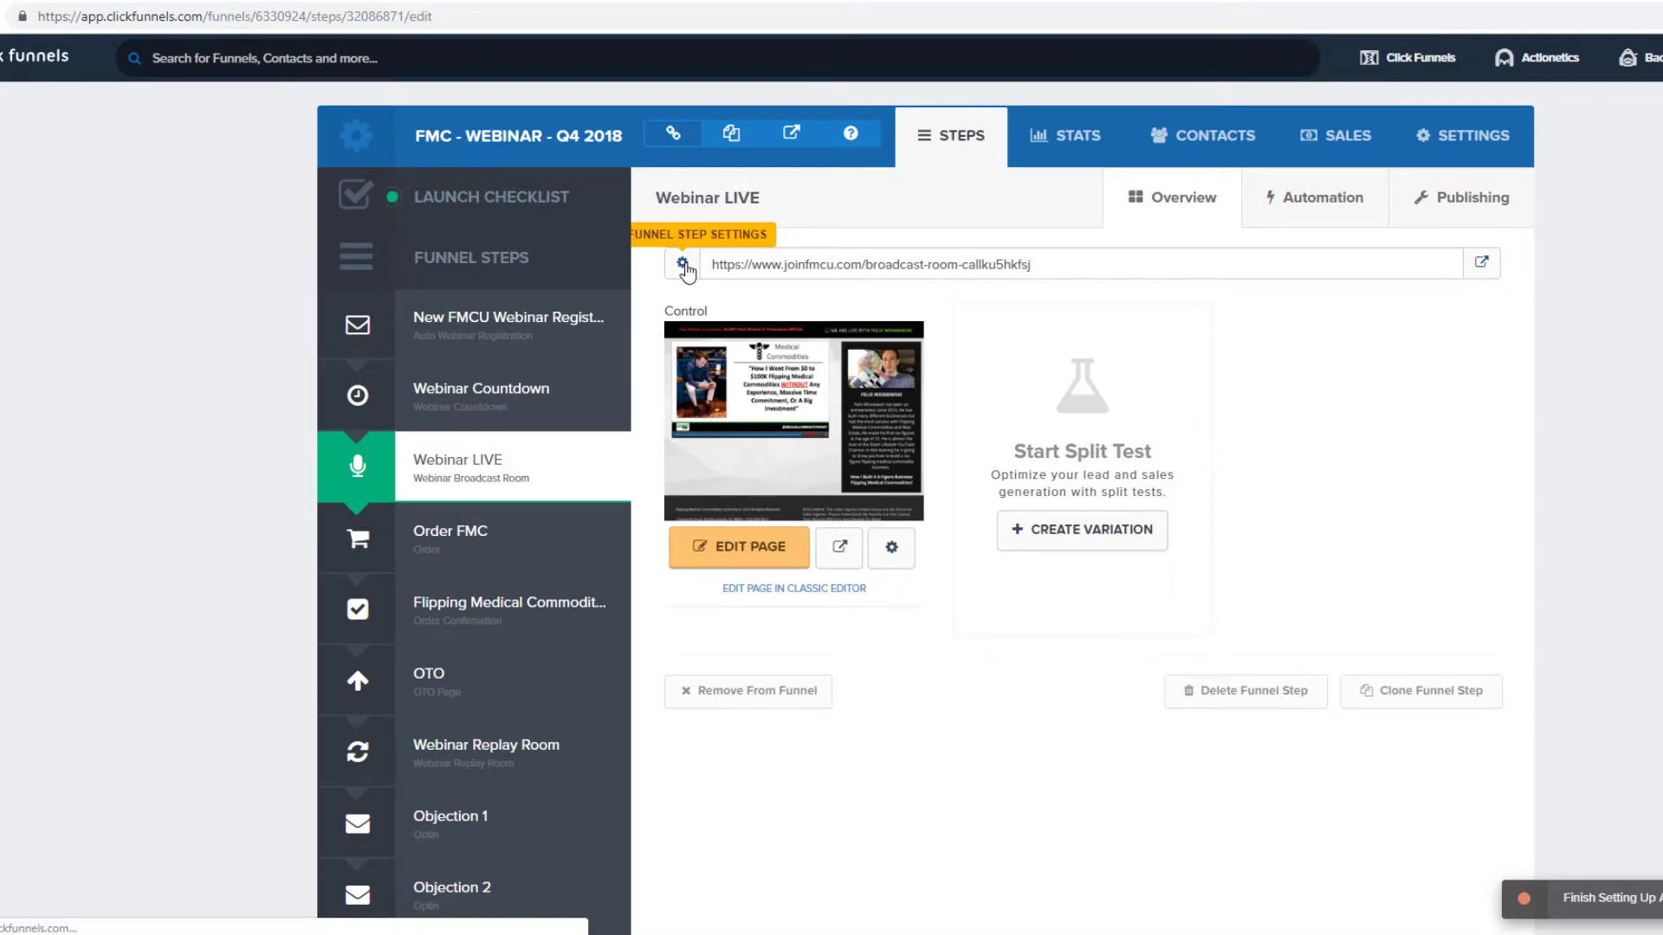
Step: Change the Webinar LIVE funnel step's path to "broadcast", copy that path, and update the funnel step
{"action": "left_click", "coordinate": [683, 263]}
{"action": "left_click_drag", "start_coordinate": [1310, 284], "coordinate": [1047, 288]}
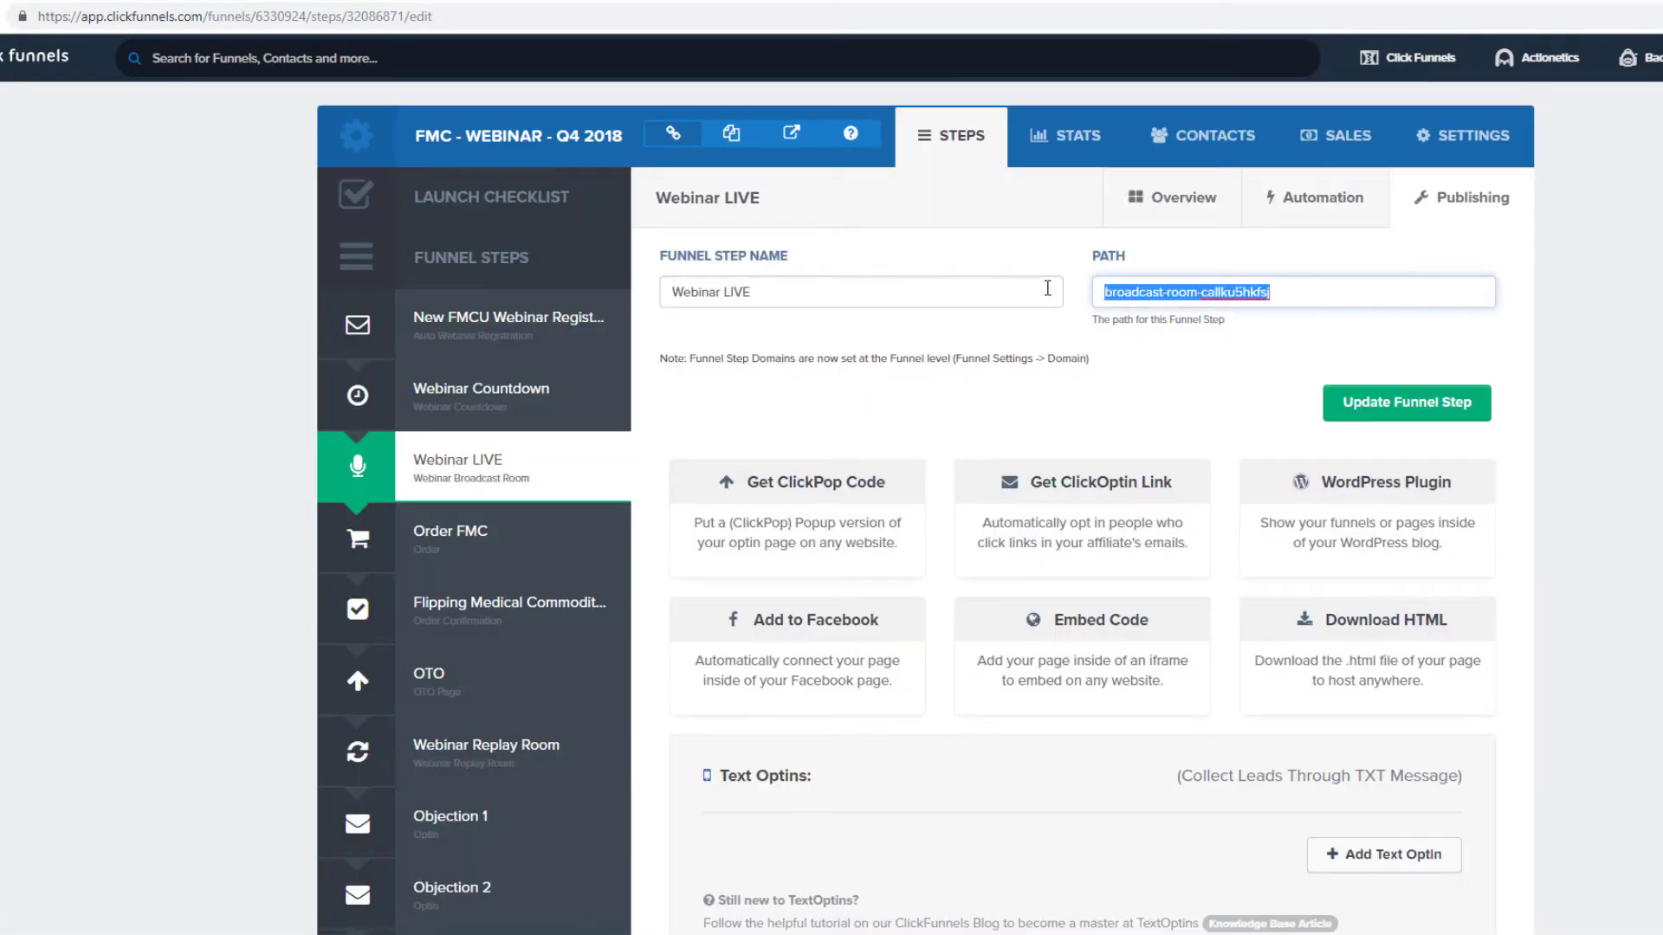
{"action": "type", "text": "broadcast"}
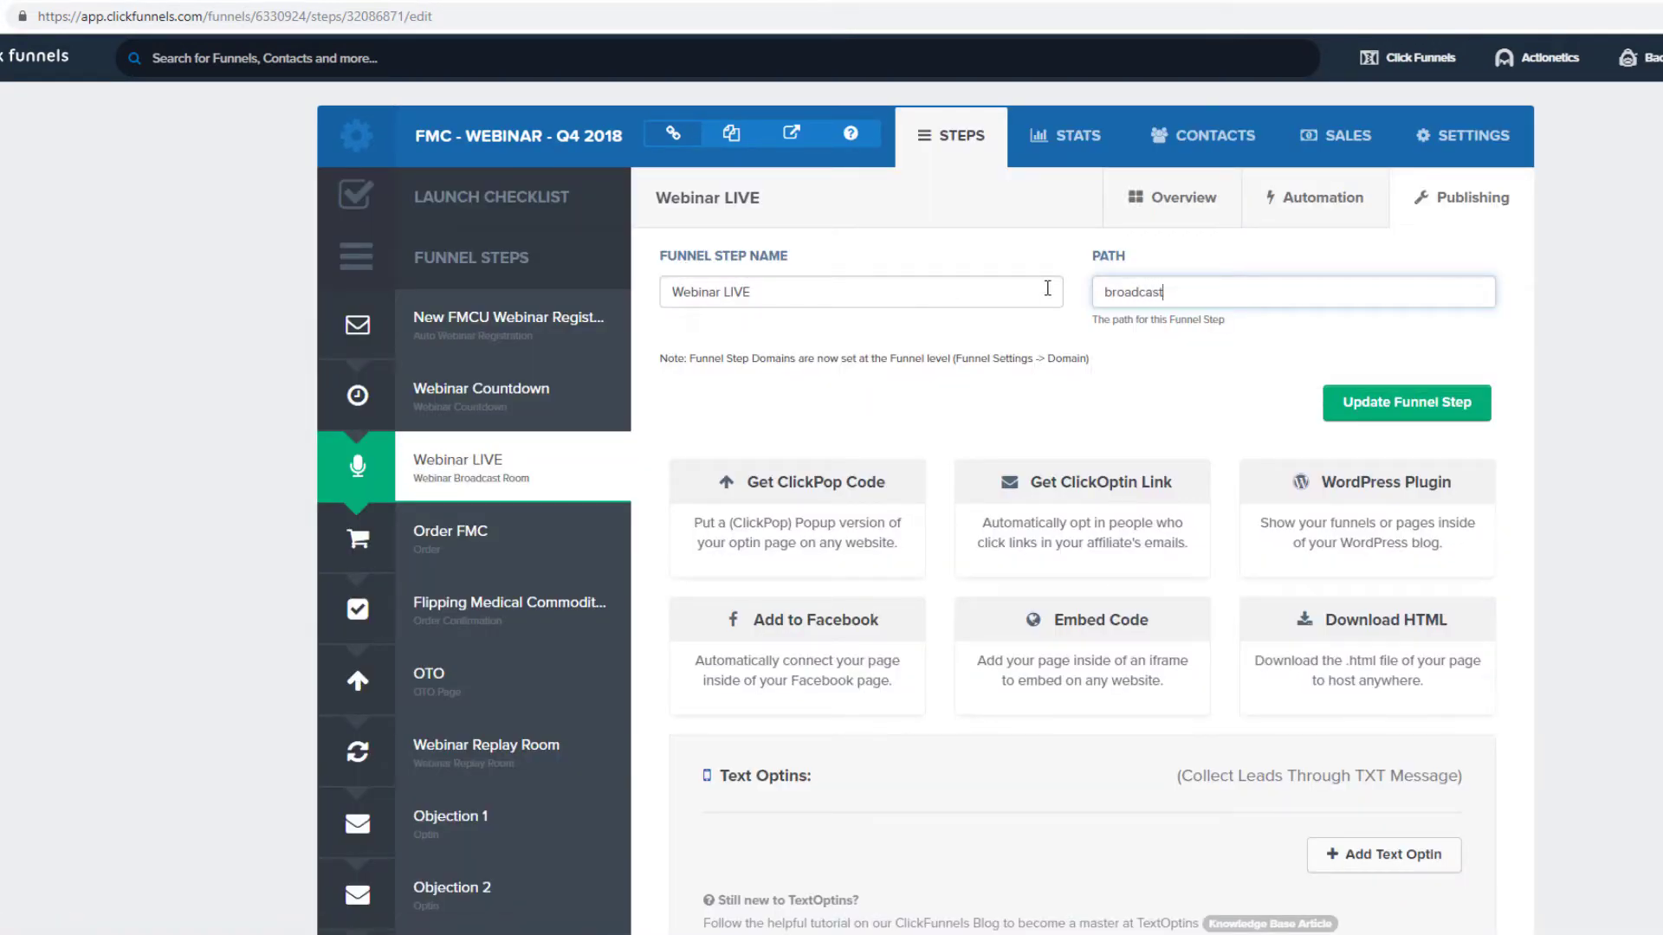
{"action": "double_click", "coordinate": [1177, 286]}
{"action": "right_click", "coordinate": [1188, 289]}
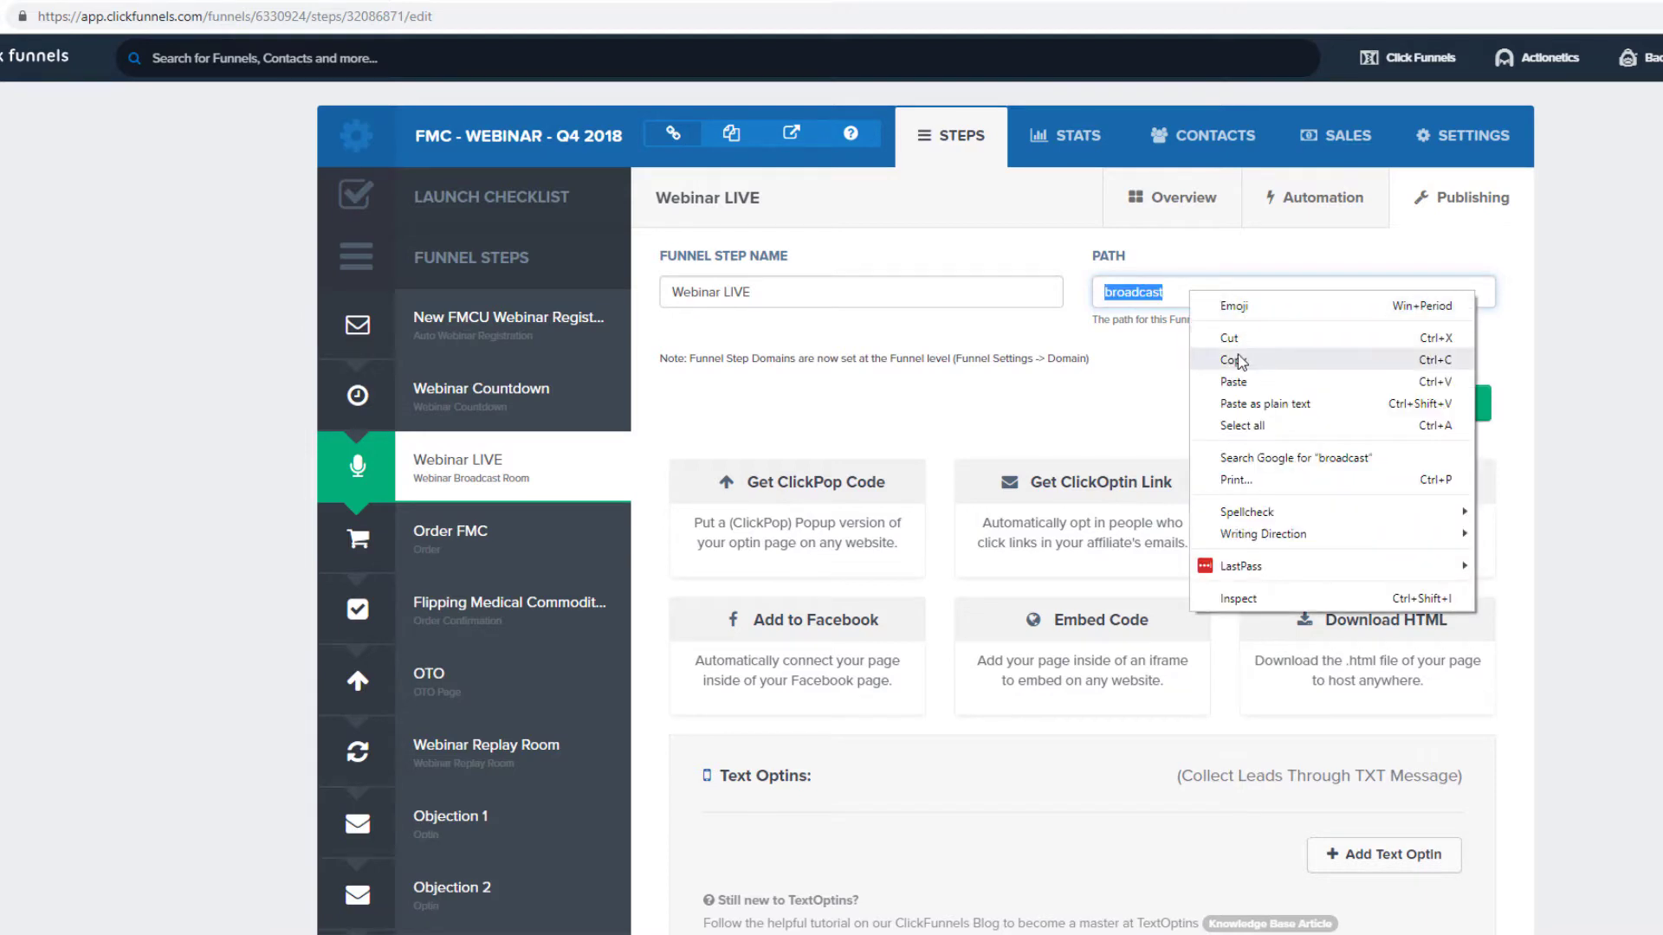
{"action": "left_click", "coordinate": [1420, 362]}
{"action": "left_click", "coordinate": [1397, 411]}
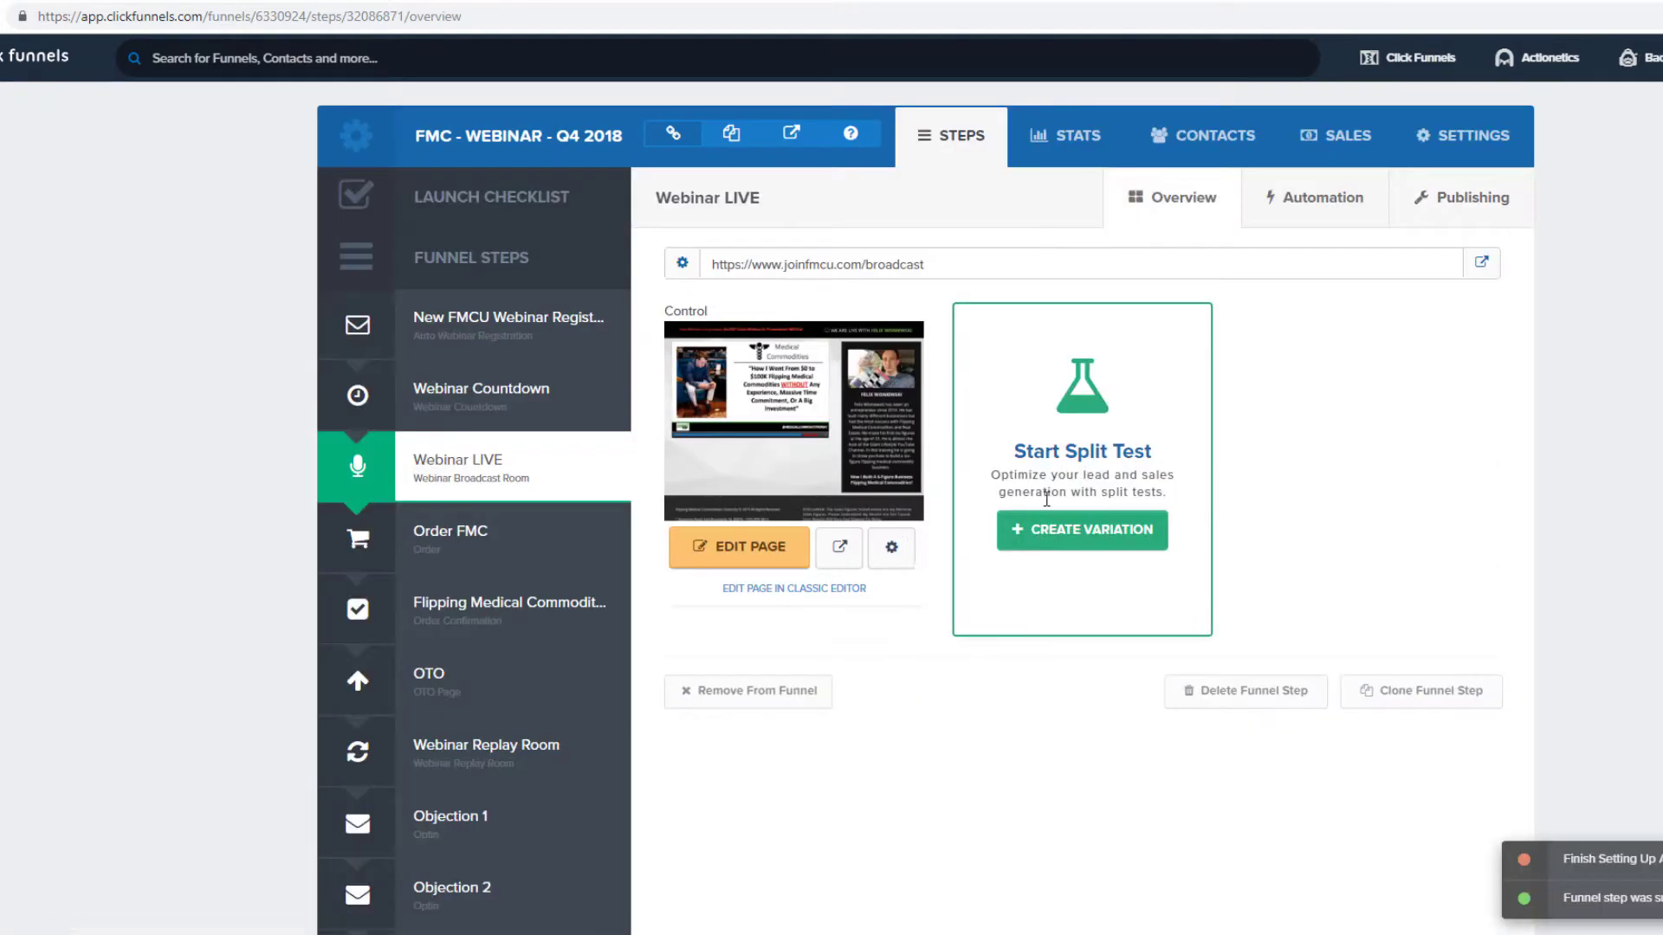
Step: Set the Broadcast Room page's own path to "broadcast", update the page, and check its live URL
{"action": "left_click", "coordinate": [891, 548]}
{"action": "left_click_drag", "start_coordinate": [832, 352], "coordinate": [660, 344]}
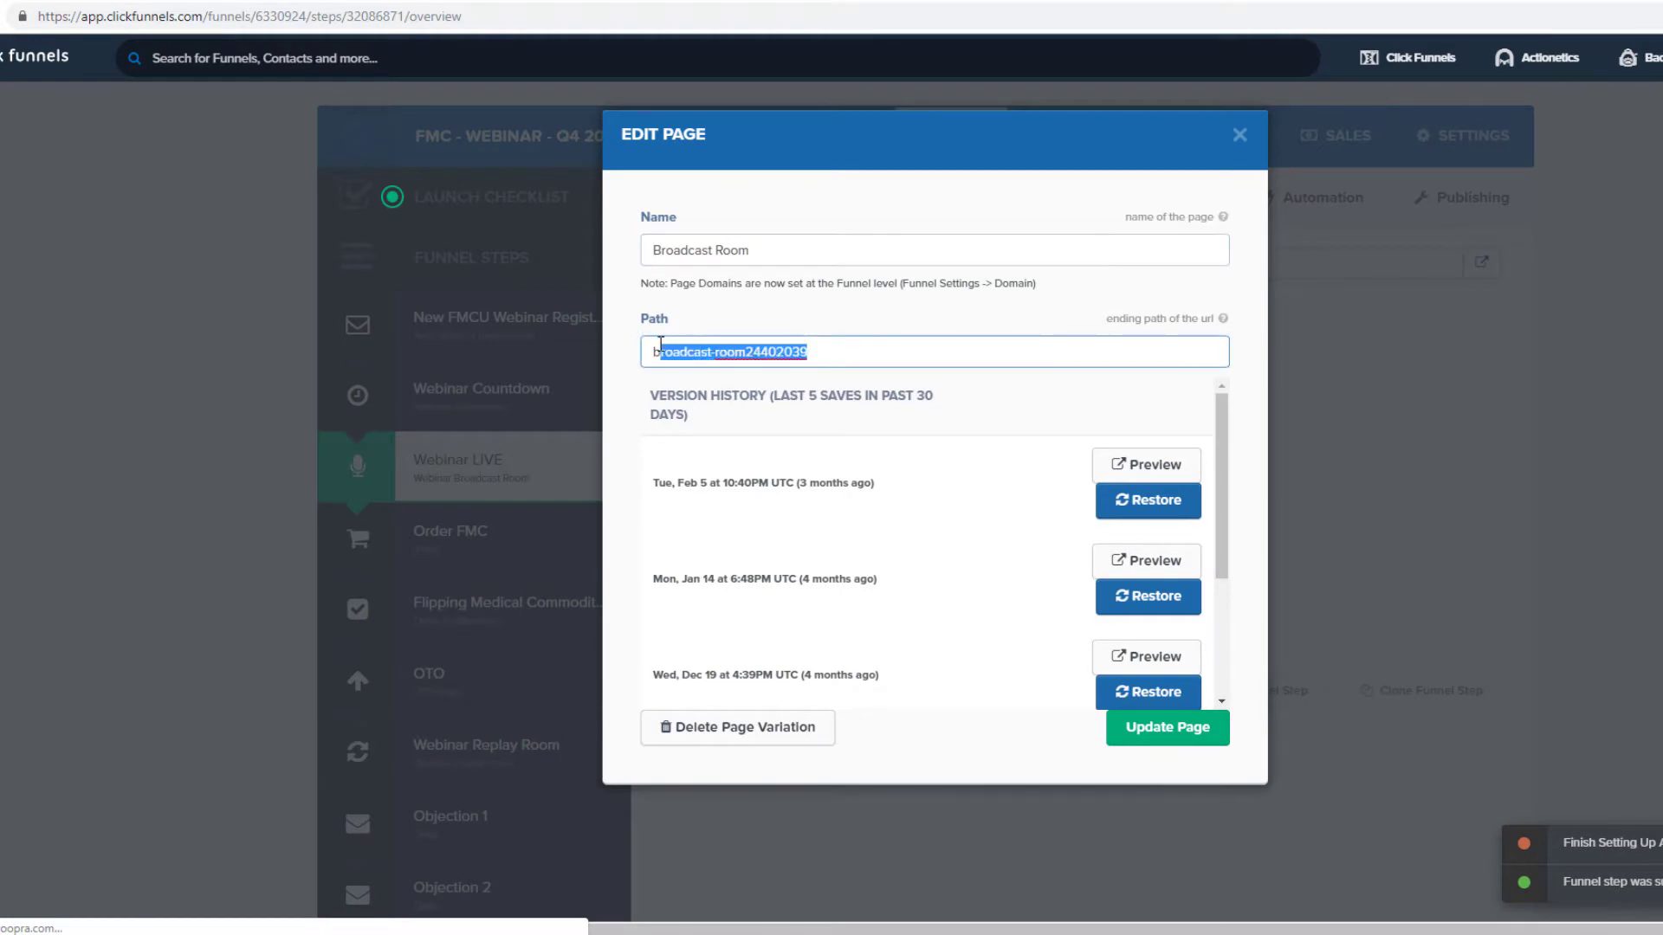
{"action": "key", "text": "ctrl+v"}
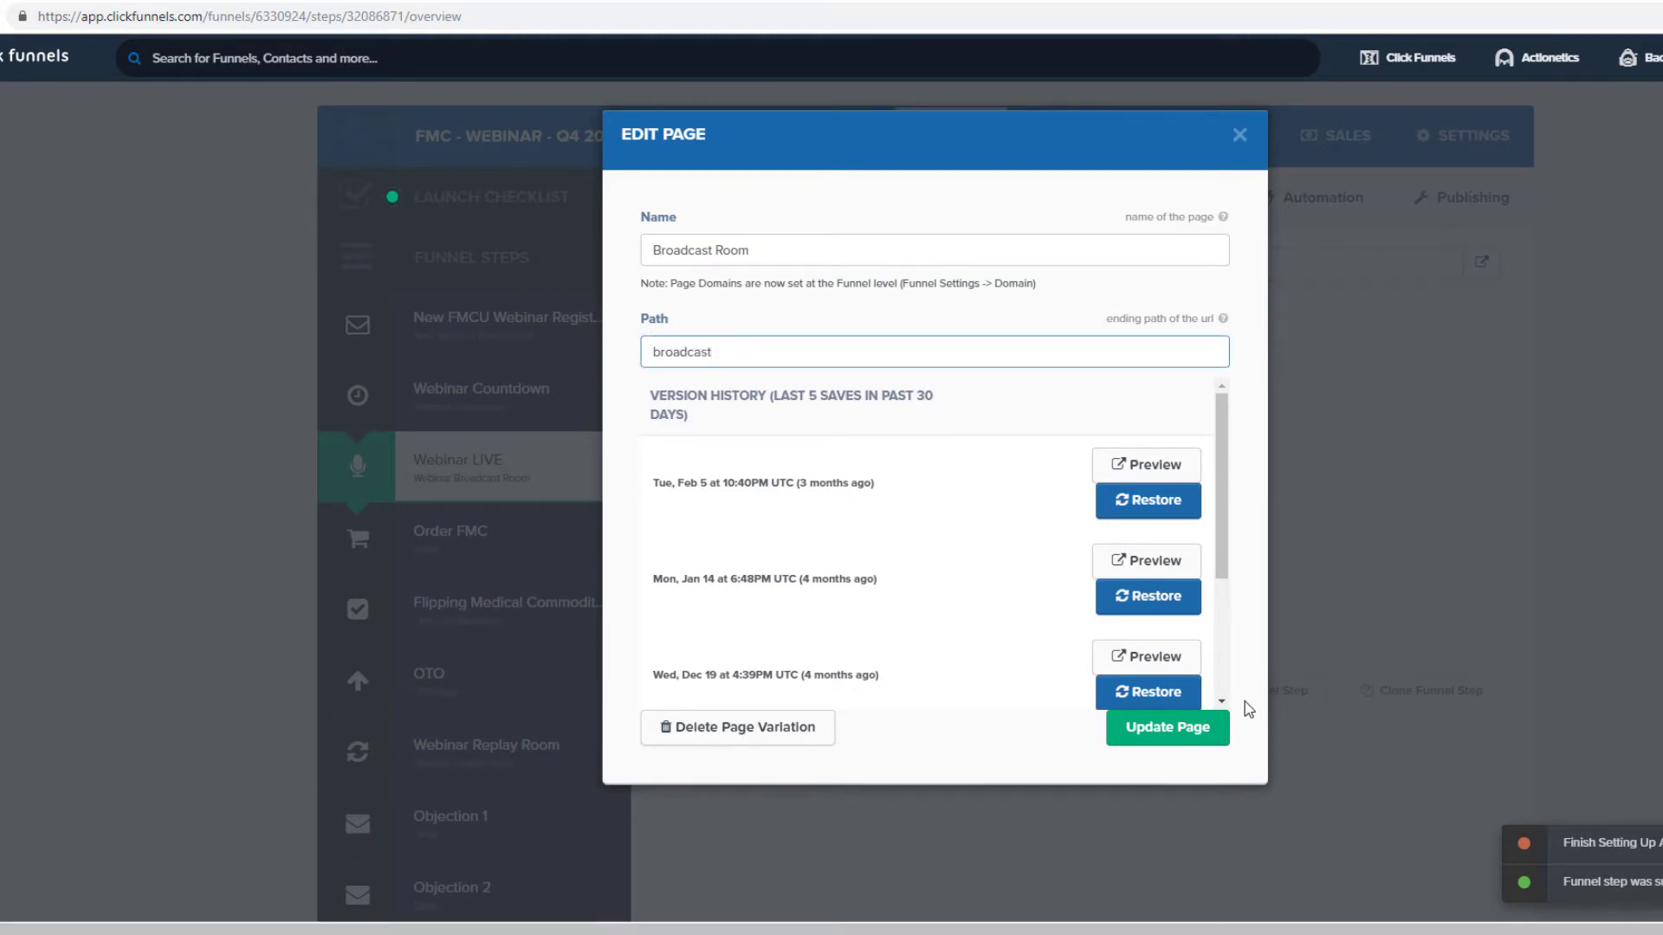
{"action": "left_click", "coordinate": [1177, 734]}
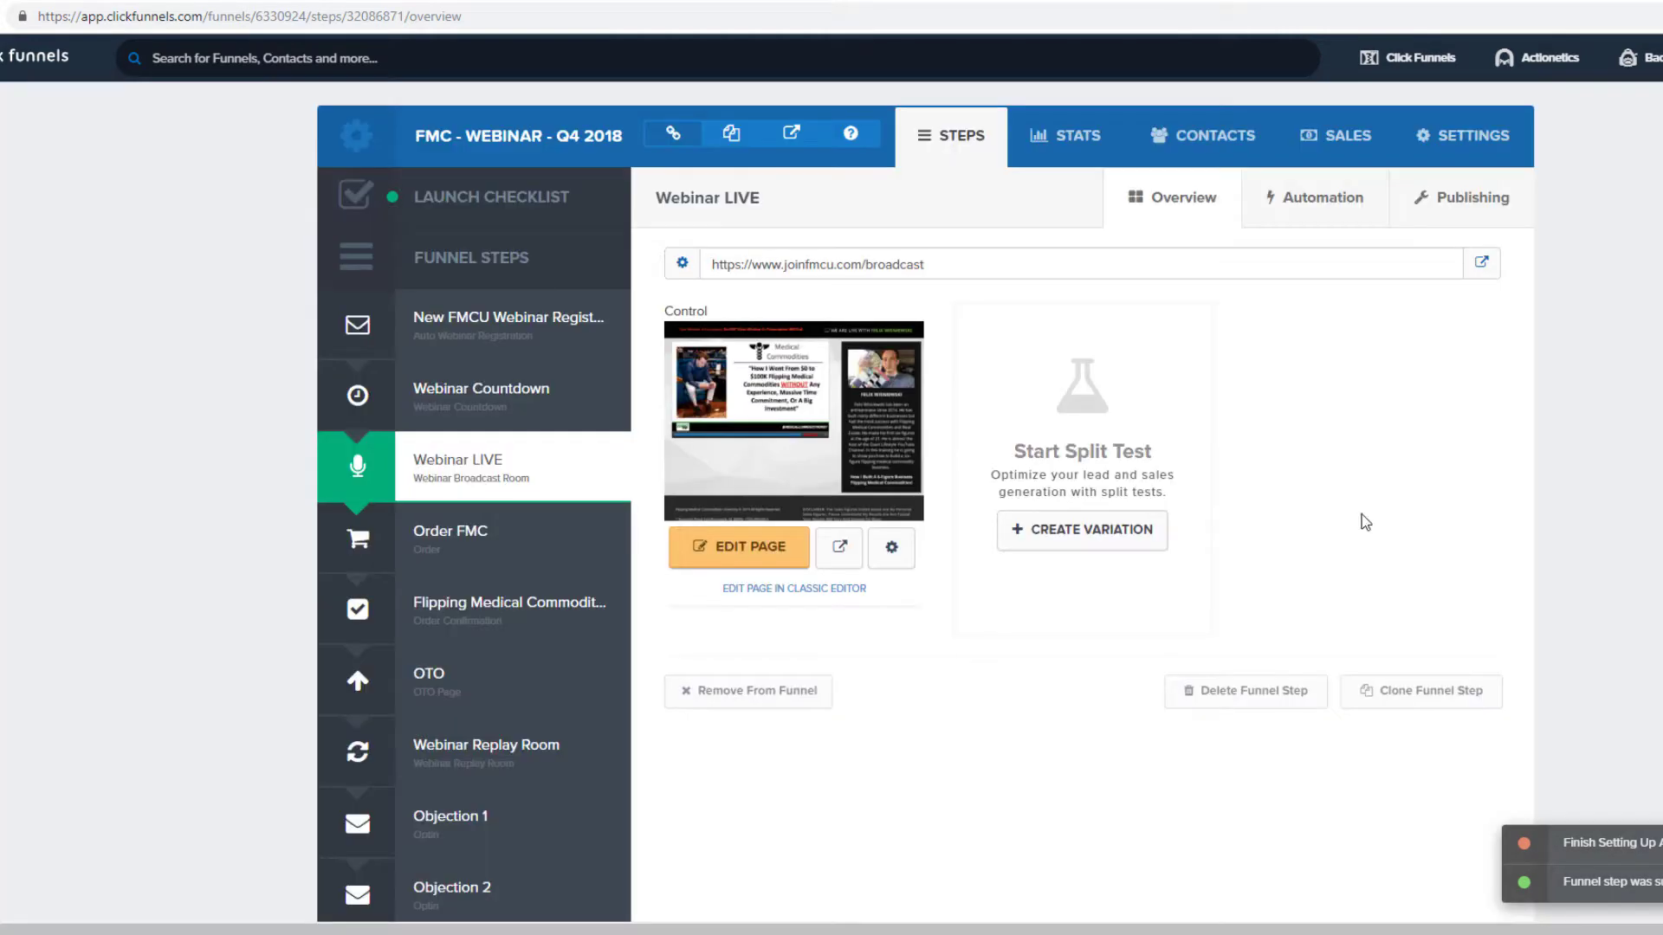
{"action": "left_click", "coordinate": [1483, 263]}
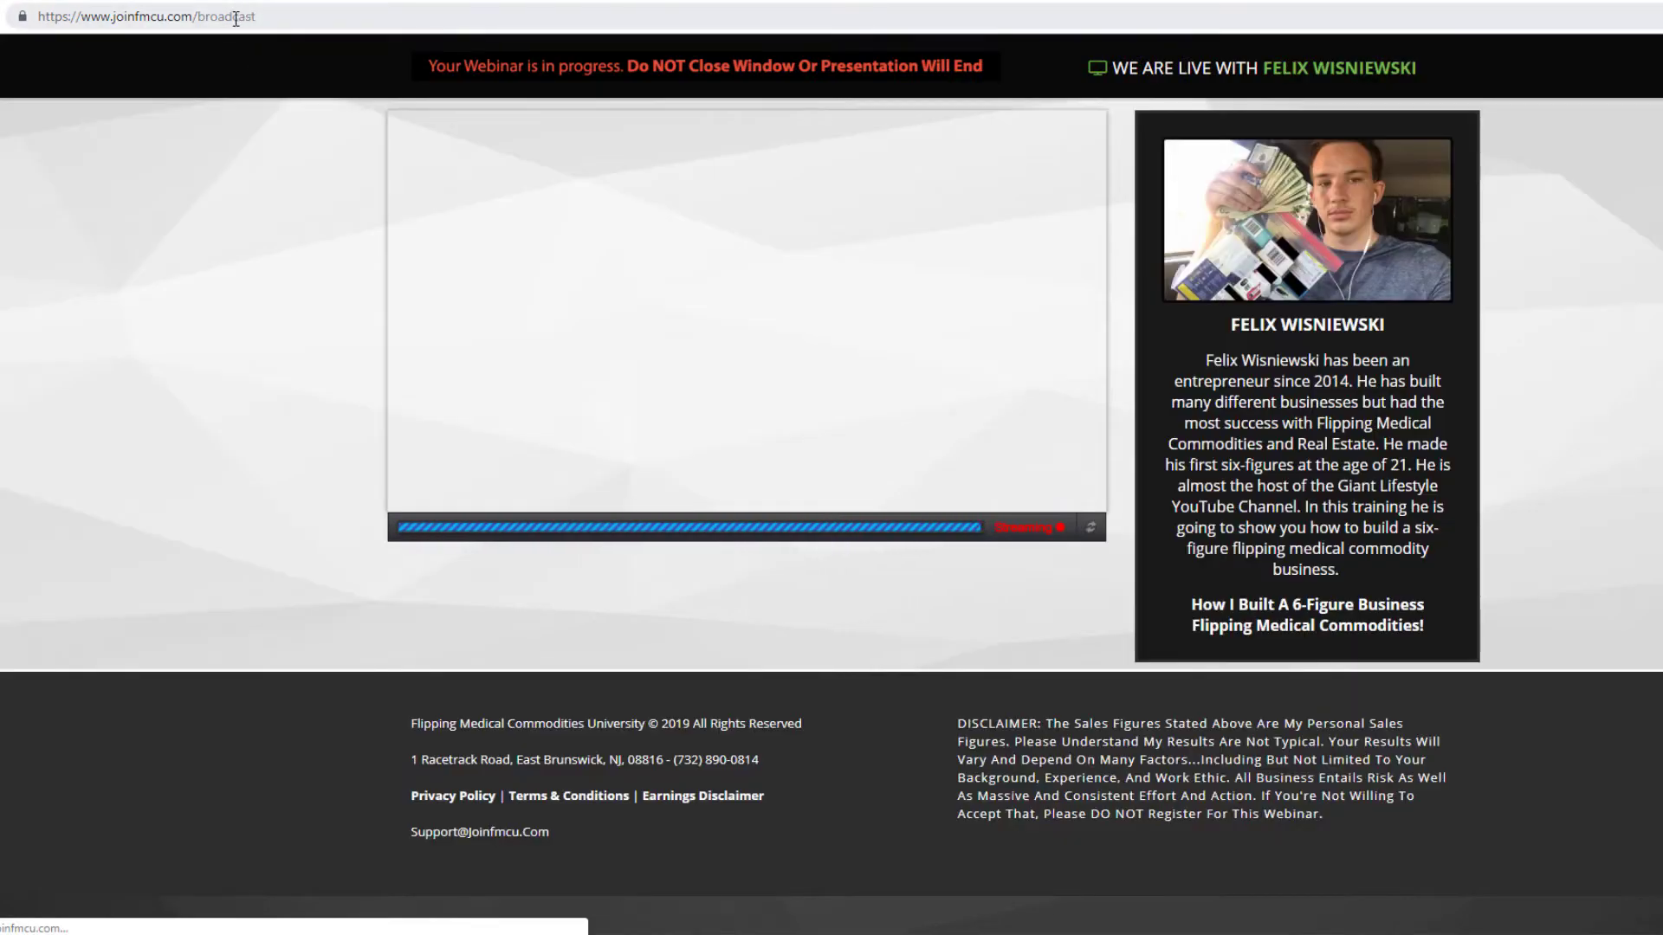
{"action": "key", "text": "ctrl+w"}
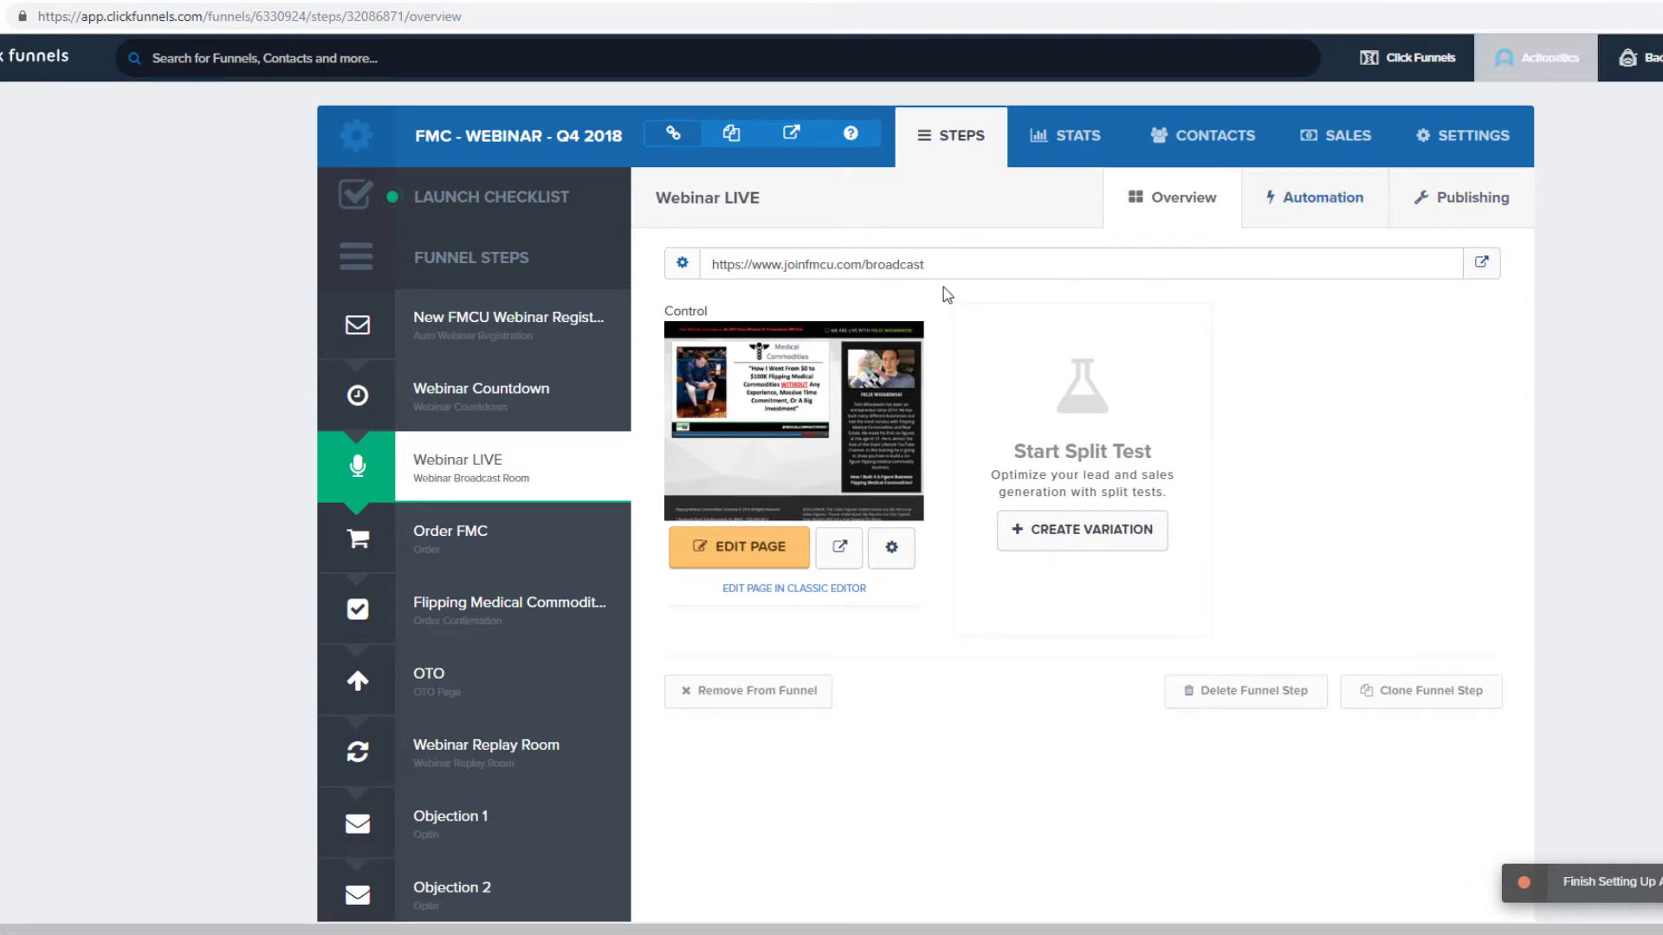
Step: In Google Tag Manager, create a Custom HTML tag named "FB - Attended" and file it in the Facebook folder
{"action": "key", "text": "ctrl+Tab"}
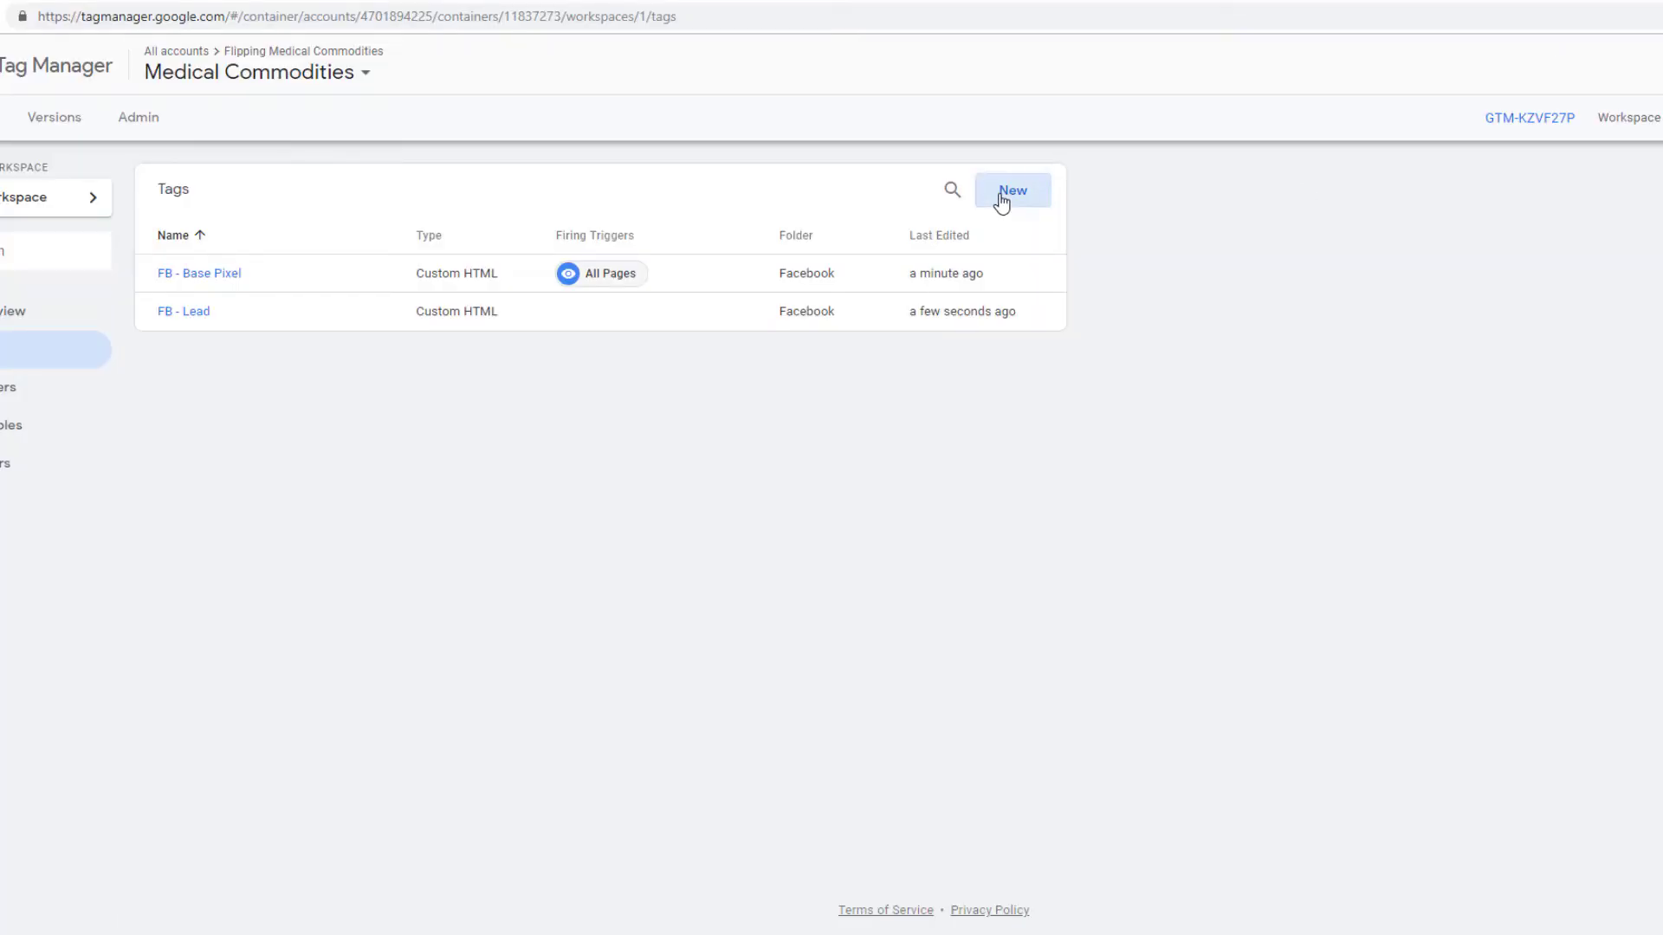
{"action": "left_click", "coordinate": [1005, 192]}
{"action": "type", "text": "FB - Attended"}
{"action": "left_click", "coordinate": [686, 65]}
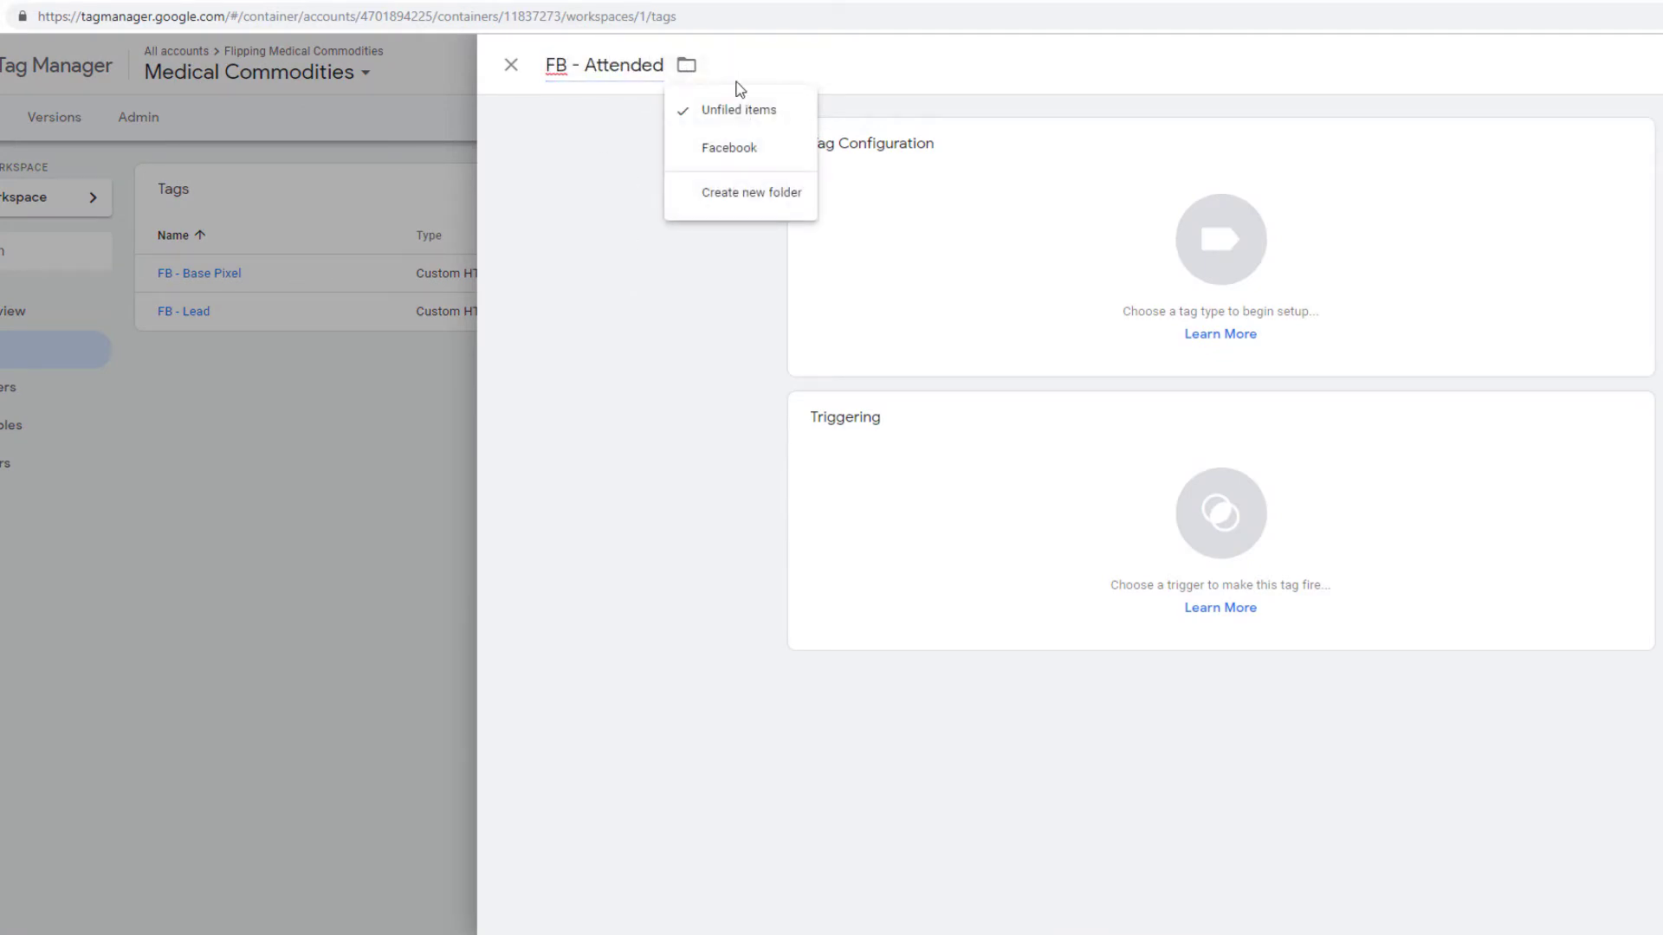
{"action": "left_click", "coordinate": [743, 149]}
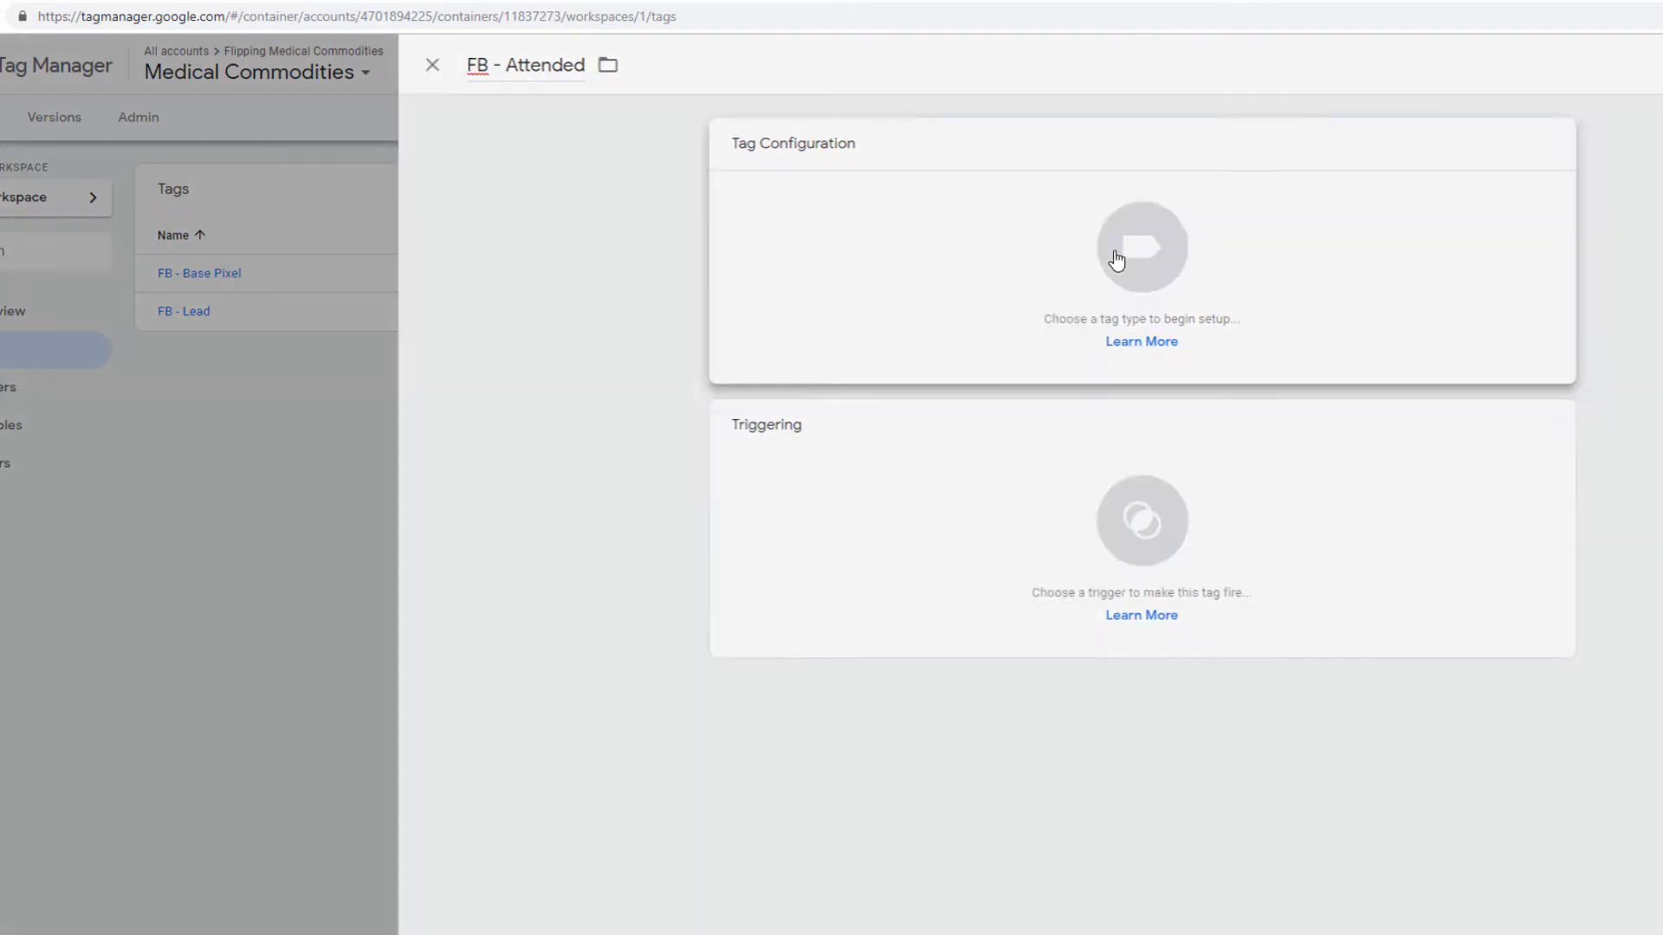
{"action": "left_click", "coordinate": [1117, 259]}
{"action": "left_click", "coordinate": [1555, 661]}
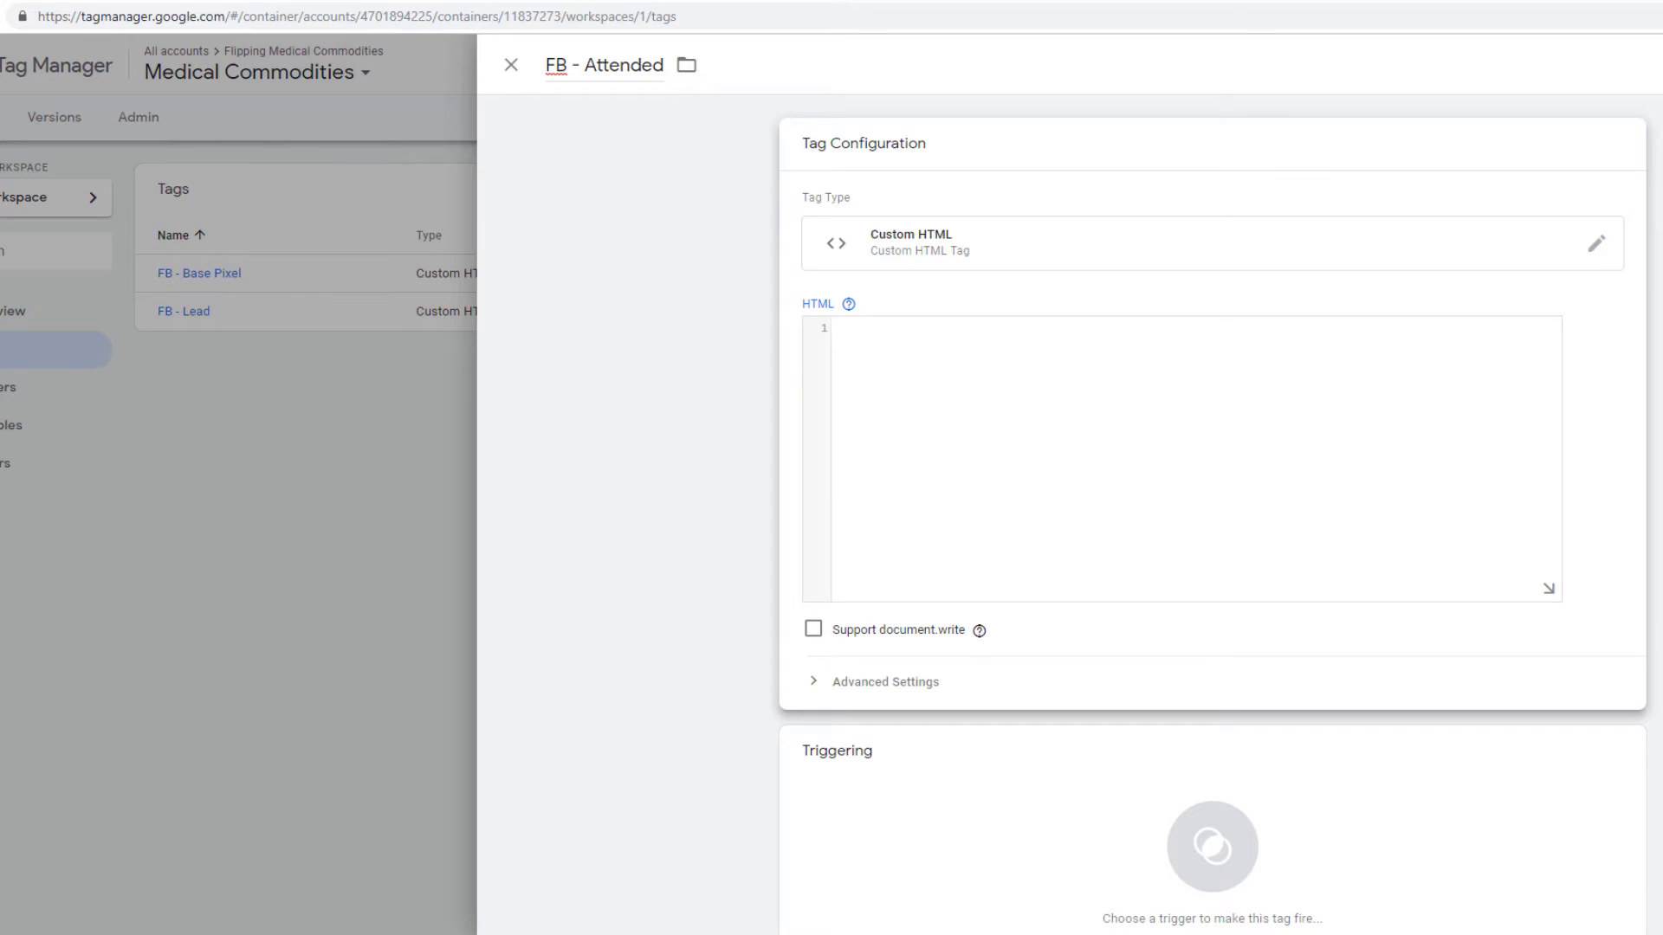
Step: In a separate browser tab, open the FB Webinar - Attended tag from the cf2.helpretire.com container in Google Tag Manager
{"action": "key", "text": "ctrl+t"}
{"action": "type", "text": "google tag"}
{"action": "key", "text": "Return"}
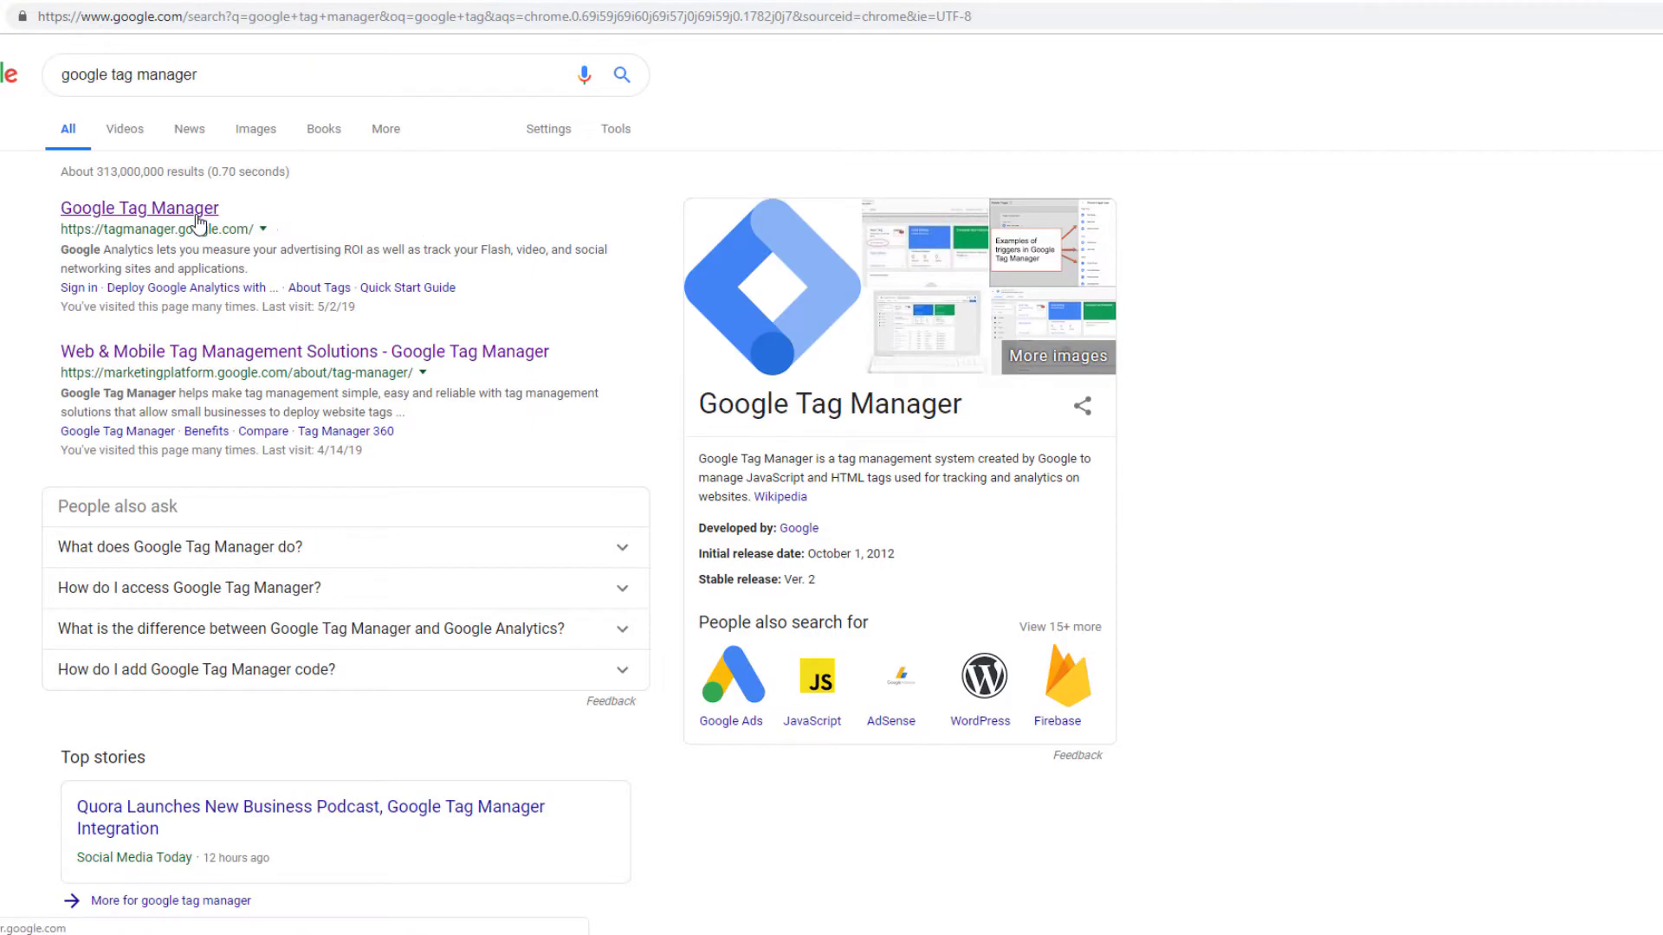
{"action": "left_click", "coordinate": [197, 222]}
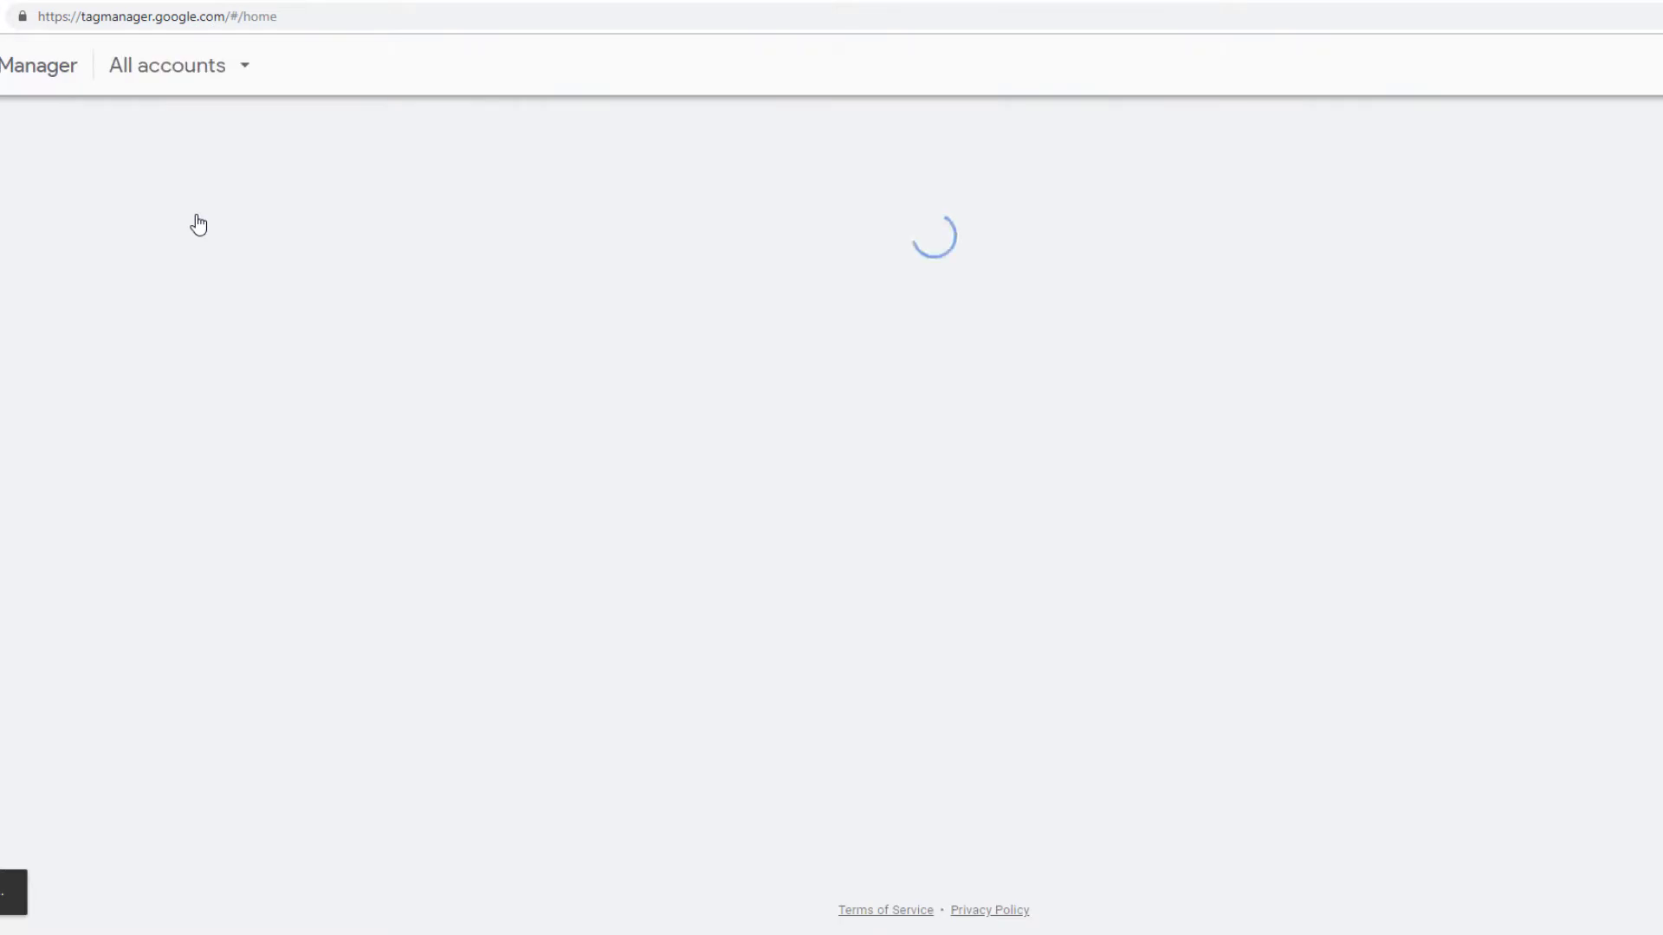
{"action": "scroll", "coordinate": [740, 684], "scroll_direction": "down", "scroll_amount": 9}
{"action": "scroll", "coordinate": [745, 686], "scroll_direction": "down", "scroll_amount": 5}
{"action": "left_click", "coordinate": [395, 555]}
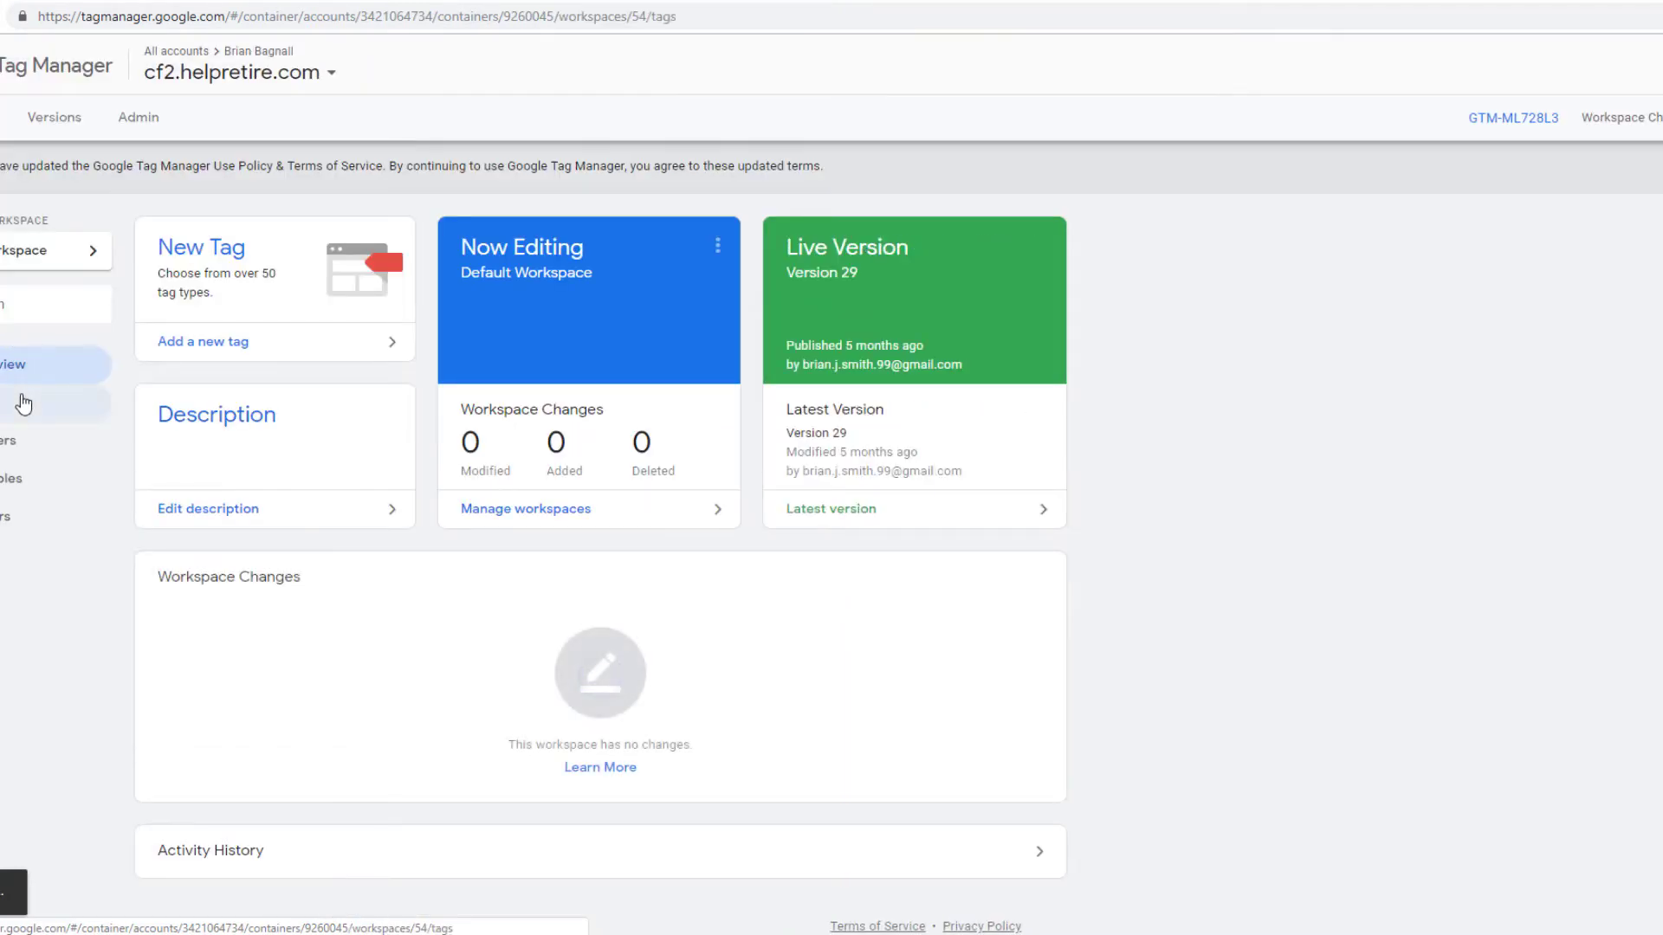
{"action": "left_click", "coordinate": [24, 403]}
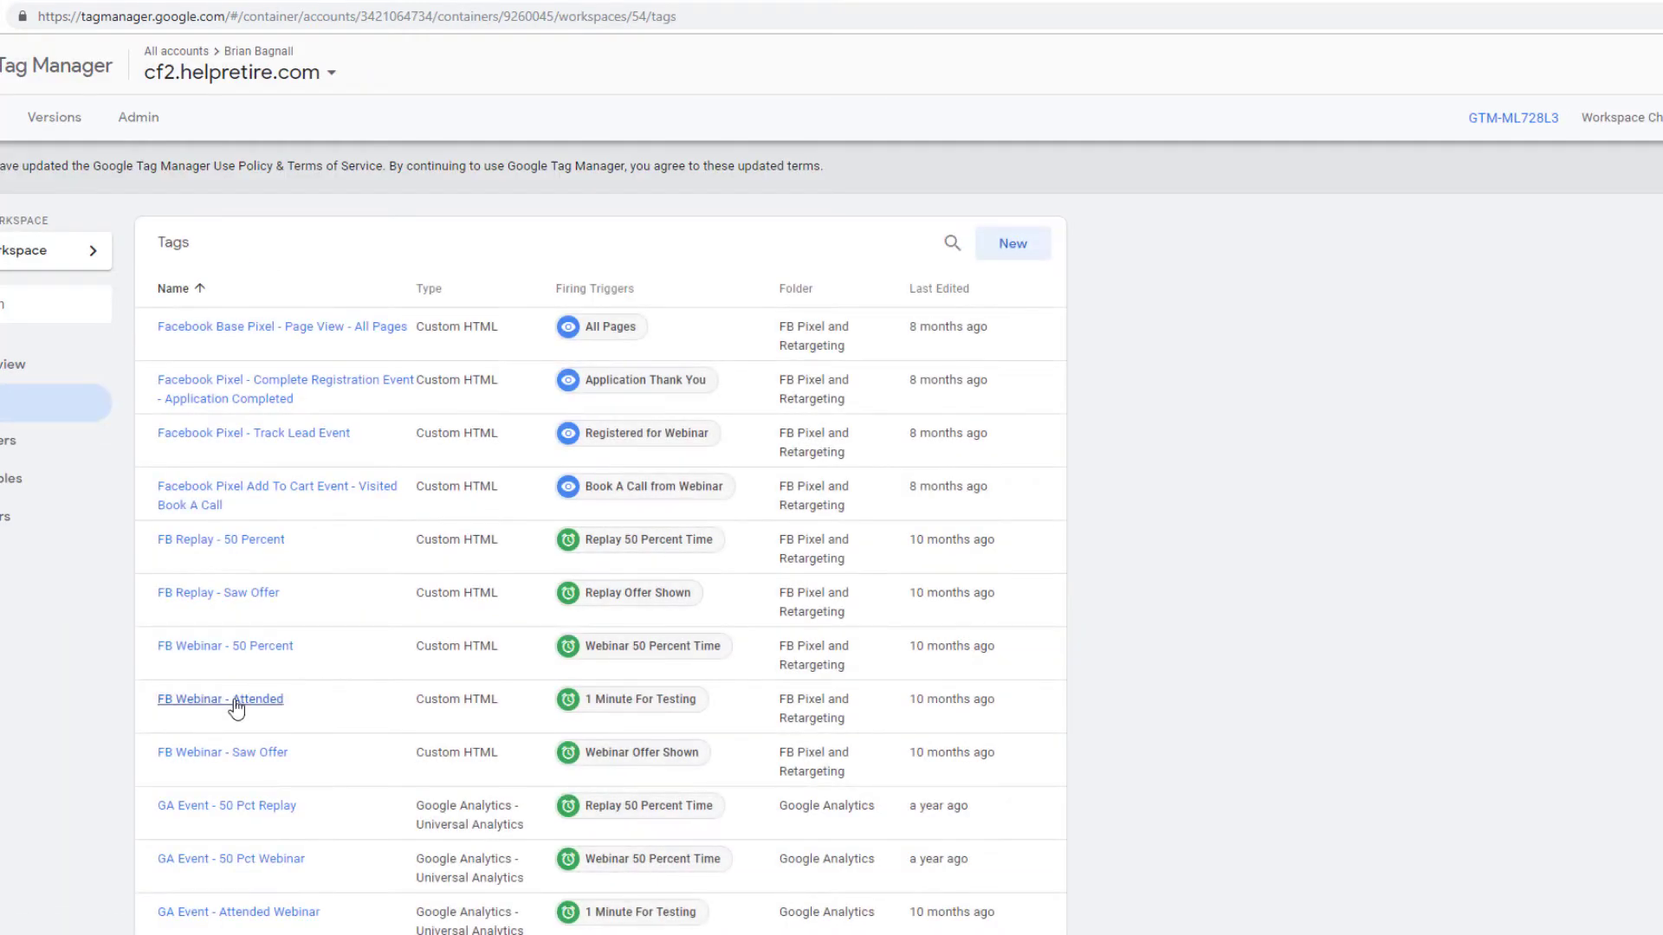
{"action": "left_click", "coordinate": [235, 703]}
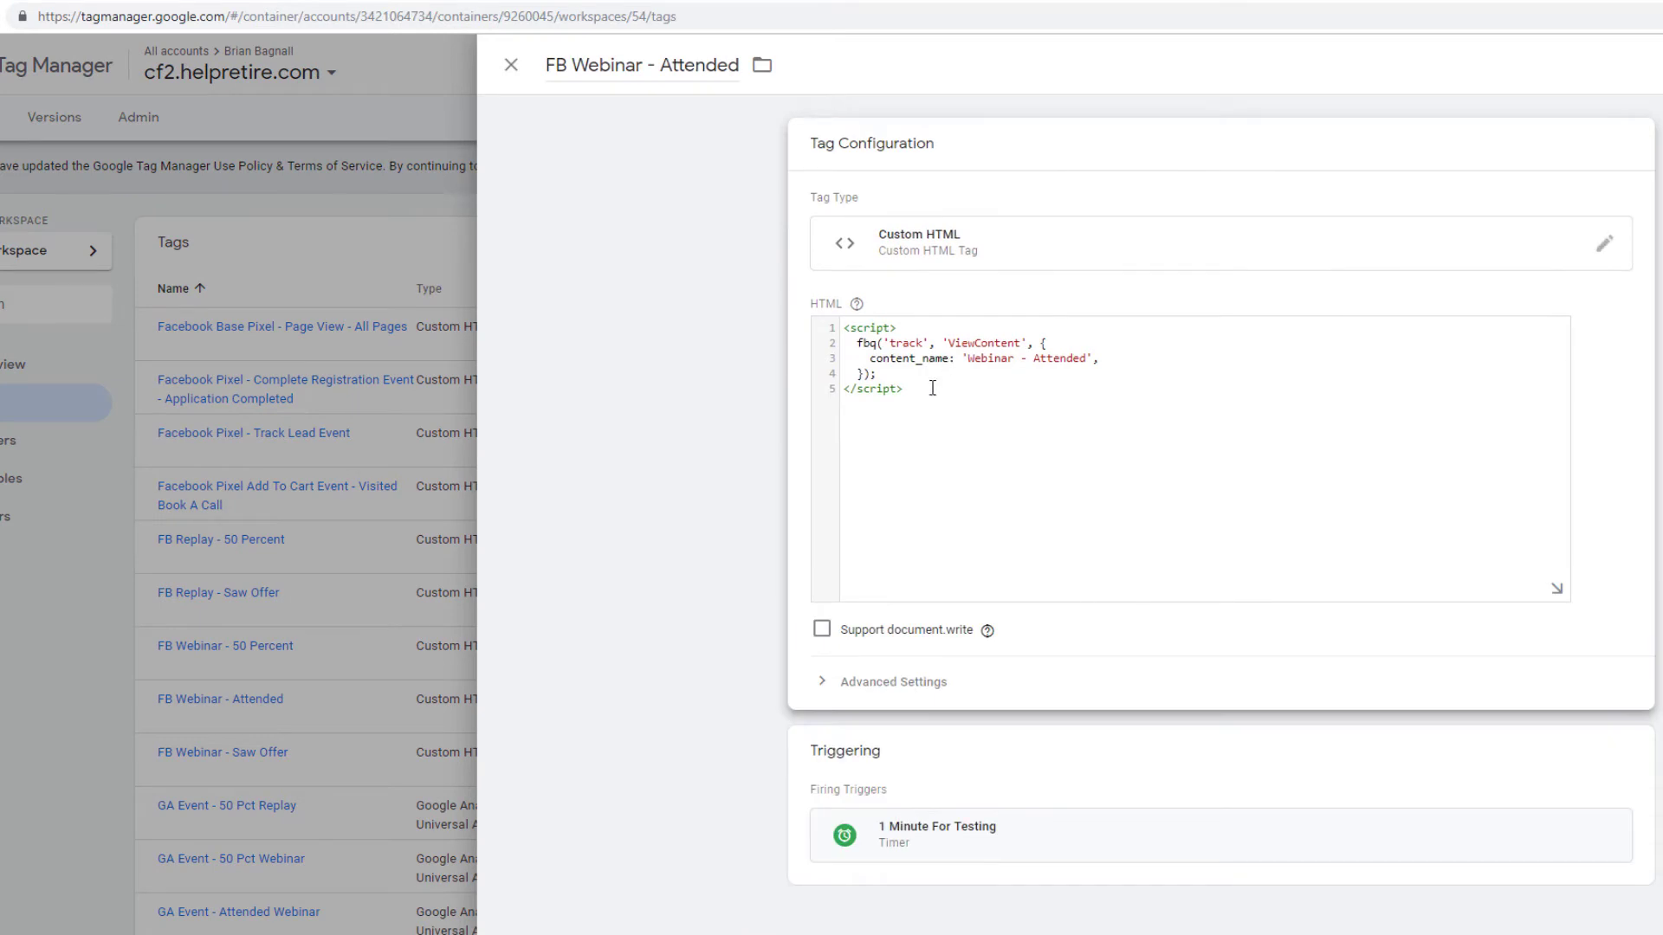
Step: Copy the whole ViewContent script from the FB Webinar - Attended tag's HTML
{"action": "left_click_drag", "start_coordinate": [930, 388], "coordinate": [797, 313]}
{"action": "right_click", "coordinate": [876, 319]}
{"action": "left_click", "coordinate": [845, 345]}
{"action": "left_click_drag", "start_coordinate": [909, 387], "coordinate": [845, 327]}
{"action": "right_click", "coordinate": [853, 329]}
{"action": "left_click", "coordinate": [935, 394]}
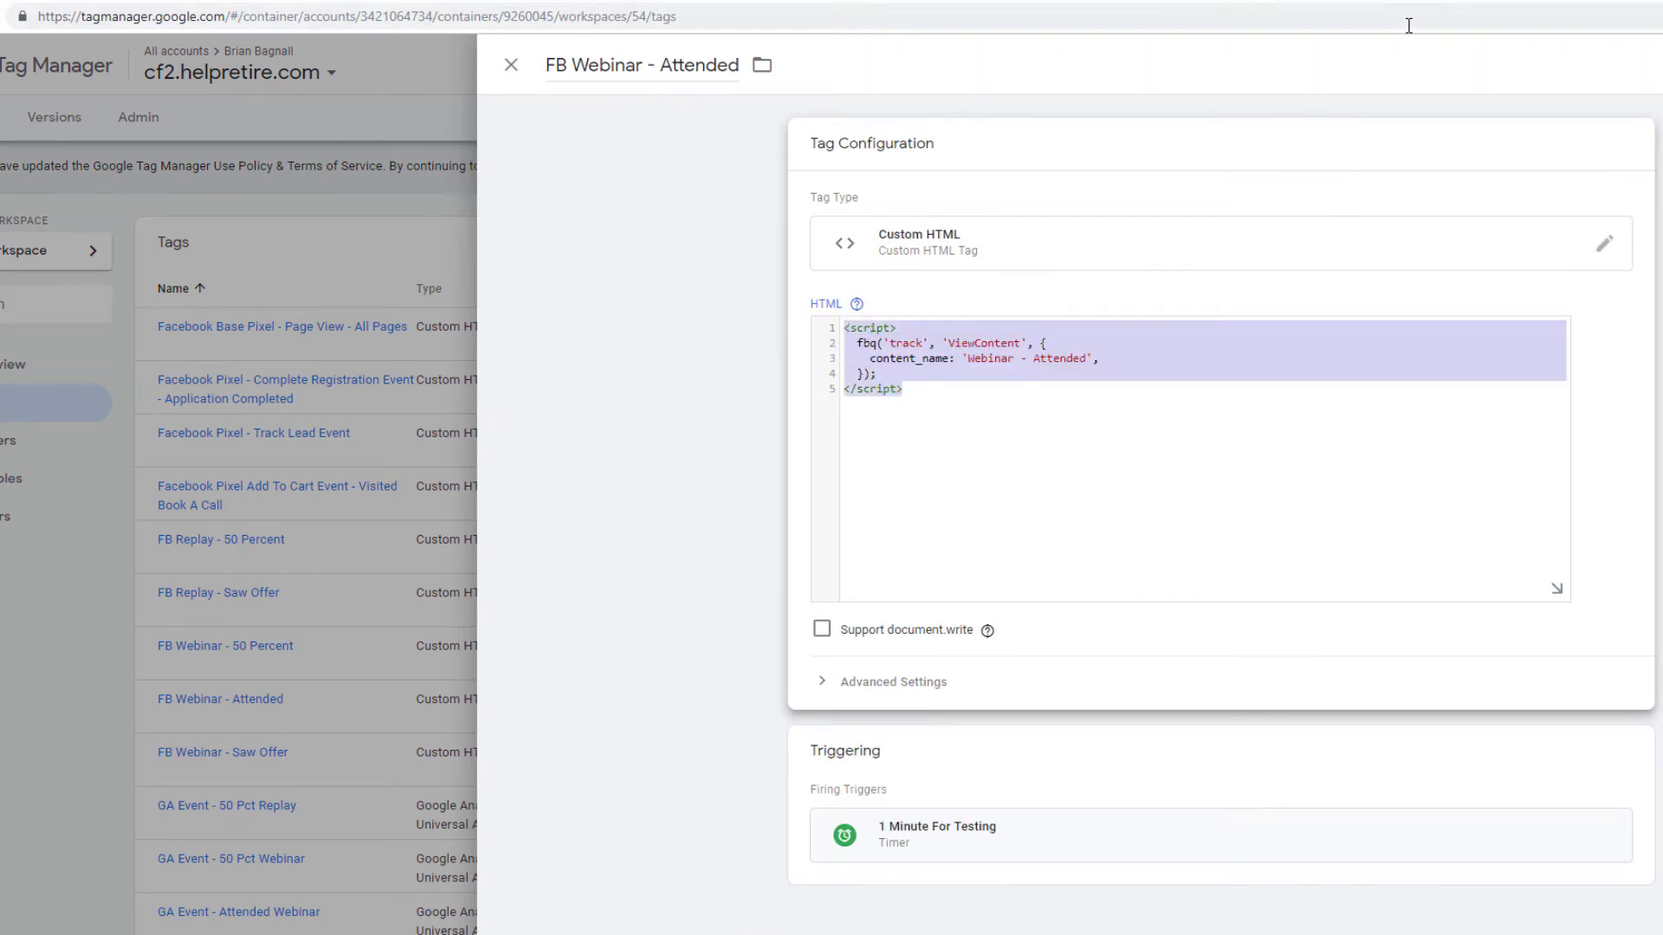
Step: Paste the script into the FB - Attended tag of the Medical Commodities container and shorten its content_name to 'Attended'
{"action": "key", "text": "alt+Tab"}
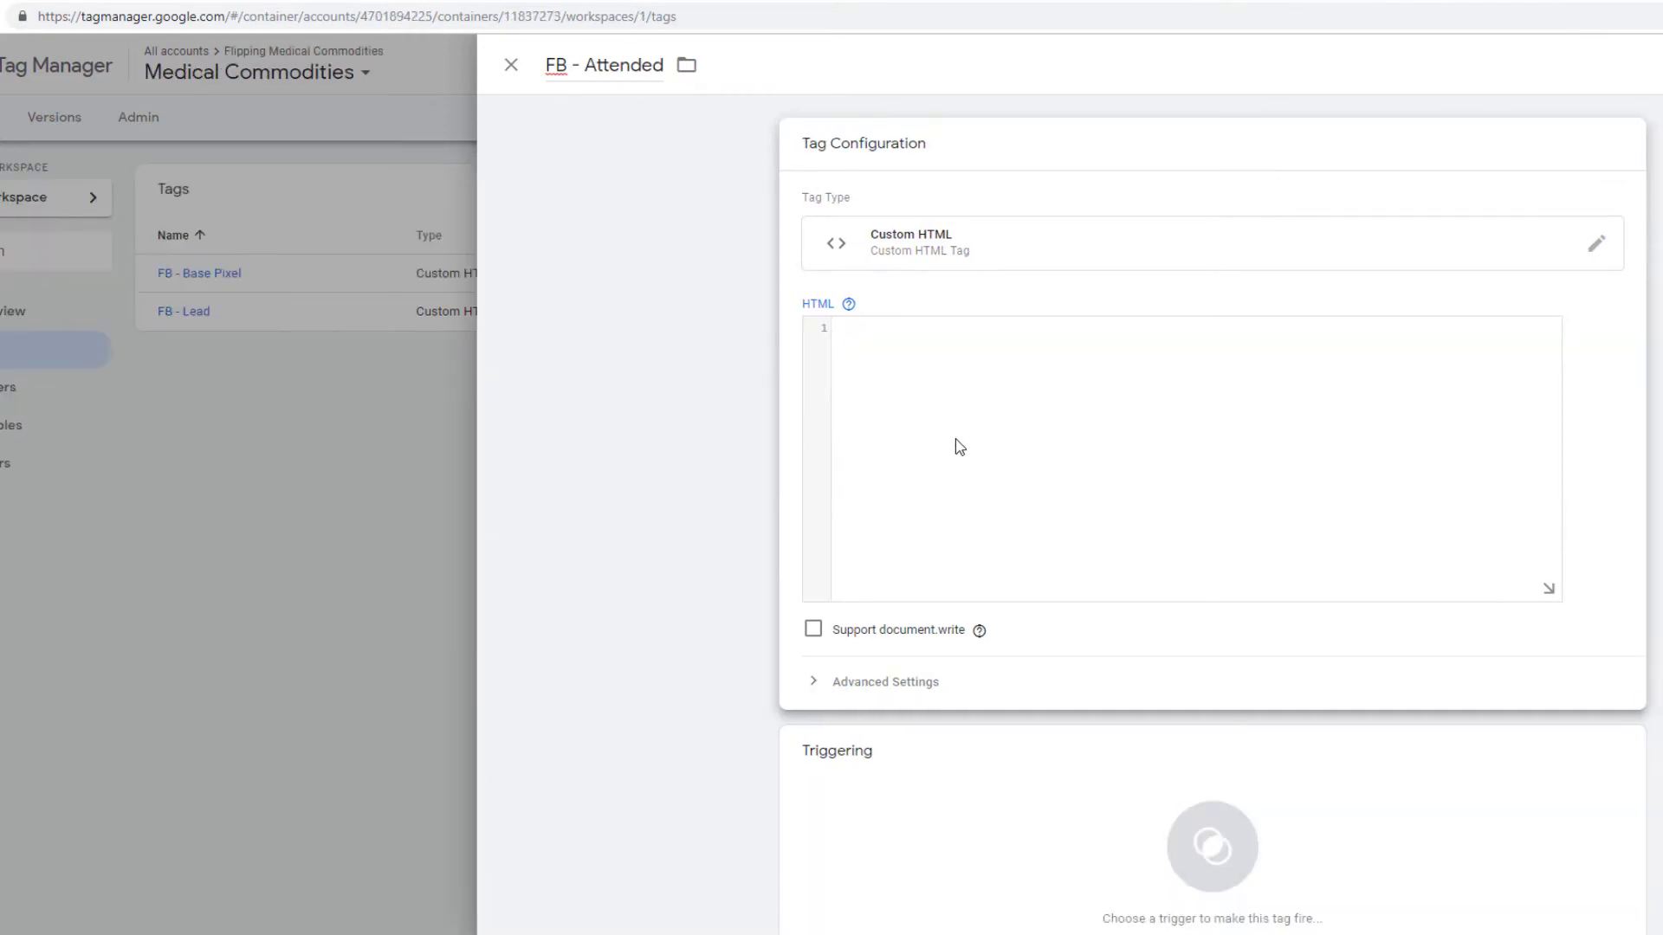
{"action": "key", "text": "ctrl+v"}
{"action": "left_click_drag", "start_coordinate": [1026, 358], "coordinate": [969, 360]}
{"action": "key", "text": "BackSpace"}
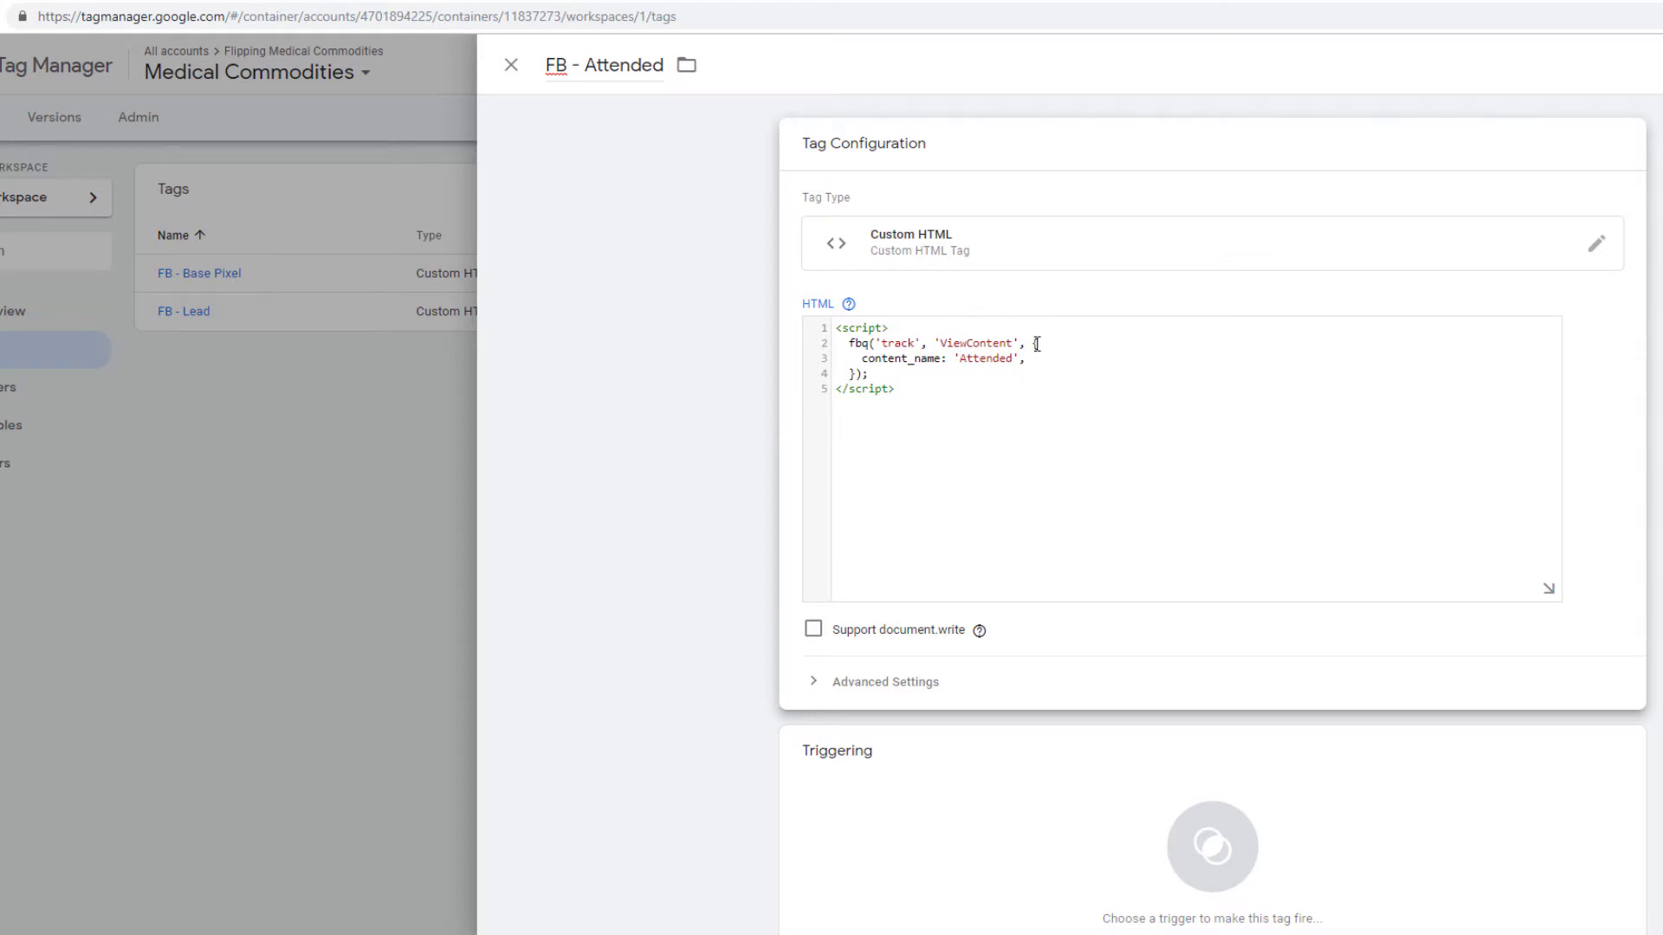
Step: Create a new firing trigger for the tag named "Webinar Room" with the Page View trigger type
{"action": "scroll", "coordinate": [1002, 771], "scroll_direction": "down", "scroll_amount": 1}
{"action": "left_click", "coordinate": [1002, 771]}
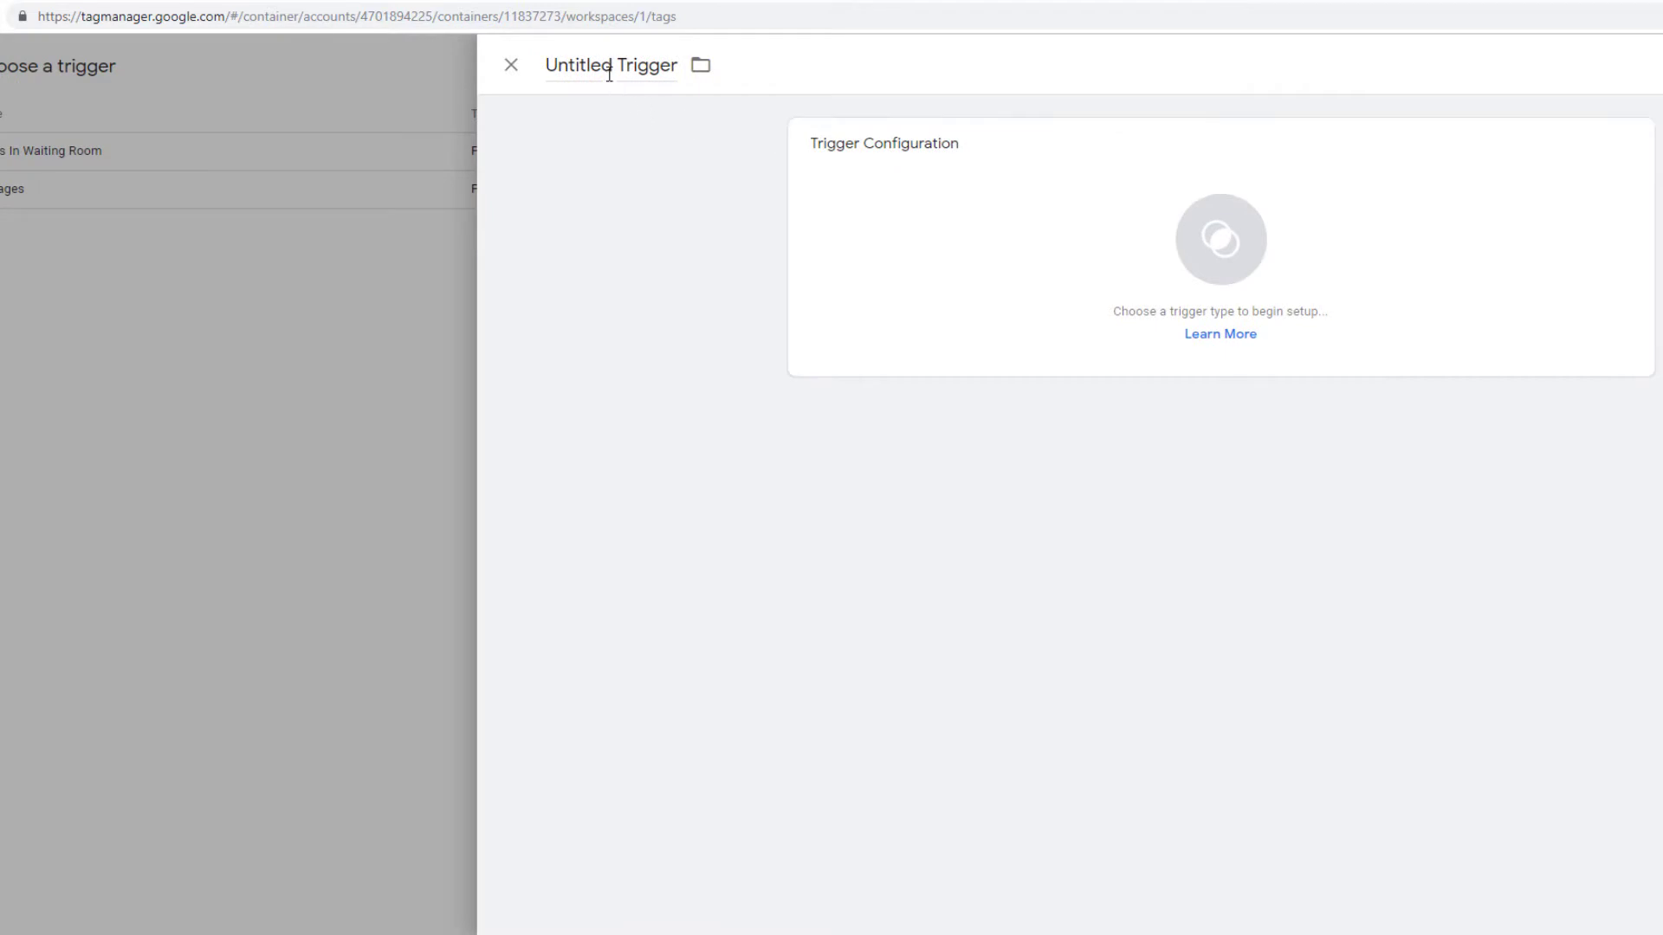
{"action": "left_click", "coordinate": [609, 68]}
{"action": "type", "text": "Webinar Room"}
{"action": "left_click", "coordinate": [1202, 218]}
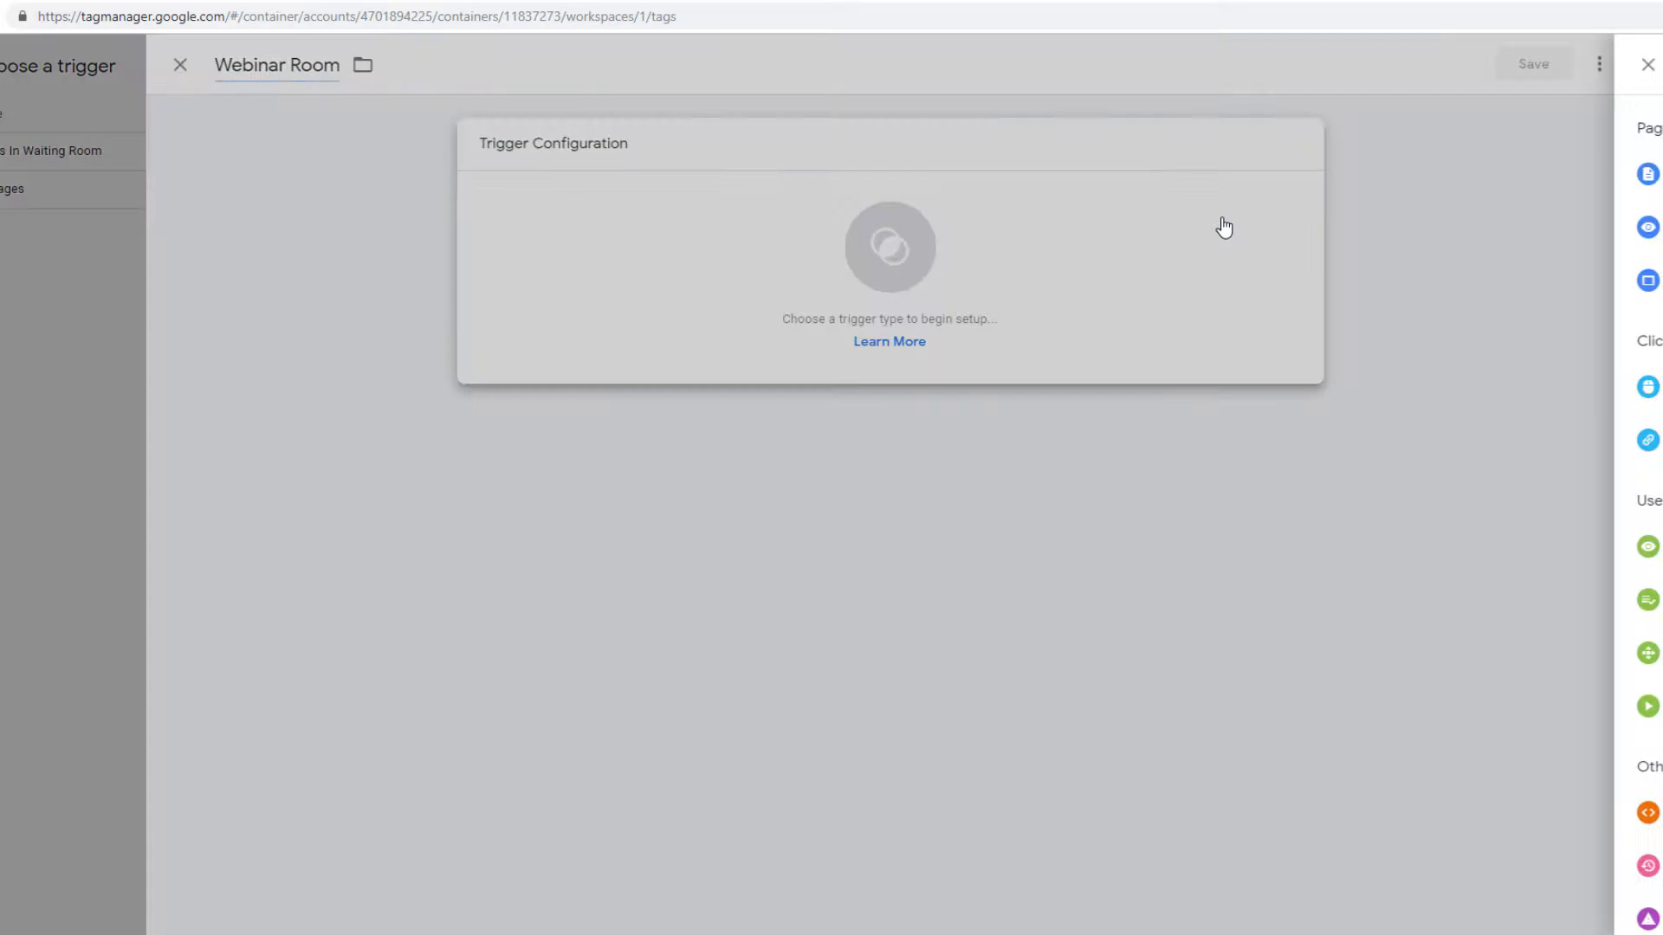
{"action": "left_click", "coordinate": [1513, 244]}
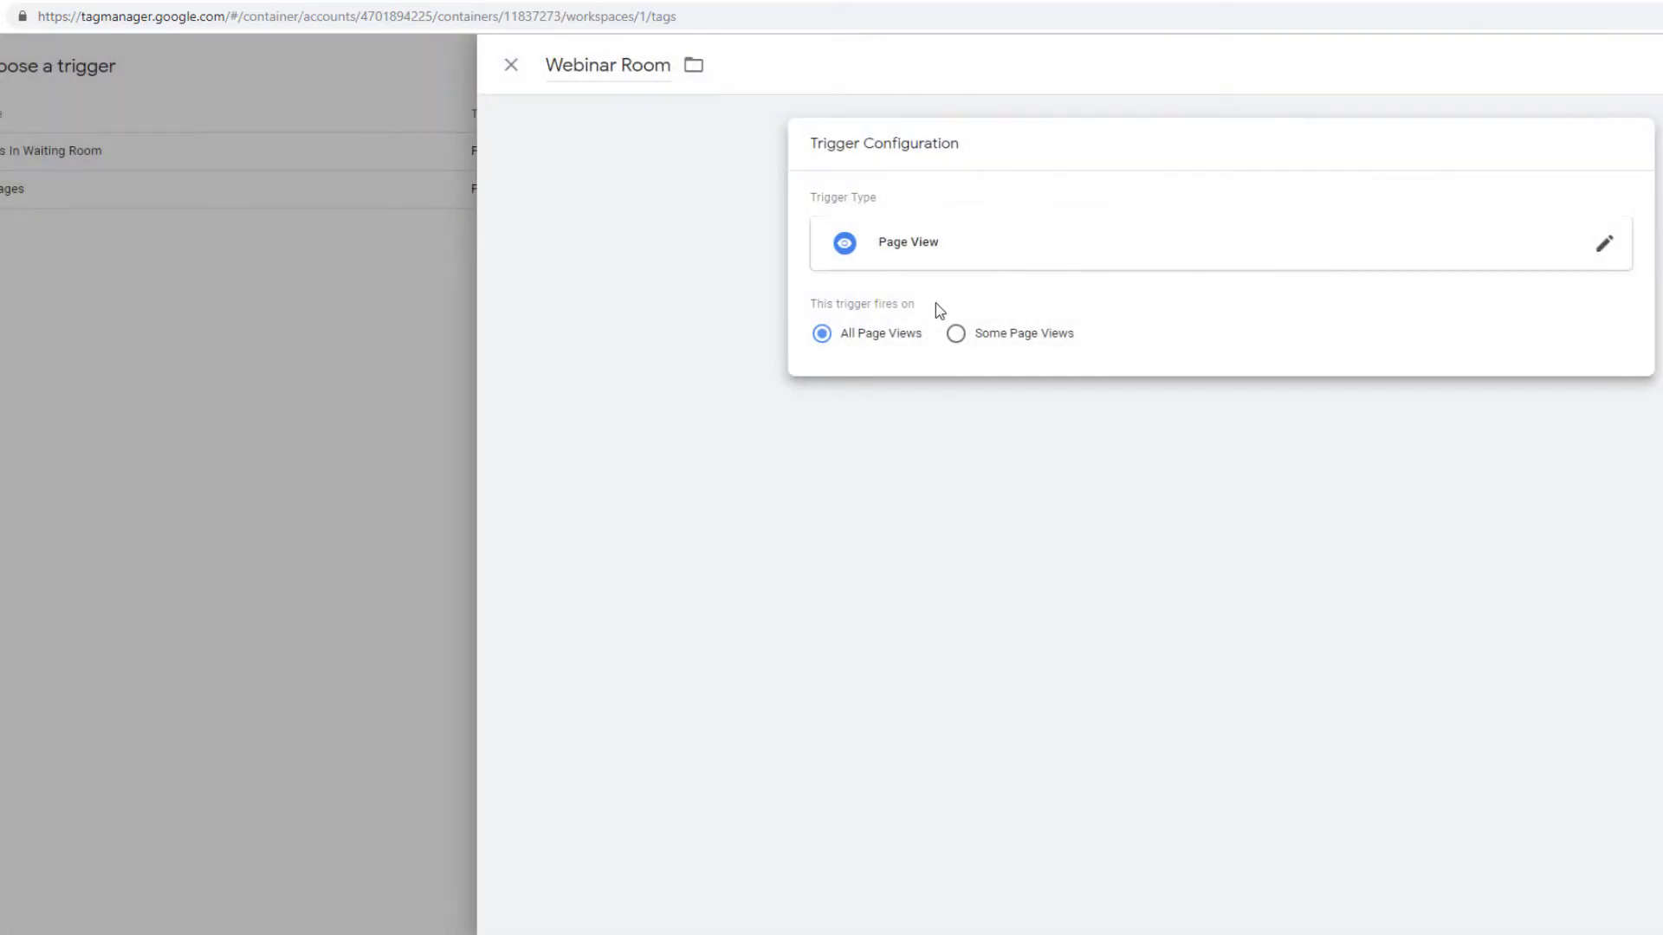
Step: Limit the Webinar Room trigger to some page views, with a condition on Page URL using contains
{"action": "left_click", "coordinate": [1002, 336]}
{"action": "left_click", "coordinate": [911, 400]}
{"action": "left_click", "coordinate": [920, 477]}
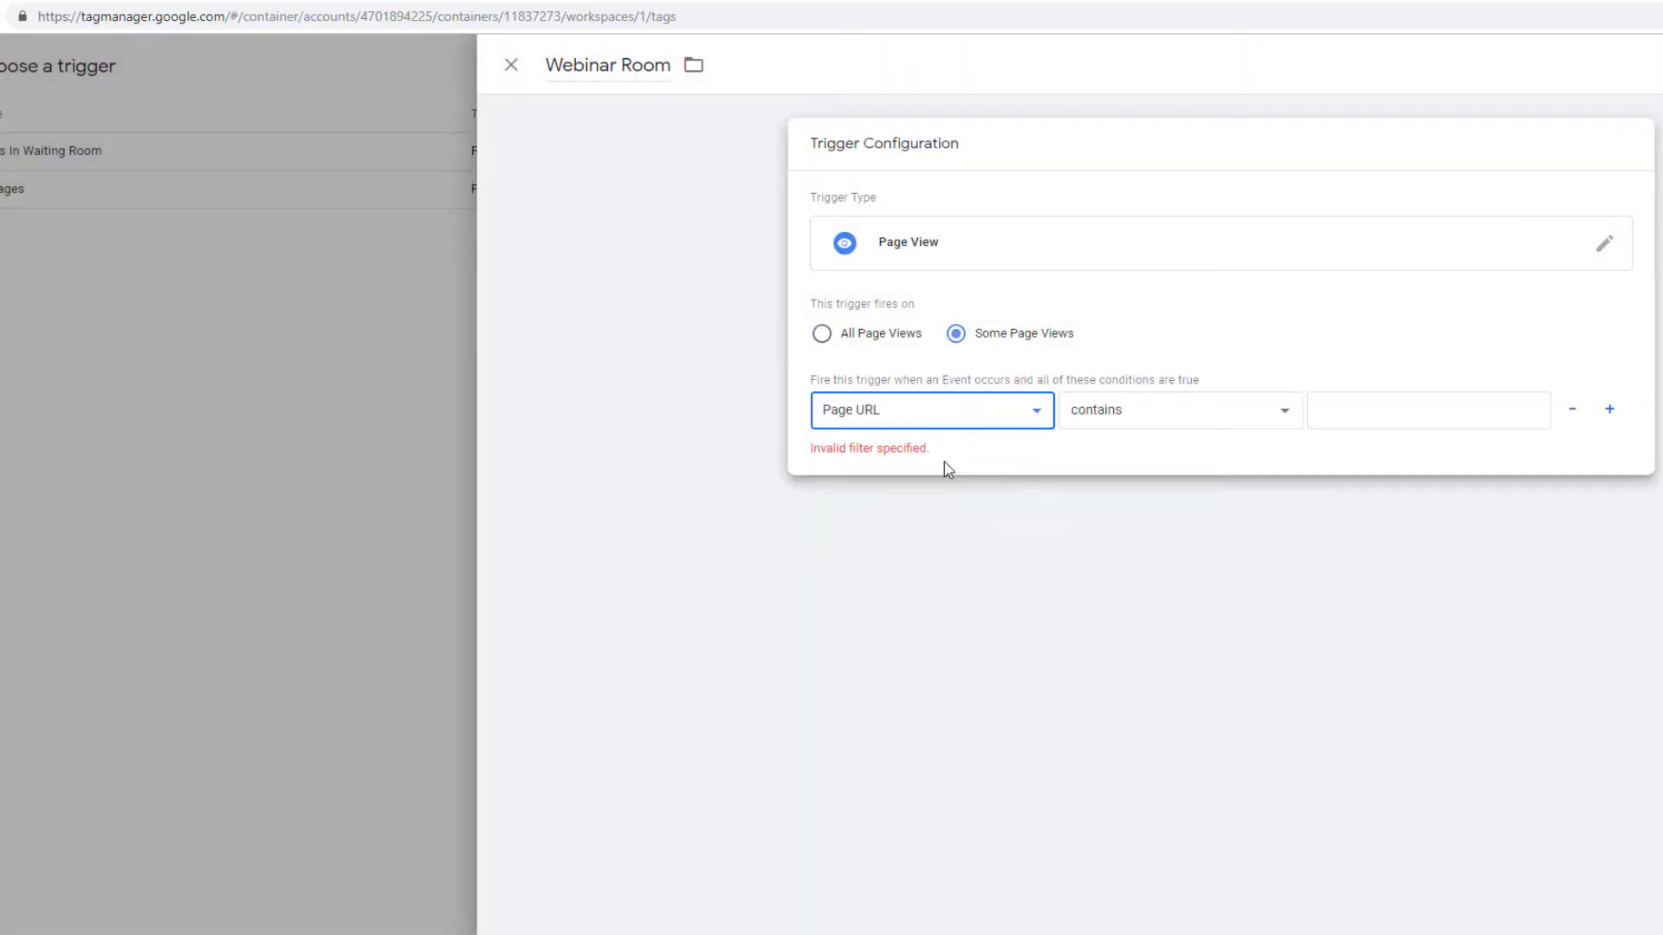
{"action": "left_click", "coordinate": [1337, 410]}
Step: Fill the condition value with "/broadcast" copied from the Webinar LIVE URL in ClickFunnels, and save the trigger and the FB - Attended tag
{"action": "left_click", "coordinate": [1648, 5]}
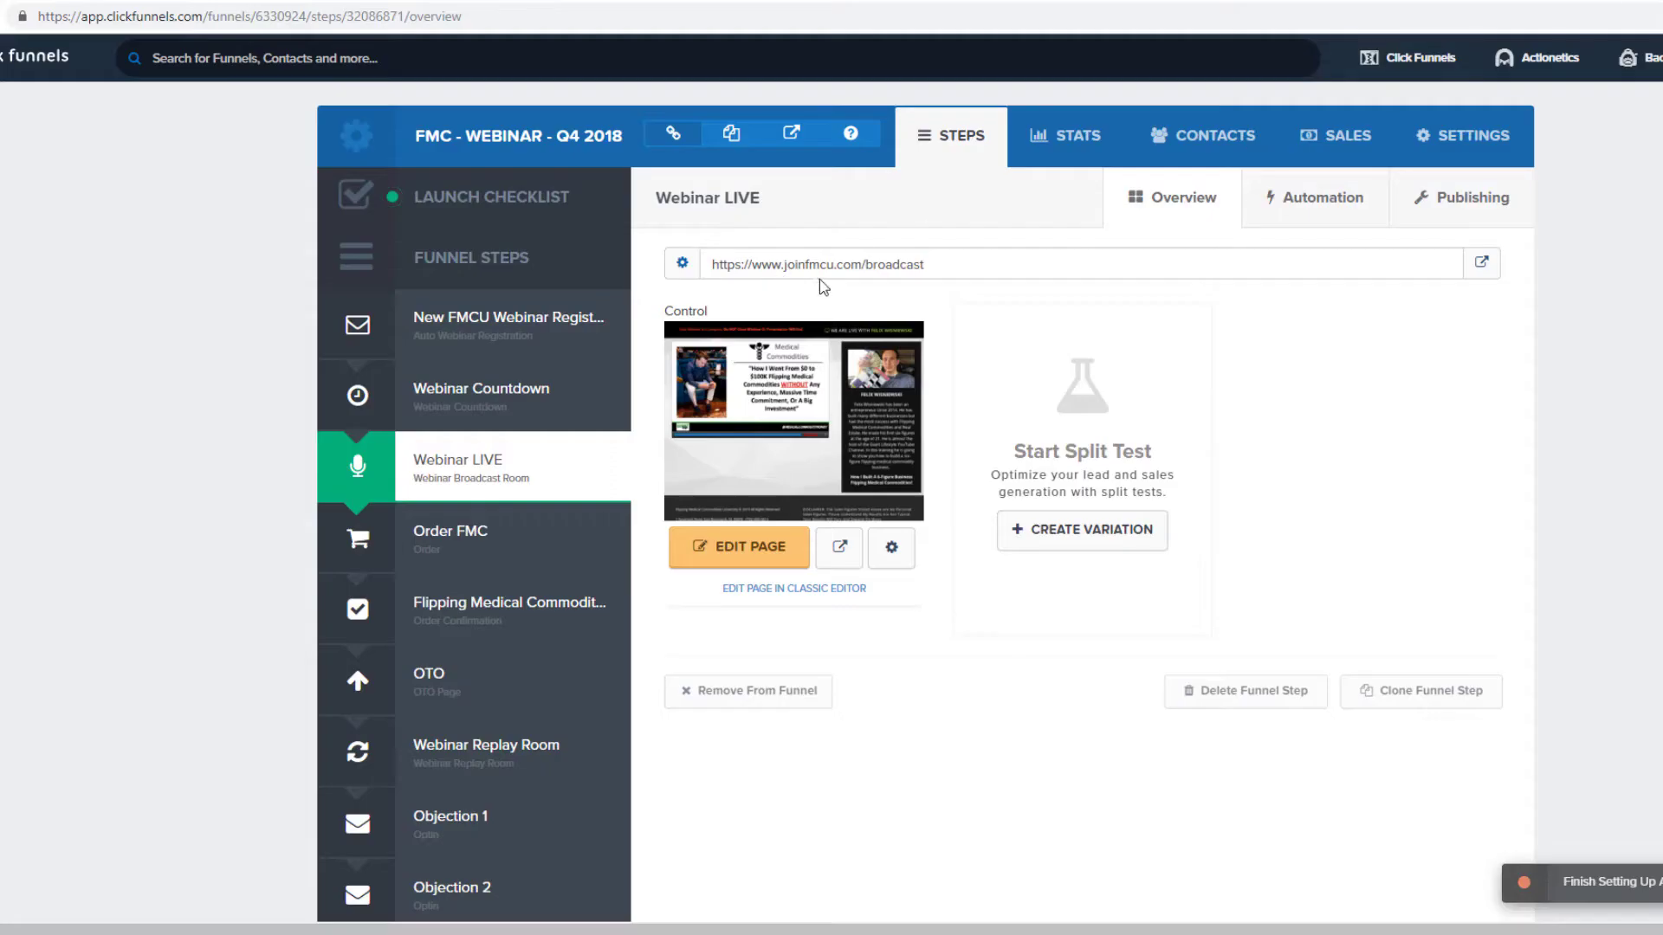
{"action": "left_click_drag", "start_coordinate": [862, 264], "coordinate": [943, 263]}
{"action": "right_click", "coordinate": [905, 261]}
{"action": "left_click", "coordinate": [940, 275]}
{"action": "left_click", "coordinate": [1624, 9]}
{"action": "key", "text": "ctrl+v"}
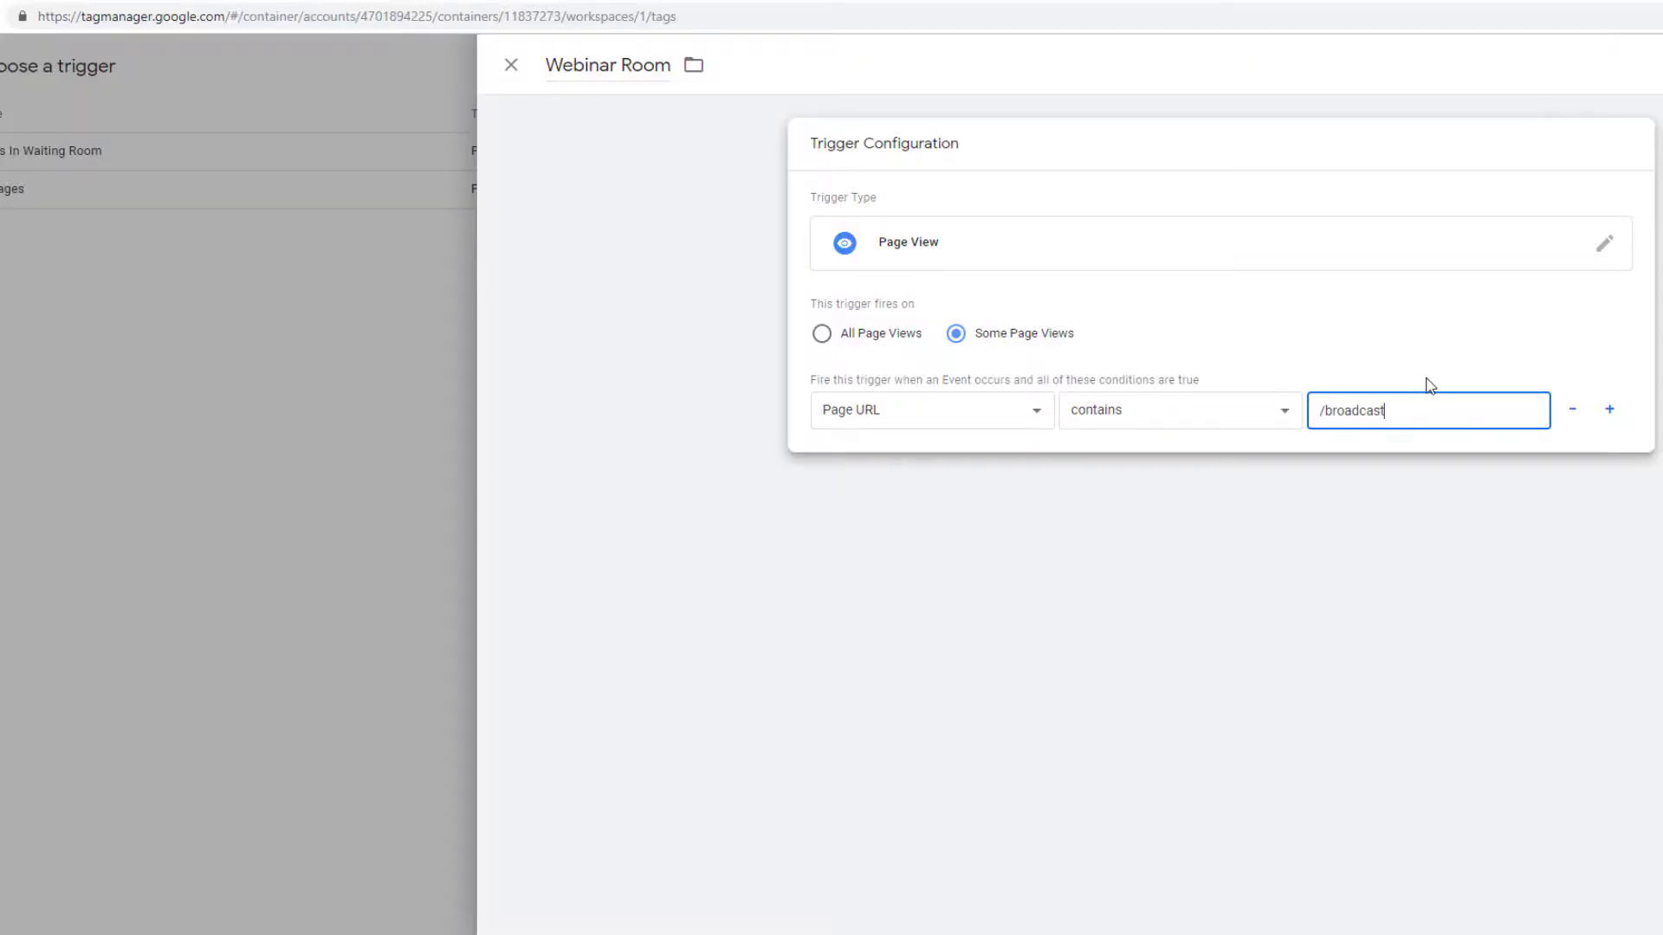
{"action": "key", "text": "ctrl+s"}
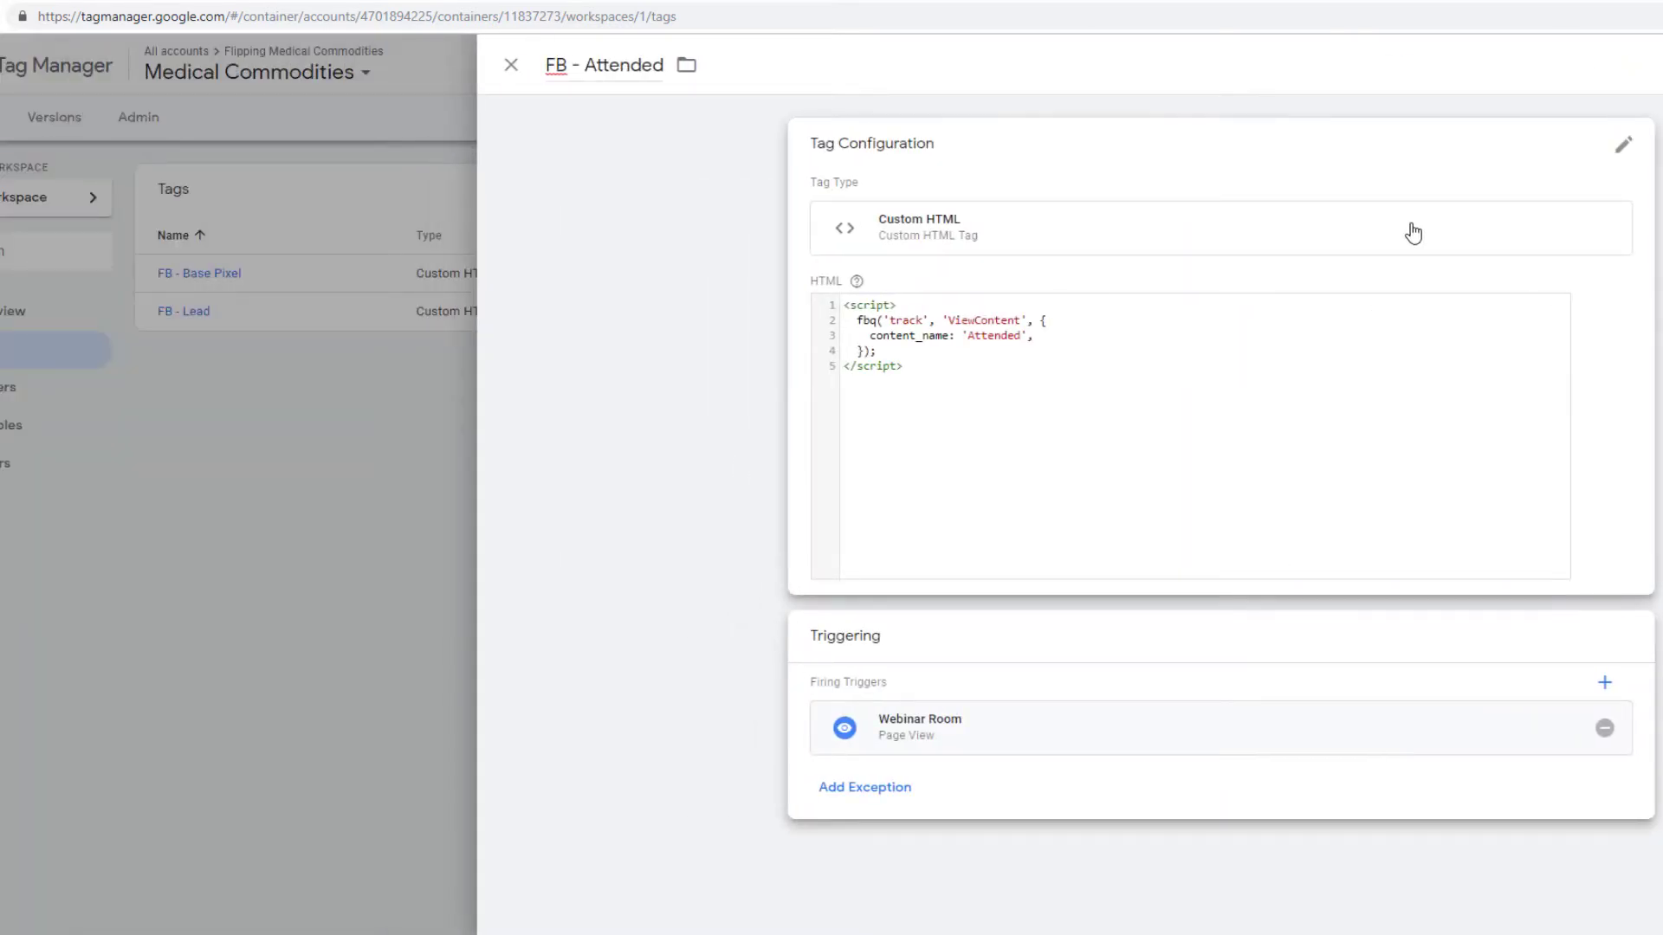
{"action": "key", "text": "ctrl+s"}
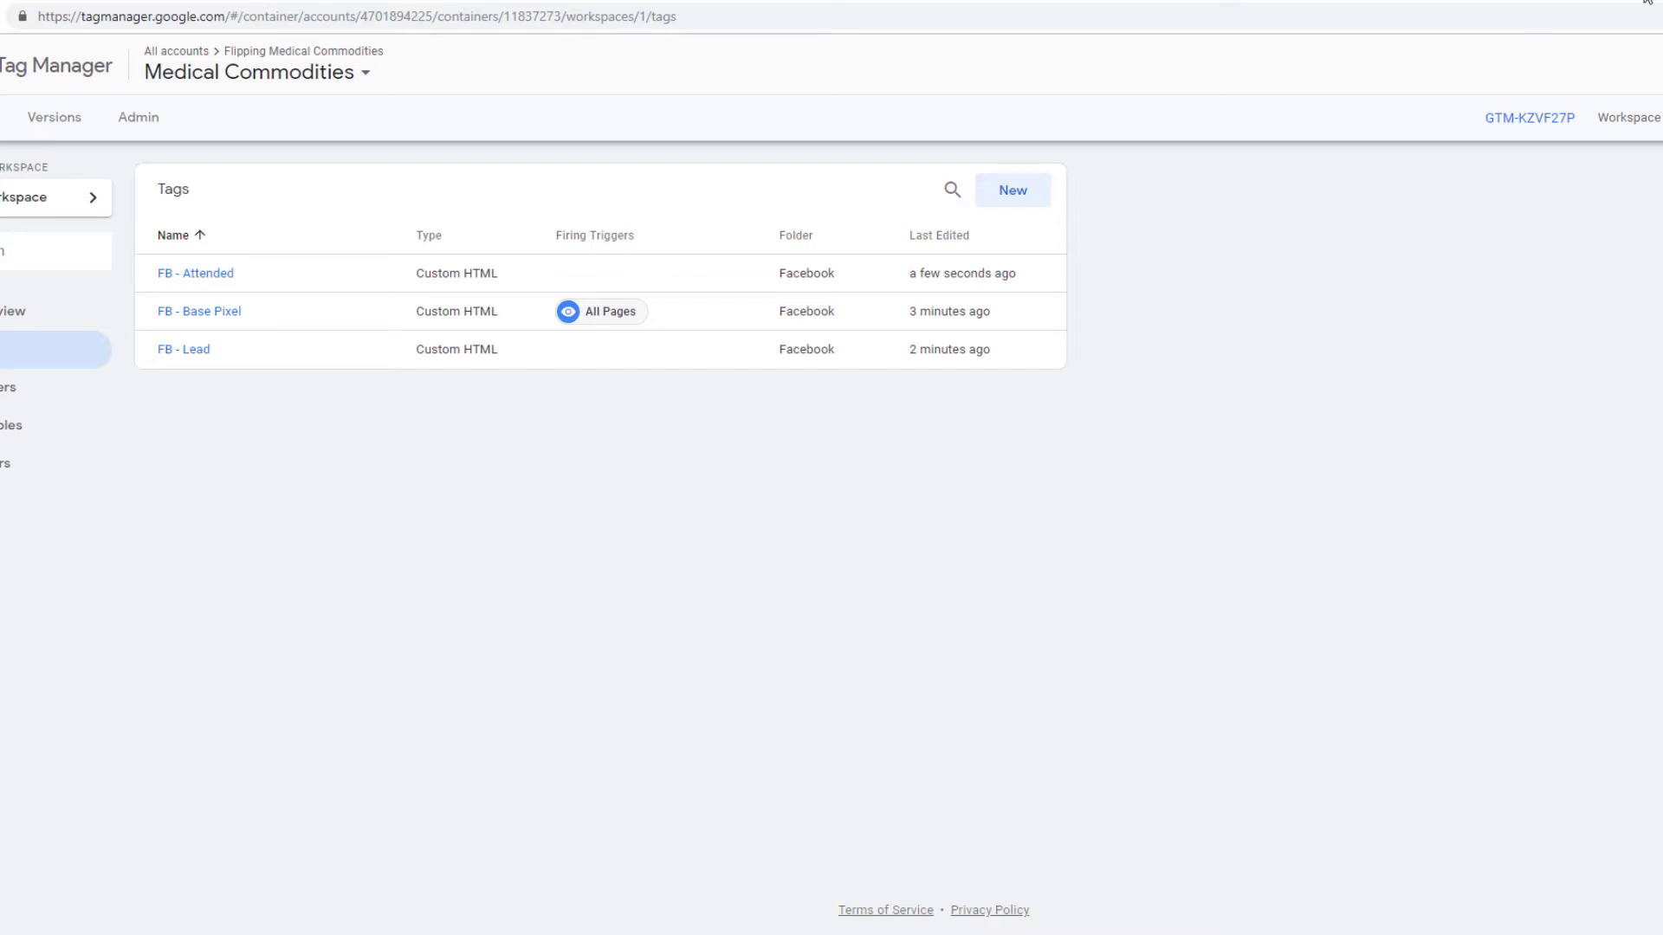
Step: Open the Webinar LIVE page in the ClickFunnels editor and check the timed delay settings of the Extremely Limited Availability section
{"action": "key", "text": "ctrl+Tab"}
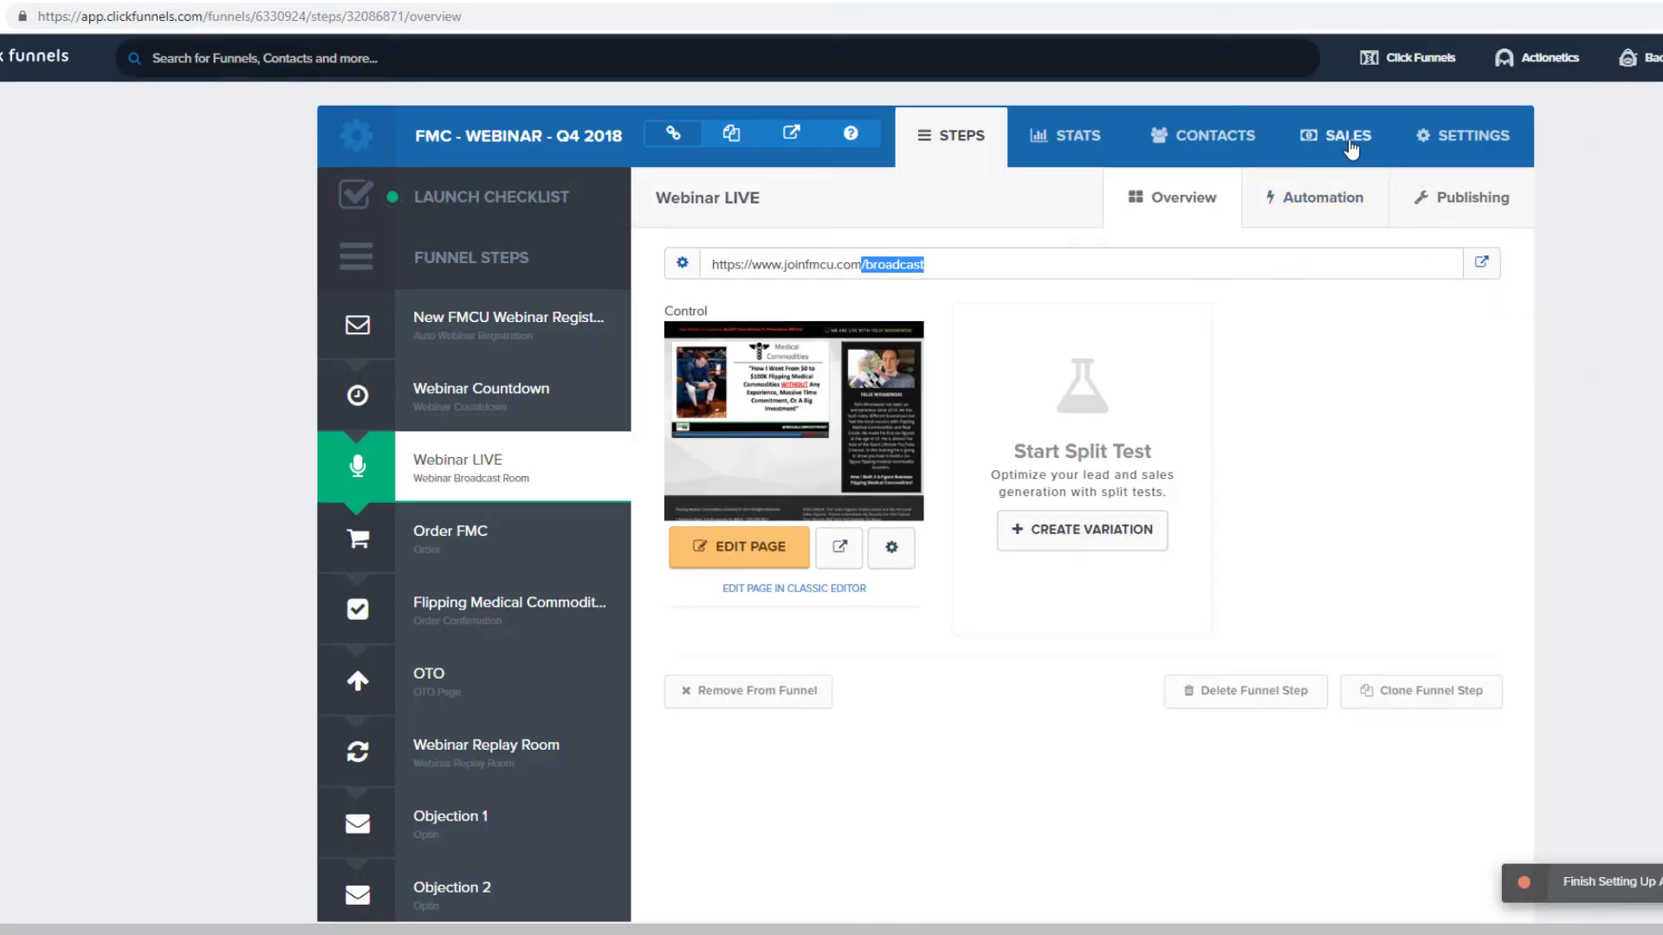
{"action": "mouse_move", "coordinate": [1550, 45]}
{"action": "left_click", "coordinate": [772, 554]}
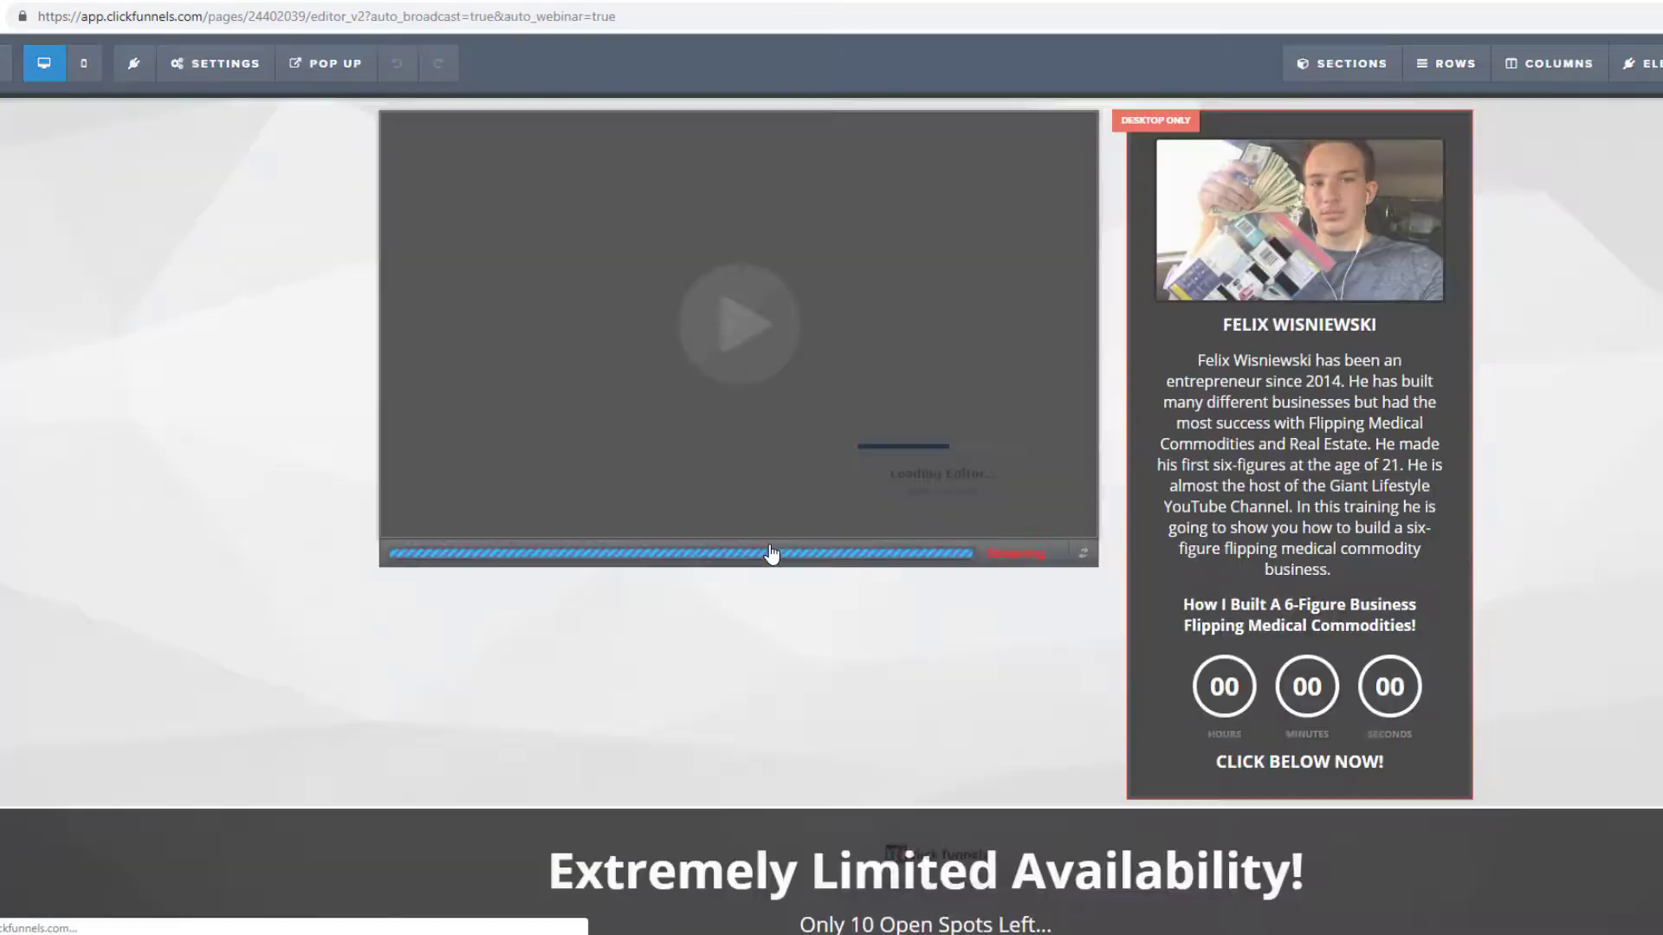
{"action": "scroll", "coordinate": [756, 559], "scroll_direction": "down", "scroll_amount": 5}
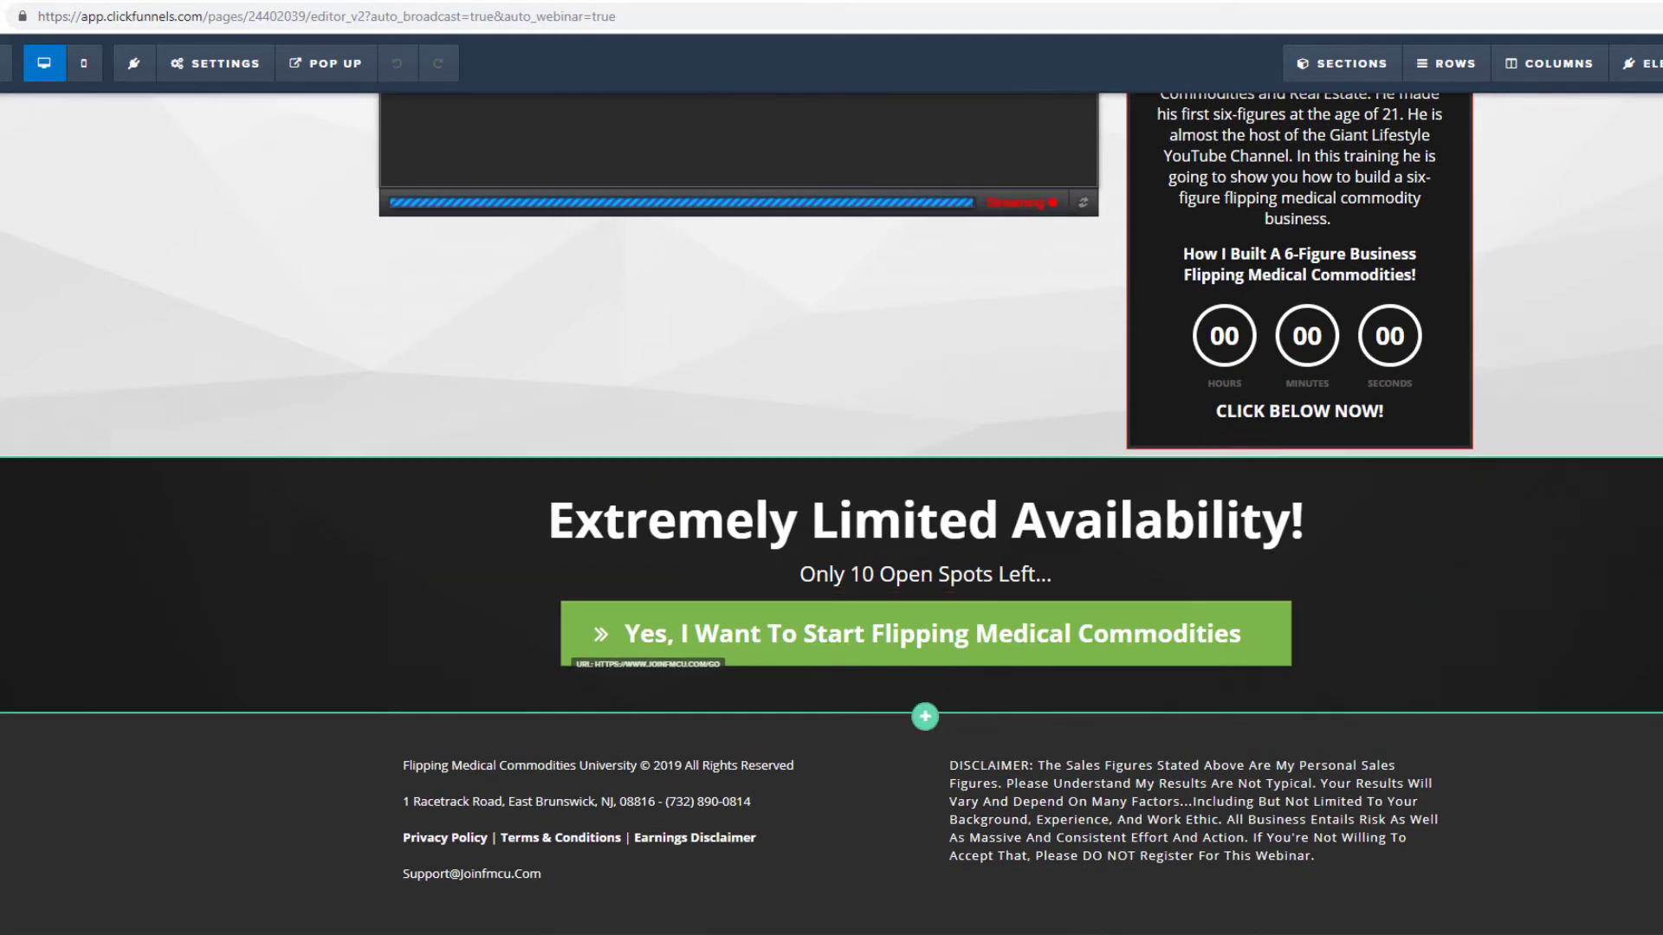
{"action": "left_click", "coordinate": [756, 560]}
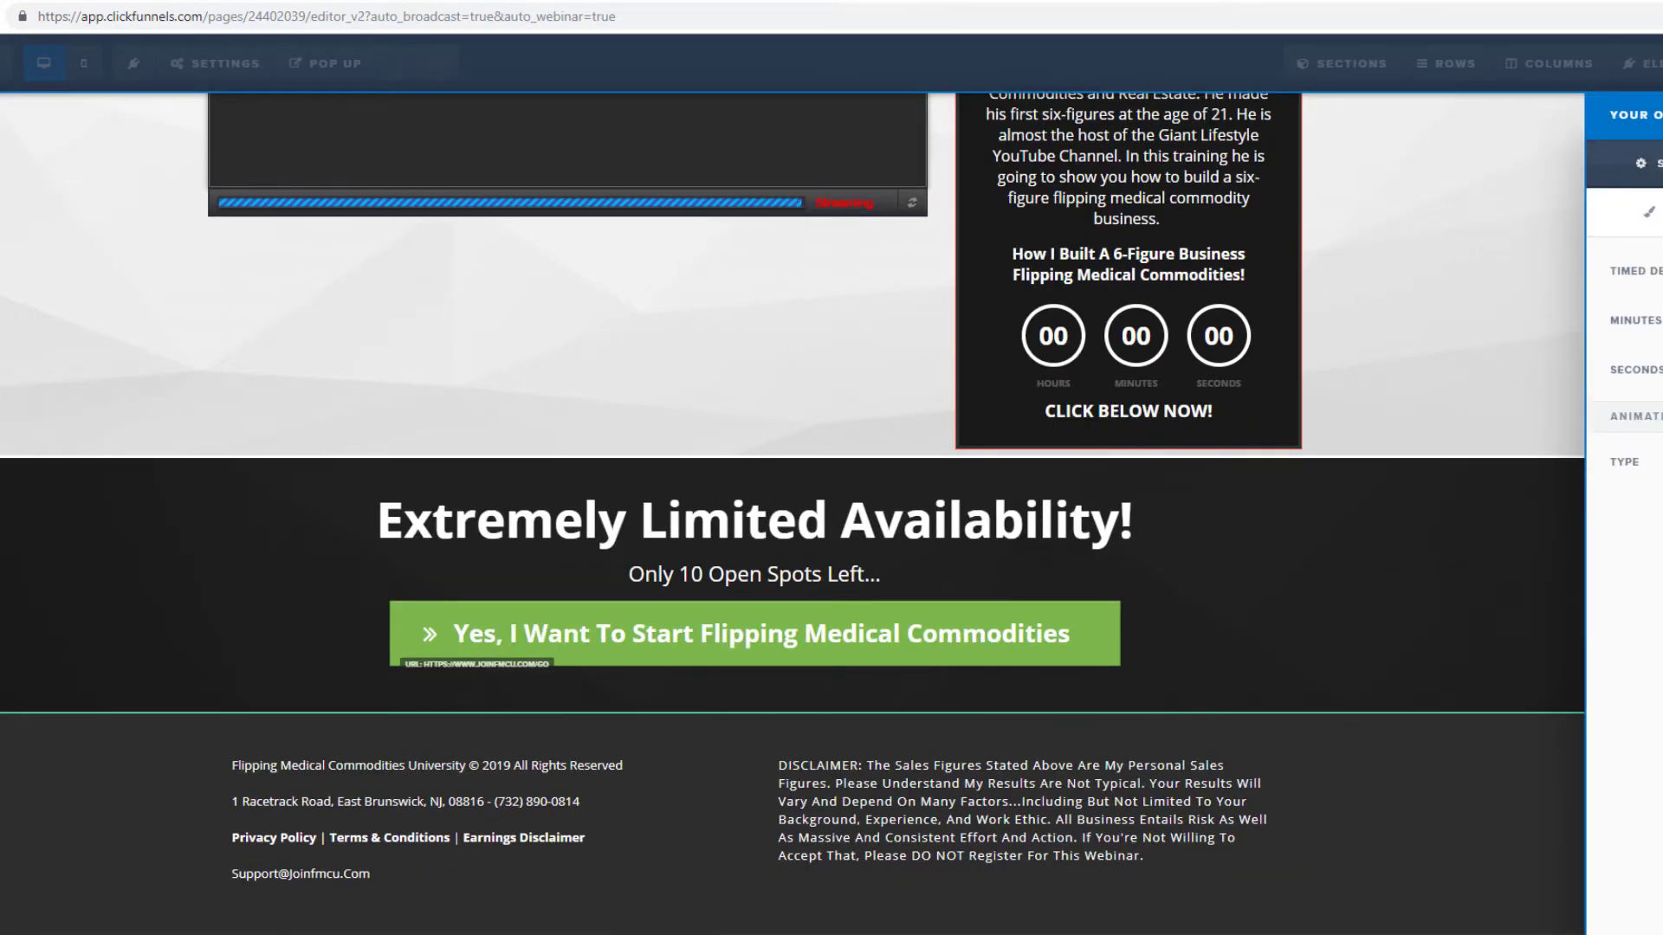
Step: Search Google in a new browser tab for "32 minutes to milliseconds" and open the CalculateMe conversion for 32 minutes
{"action": "key", "text": "ctrl+t"}
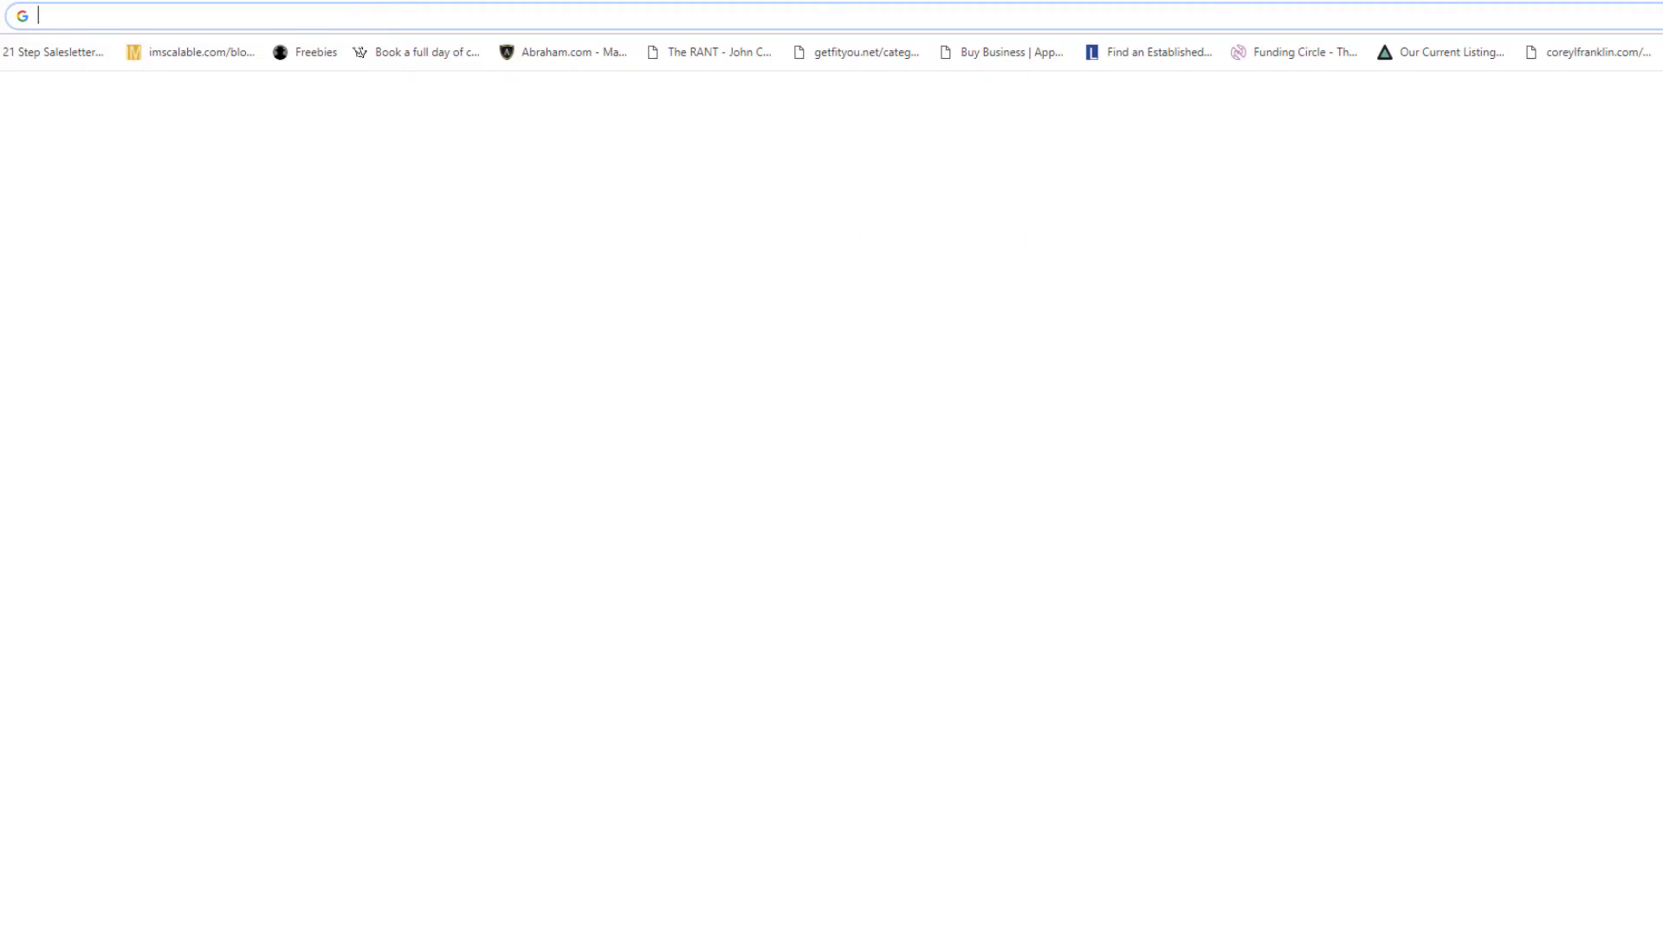
{"action": "type", "text": "32 minut"}
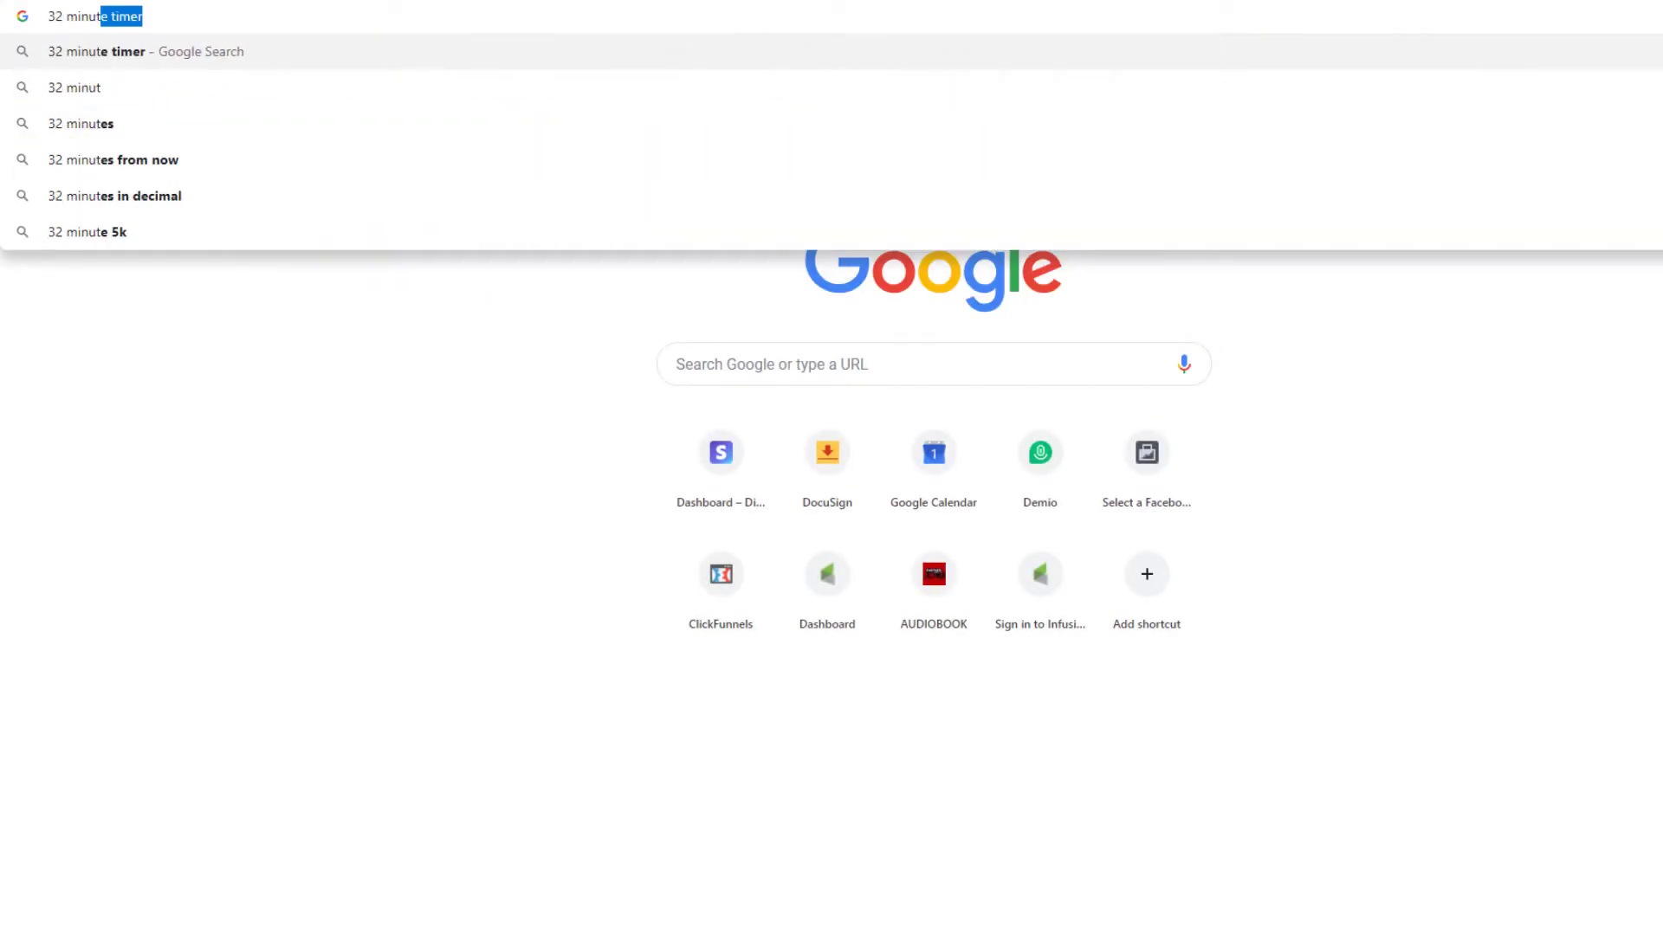
{"action": "type", "text": "es"}
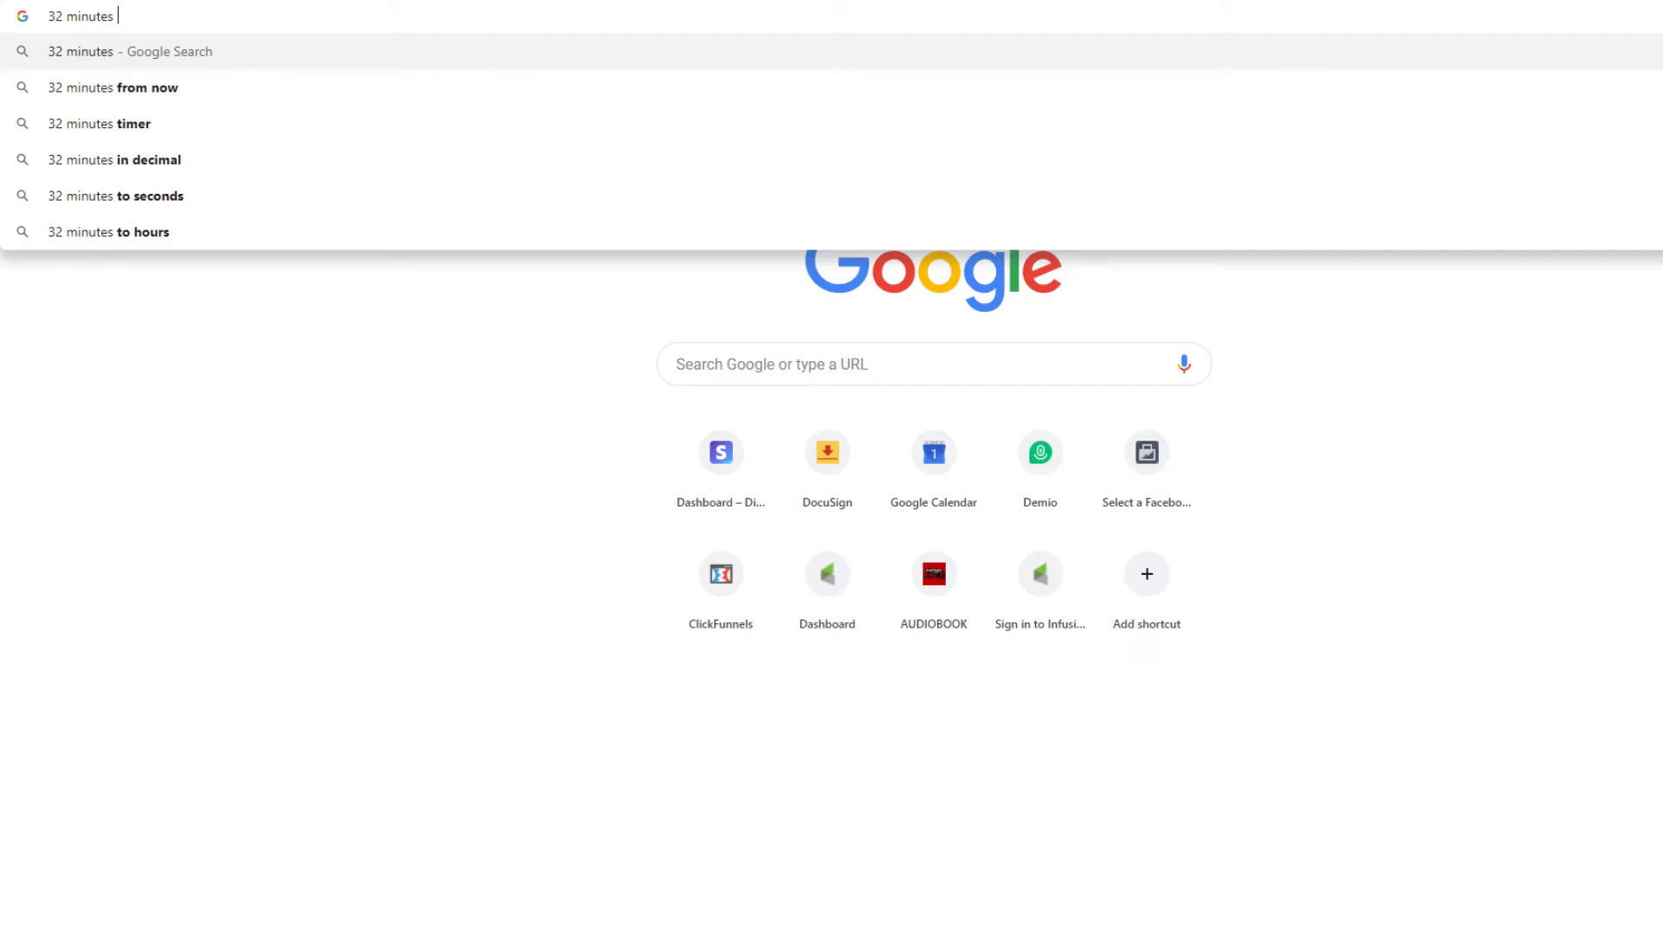
{"action": "type", "text": " to"}
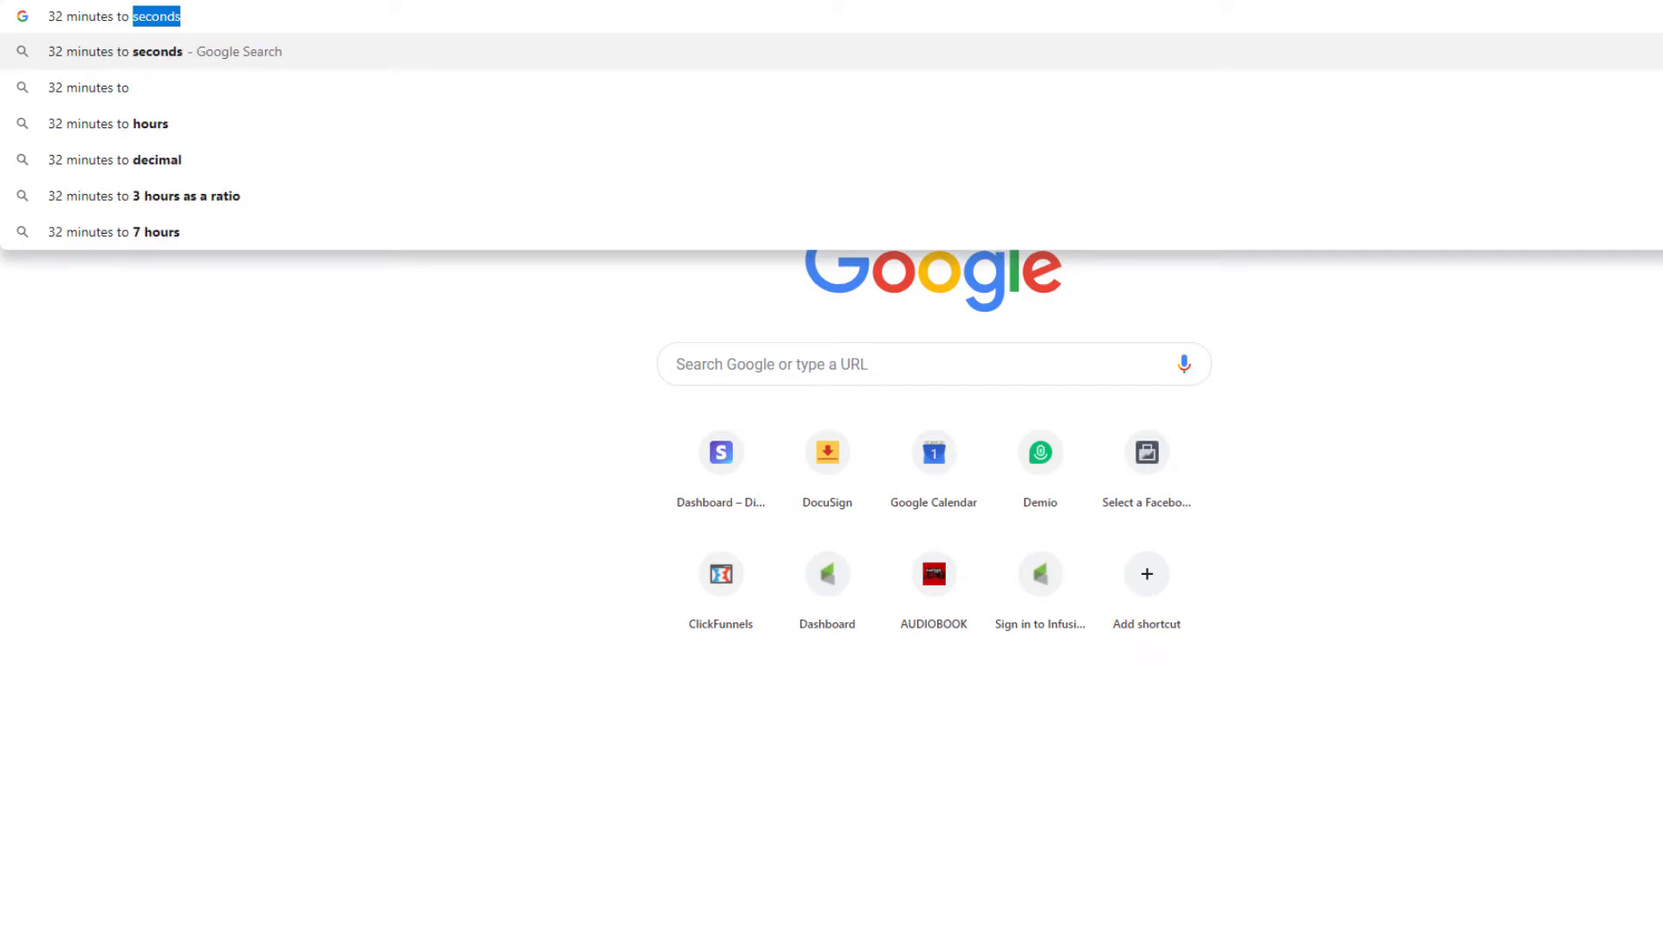
{"action": "type", "text": " milliseconds"}
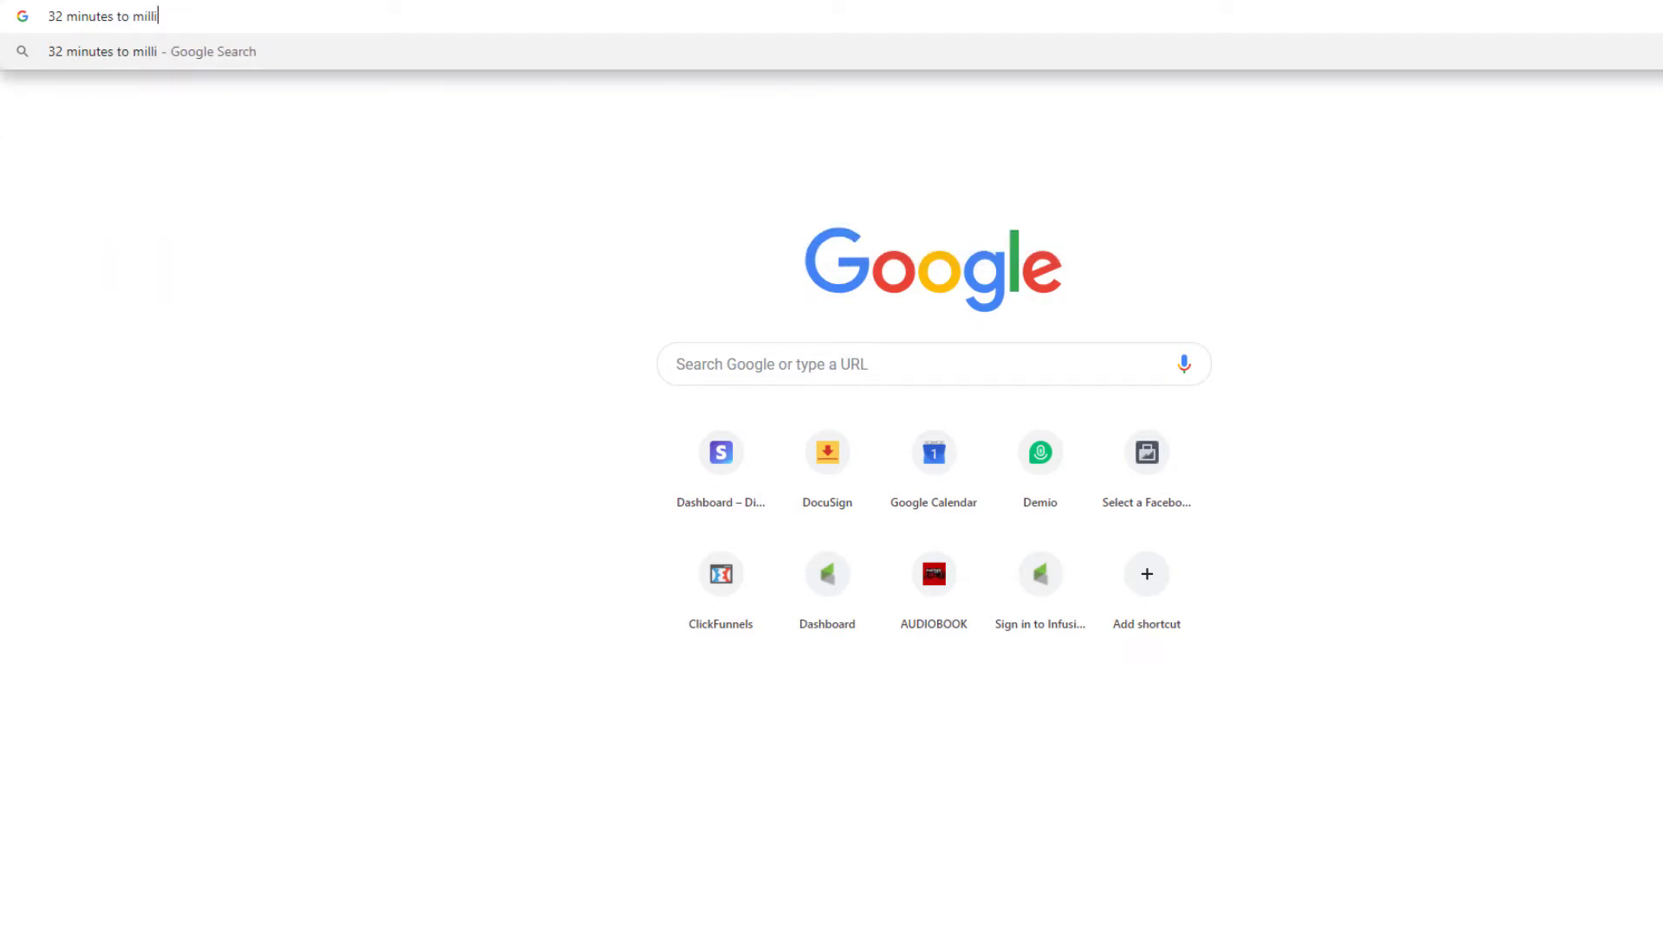
{"action": "key", "text": "Return"}
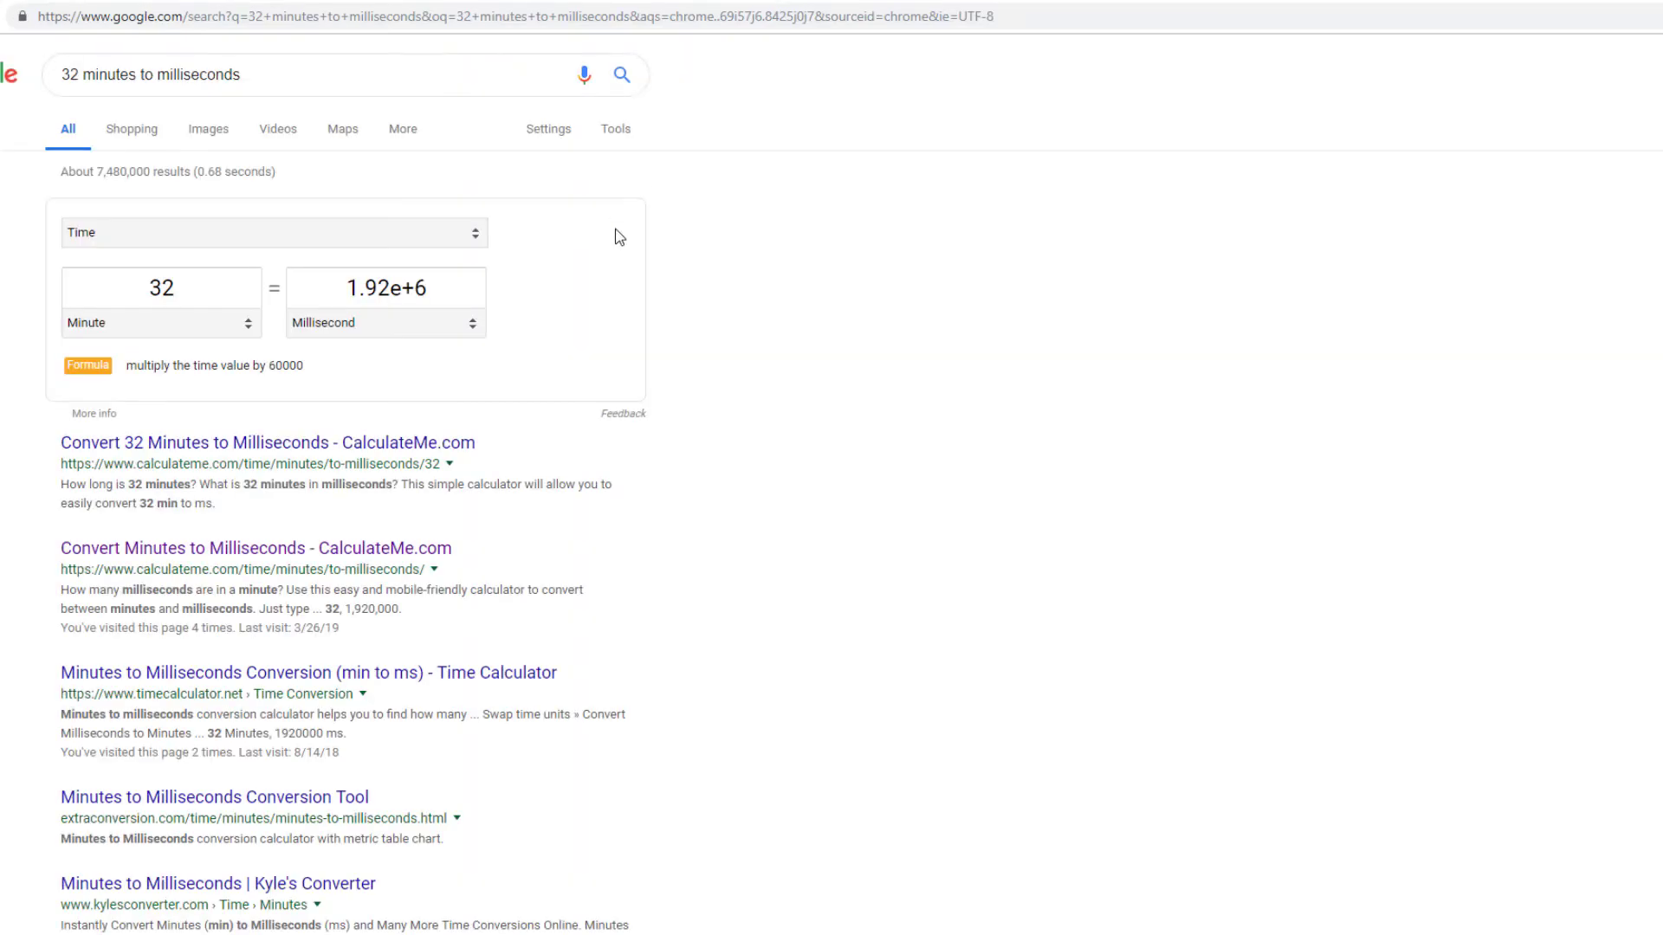
{"action": "left_click", "coordinate": [348, 444]}
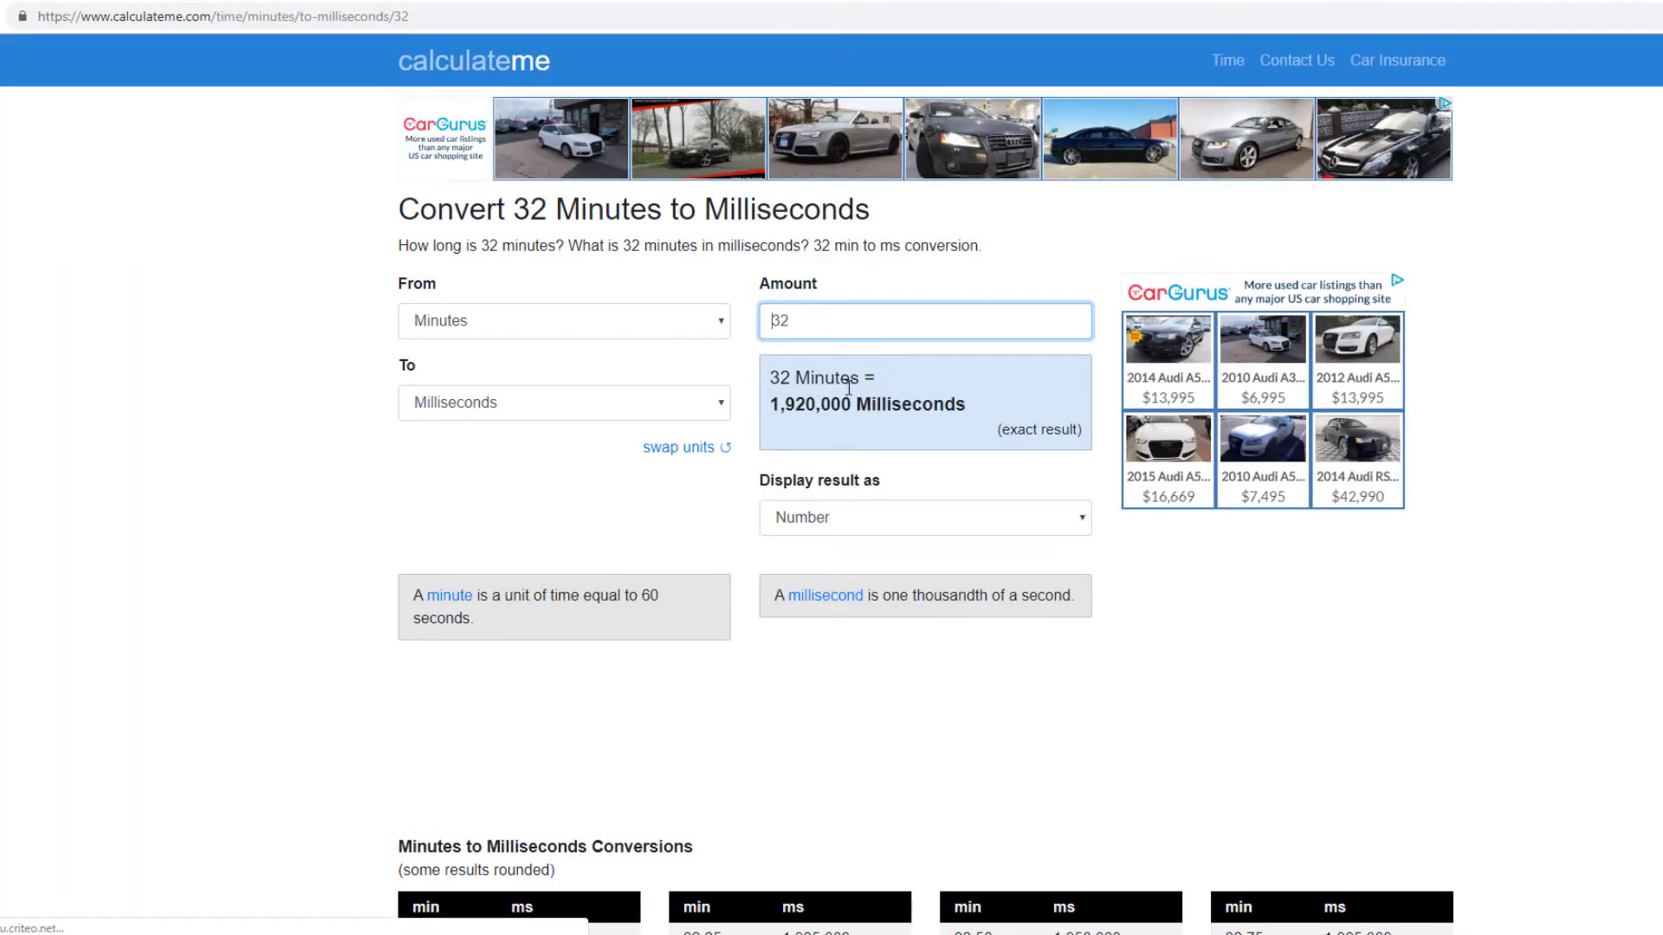
Step: Back in the Medical Commodities container in Google Tag Manager, create a Custom HTML tag named "FB - Saw Offer"
{"action": "left_click", "coordinate": [1580, 3]}
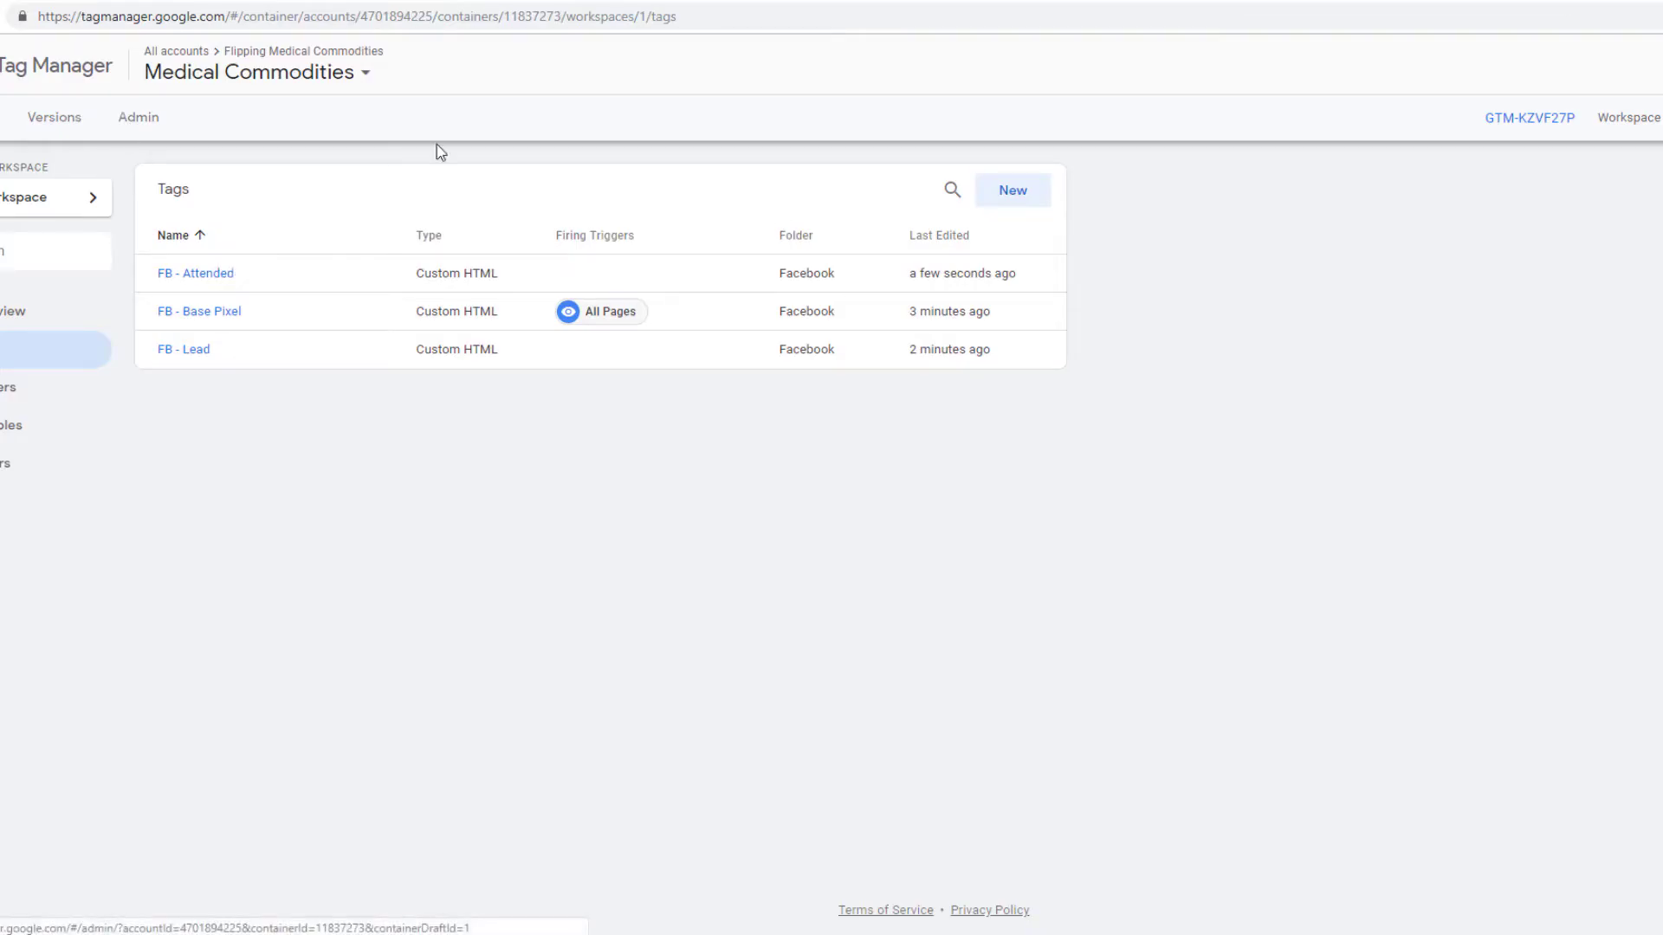
{"action": "left_click", "coordinate": [1022, 202]}
{"action": "left_click", "coordinate": [618, 68]}
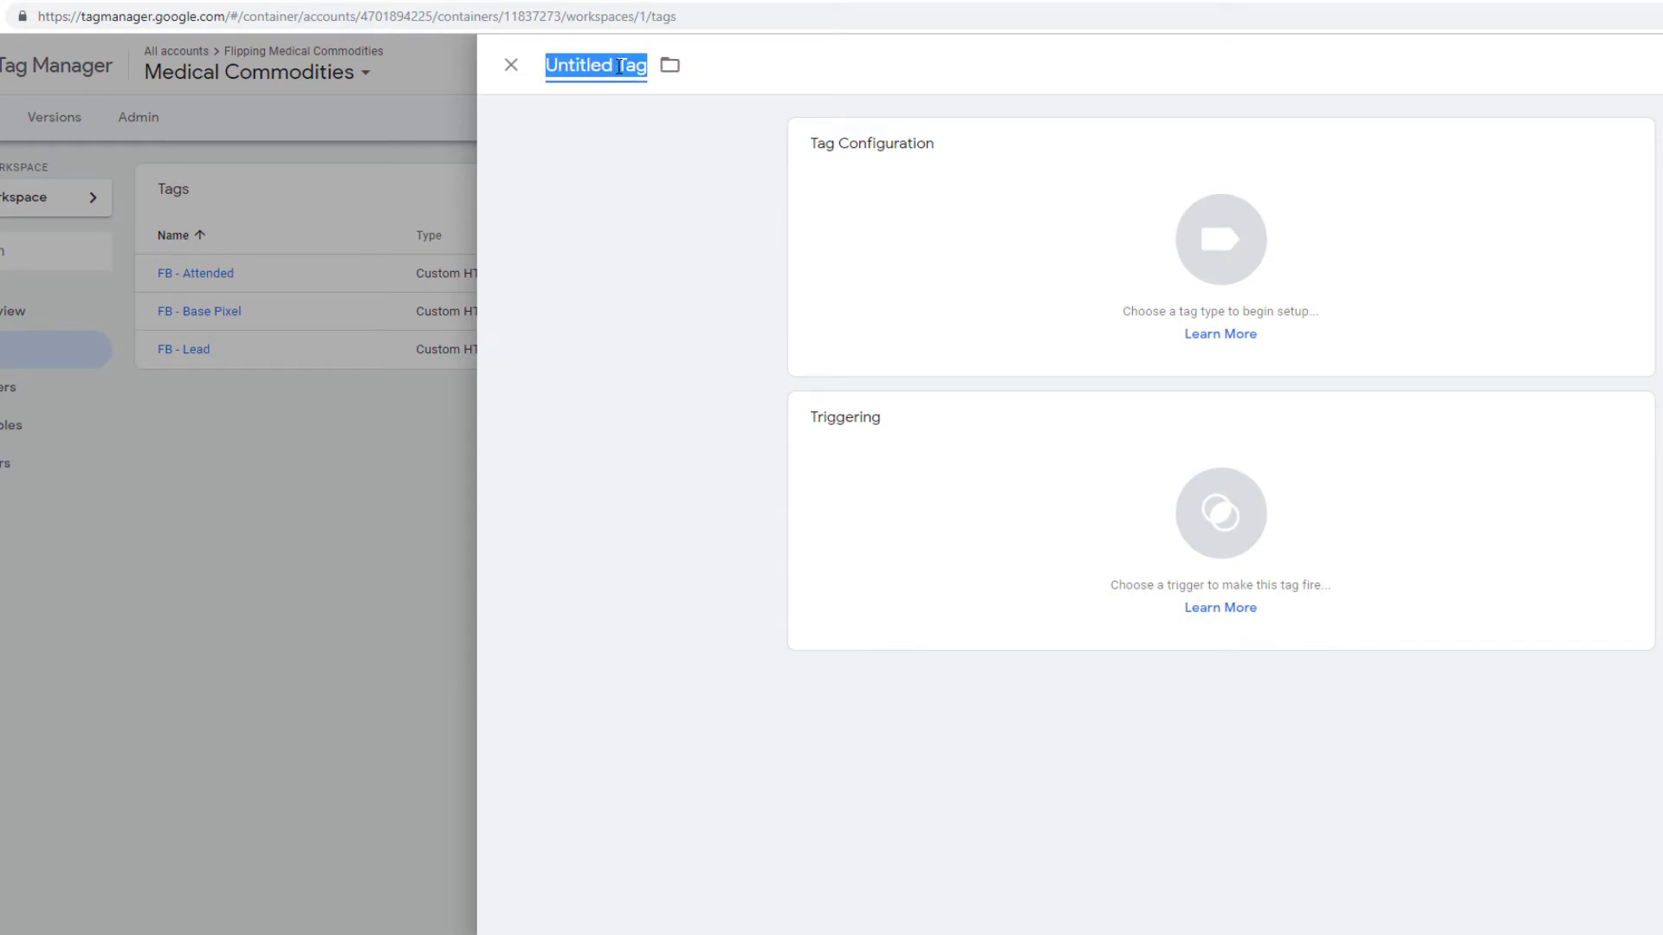
{"action": "type", "text": "FB 0- "}
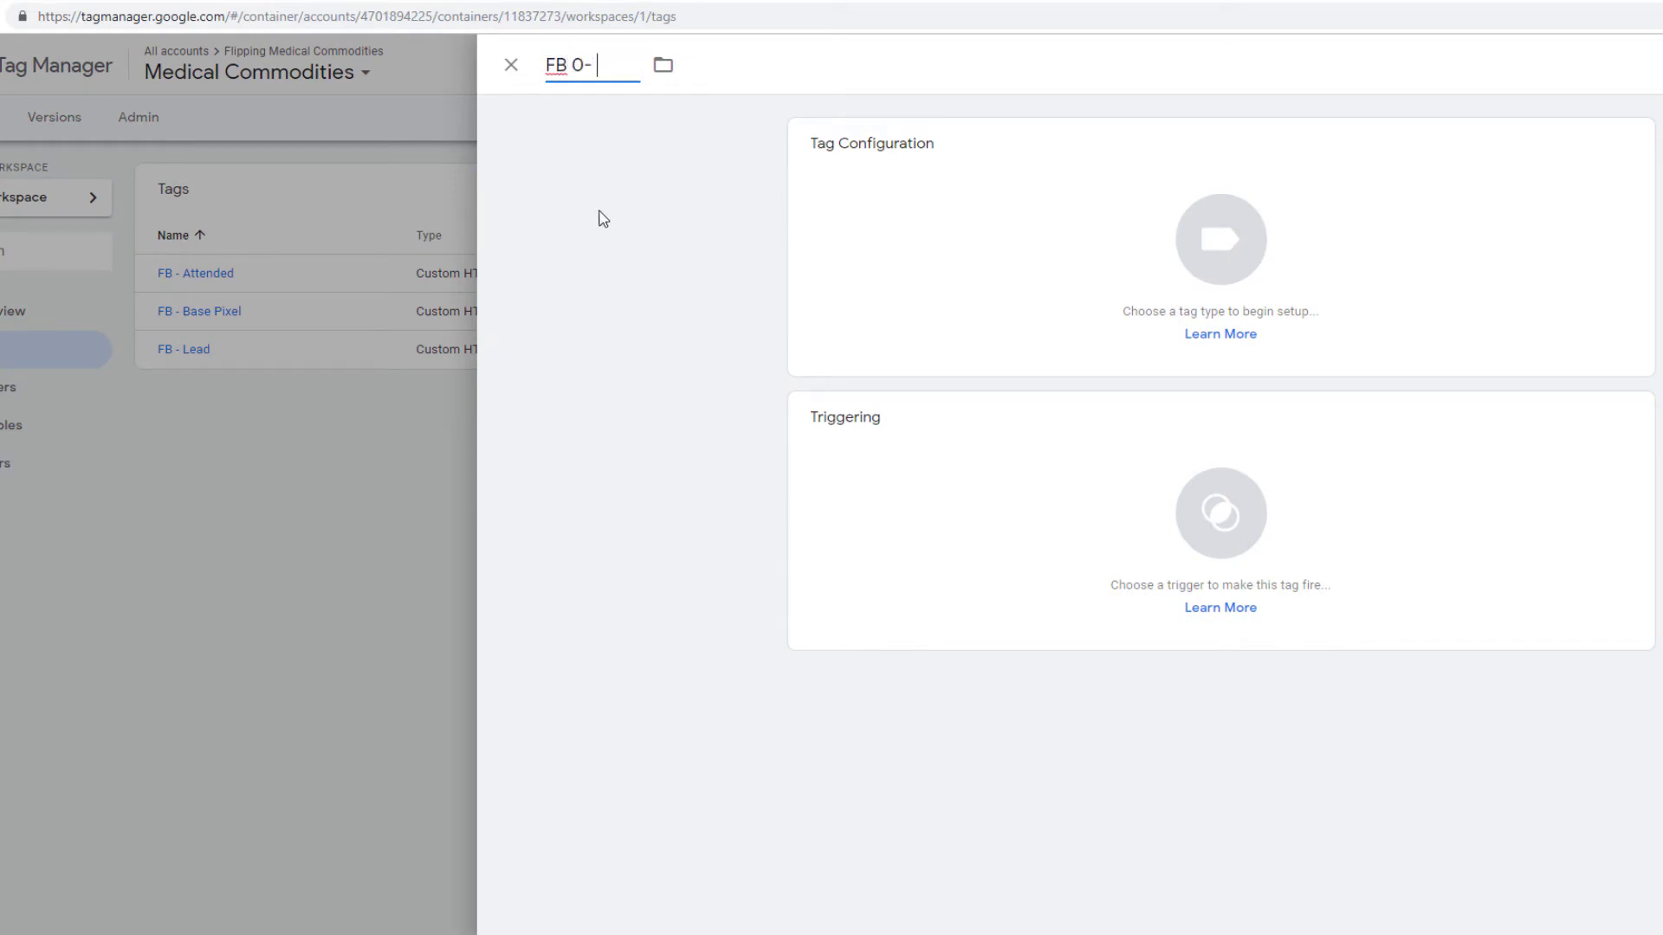
{"action": "key", "text": "BackSpace"}
{"action": "key", "text": "BackSpace"}
{"action": "key", "text": "BackSpace"}
{"action": "type", "text": "- Saw Offer"}
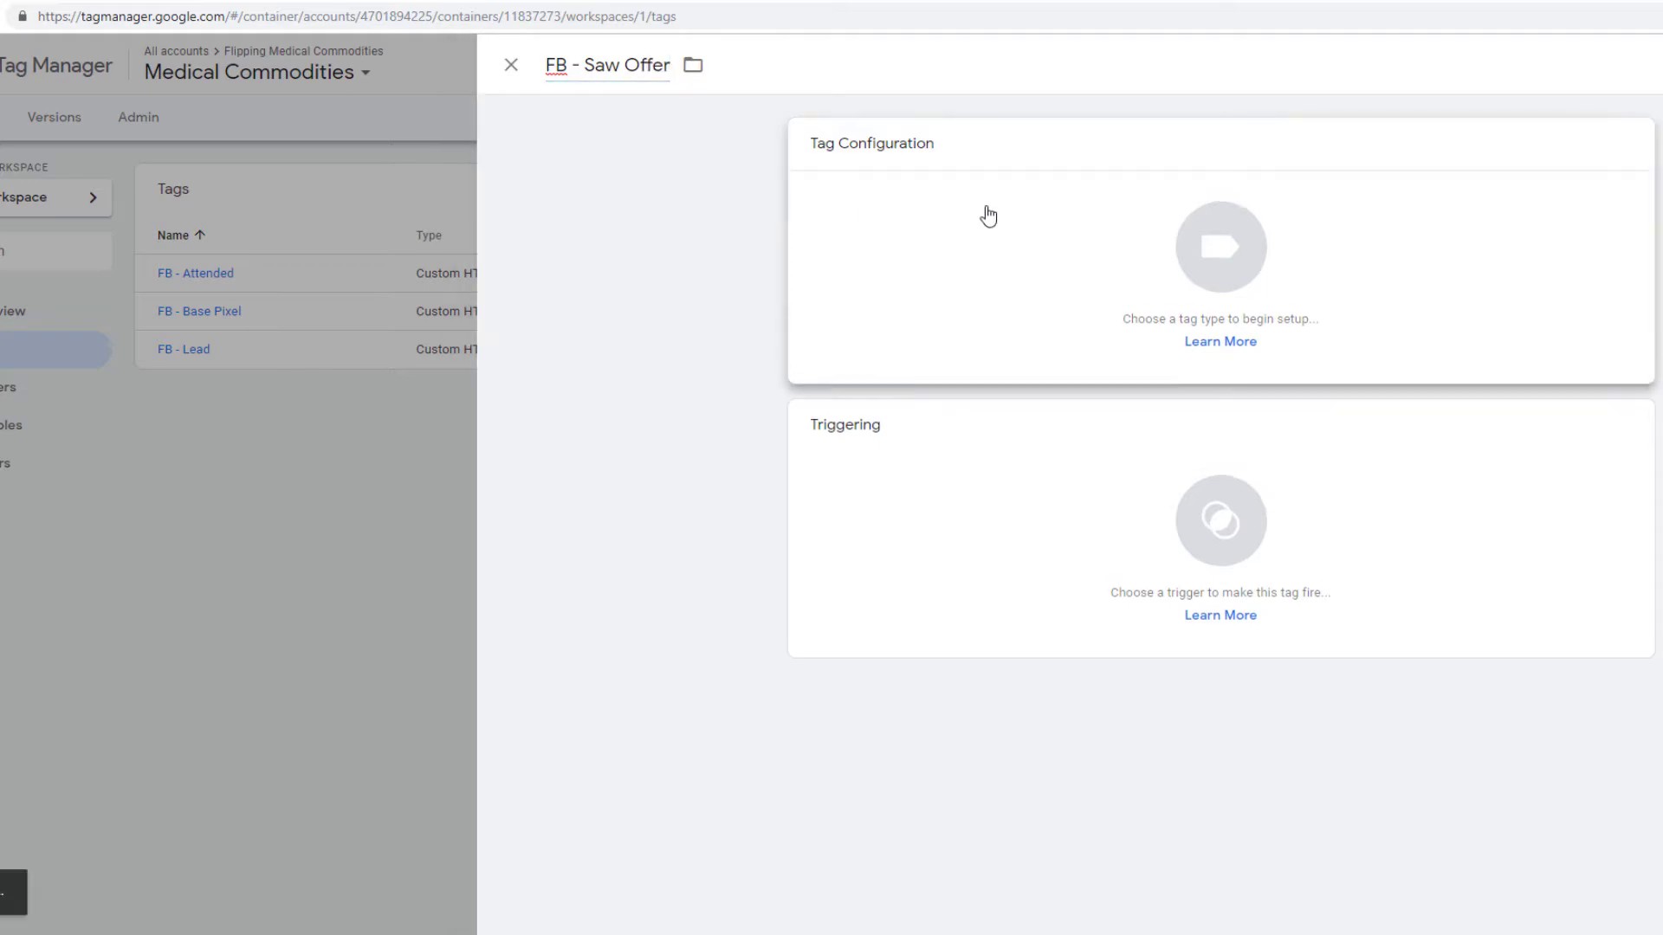
{"action": "left_click", "coordinate": [985, 215]}
{"action": "left_click", "coordinate": [1554, 654]}
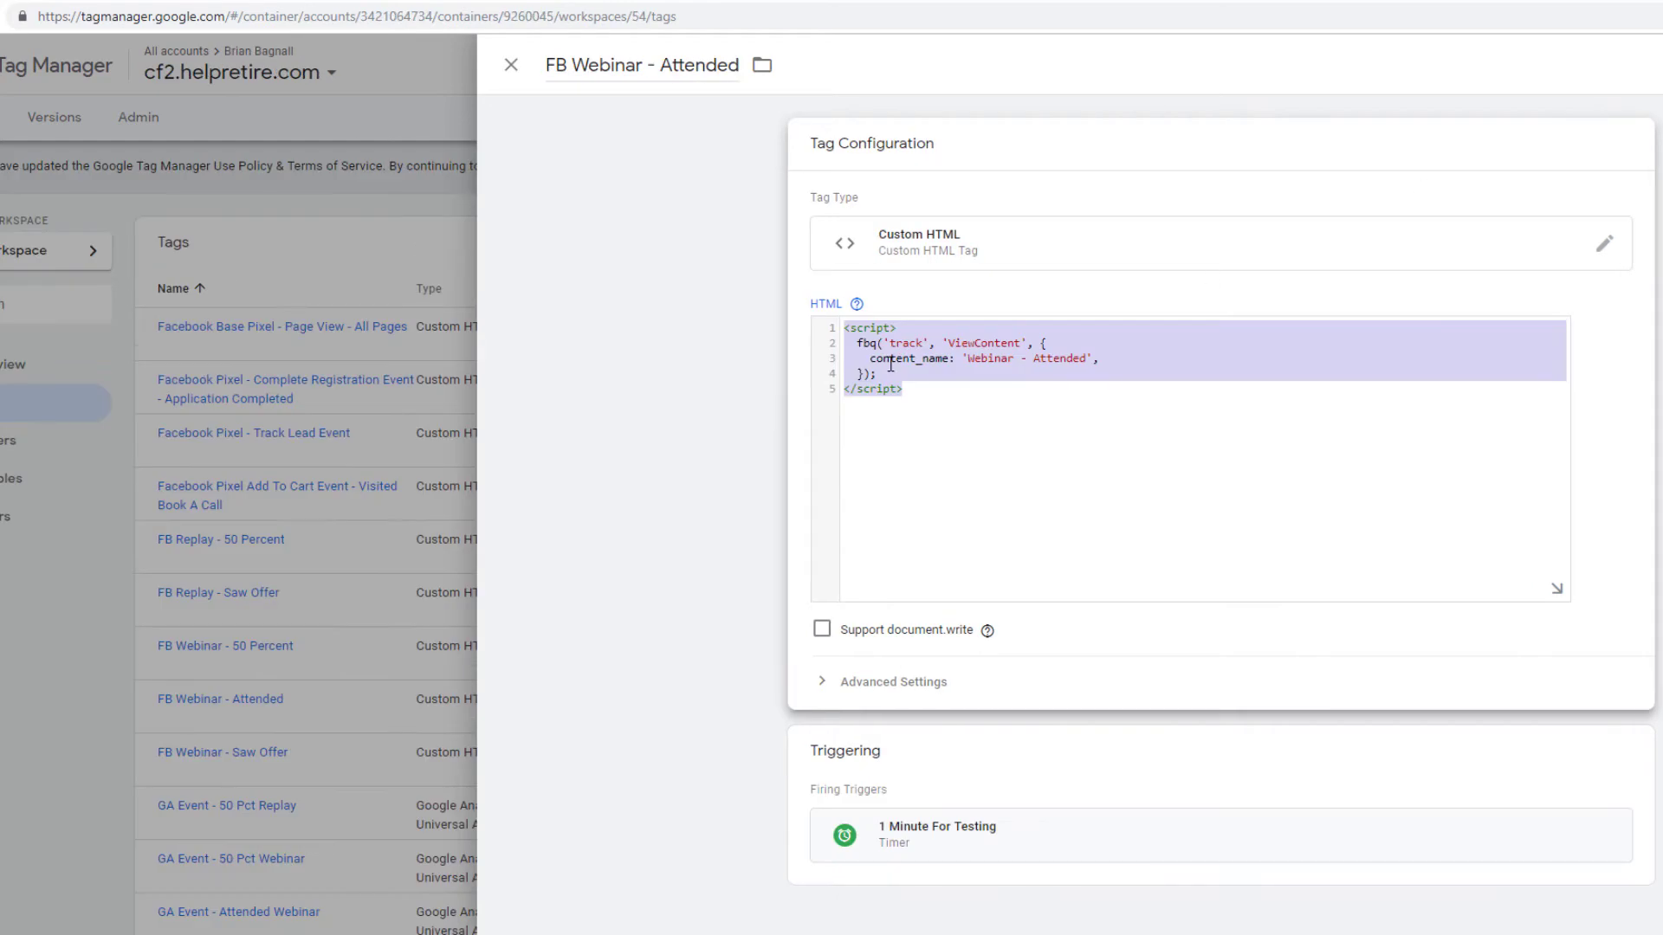
Step: Copy the ViewContent script from the FB Webinar - Attended tag into FB - Saw Offer and set its content_name to 'SawOffer'
{"action": "right_click", "coordinate": [890, 362]}
{"action": "left_click", "coordinate": [978, 433]}
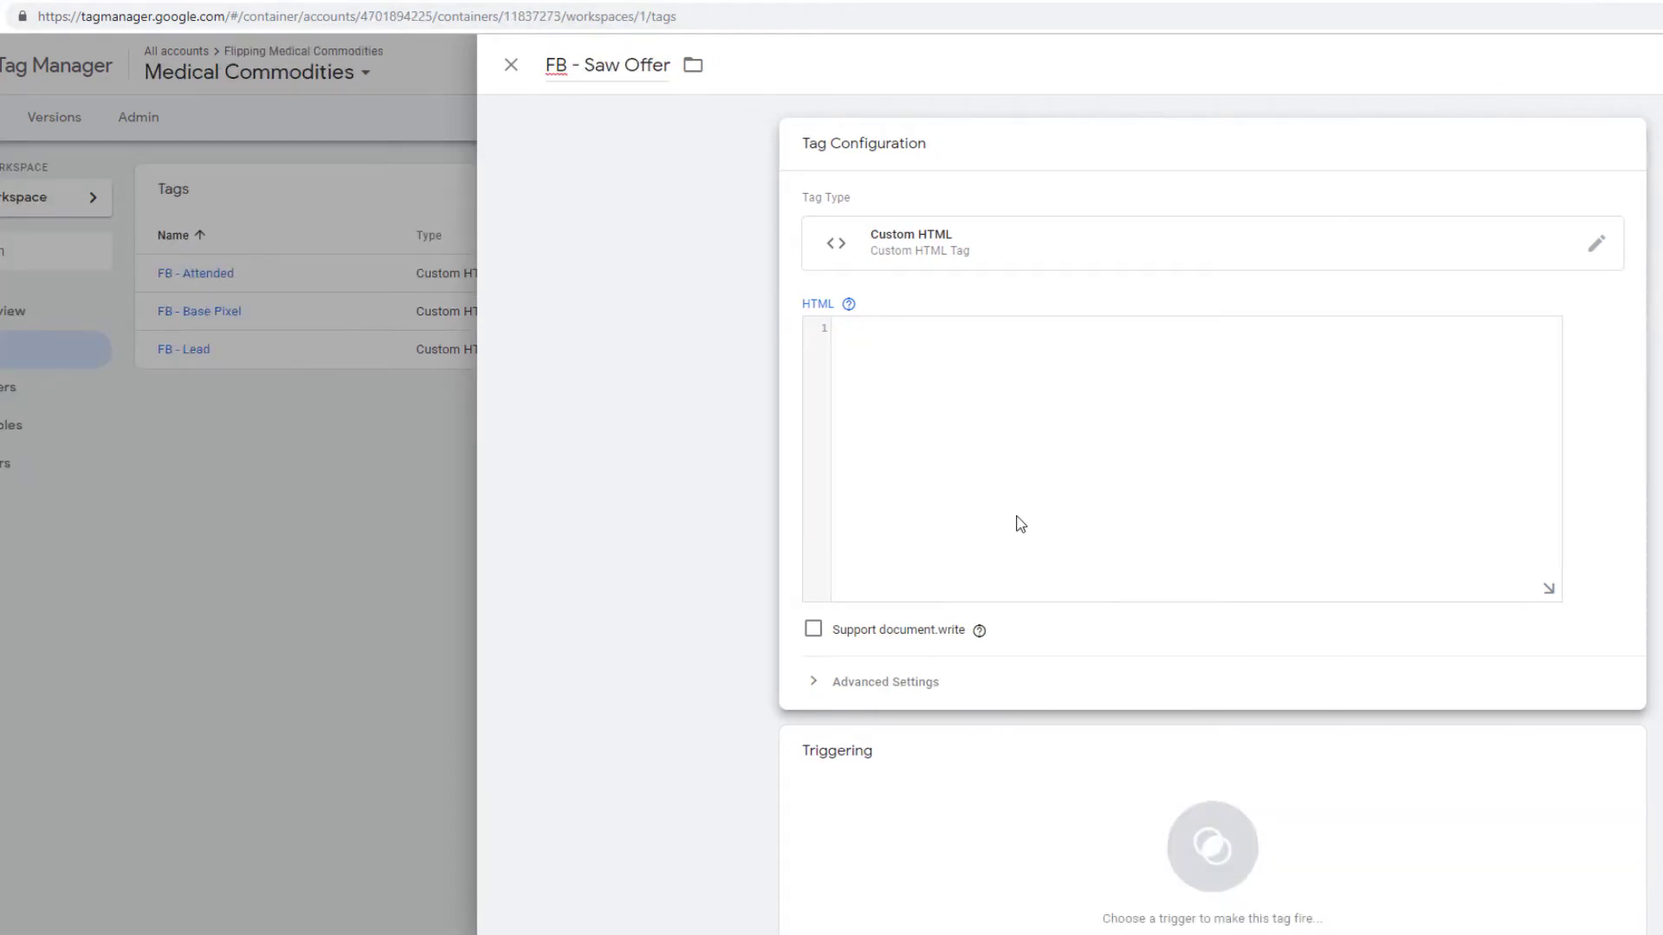
{"action": "type", "text": "<script>   fbq('track', 'ViewContent', {     content_name: 'Webinar - Attended',   }); </script>"}
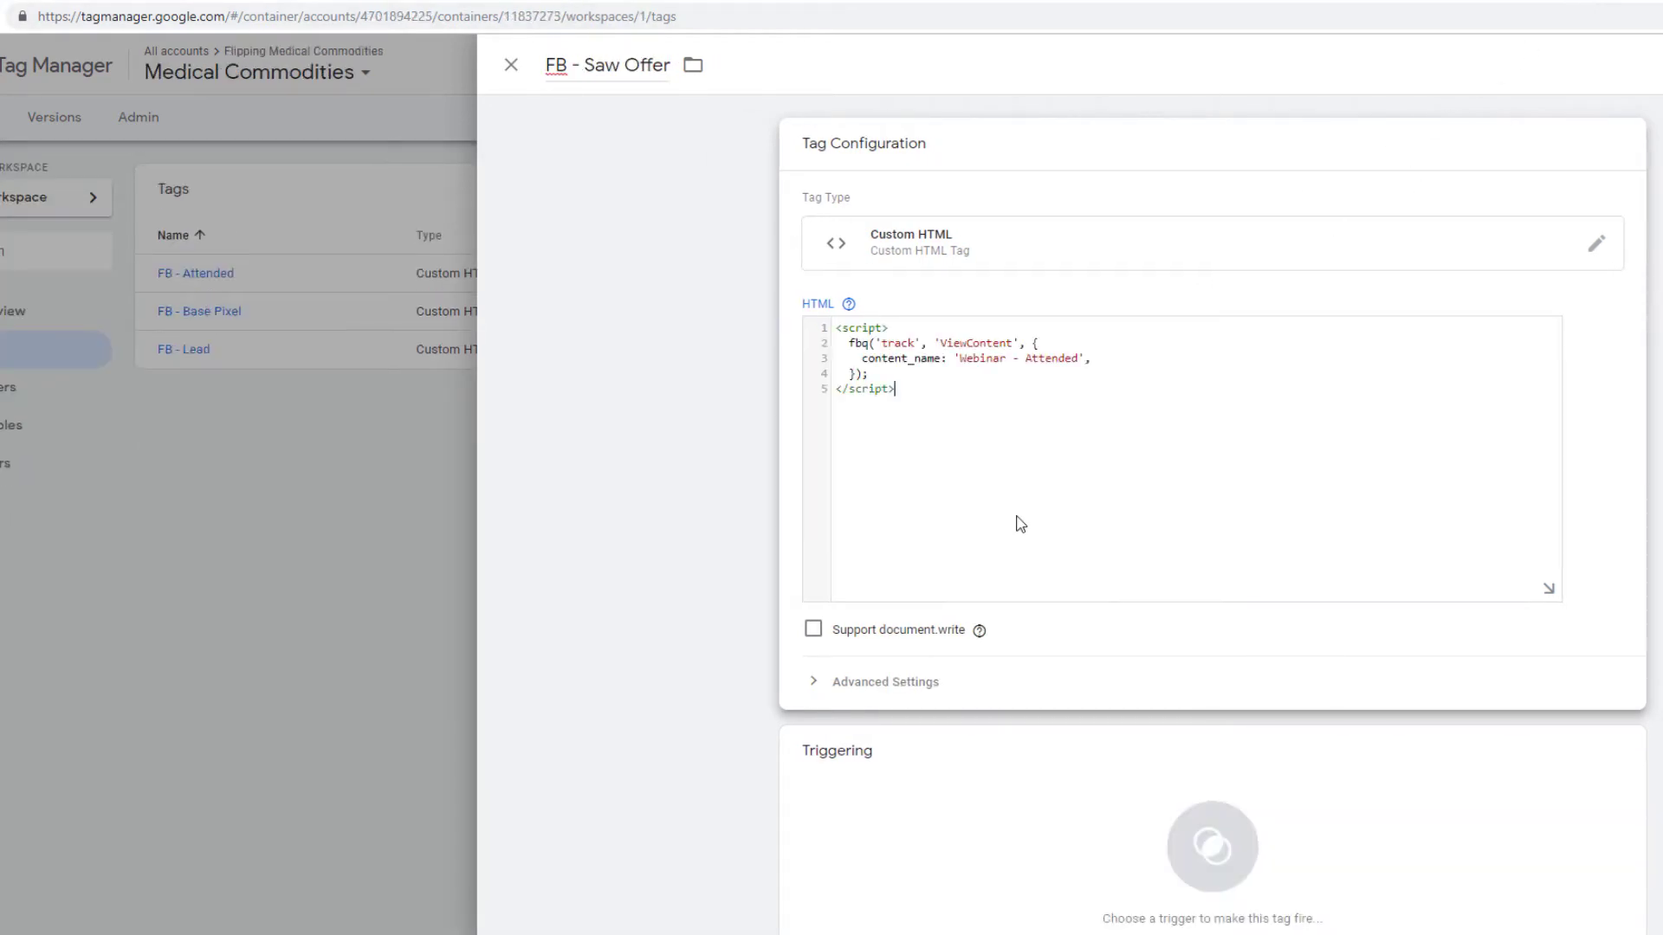
{"action": "left_click_drag", "start_coordinate": [1079, 358], "coordinate": [957, 358]}
{"action": "type", "text": "SawOffer"}
{"action": "left_click", "coordinate": [950, 787]}
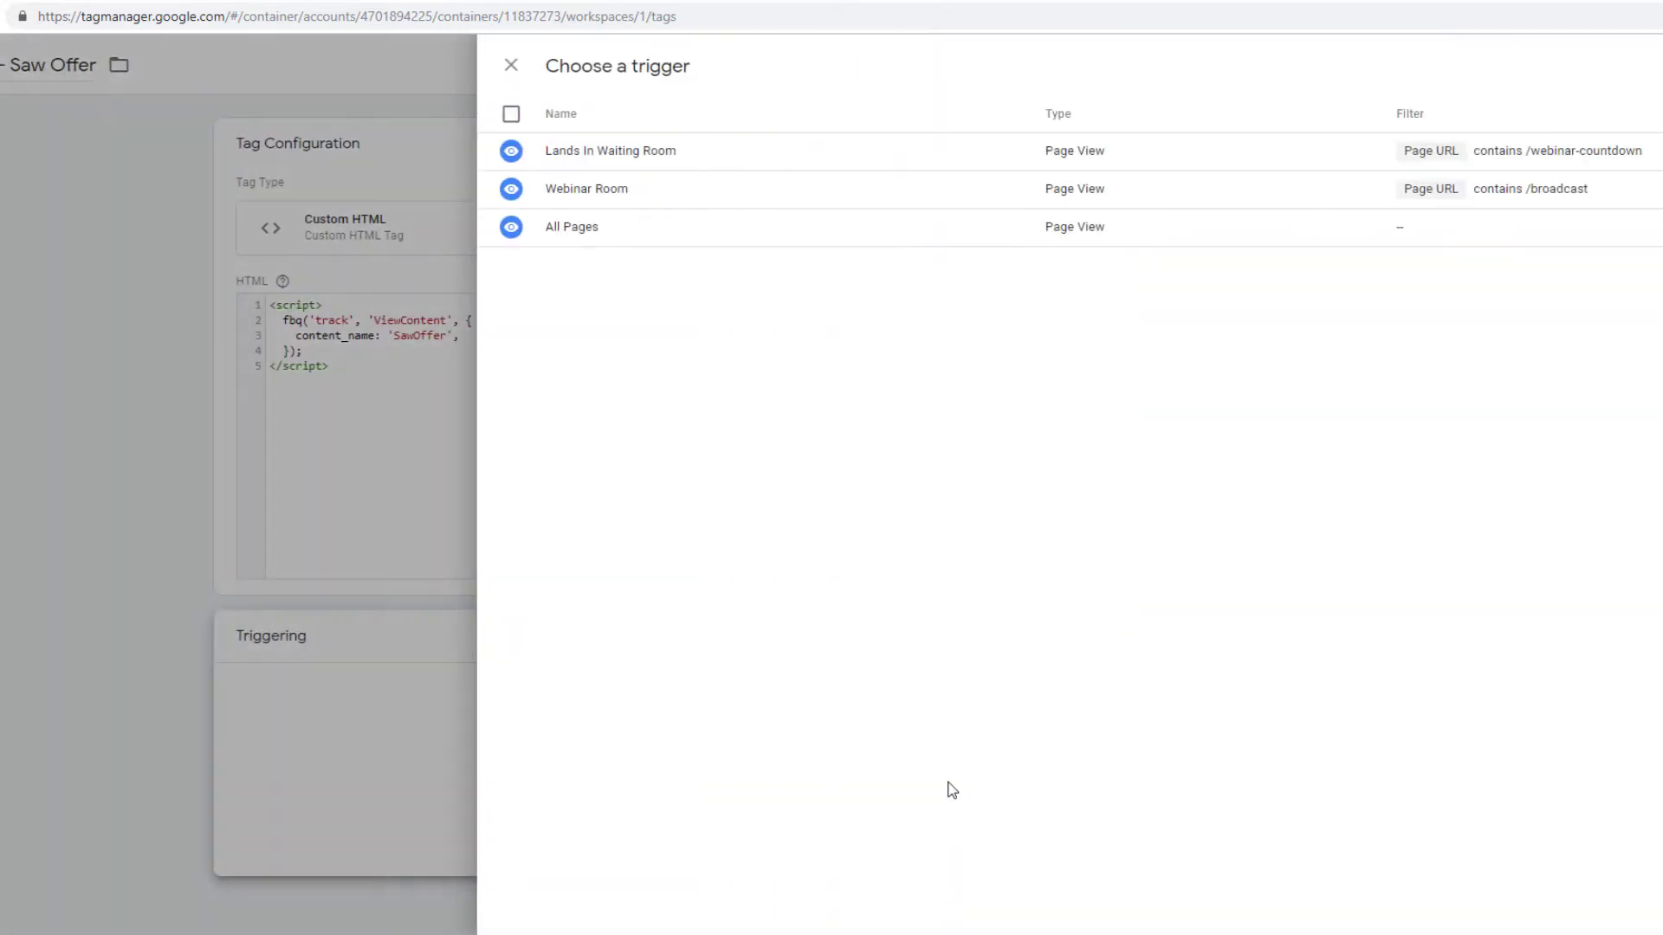
{"action": "left_click", "coordinate": [742, 190]}
{"action": "left_click", "coordinate": [1153, 721]}
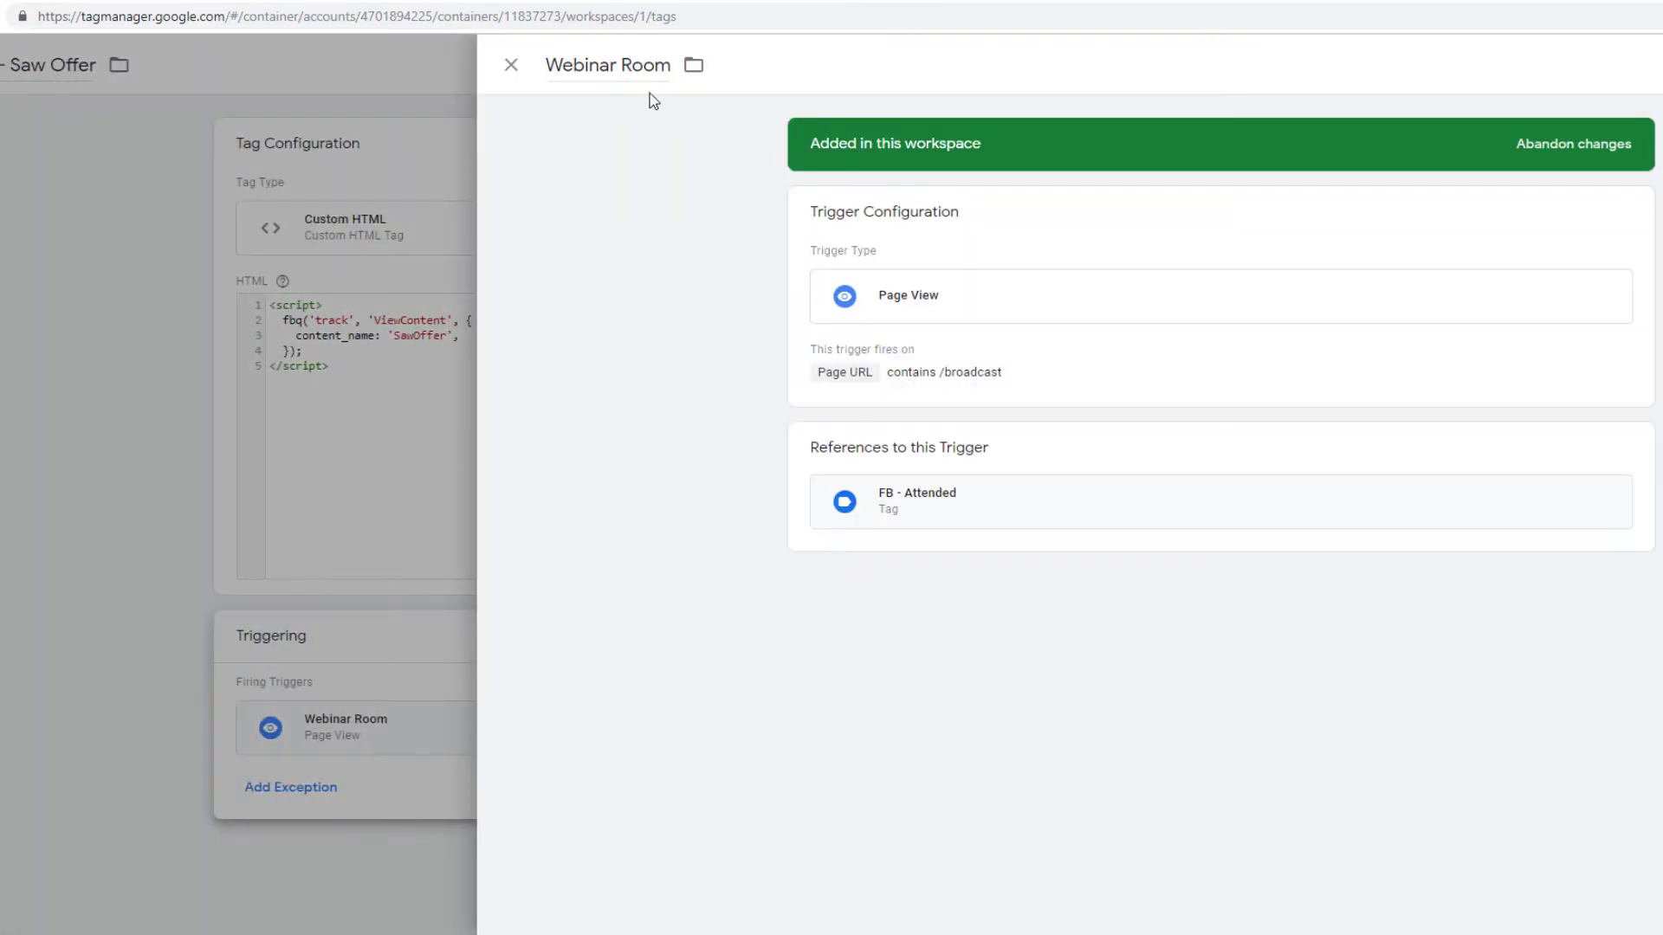
{"action": "left_click", "coordinate": [510, 64]}
{"action": "left_click", "coordinate": [1610, 732]}
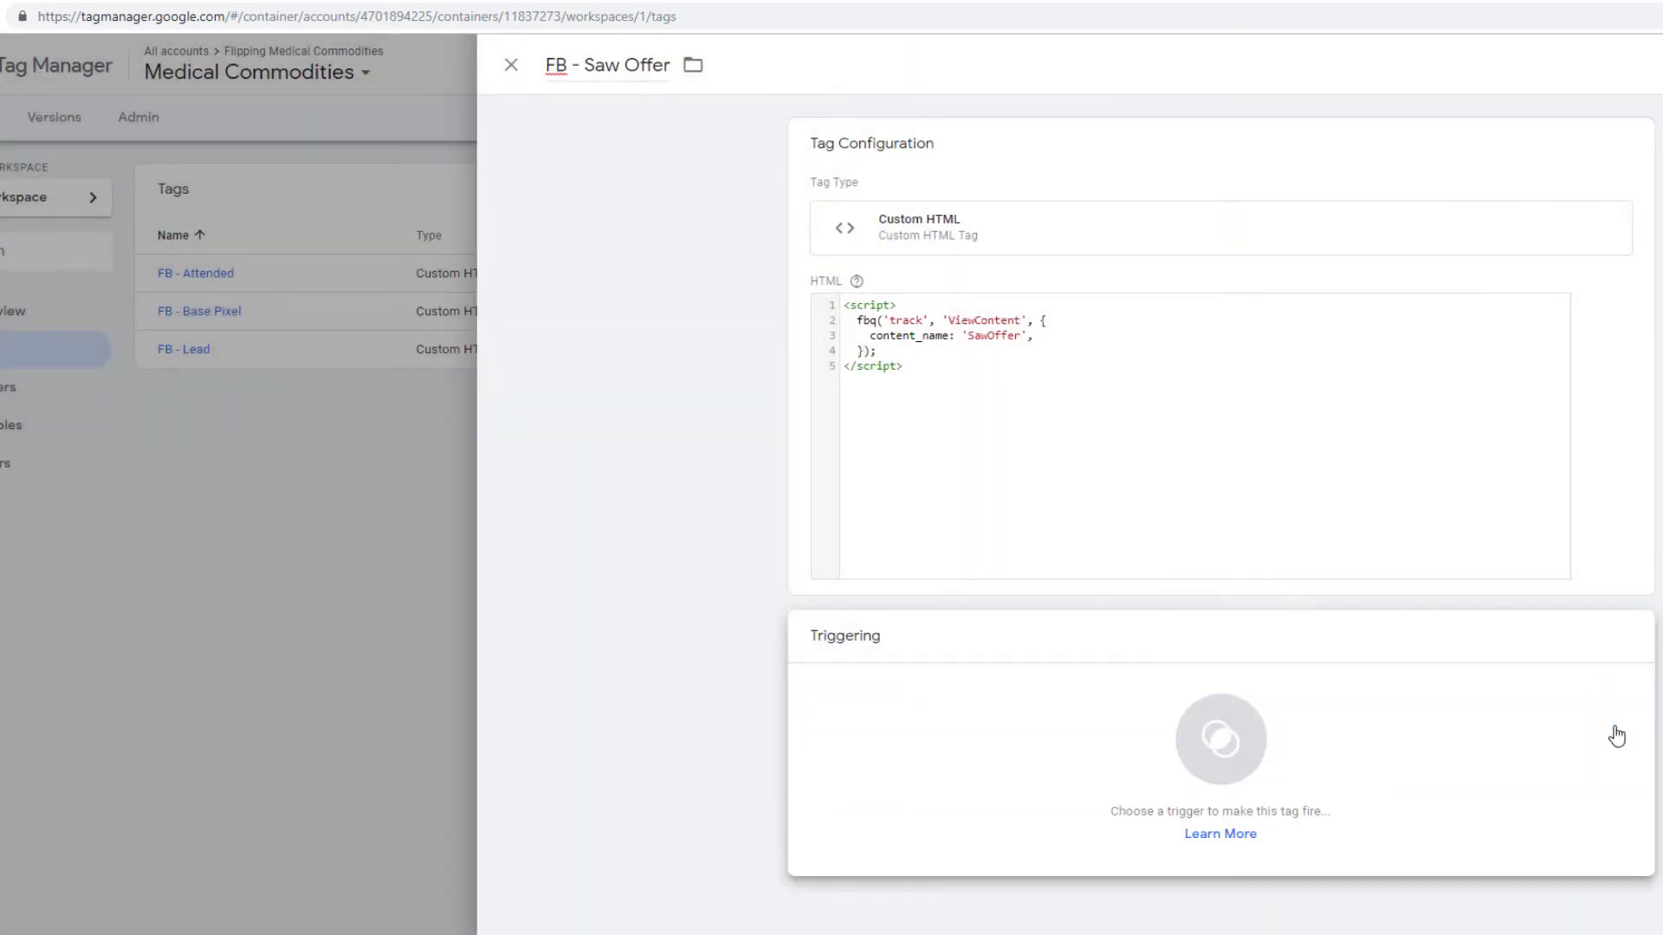
Step: Add a new trigger named "Saw Offer" to the FB - Saw Offer tag and set its type to Timer
{"action": "left_click", "coordinate": [1221, 733]}
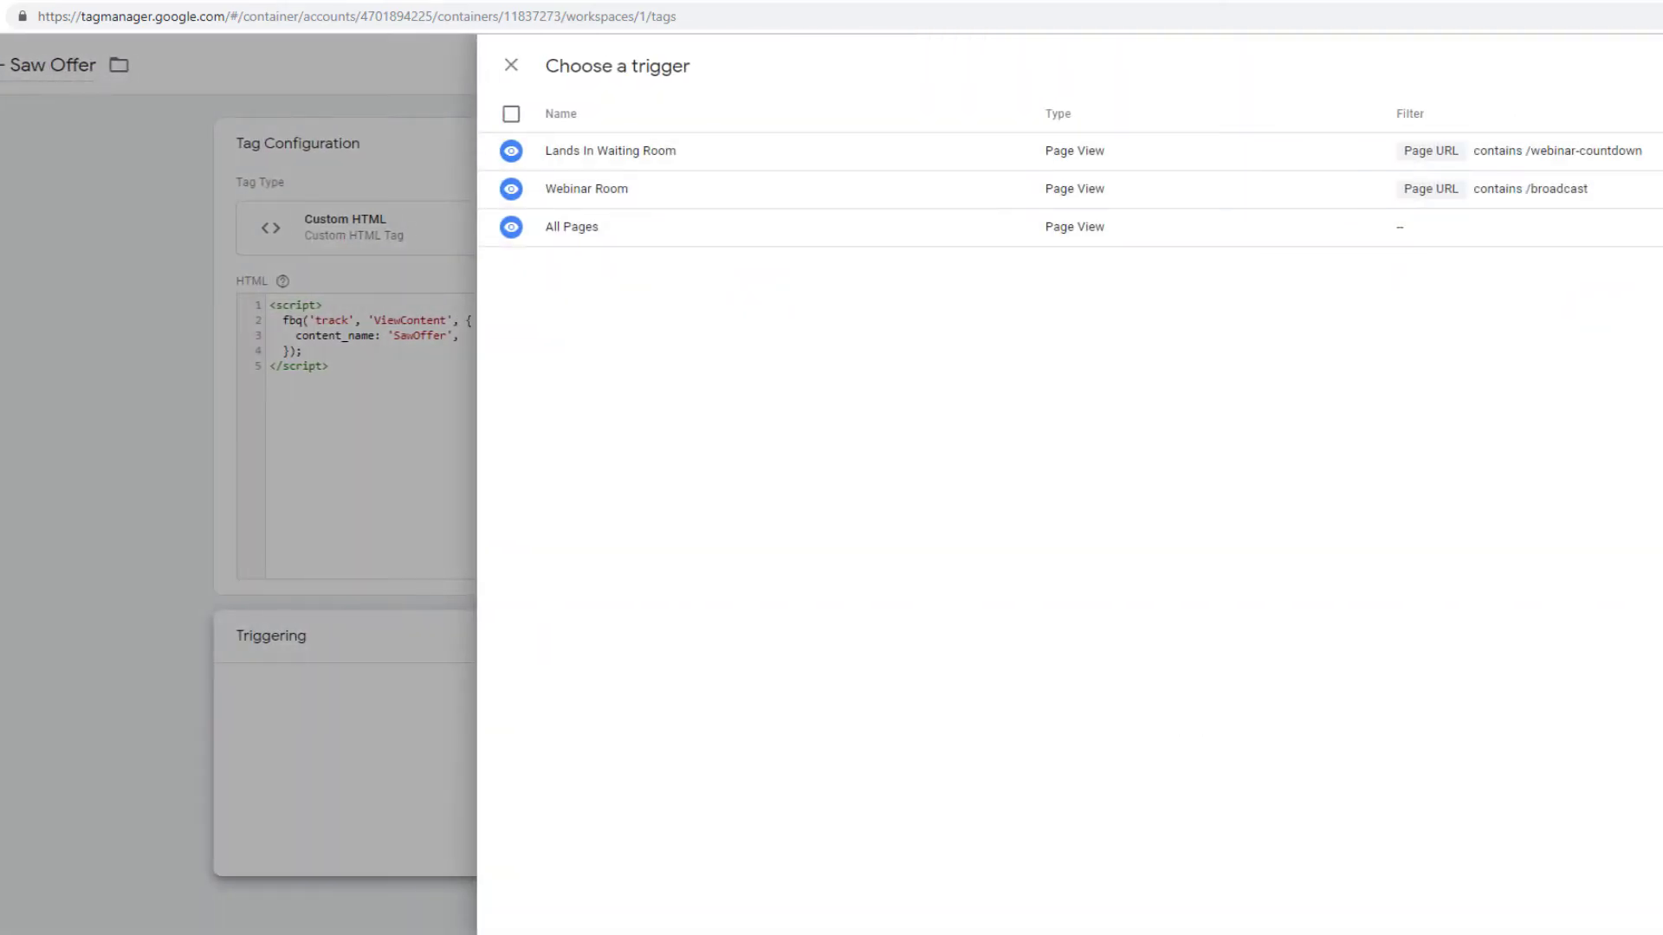
{"action": "left_click", "coordinate": [1649, 65]}
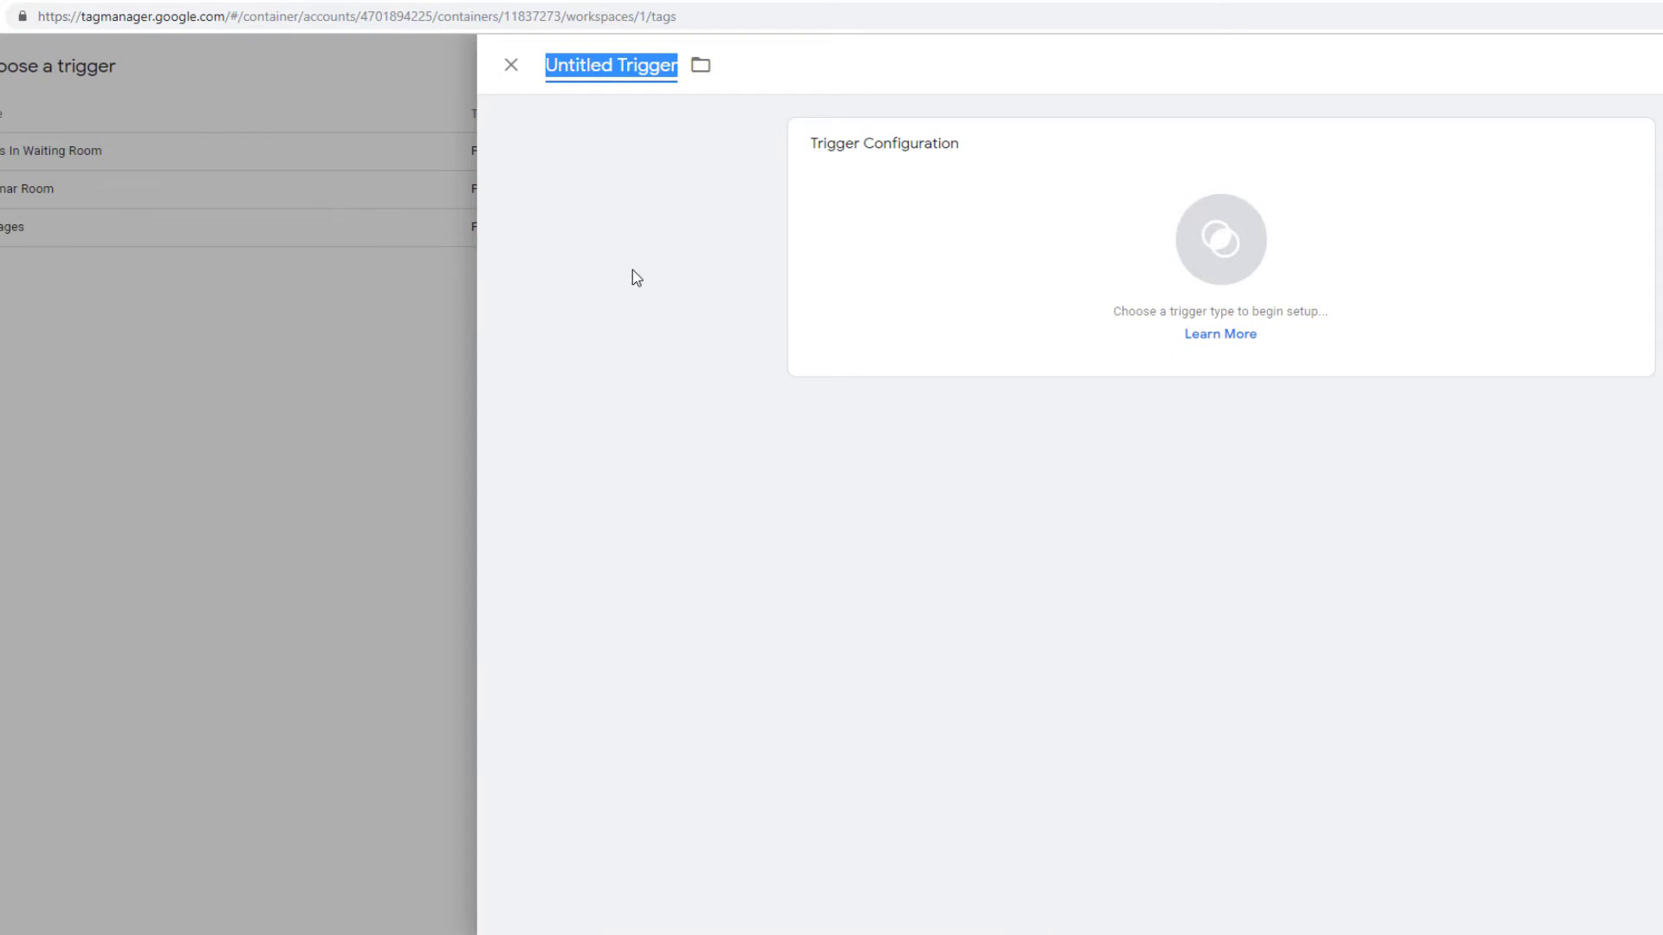
{"action": "type", "text": "Saw Offer"}
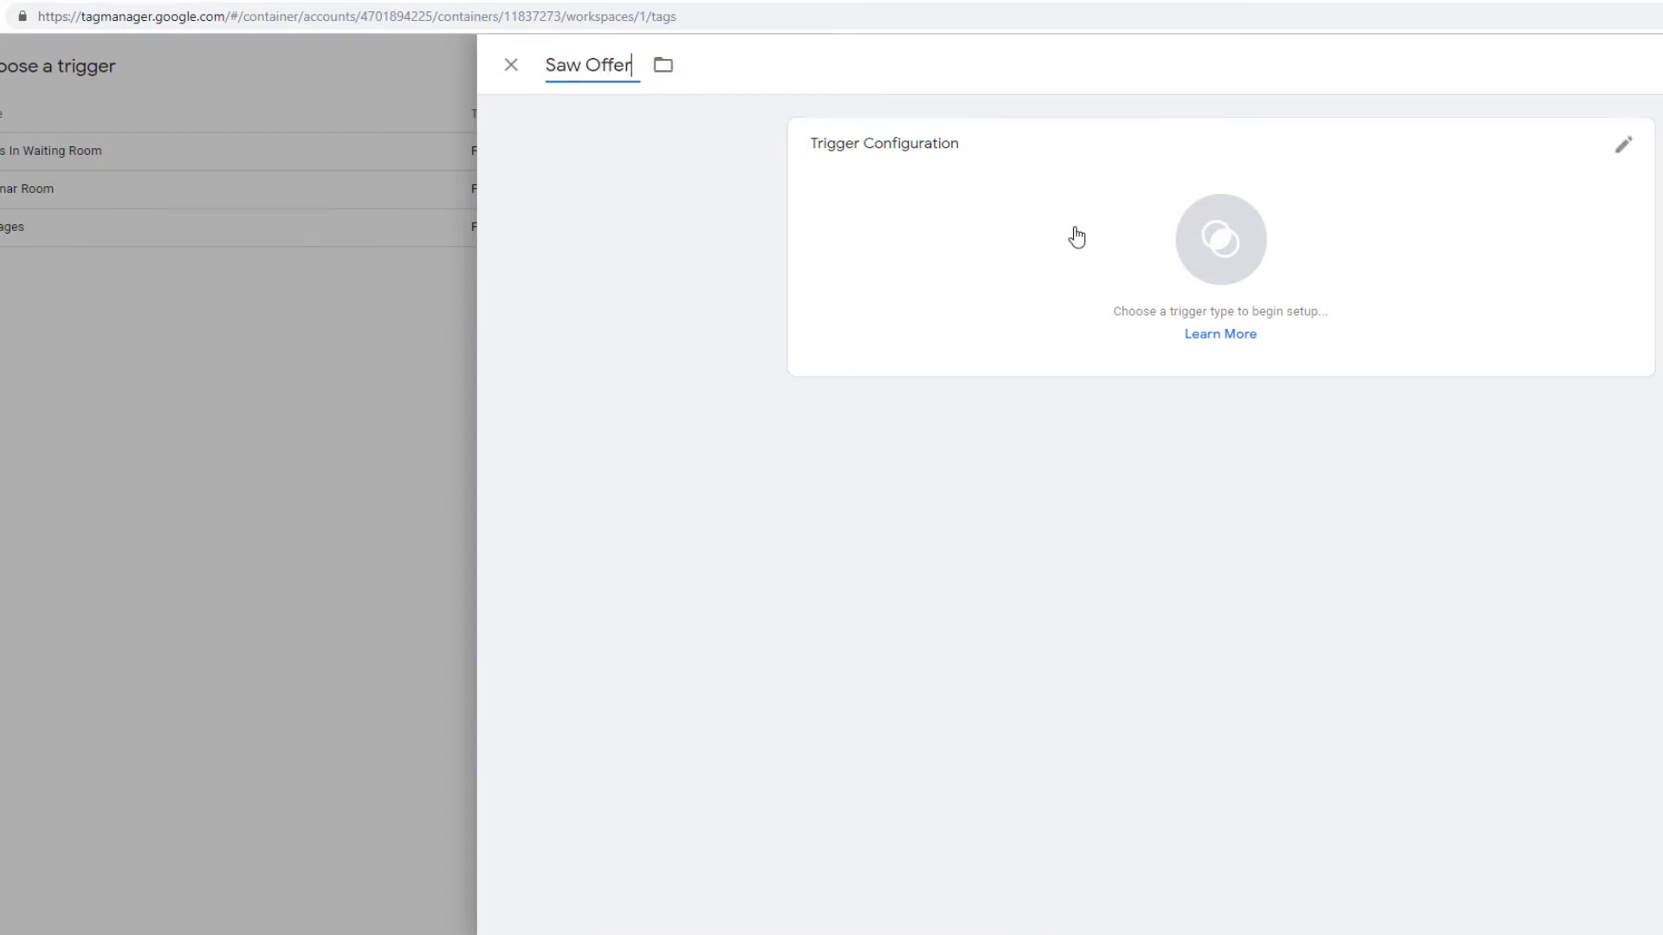
{"action": "left_click", "coordinate": [1077, 237]}
{"action": "left_click", "coordinate": [1440, 873]}
Step: Copy the 32-minute millisecond value from CalculateMe into the timer's interval as 1920000 without commas, and set the limit to 1
{"action": "left_click", "coordinate": [908, 407]}
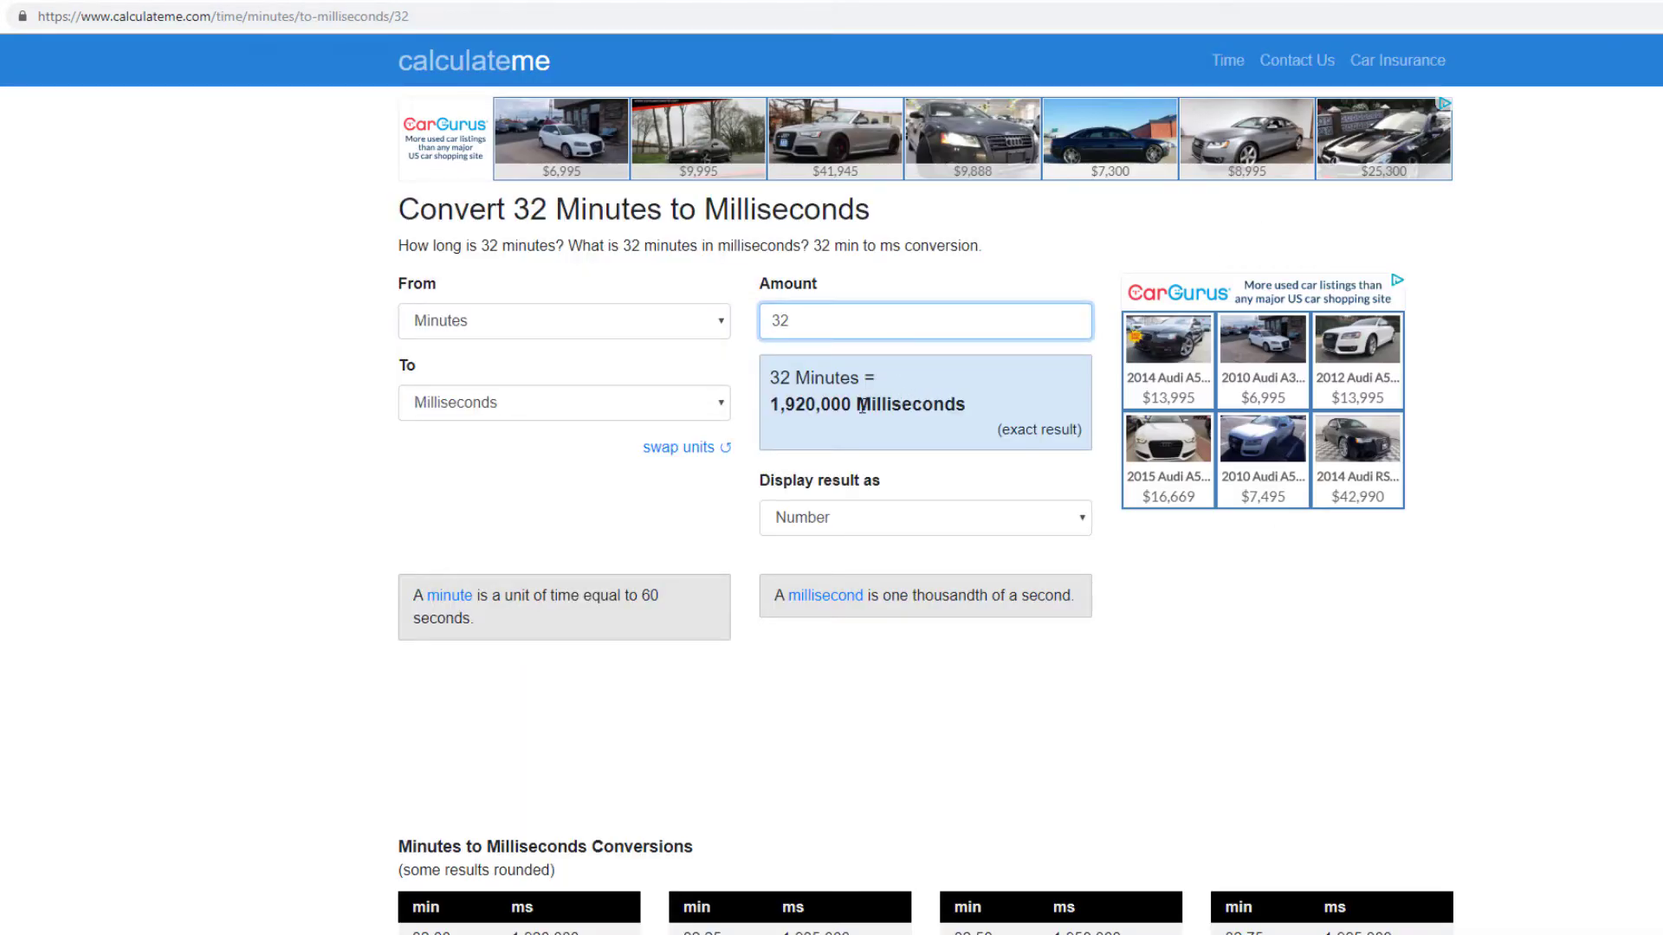
{"action": "left_click_drag", "start_coordinate": [847, 402], "coordinate": [770, 404]}
{"action": "right_click", "coordinate": [772, 400]}
{"action": "left_click", "coordinate": [799, 409]}
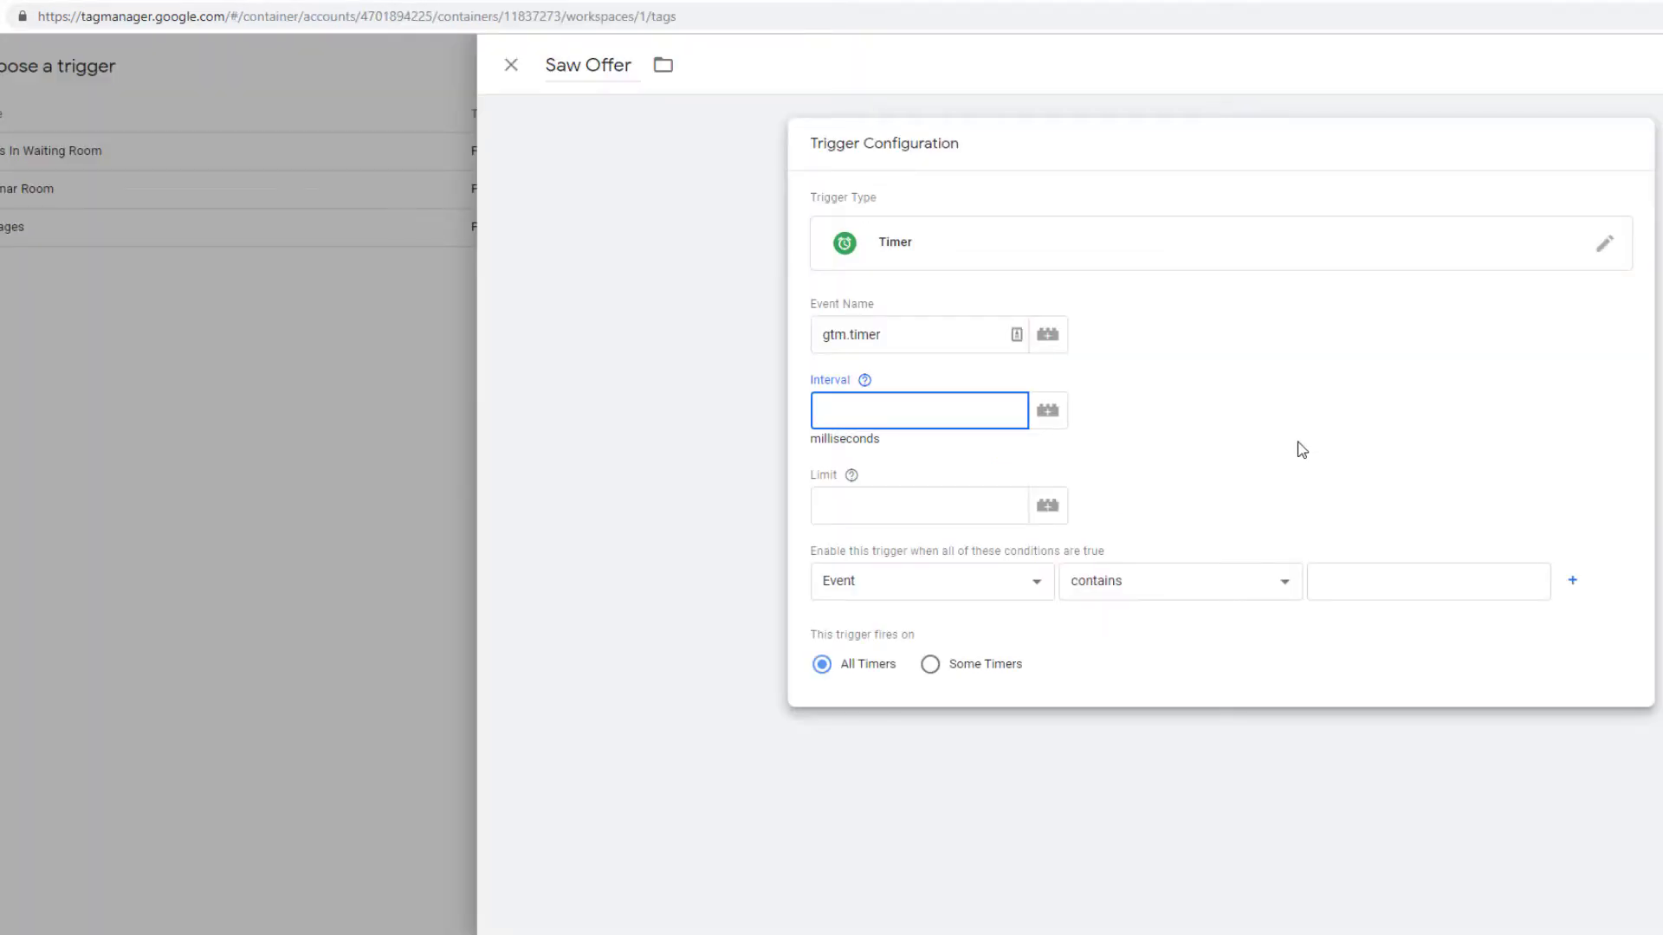
{"action": "key", "text": "ctrl+v"}
{"action": "left_click", "coordinate": [862, 411]}
{"action": "key", "text": "BackSpace"}
{"action": "left_click", "coordinate": [833, 412]}
{"action": "key", "text": "BackSpace"}
{"action": "left_click", "coordinate": [929, 511]}
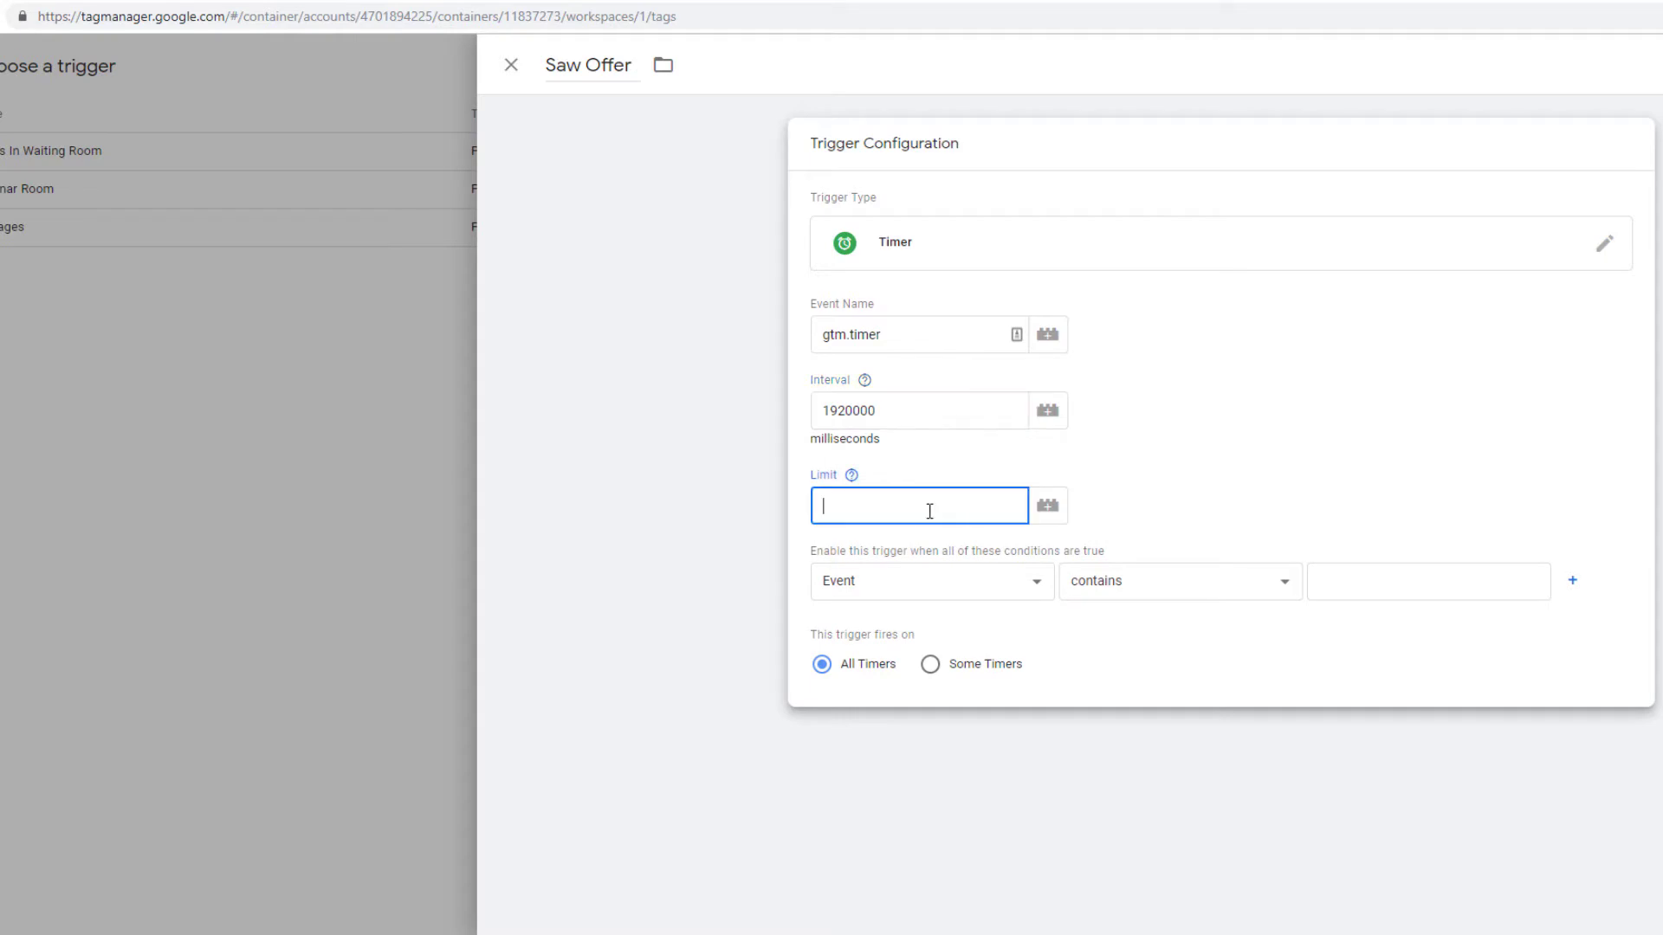
Step: Enable the Saw Offer timer only when Page URL contains /broadcast, and save the trigger and tag
{"action": "left_click", "coordinate": [943, 595]}
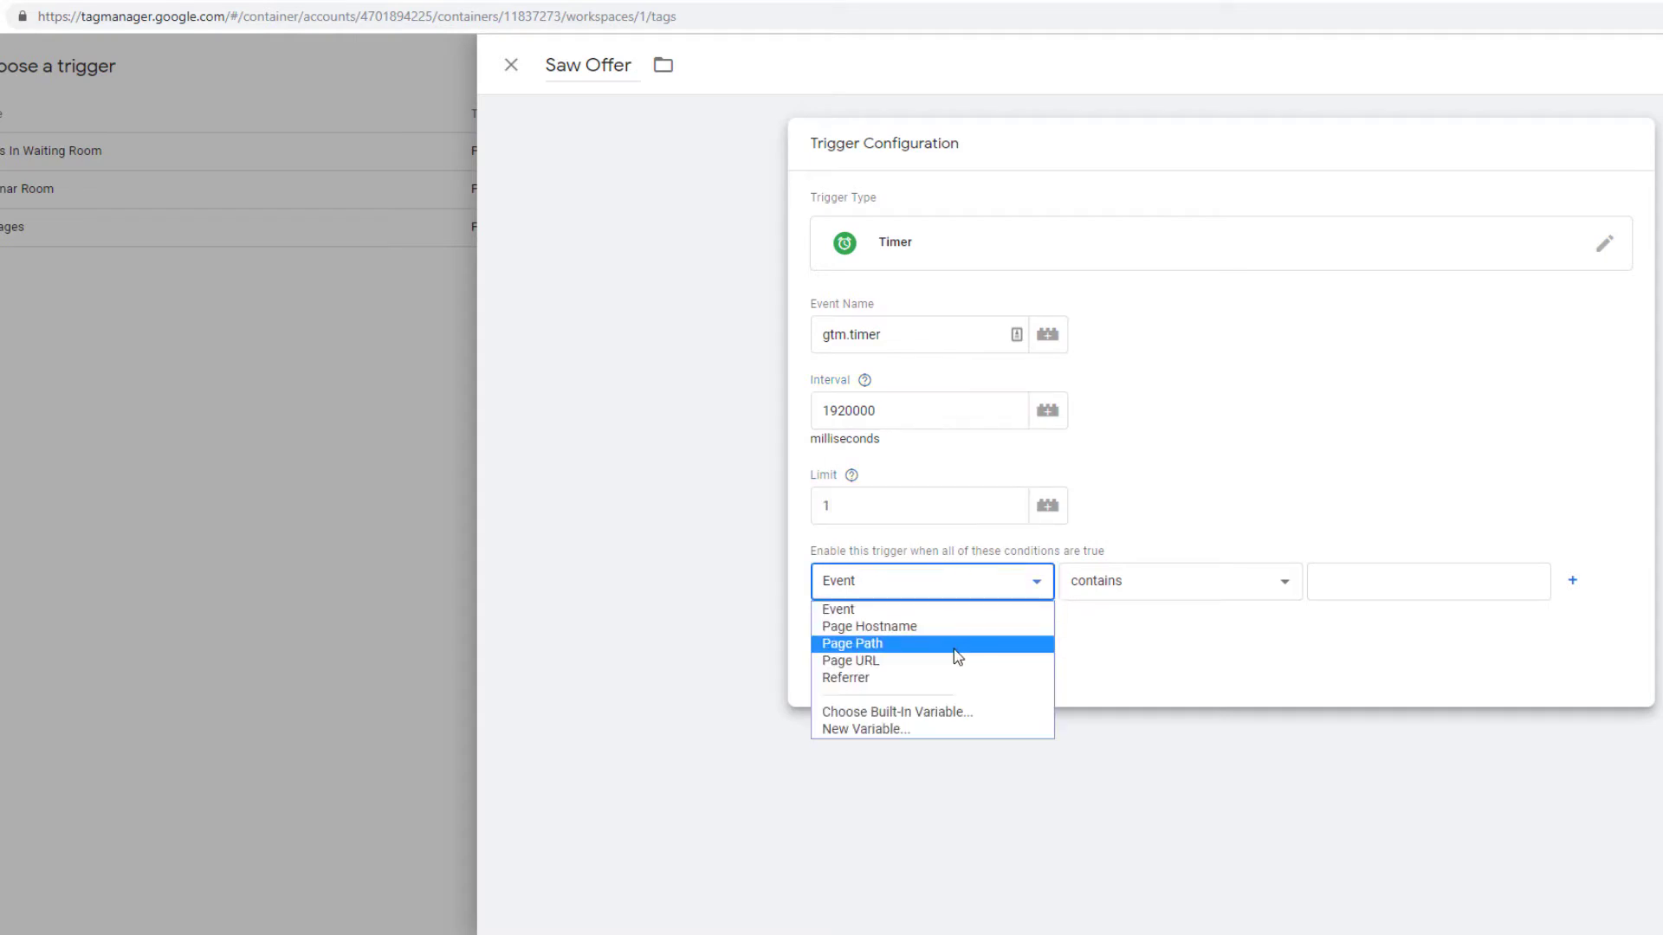
{"action": "left_click", "coordinate": [895, 660]}
{"action": "left_click", "coordinate": [1341, 581]}
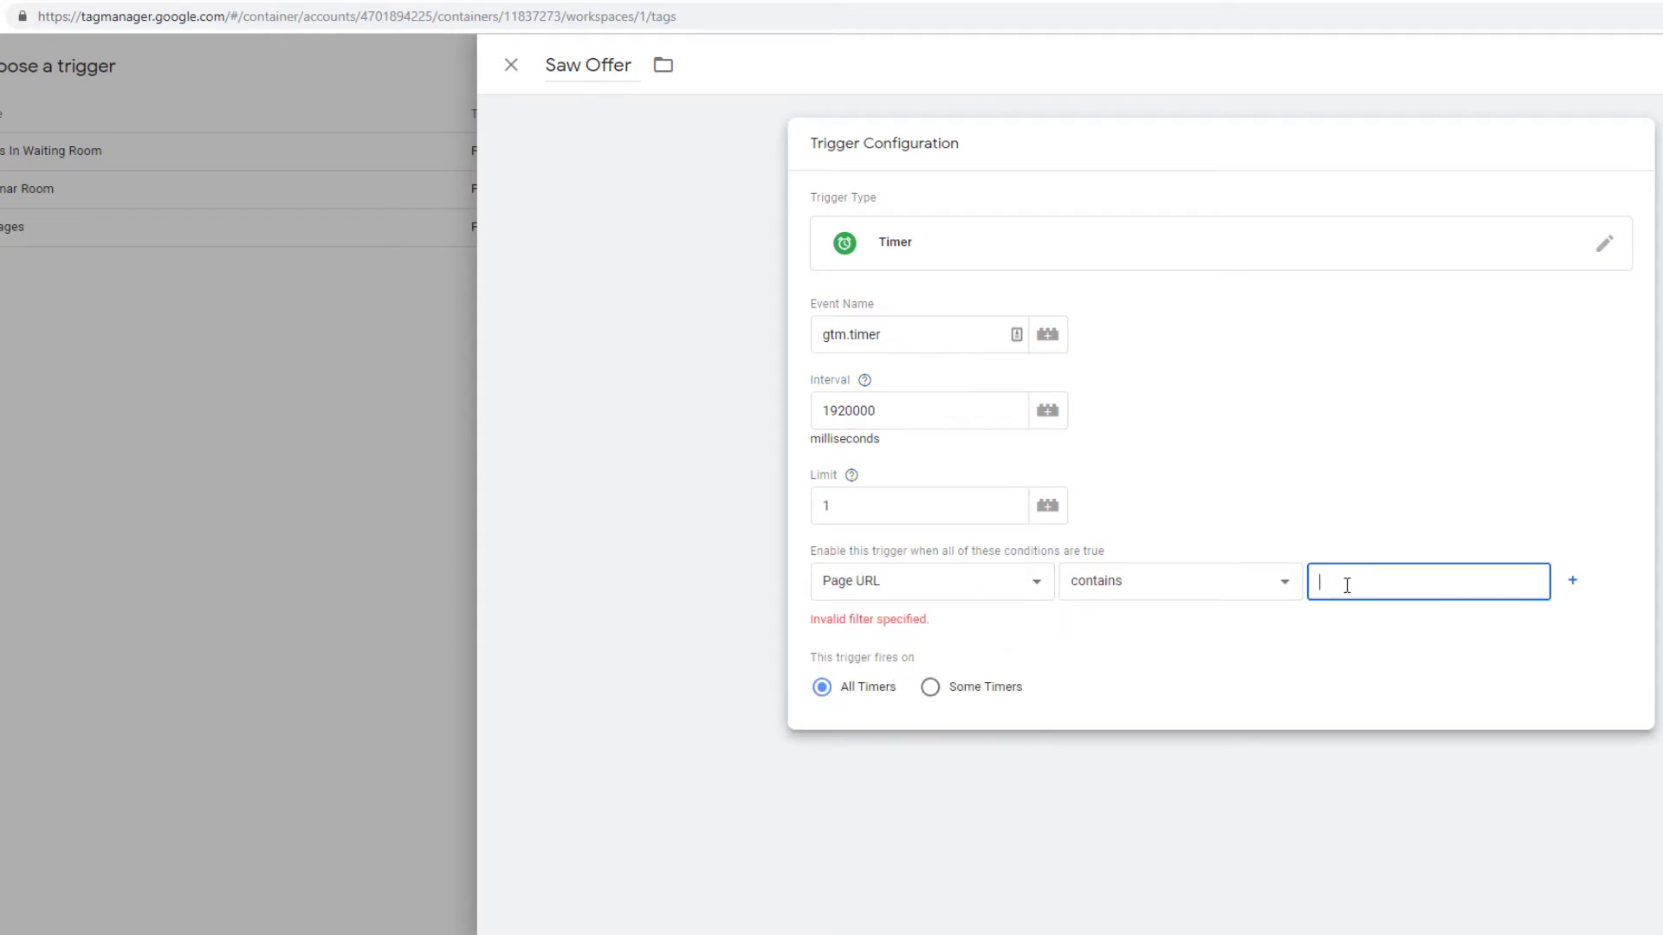
{"action": "type", "text": "/b"}
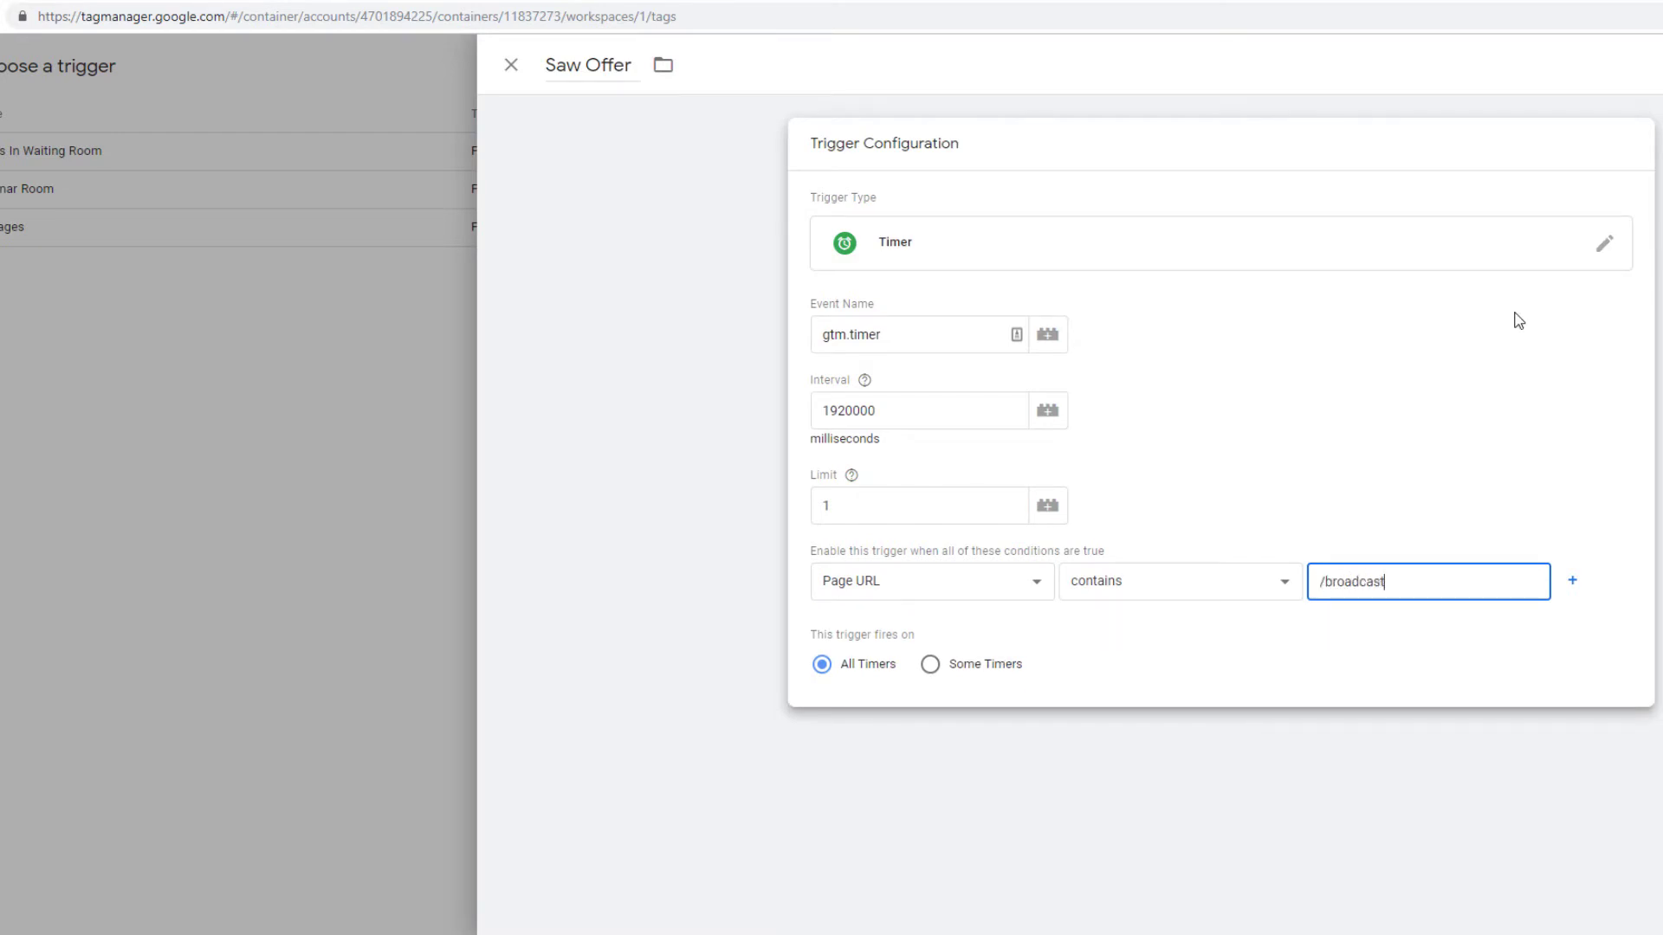
{"action": "type", "text": "roadcast"}
{"action": "key", "text": "Return"}
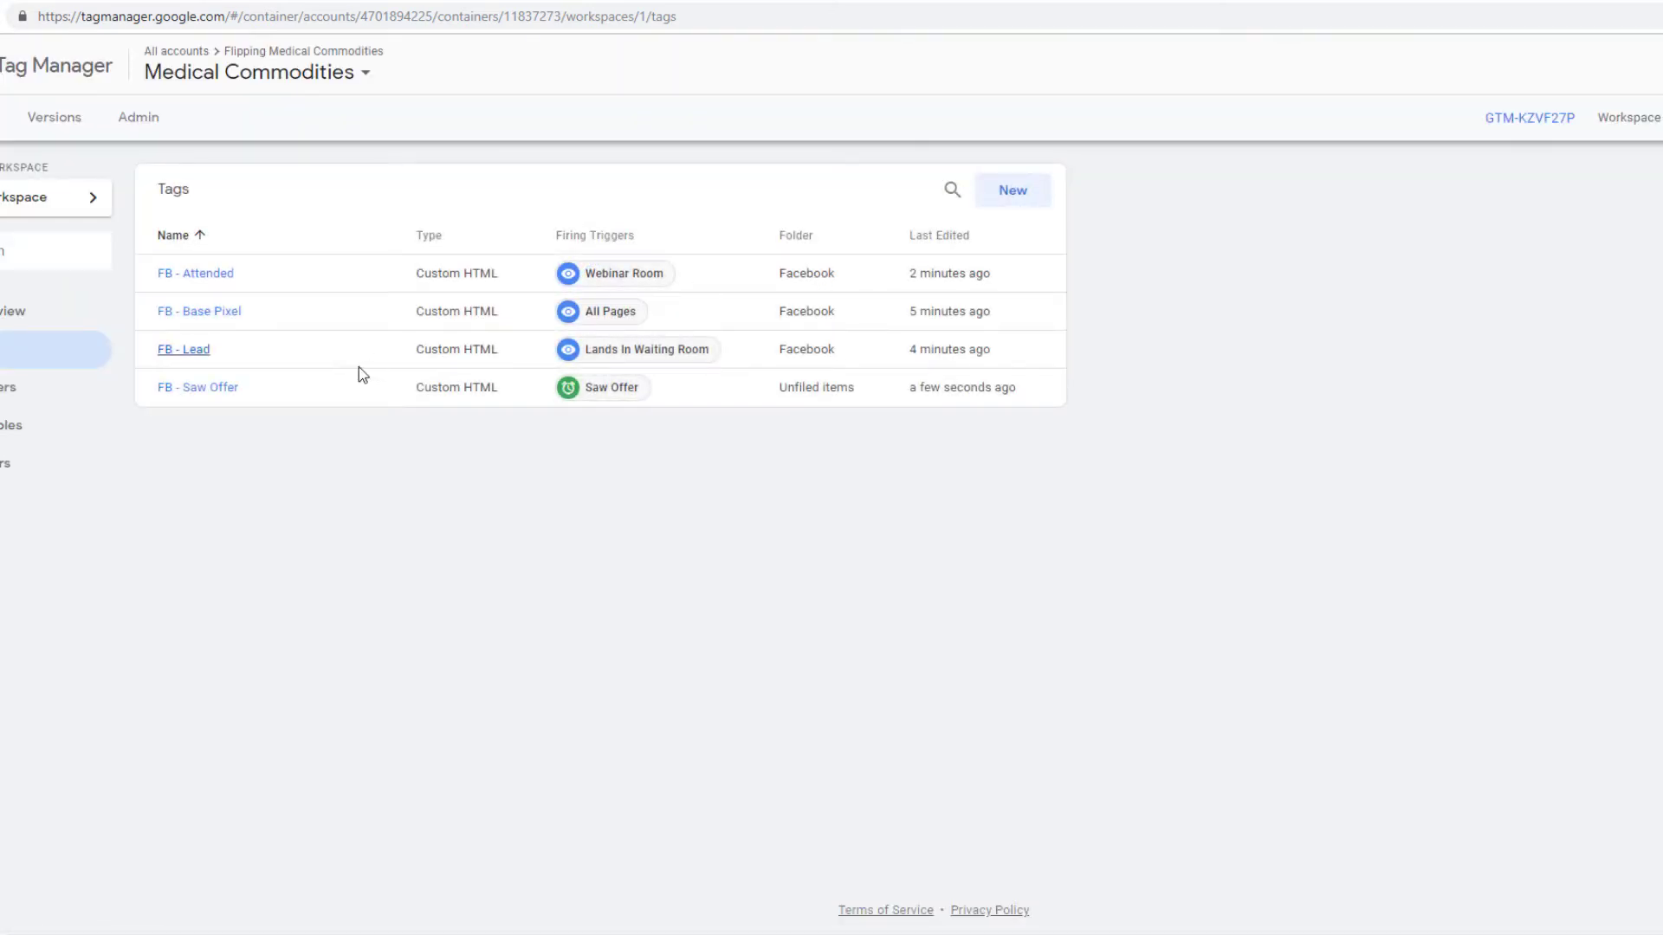
Step: Move the FB - Saw Offer tag into the Facebook folder and return to the tag list
{"action": "left_click", "coordinate": [210, 395]}
{"action": "left_click", "coordinate": [691, 64]}
{"action": "left_click", "coordinate": [753, 148]}
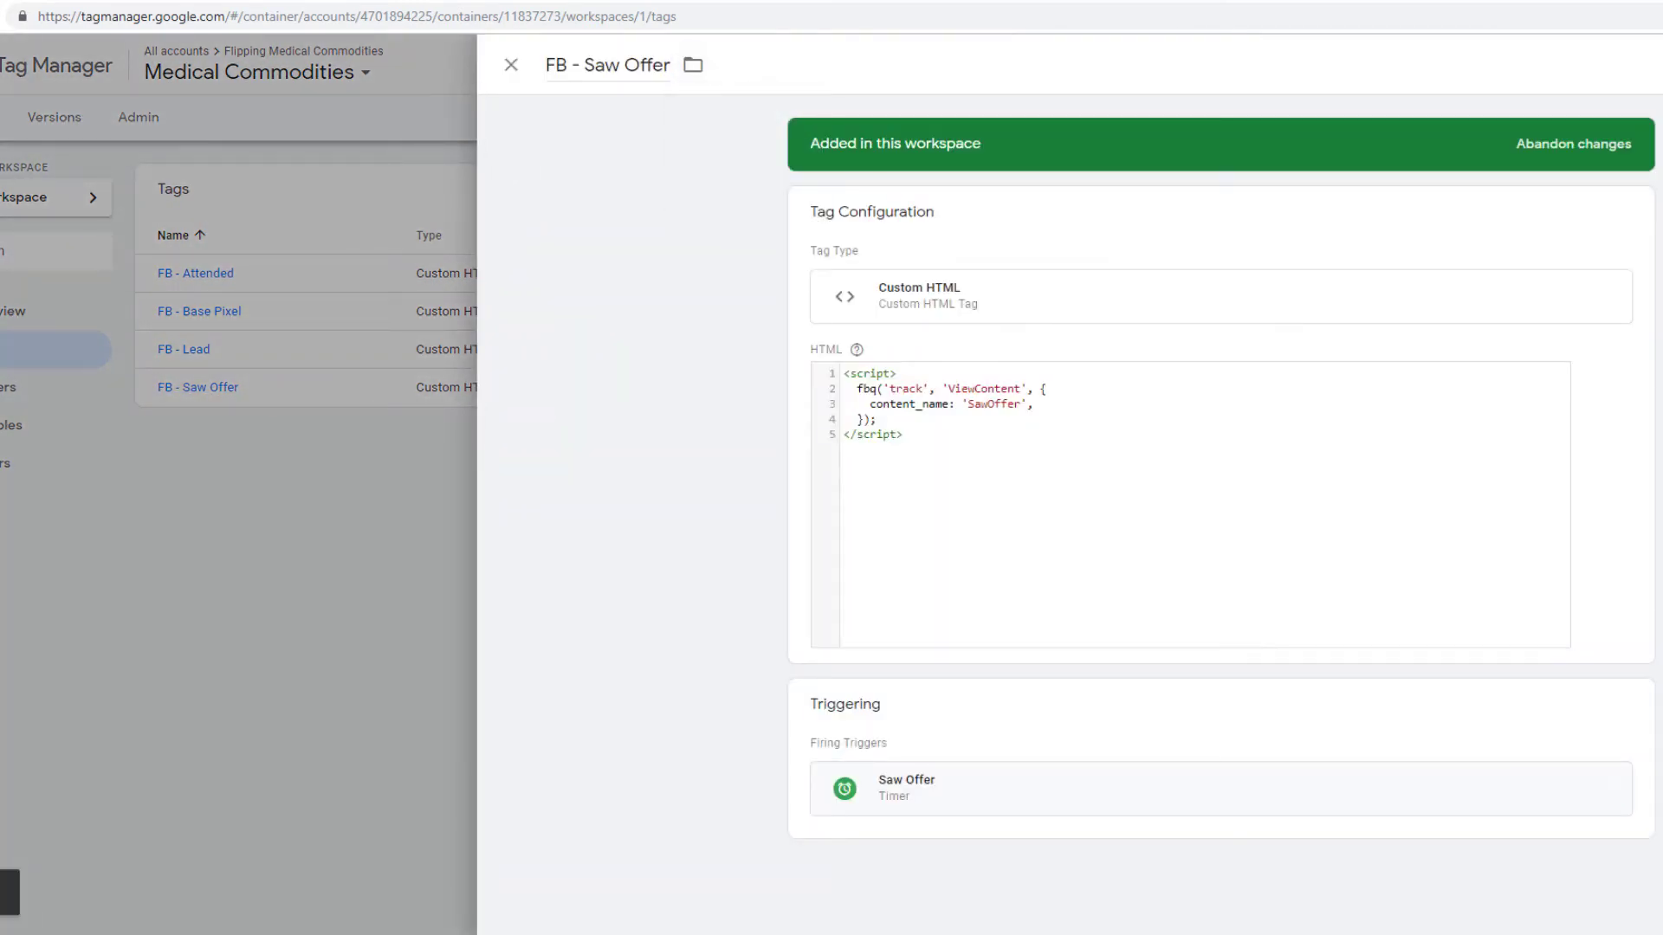
{"action": "key", "text": "Escape"}
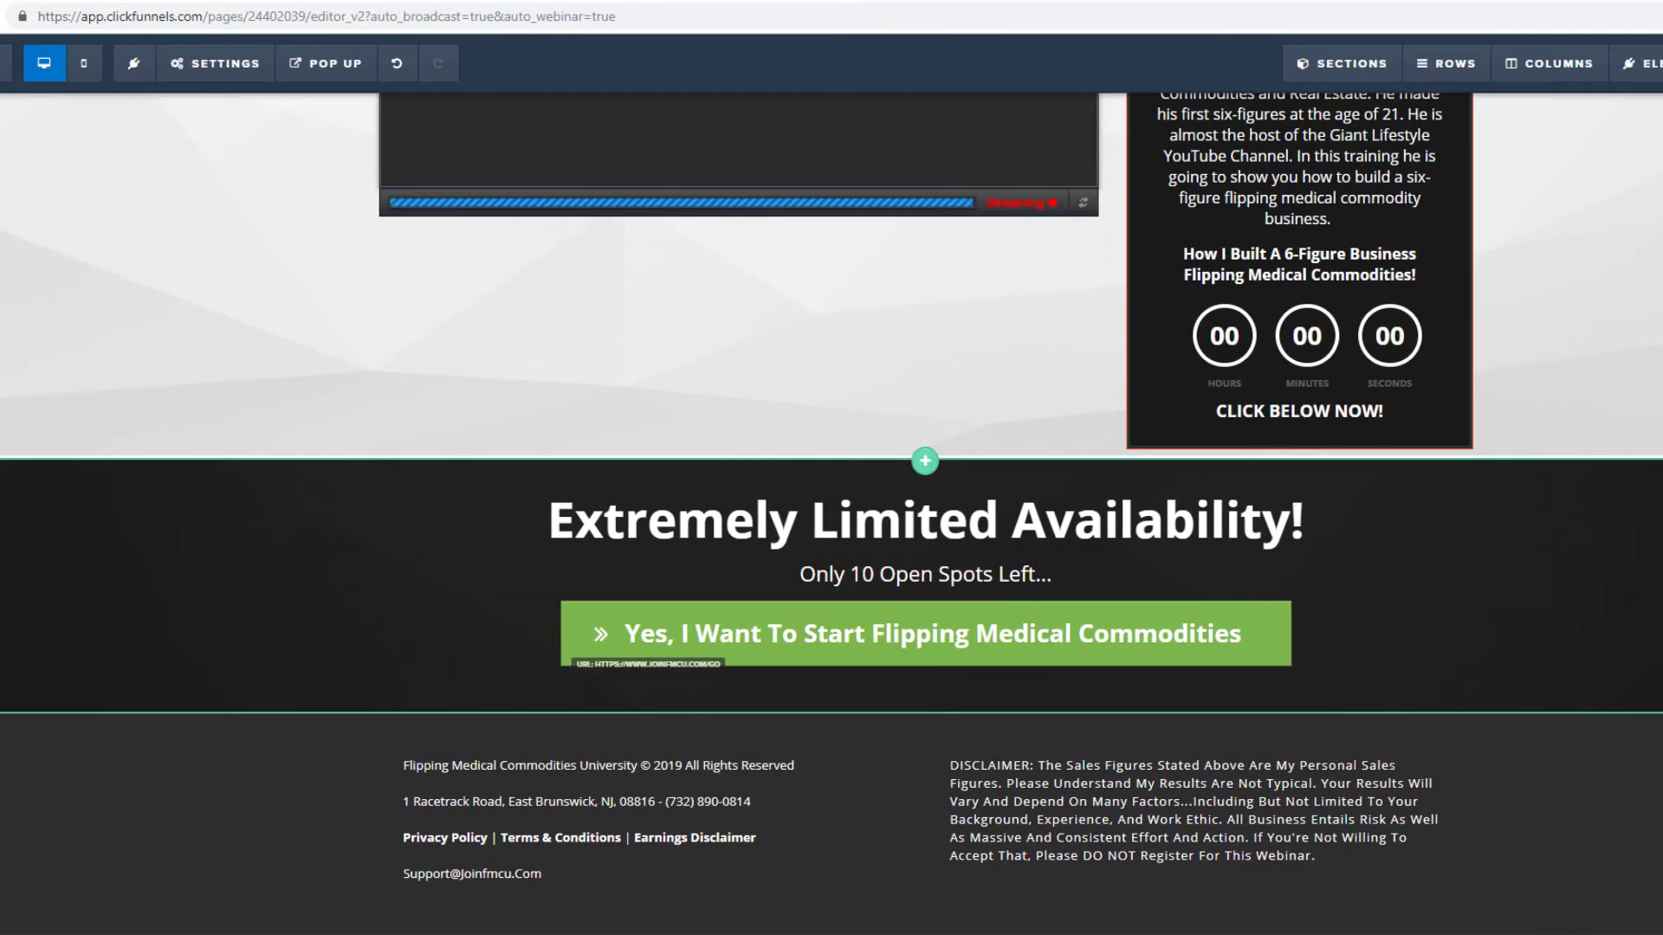
Step: Switch to ClickFunnels, leave the page editor without saving, open the Order Page New funnel step and check its live page URL
{"action": "key", "text": "alt+Left"}
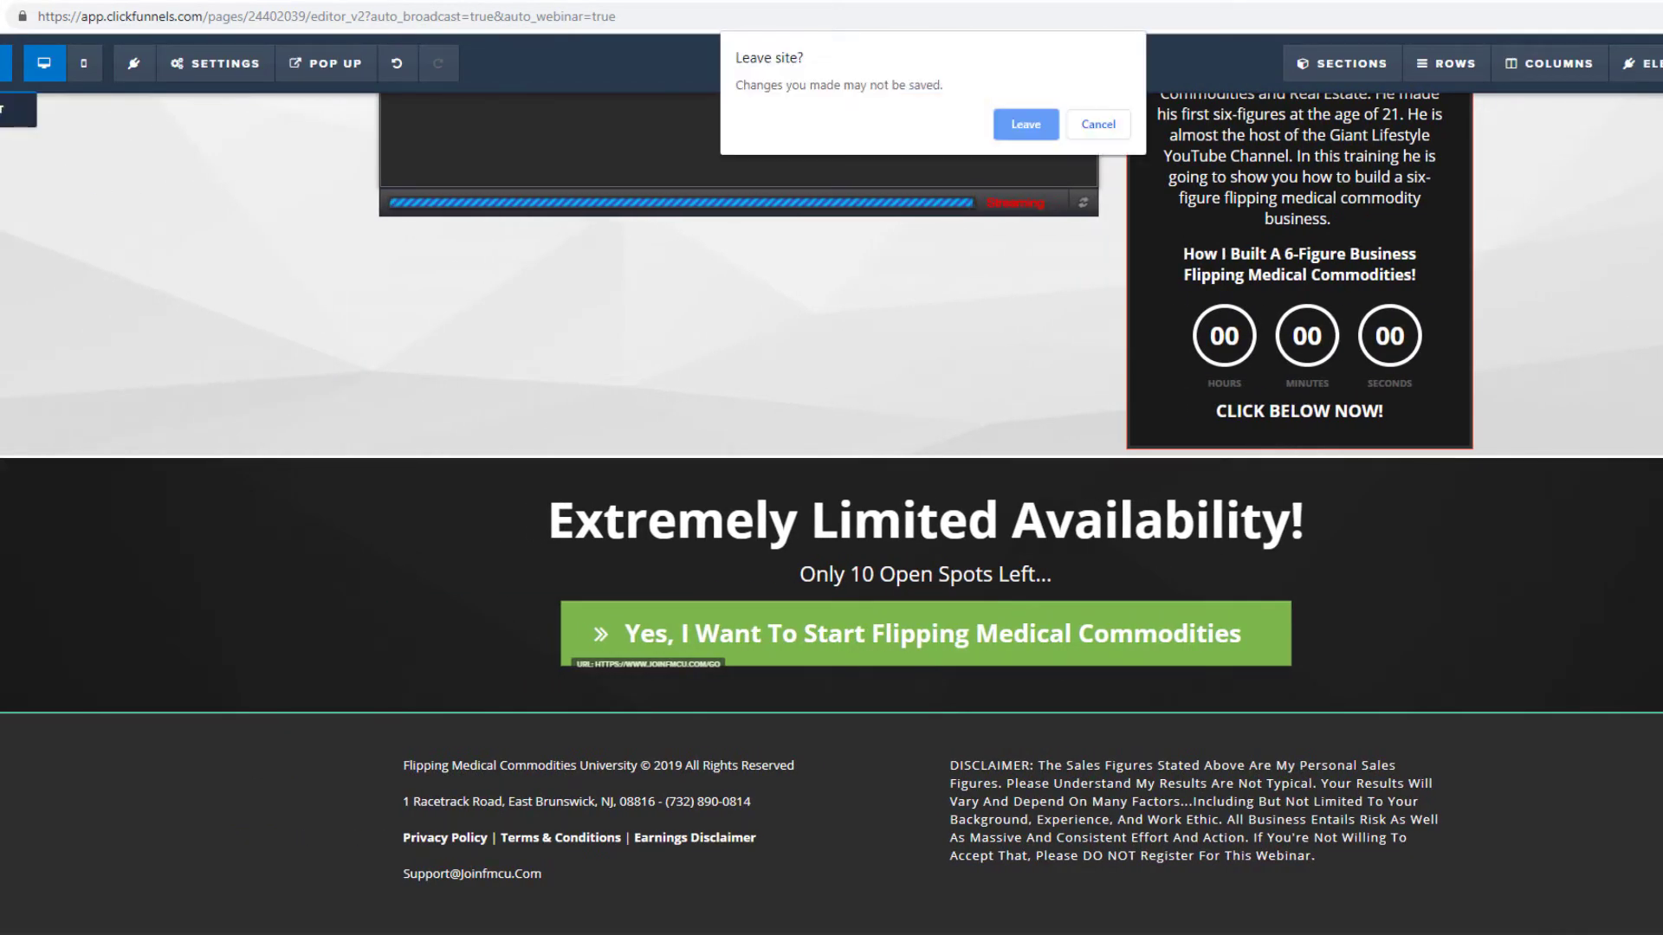
{"action": "left_click", "coordinate": [1028, 124]}
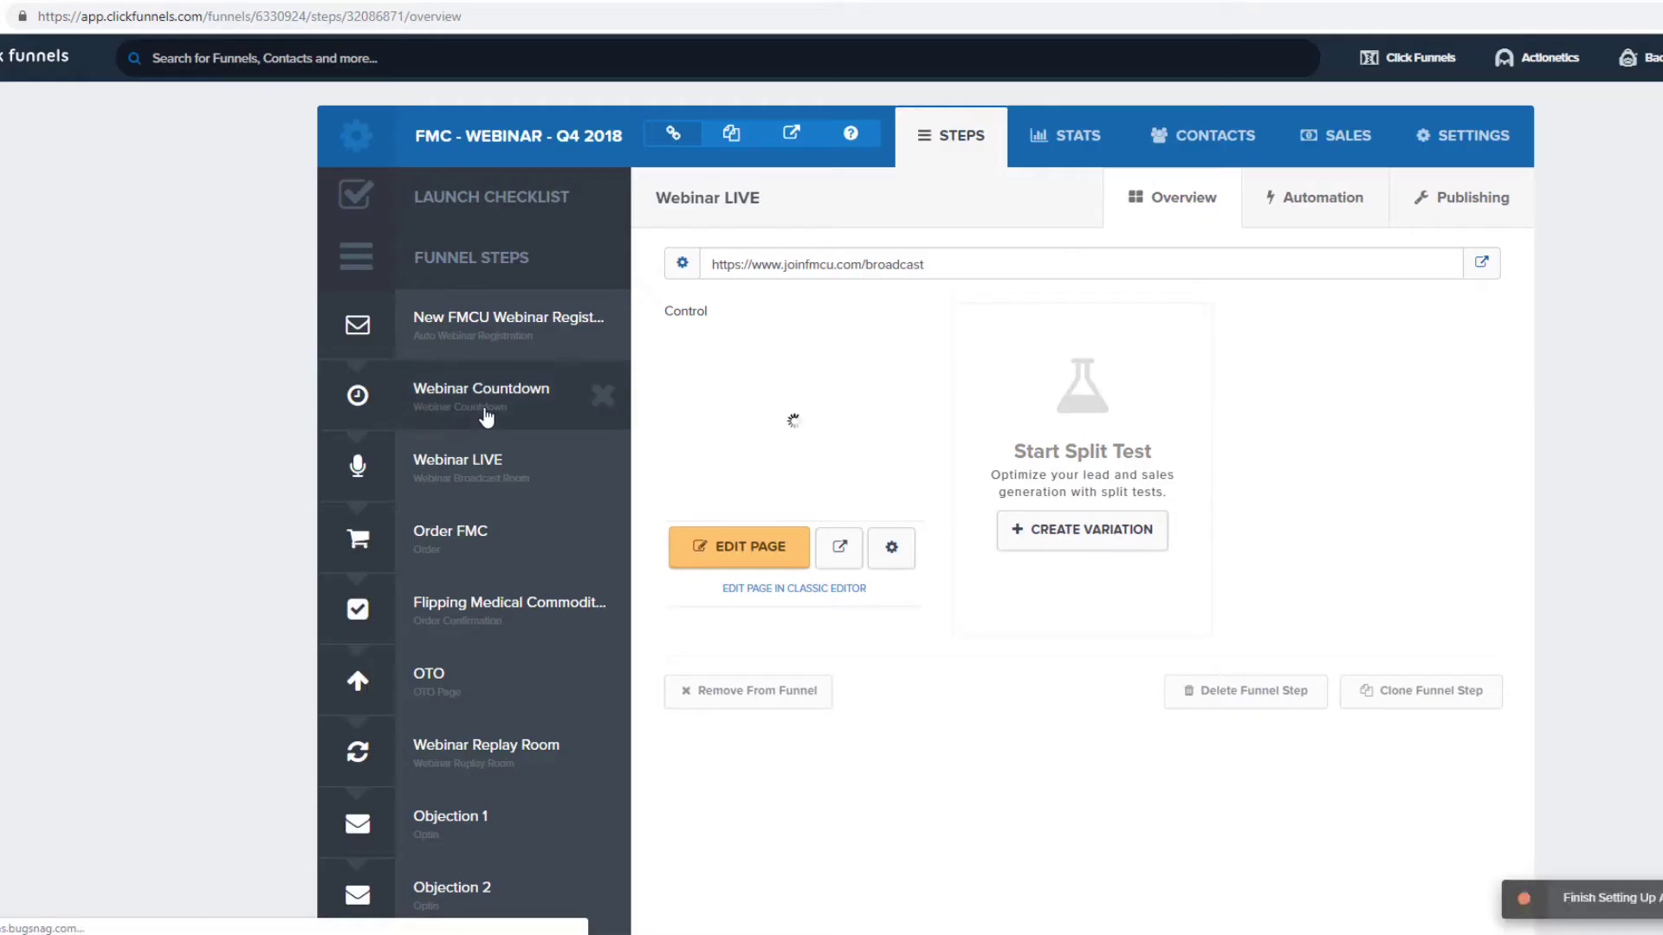
{"action": "left_click", "coordinate": [494, 543]}
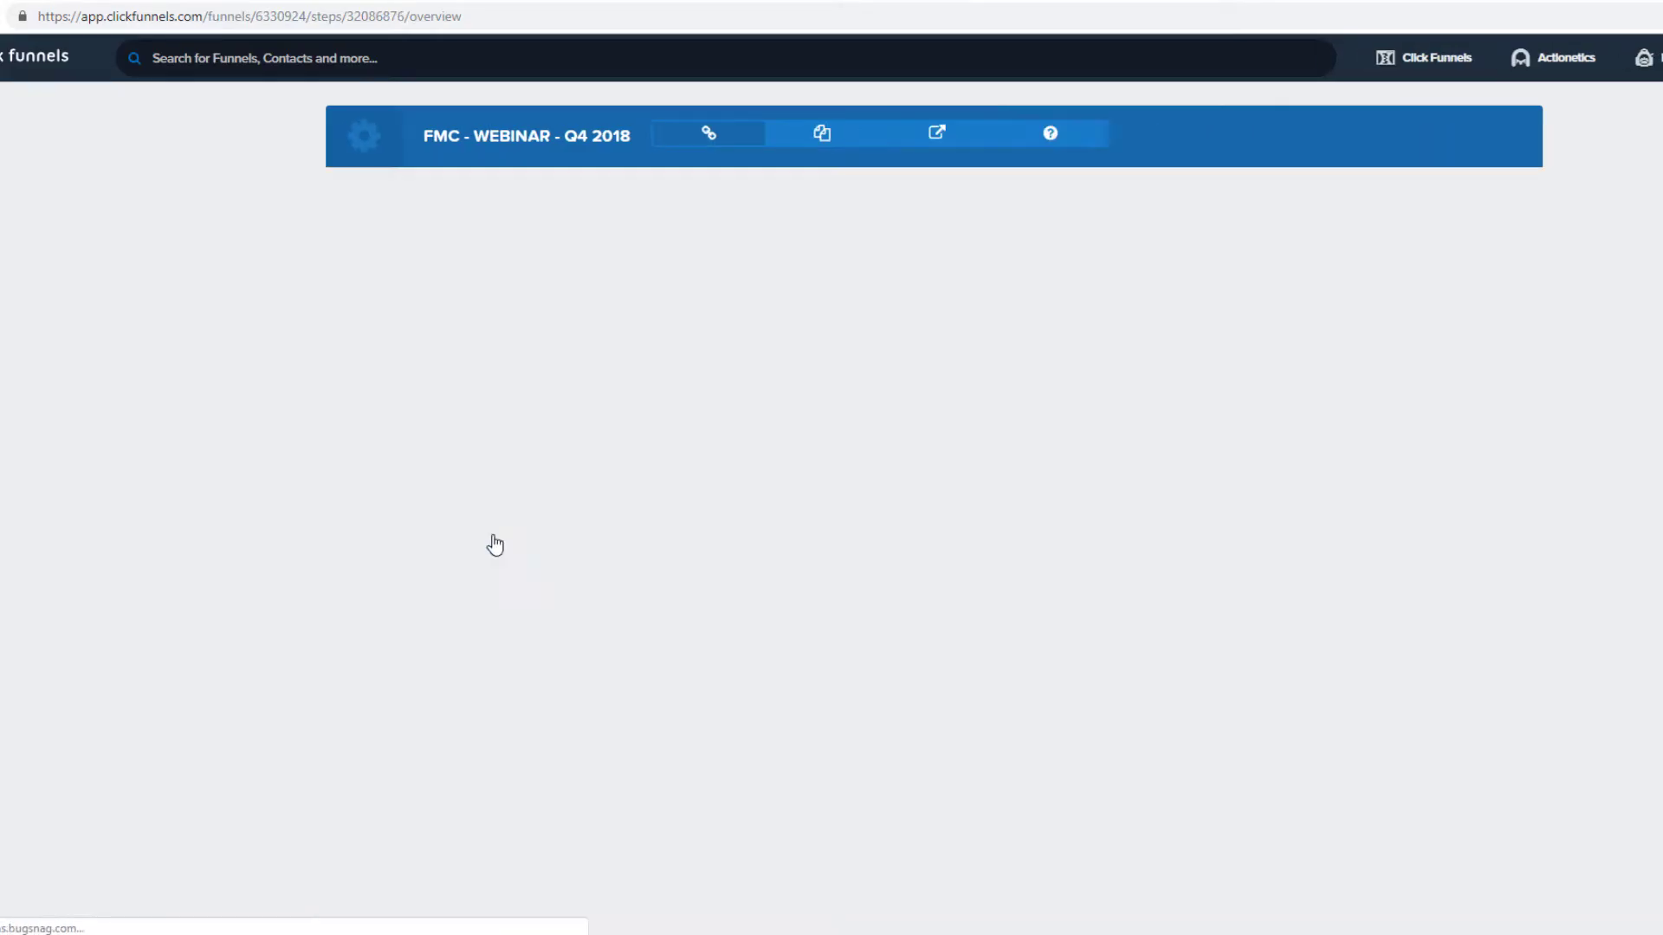
{"action": "scroll", "coordinate": [1310, 698], "scroll_direction": "down", "scroll_amount": 10}
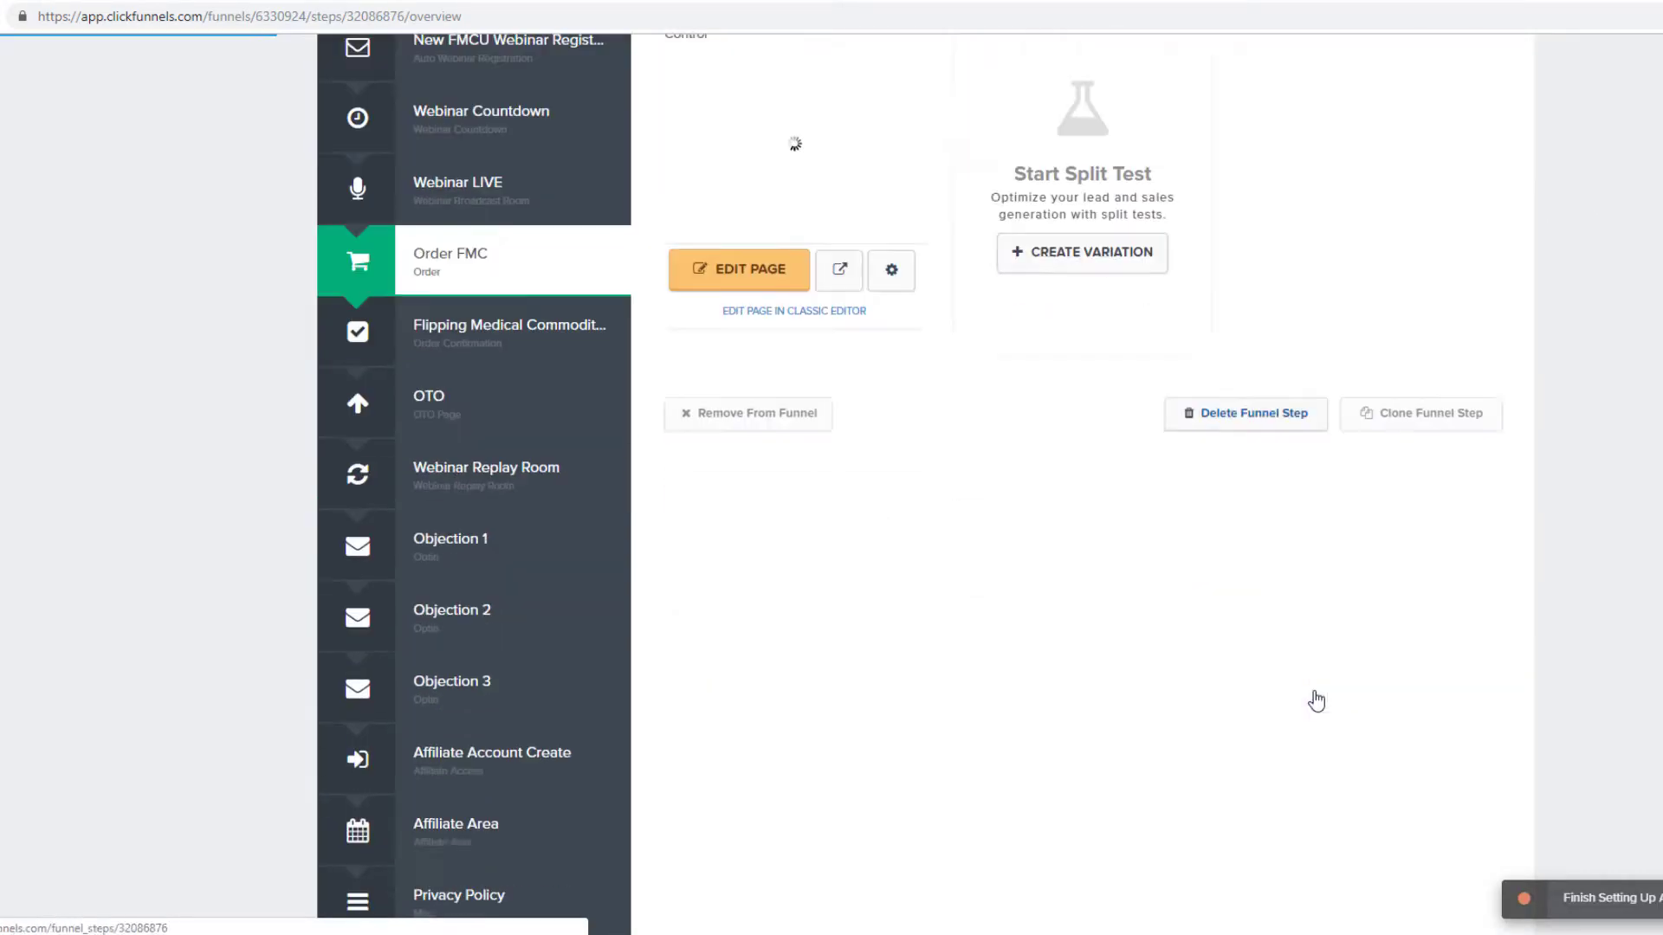
{"action": "left_click", "coordinate": [490, 668]}
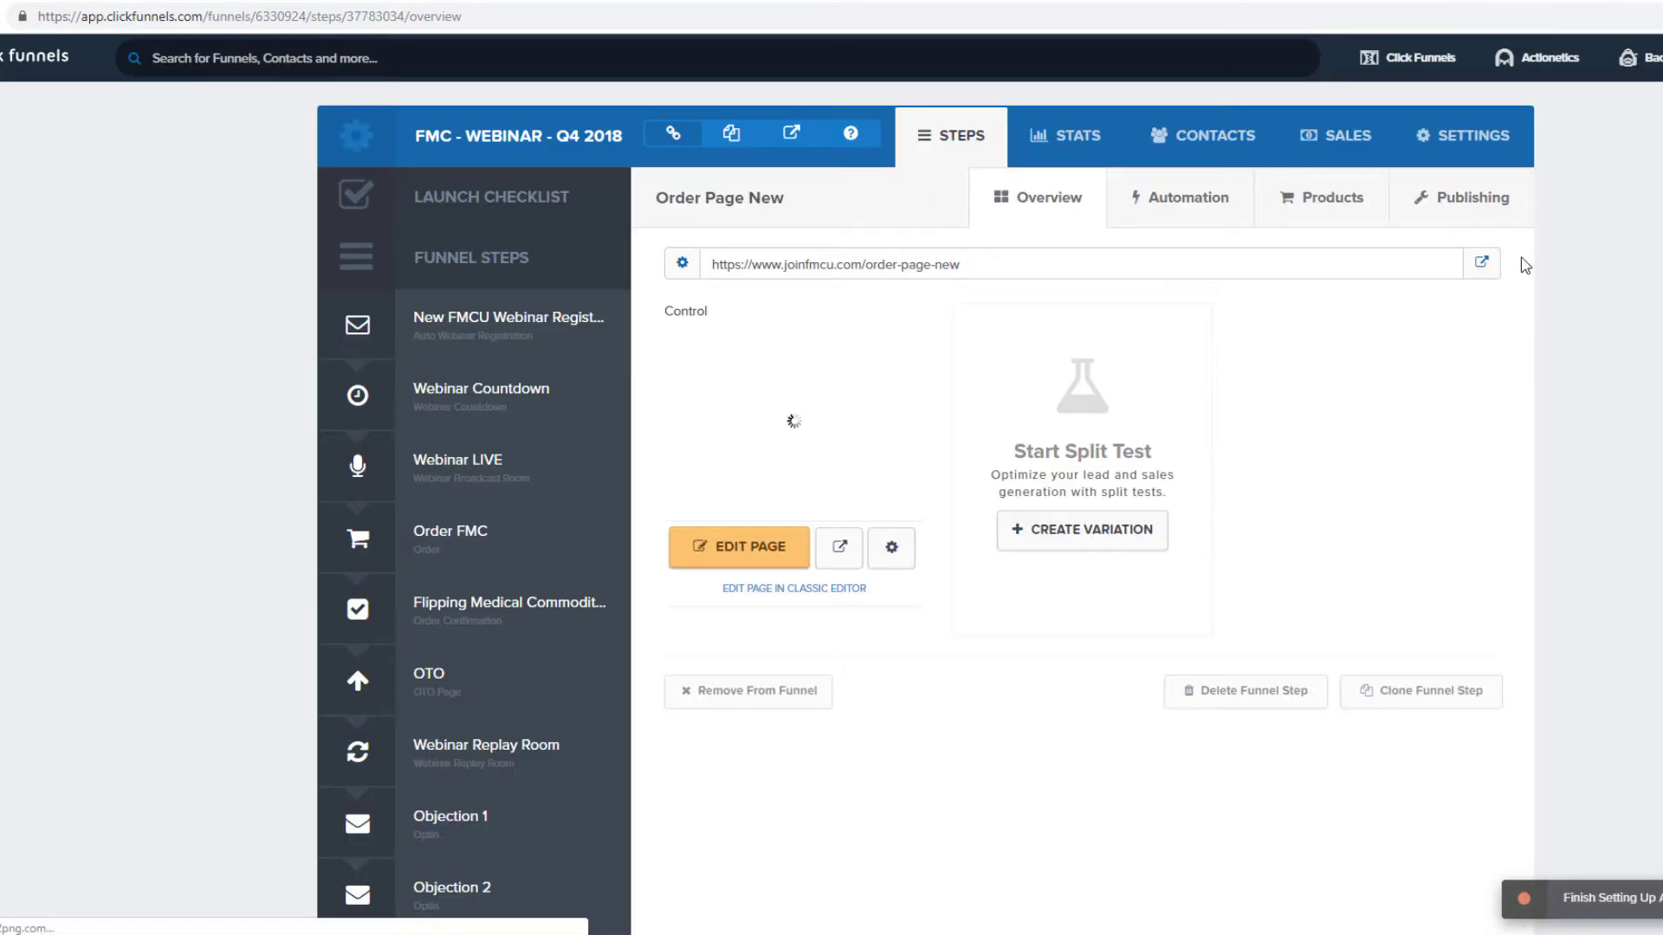
{"action": "left_click", "coordinate": [1481, 263]}
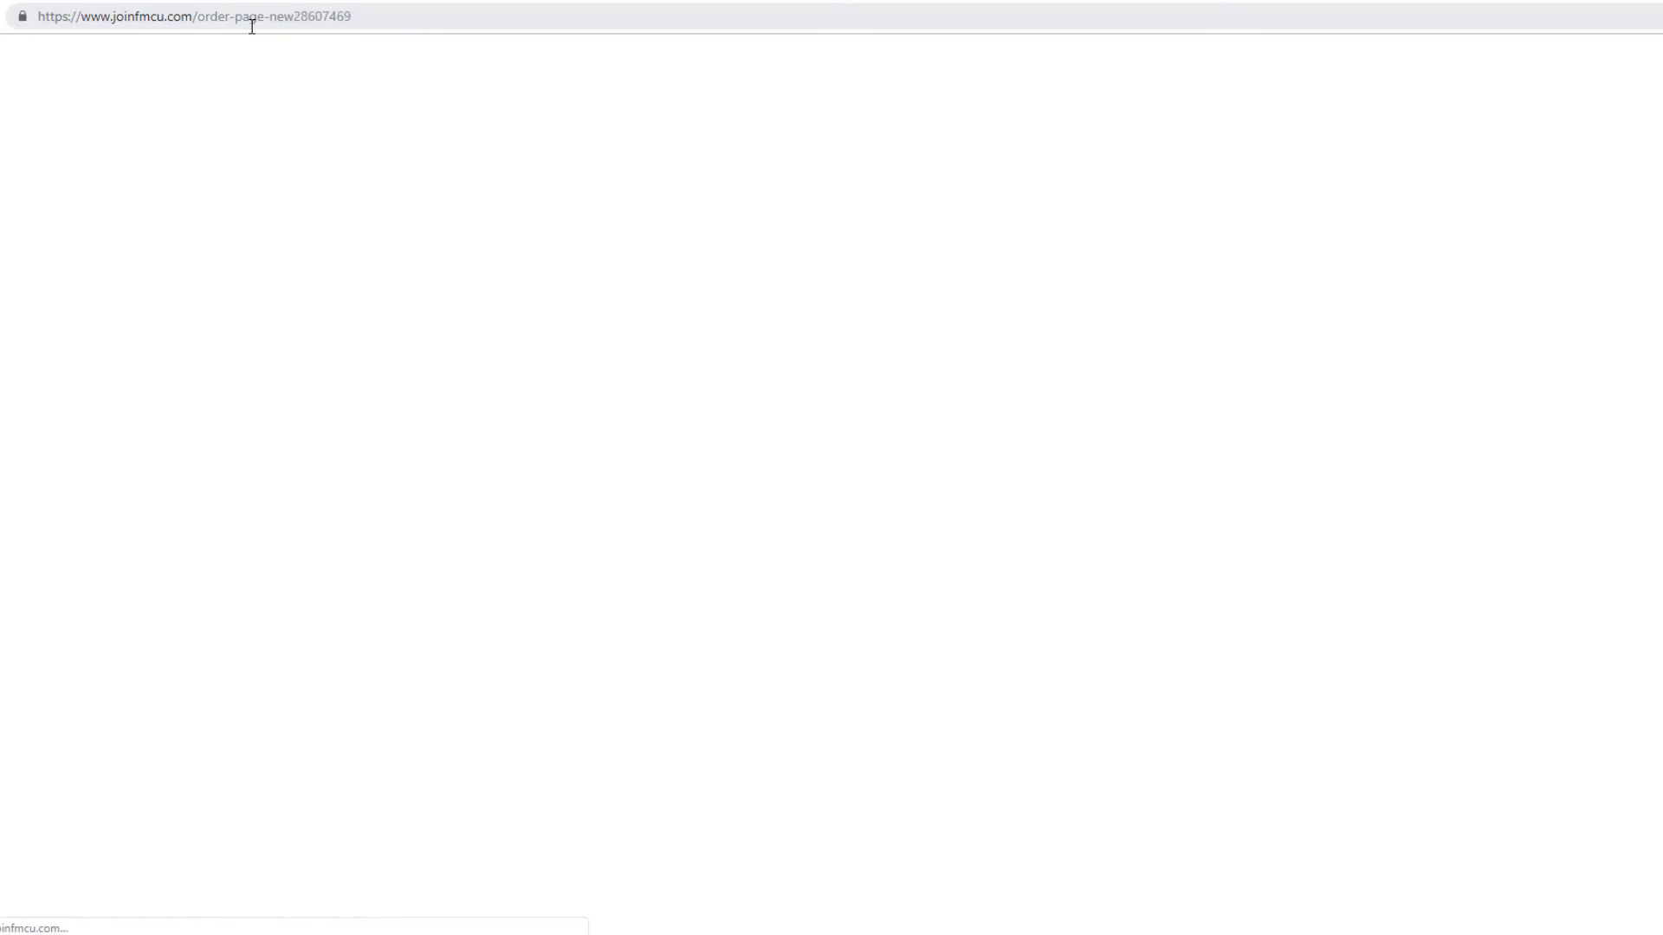
{"action": "key", "text": "ctrl+w"}
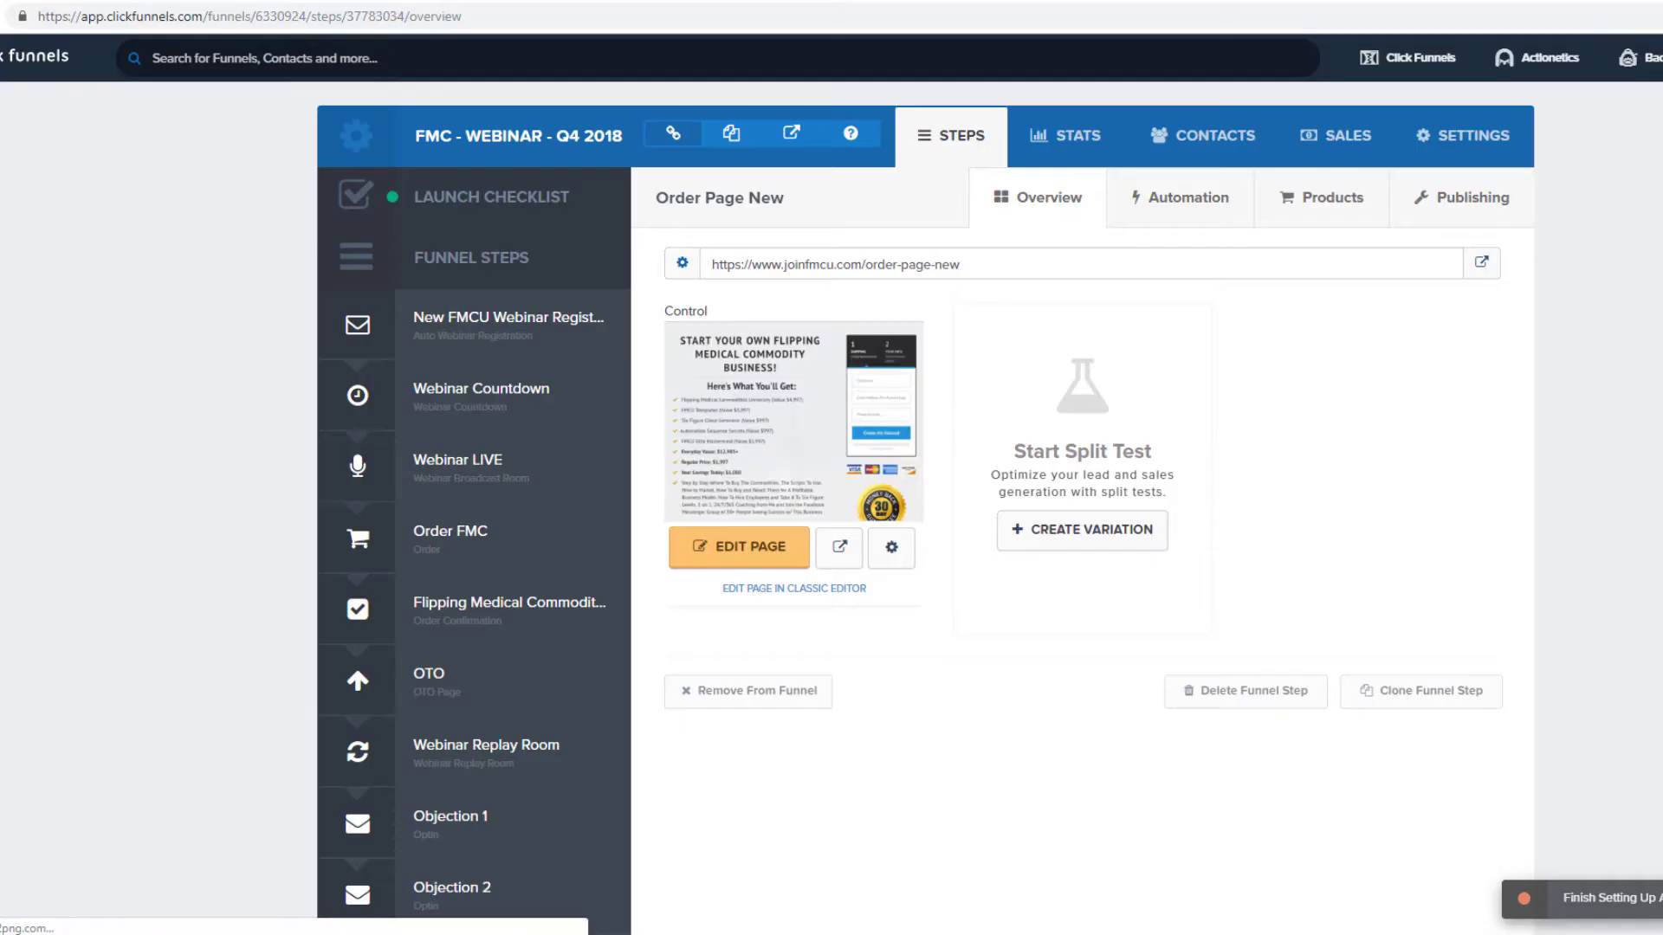
Step: Change the Order Page New funnel step's path to ordernew, copy that path and update the step
{"action": "left_click", "coordinate": [684, 264]}
{"action": "left_click_drag", "start_coordinate": [1356, 292], "coordinate": [1230, 297]}
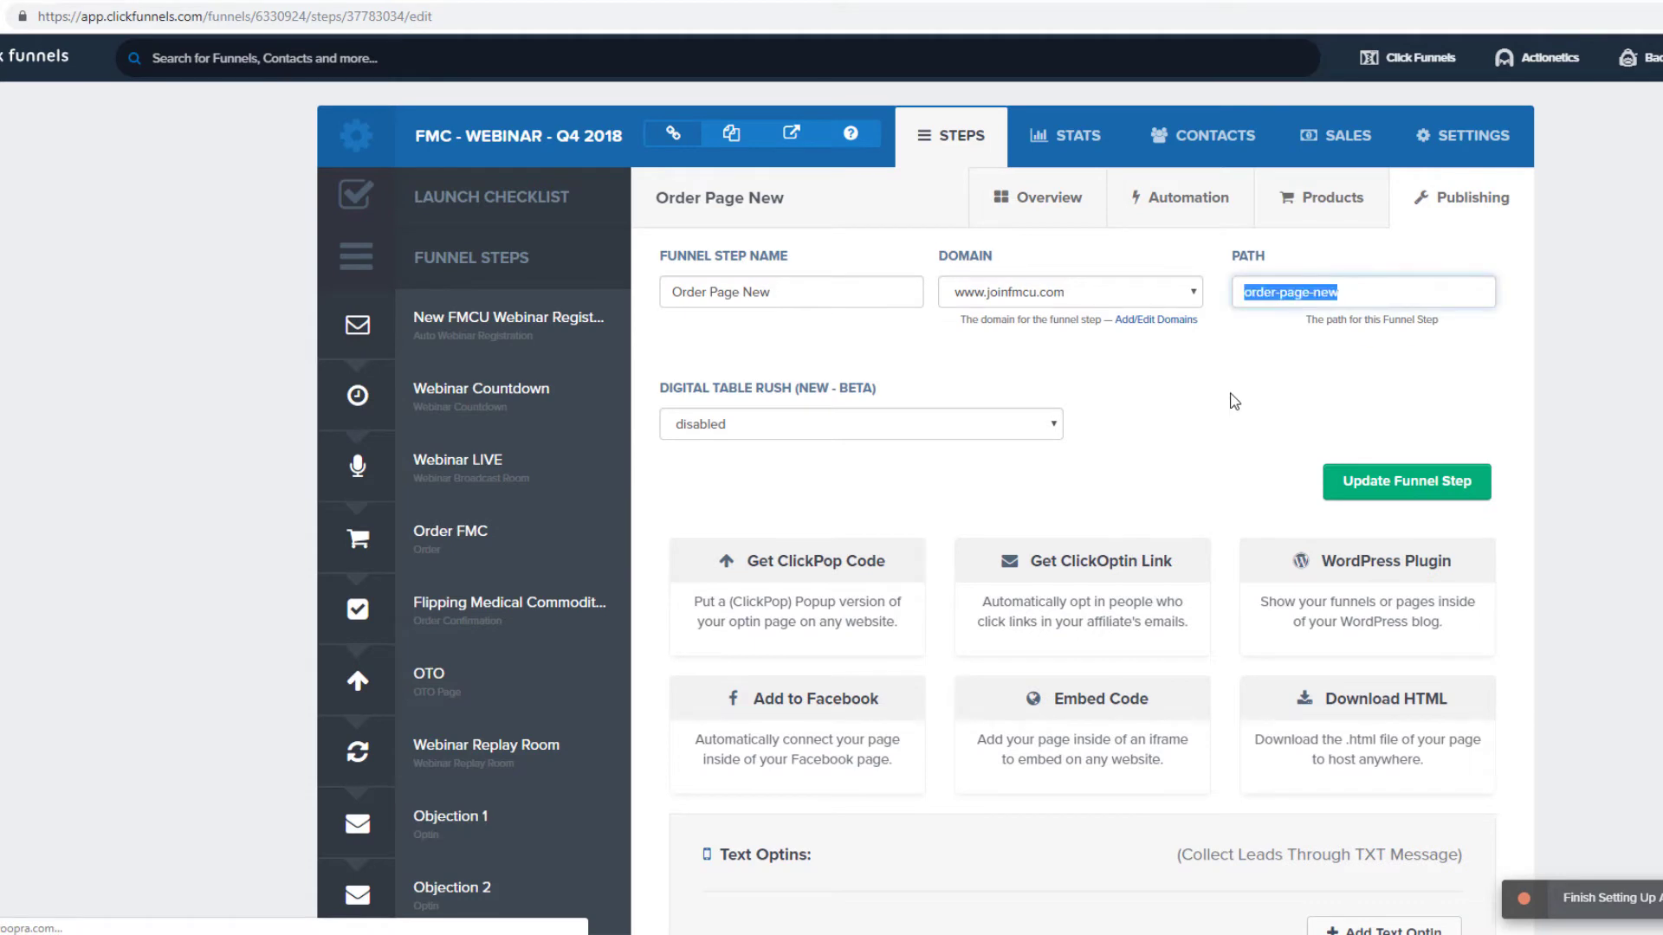
{"action": "type", "text": "ordern"}
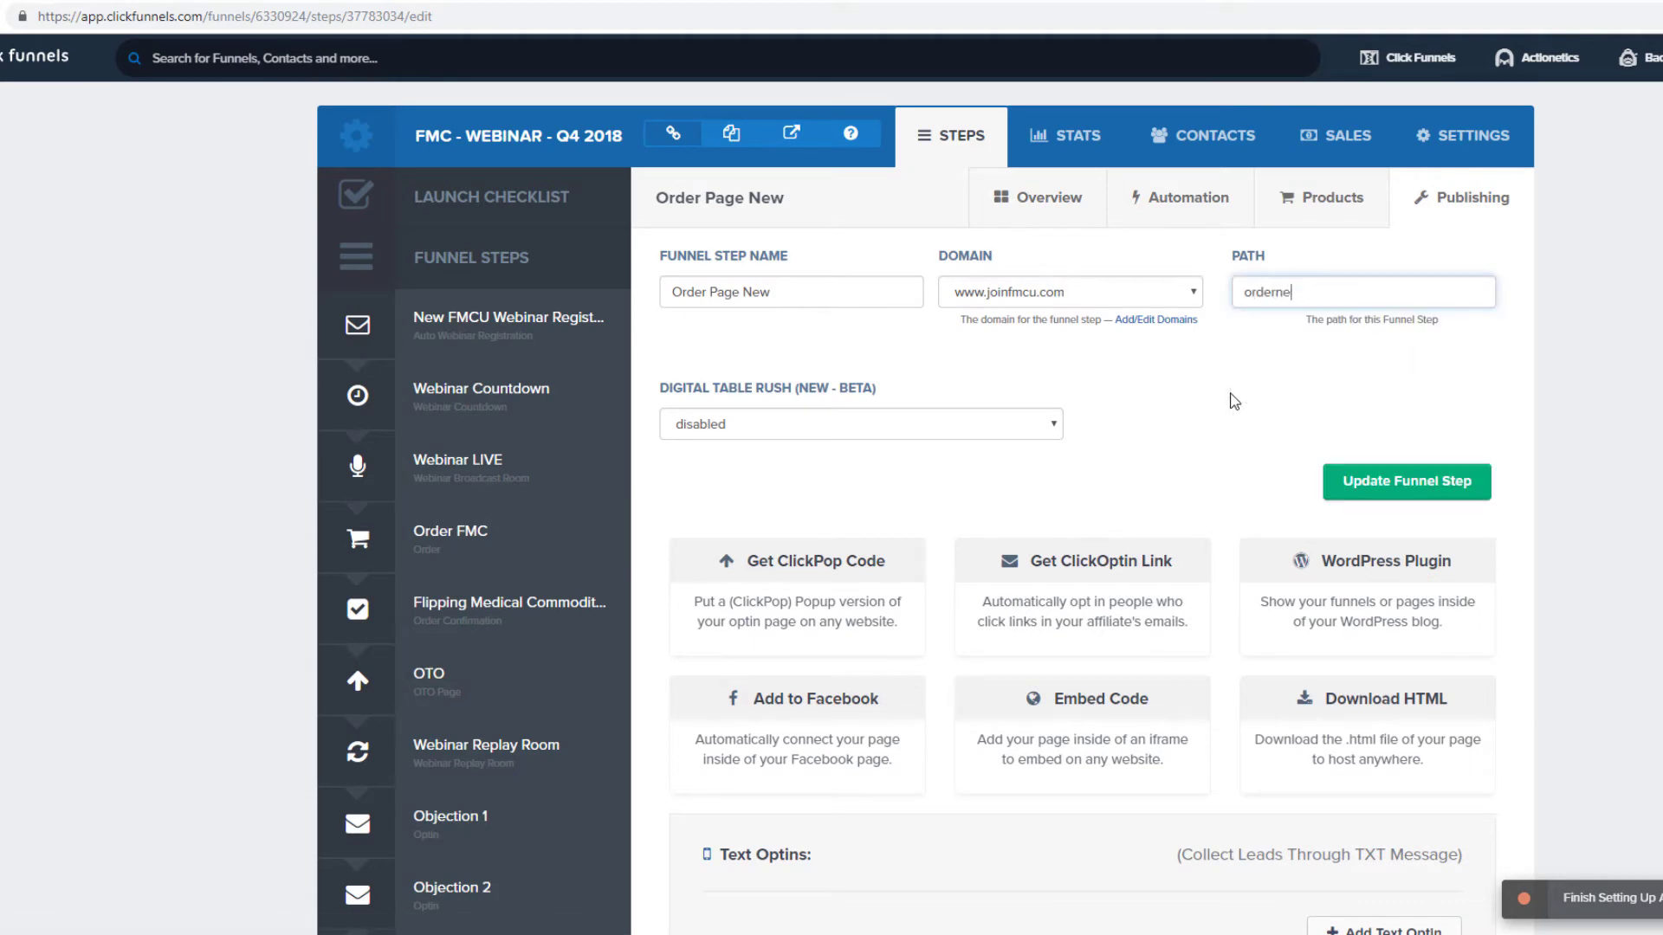
{"action": "double_click", "coordinate": [1338, 290]}
{"action": "right_click", "coordinate": [1336, 292]}
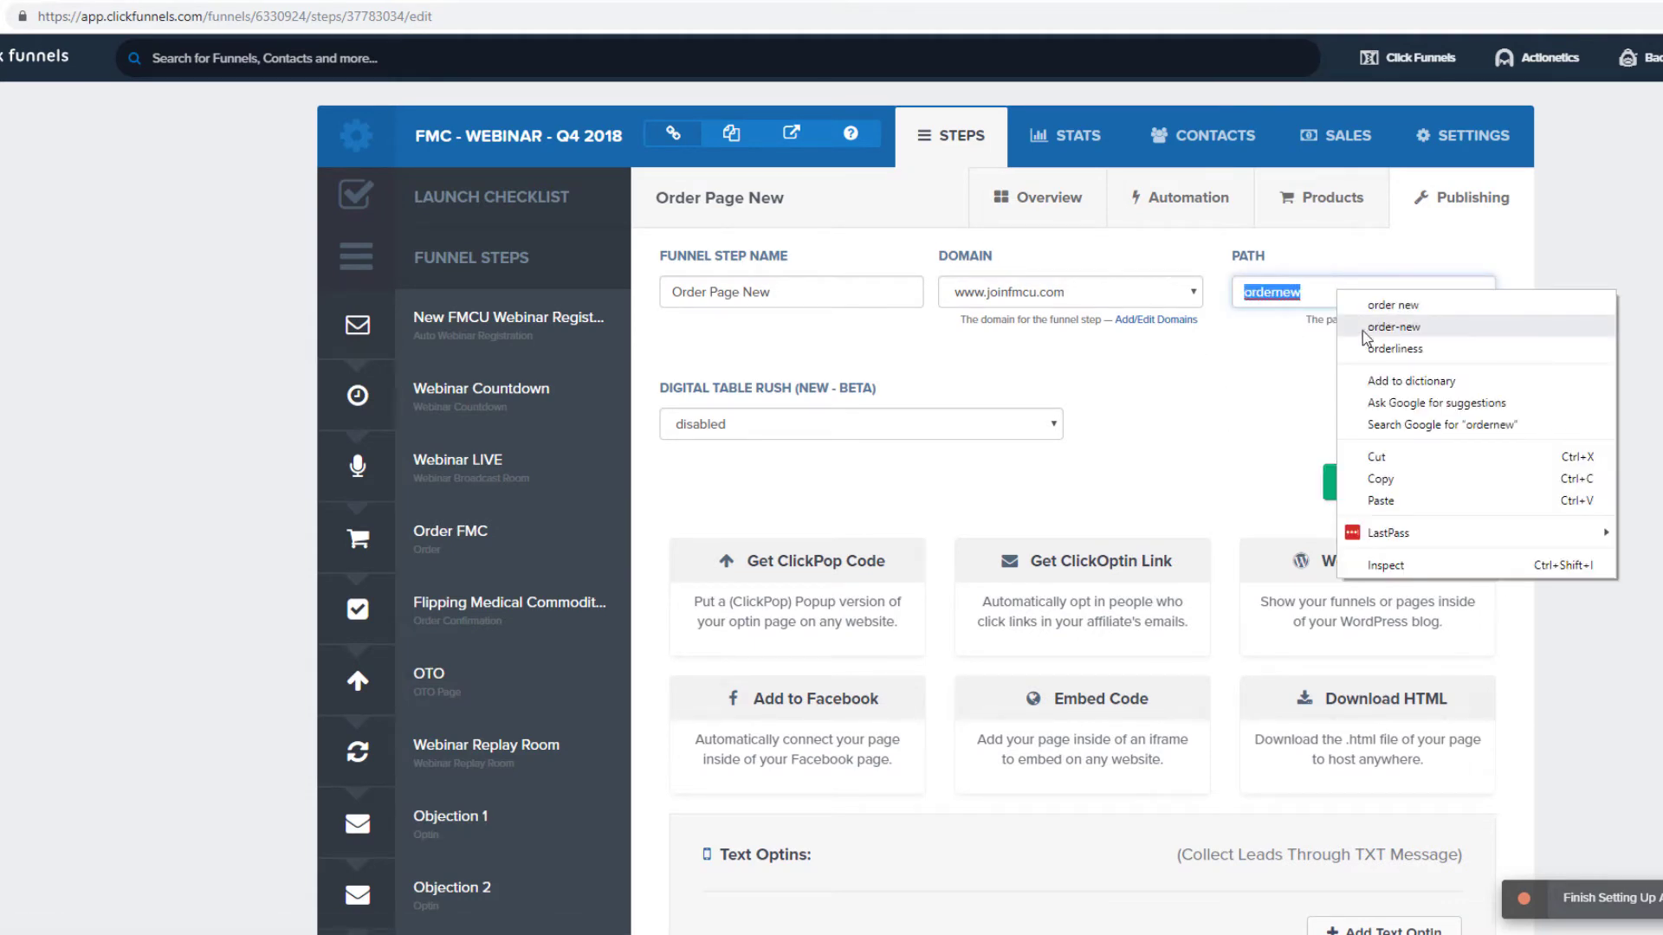
{"action": "left_click", "coordinate": [1380, 479]}
{"action": "left_click", "coordinate": [1430, 482]}
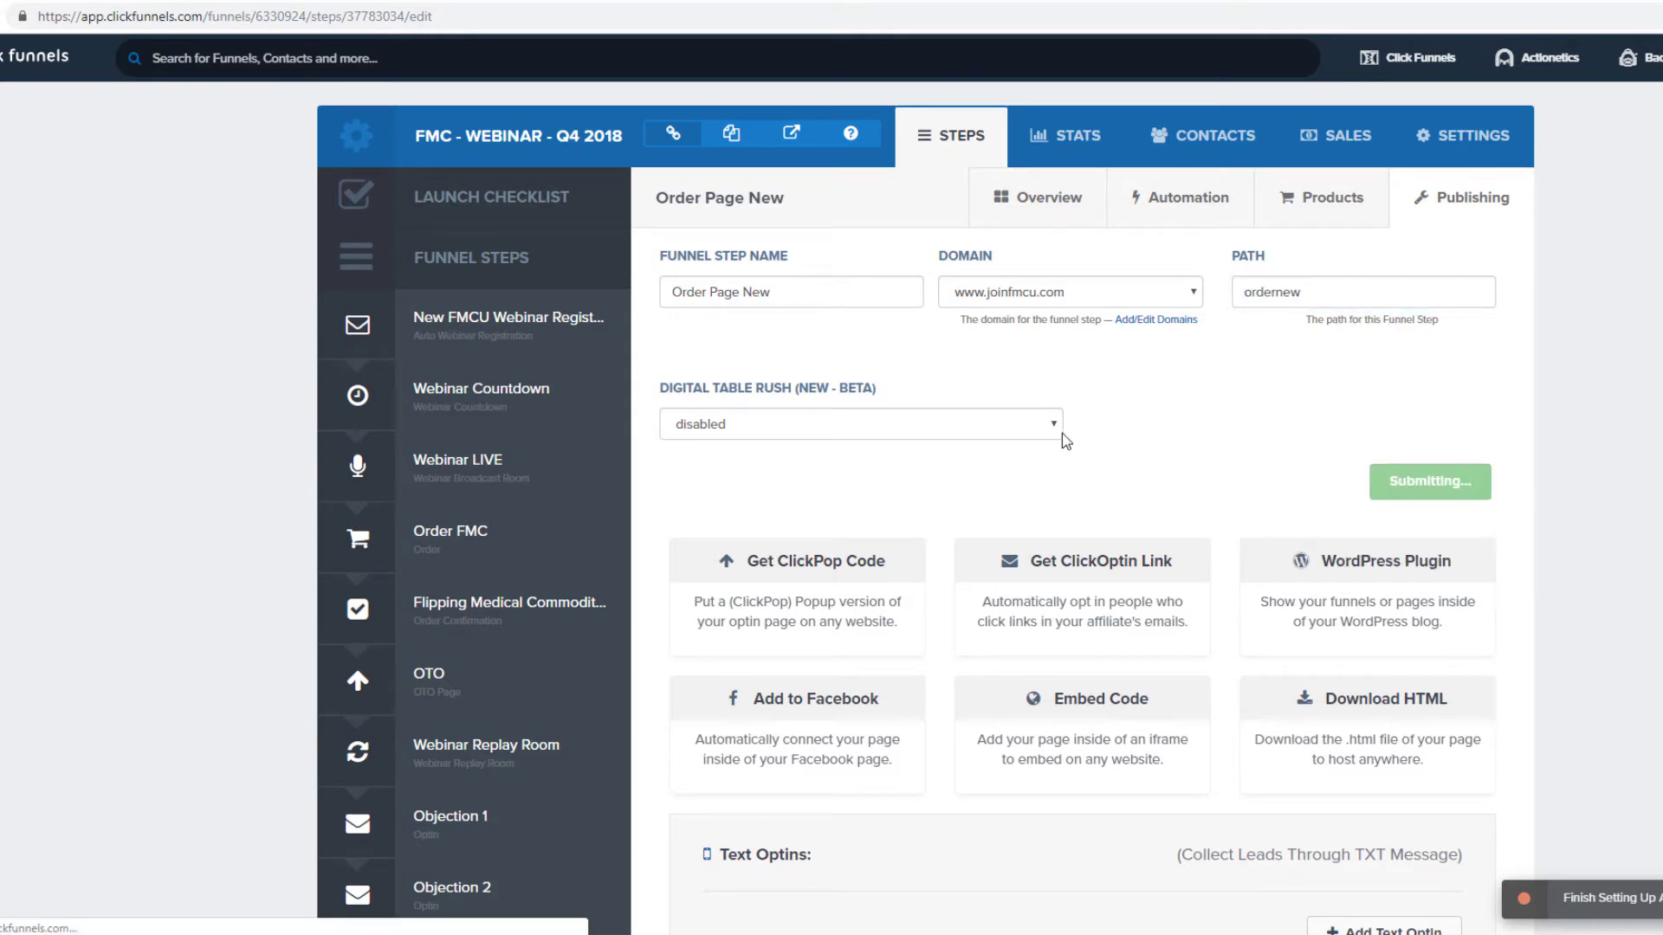
Step: Replace the path text in the Order Page New control page's settings with ordernew, update the page and check its live URL
{"action": "left_click", "coordinate": [891, 547]}
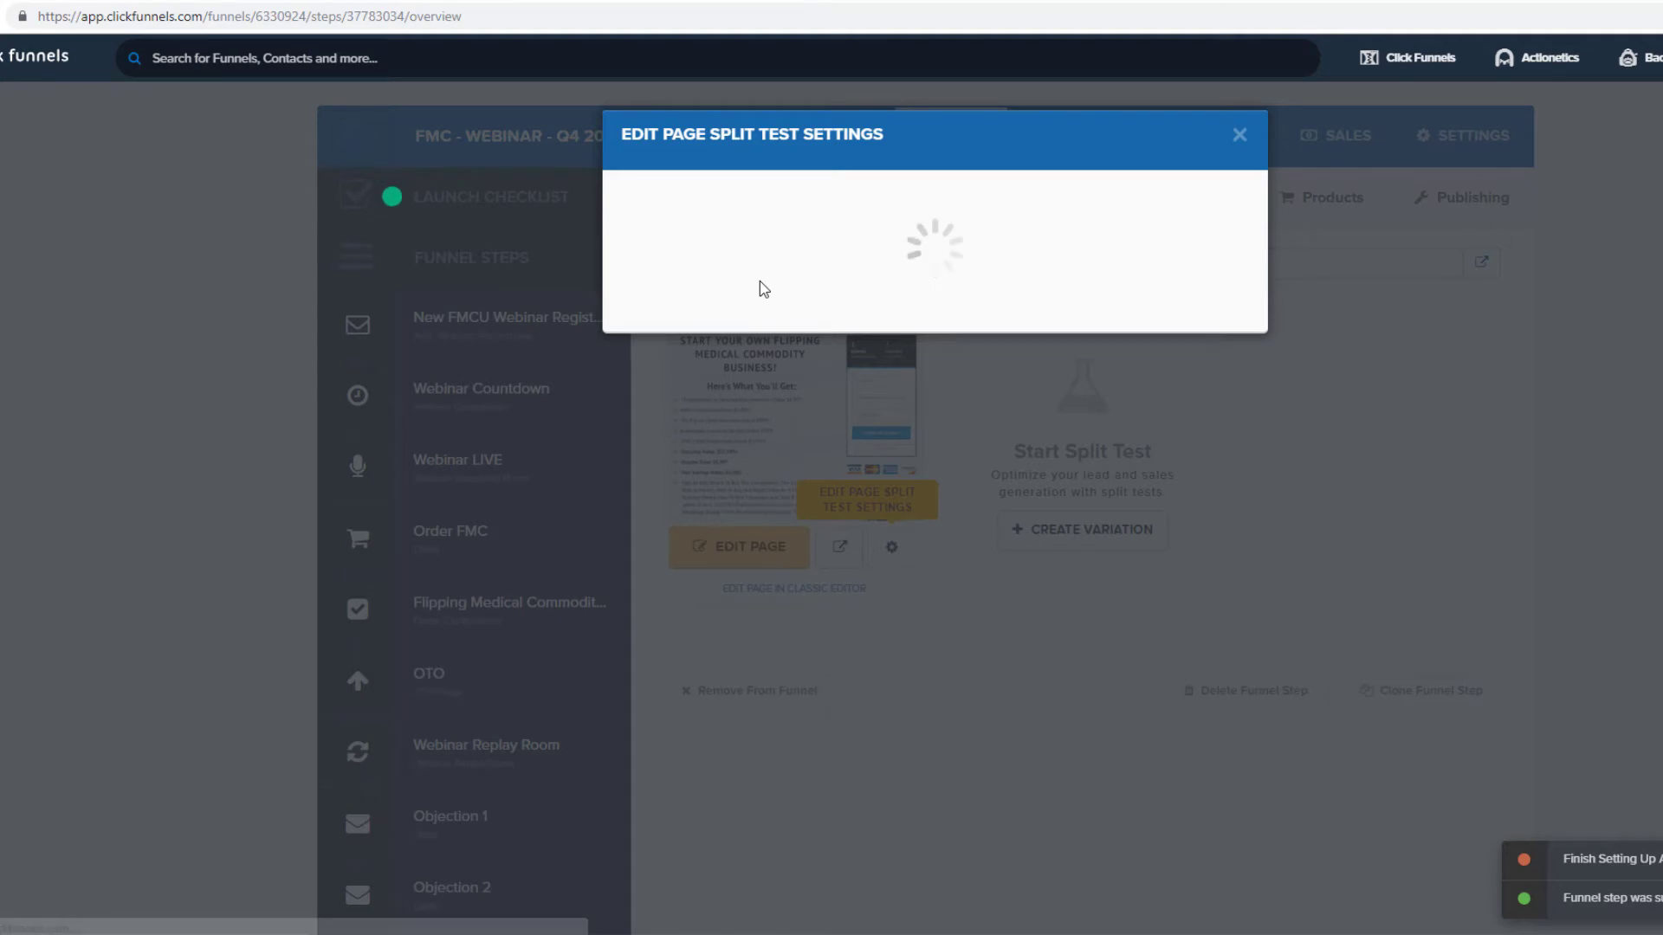
{"action": "triple_click", "coordinate": [834, 405]}
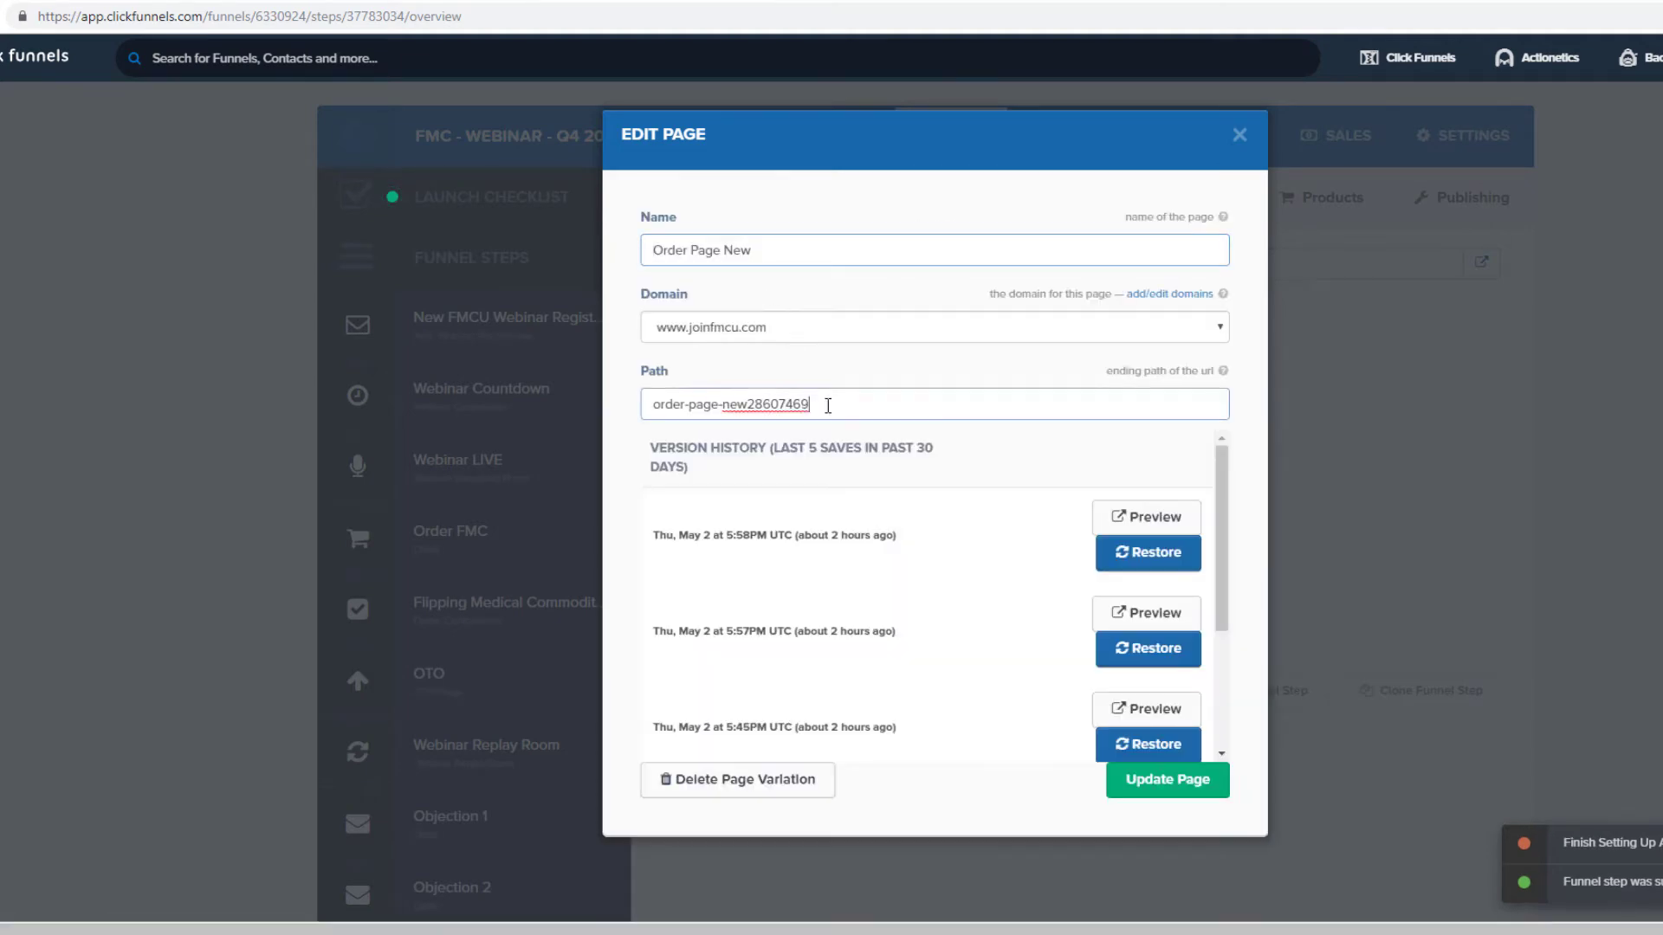
{"action": "type", "text": "ordernew"}
{"action": "left_click", "coordinate": [1173, 783]}
{"action": "left_click", "coordinate": [1481, 262]}
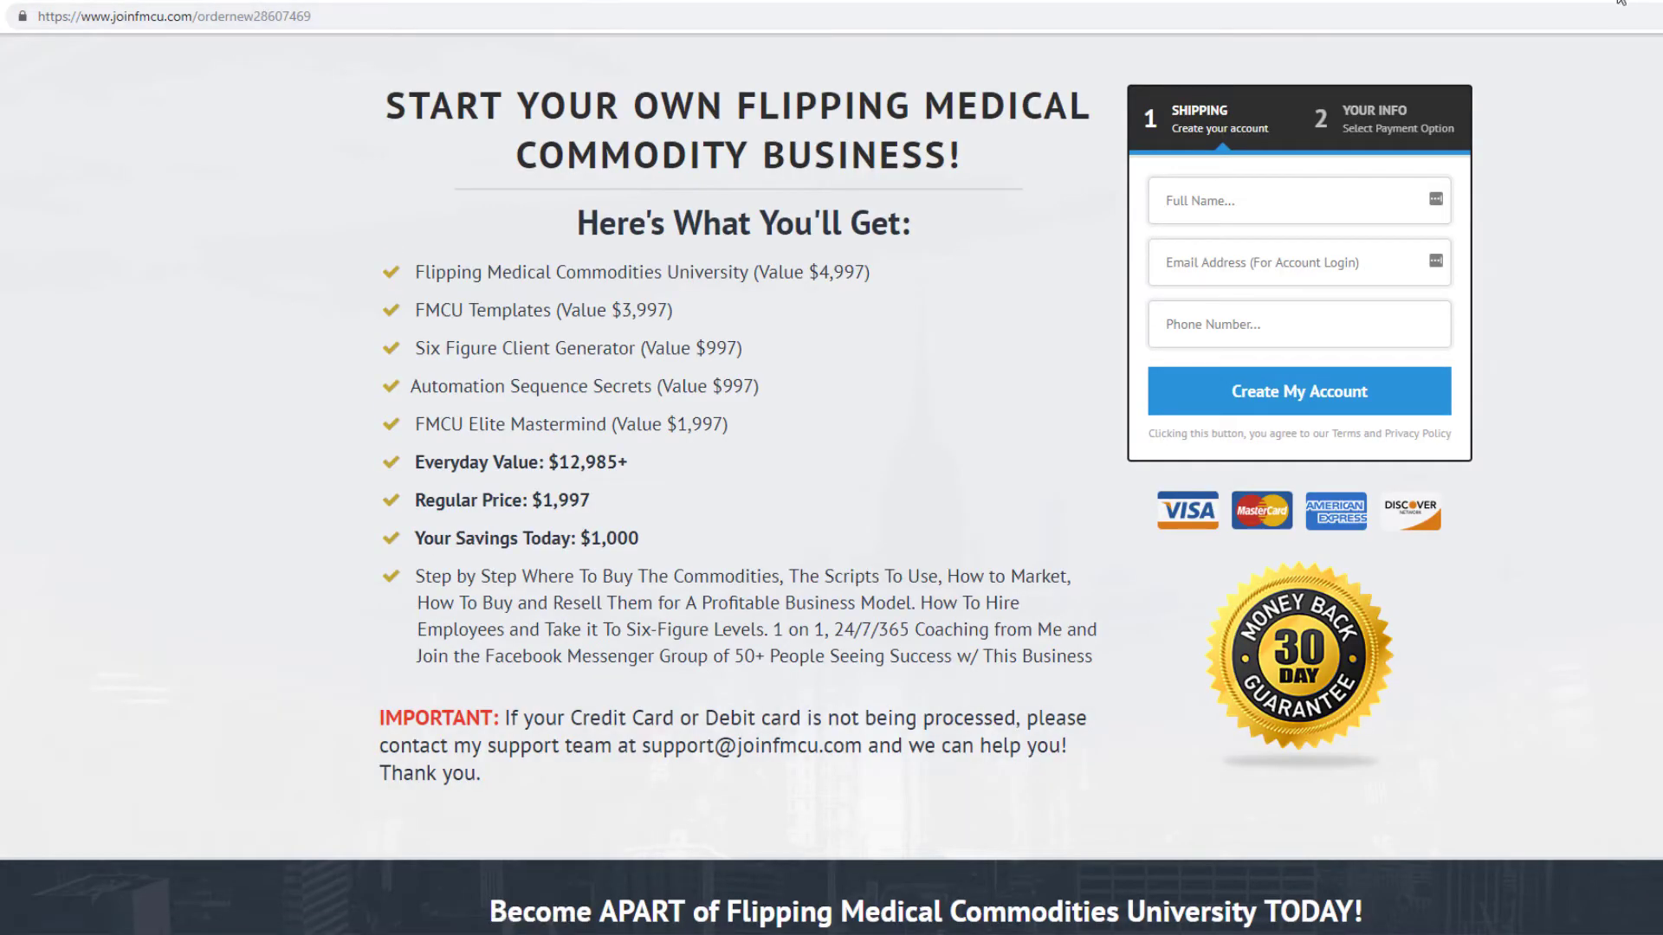
{"action": "key", "text": "ctrl+w"}
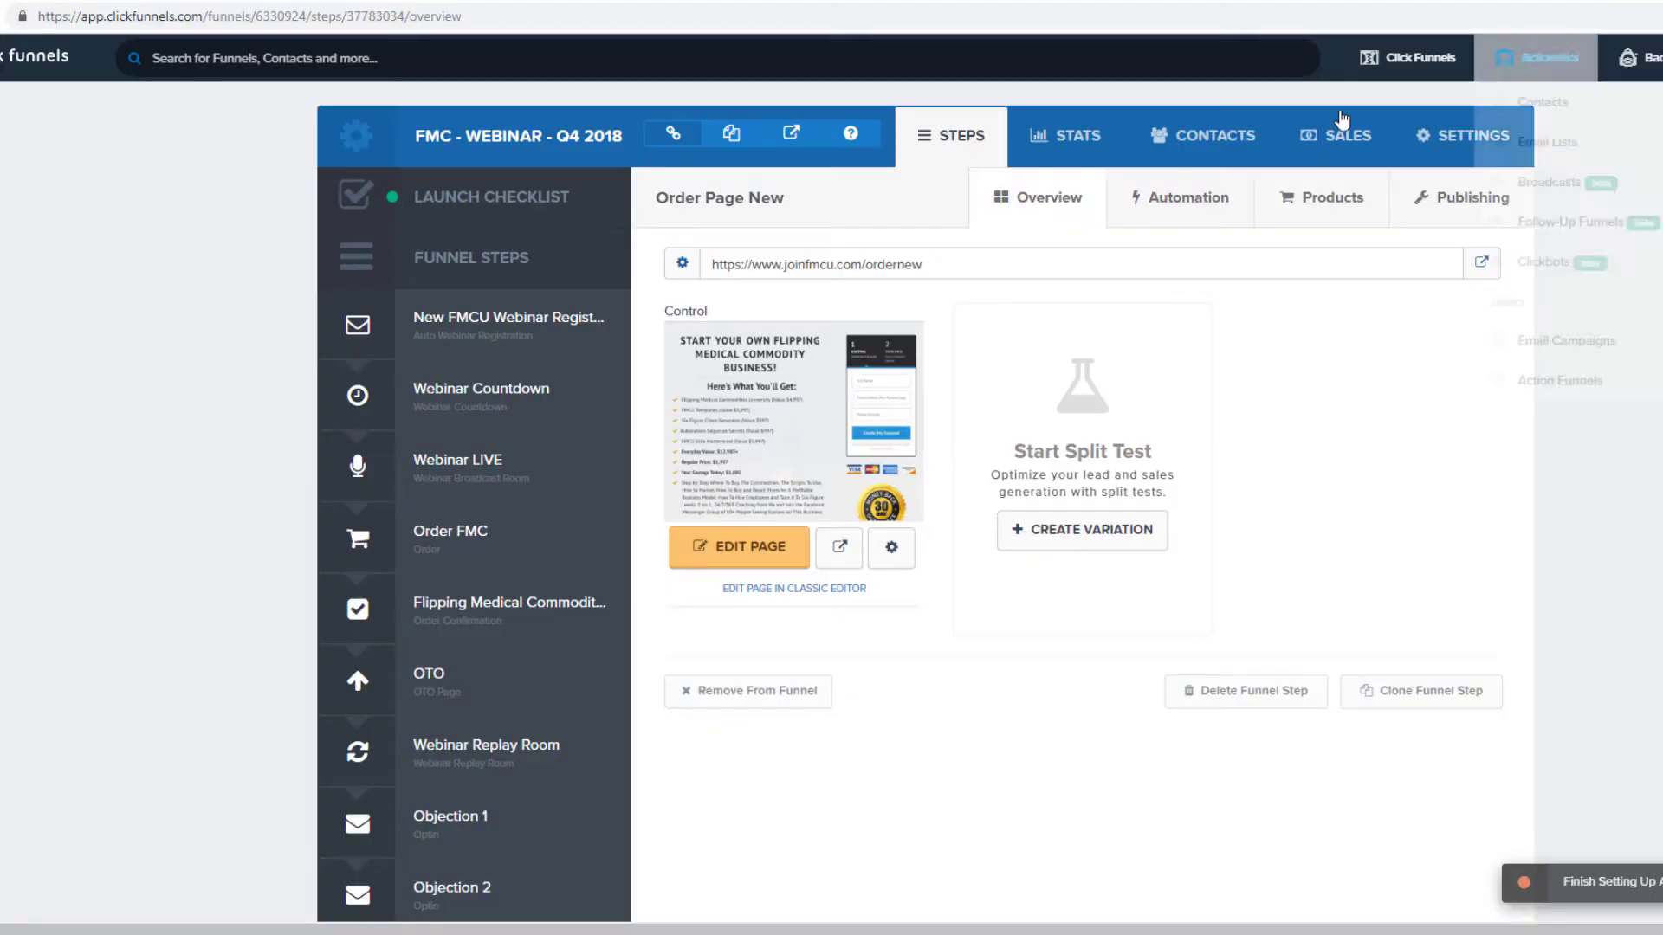
Step: Remove the trailing number from the control page's path, leaving ordernew, then update the page and check its live URL
{"action": "left_click", "coordinate": [886, 561]}
{"action": "left_click_drag", "start_coordinate": [713, 405], "coordinate": [897, 396]}
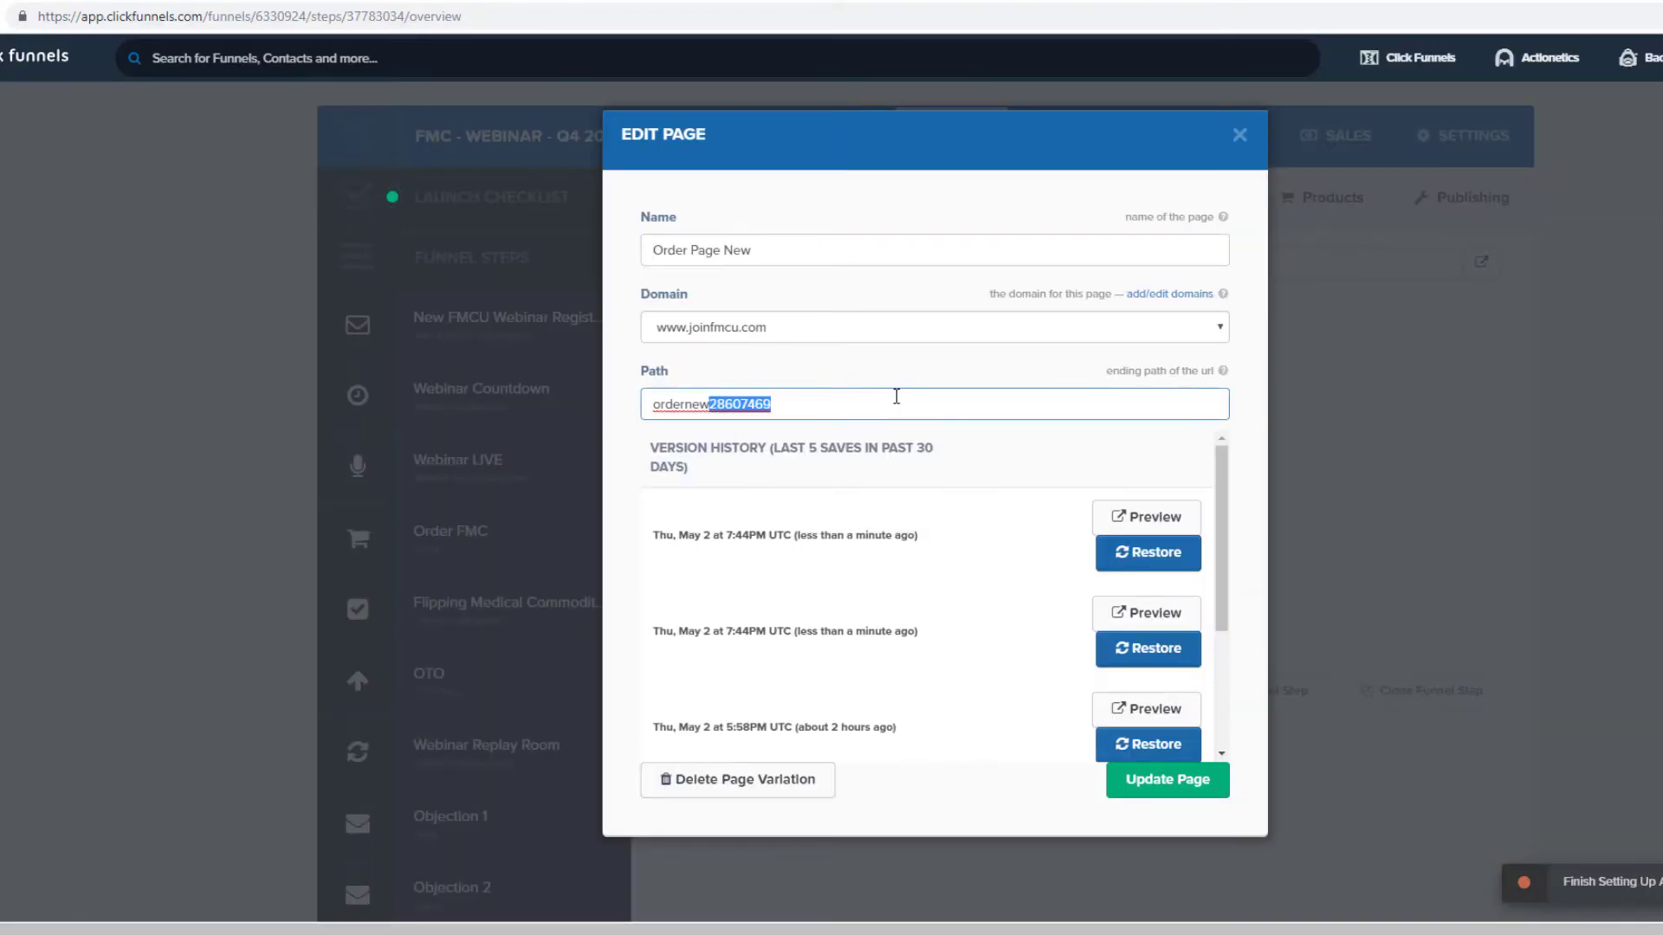
{"action": "key", "text": "BackSpace"}
{"action": "left_click", "coordinate": [1160, 779]}
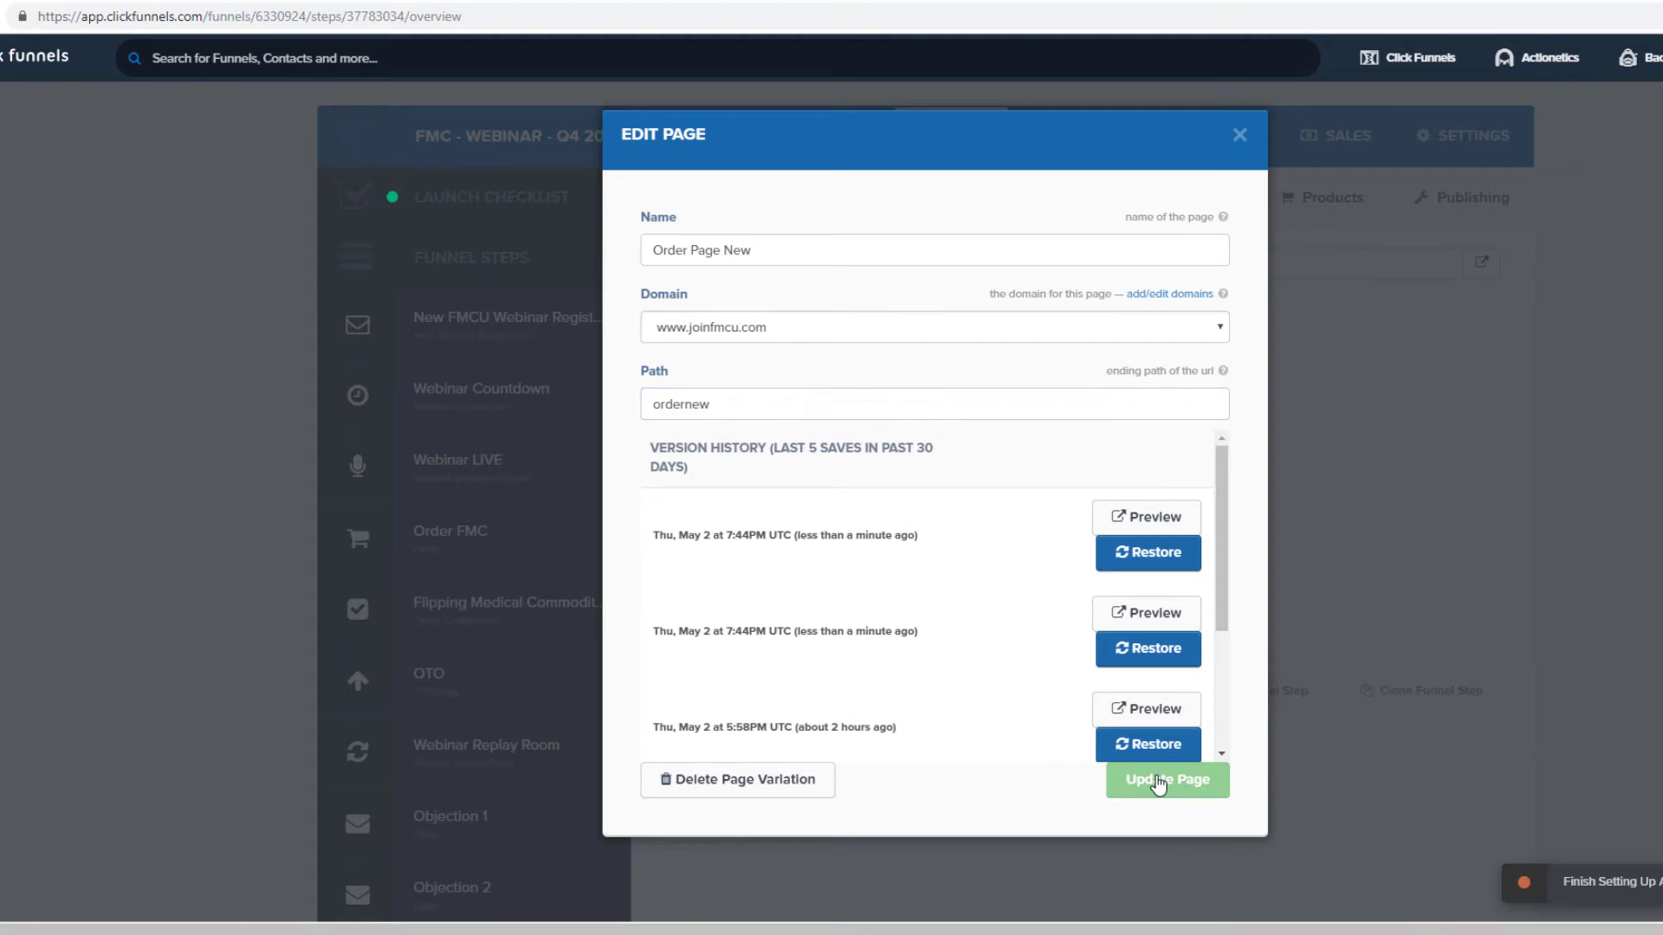
{"action": "left_click", "coordinate": [1489, 266]}
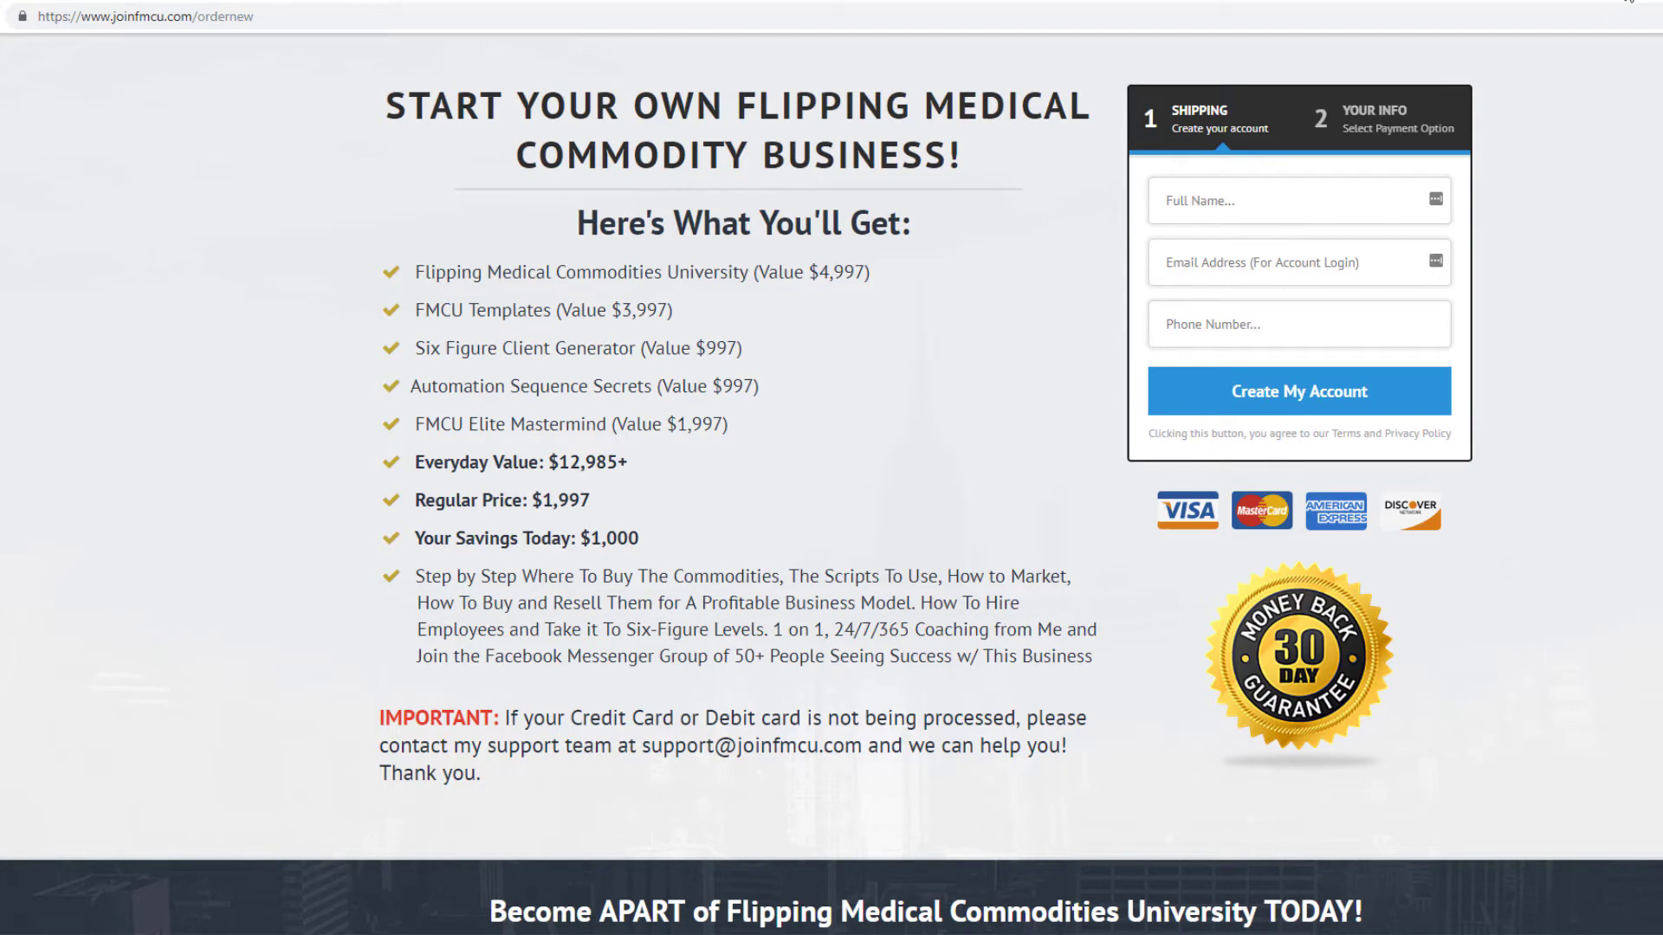
{"action": "key", "text": "ctrl+w"}
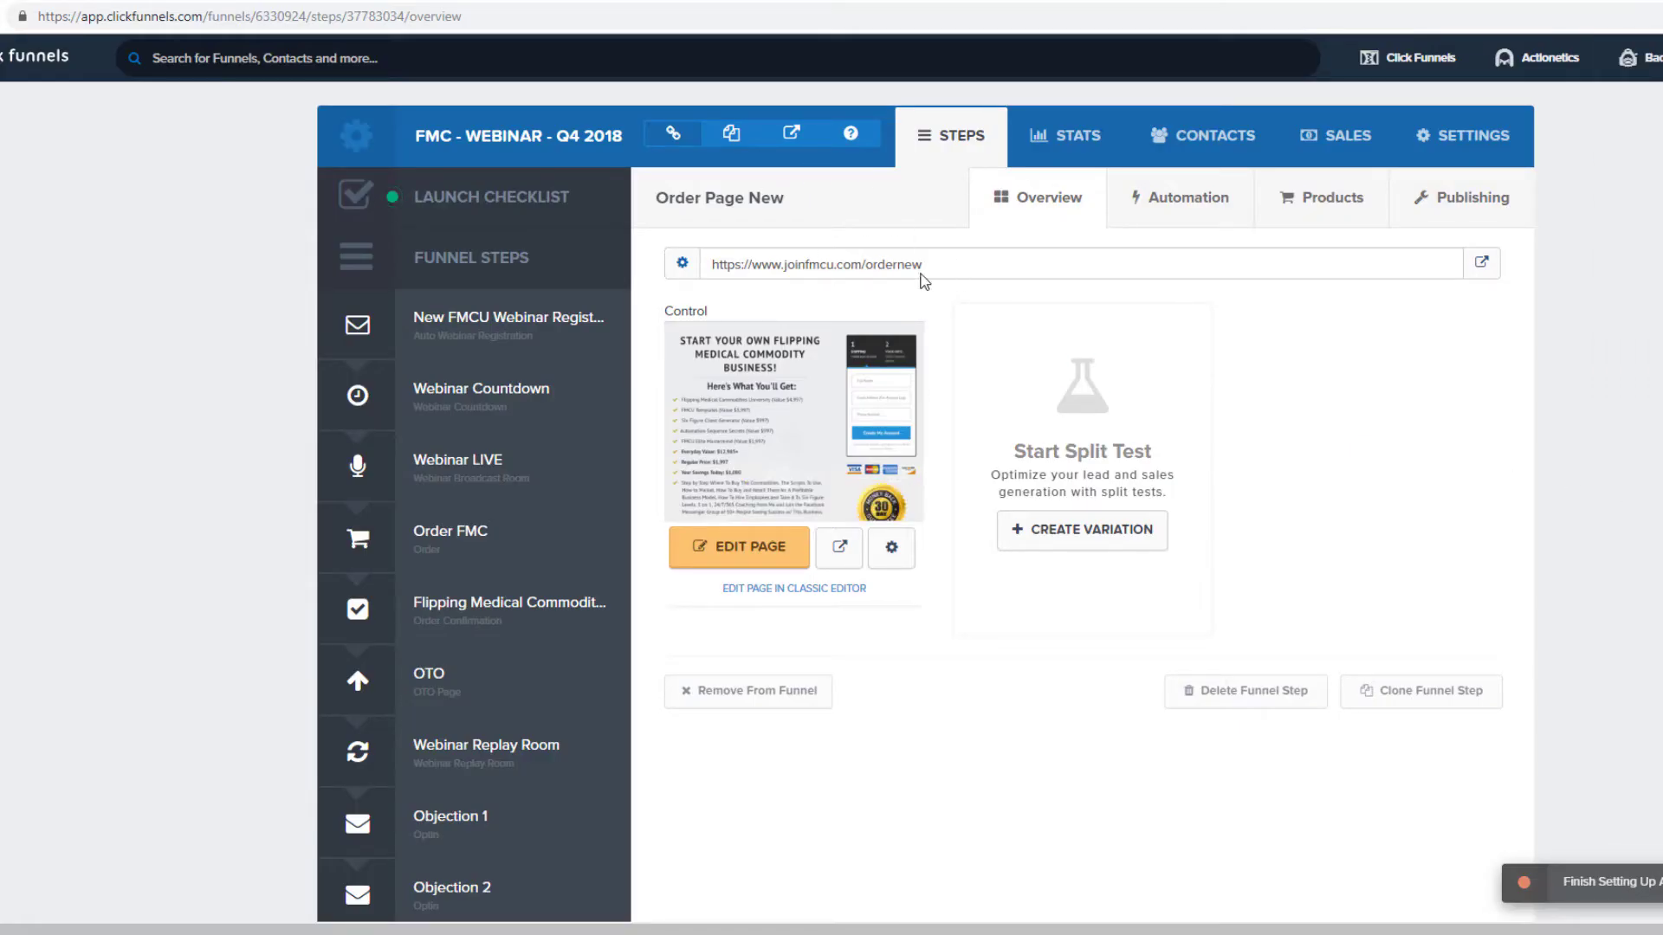
Step: Switch to Tag Manager's Medical Commodities container and create a Custom HTML tag named FB - Add To Cart in the Facebook folder
{"action": "double_click", "coordinate": [892, 262]}
{"action": "key", "text": "ctrl+Tab"}
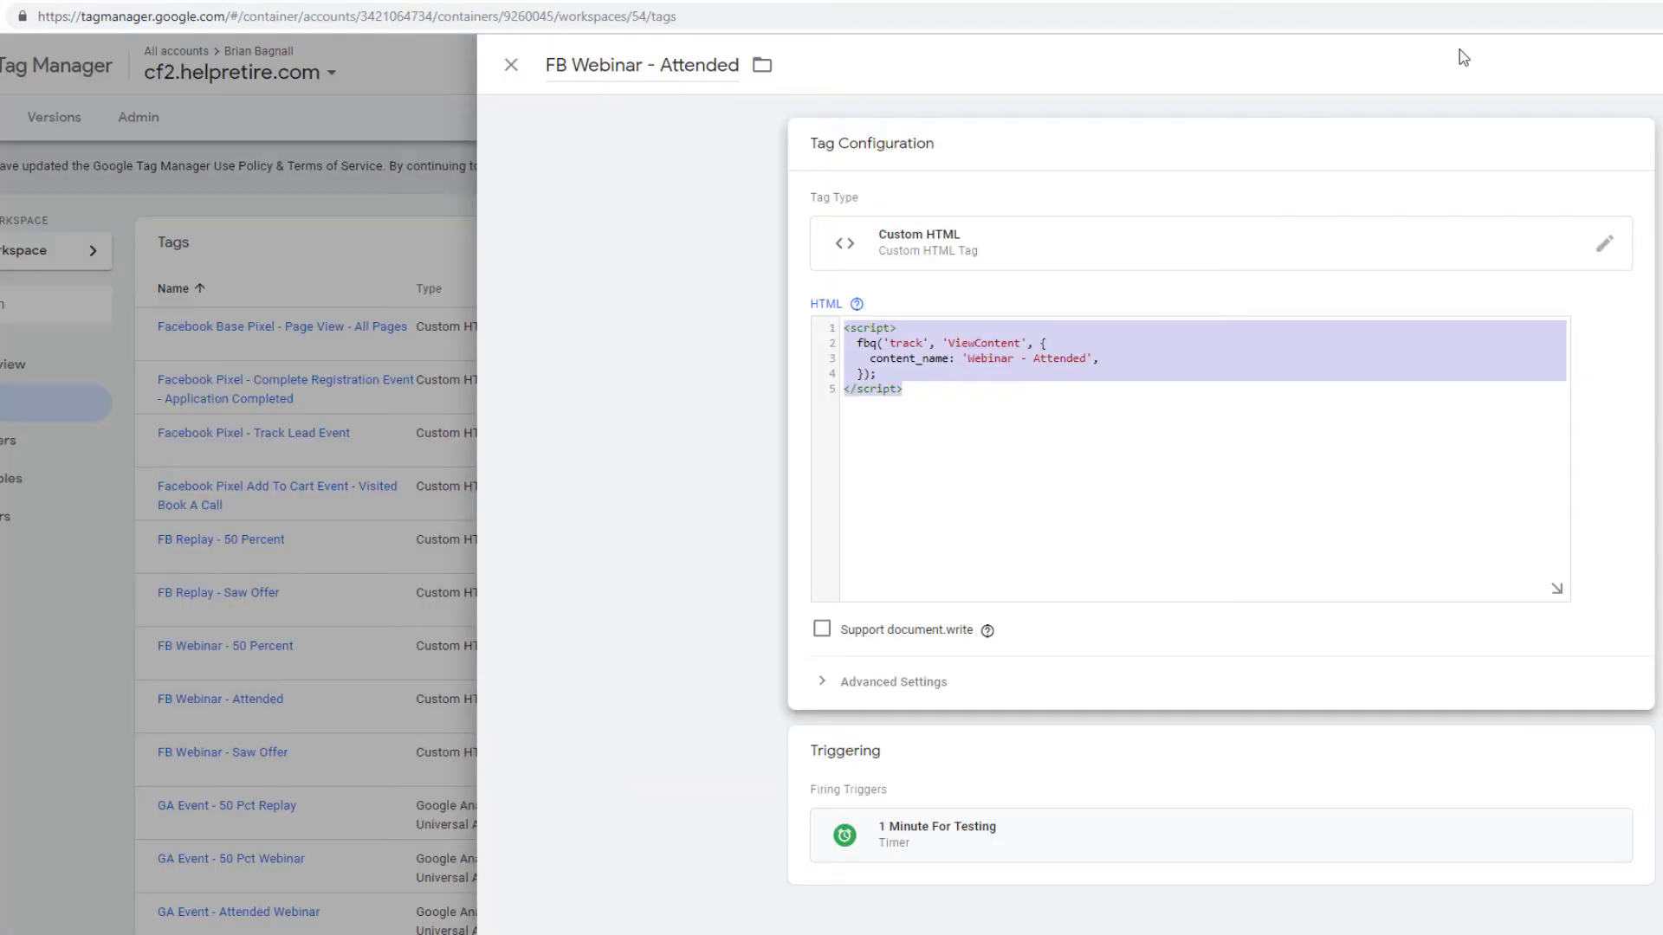
{"action": "key", "text": "ctrl+Tab"}
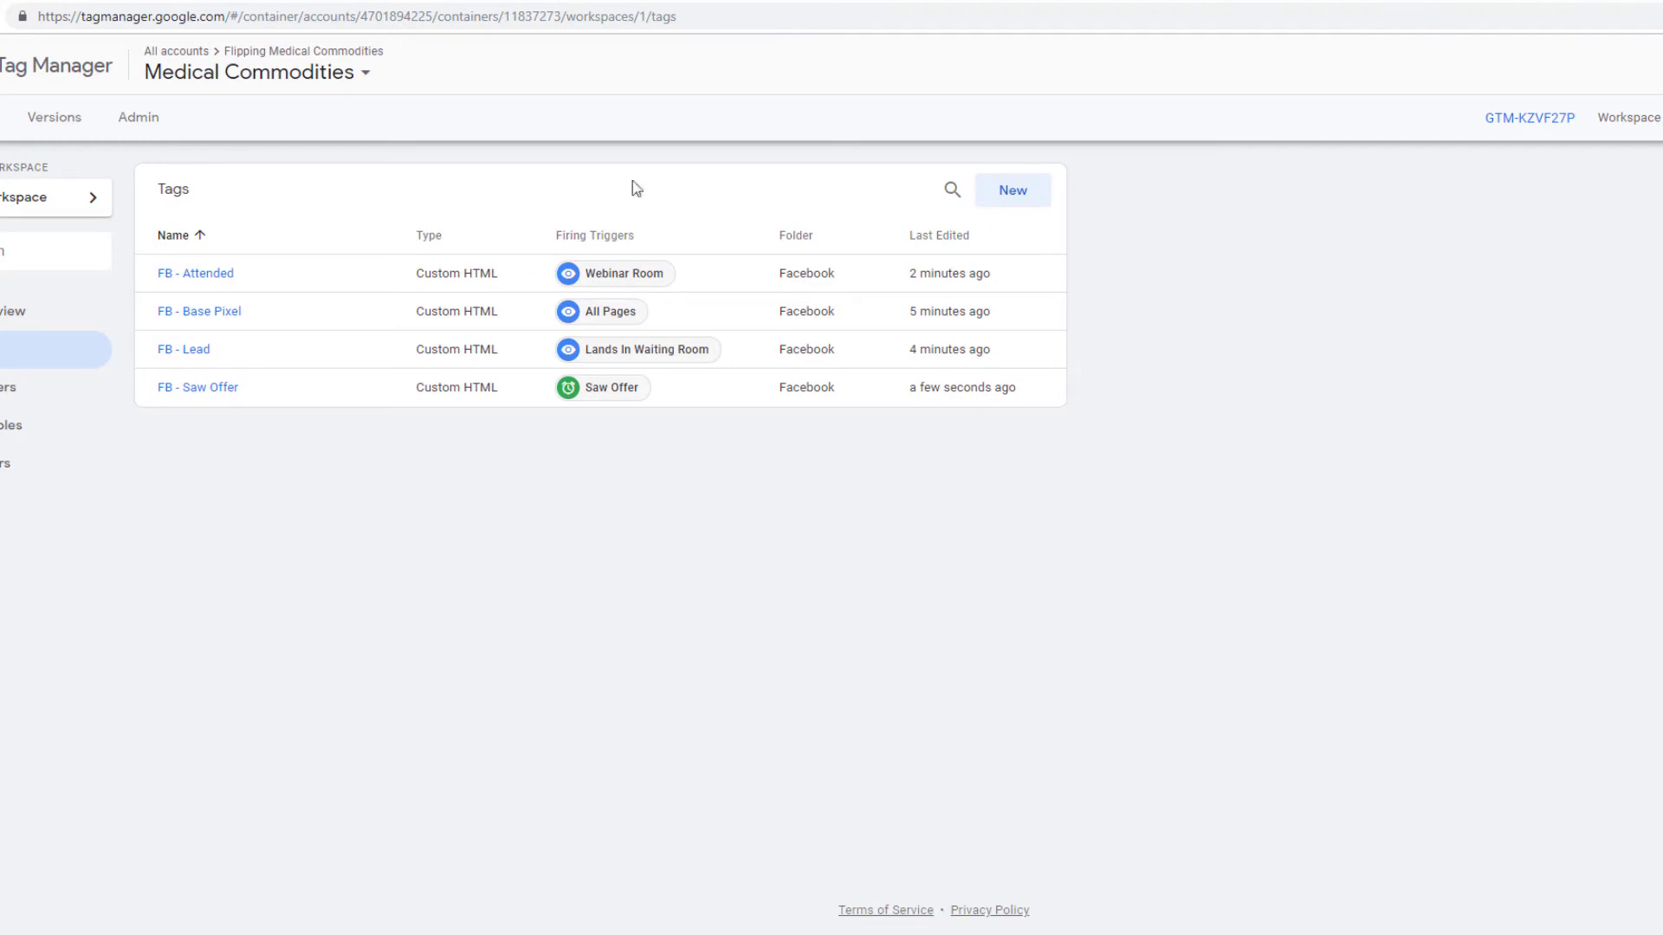
{"action": "left_click", "coordinate": [993, 192]}
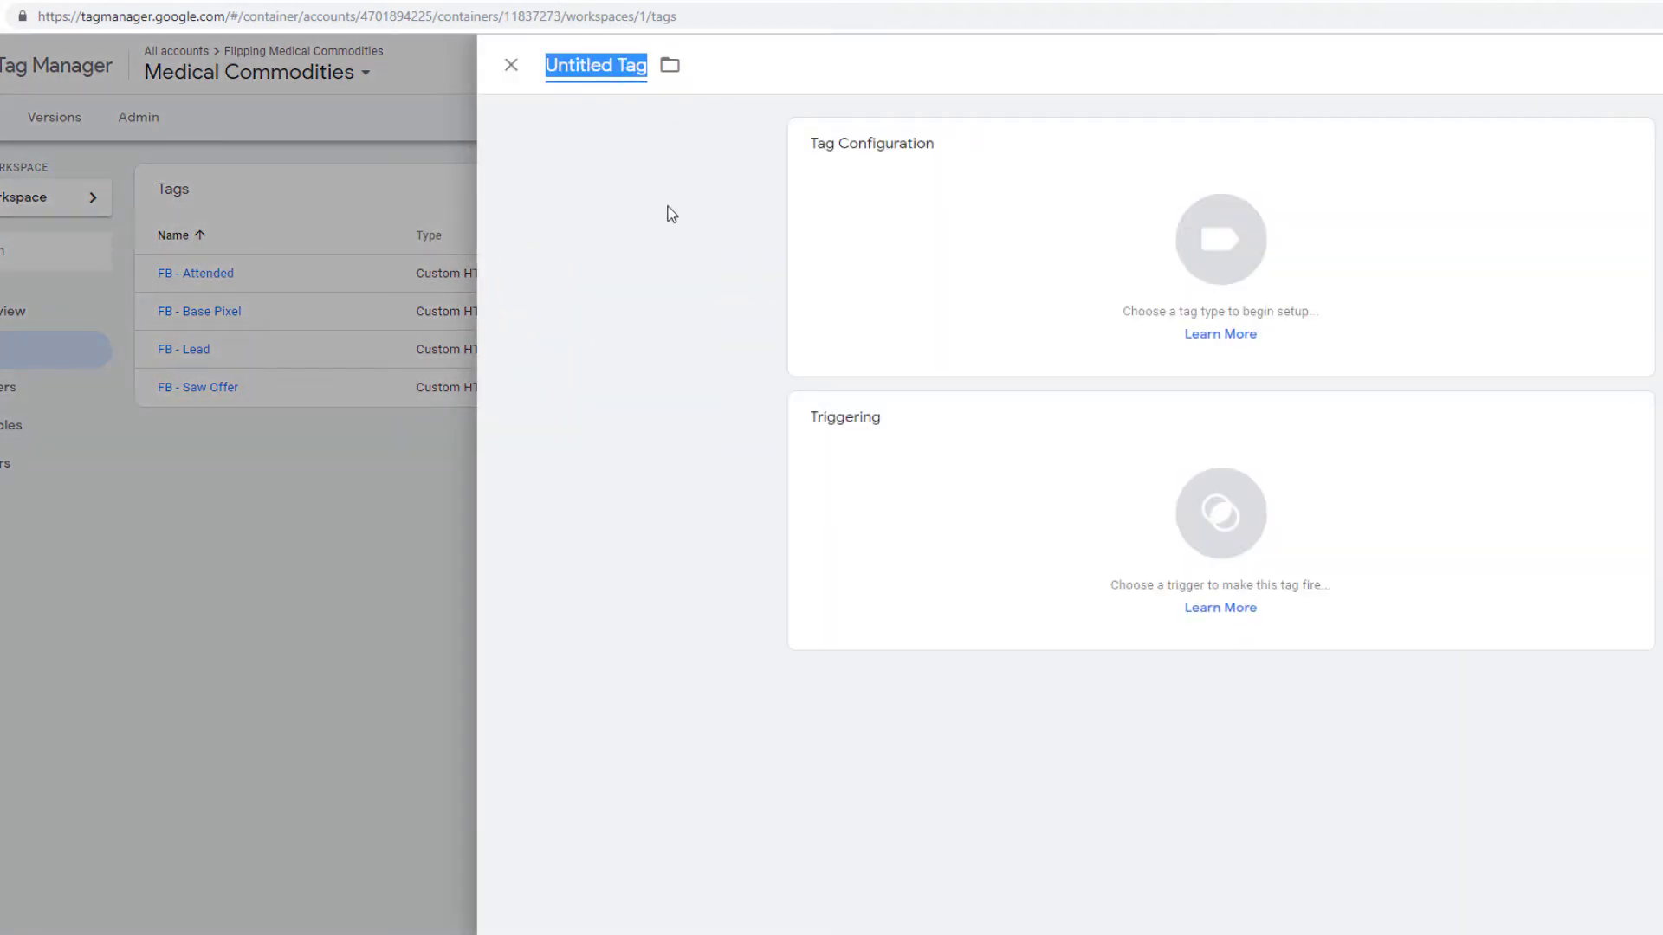
{"action": "type", "text": "FB - Add To Caer"}
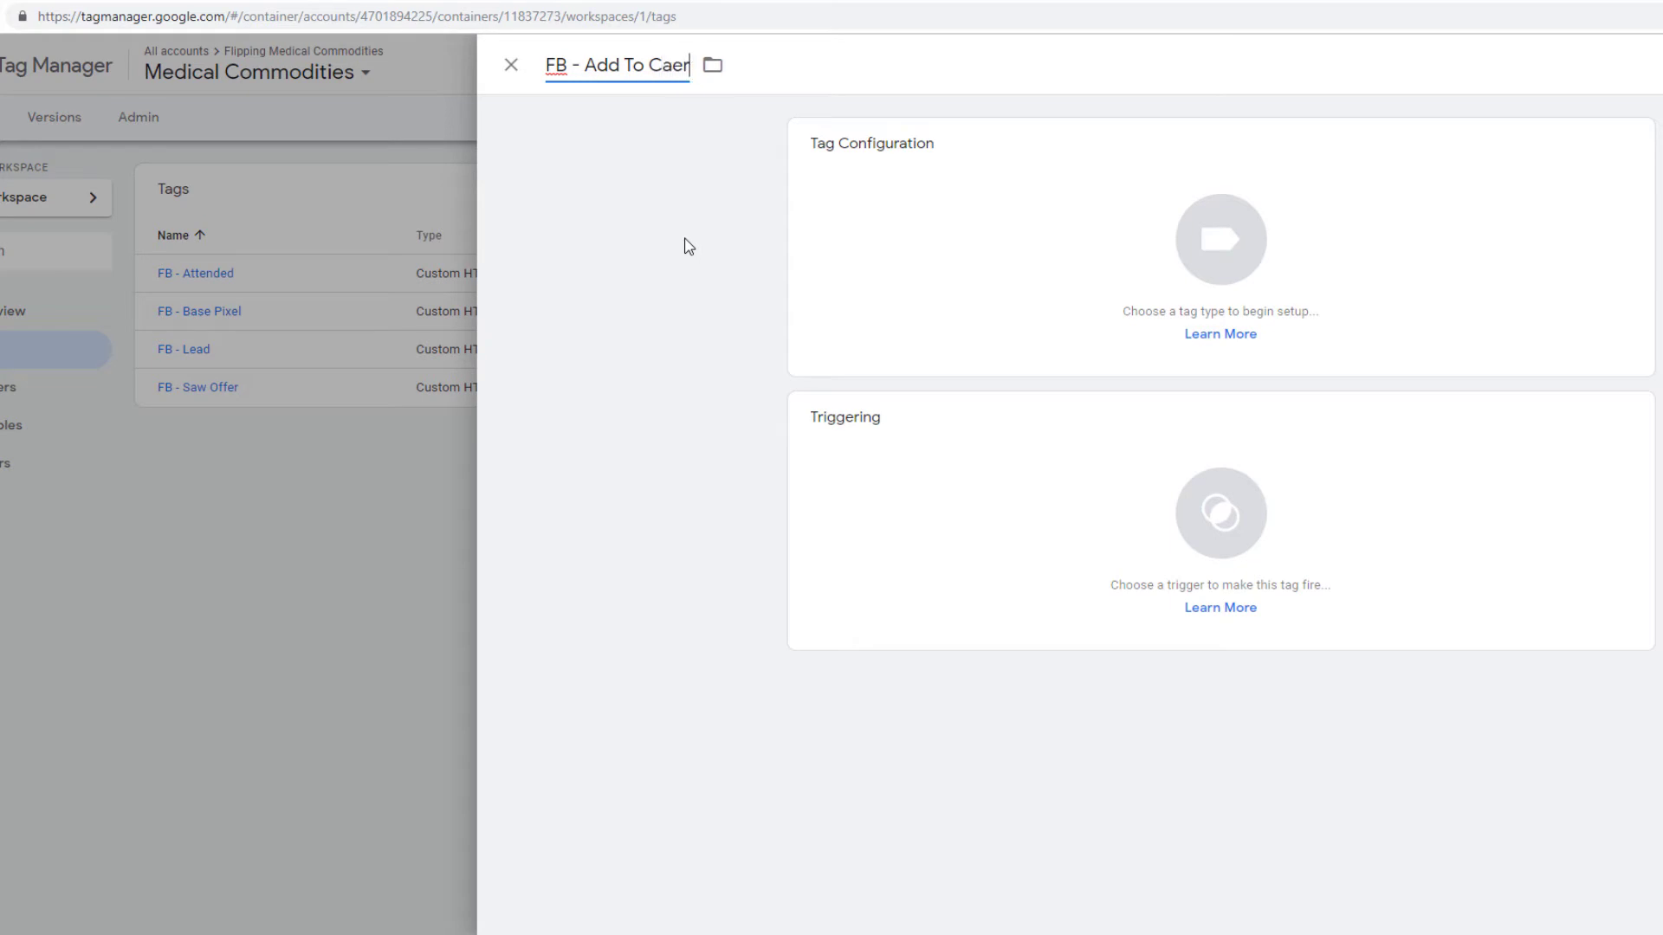
{"action": "type", "text": "t"}
{"action": "left_click", "coordinate": [704, 71]}
{"action": "left_click", "coordinate": [791, 145]}
{"action": "left_click", "coordinate": [1083, 237]}
{"action": "left_click", "coordinate": [1536, 648]}
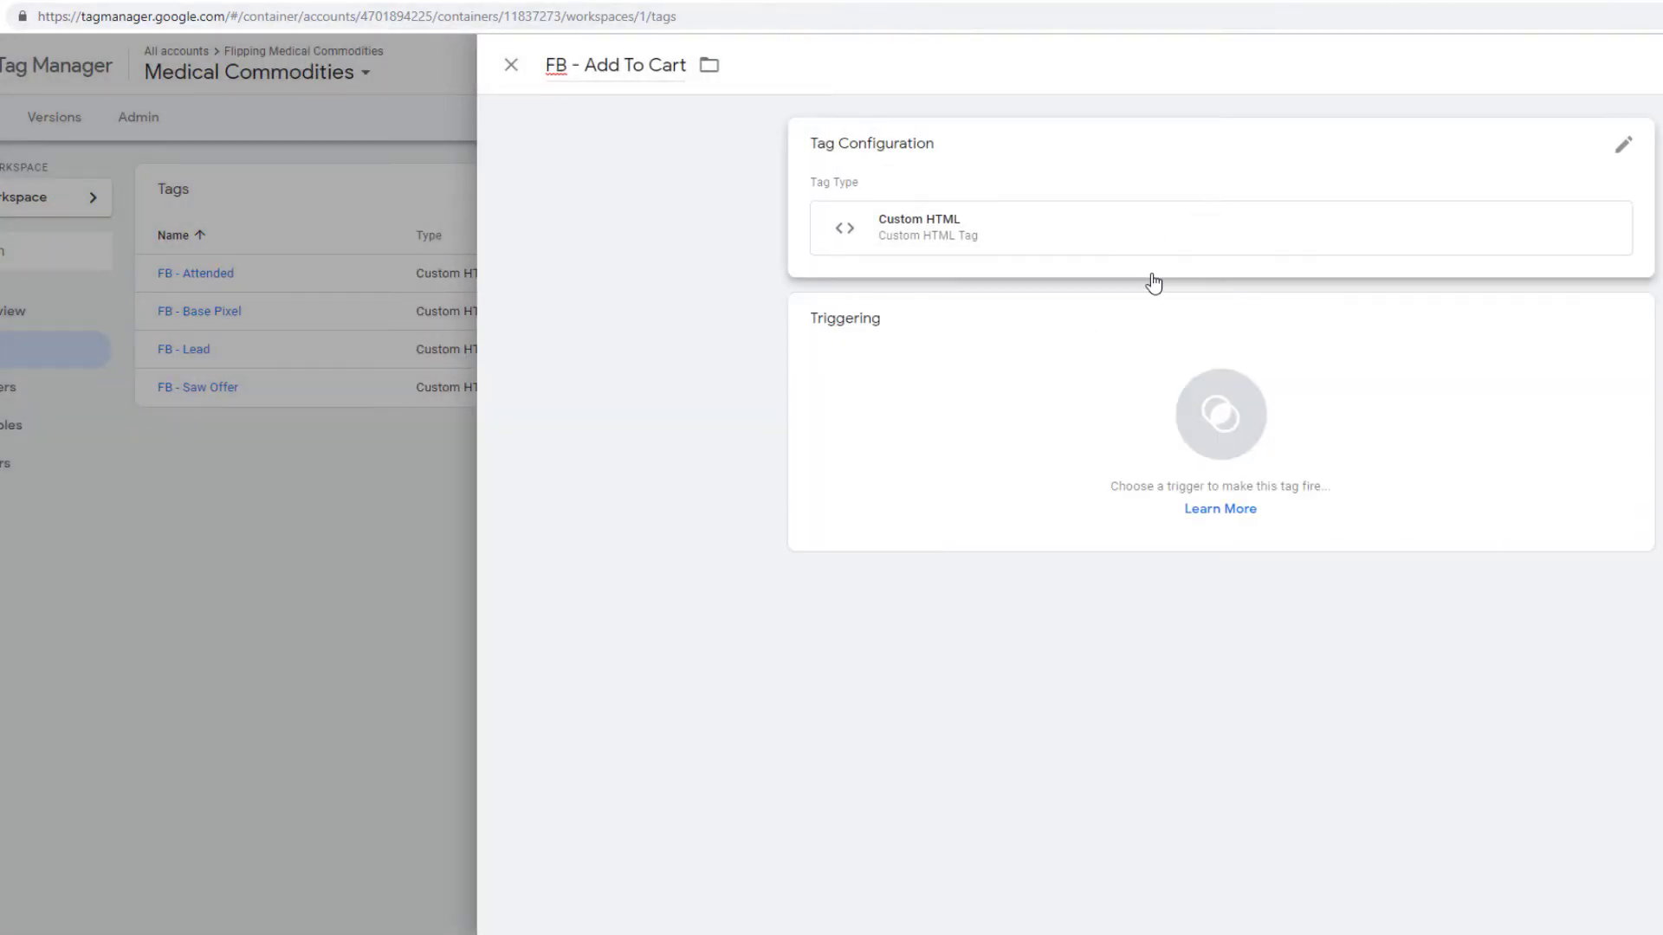
{"action": "left_click", "coordinate": [1108, 231]}
Step: Switch to Facebook Events Manager and change the pixel's event category to Ecommerce and Retail
{"action": "key", "text": "ctrl+Tab"}
{"action": "key", "text": "ctrl+Tab"}
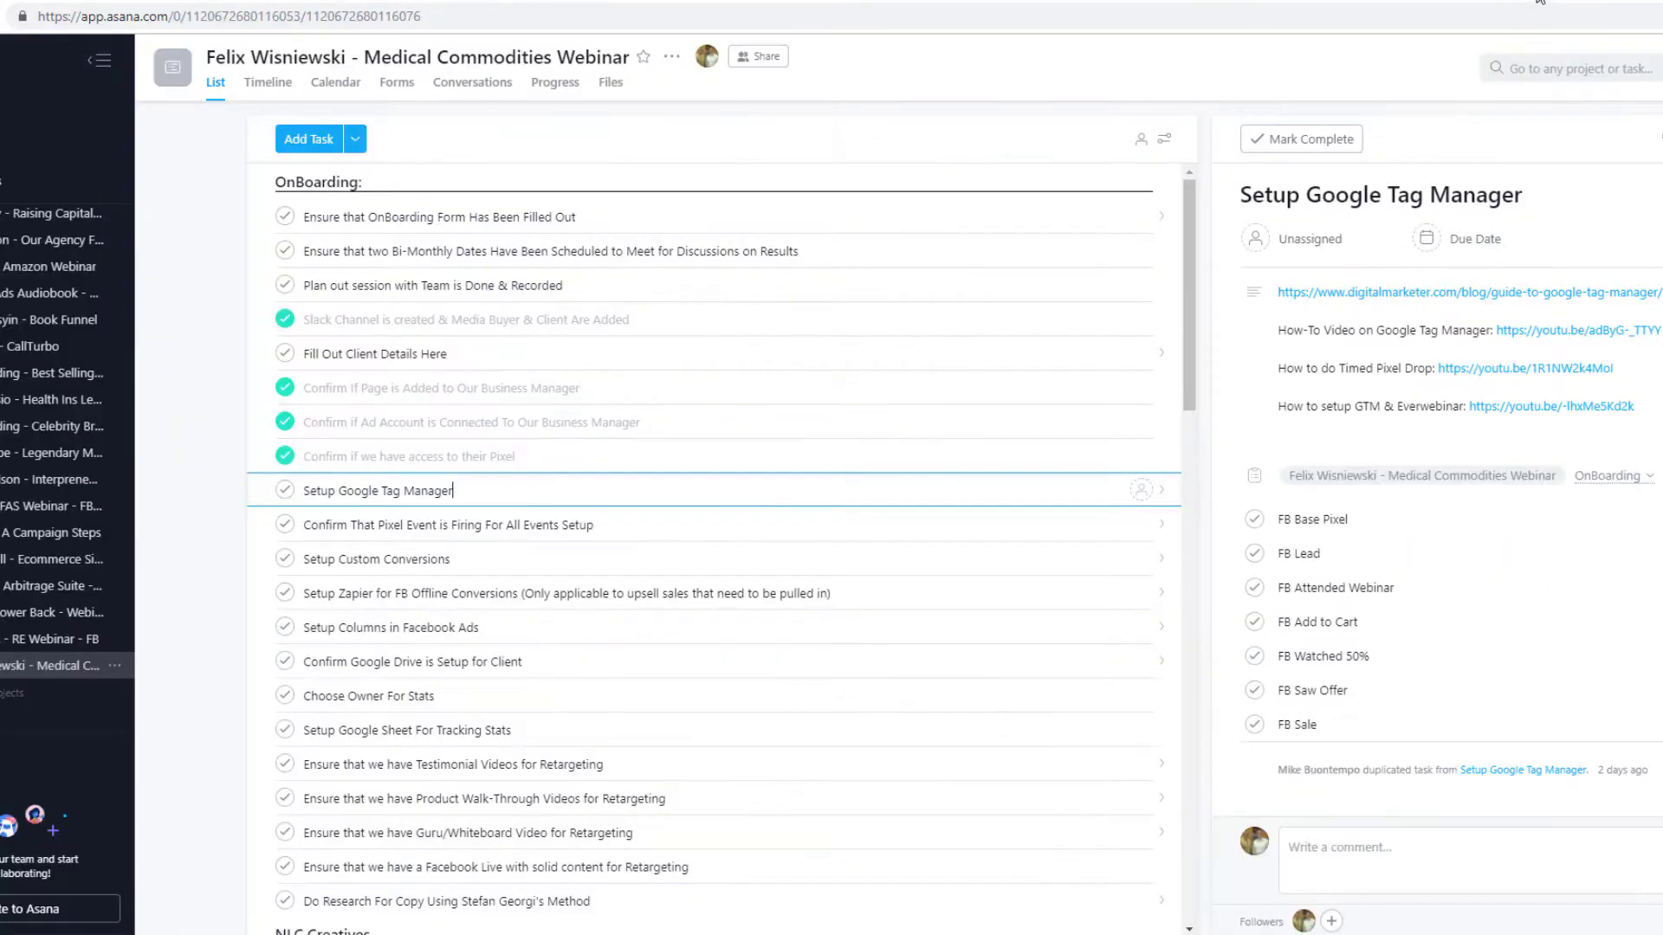
{"action": "scroll", "coordinate": [793, 582], "scroll_direction": "up", "scroll_amount": 3}
{"action": "scroll", "coordinate": [784, 545], "scroll_direction": "up", "scroll_amount": 3}
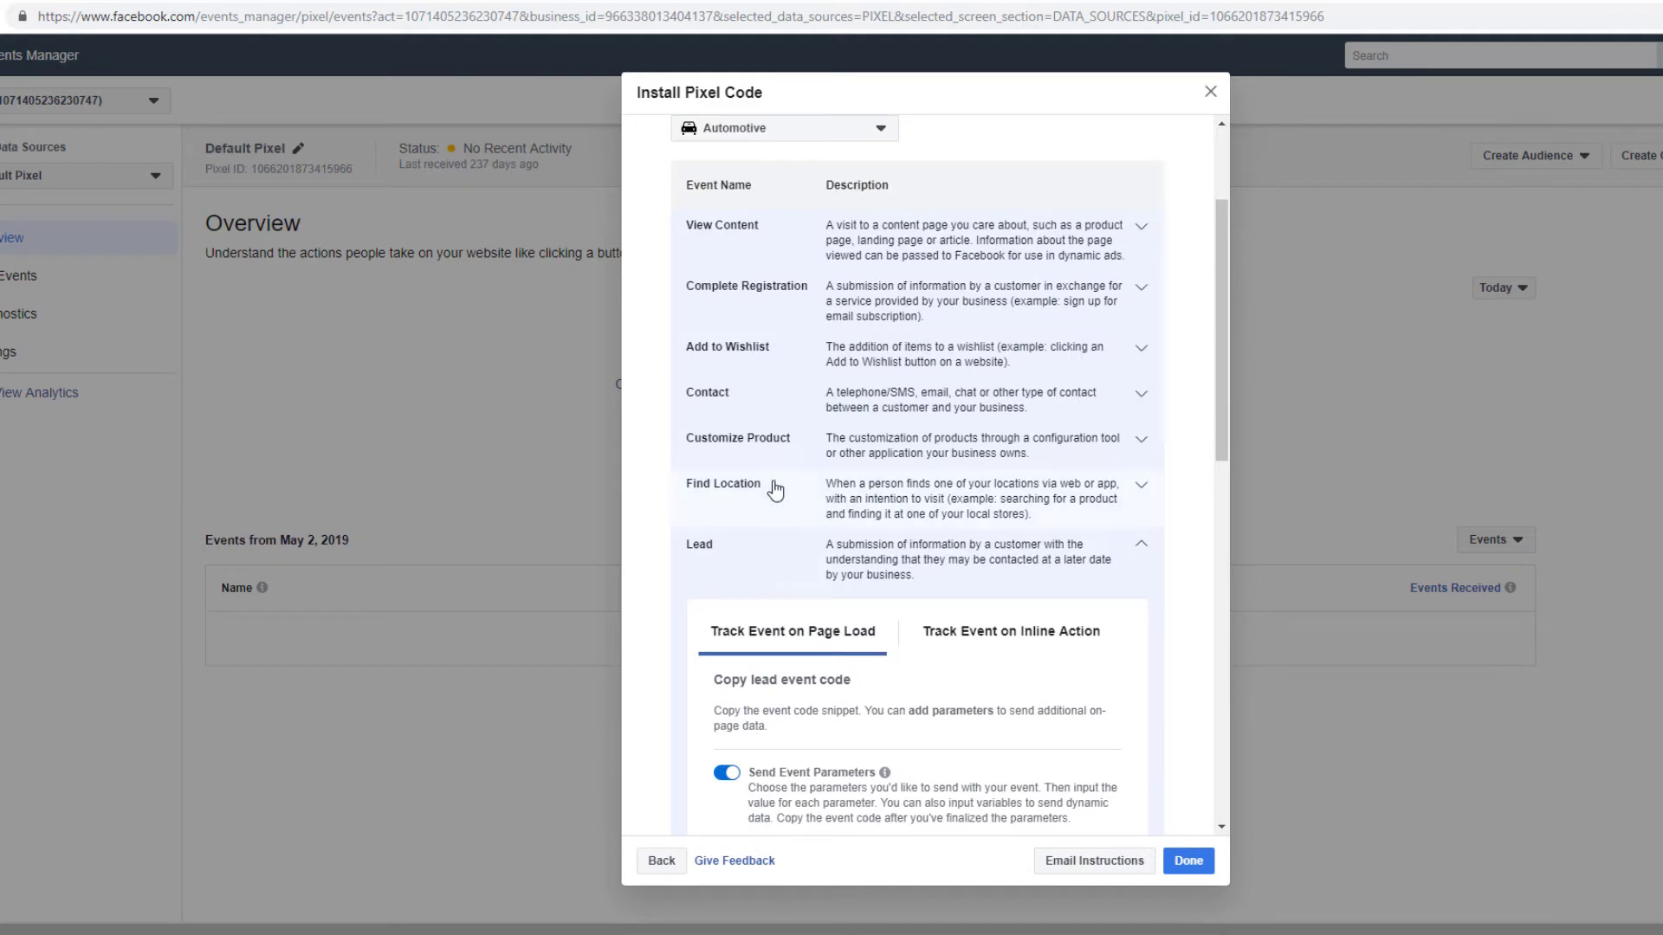
{"action": "scroll", "coordinate": [810, 416], "scroll_direction": "down", "scroll_amount": 4}
{"action": "scroll", "coordinate": [805, 451], "scroll_direction": "down", "scroll_amount": 5}
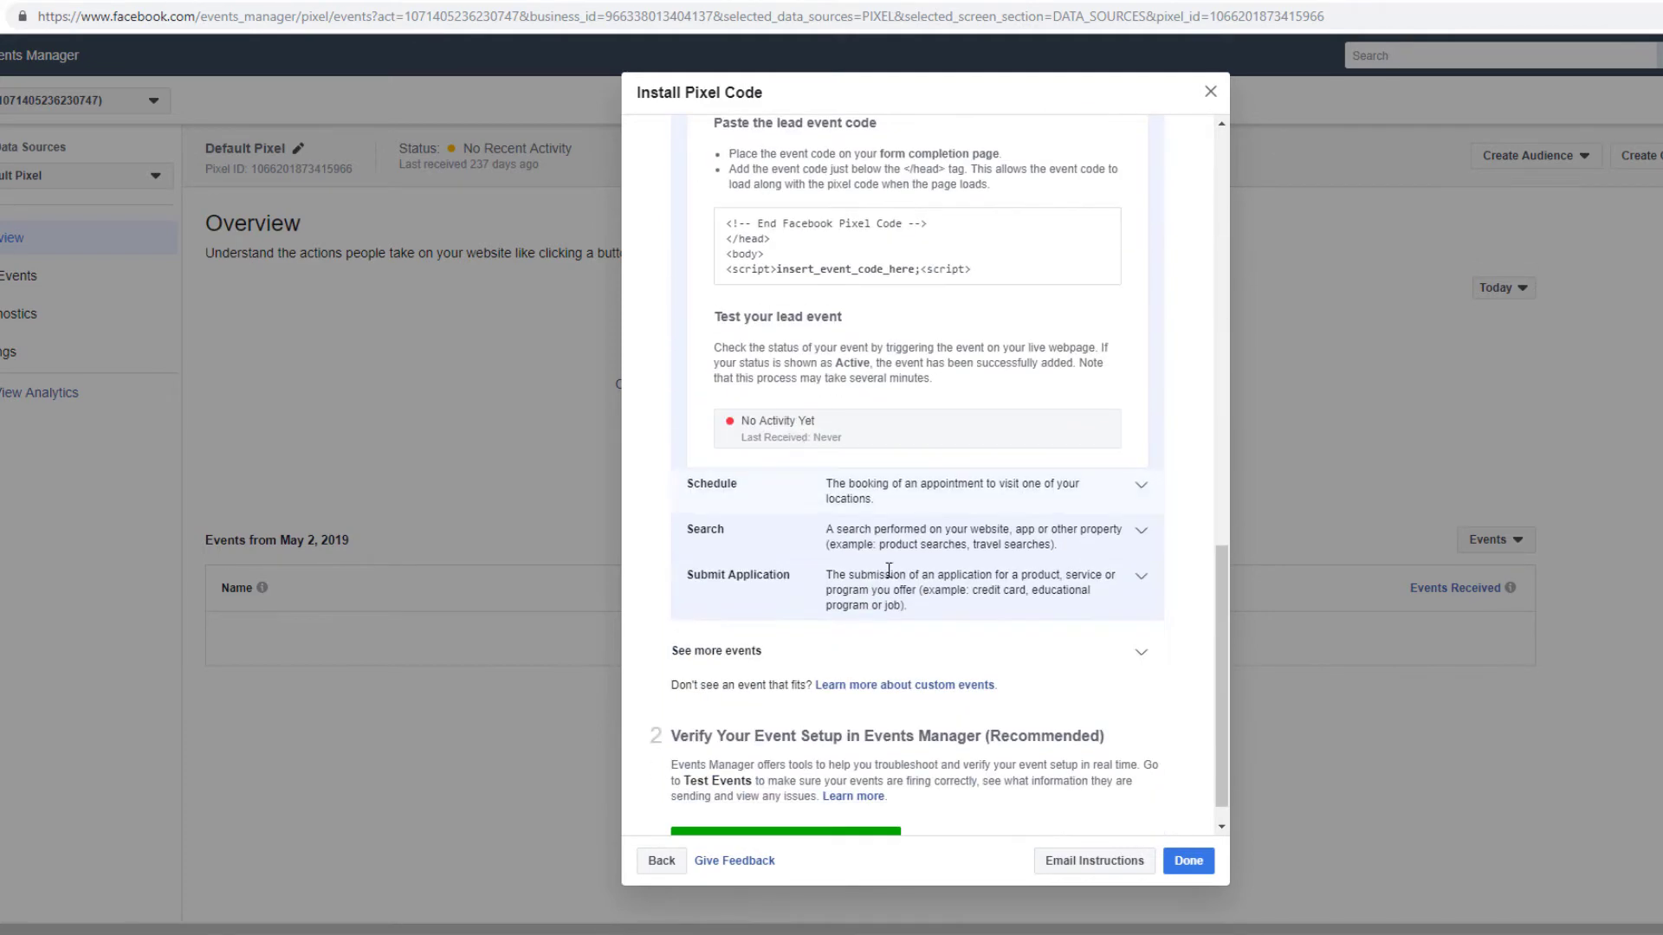
{"action": "scroll", "coordinate": [947, 620], "scroll_direction": "up", "scroll_amount": 8}
{"action": "scroll", "coordinate": [840, 450], "scroll_direction": "up", "scroll_amount": 3}
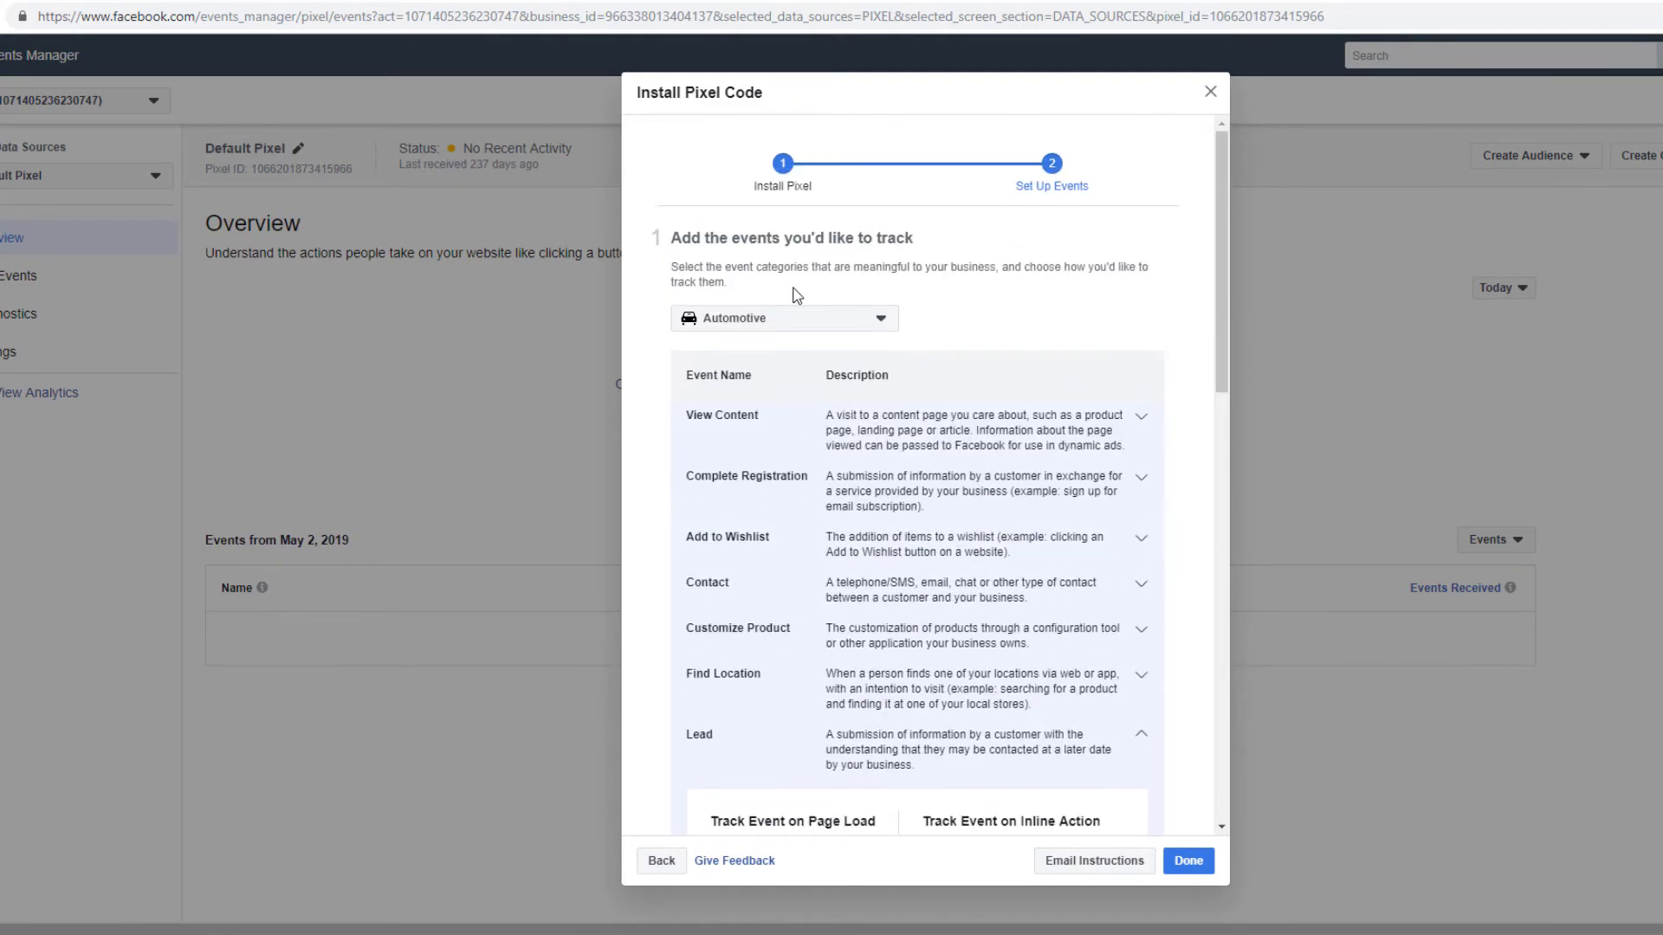
{"action": "left_click", "coordinate": [793, 317]}
{"action": "left_click", "coordinate": [791, 379]}
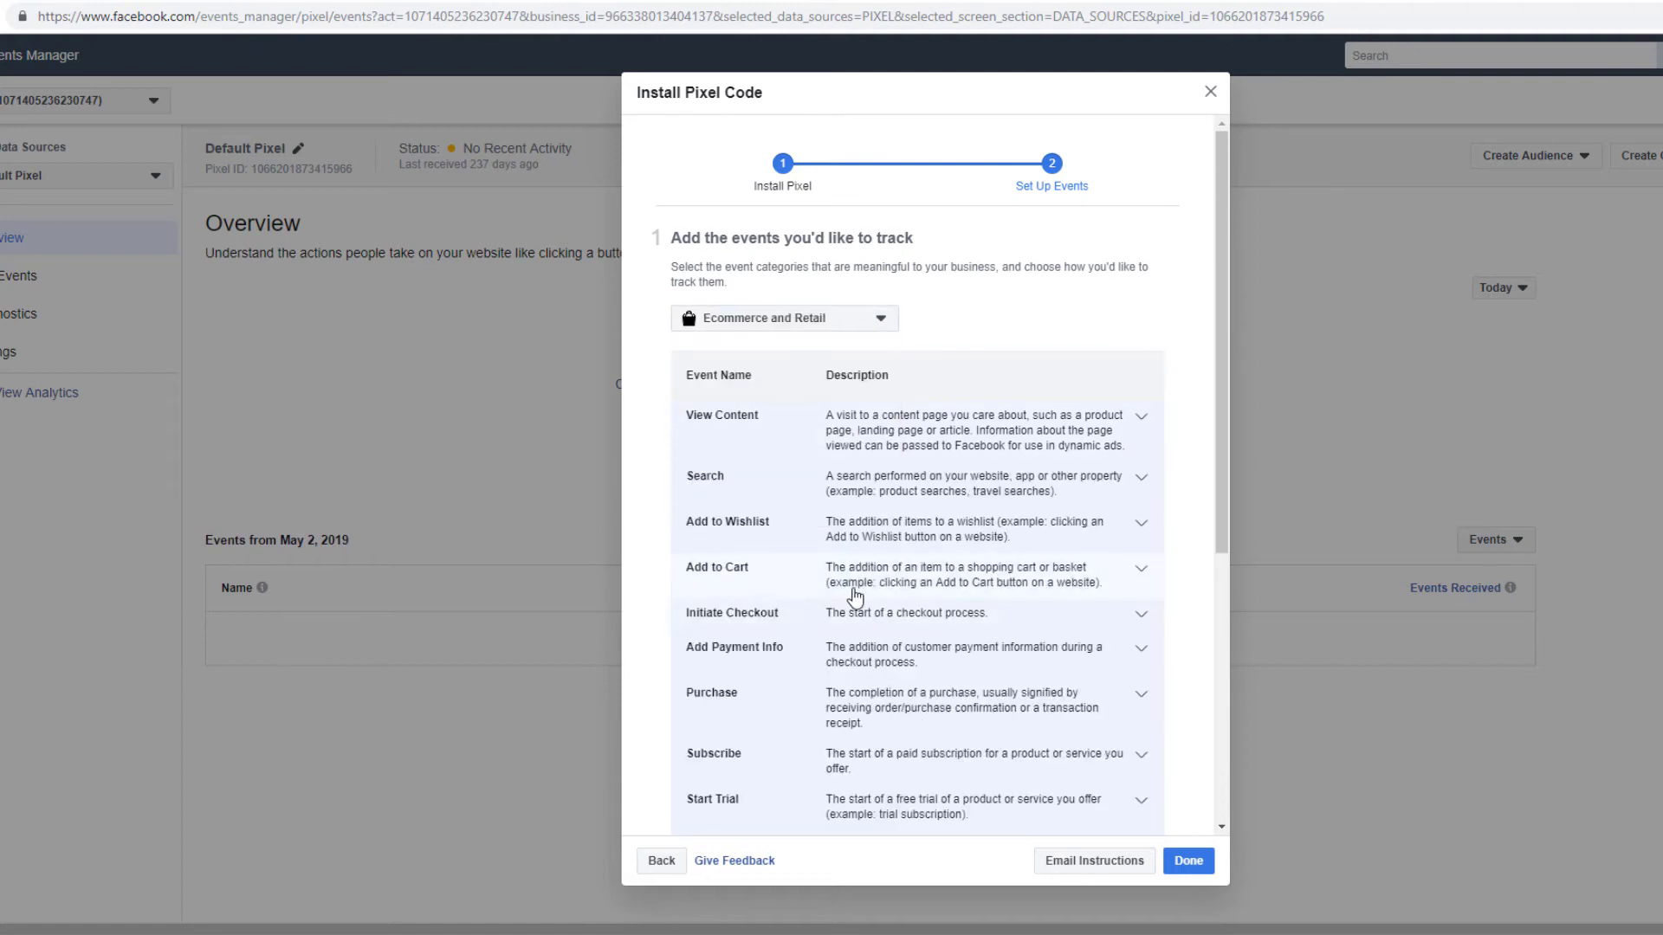
Step: Copy the Add to Cart page-load event code and paste it into the FB - Add To Cart tag's HTML in Tag Manager
{"action": "left_click", "coordinate": [854, 595]}
{"action": "scroll", "coordinate": [917, 476], "scroll_direction": "down", "scroll_amount": 5}
{"action": "left_click", "coordinate": [917, 359]}
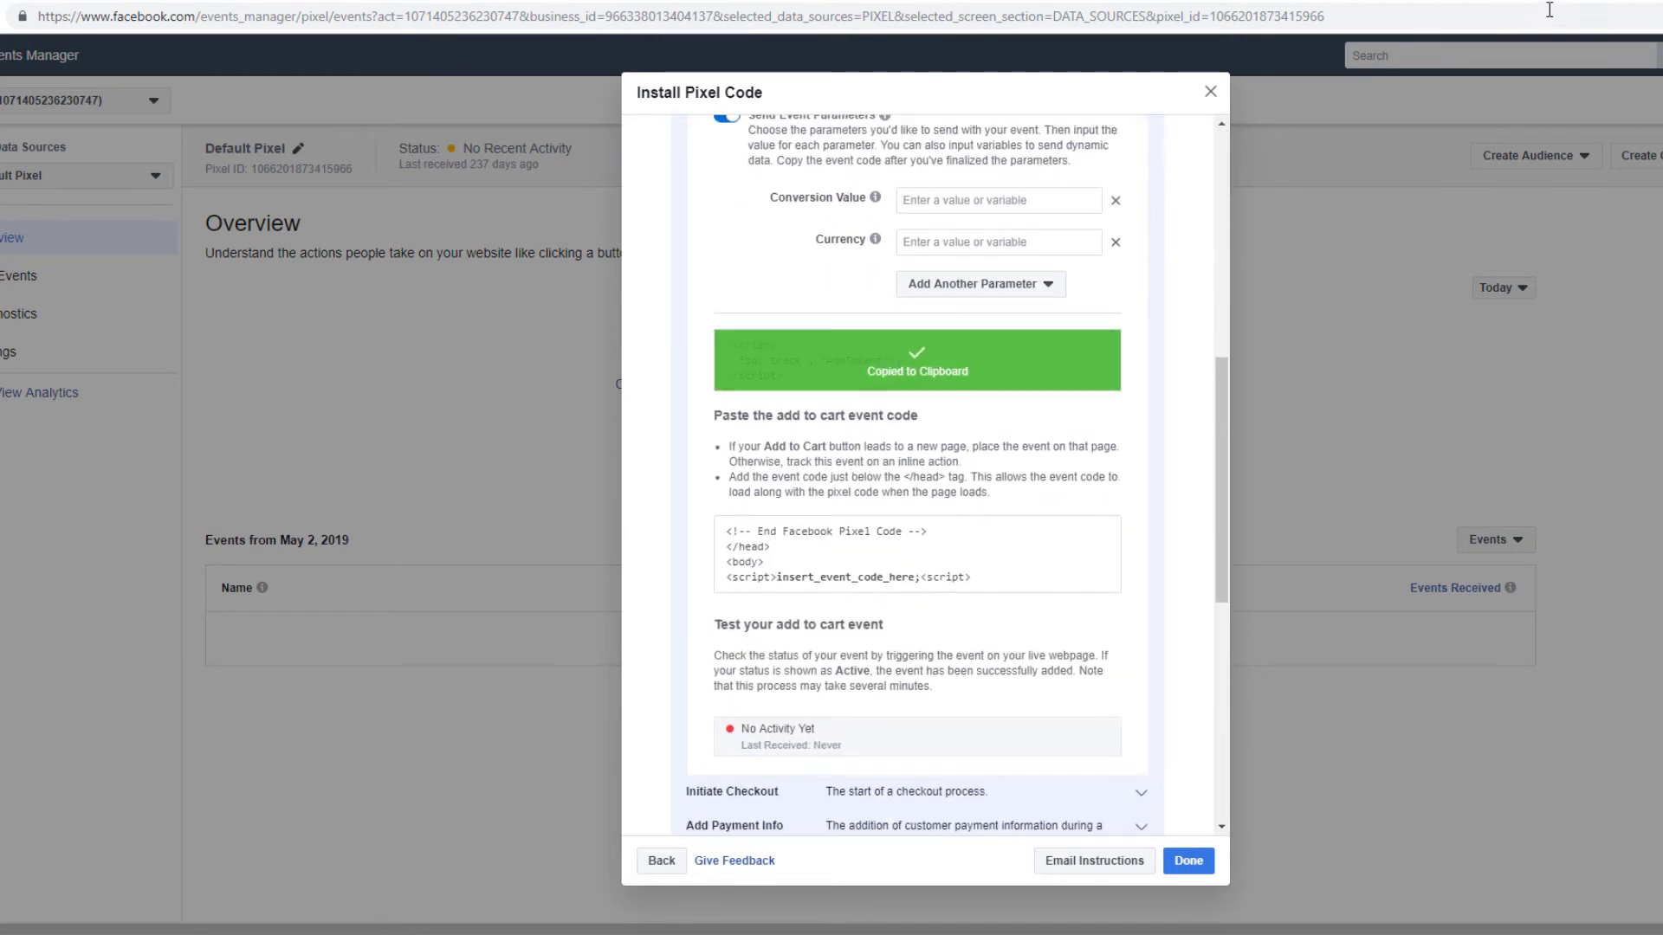
{"action": "left_click", "coordinate": [1576, 2]}
{"action": "left_click", "coordinate": [1153, 396]}
{"action": "key", "text": "ctrl+v"}
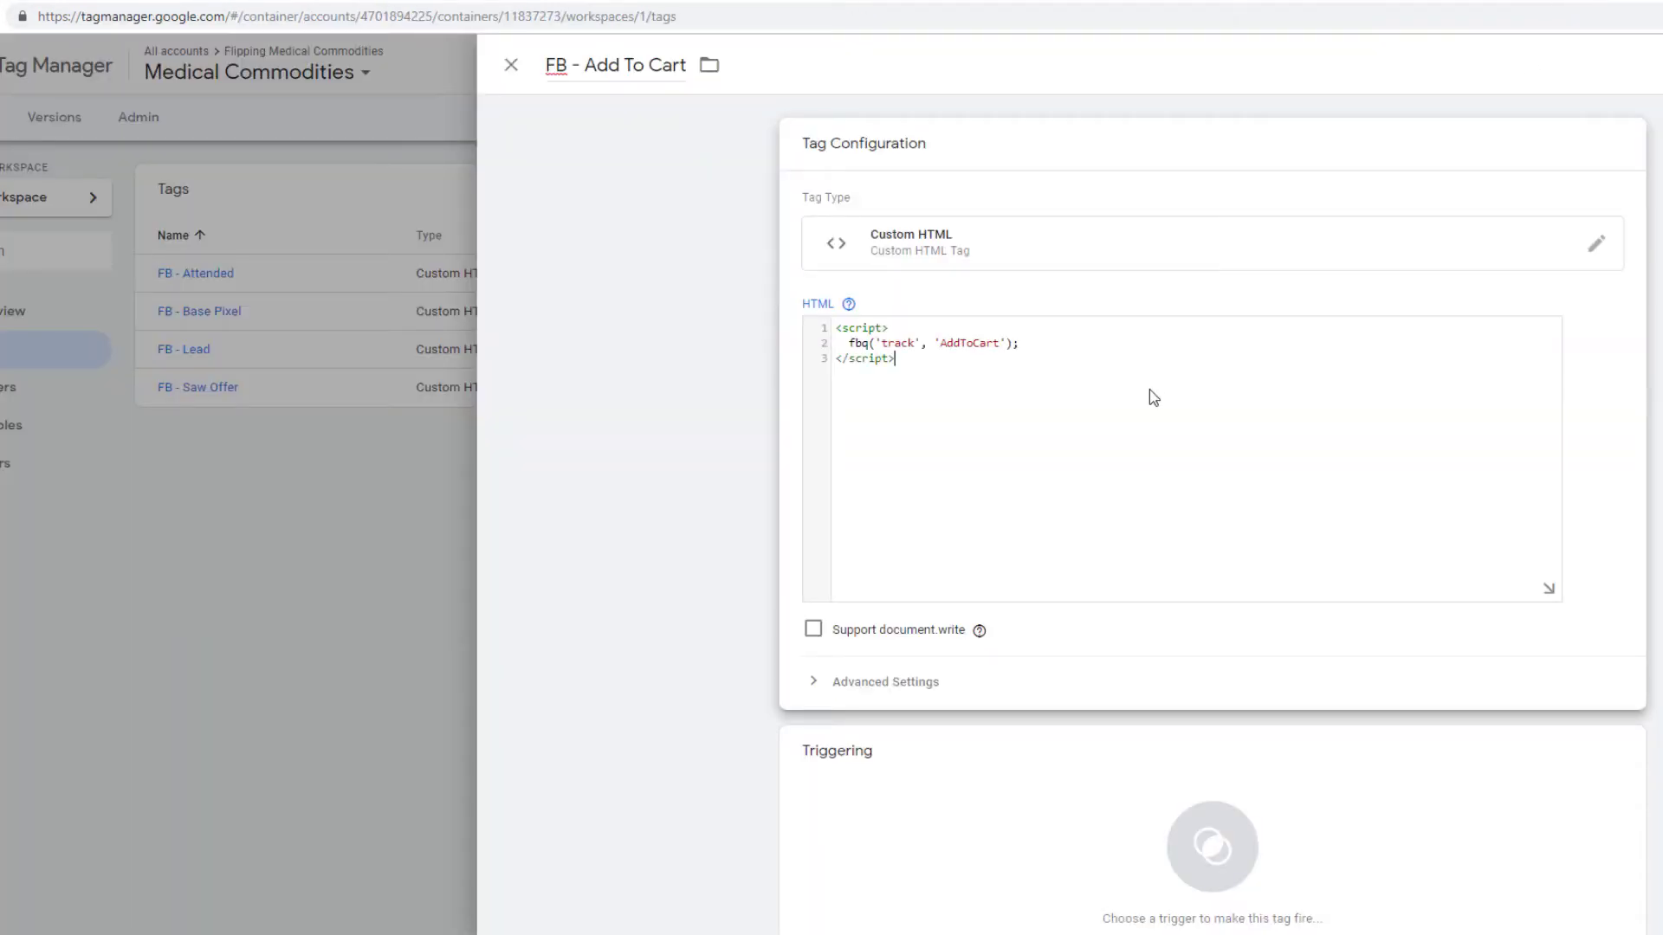
Step: Add a new trigger to the FB - Add To Cart tag and name it Checkout Page
{"action": "scroll", "coordinate": [1157, 397], "scroll_direction": "down", "scroll_amount": 2}
{"action": "left_click", "coordinate": [1154, 738]}
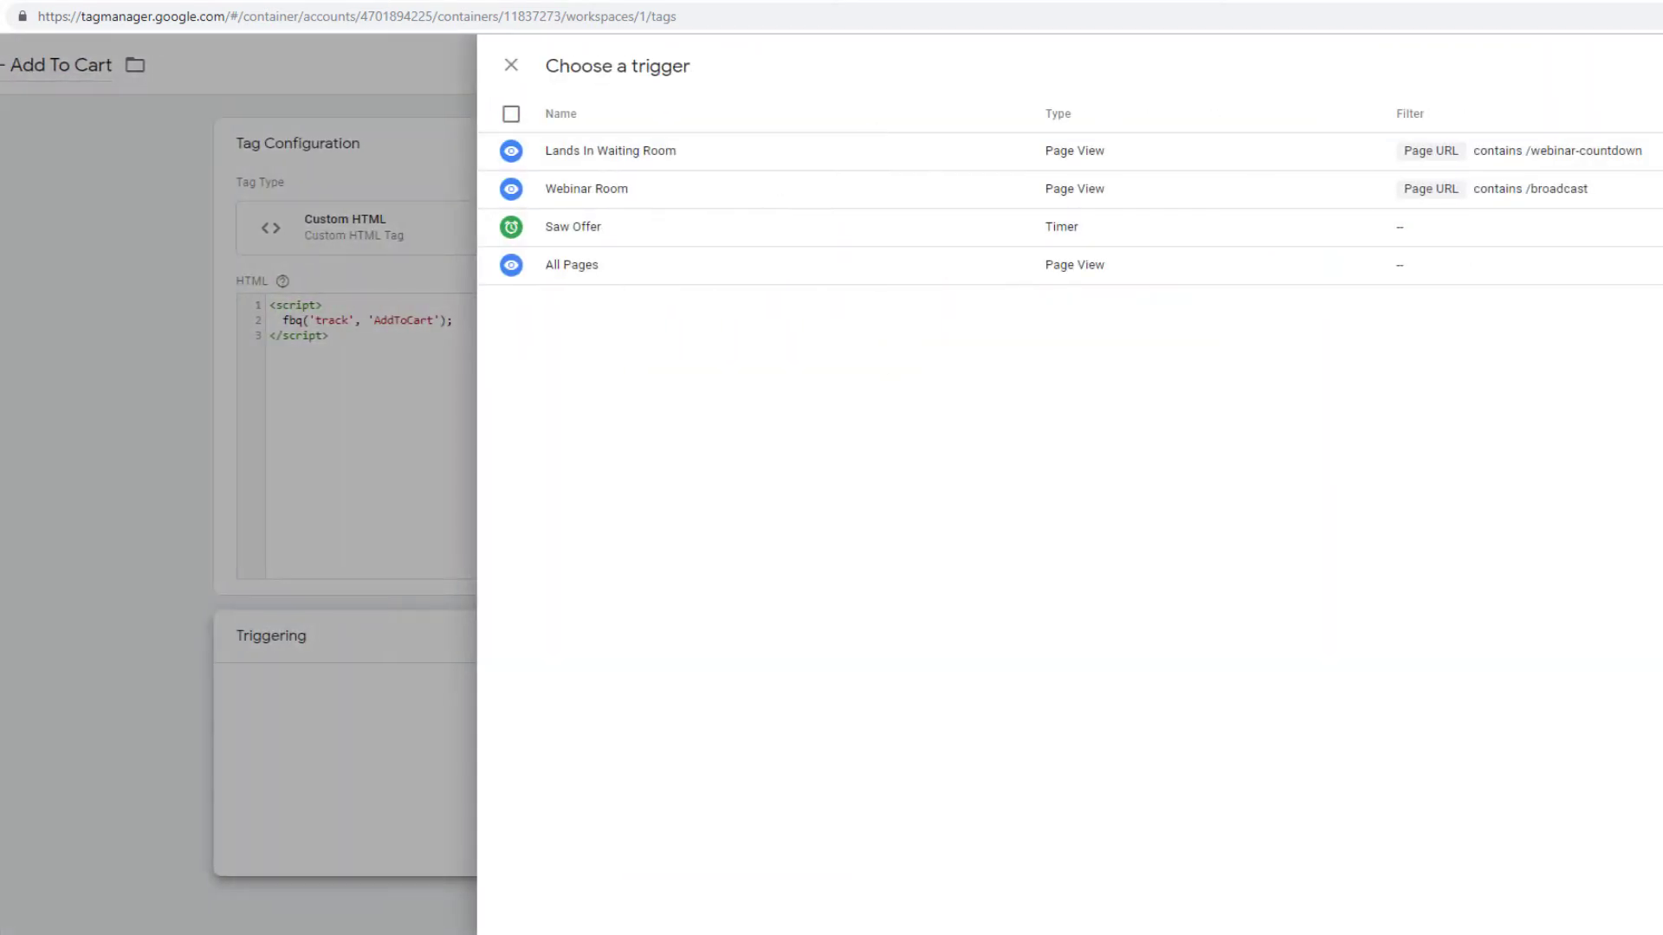
{"action": "left_click", "coordinate": [1649, 66]}
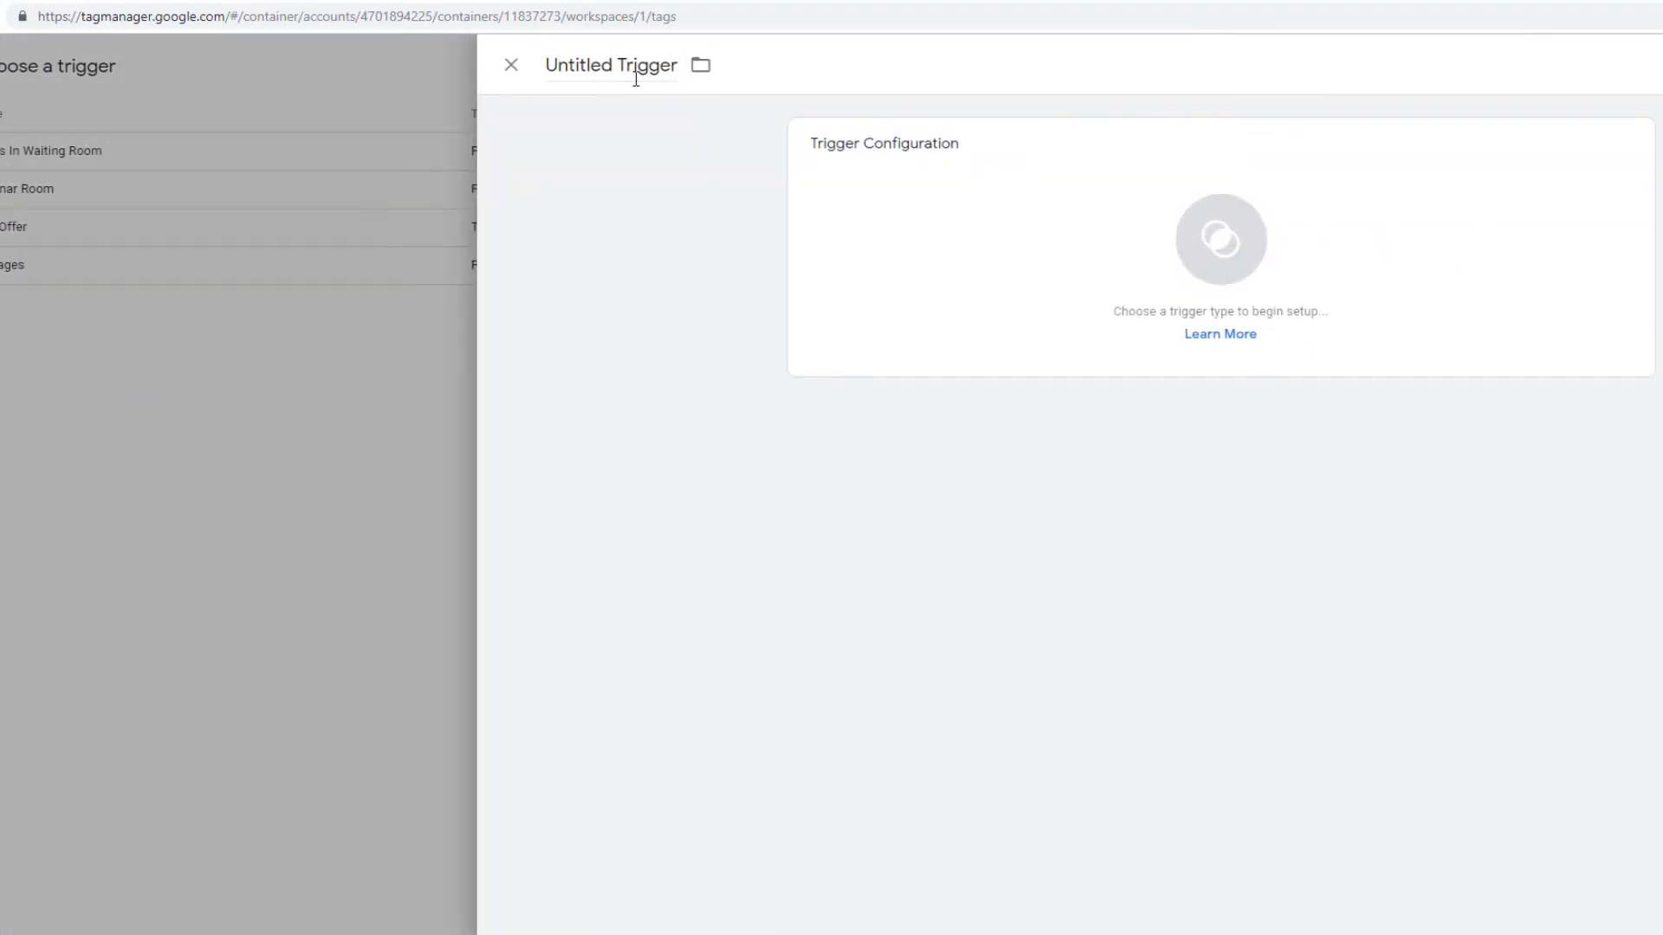
{"action": "type", "text": "Added"}
{"action": "key", "text": "BackSpace"}
{"action": "key", "text": "BackSpace"}
{"action": "type", "text": "To"}
{"action": "key", "text": "BackSpace"}
{"action": "key", "text": "BackSpace"}
{"action": "key", "text": "BackSpace"}
{"action": "key", "text": "BackSpace"}
{"action": "key", "text": "BackSpace"}
{"action": "key", "text": "BackSpace"}
{"action": "key", "text": "BackSpace"}
{"action": "type", "text": "Check"}
{"action": "type", "text": "out Page"}
Step: Configure the Checkout Page trigger as a Page View firing on some page views, with a Page URL condition
{"action": "left_click", "coordinate": [996, 232]}
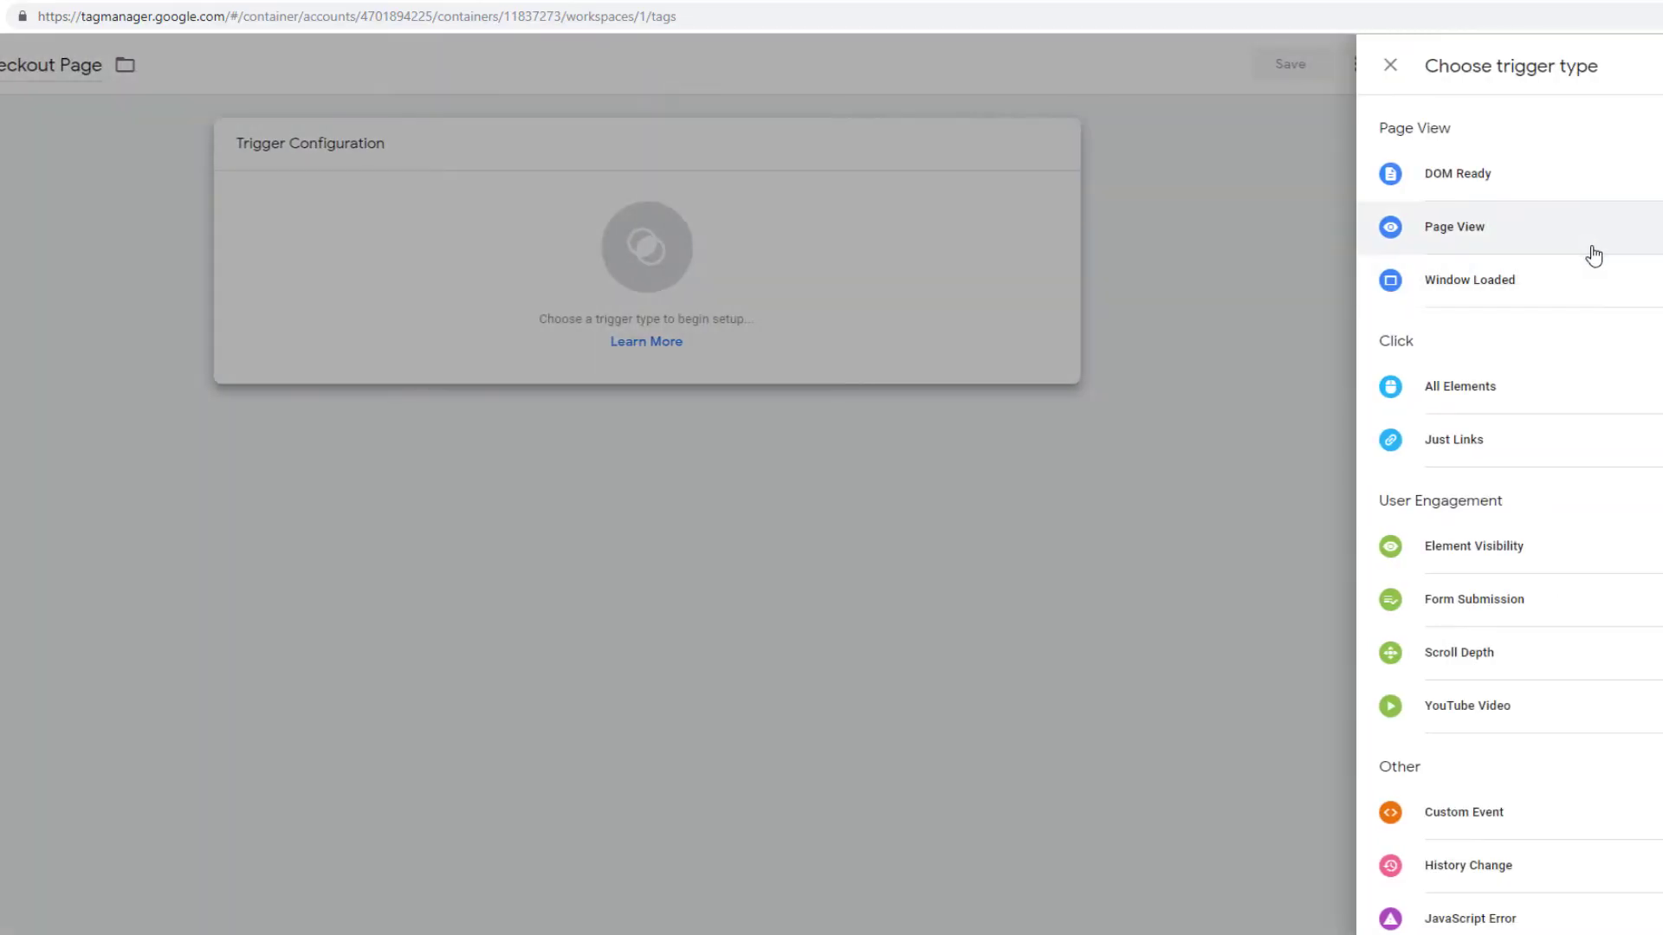
{"action": "left_click", "coordinate": [1575, 232]}
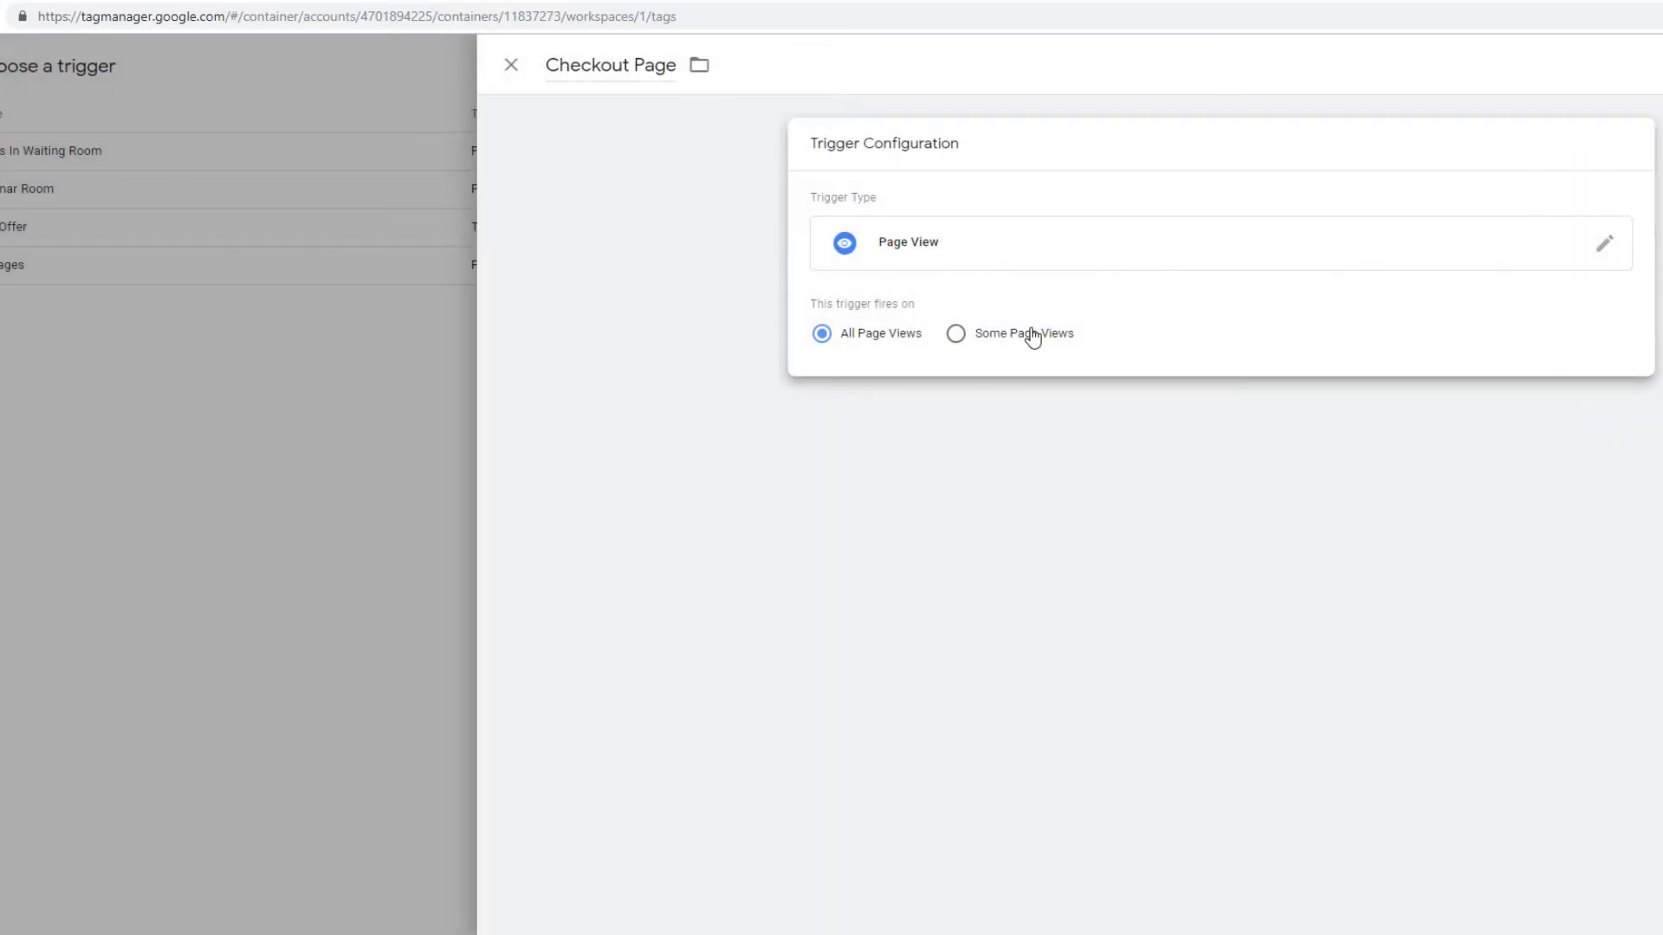
{"action": "left_click", "coordinate": [1030, 335]}
{"action": "left_click", "coordinate": [977, 410]}
{"action": "left_click", "coordinate": [935, 472]}
Step: Make the Page URL condition contain /ordernew, then save the Checkout Page trigger and the FB - Add To Cart tag
{"action": "left_click", "coordinate": [1357, 401]}
{"action": "key", "text": "alt+Tab"}
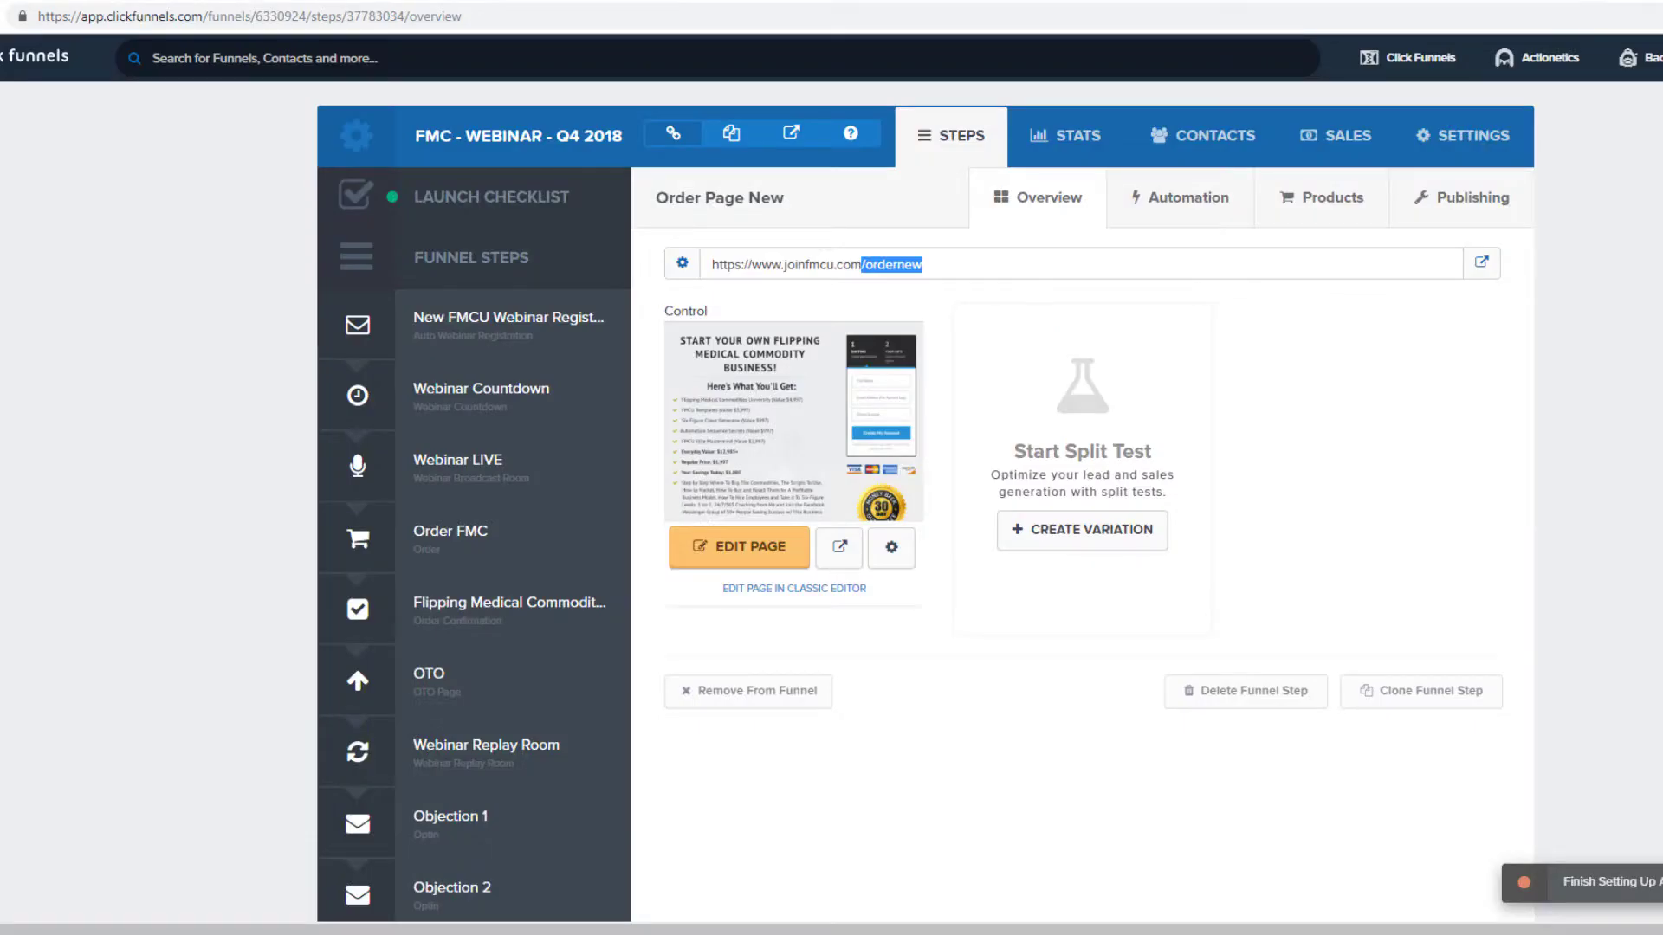
{"action": "key", "text": "alt+Tab"}
{"action": "type", "text": "/or"}
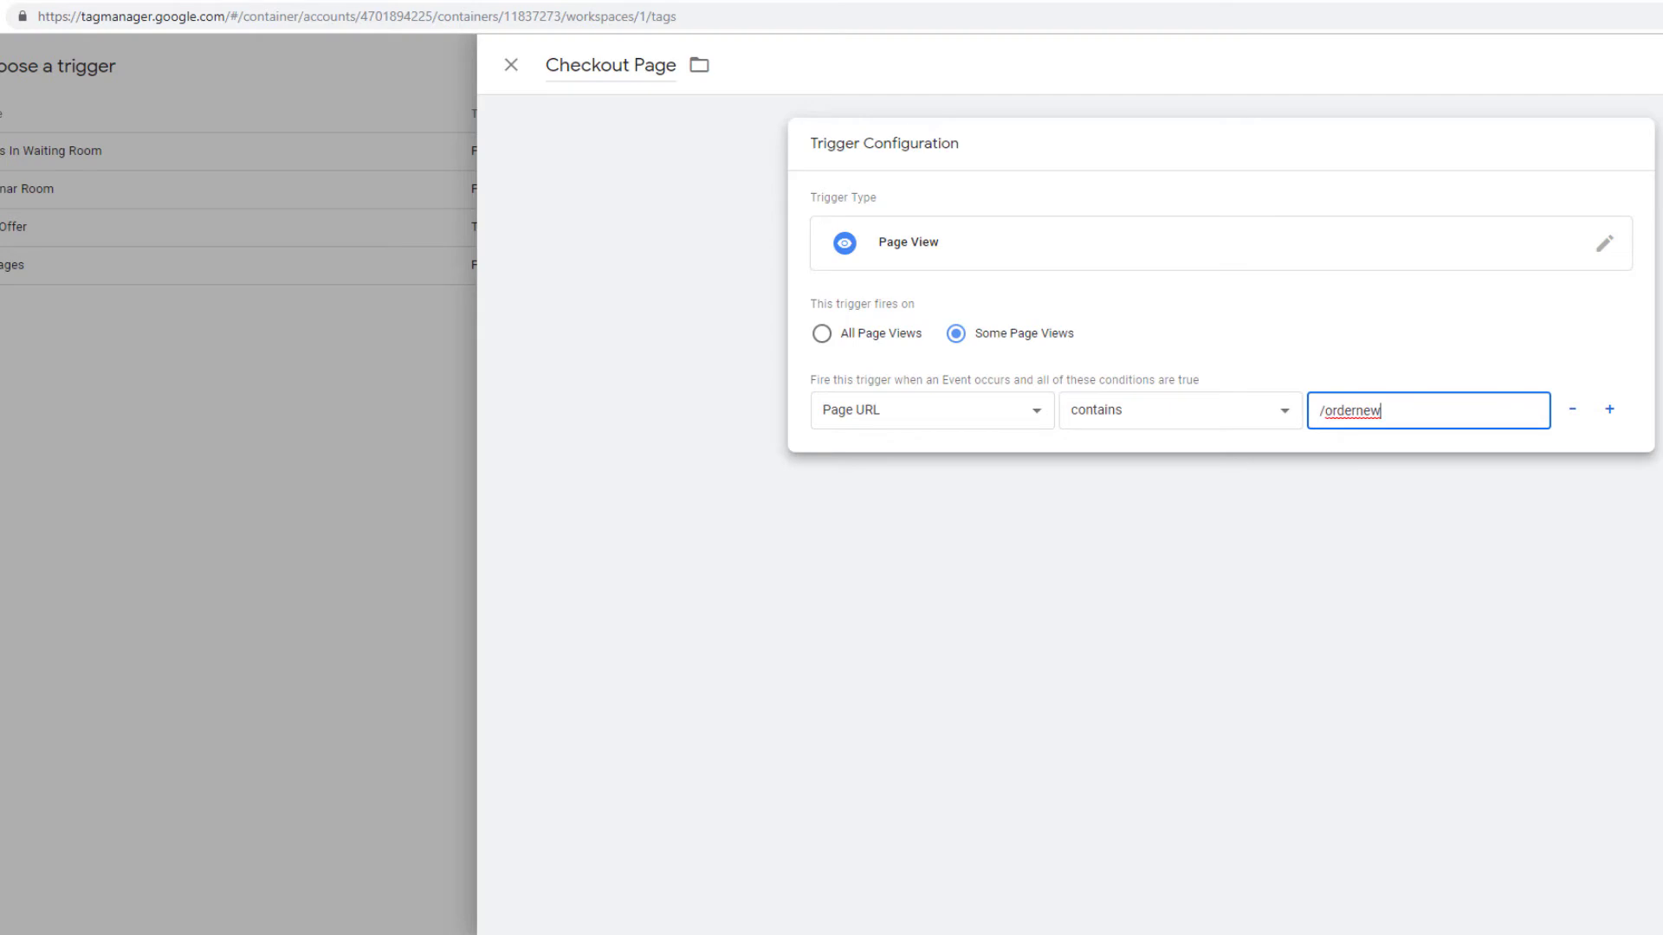
{"action": "key", "text": "Return"}
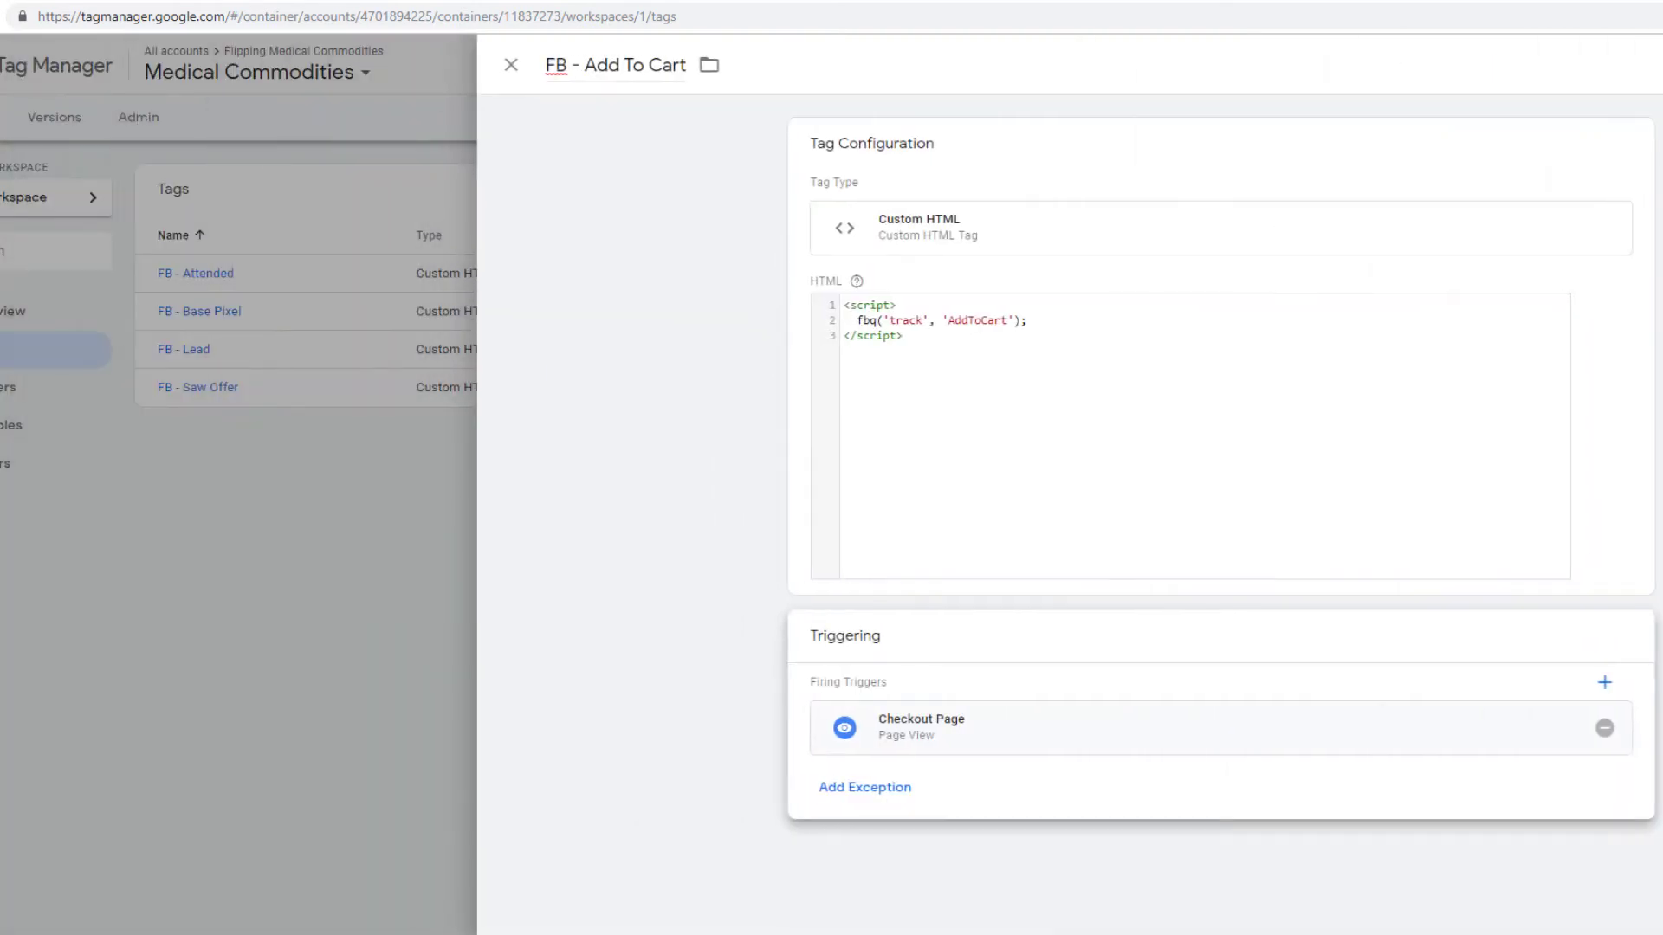
{"action": "key", "text": "ctrl+s"}
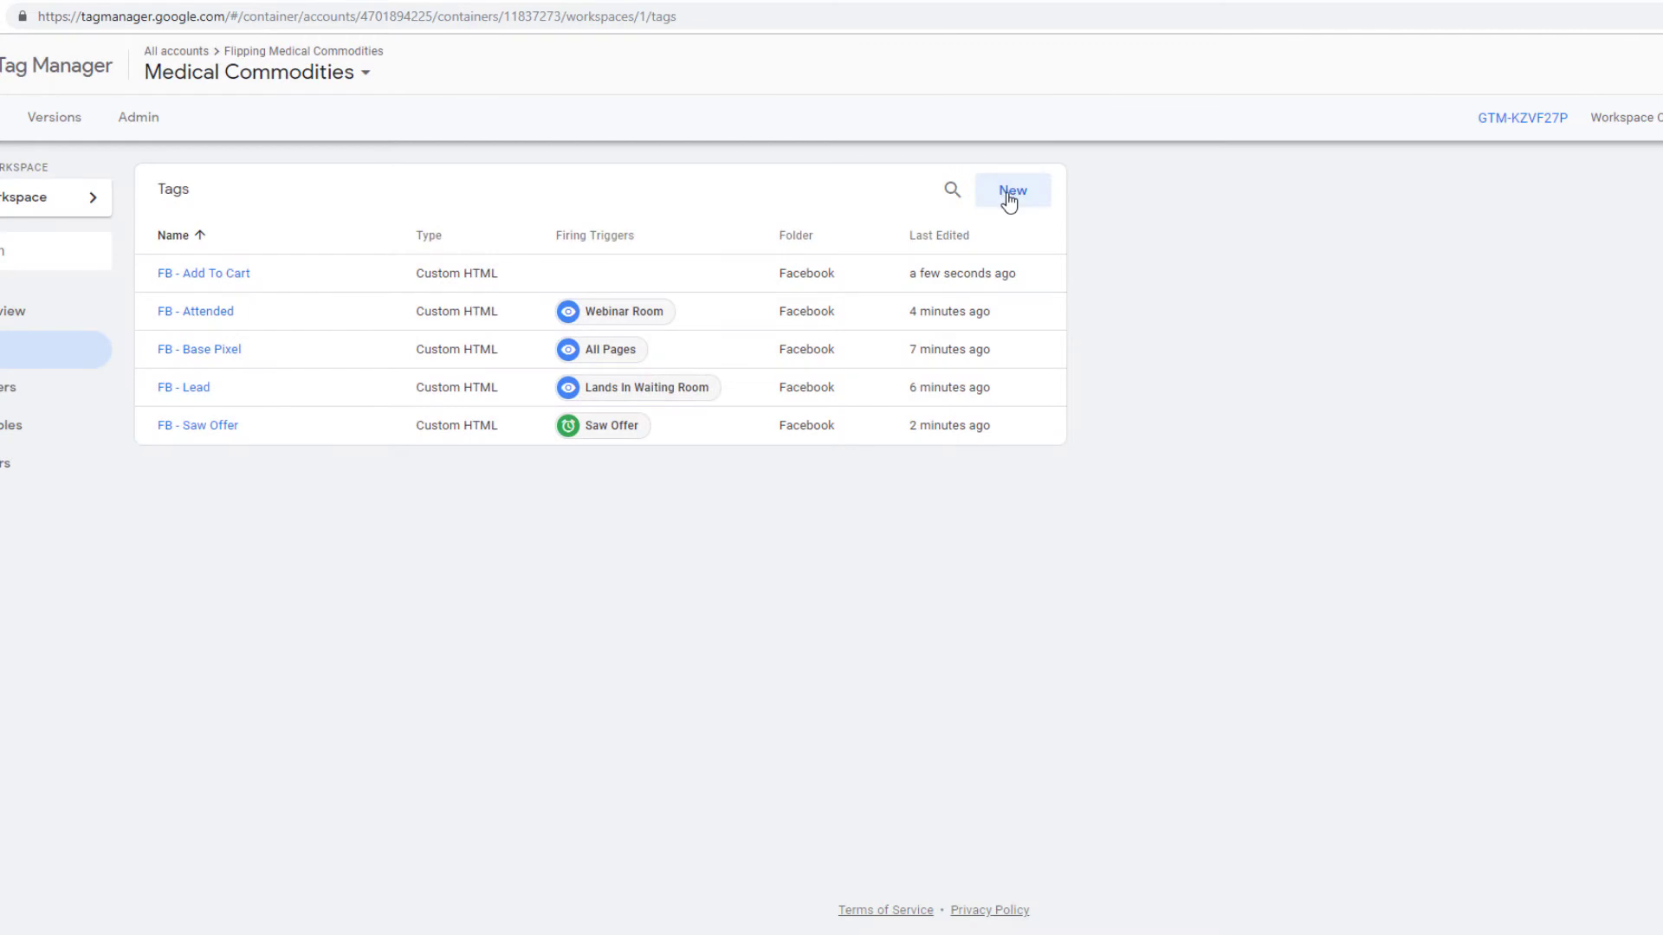
Step: Create a Custom HTML tag named FB - Purchase in the Facebook folder
{"action": "left_click", "coordinate": [1007, 191]}
{"action": "left_click", "coordinate": [635, 67]}
{"action": "type", "text": "FB - Purchase"}
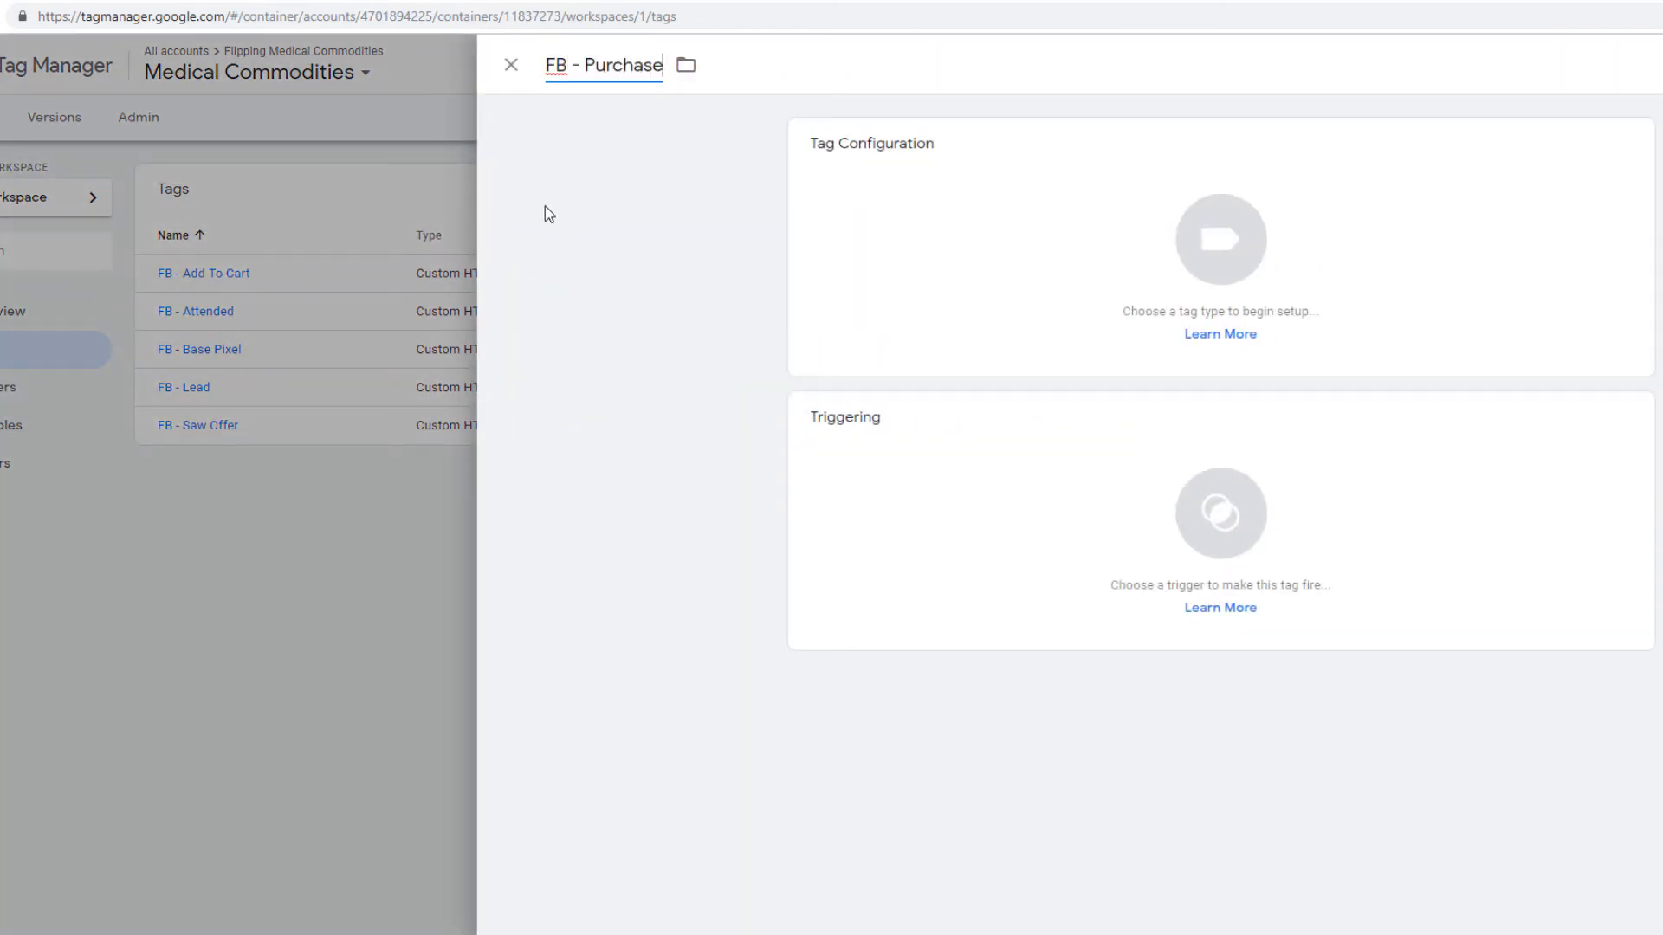
{"action": "left_click", "coordinate": [698, 74]}
{"action": "left_click", "coordinate": [716, 145]}
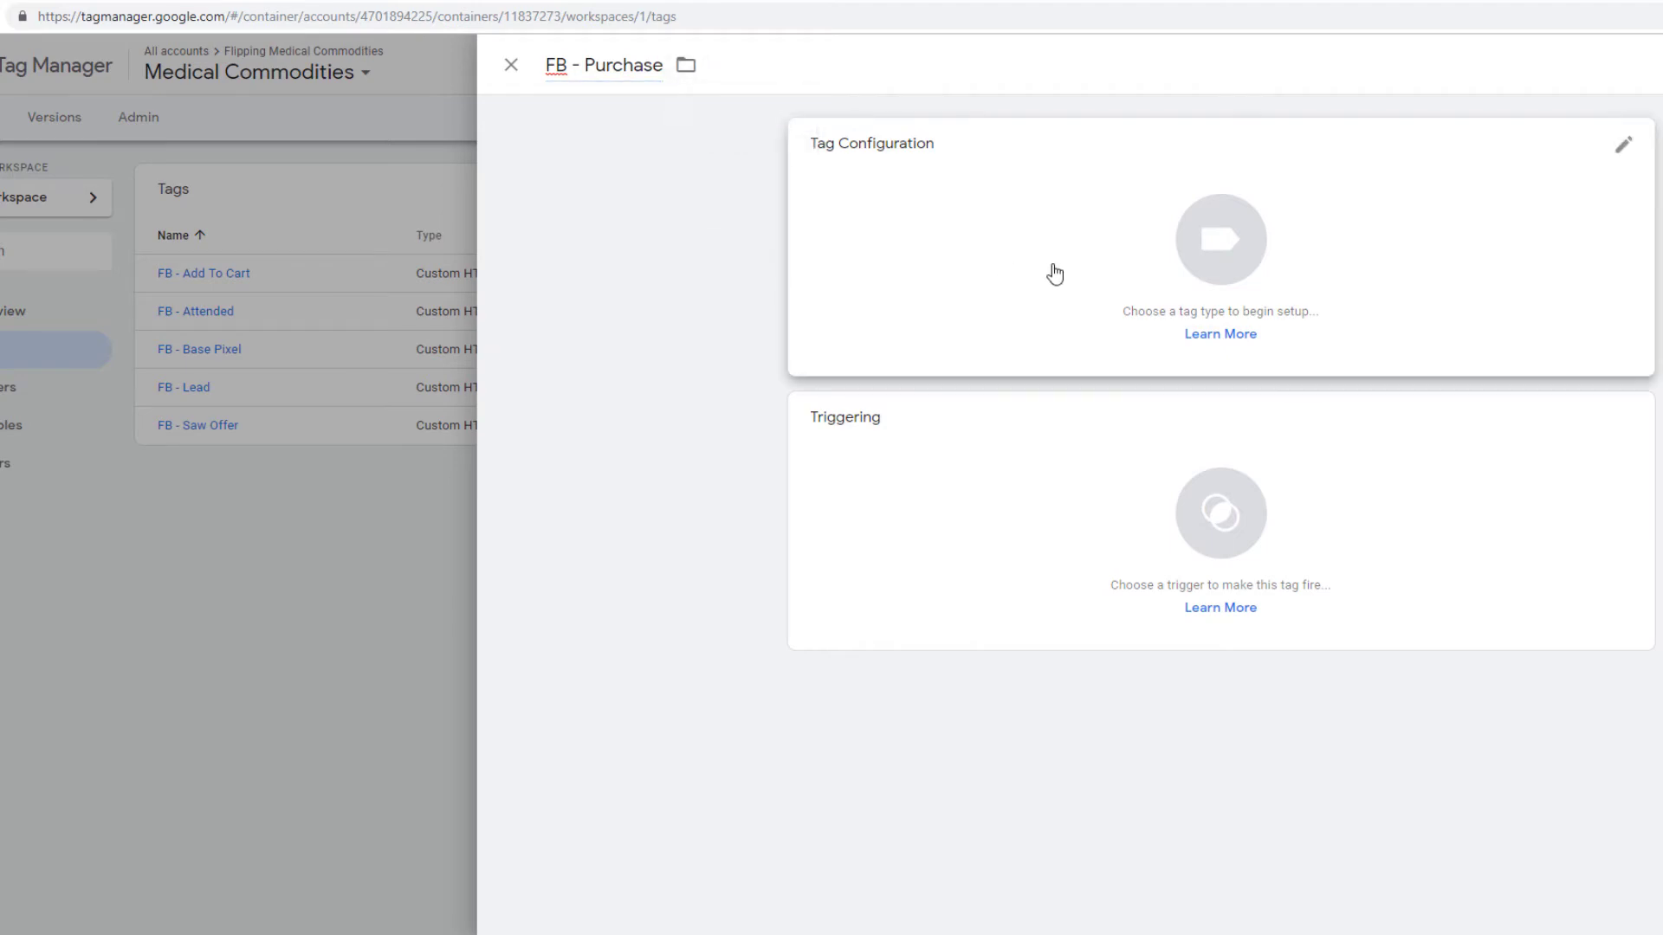
{"action": "left_click", "coordinate": [1050, 271]}
{"action": "left_click", "coordinate": [1544, 649]}
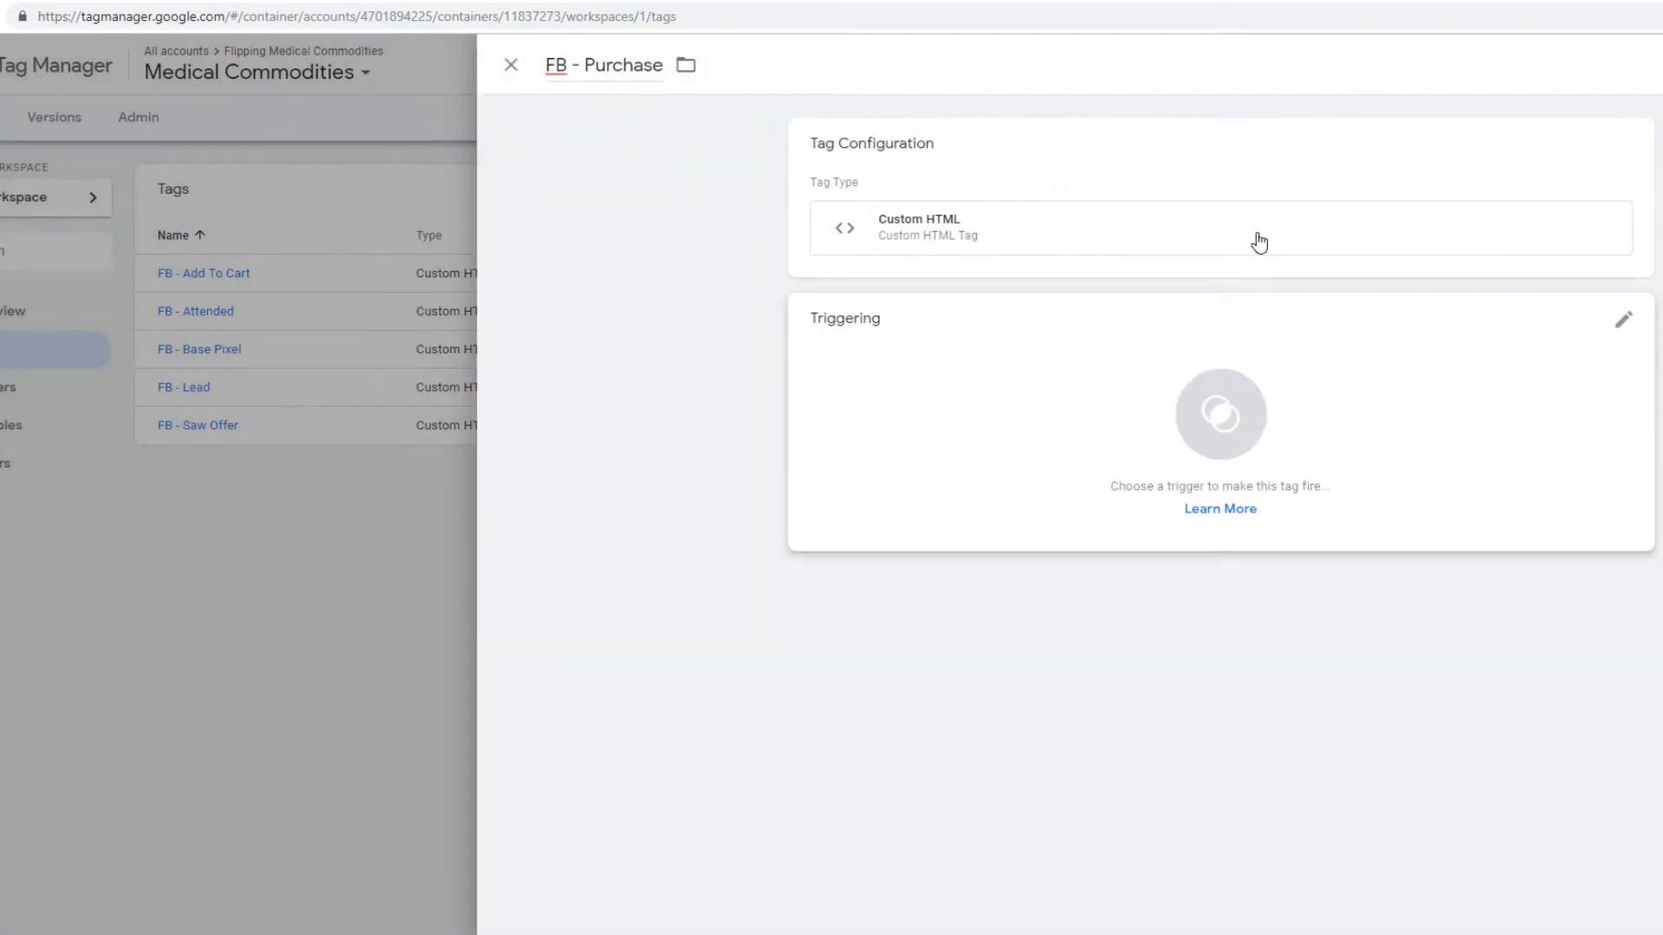
{"action": "left_click", "coordinate": [1175, 221]}
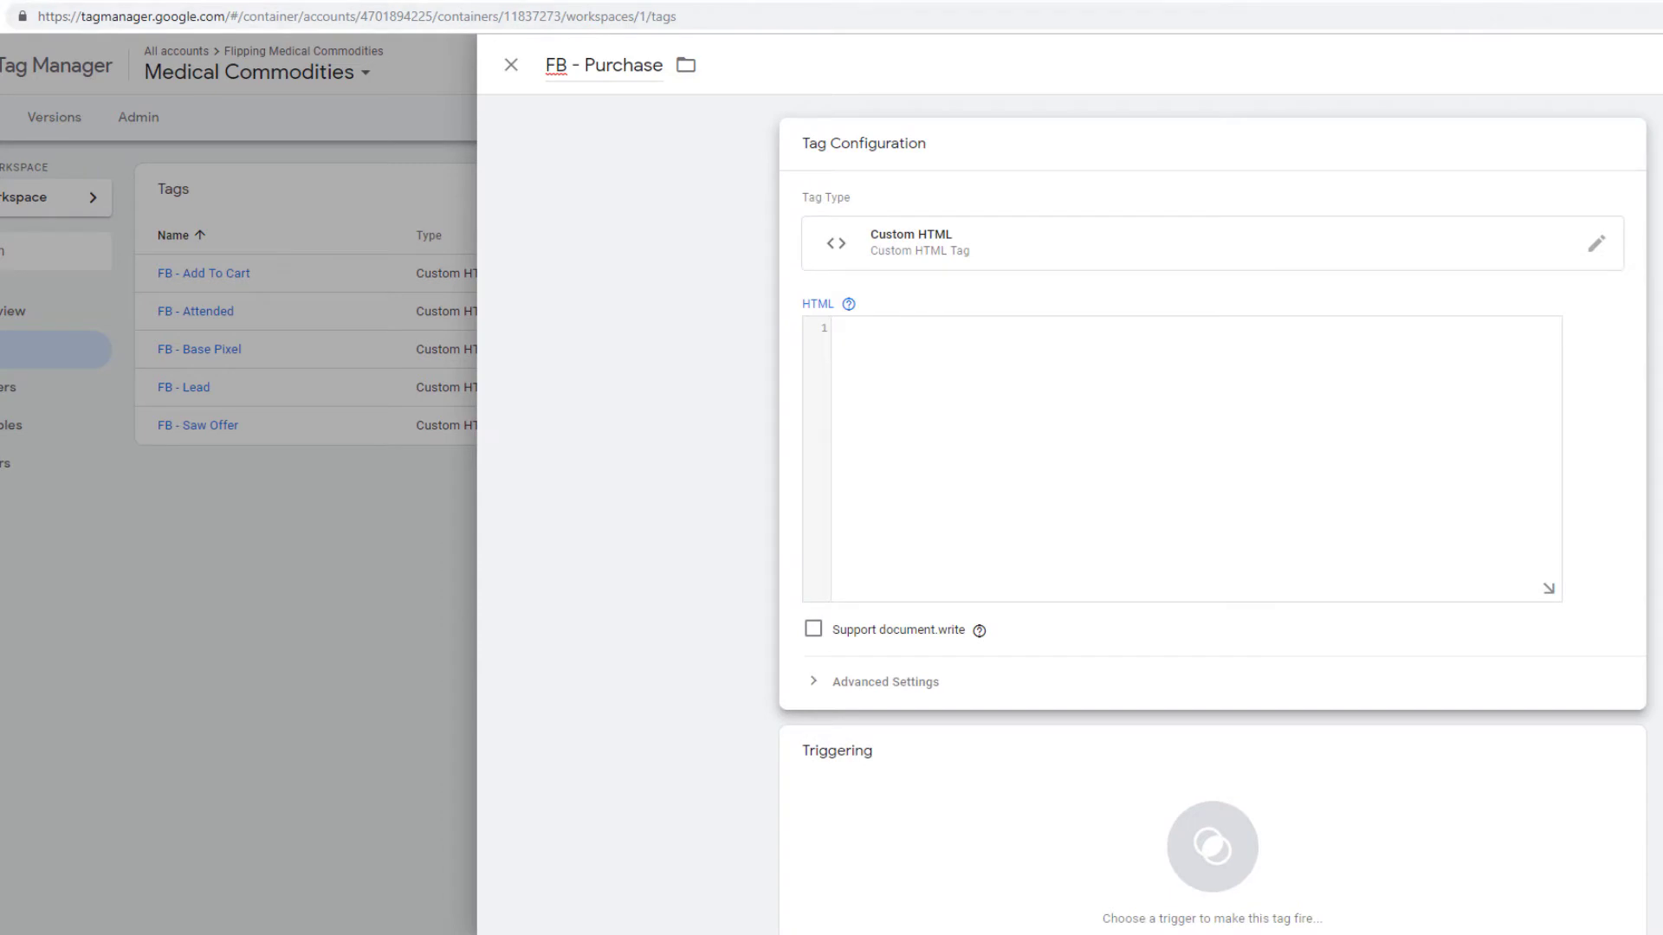
Step: Switch to Facebook Events Manager and set the Purchase event's conversion value to 997 and its currency to USD
{"action": "key", "text": "ctrl+Tab"}
{"action": "scroll", "coordinate": [1012, 534], "scroll_direction": "down", "scroll_amount": 5}
{"action": "left_click", "coordinate": [901, 406]}
{"action": "scroll", "coordinate": [896, 407], "scroll_direction": "down", "scroll_amount": 3}
{"action": "left_click", "coordinate": [966, 426]}
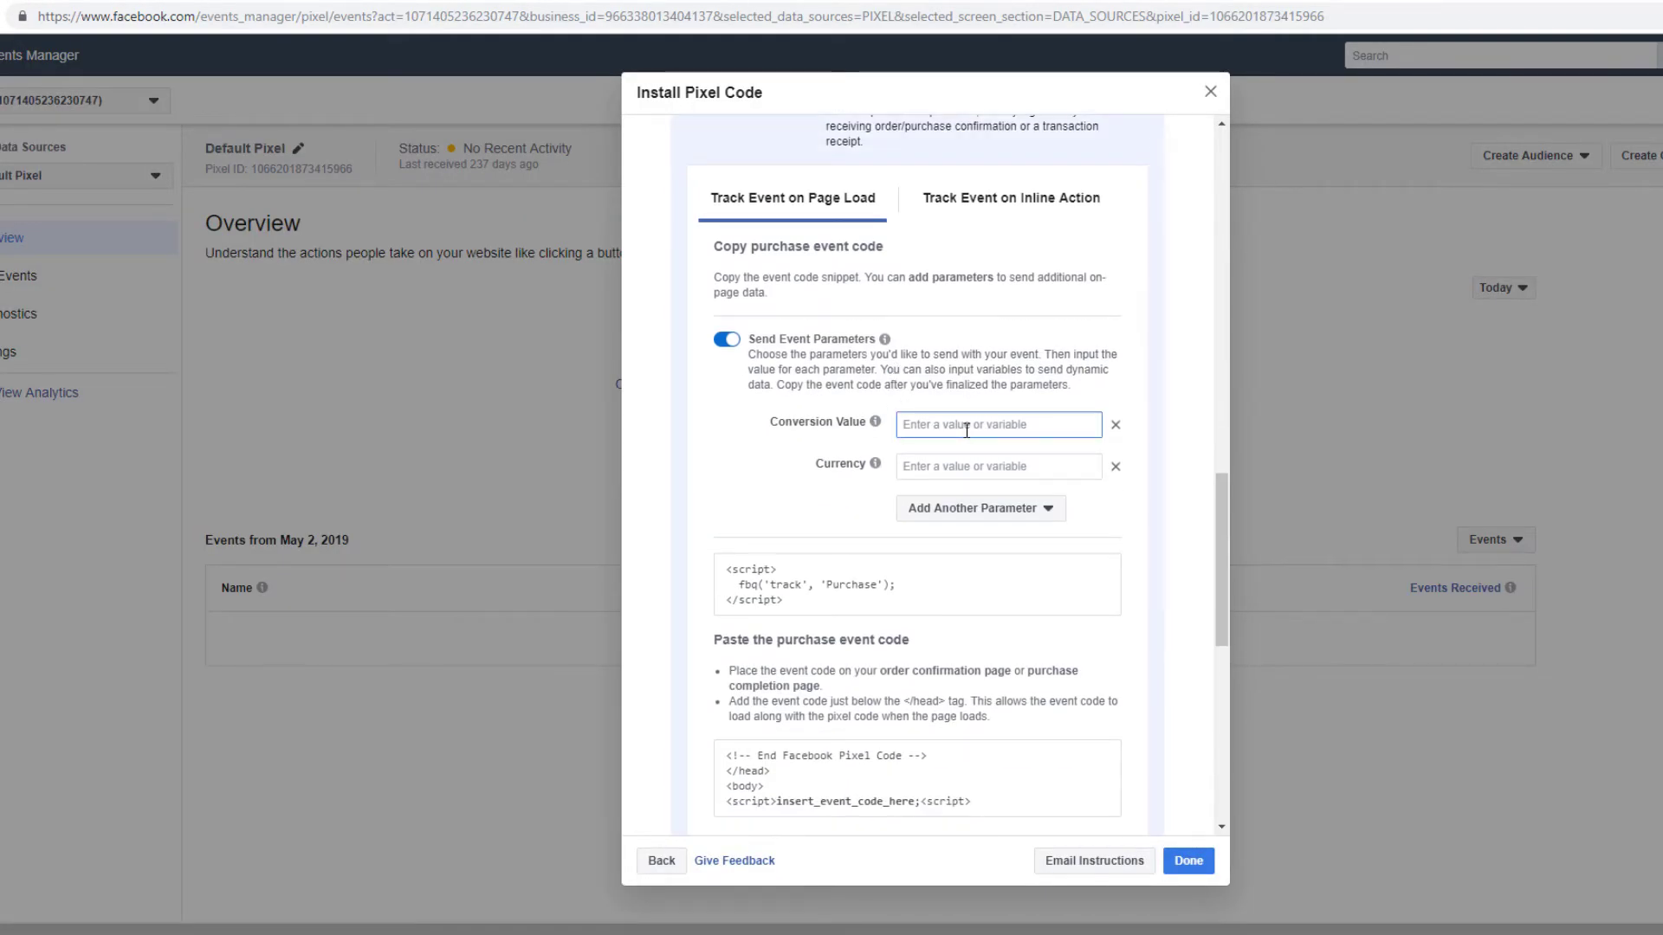
{"action": "type", "text": "997"}
{"action": "left_click", "coordinate": [945, 469]}
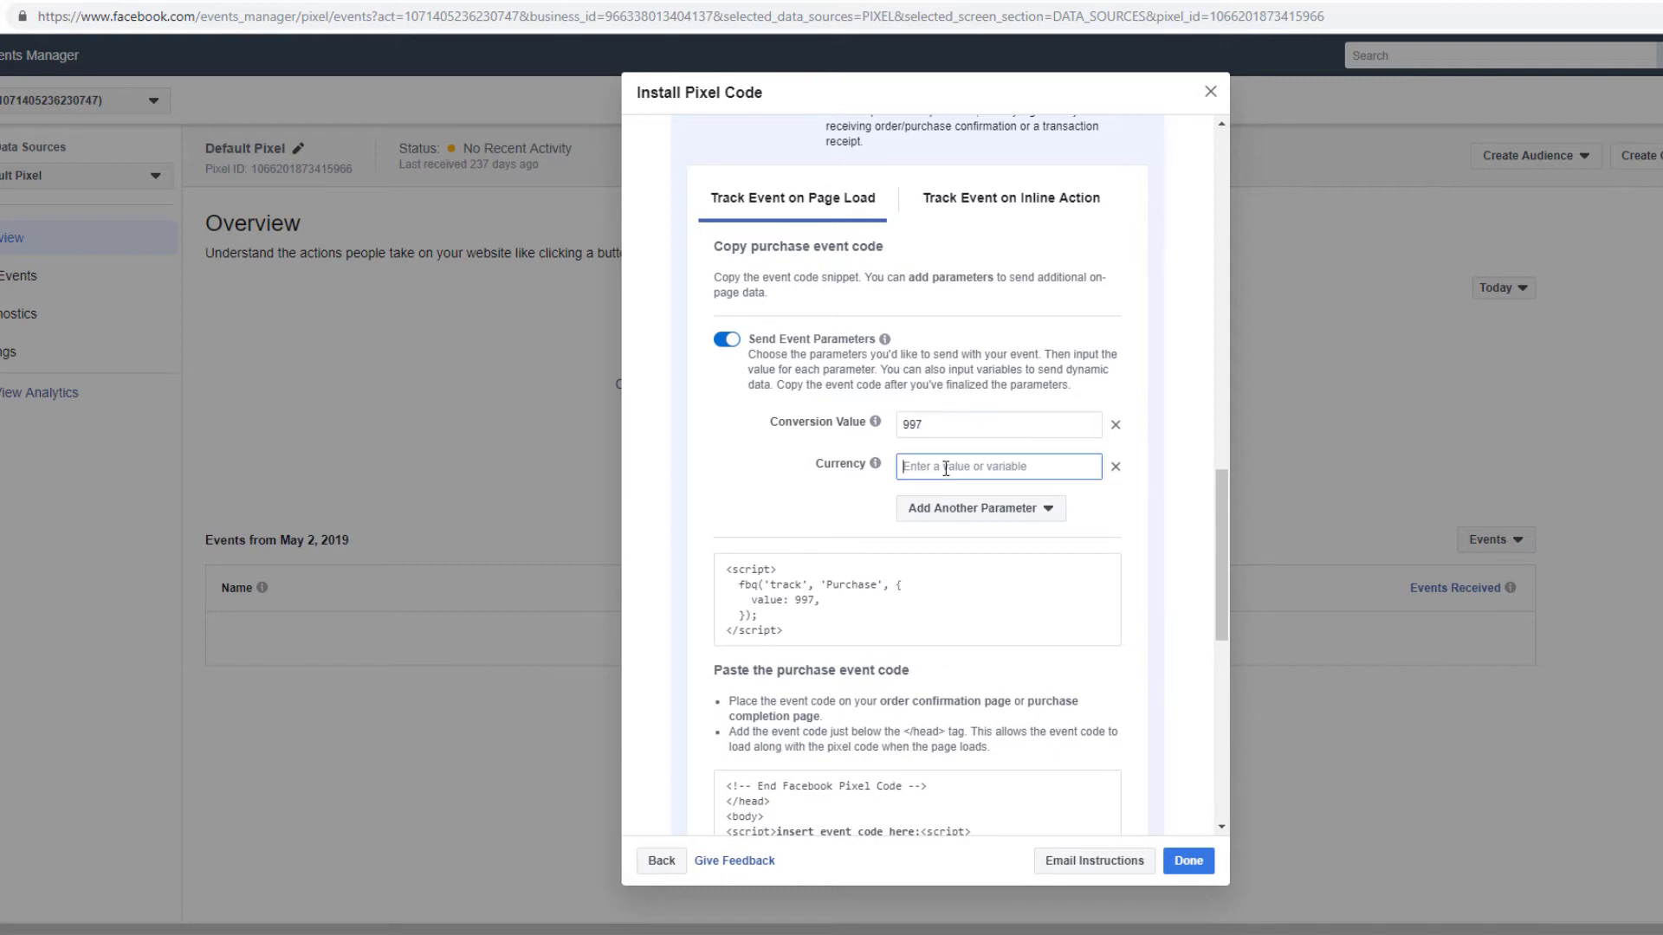
{"action": "type", "text": "U"}
Step: Copy the Purchase event code and paste it into the FB - Purchase tag's HTML in Tag Manager
{"action": "scroll", "coordinate": [946, 467], "scroll_direction": "down", "scroll_amount": 5}
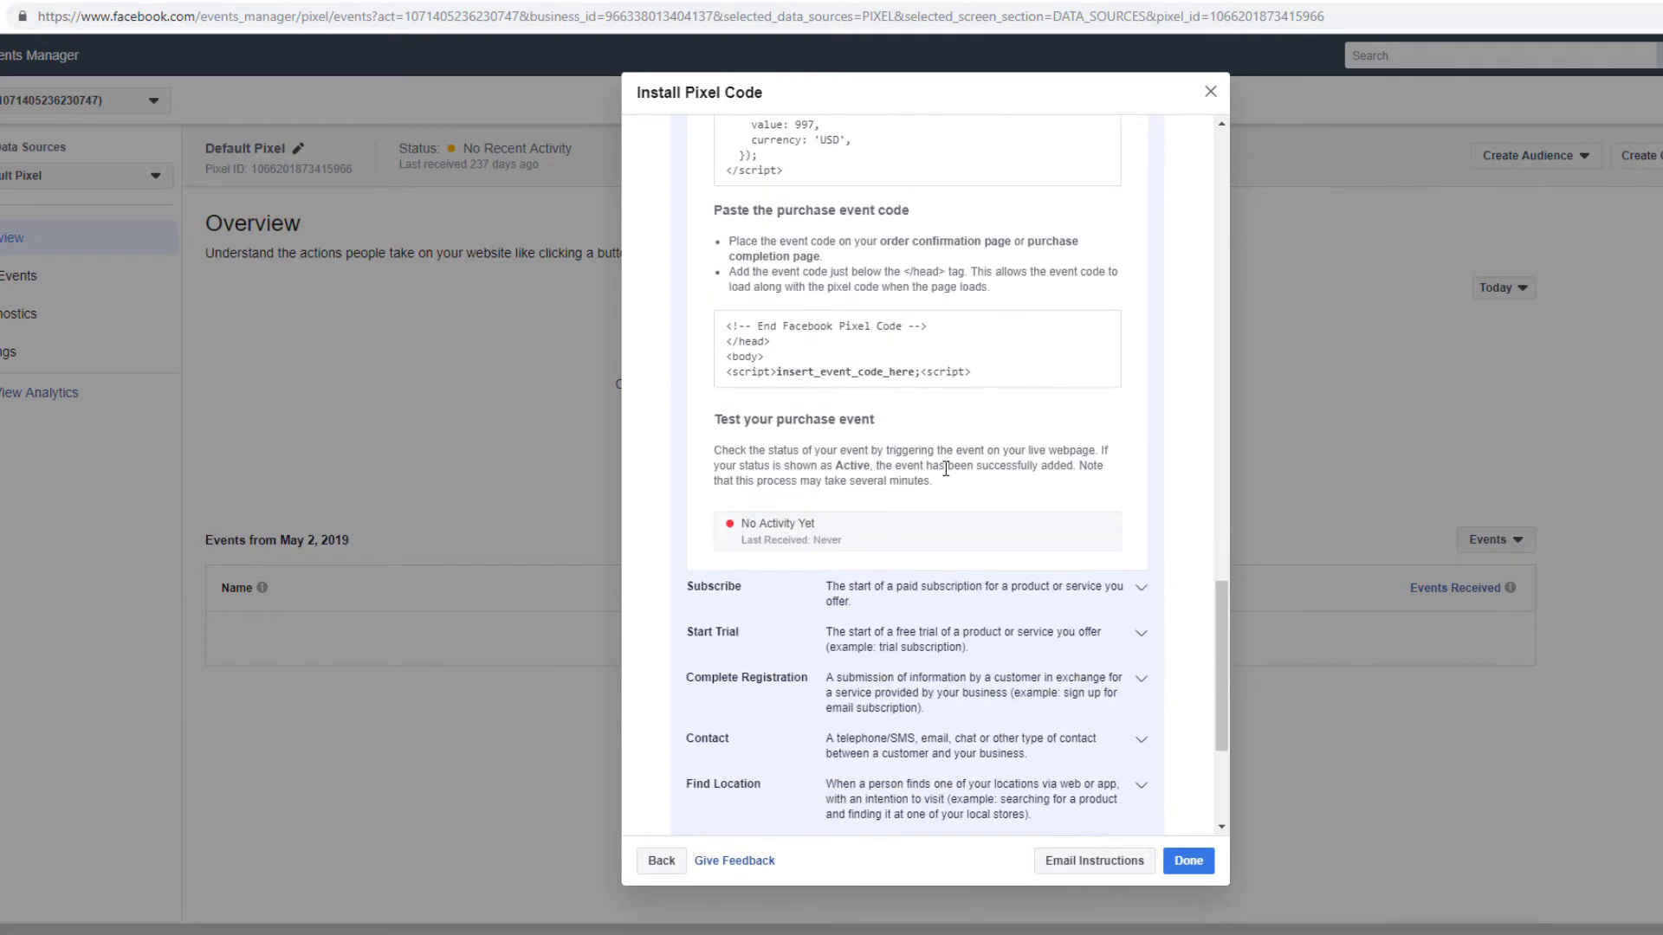
{"action": "scroll", "coordinate": [900, 364], "scroll_direction": "up", "scroll_amount": 3}
{"action": "left_click", "coordinate": [891, 346]}
{"action": "left_click", "coordinate": [1556, 4]}
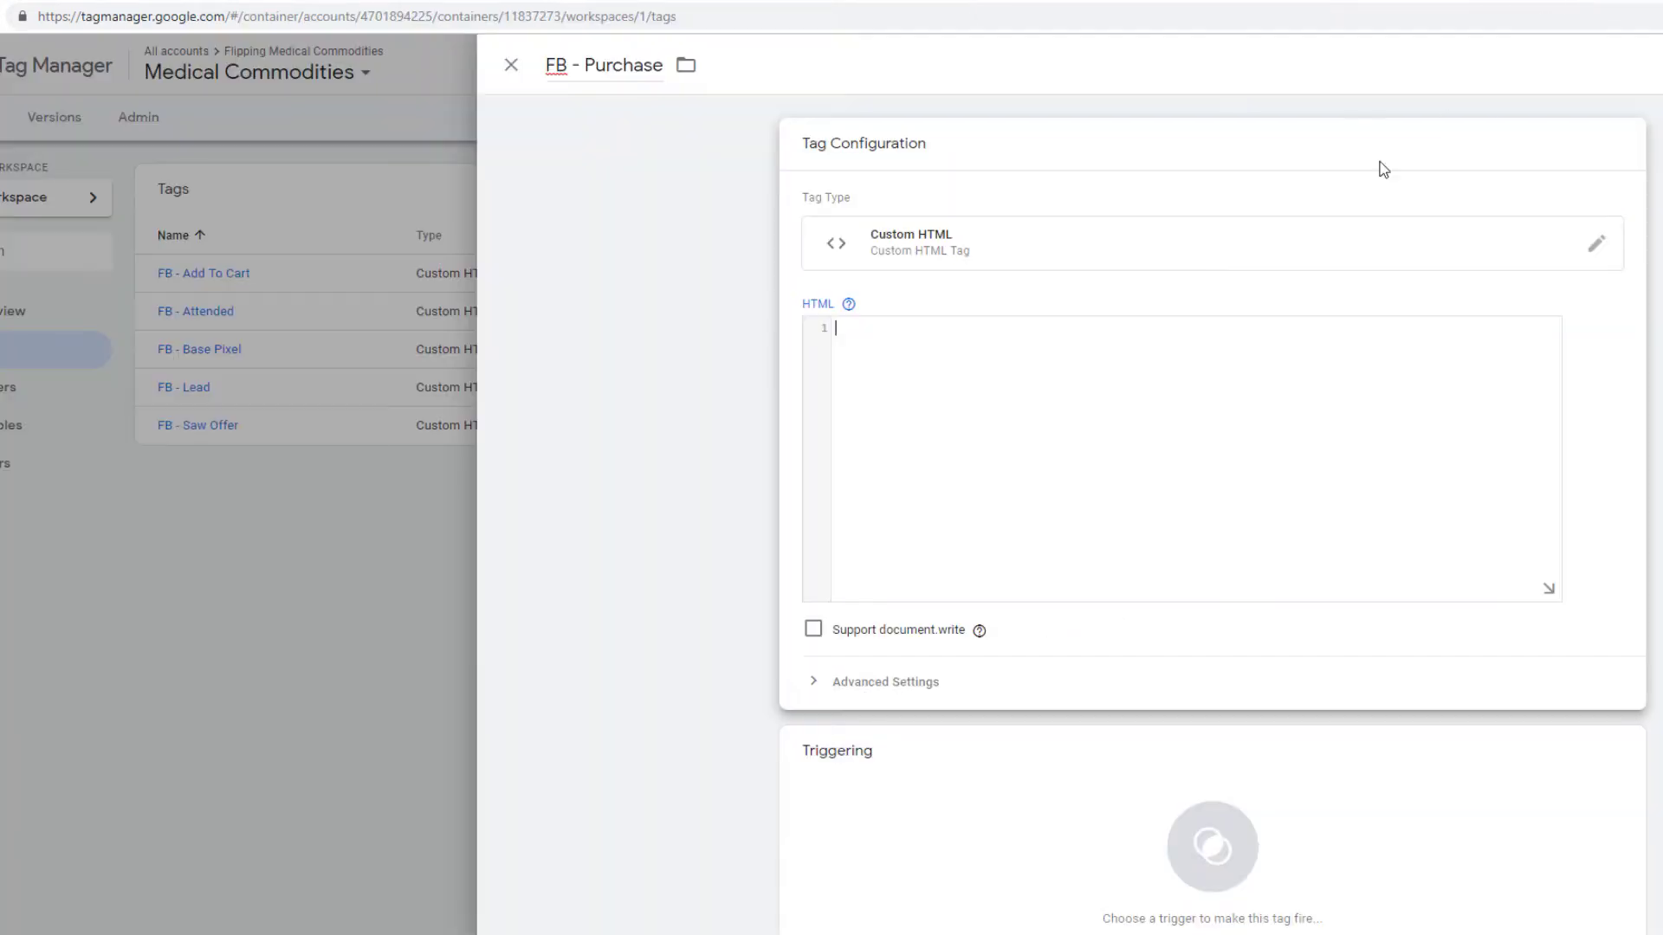
{"action": "left_click", "coordinate": [1068, 420]}
{"action": "key", "text": "ctrl+v"}
Step: Add a new trigger to the FB - Purchase tag and name it Purchase TY Page
{"action": "scroll", "coordinate": [1057, 768], "scroll_direction": "down", "scroll_amount": 1}
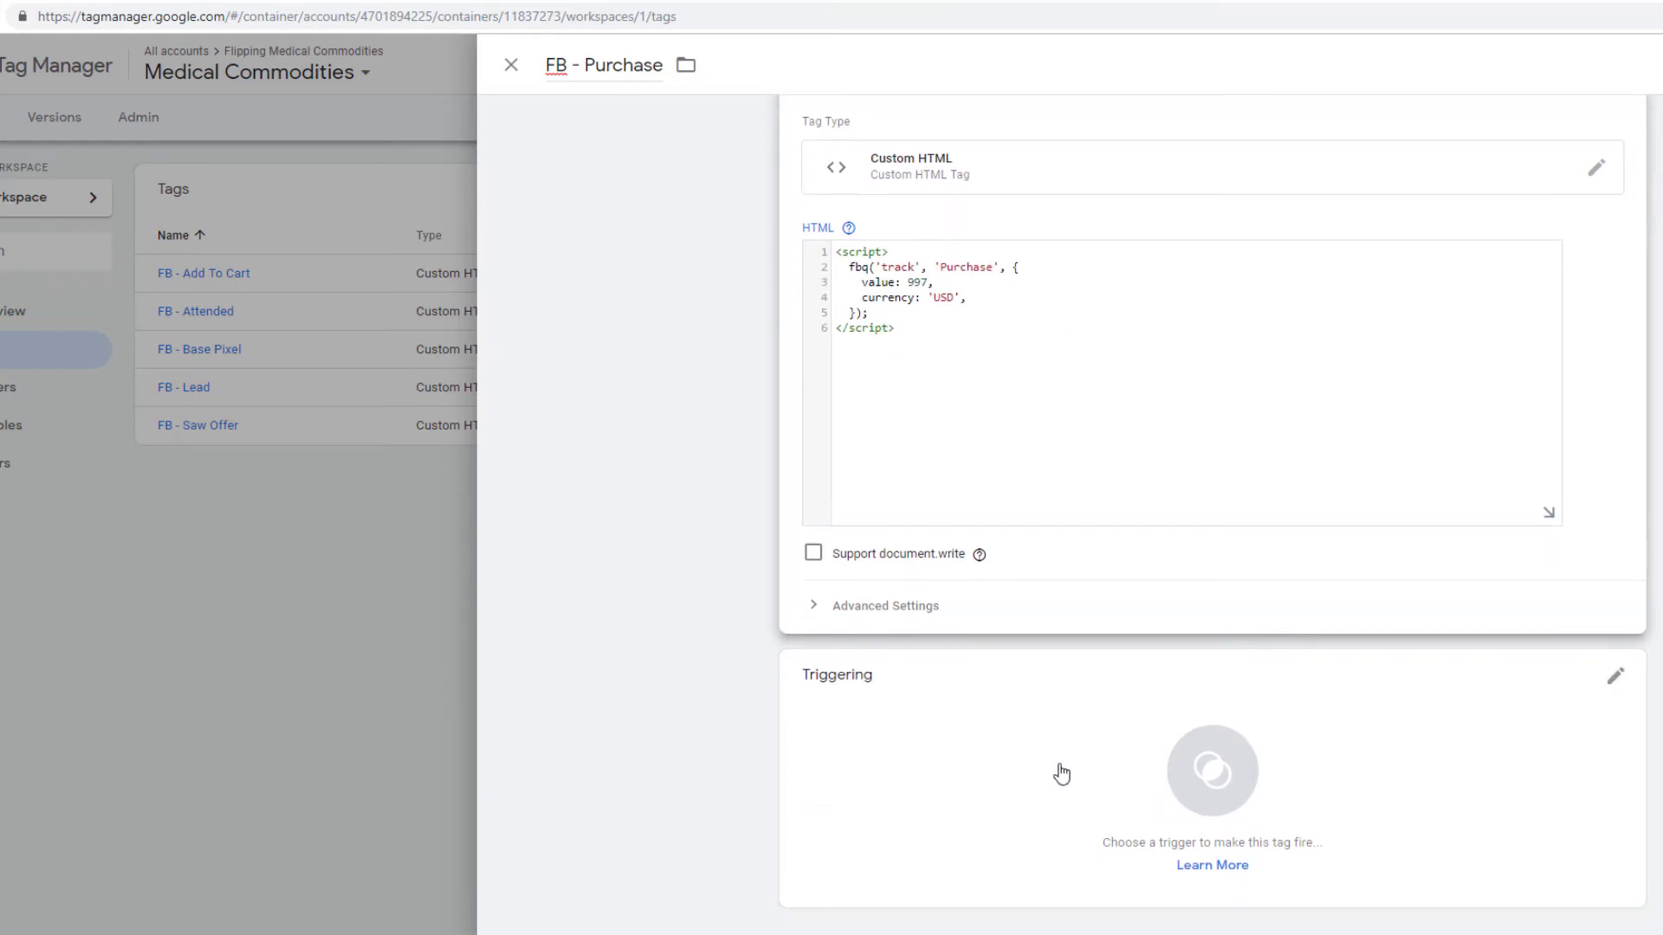
{"action": "left_click", "coordinate": [1057, 770]}
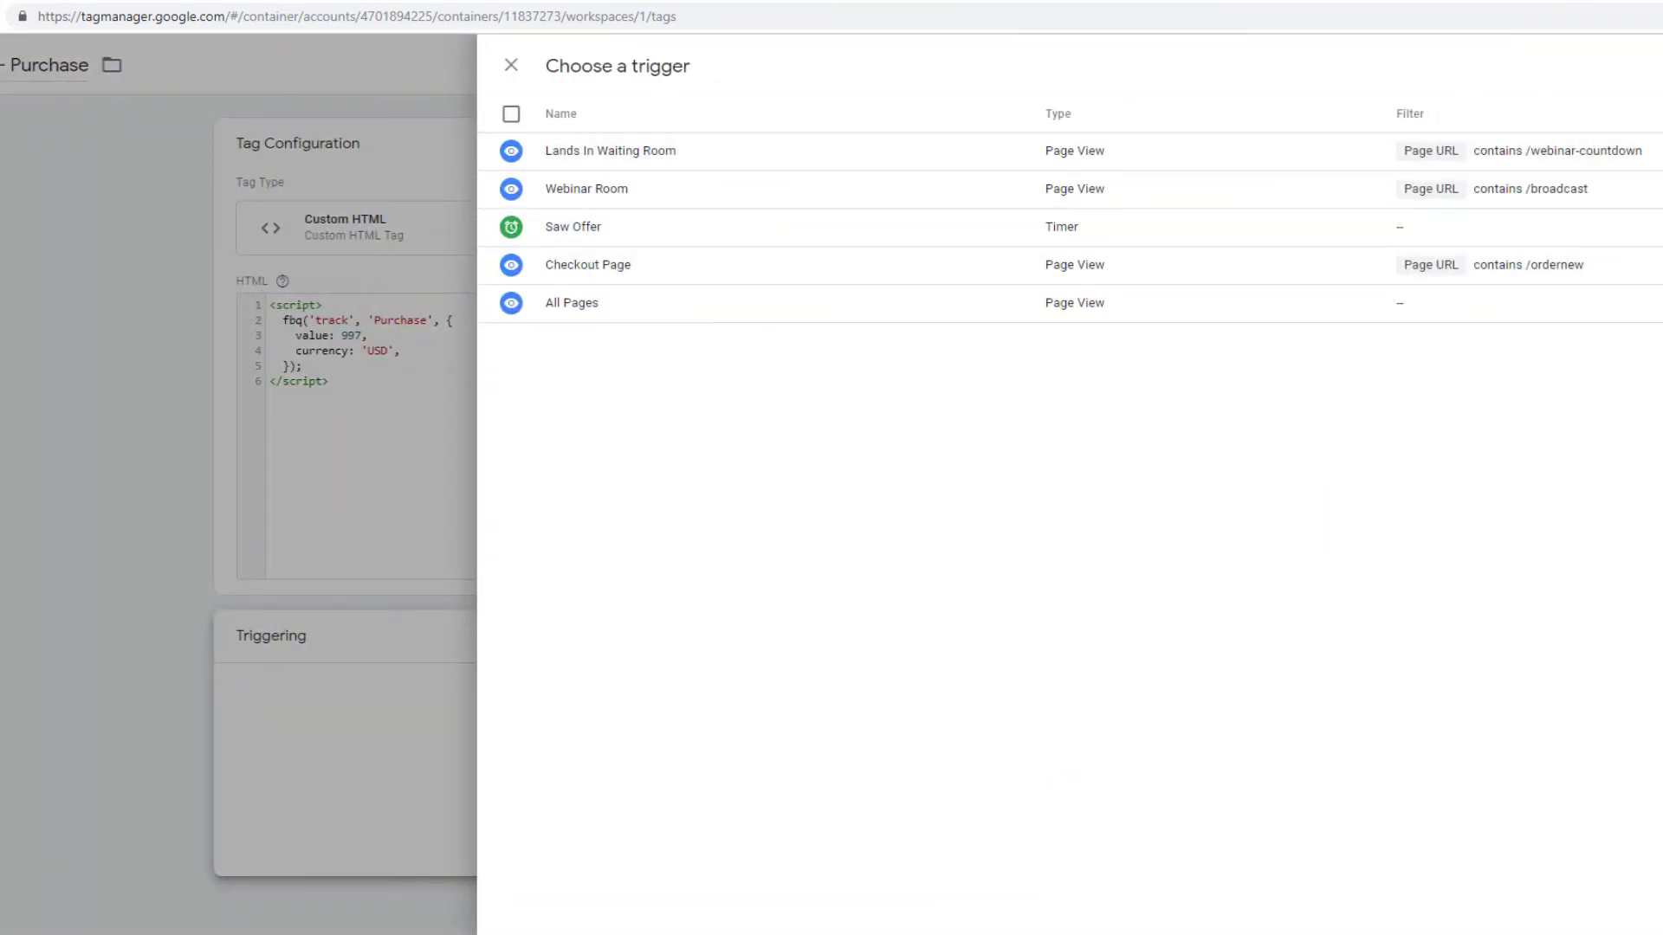
{"action": "left_click", "coordinate": [1432, 134]}
{"action": "triple_click", "coordinate": [600, 67]}
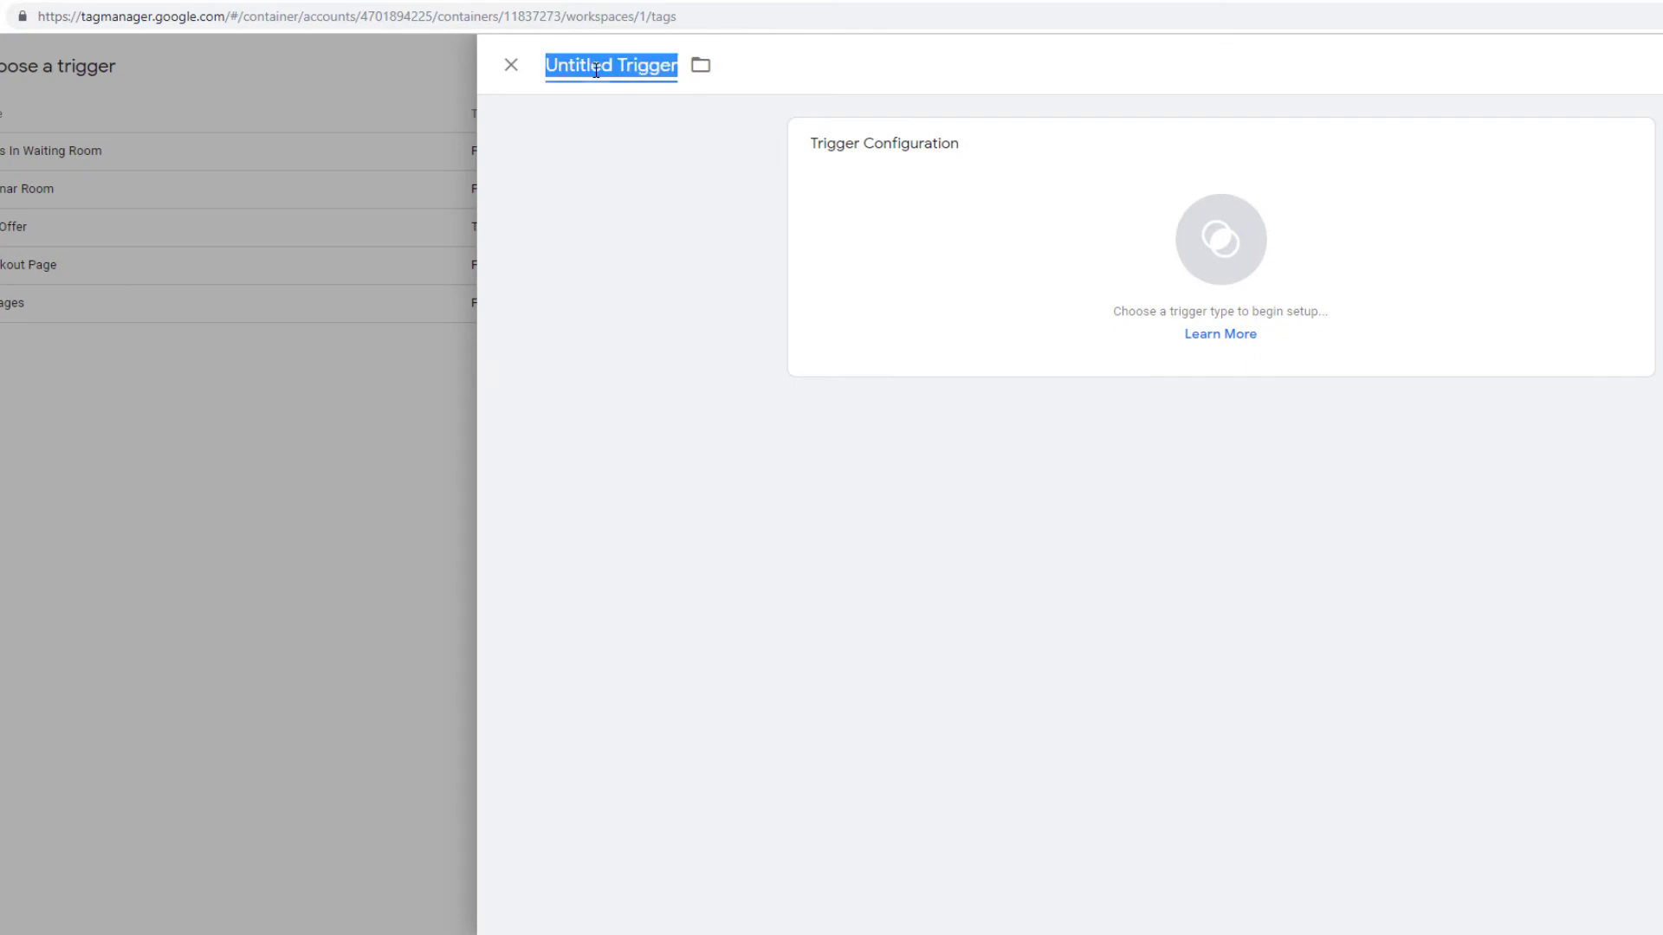
{"action": "type", "text": "Purchase TY Page"}
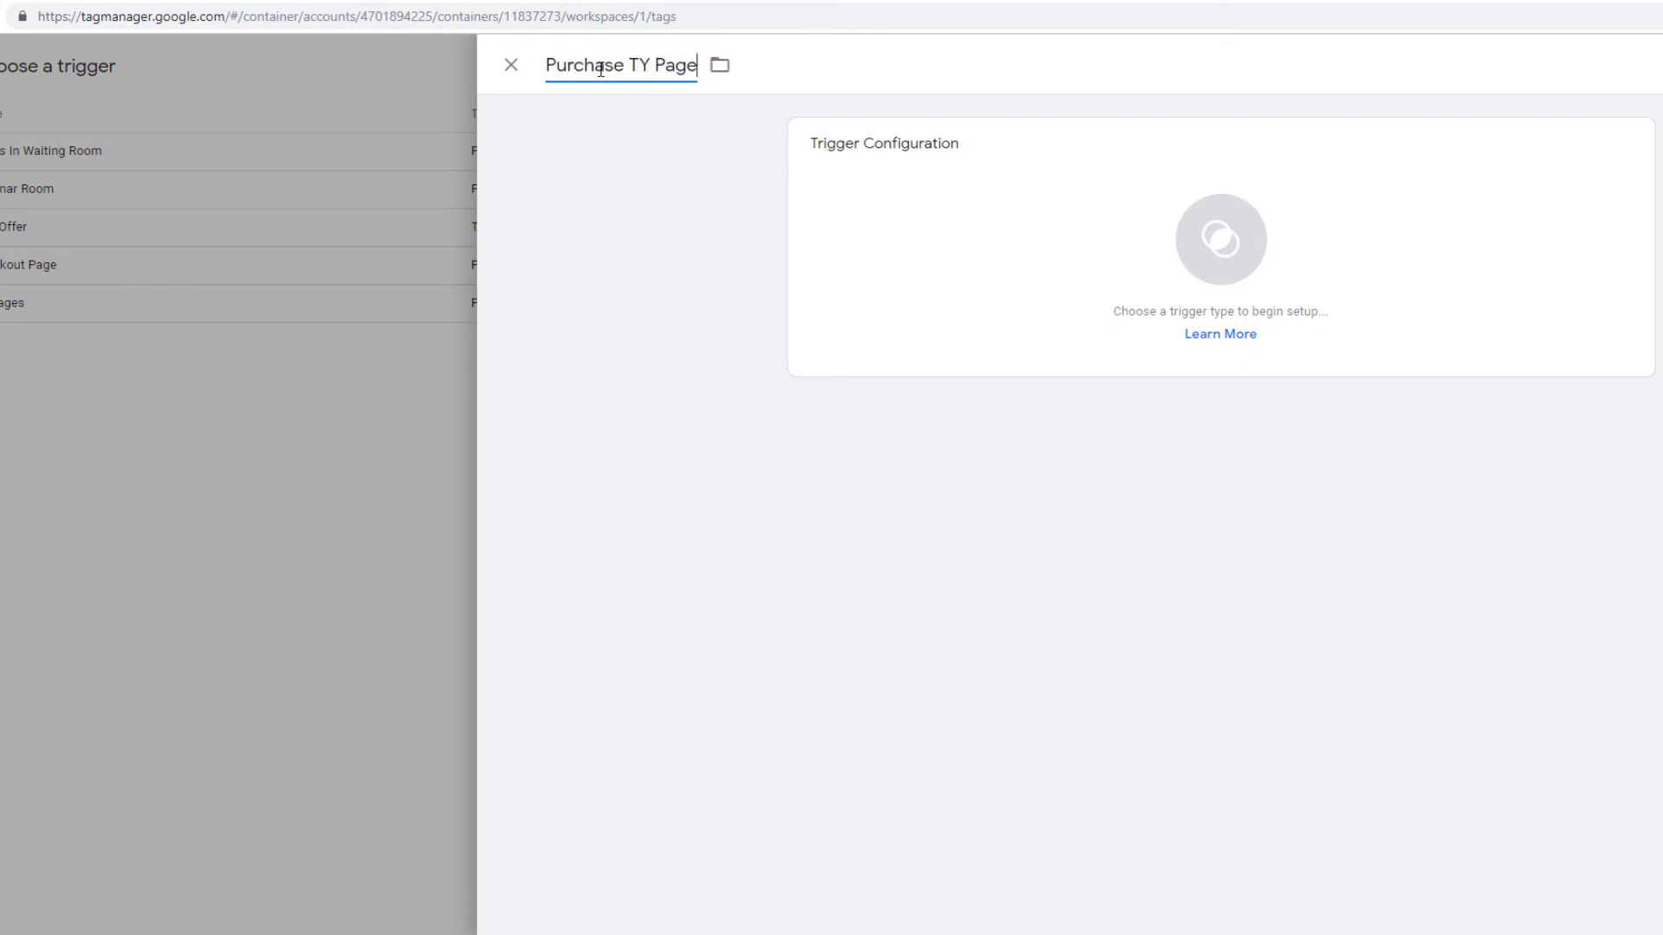
Step: Make Purchase TY Page a Page View trigger that fires on some page views based on the Page URL
{"action": "left_click", "coordinate": [909, 148]}
{"action": "left_click", "coordinate": [1500, 246]}
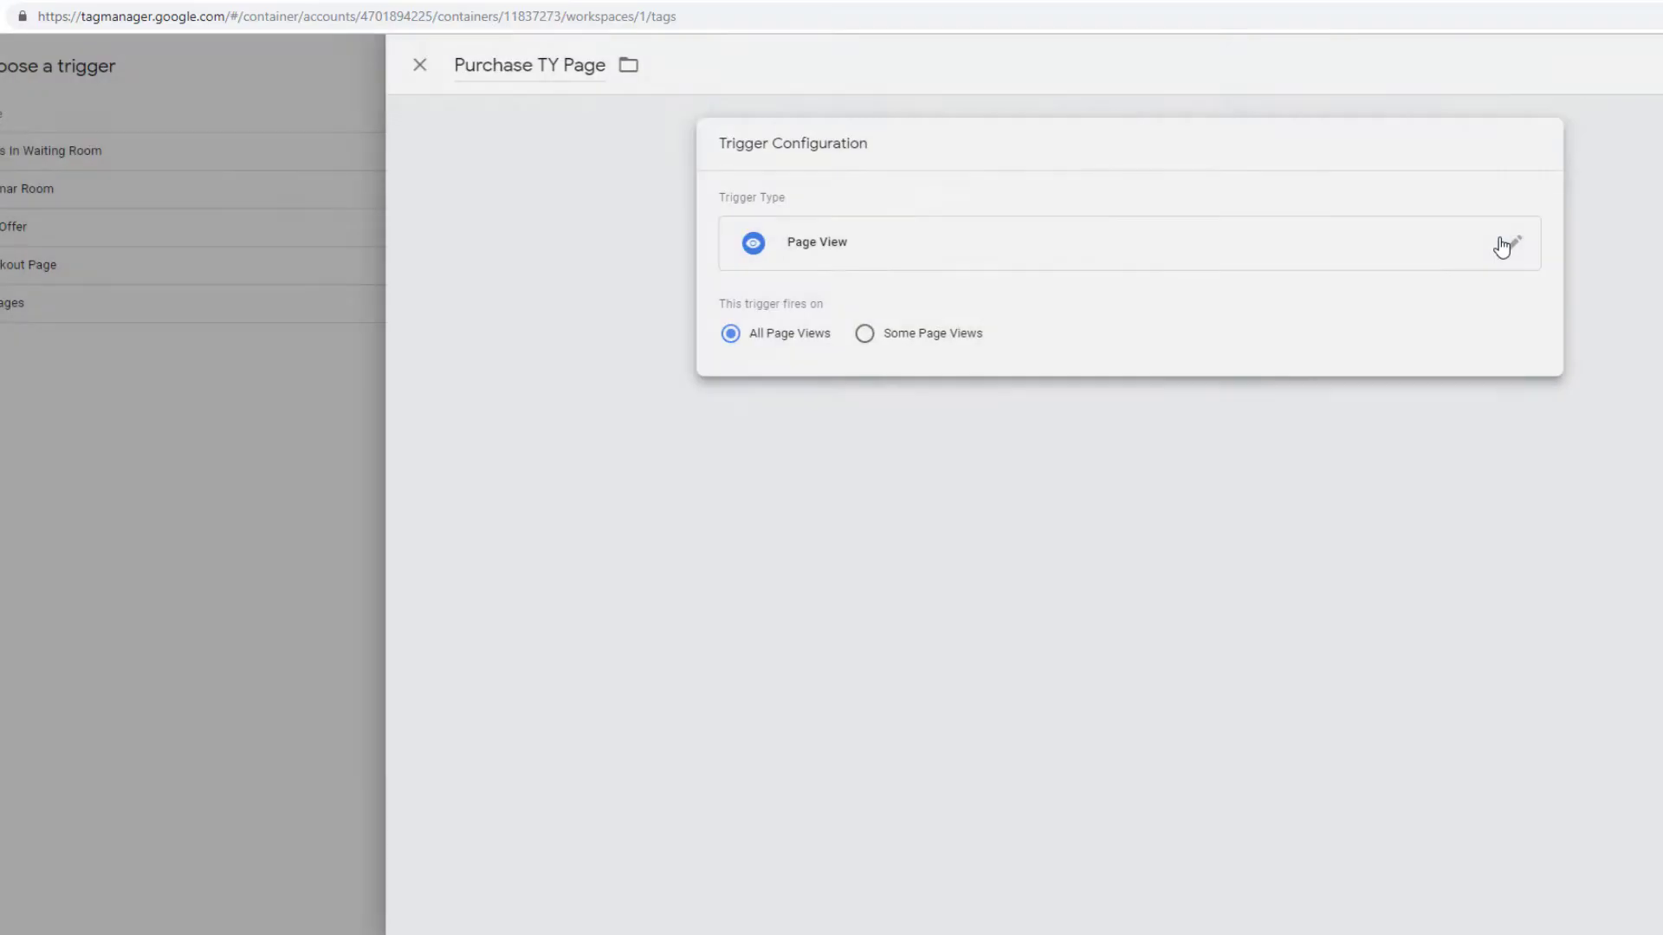
{"action": "left_click", "coordinate": [1061, 336]}
{"action": "left_click", "coordinate": [975, 408]}
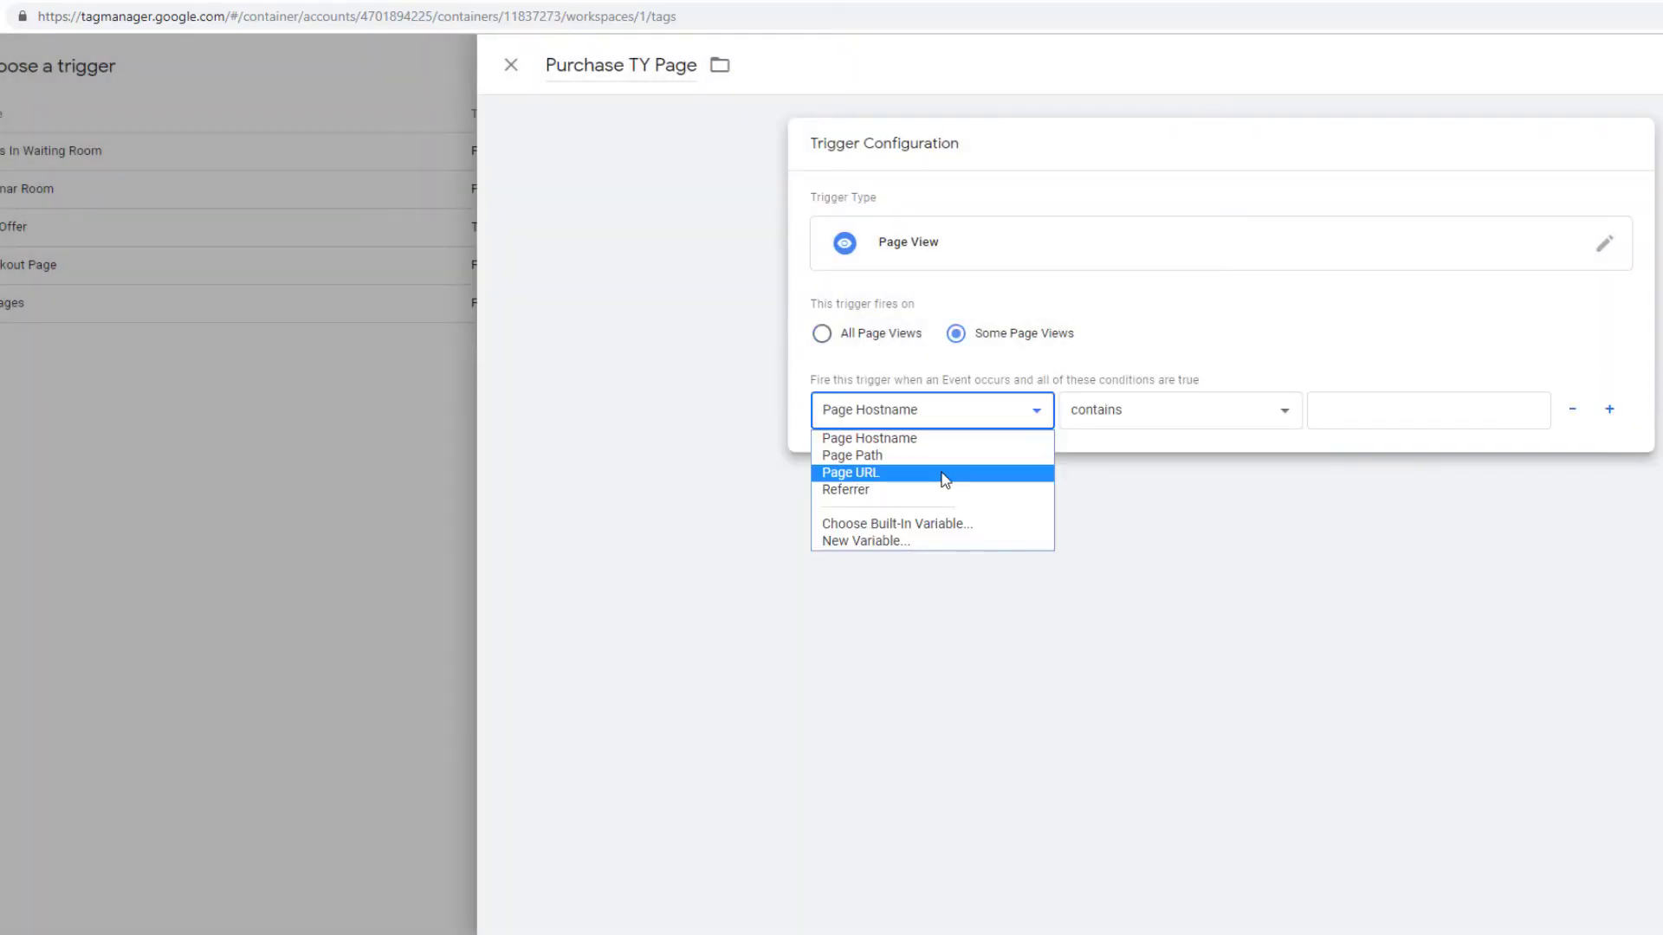
{"action": "left_click", "coordinate": [943, 475]}
{"action": "left_click", "coordinate": [1348, 415]}
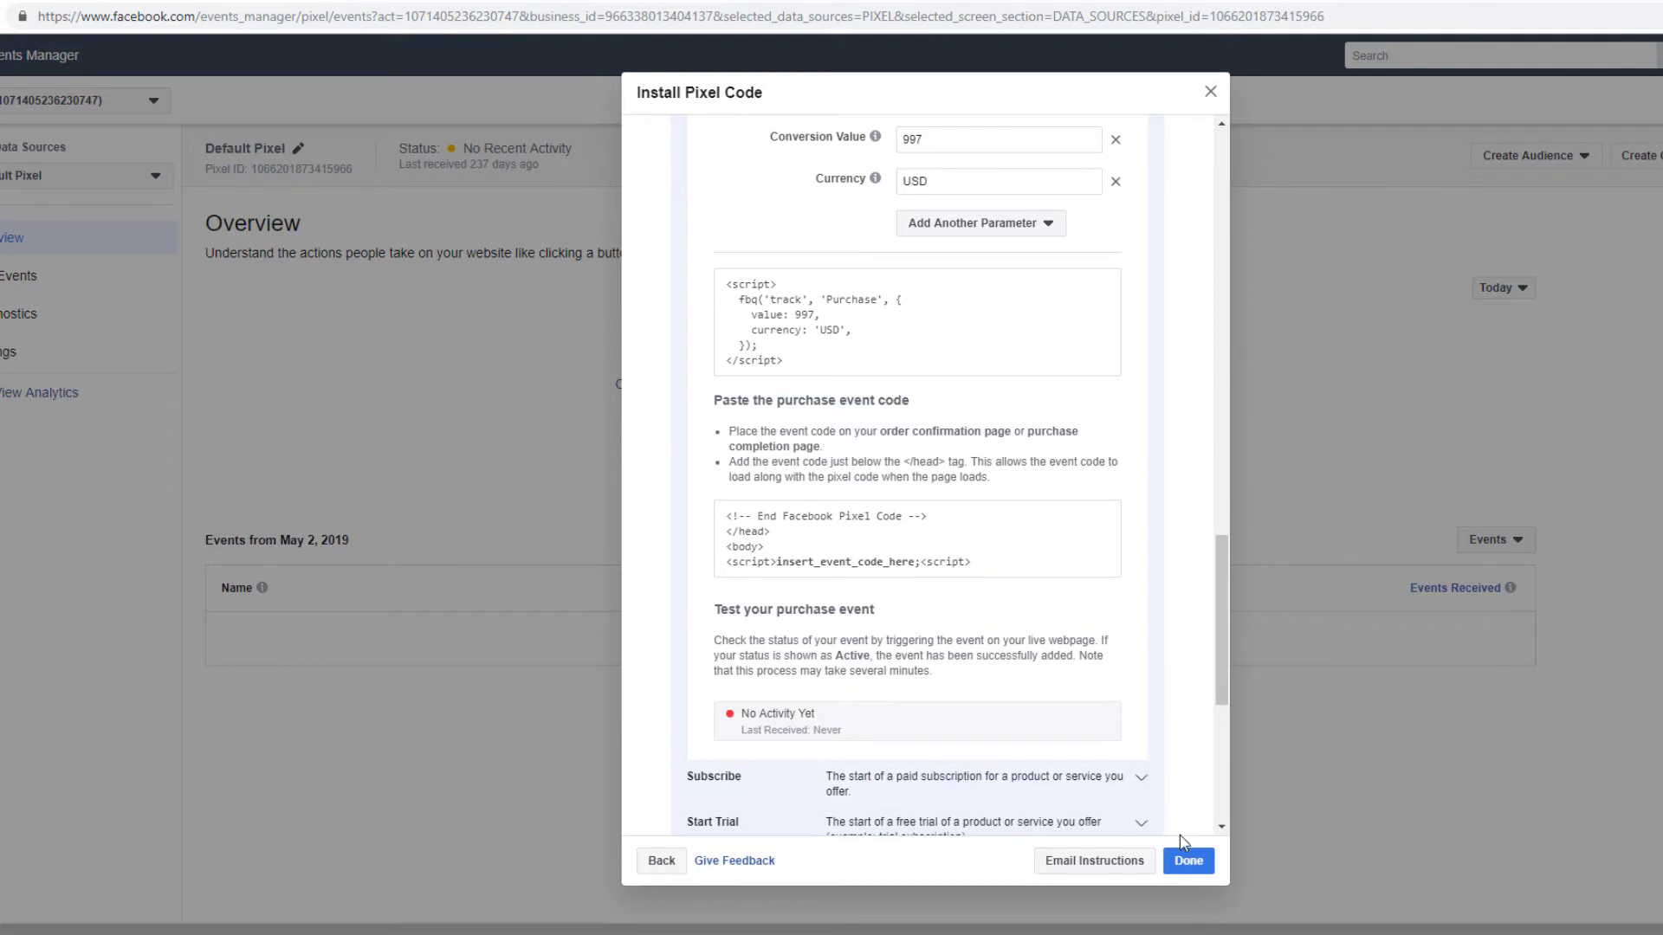
Step: Finish the Facebook pixel setup dialog, switch to ClickFunnels and check the live address of the order confirmation step's page
{"action": "left_click", "coordinate": [1187, 859]}
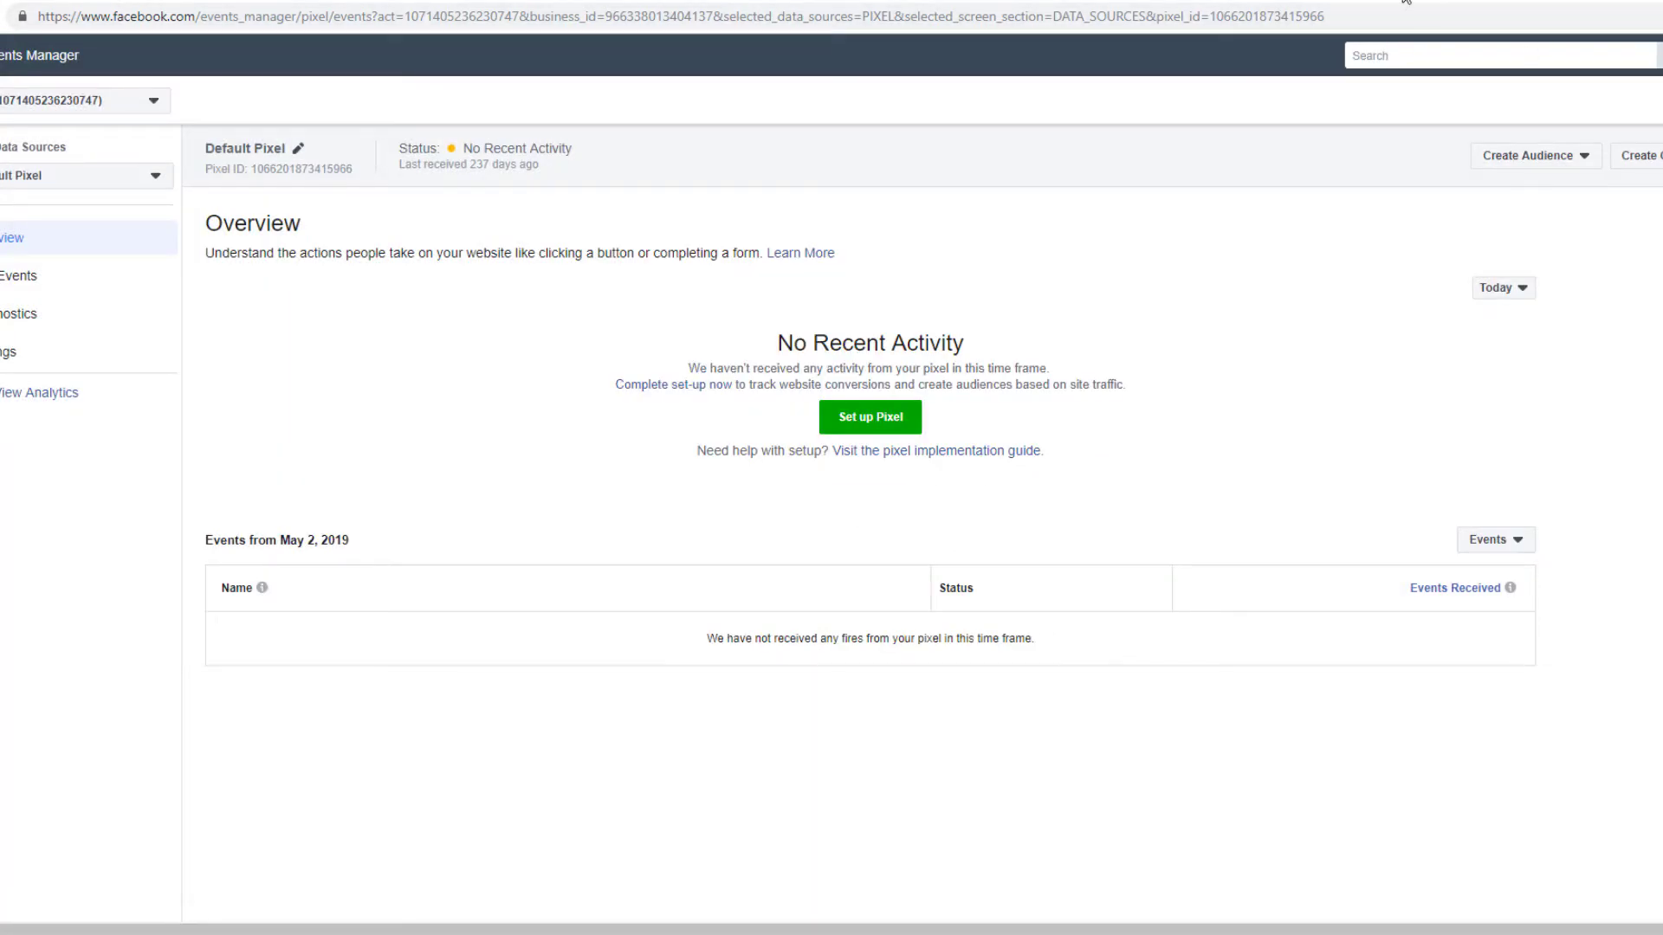
{"action": "left_click", "coordinate": [1203, 0]}
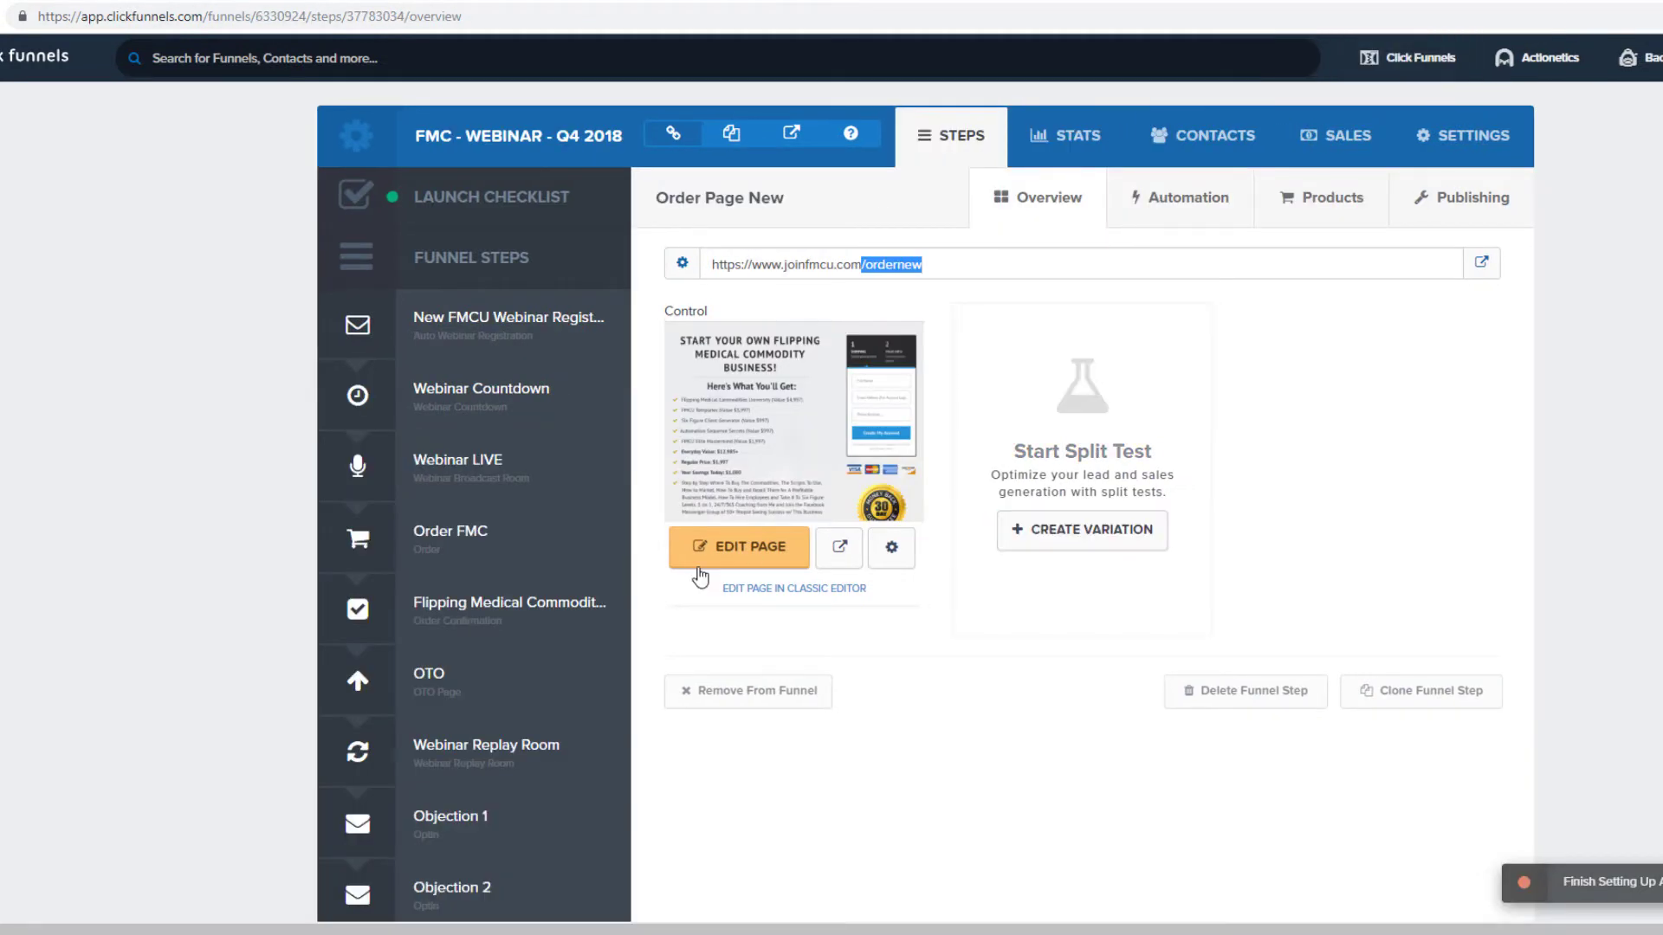
{"action": "scroll", "coordinate": [495, 433], "scroll_direction": "down", "scroll_amount": 3}
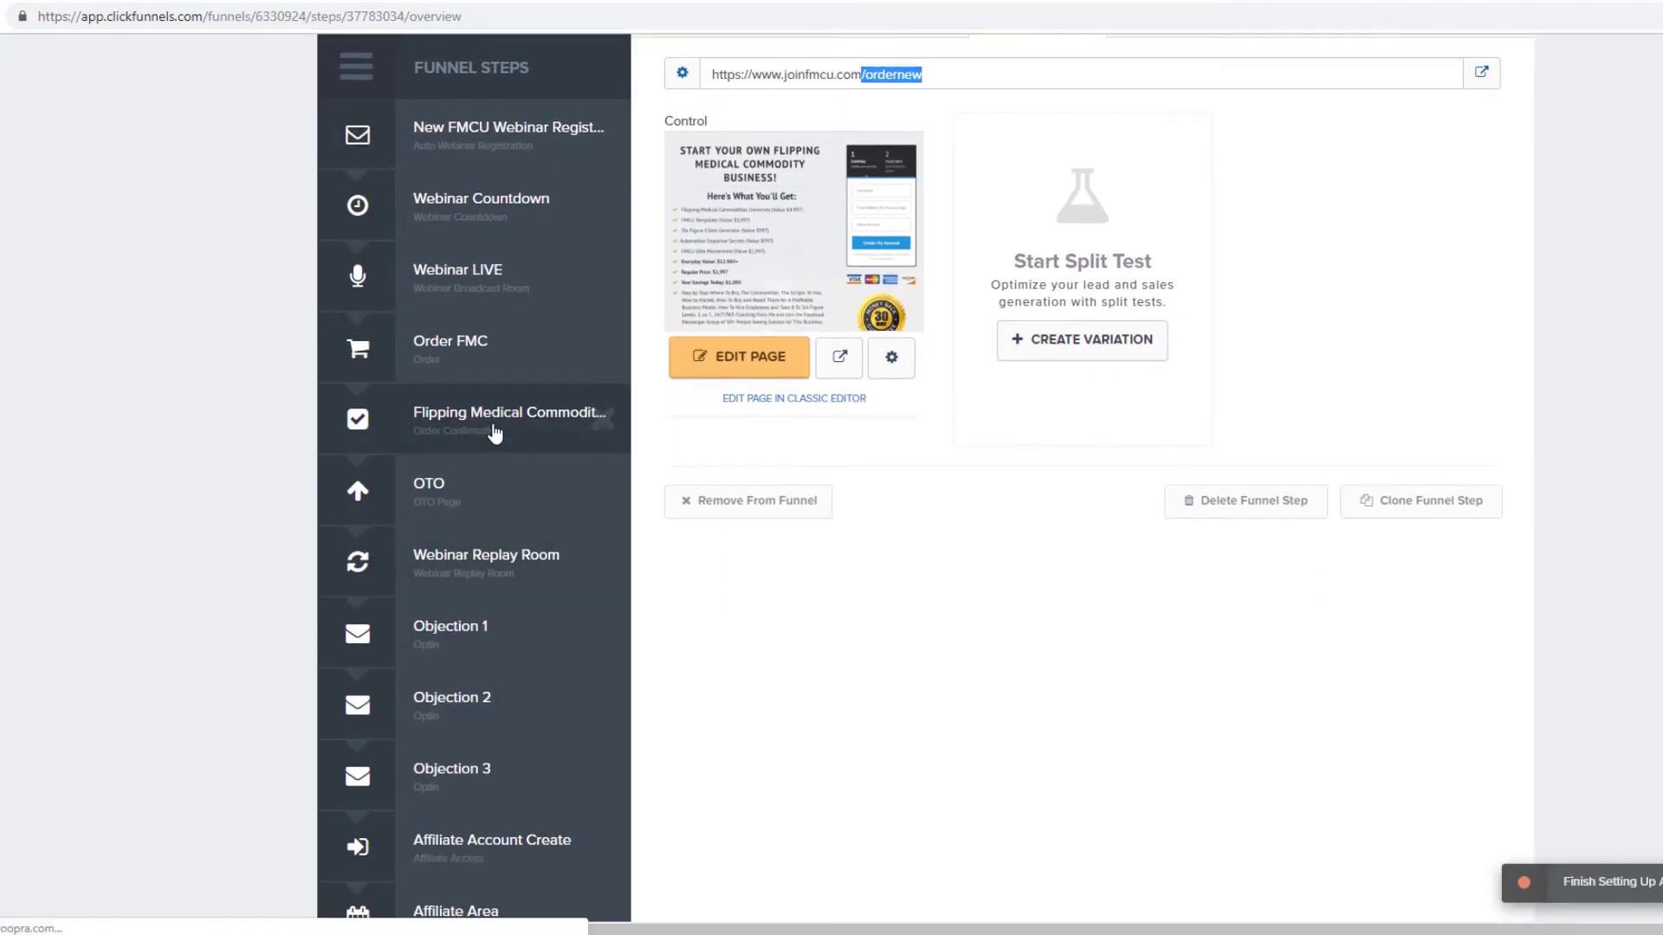
{"action": "left_click", "coordinate": [494, 425]}
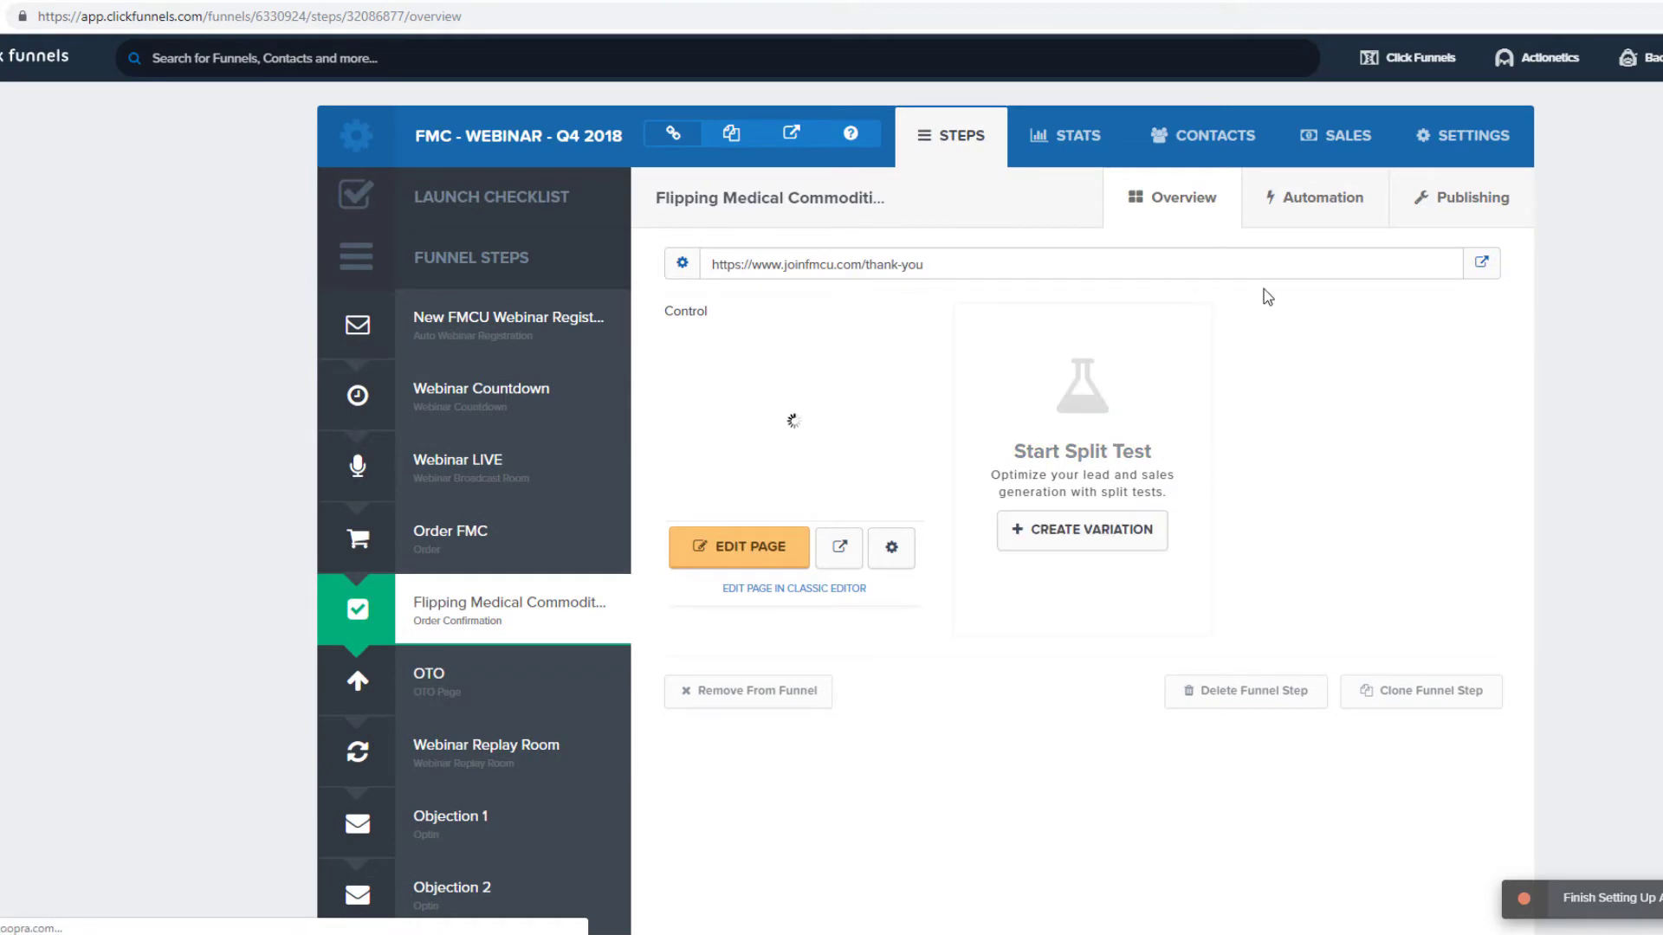
{"action": "left_click", "coordinate": [1481, 265]}
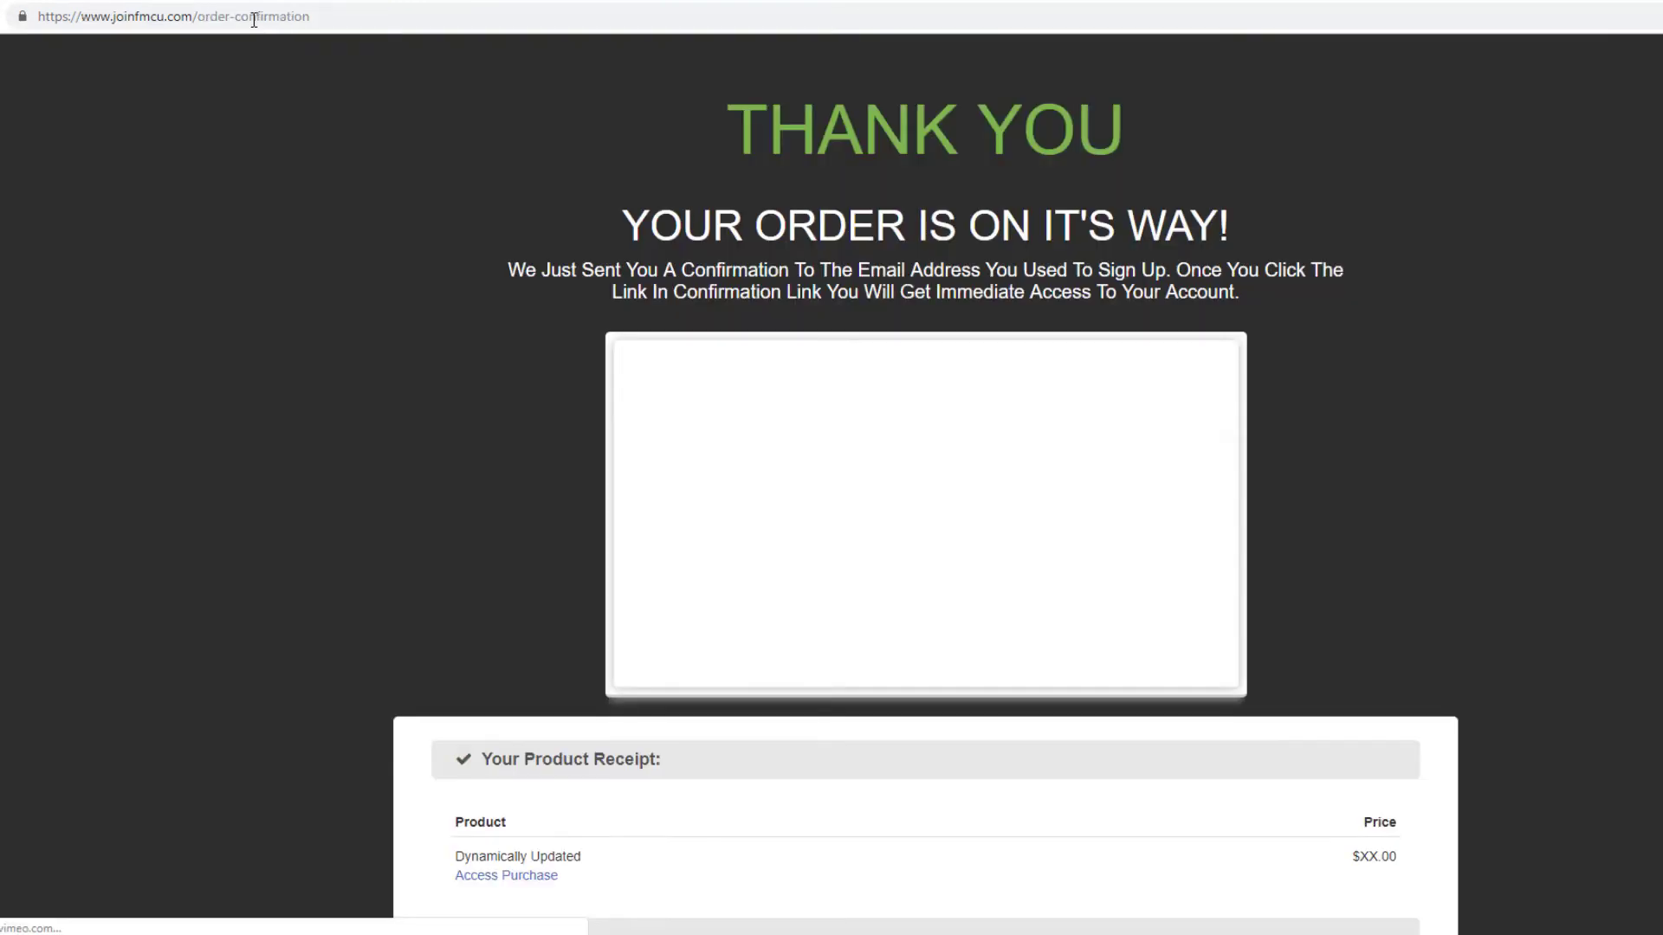
{"action": "key", "text": "ctrl+w"}
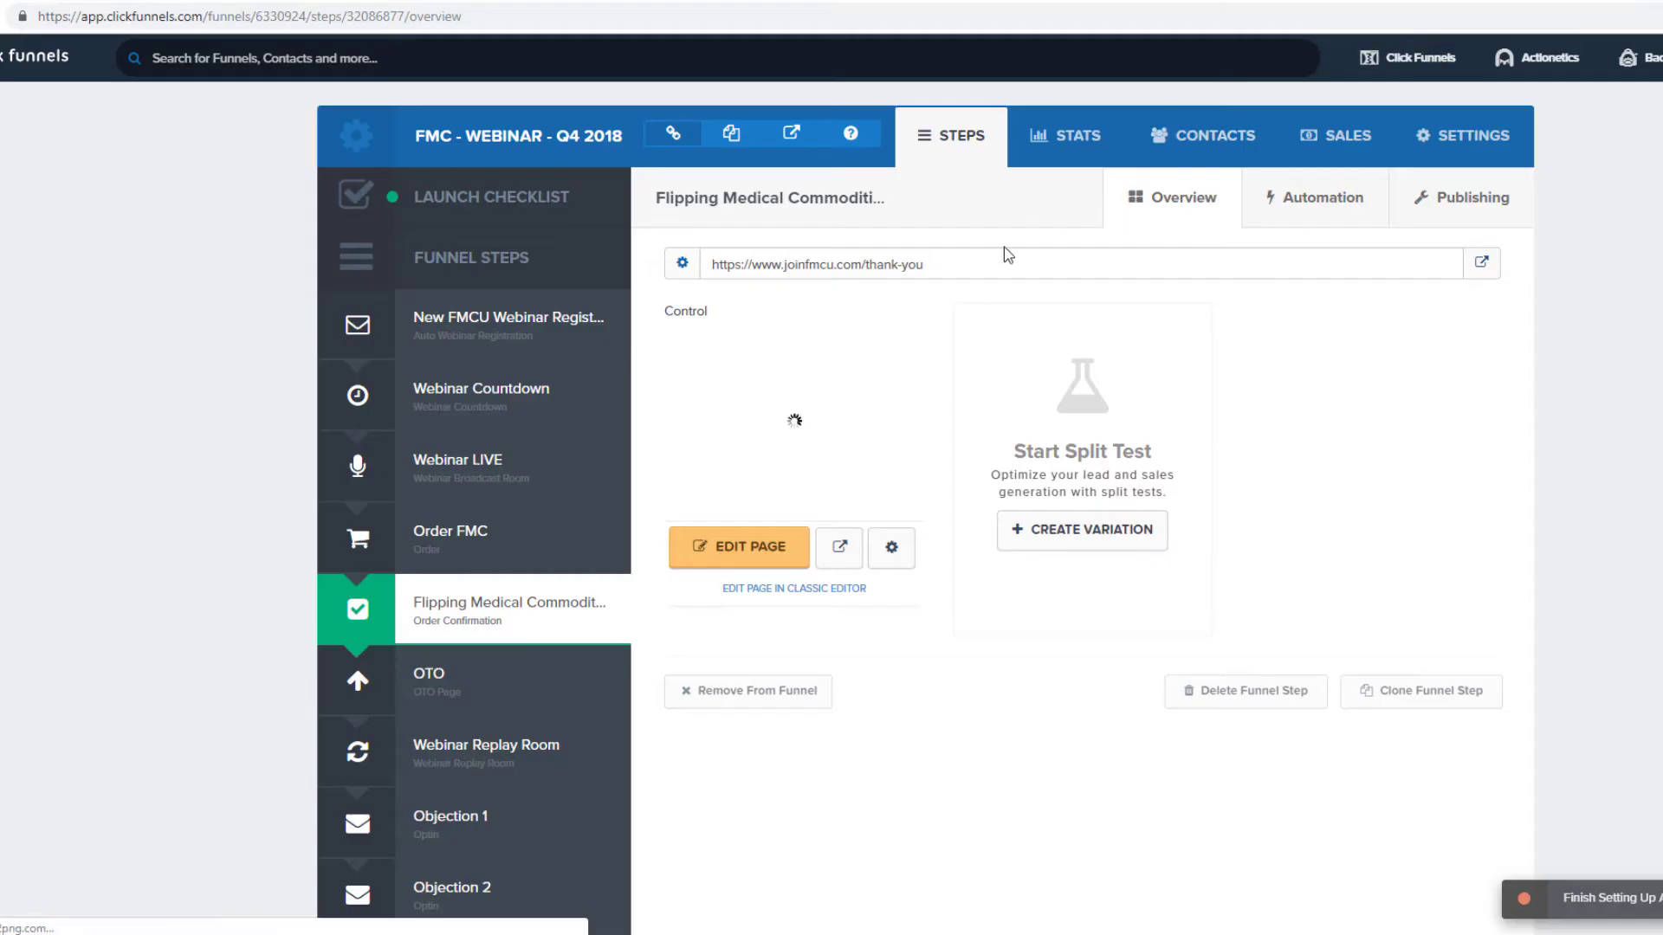
Step: Change the Purchase Confirmation page's path to thank-you, update the page and open it live
{"action": "left_click", "coordinate": [891, 547]}
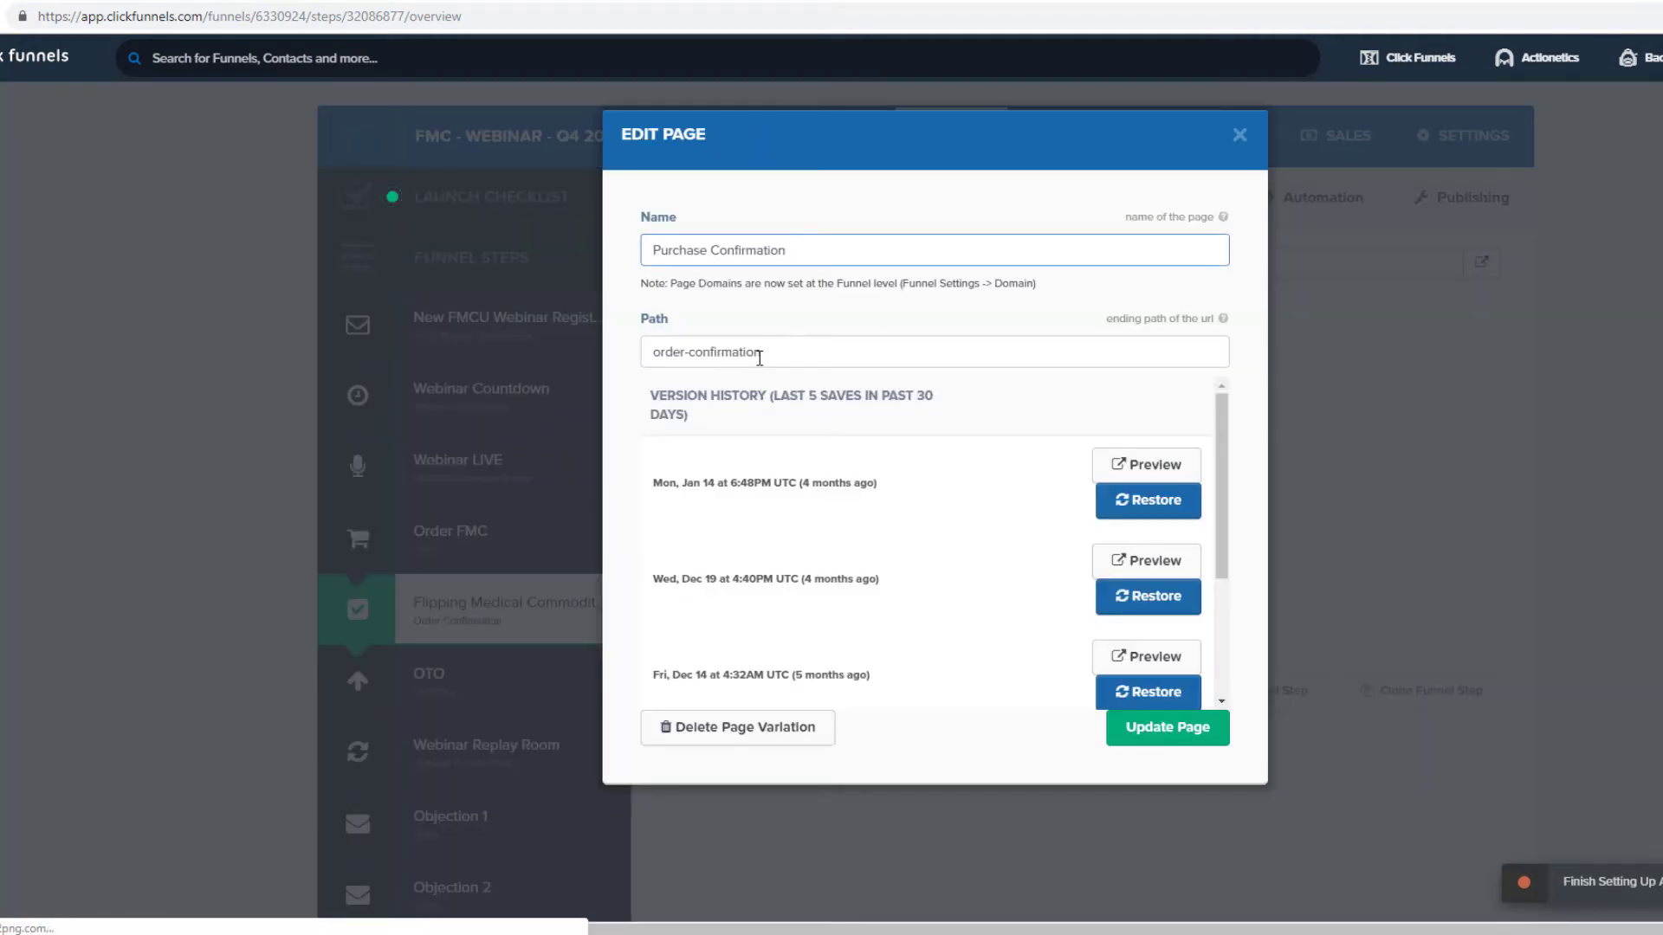
{"action": "left_click_drag", "start_coordinate": [760, 352], "coordinate": [571, 362]}
{"action": "type", "text": "thank"}
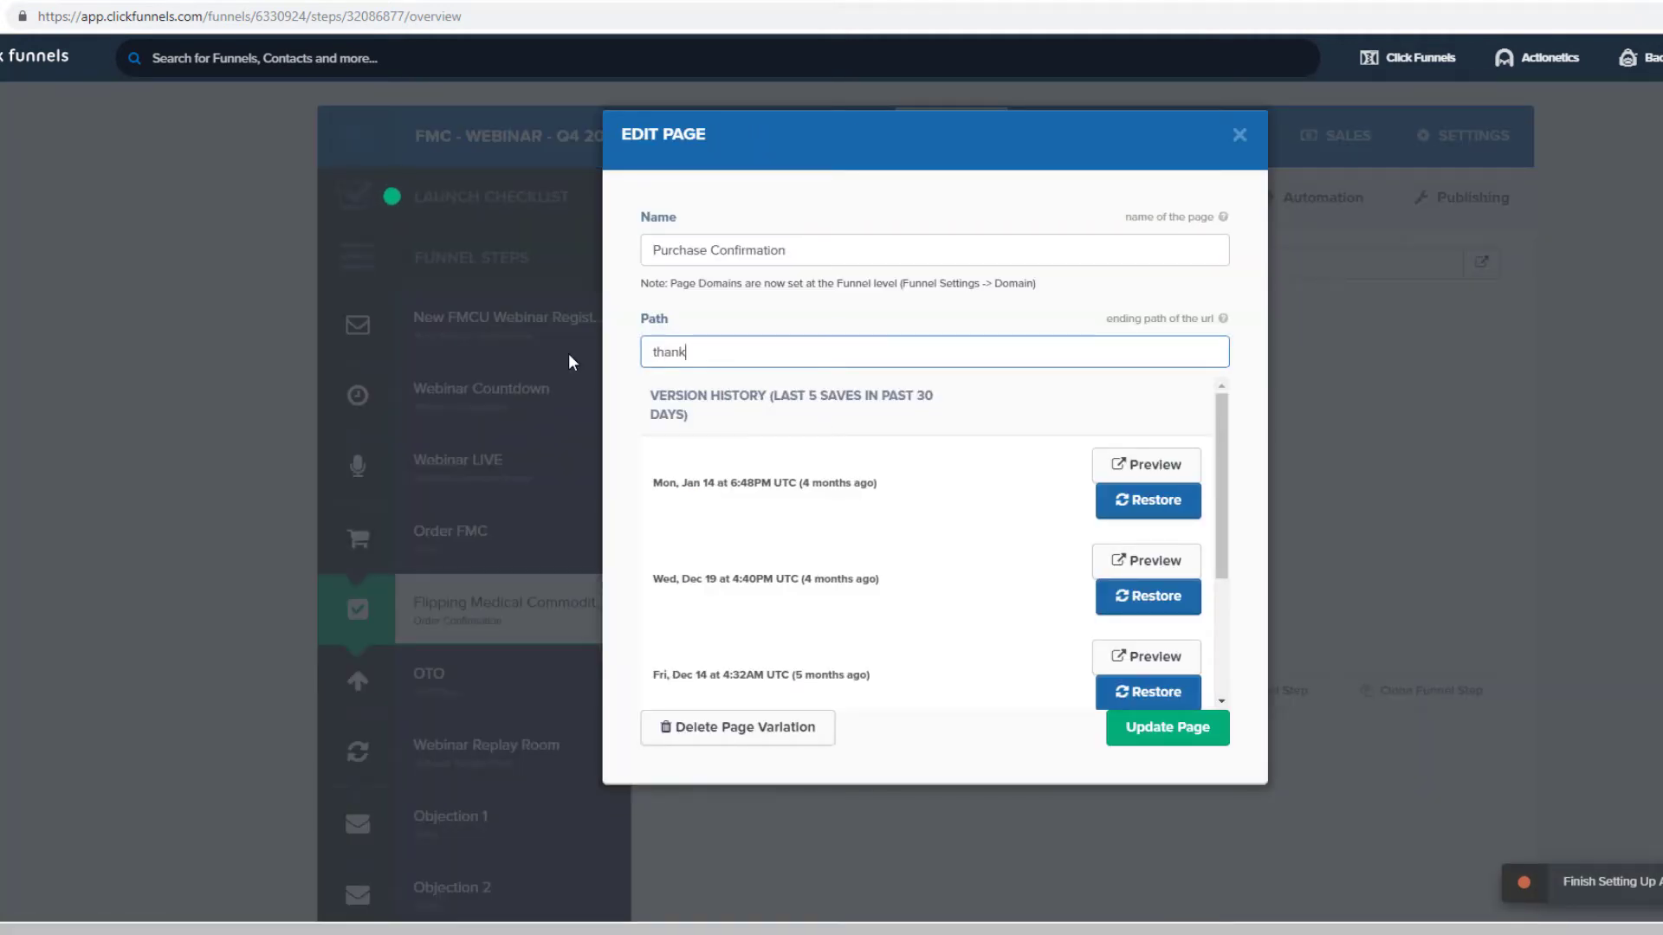
{"action": "type", "text": "-you"}
{"action": "left_click", "coordinate": [1169, 731]}
{"action": "left_click", "coordinate": [1481, 263]}
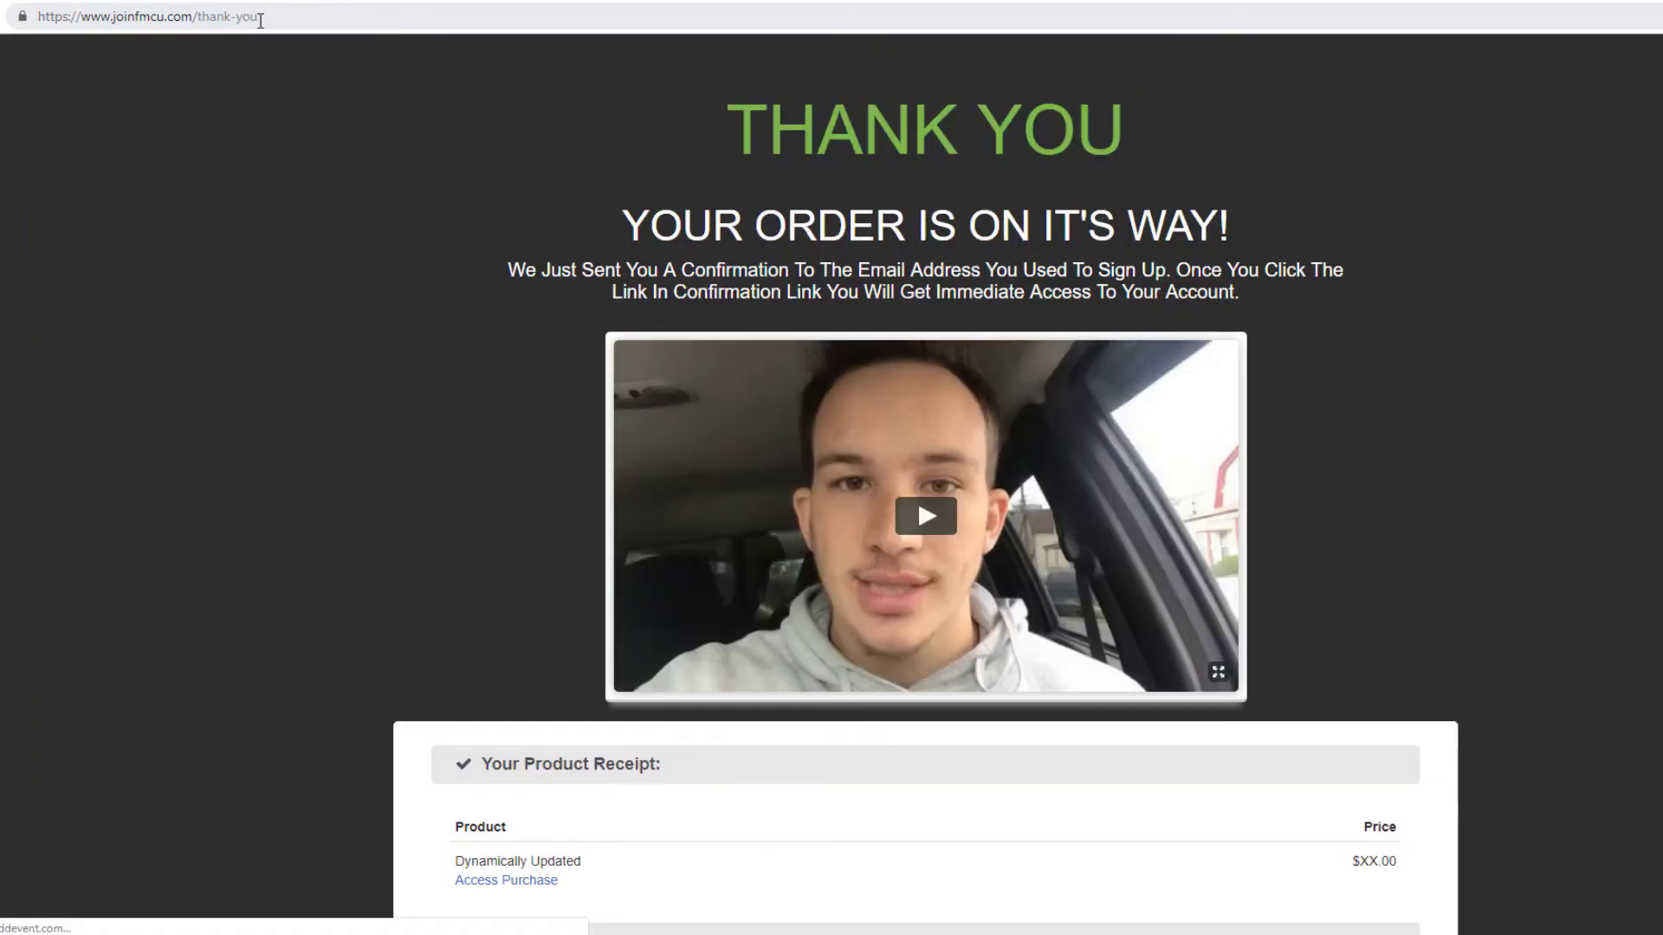
Step: Switch to Tag Manager, set the trigger's Page URL condition to contain /thank-you, save it and refresh the tag list
{"action": "left_click", "coordinate": [1625, 2]}
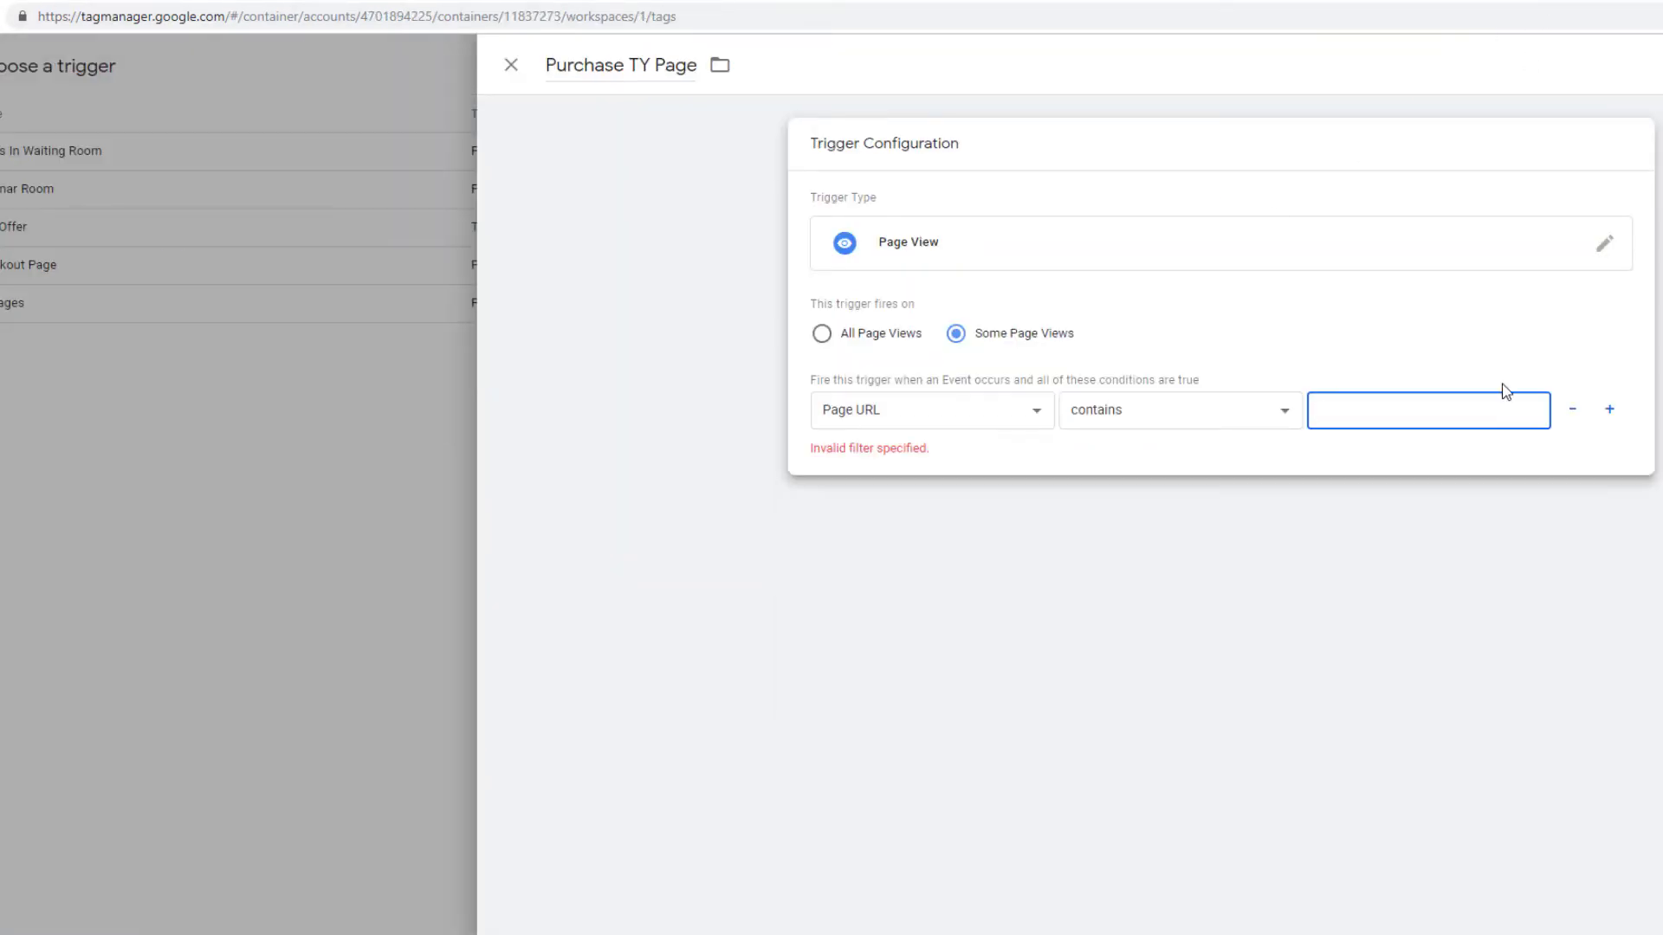
{"action": "type", "text": "th"}
{"action": "key", "text": "BackSpace"}
{"action": "key", "text": "BackSpace"}
{"action": "type", "text": "/thank-you"}
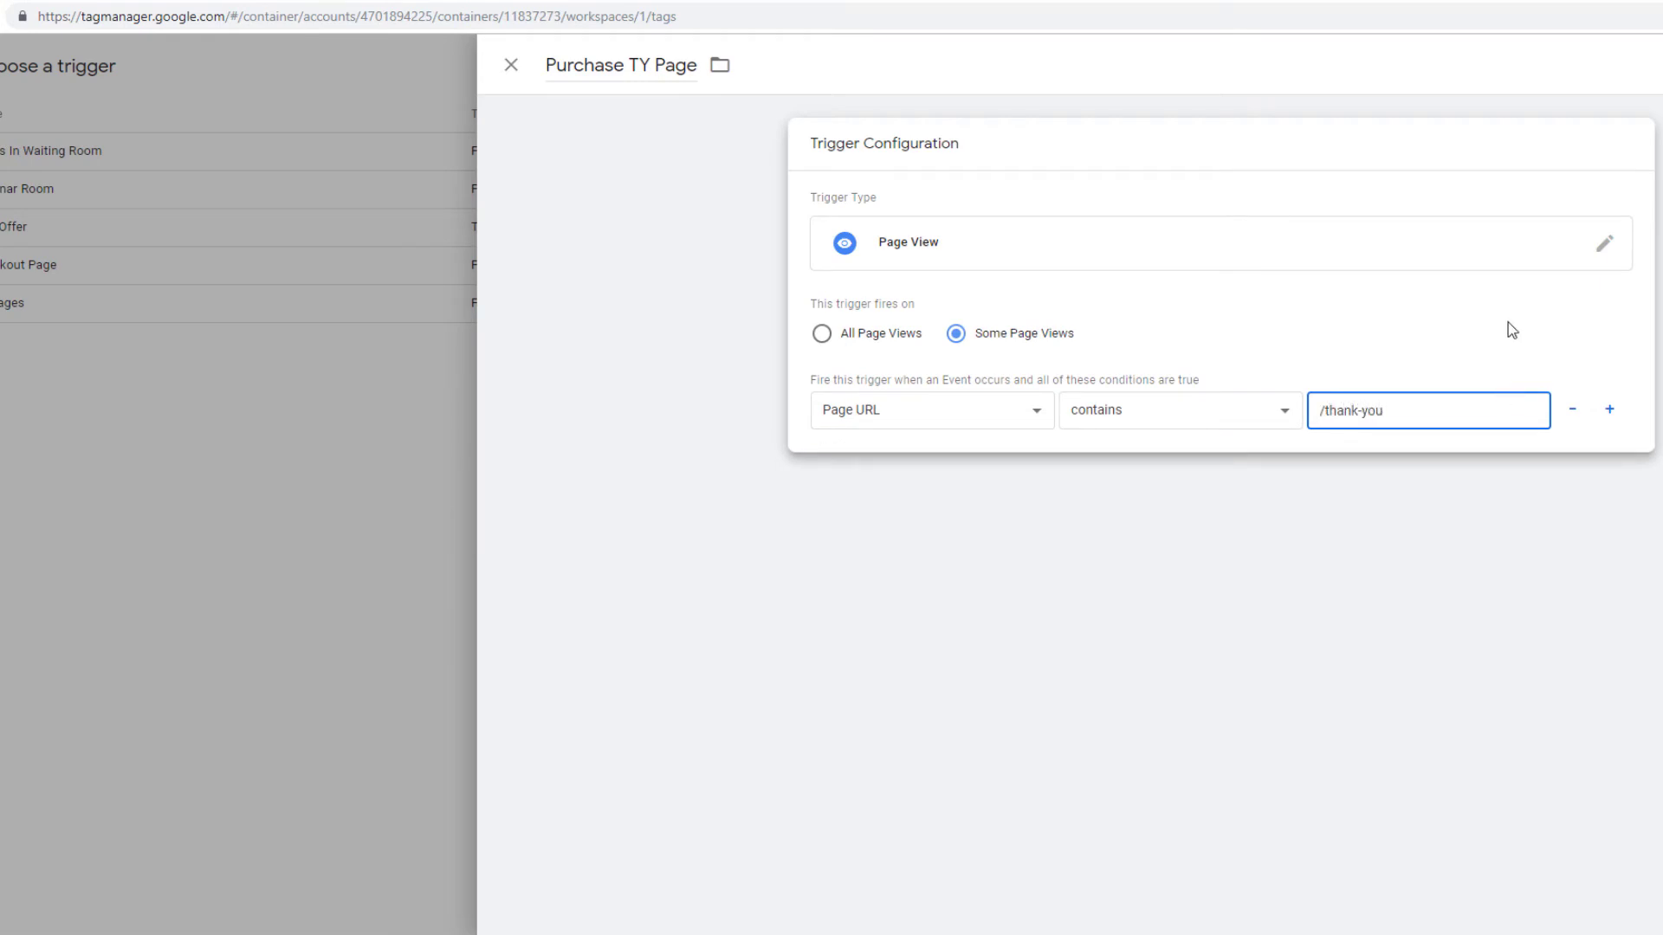
{"action": "key", "text": "Return"}
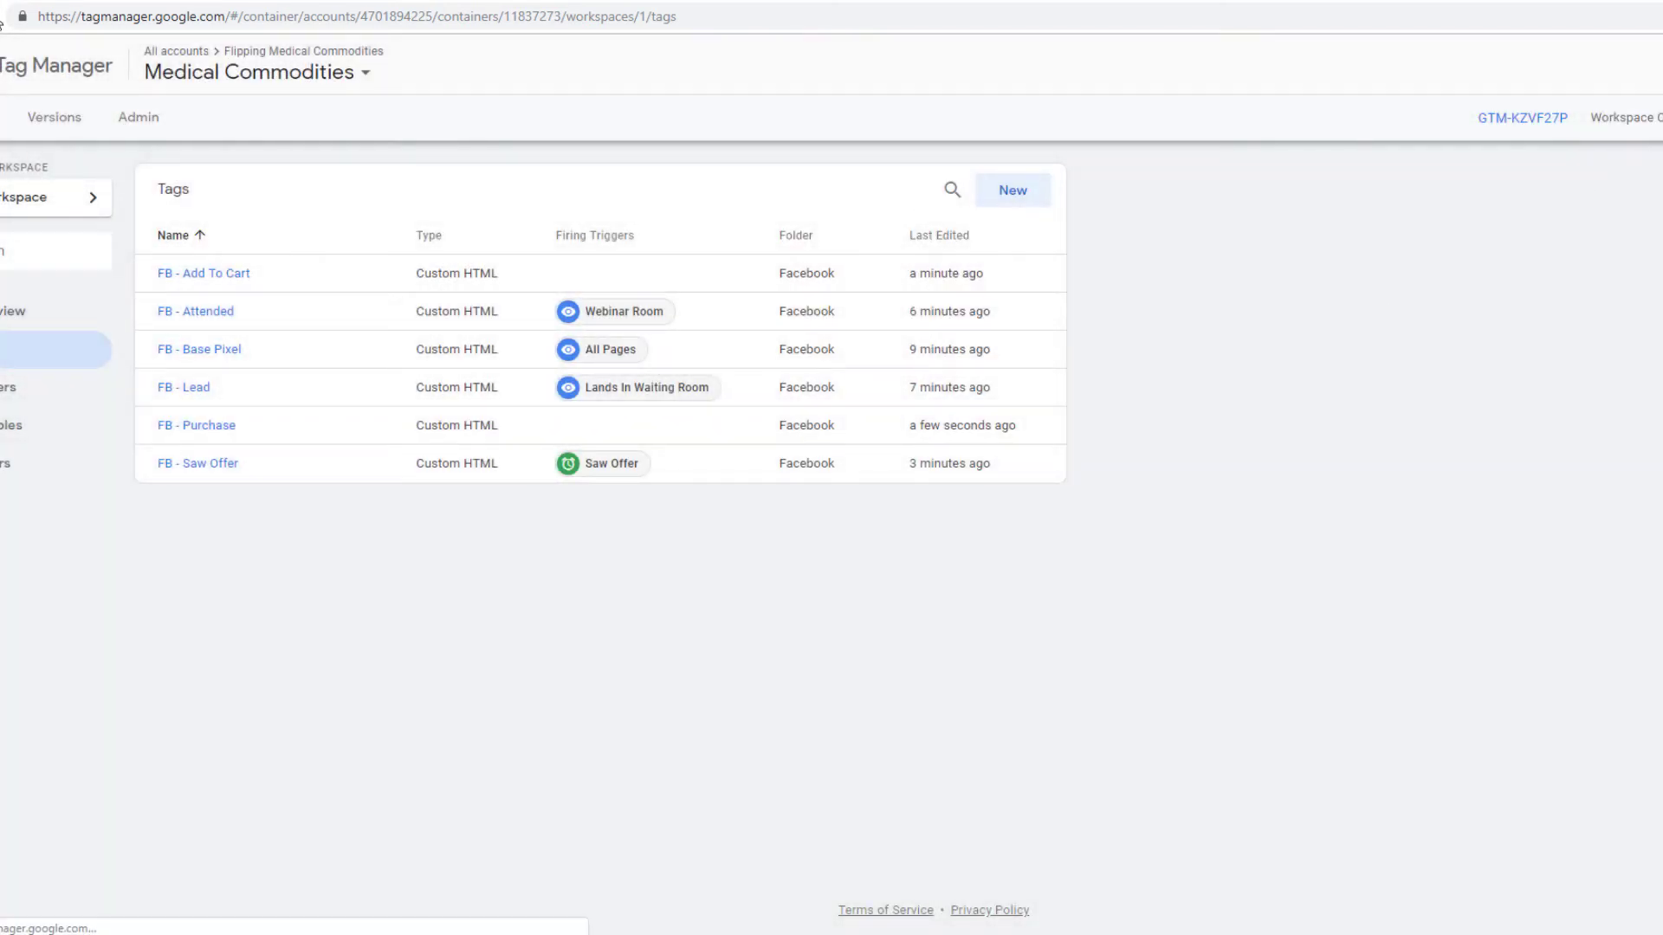
{"action": "key", "text": "F5"}
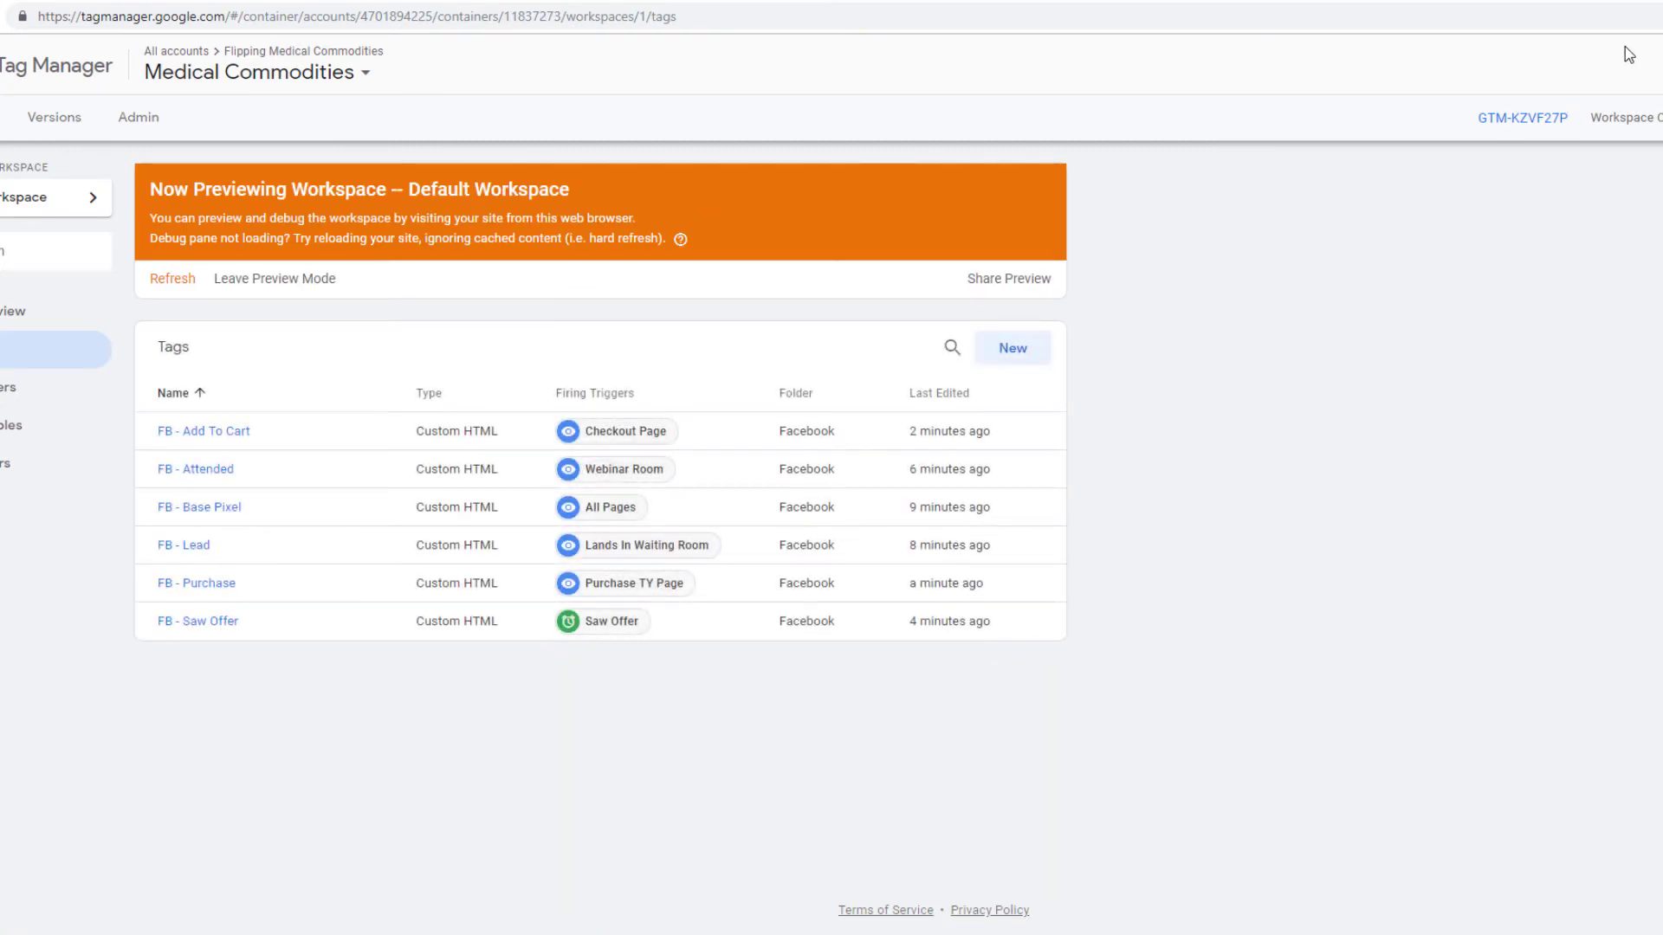
Step: Switch to ClickFunnels and open the live page of the New FMCU Webinar Registration step
{"action": "key", "text": "ctrl+Tab"}
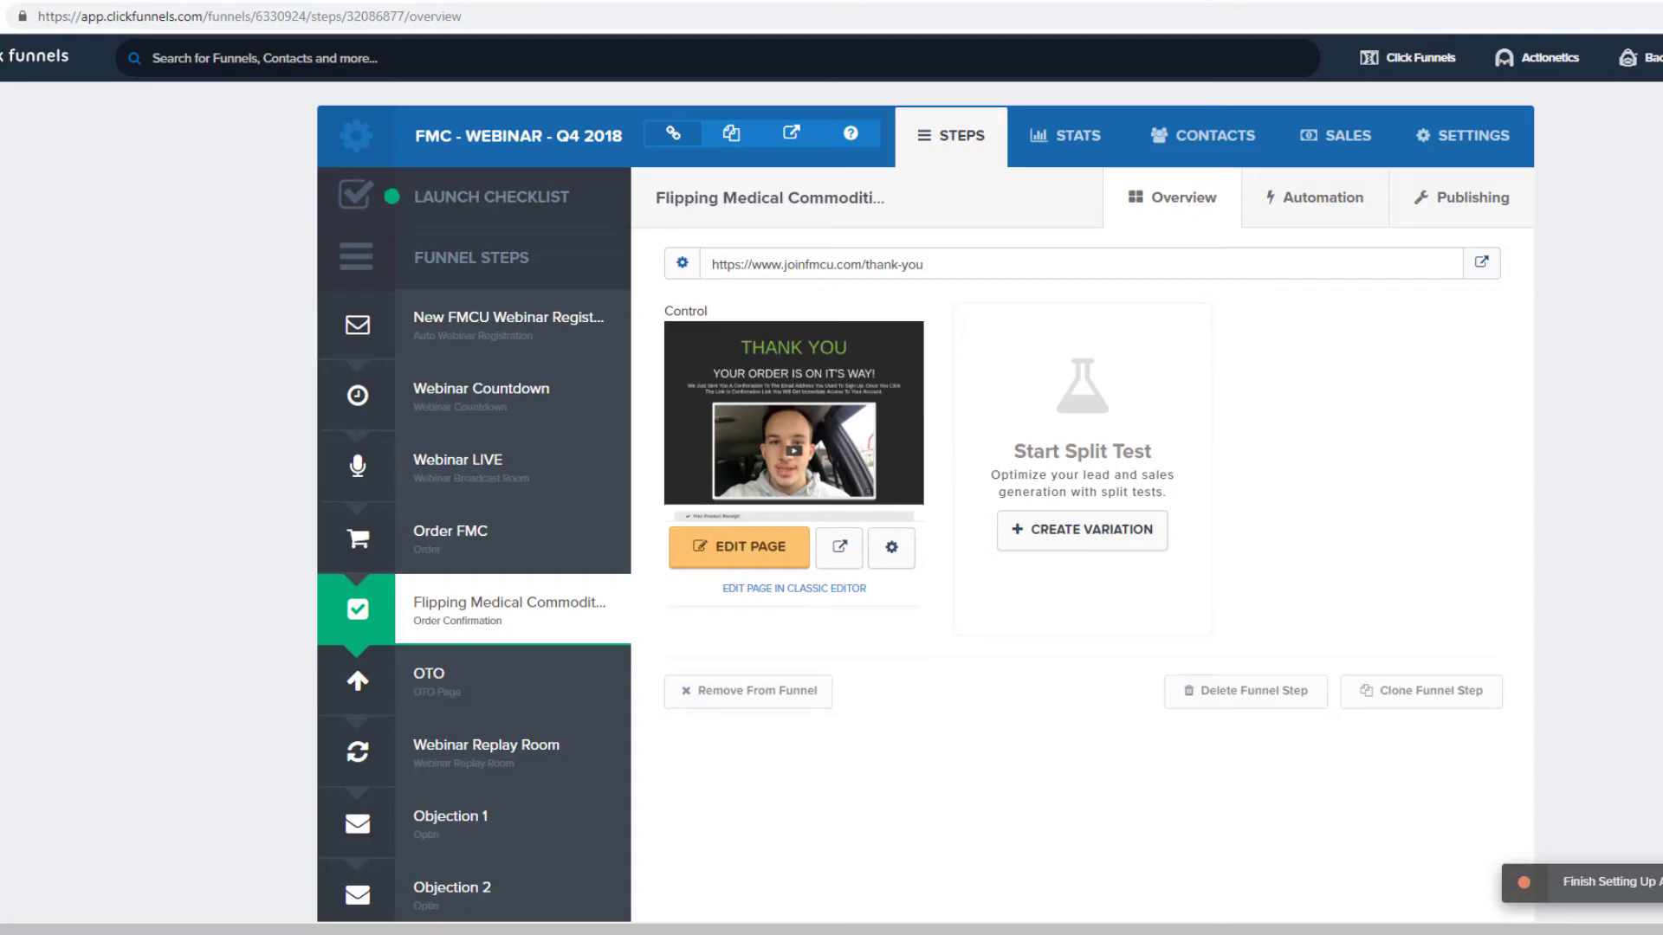
{"action": "left_click", "coordinate": [517, 305]}
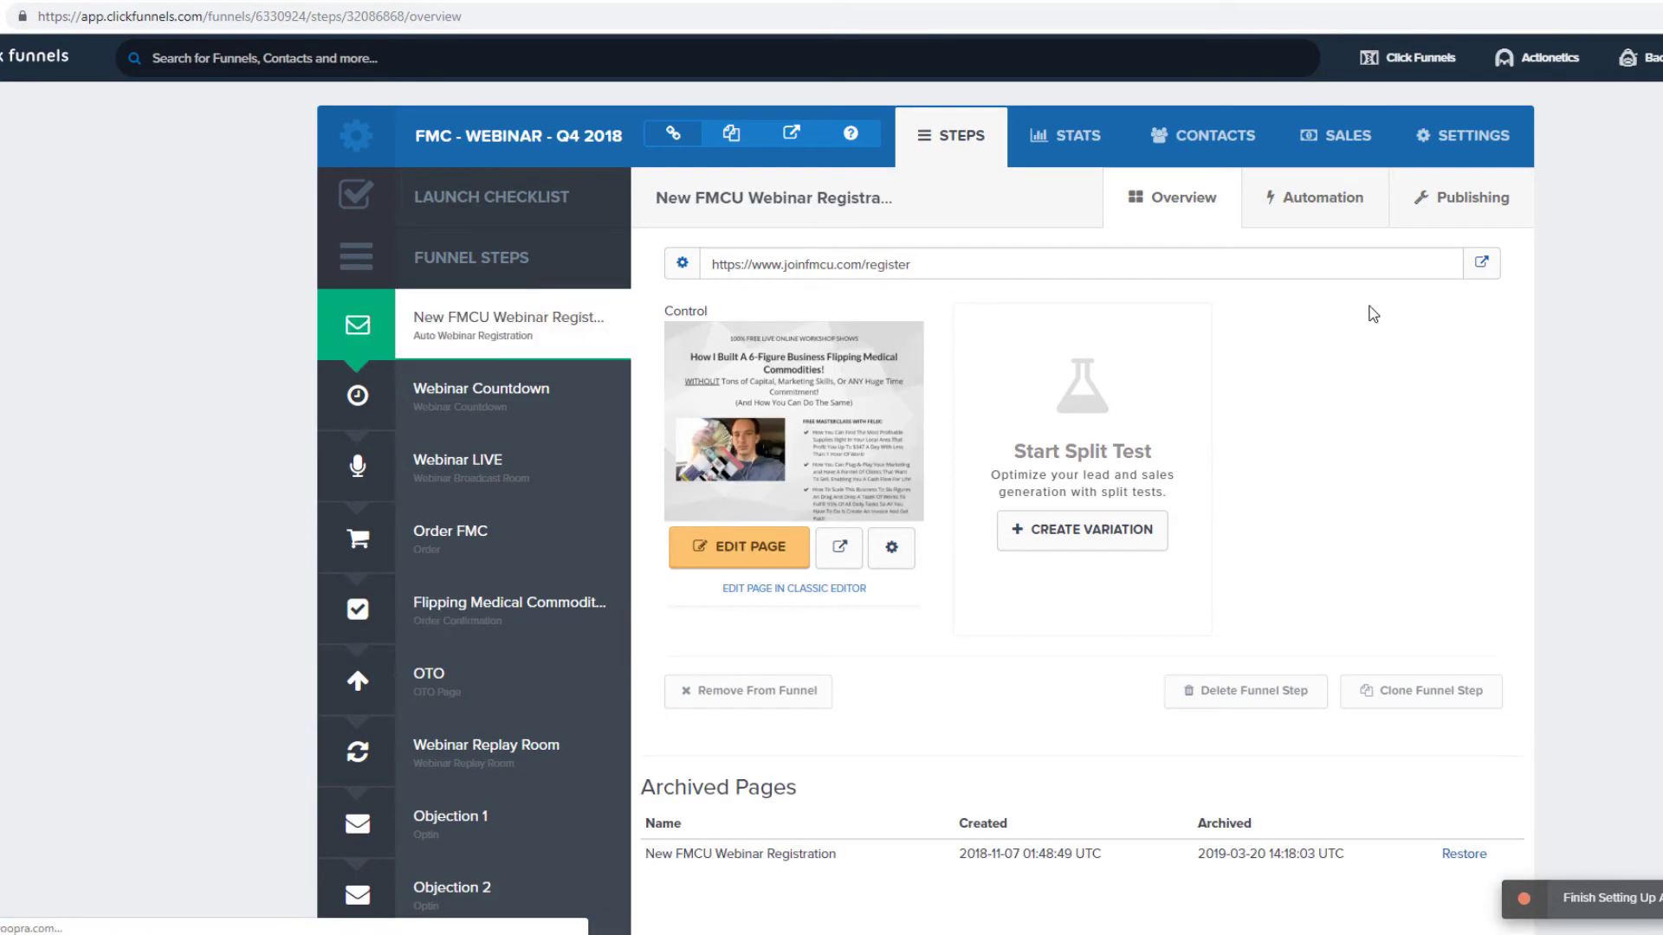
{"action": "left_click", "coordinate": [1482, 265]}
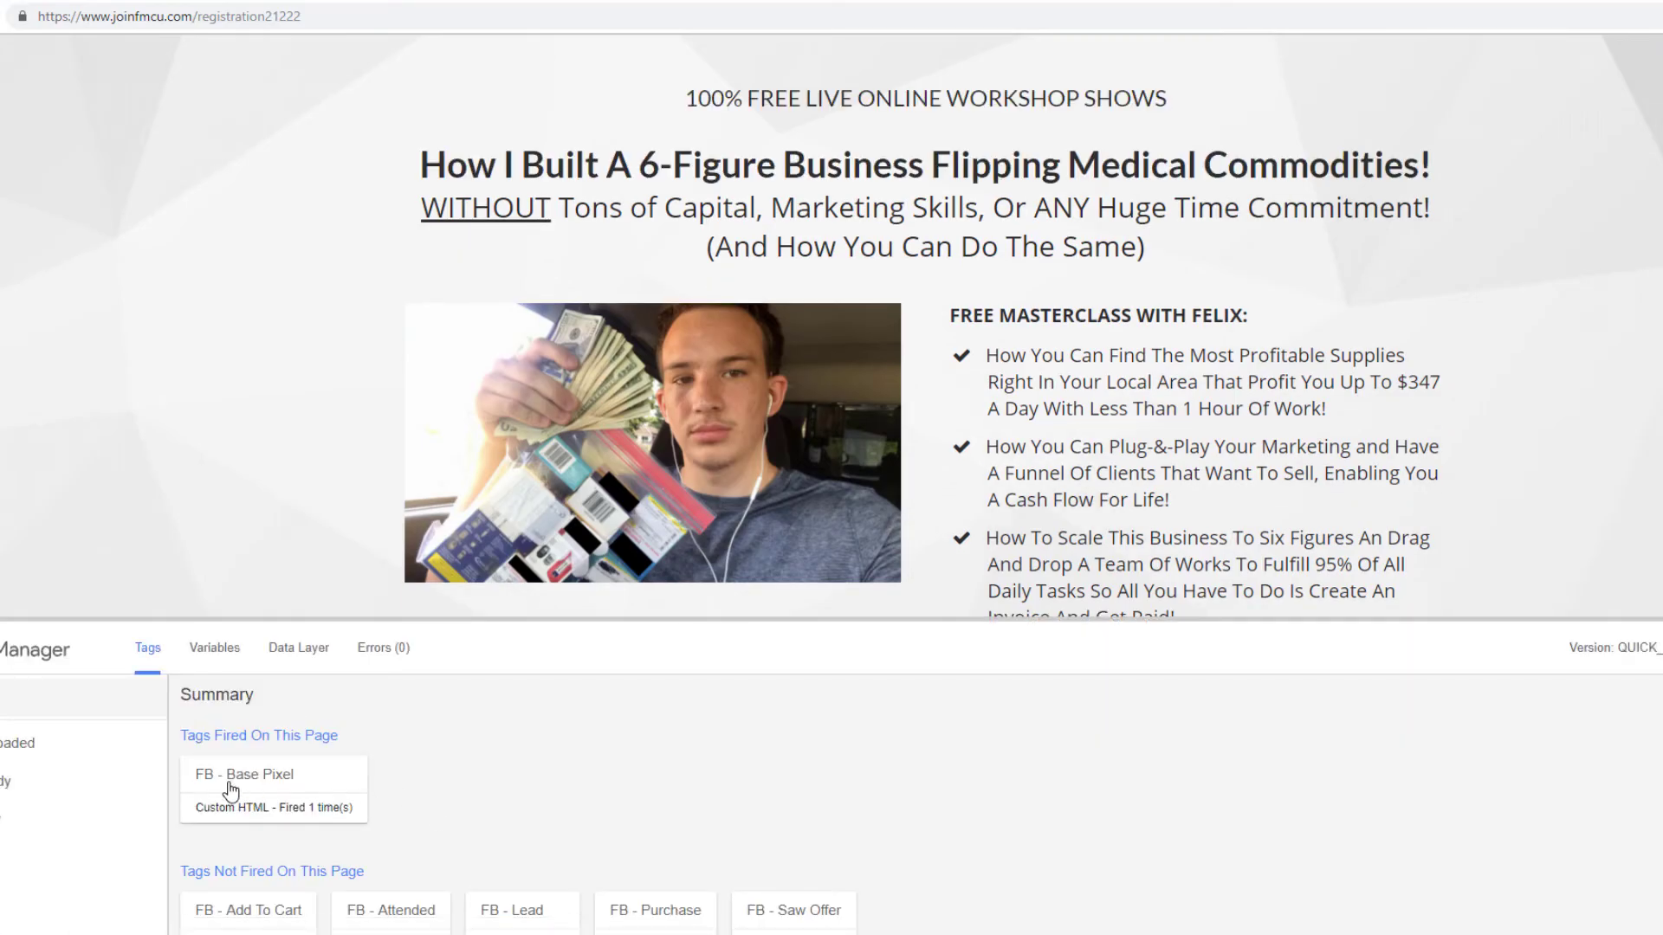
Step: Register for the webinar through the pop-up form with the attendee's name and e-mail
{"action": "scroll", "coordinate": [921, 315], "scroll_direction": "down", "scroll_amount": 6}
{"action": "left_click", "coordinate": [1193, 148]}
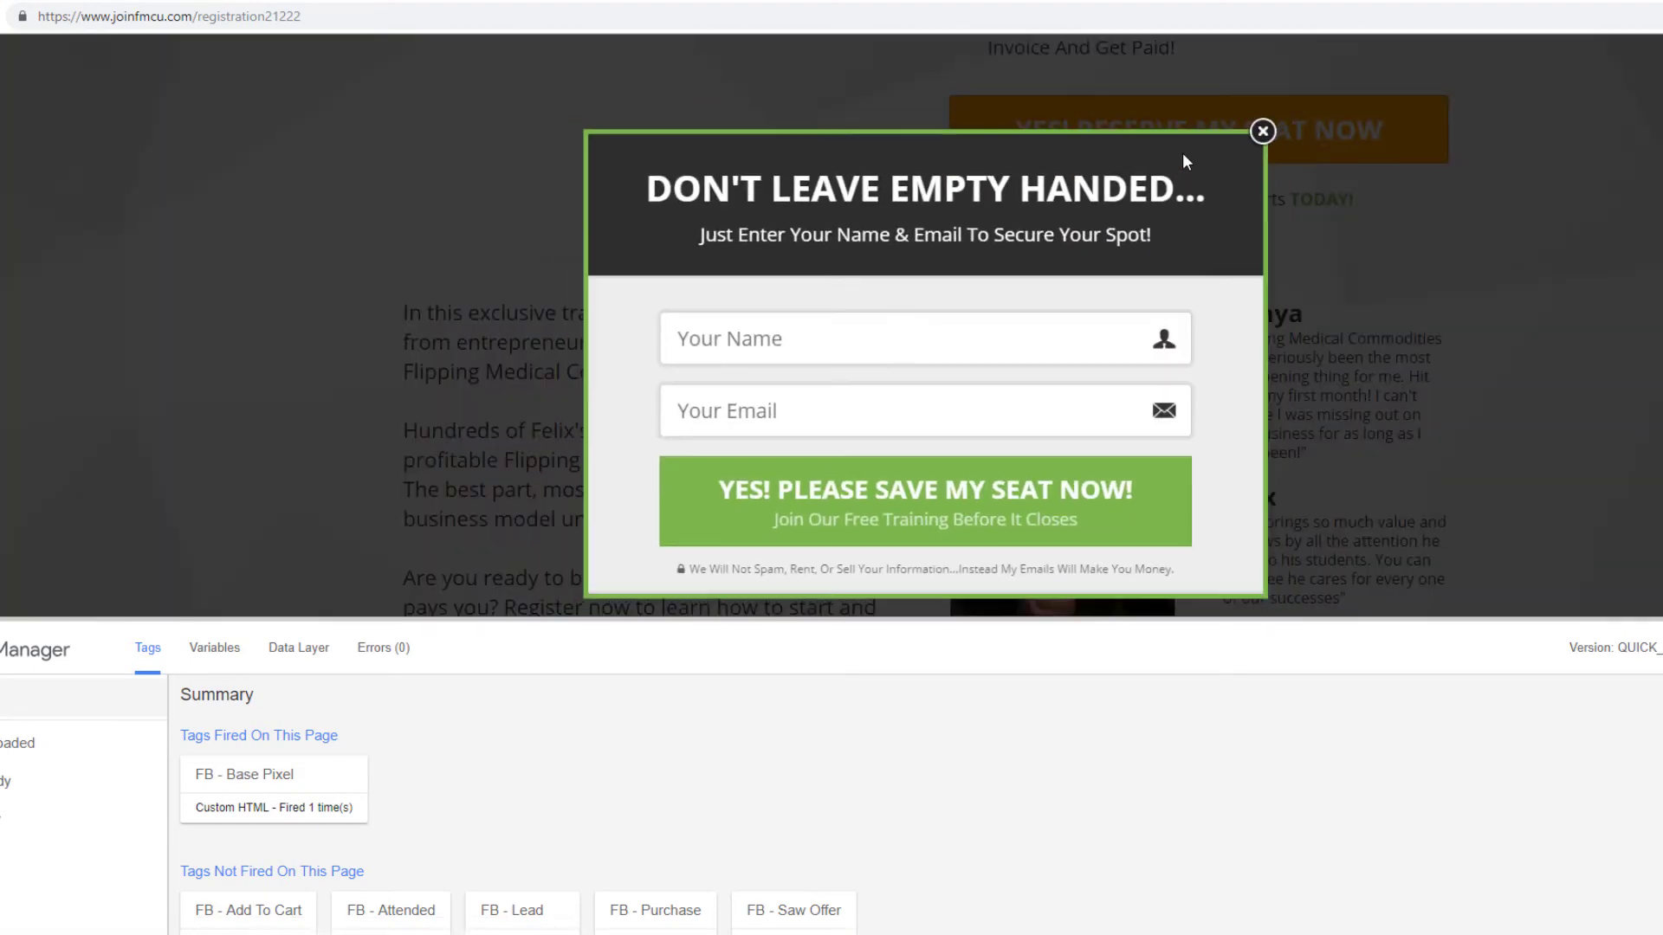
{"action": "left_click", "coordinate": [898, 335]}
{"action": "type", "text": "Mike"}
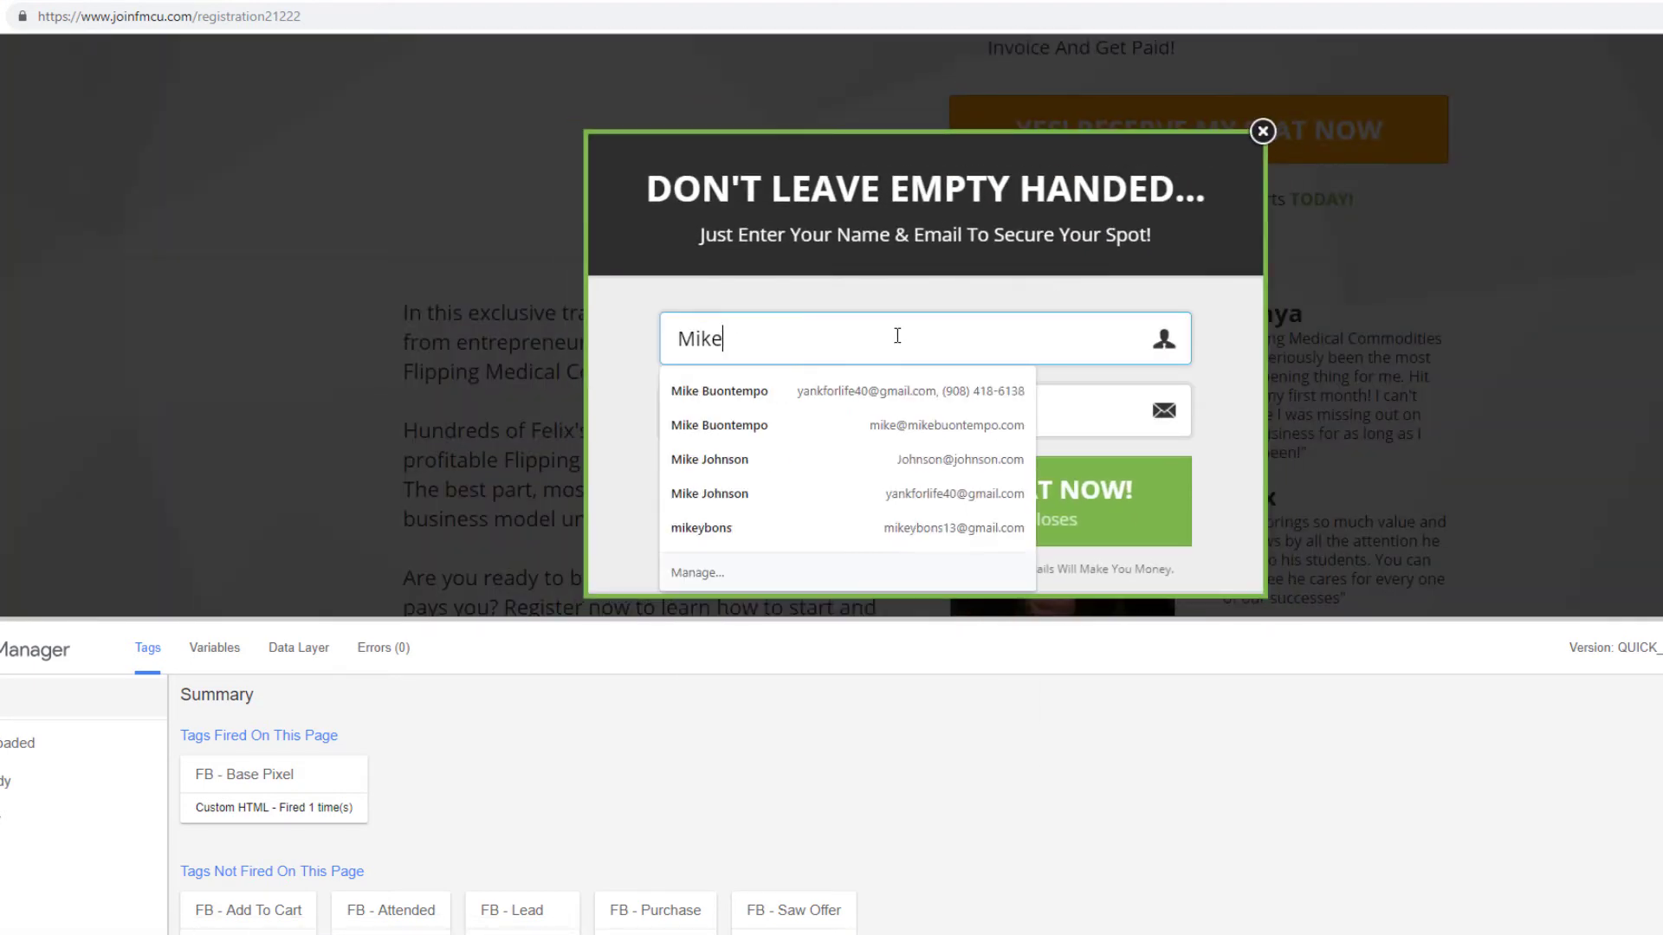
{"action": "left_click", "coordinate": [1131, 431]}
{"action": "left_click", "coordinate": [982, 464]}
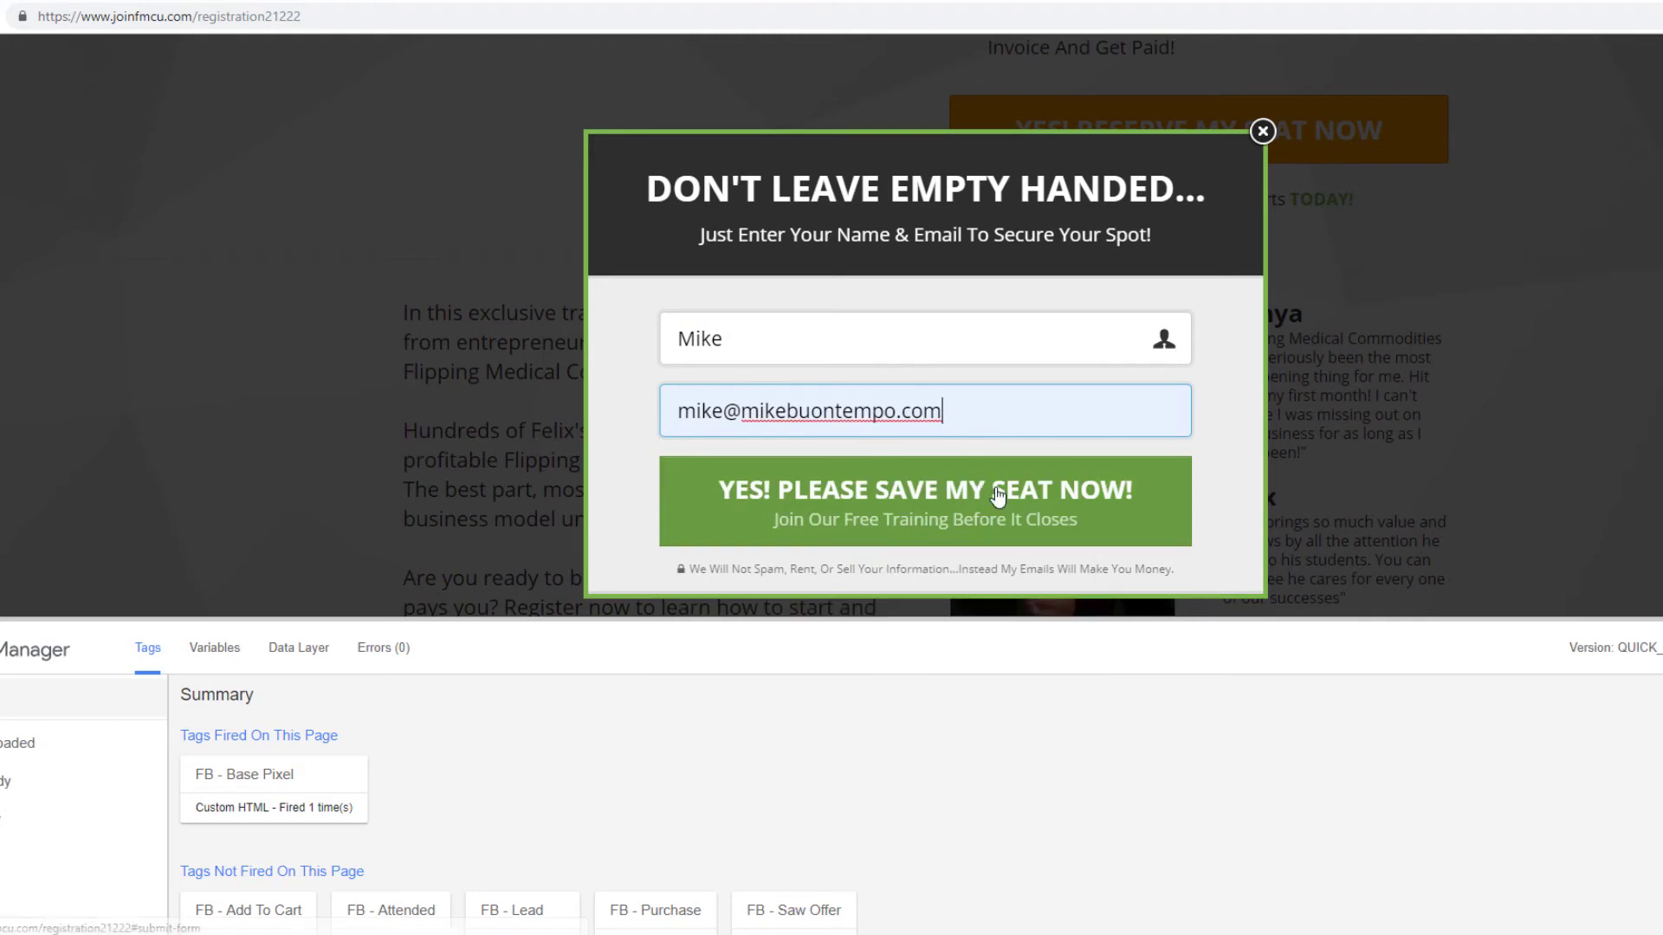
{"action": "left_click", "coordinate": [998, 497]}
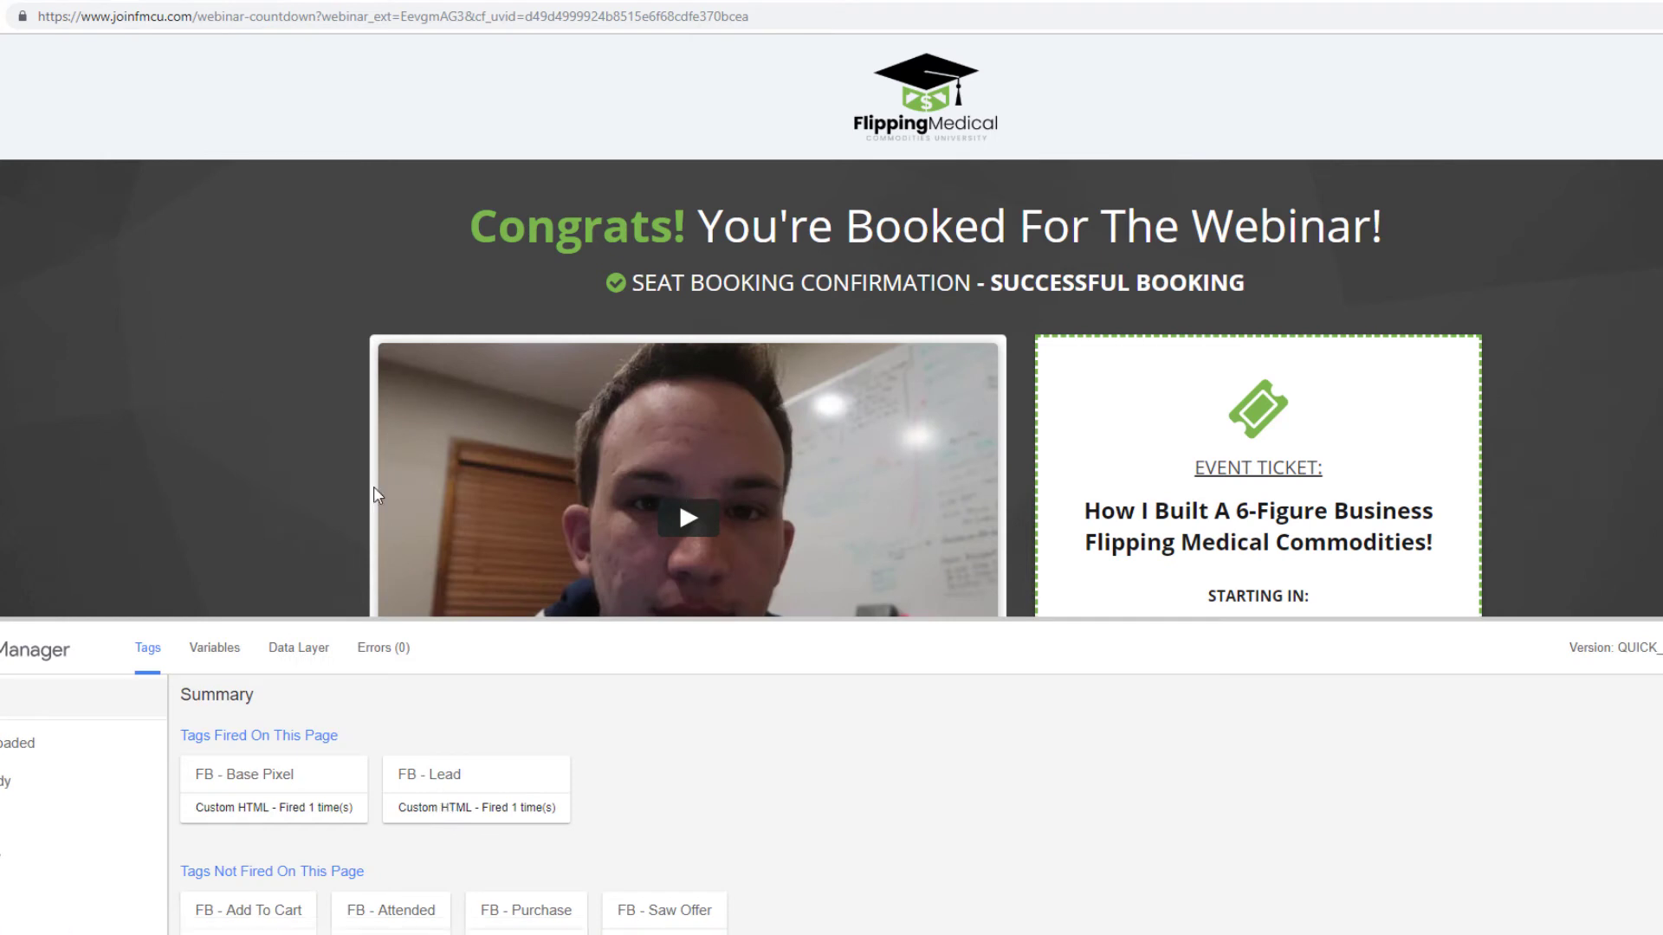
Step: Examine the webinar countdown page and its fired tags, then reopen the page live from the Webinar Countdown funnel step
{"action": "scroll", "coordinate": [374, 495], "scroll_direction": "down", "scroll_amount": 4}
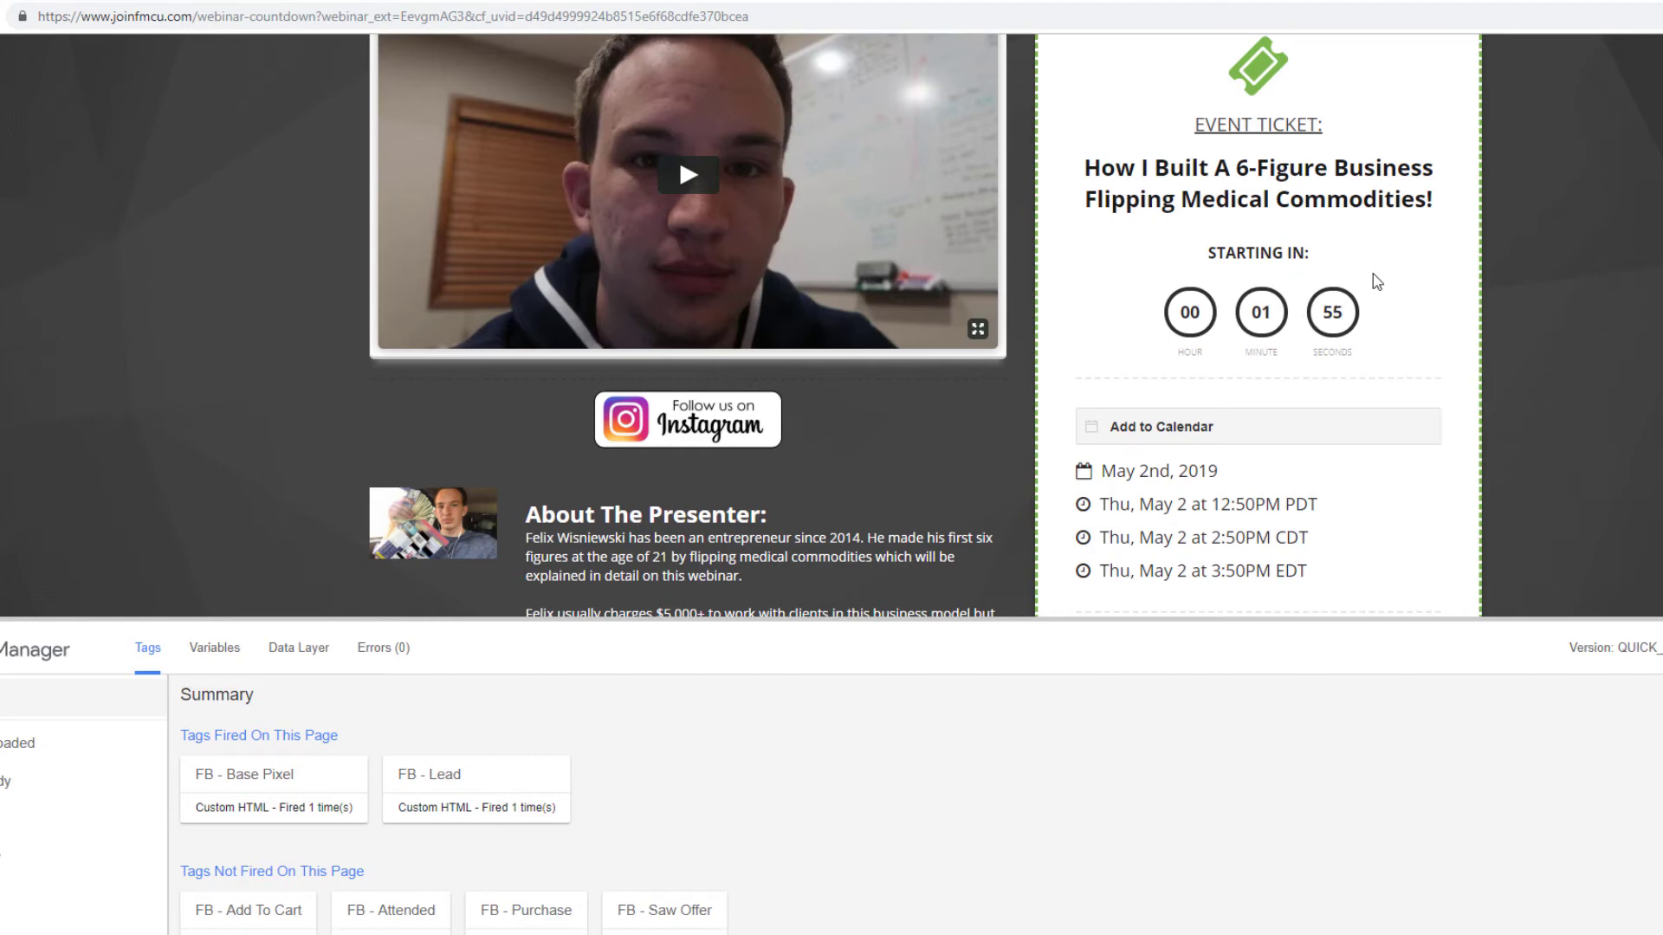
{"action": "scroll", "coordinate": [1377, 281], "scroll_direction": "up", "scroll_amount": 3}
{"action": "scroll", "coordinate": [1386, 293], "scroll_direction": "down", "scroll_amount": 2}
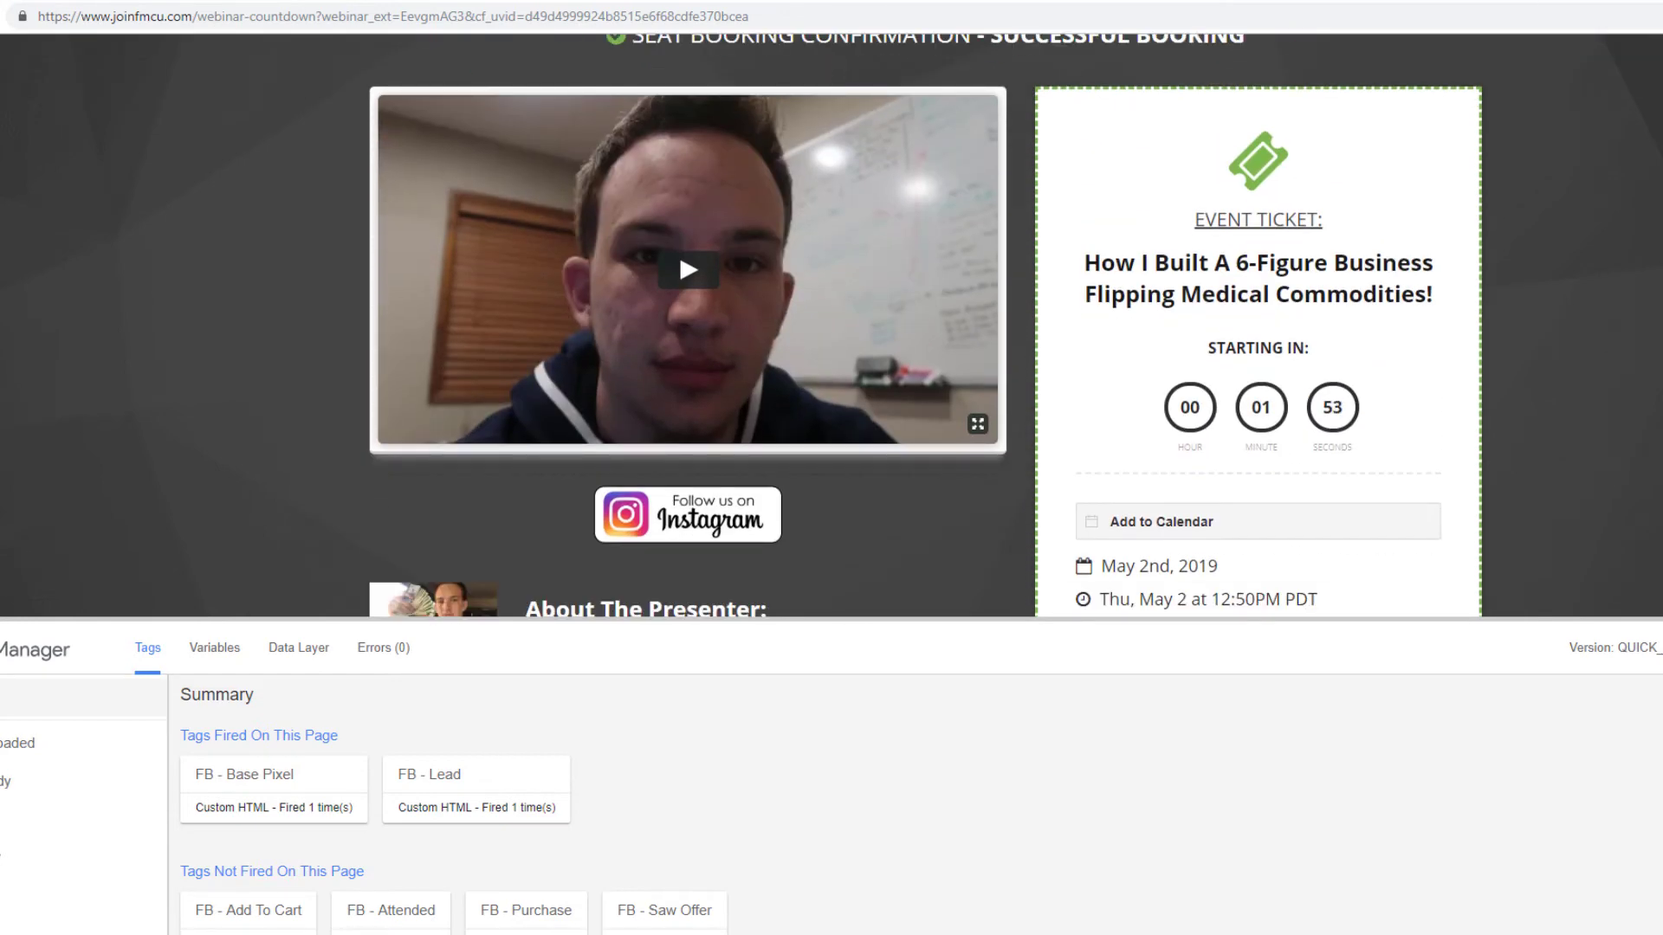
{"action": "key", "text": "ctrl+Tab"}
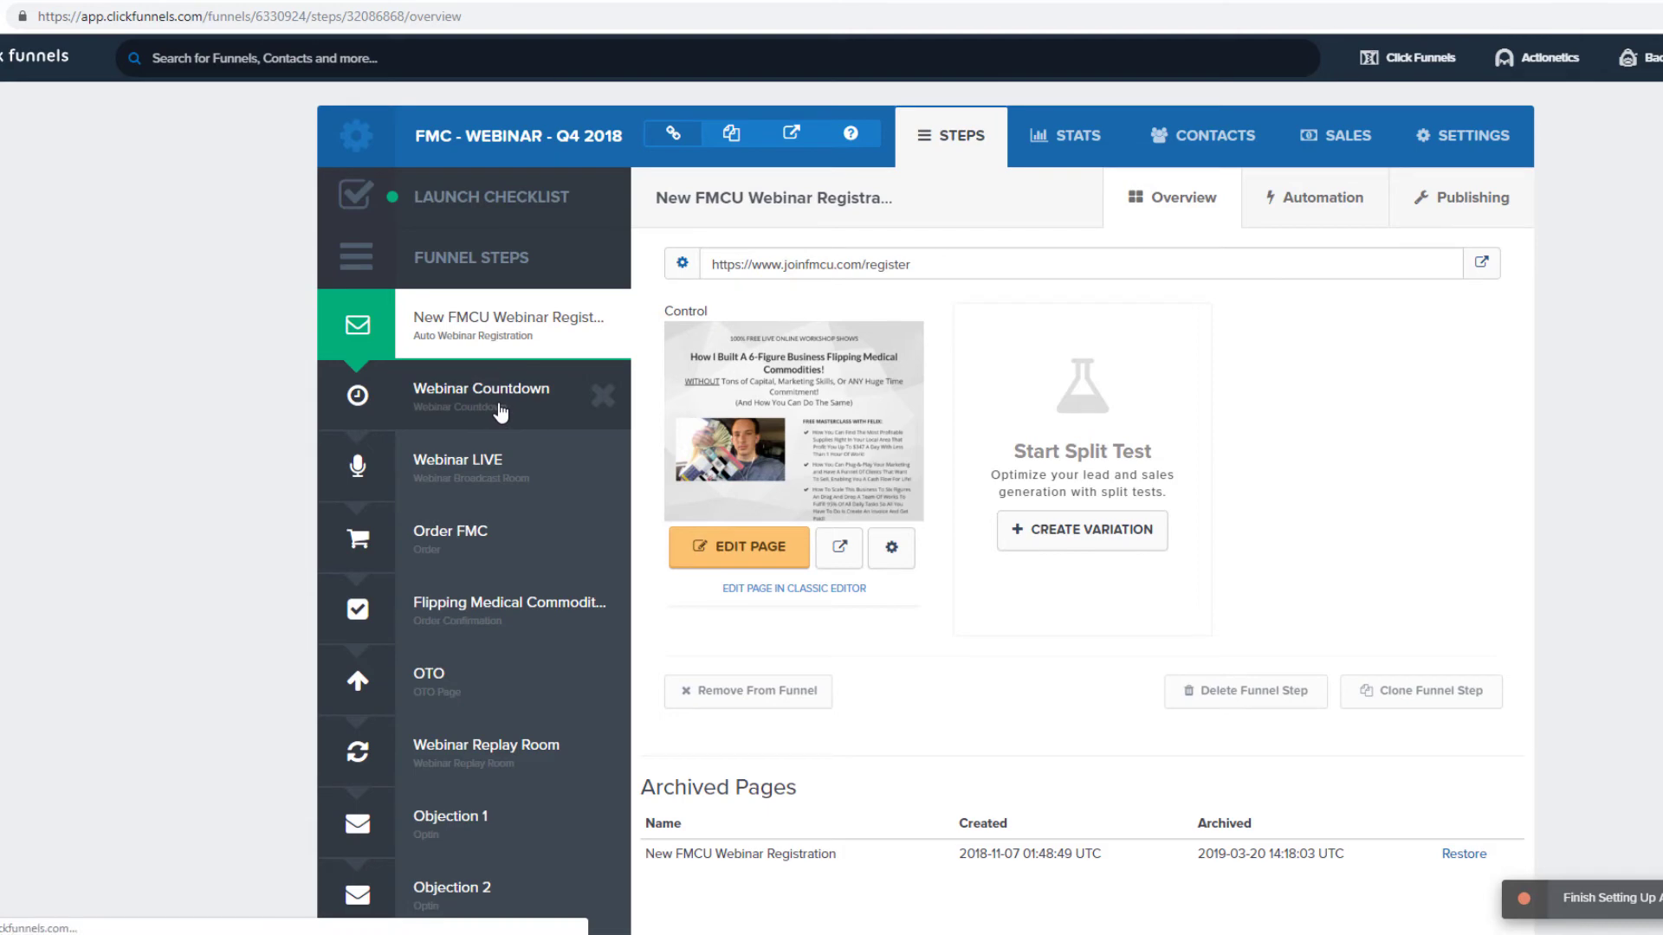
{"action": "left_click", "coordinate": [501, 413]}
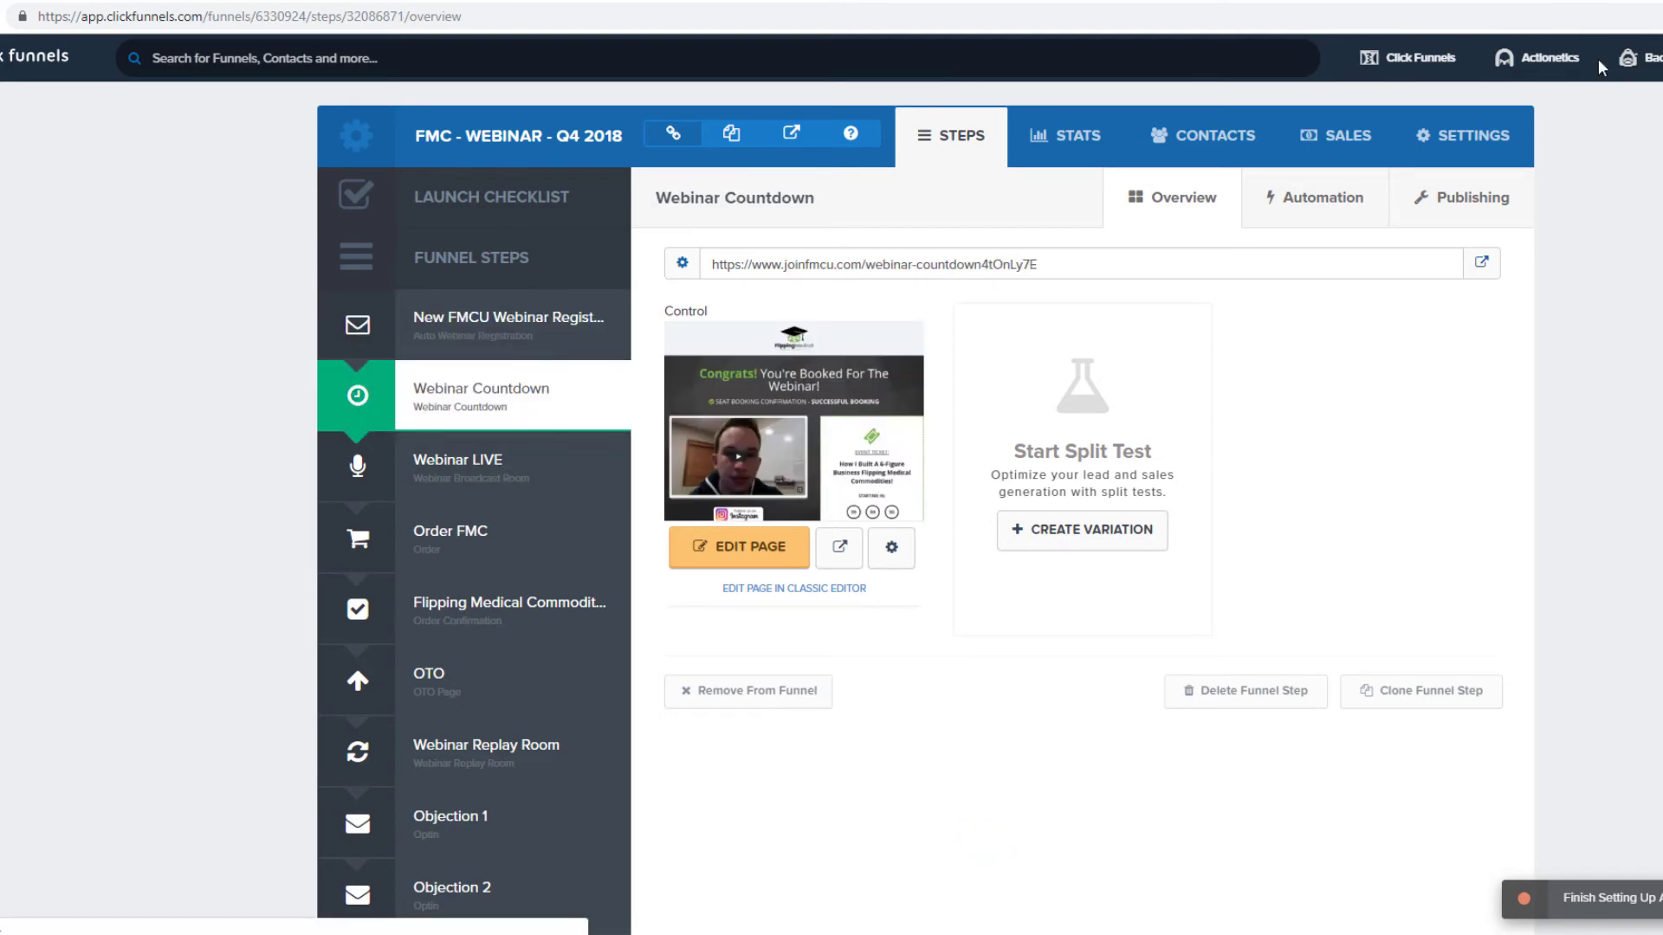
{"action": "key", "text": "ctrl+Tab"}
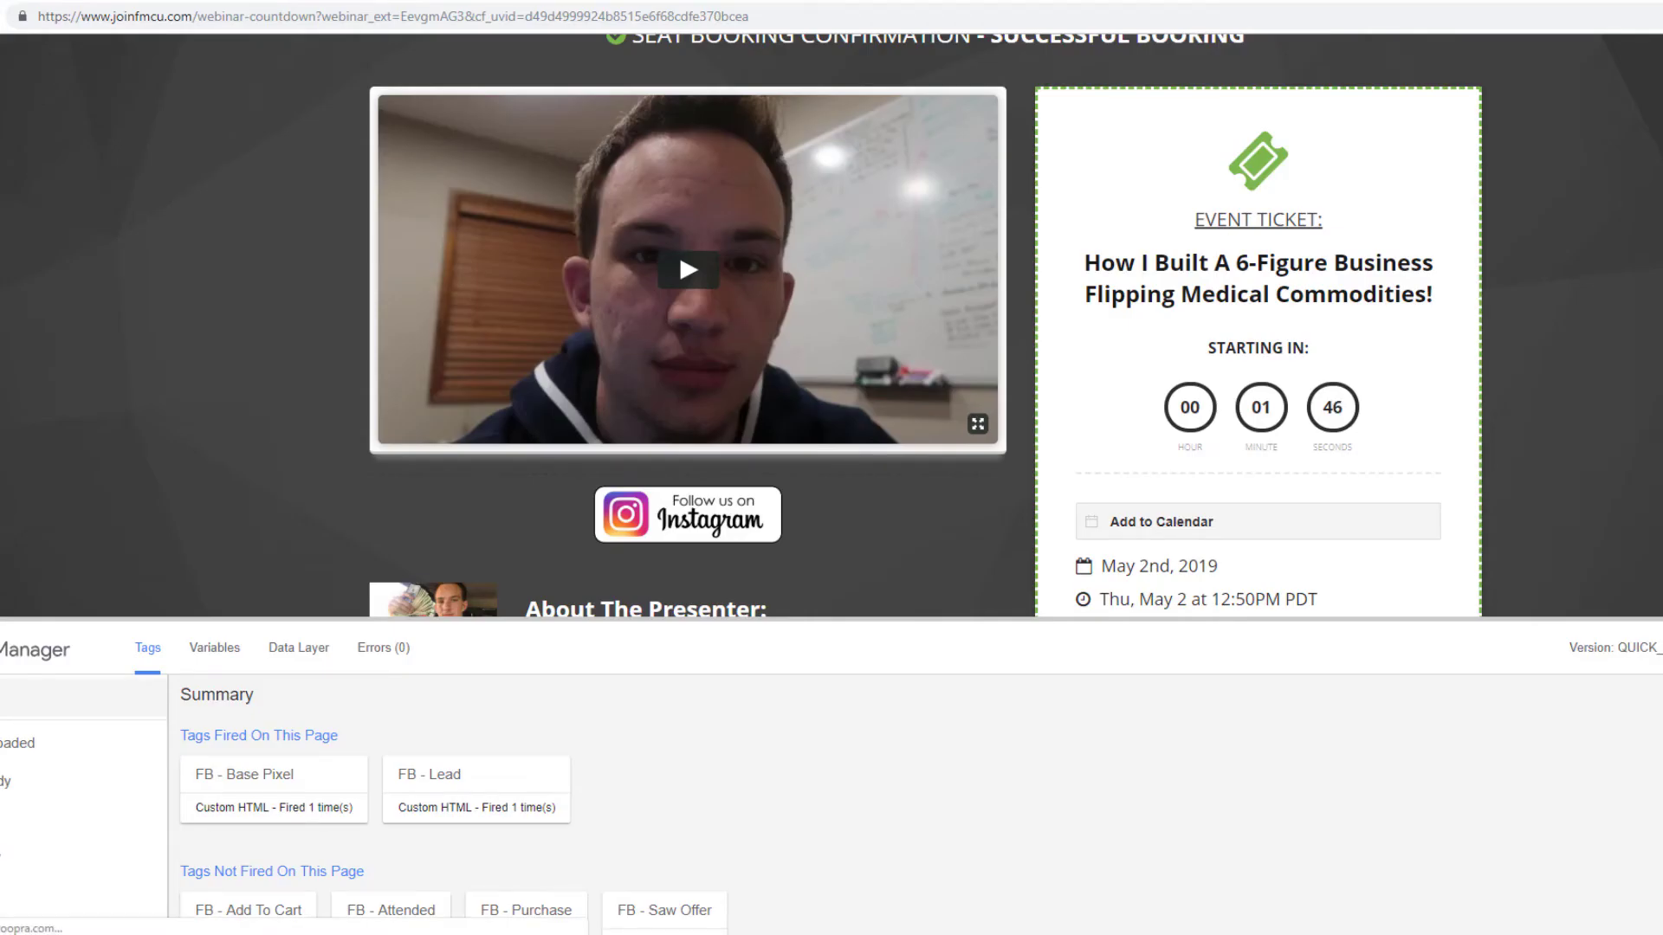
{"action": "key", "text": "ctrl+Tab"}
{"action": "left_click", "coordinate": [1483, 265]}
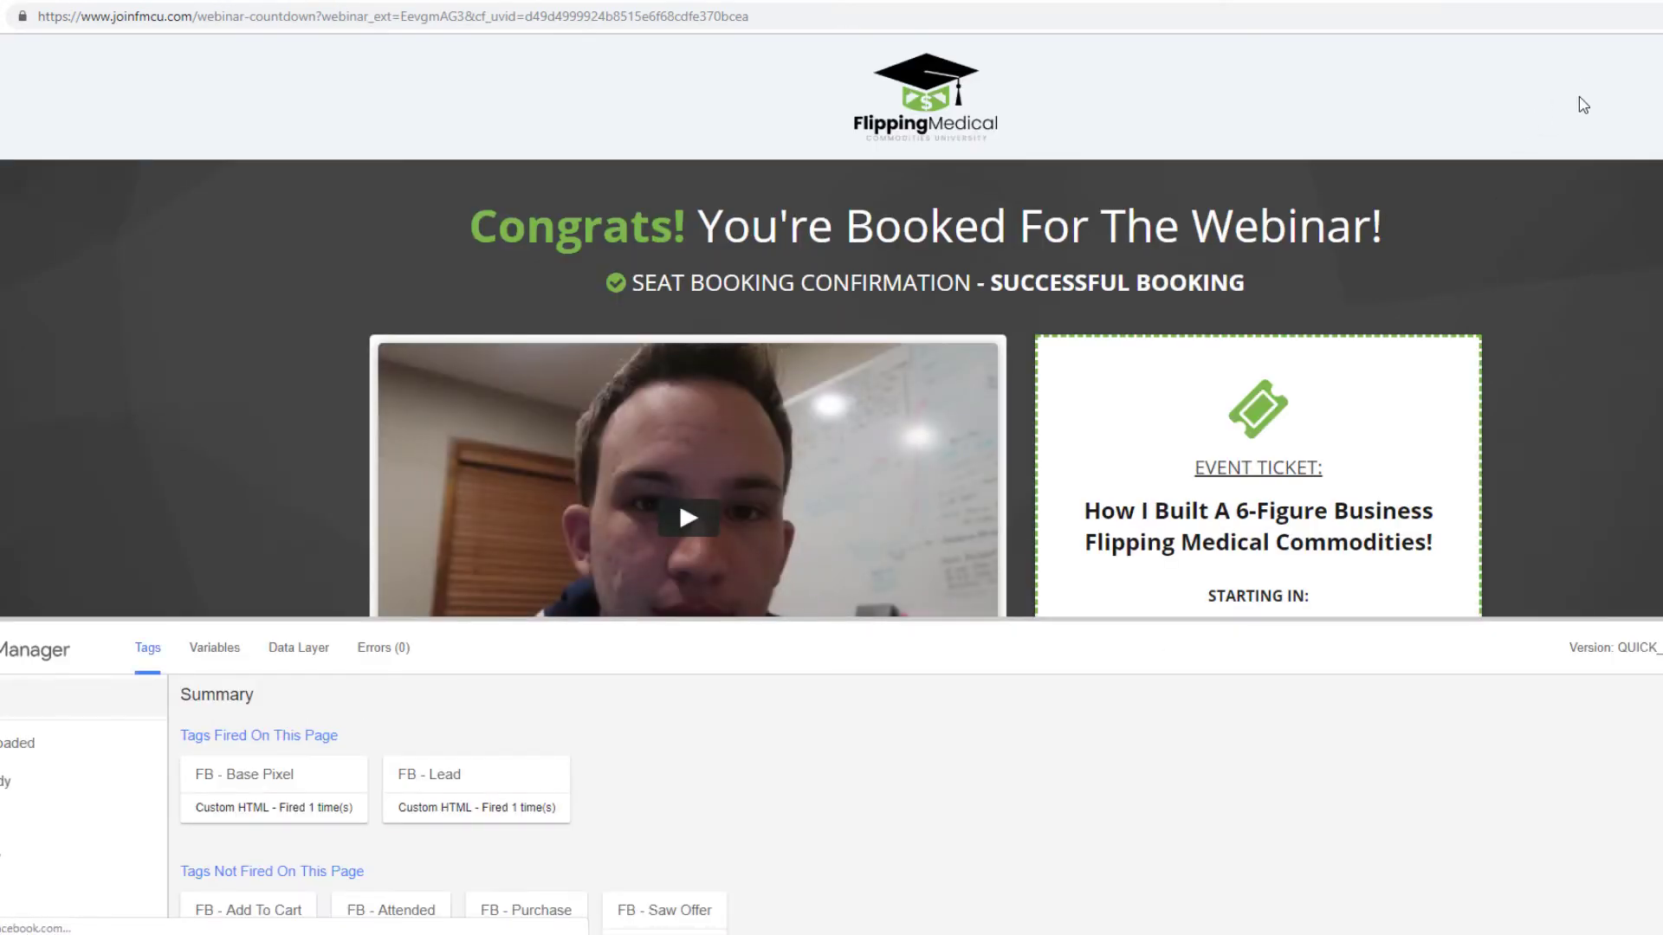
{"action": "scroll", "coordinate": [1646, 341], "scroll_direction": "down", "scroll_amount": 4}
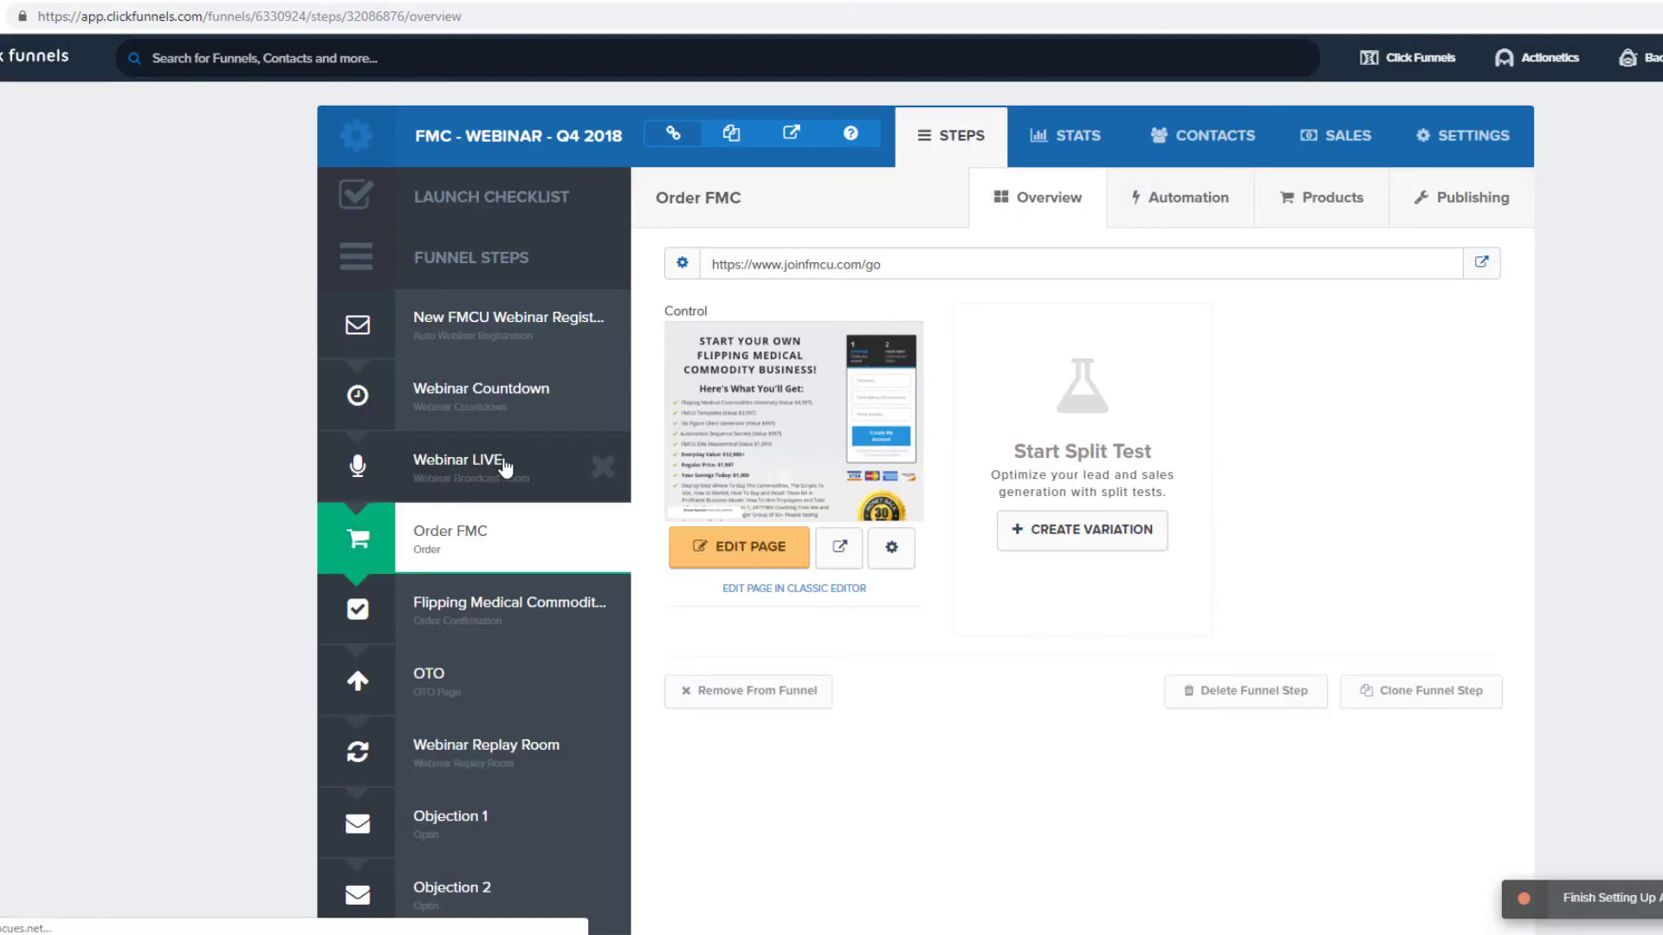
Step: Open the Order Page New funnel step in ClickFunnels and copy its full URL
{"action": "left_click", "coordinate": [505, 467]}
{"action": "scroll", "coordinate": [297, 646], "scroll_direction": "down", "scroll_amount": 10}
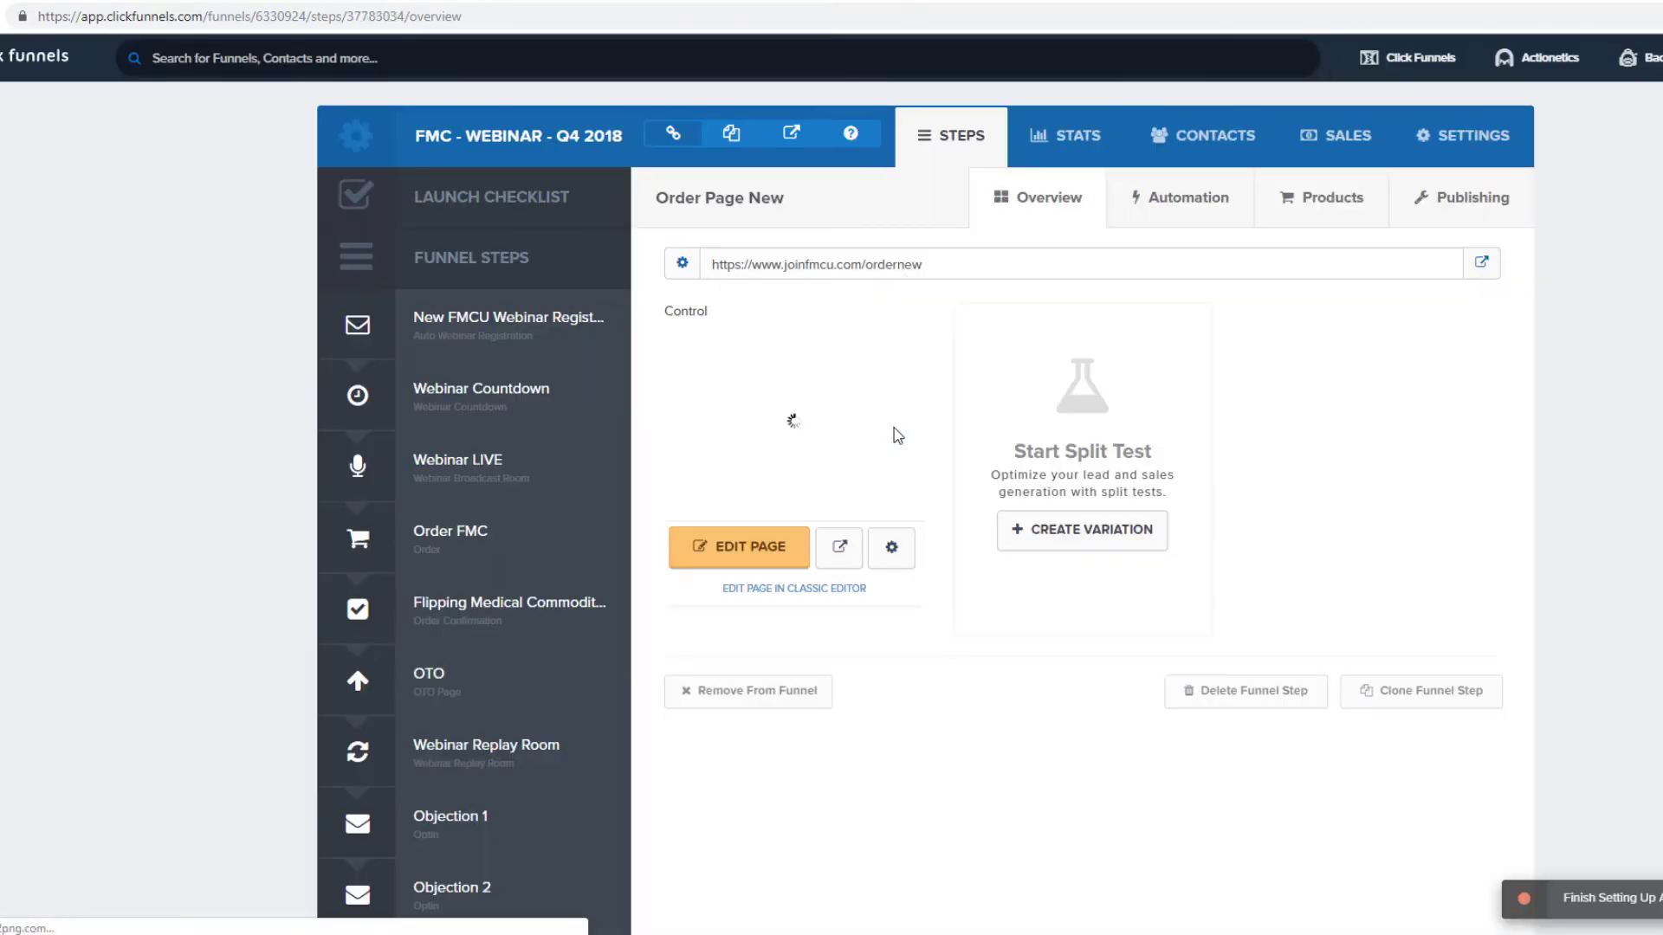
{"action": "left_click_drag", "start_coordinate": [939, 268], "coordinate": [711, 268]}
{"action": "right_click", "coordinate": [719, 265]}
{"action": "left_click", "coordinate": [762, 279]}
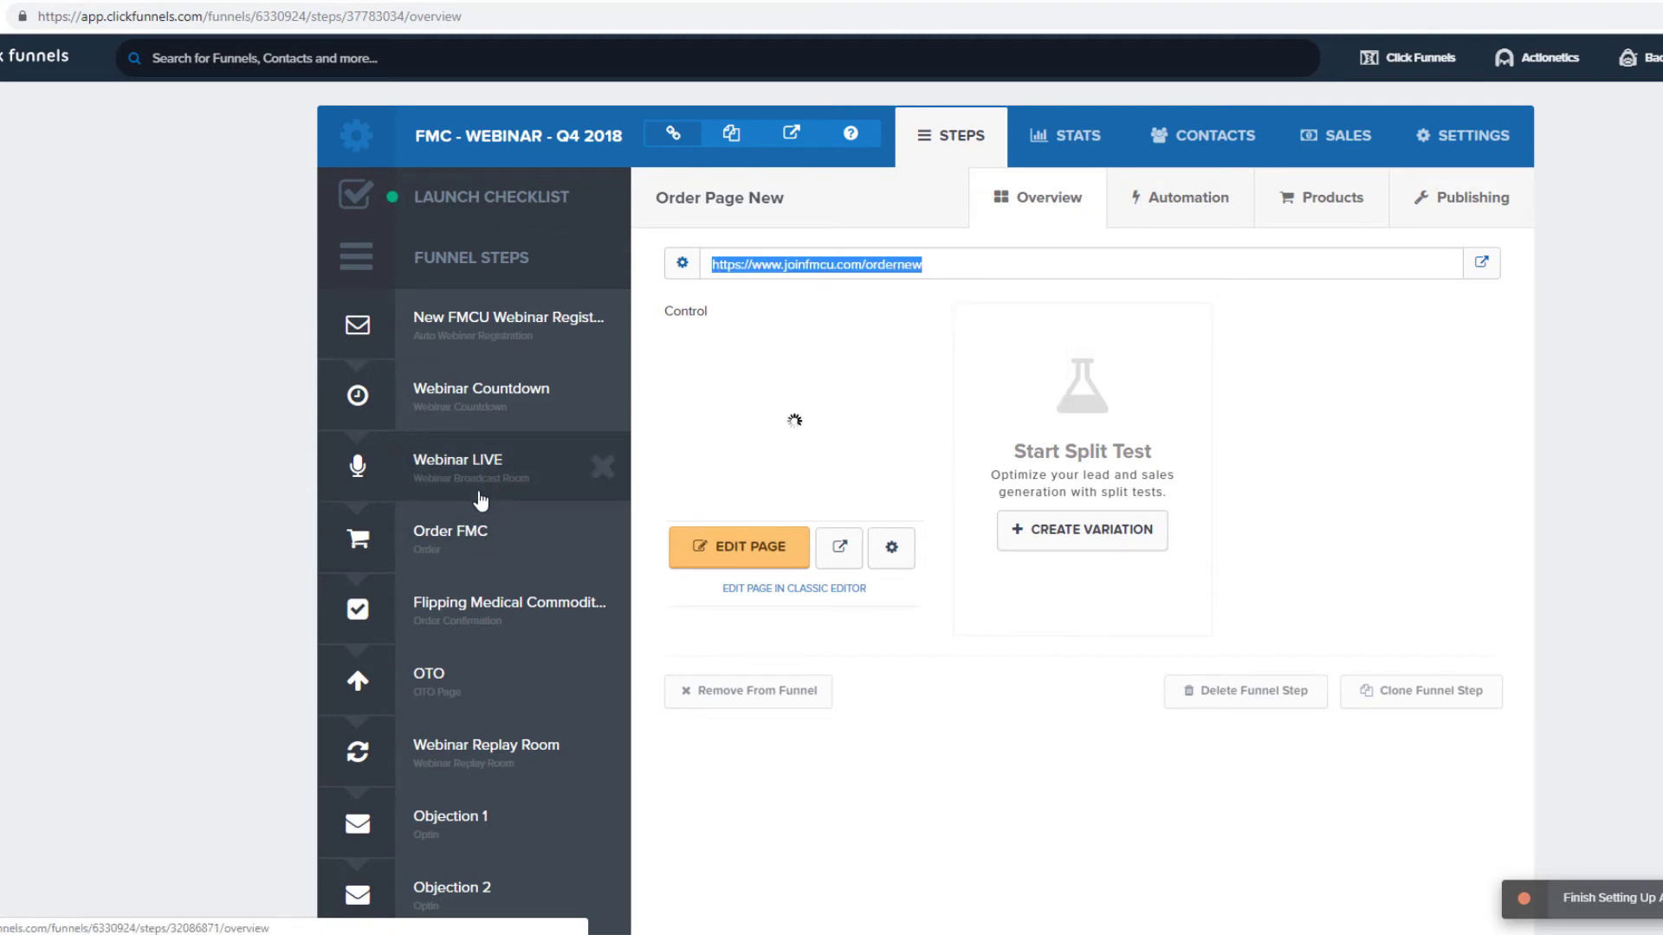
{"action": "left_click", "coordinate": [470, 493]}
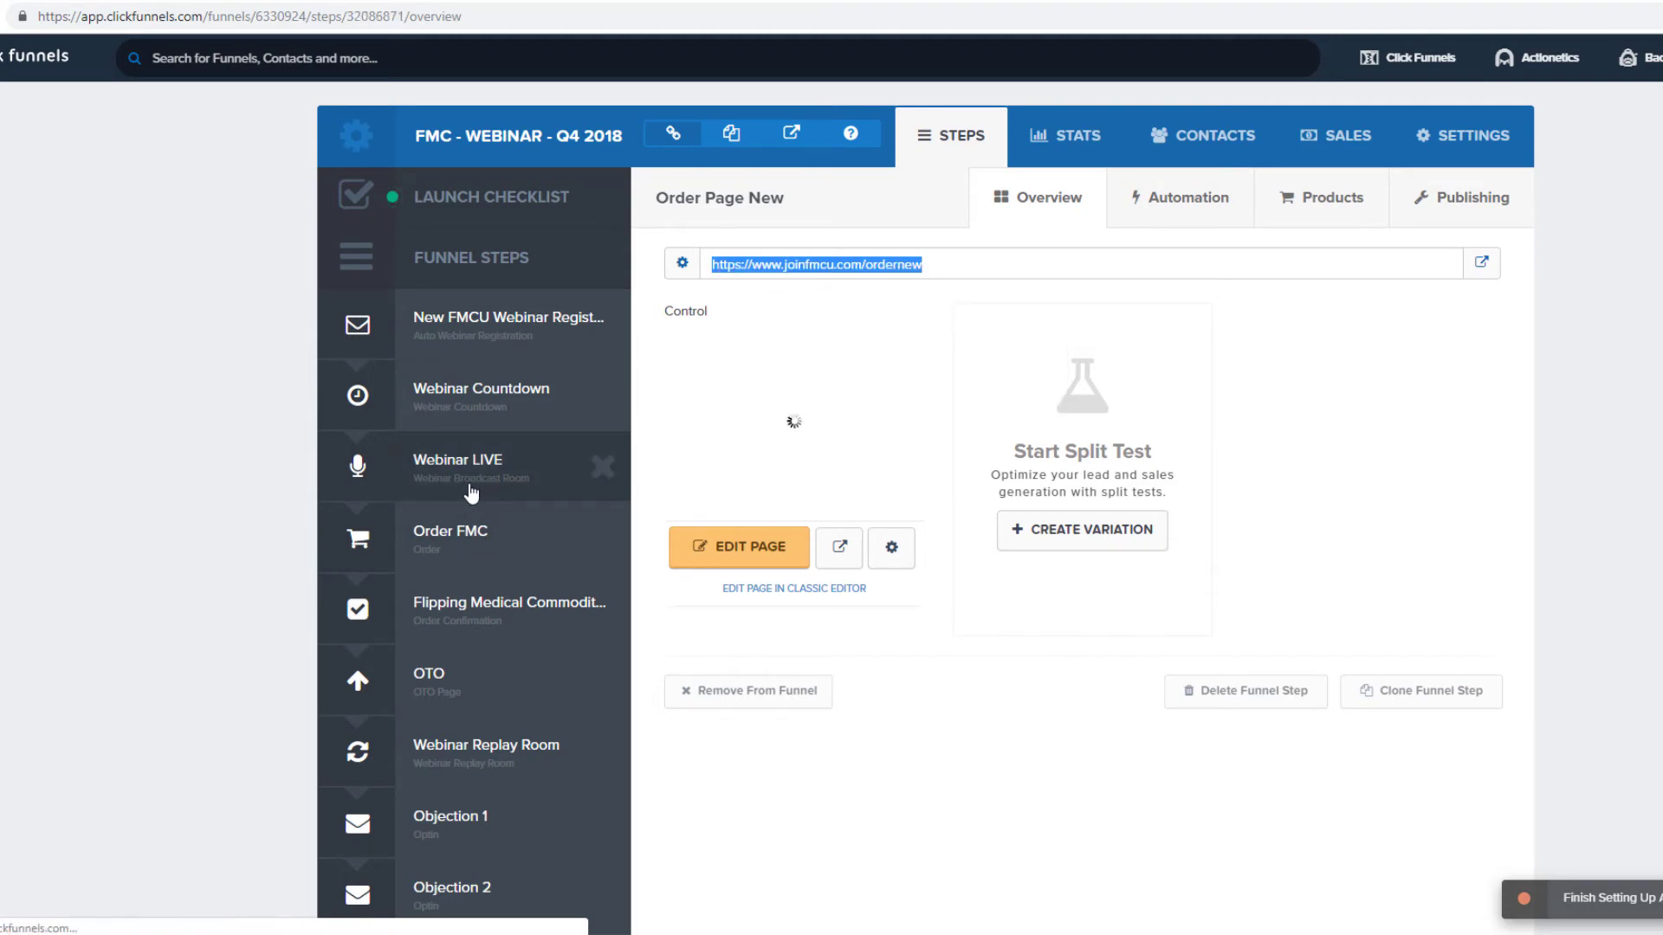
{"action": "left_click", "coordinate": [749, 564]}
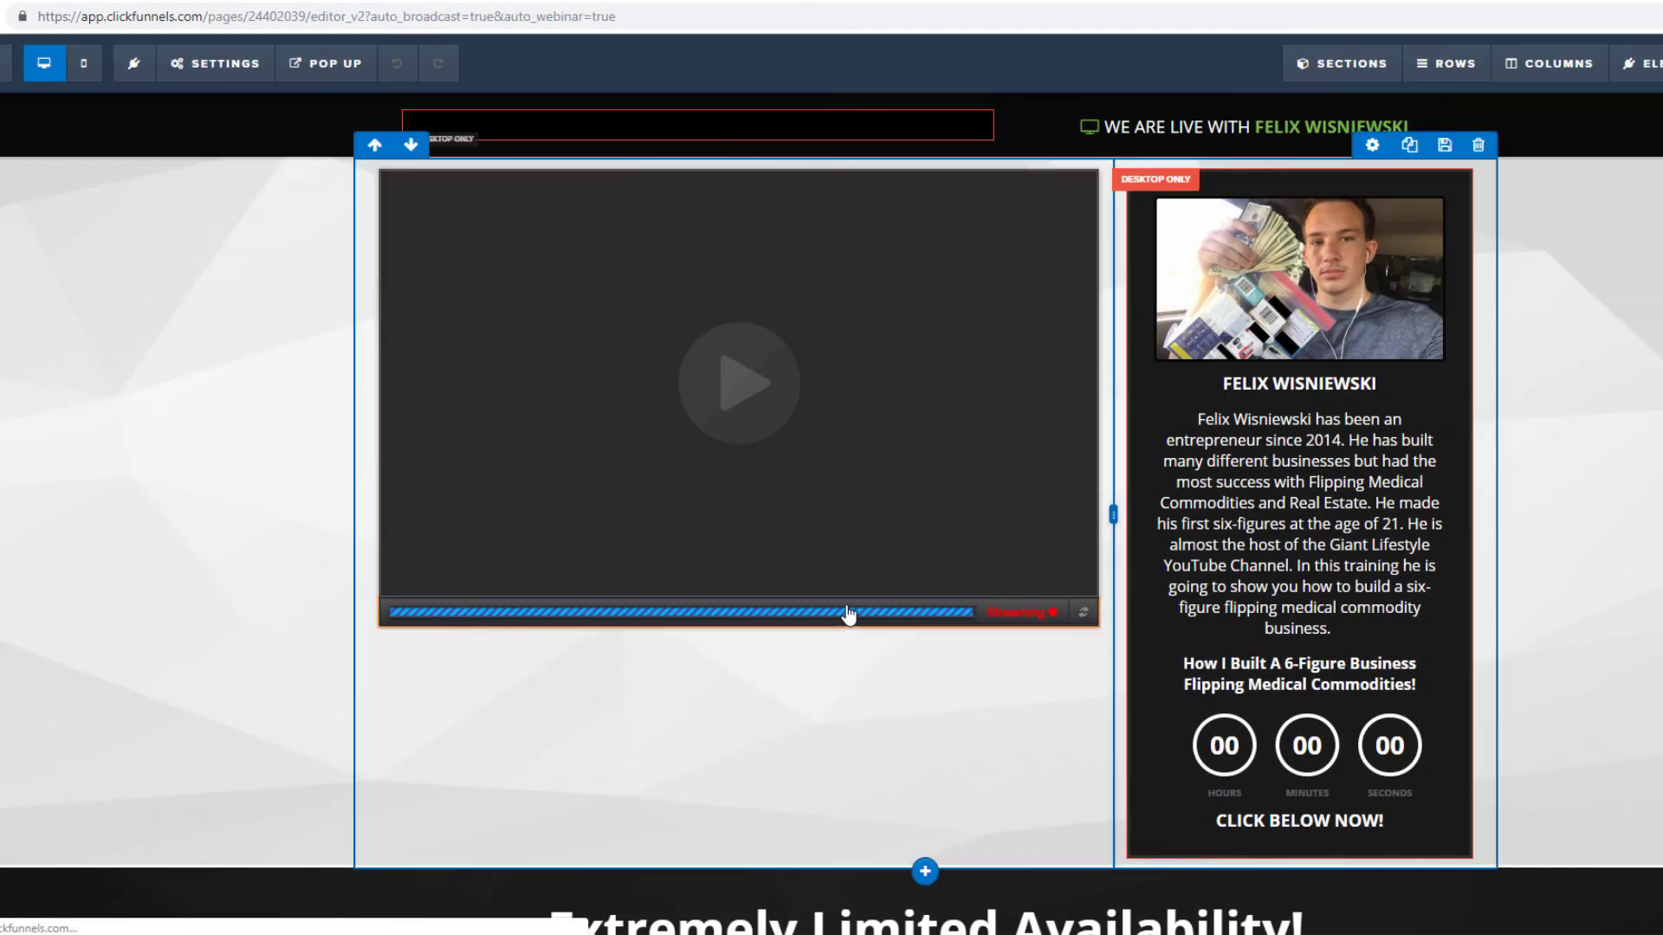
{"action": "scroll", "coordinate": [952, 638], "scroll_direction": "down", "scroll_amount": 5}
{"action": "left_click", "coordinate": [1089, 645]}
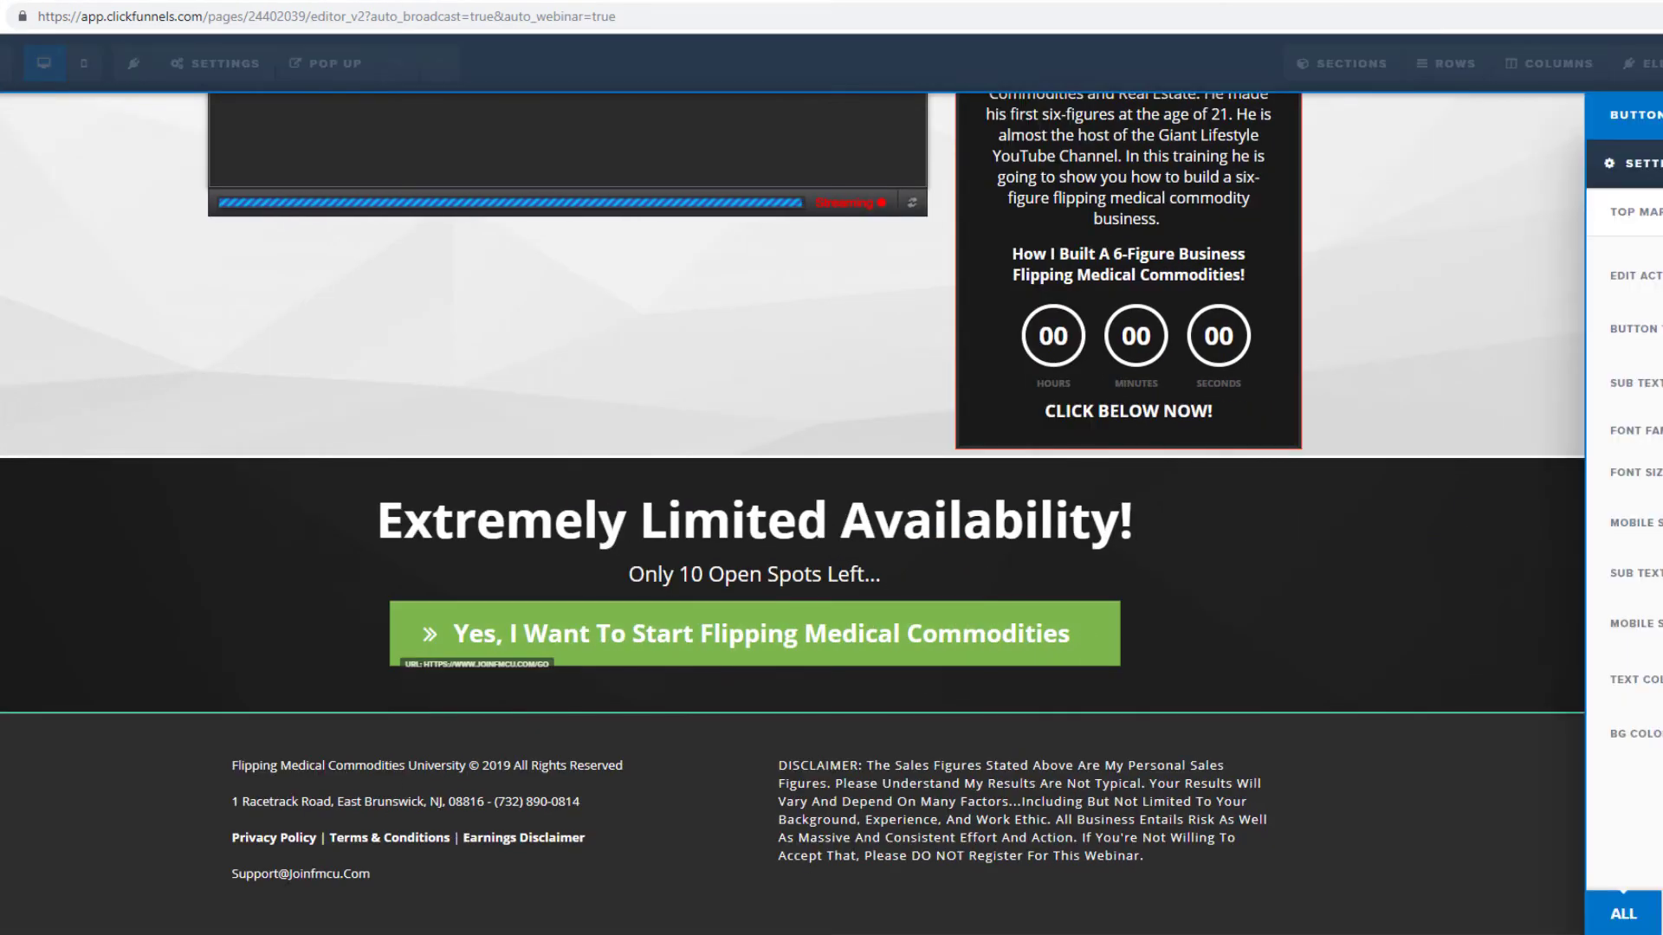
{"action": "key", "text": "ctrl+v"}
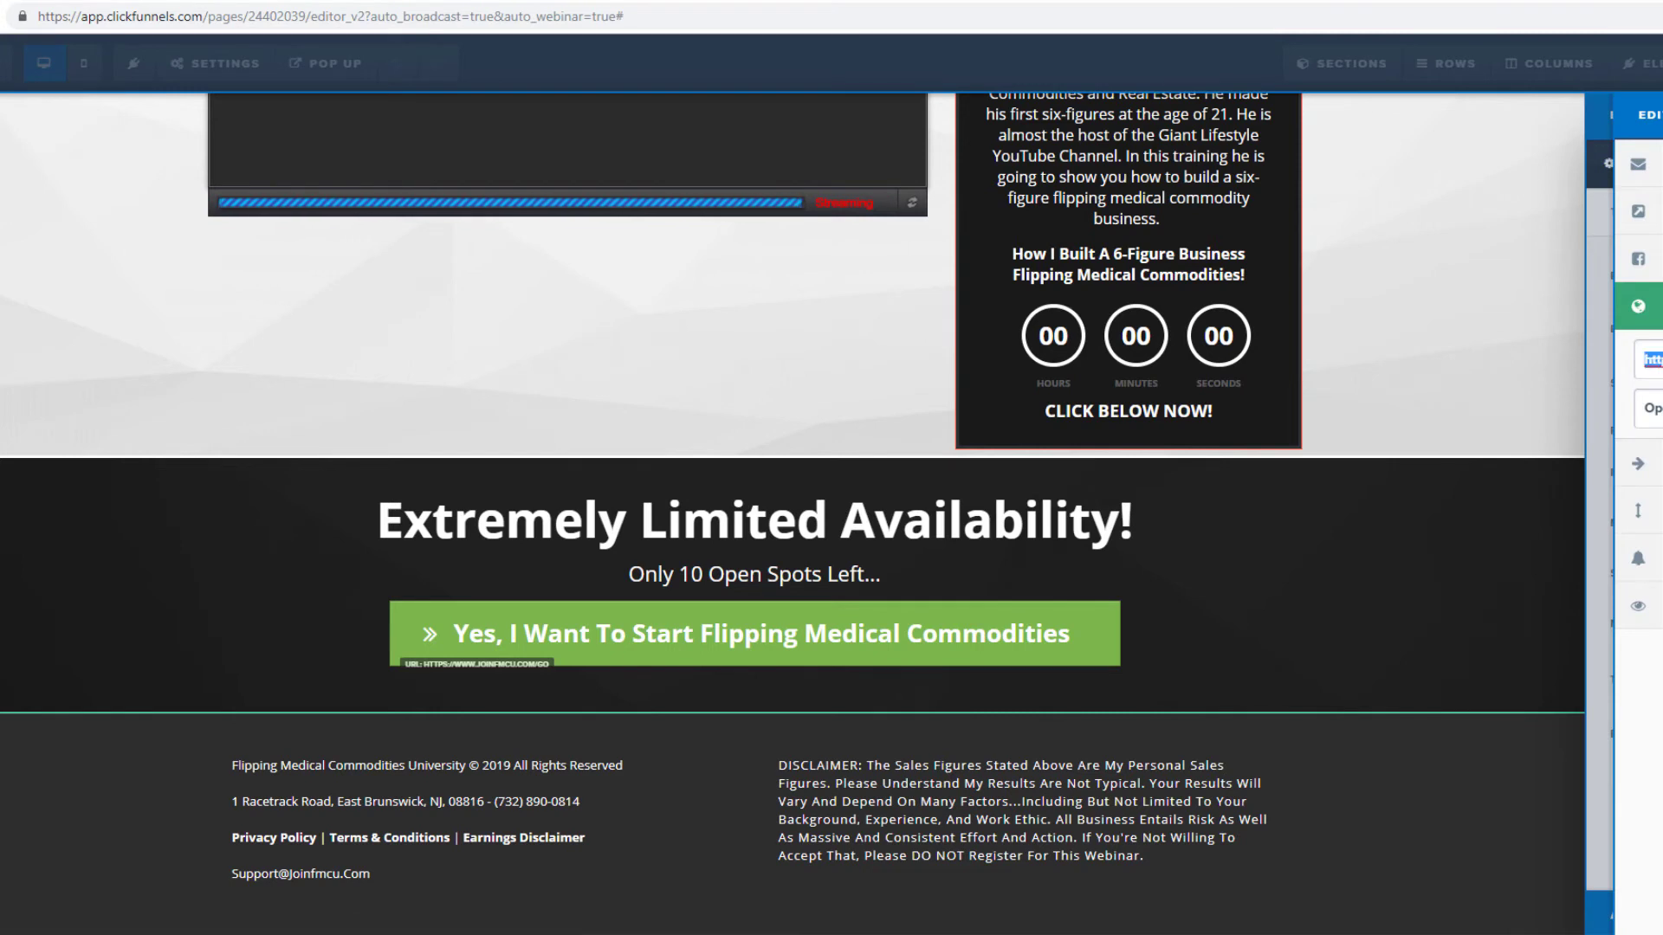
{"action": "left_click", "coordinate": [1444, 304]}
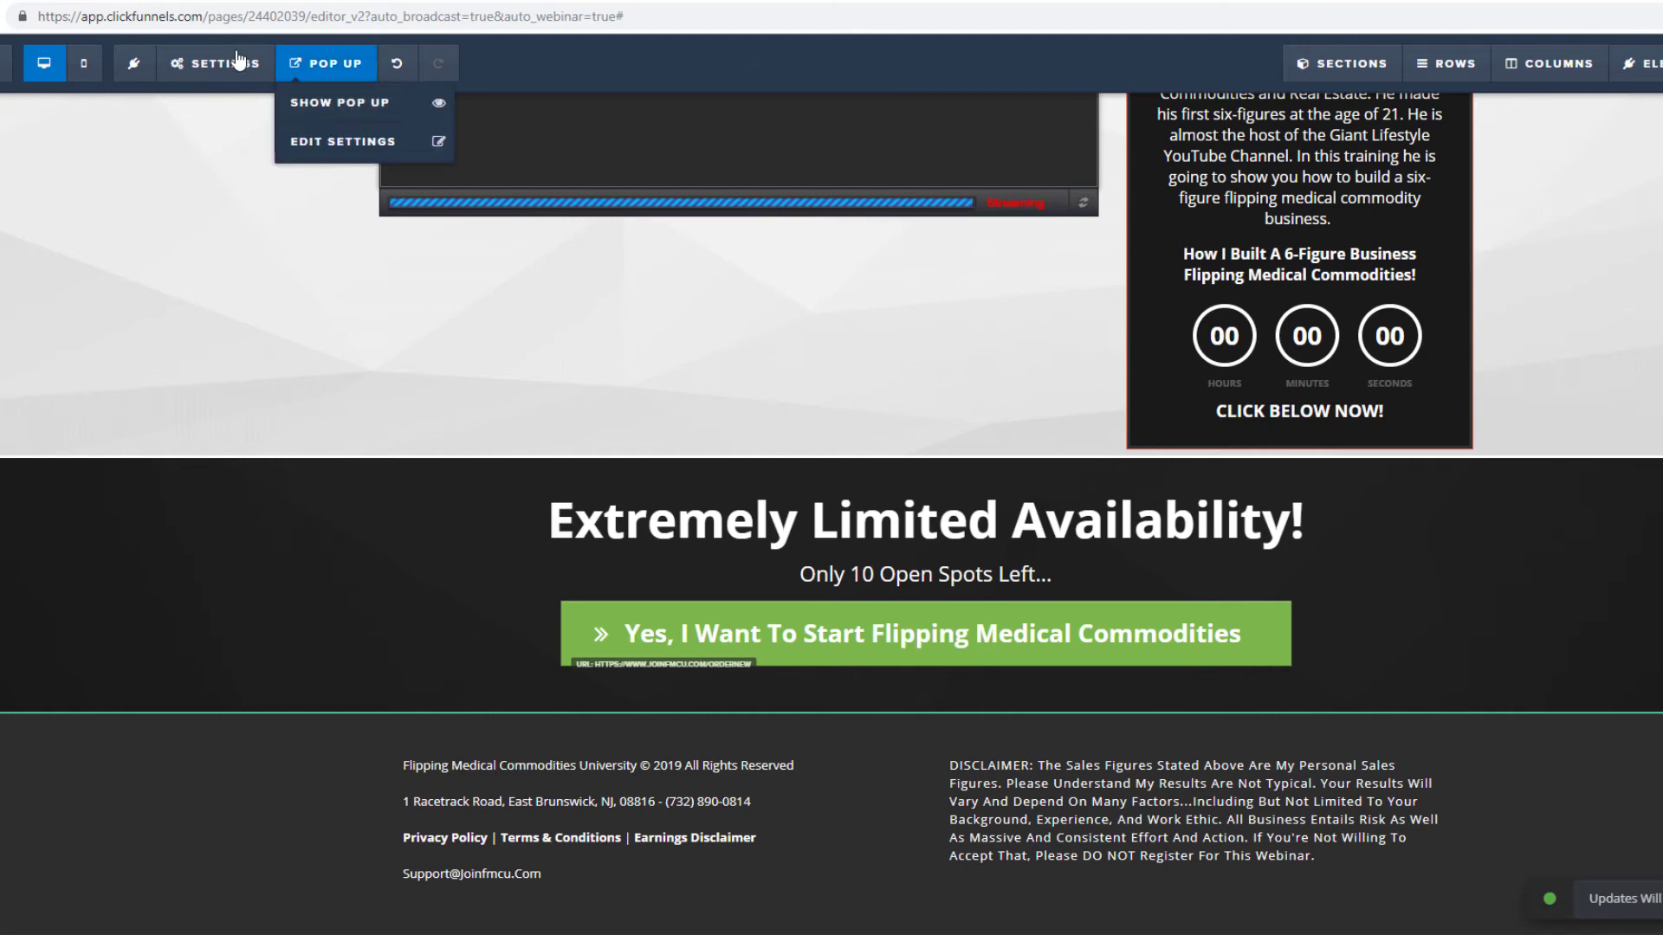
{"action": "left_click", "coordinate": [5, 63]}
Step: Open the Order Page New step's live page, check which tags fired on it, and close it
{"action": "scroll", "coordinate": [244, 757], "scroll_direction": "down", "scroll_amount": 10}
{"action": "left_click", "coordinate": [484, 665]}
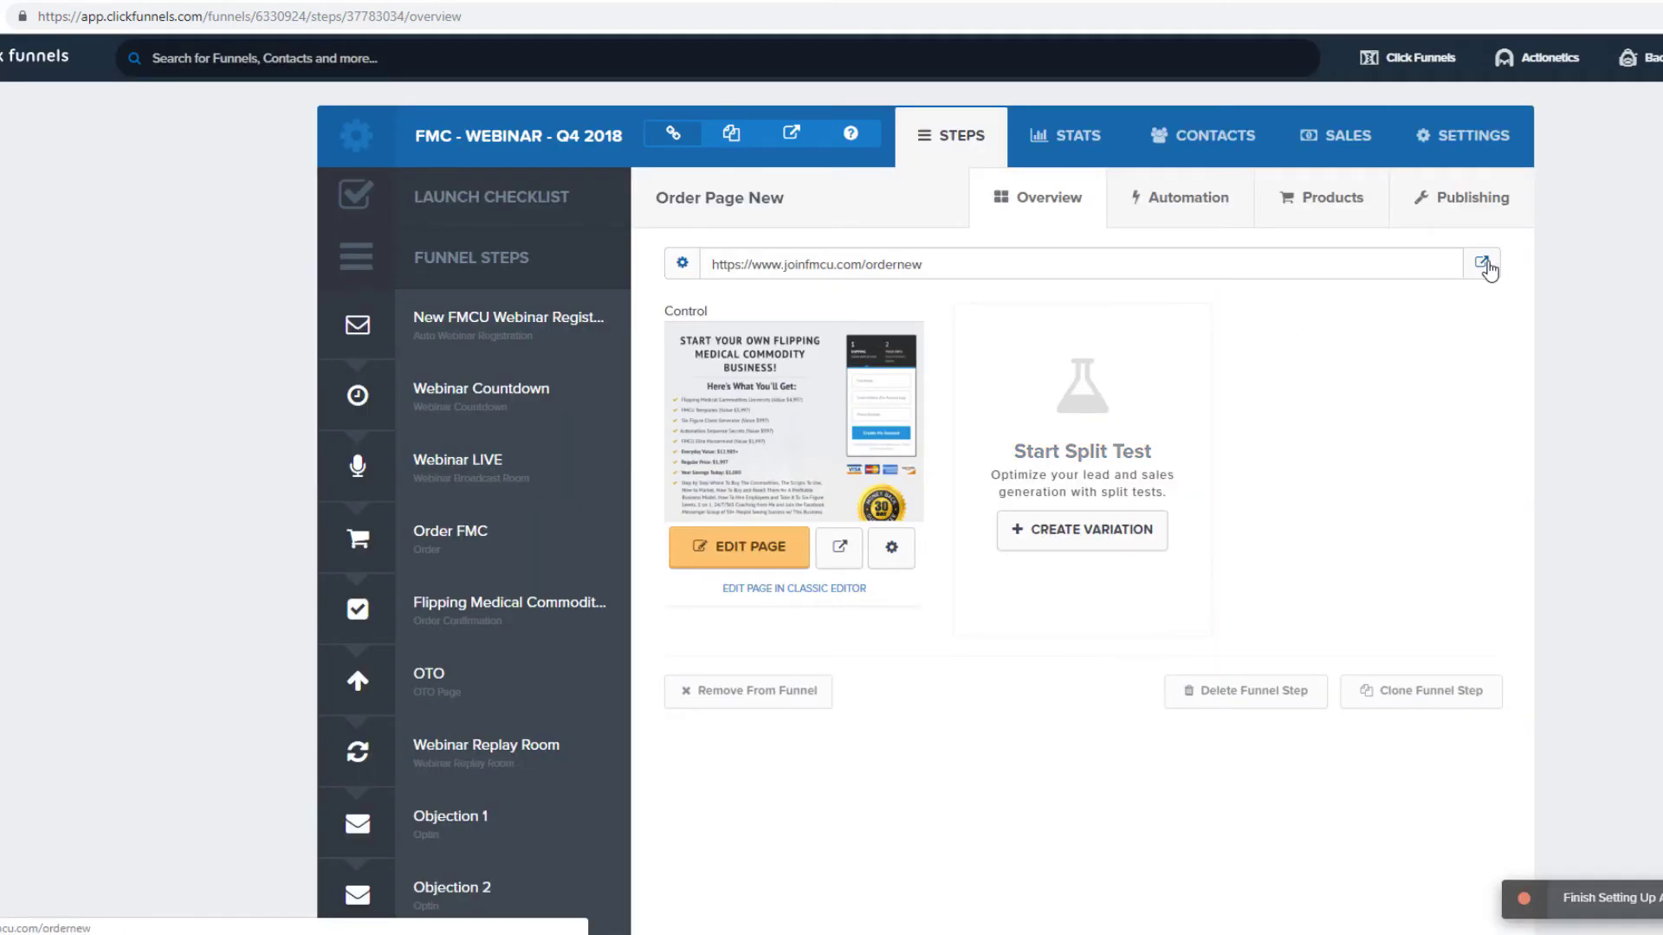
{"action": "left_click", "coordinate": [1485, 265]}
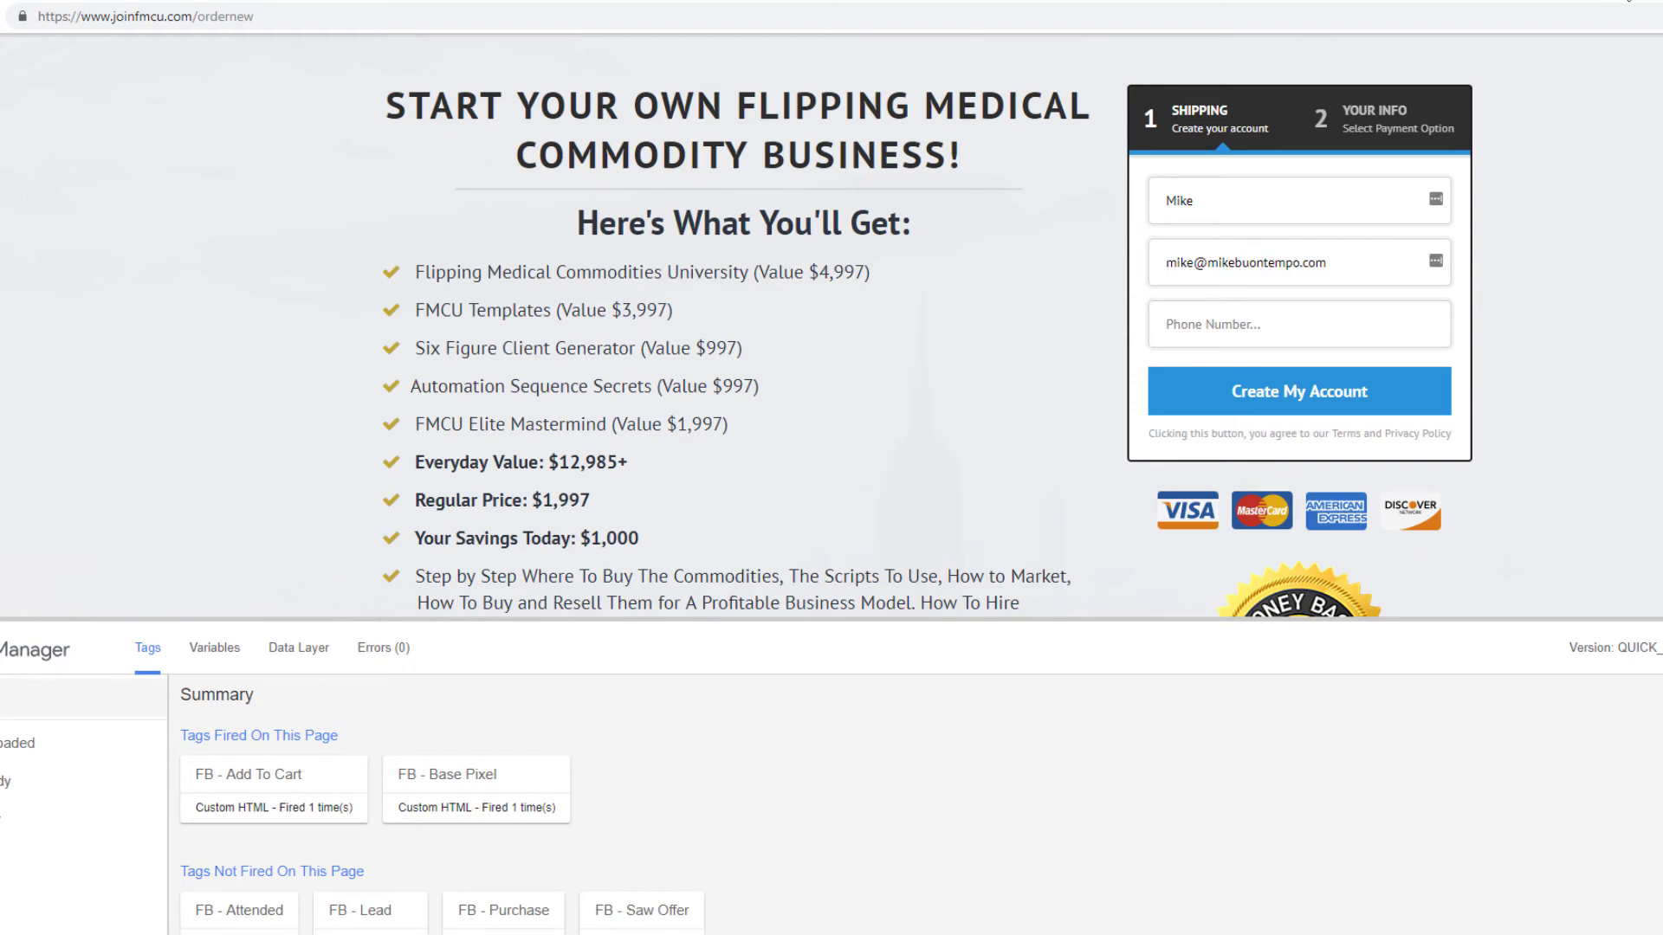
{"action": "key", "text": "ctrl+w"}
Step: Open the Flipping Medical Commodities order confirmation page live, check which tags fired on it, and close it
{"action": "scroll", "coordinate": [390, 631], "scroll_direction": "down", "scroll_amount": 8}
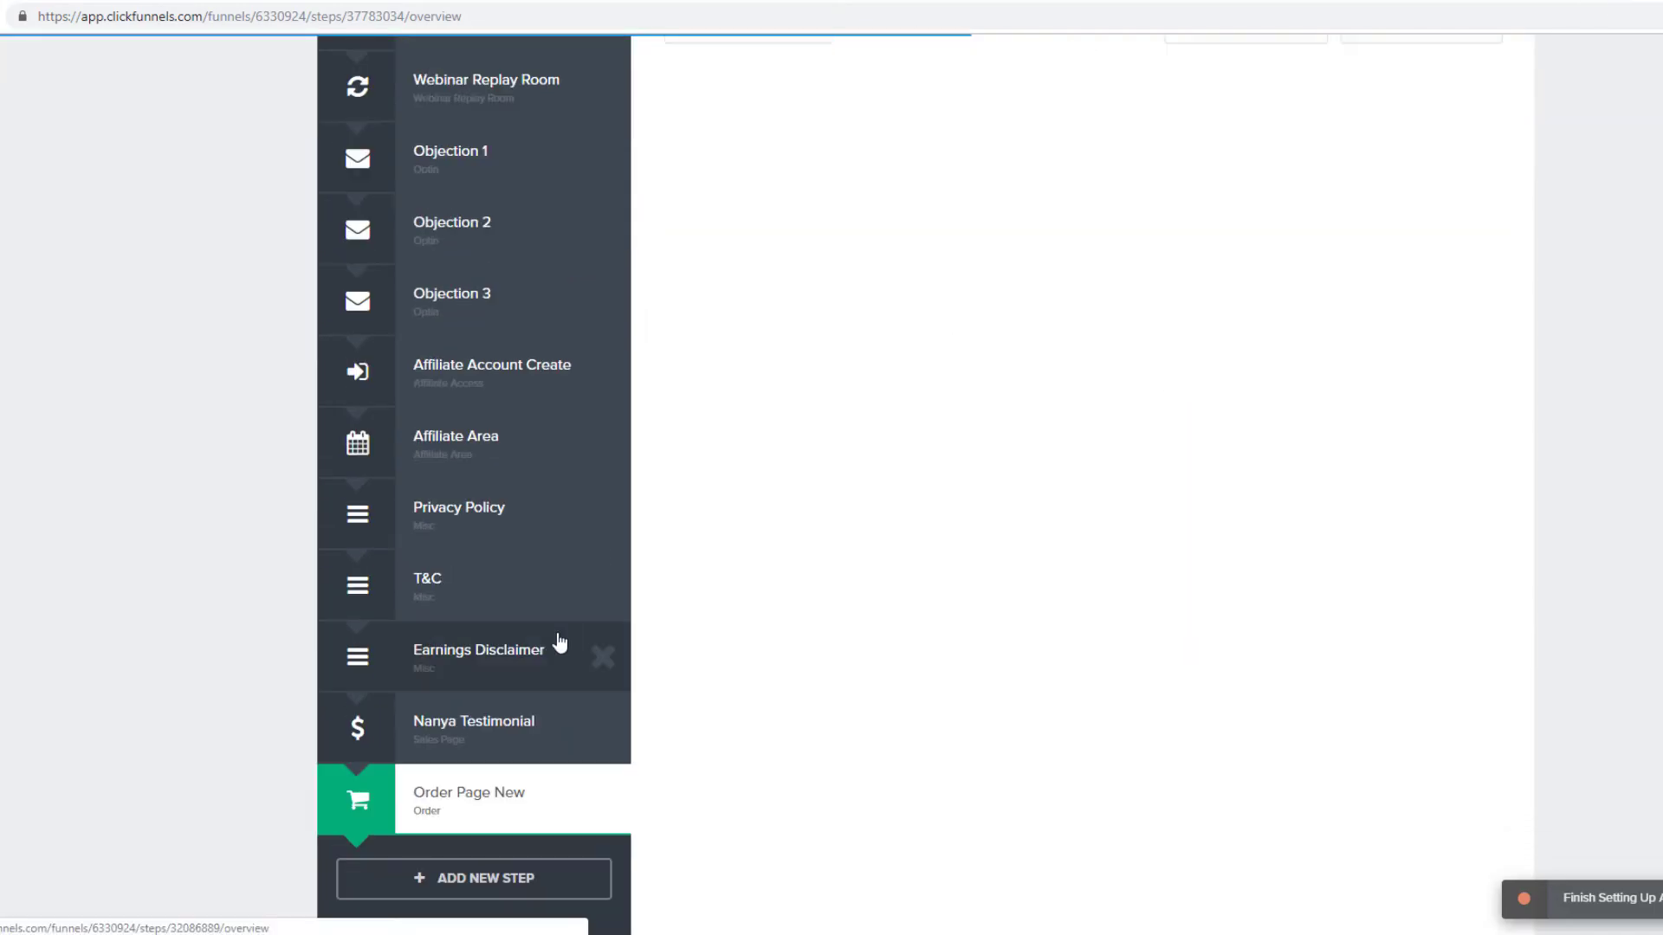
{"action": "scroll", "coordinate": [493, 732], "scroll_direction": "up", "scroll_amount": 3}
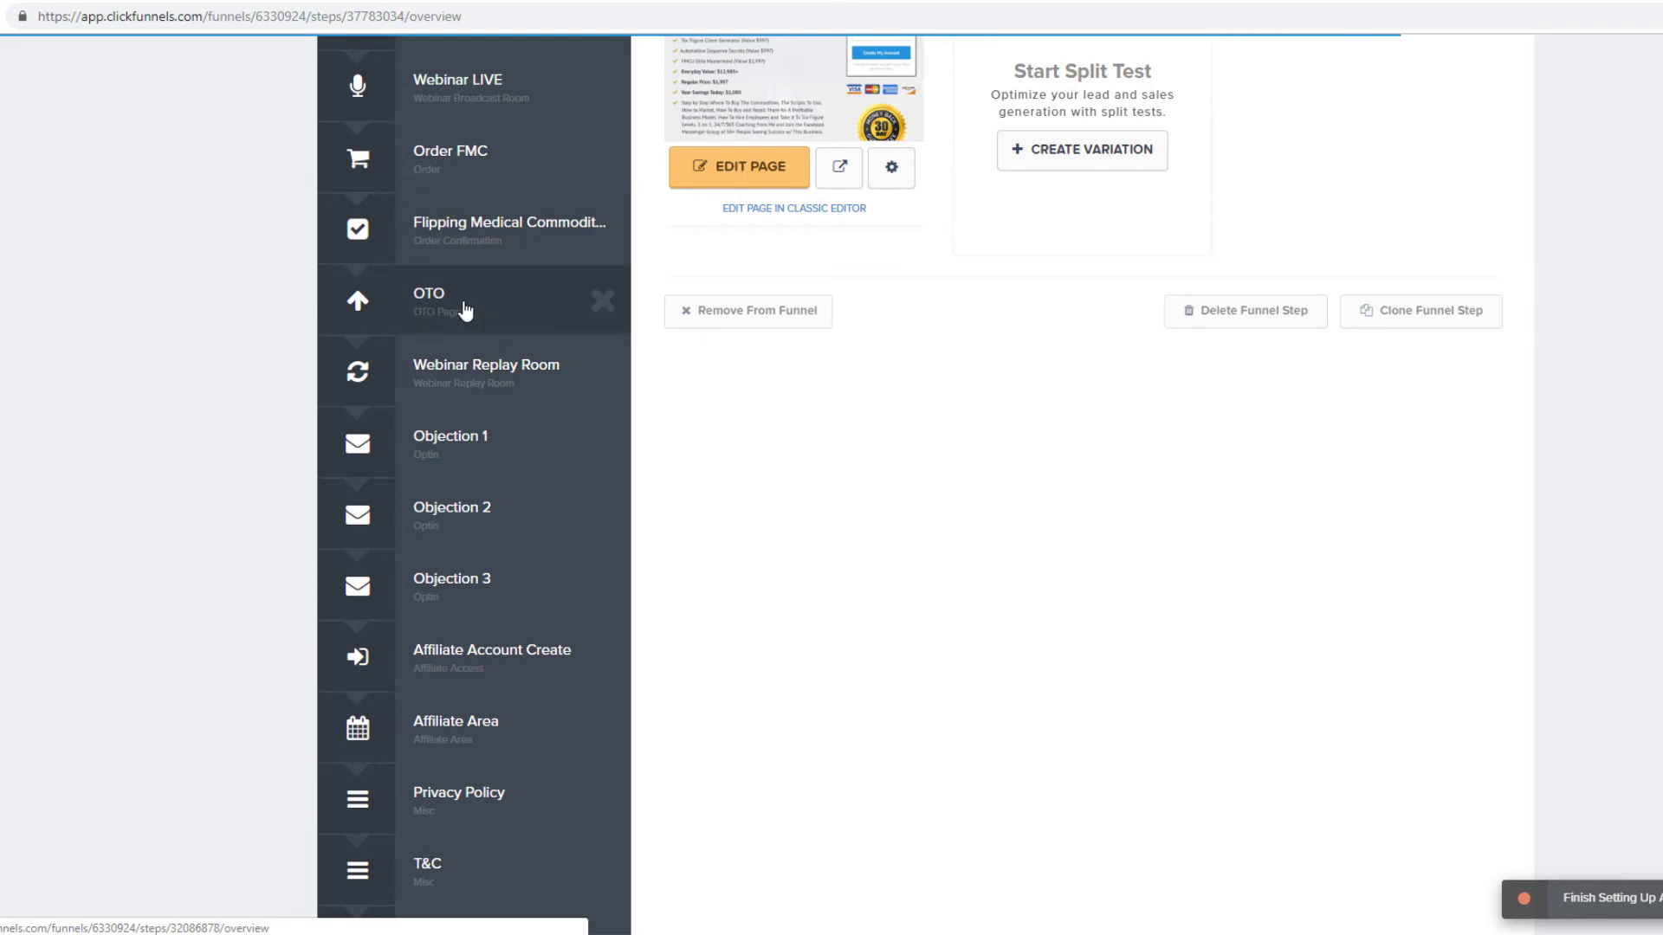
{"action": "scroll", "coordinate": [474, 315], "scroll_direction": "up", "scroll_amount": 1}
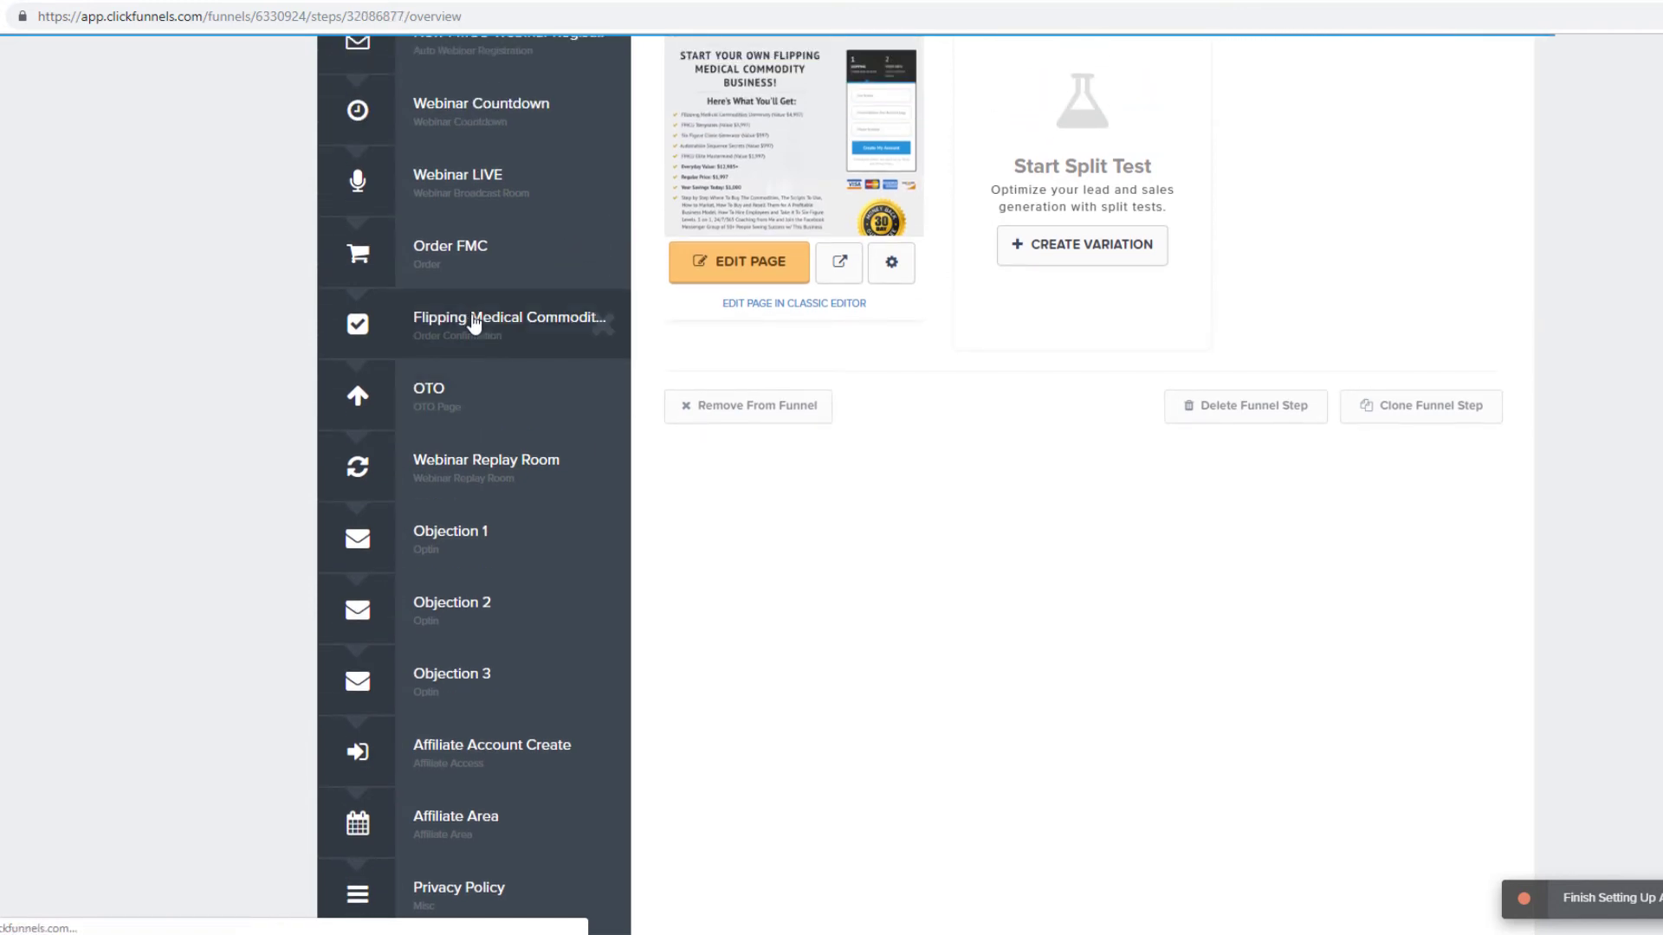
{"action": "left_click", "coordinate": [474, 323]}
{"action": "left_click", "coordinate": [1480, 267]}
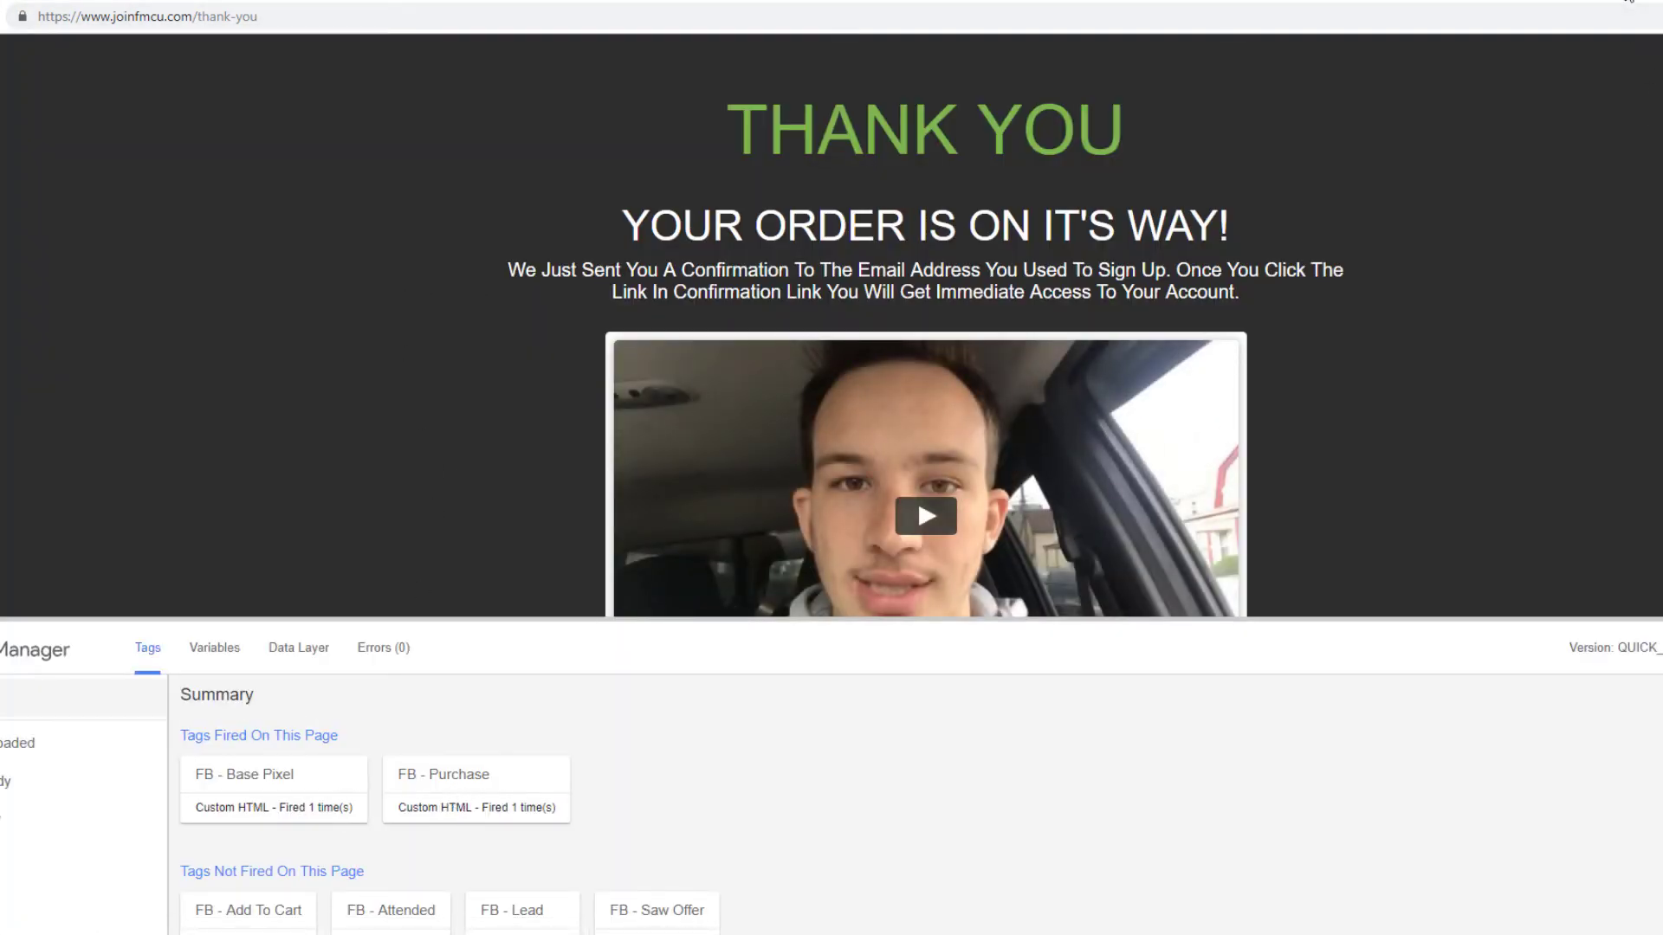
{"action": "key", "text": "ctrl+w"}
Step: Move the Order Page New funnel step to directly below Webinar LIVE
{"action": "scroll", "coordinate": [278, 694], "scroll_direction": "down", "scroll_amount": 7}
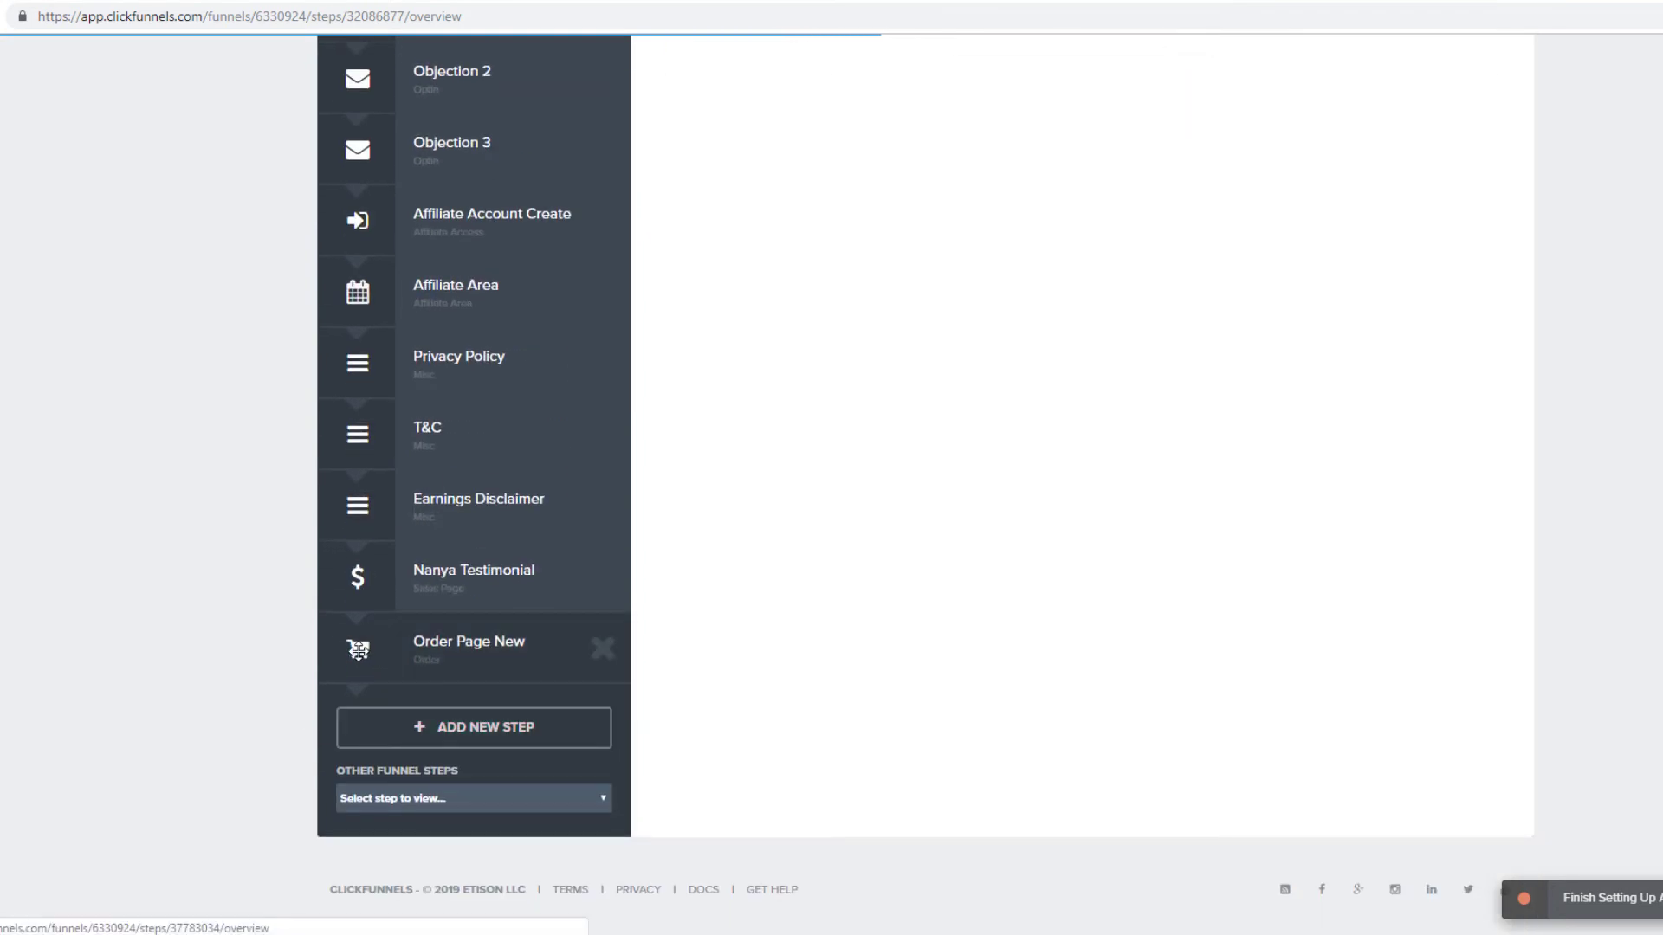
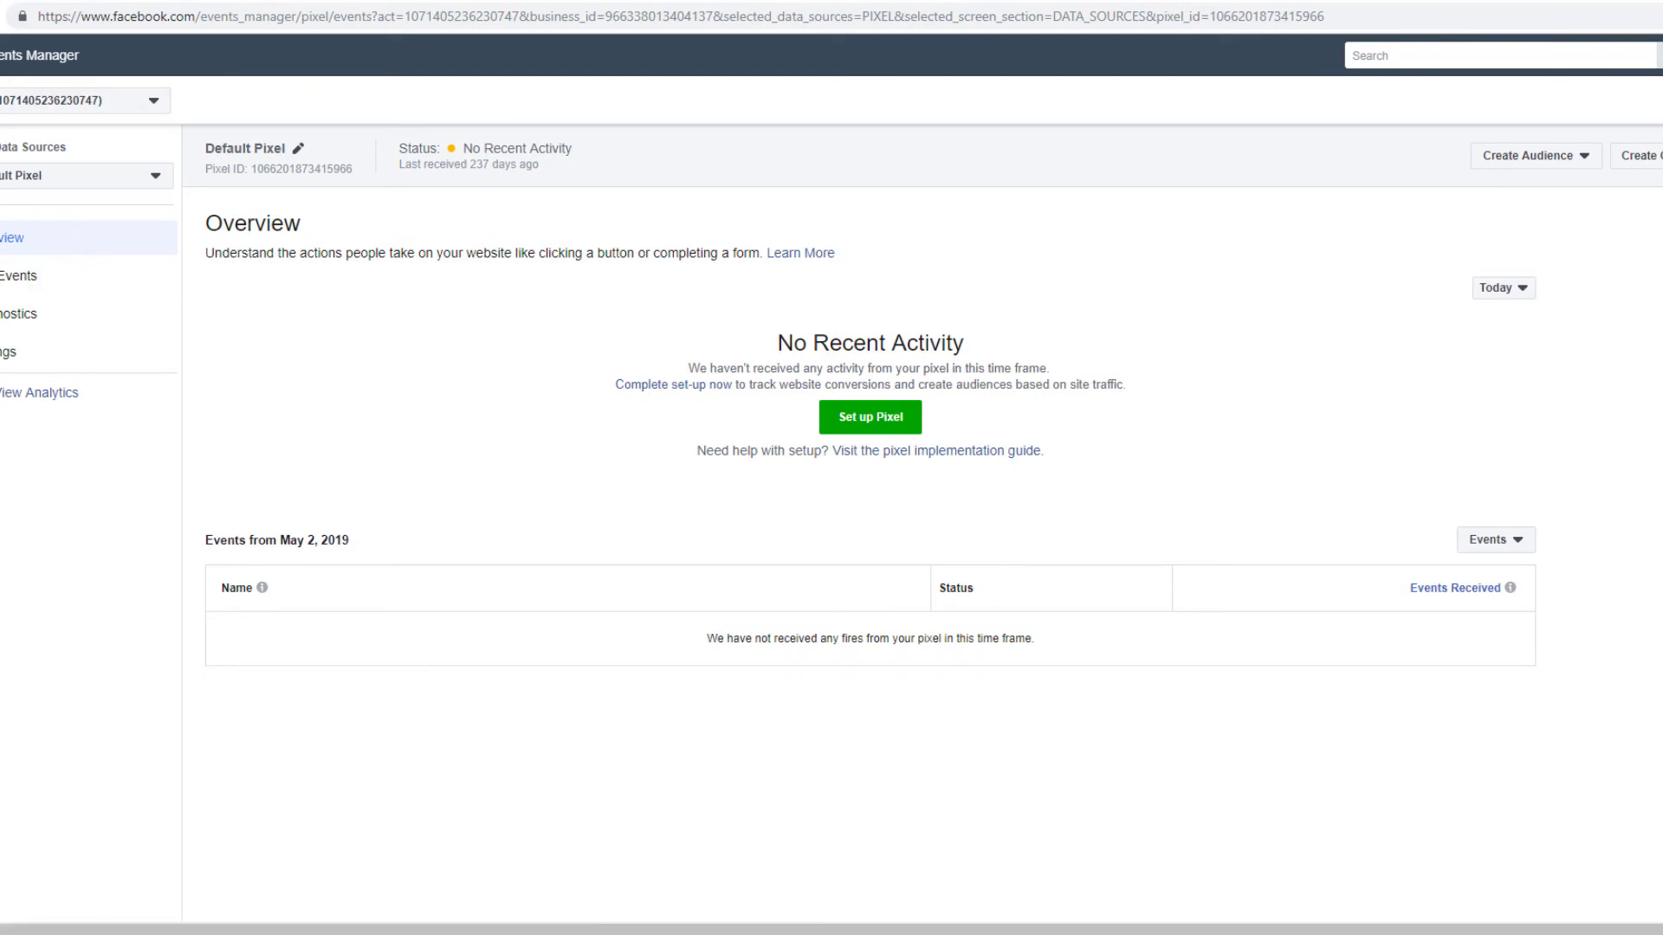
Step: In Facebook Events Manager, reload the Default Pixel overview and open the Test Events tool at its website URL entry
{"action": "key", "text": "F5"}
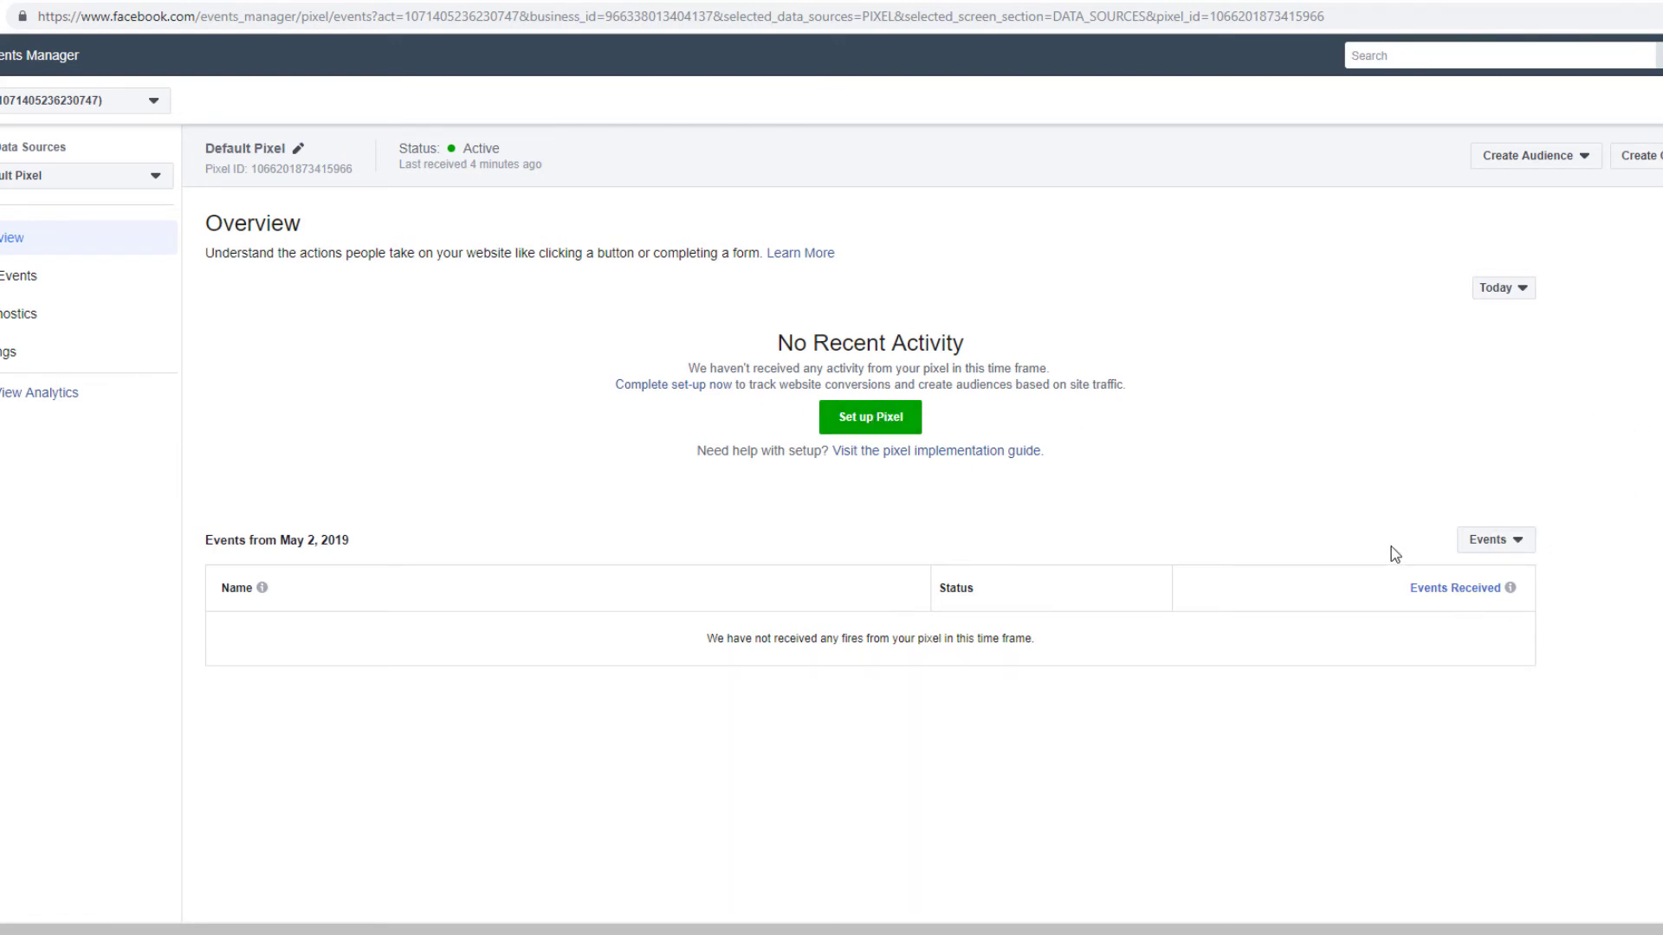
{"action": "left_click", "coordinate": [35, 279]}
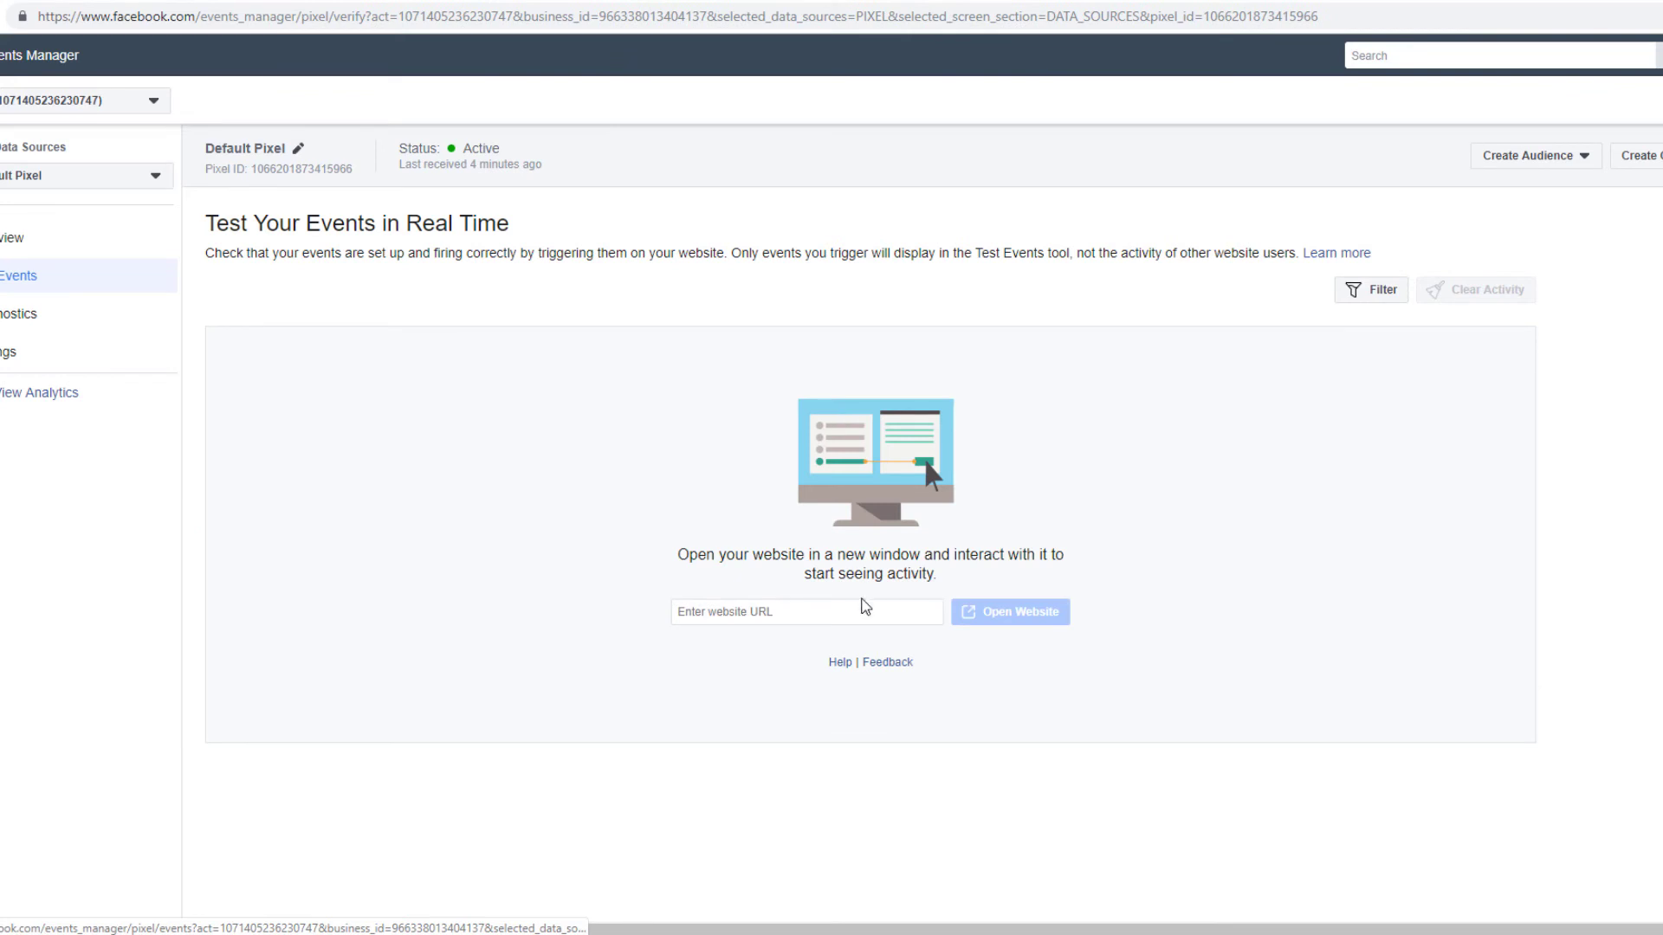
{"action": "left_click", "coordinate": [863, 611]}
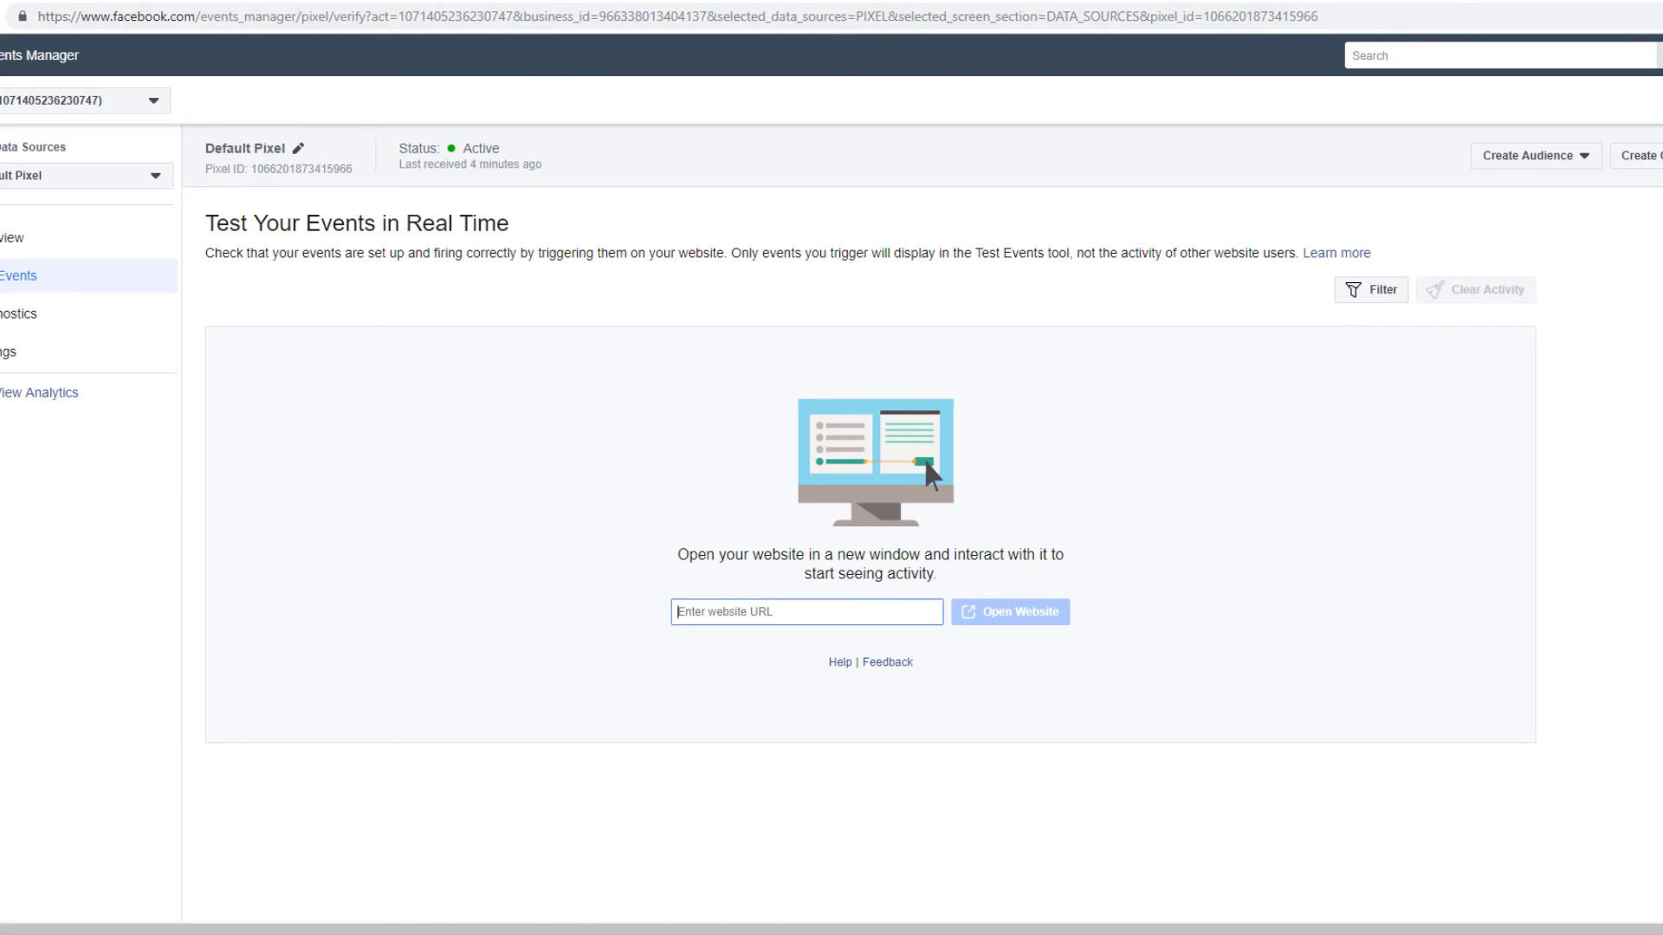
Step: Switch to ClickFunnels, open the Webinar LIVE step's live page to trigger its events, and copy the page's URL
{"action": "key", "text": "ctrl+Tab"}
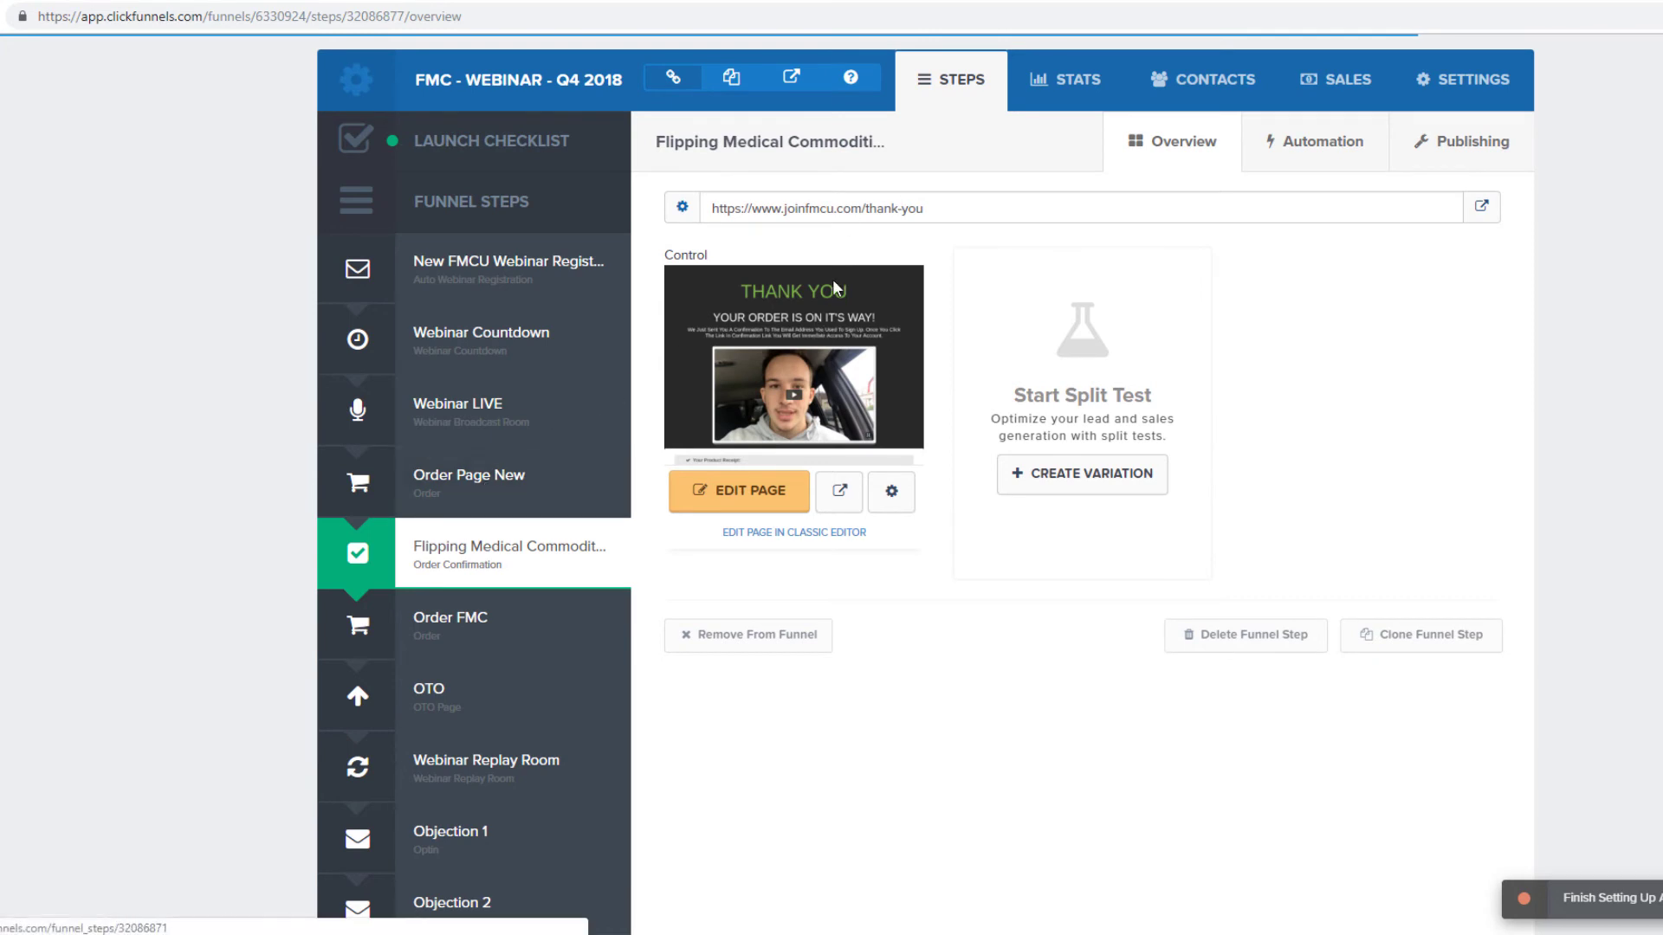
{"action": "left_click", "coordinate": [501, 417]}
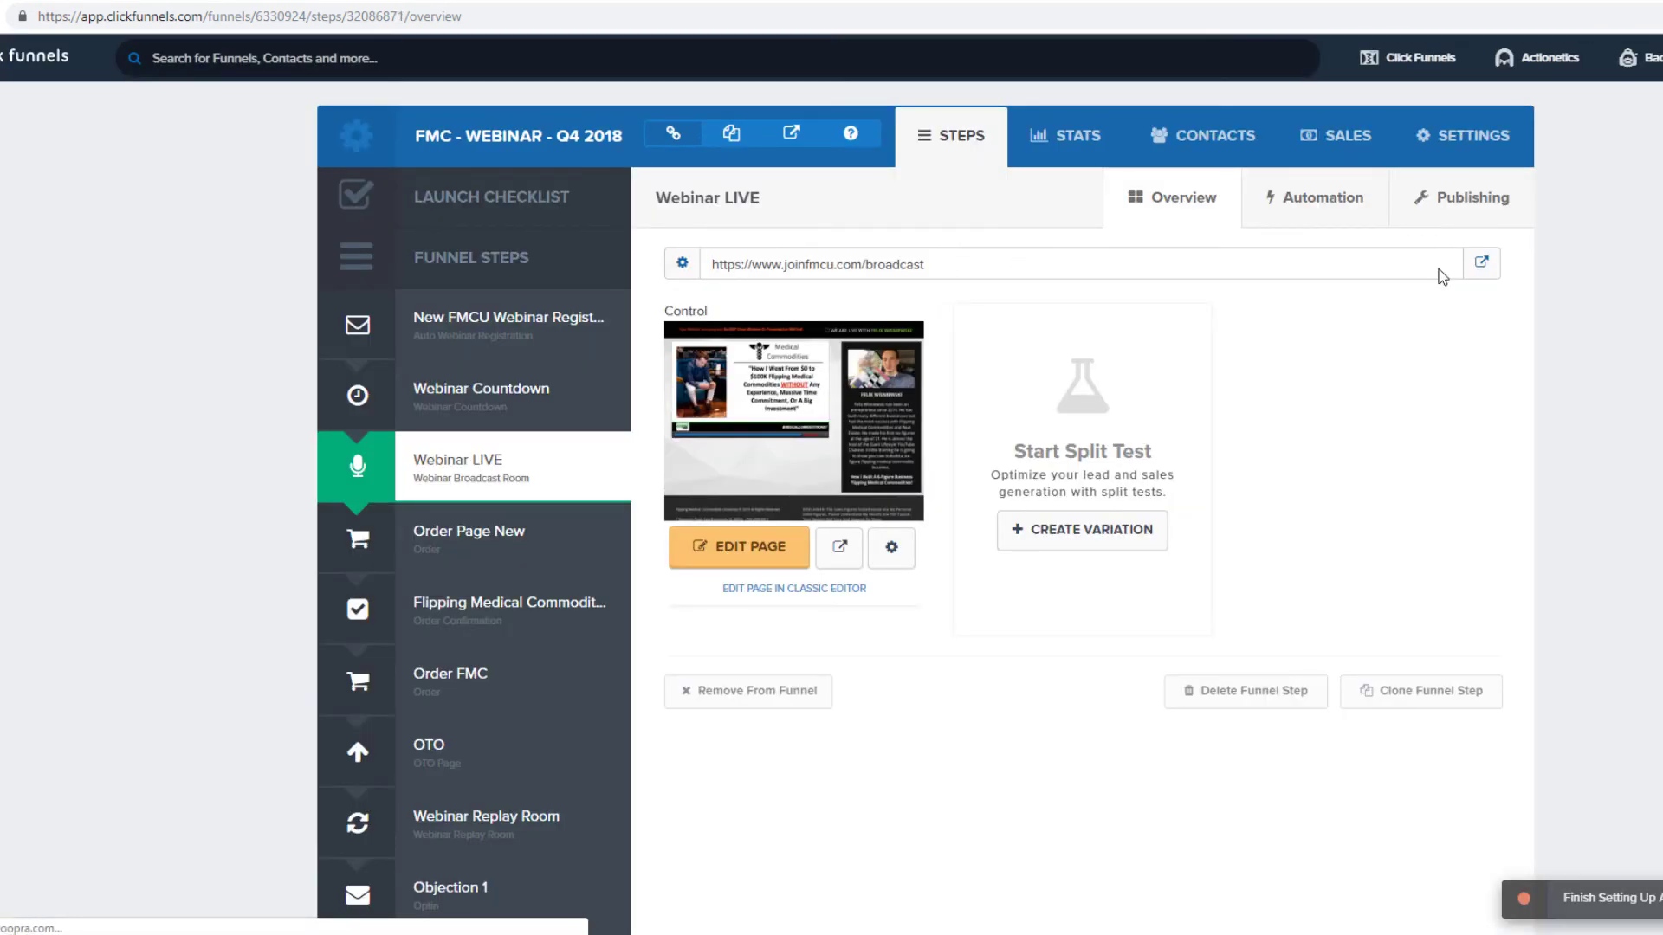
{"action": "left_click", "coordinate": [1481, 261]}
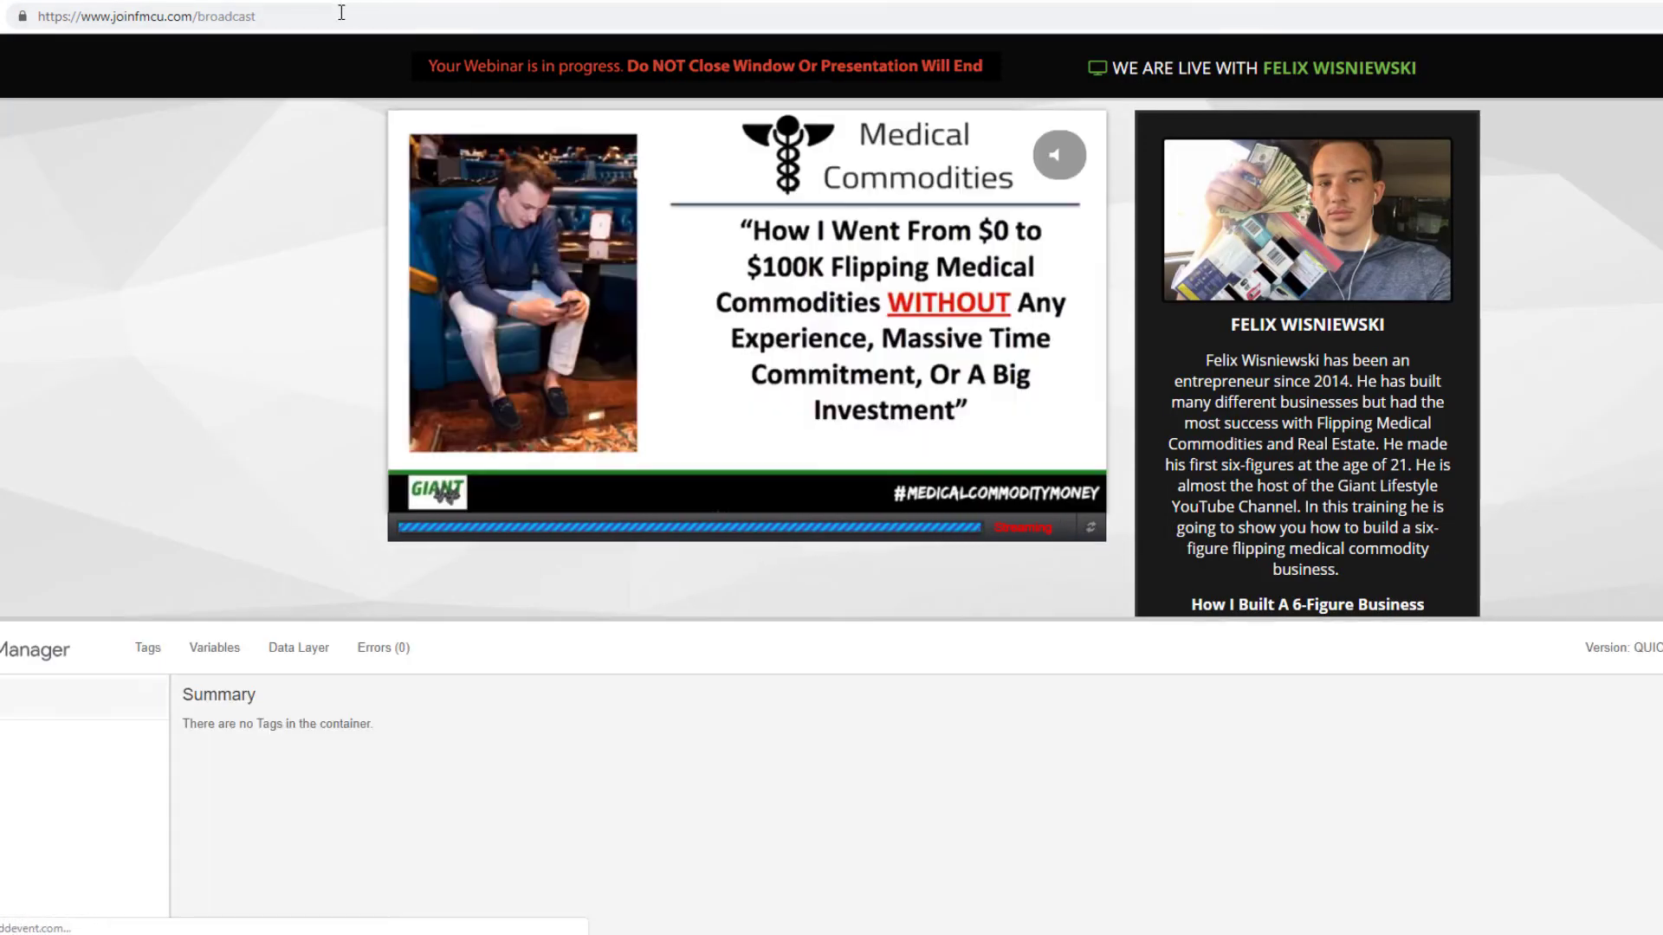
{"action": "left_click", "coordinate": [337, 15]}
{"action": "right_click", "coordinate": [337, 15]}
{"action": "left_click", "coordinate": [381, 110]}
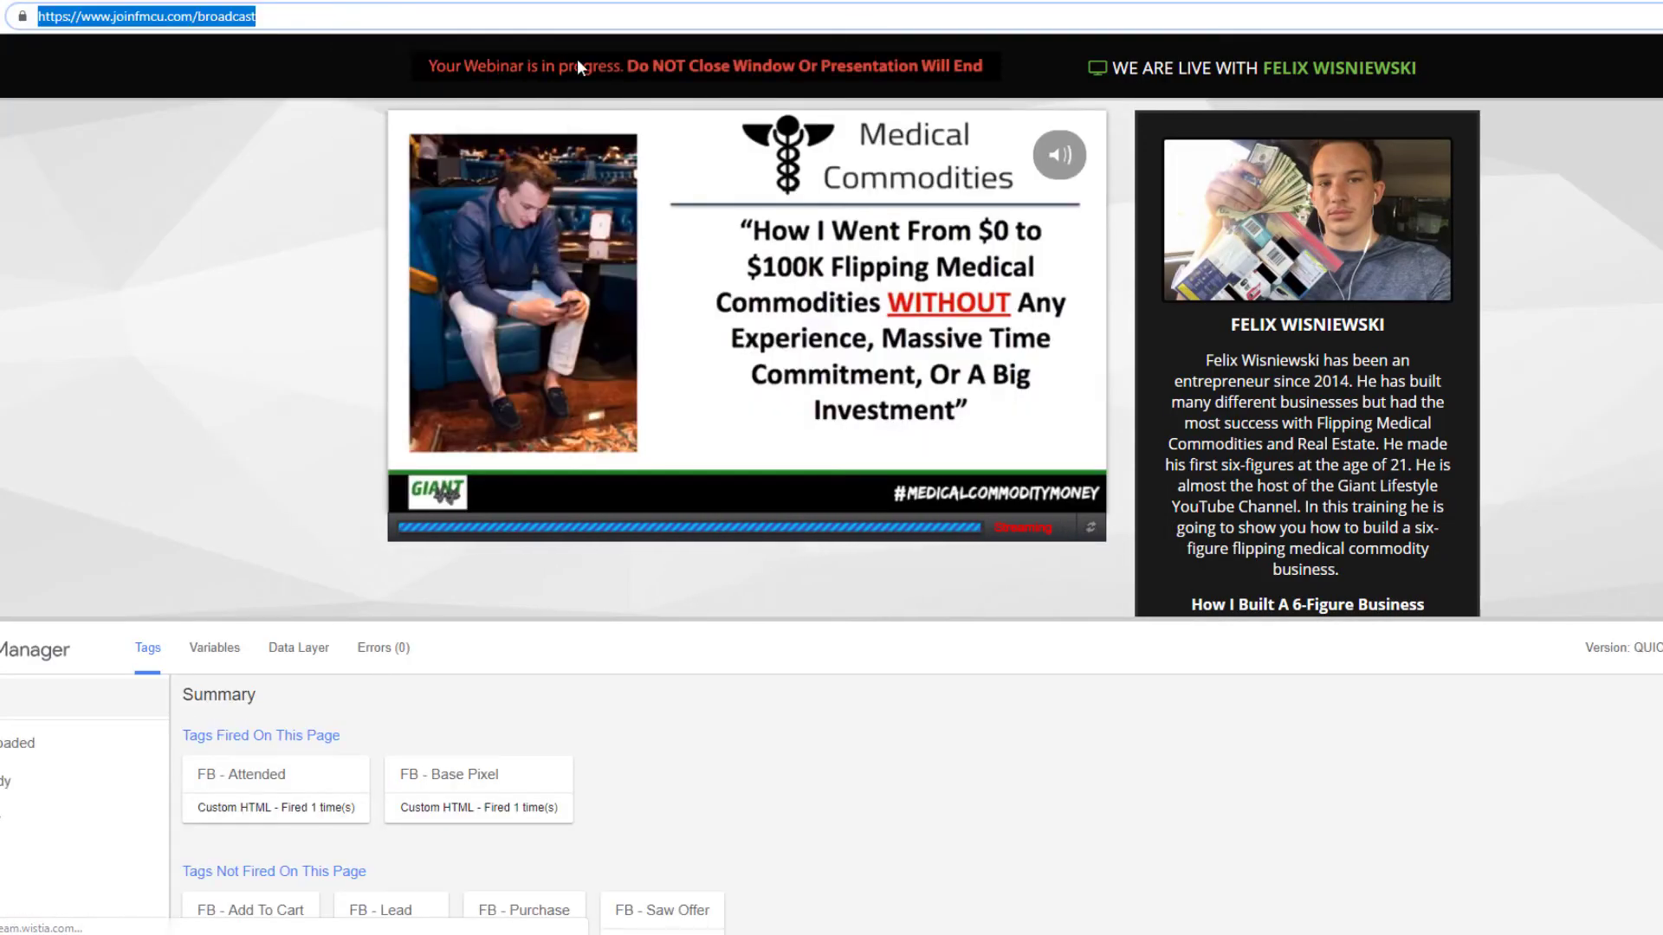
Step: Return to Facebook Events Manager and expand the received View Content test event to check its parameters
{"action": "key", "text": "ctrl+Tab"}
{"action": "key", "text": "ctrl+Tab"}
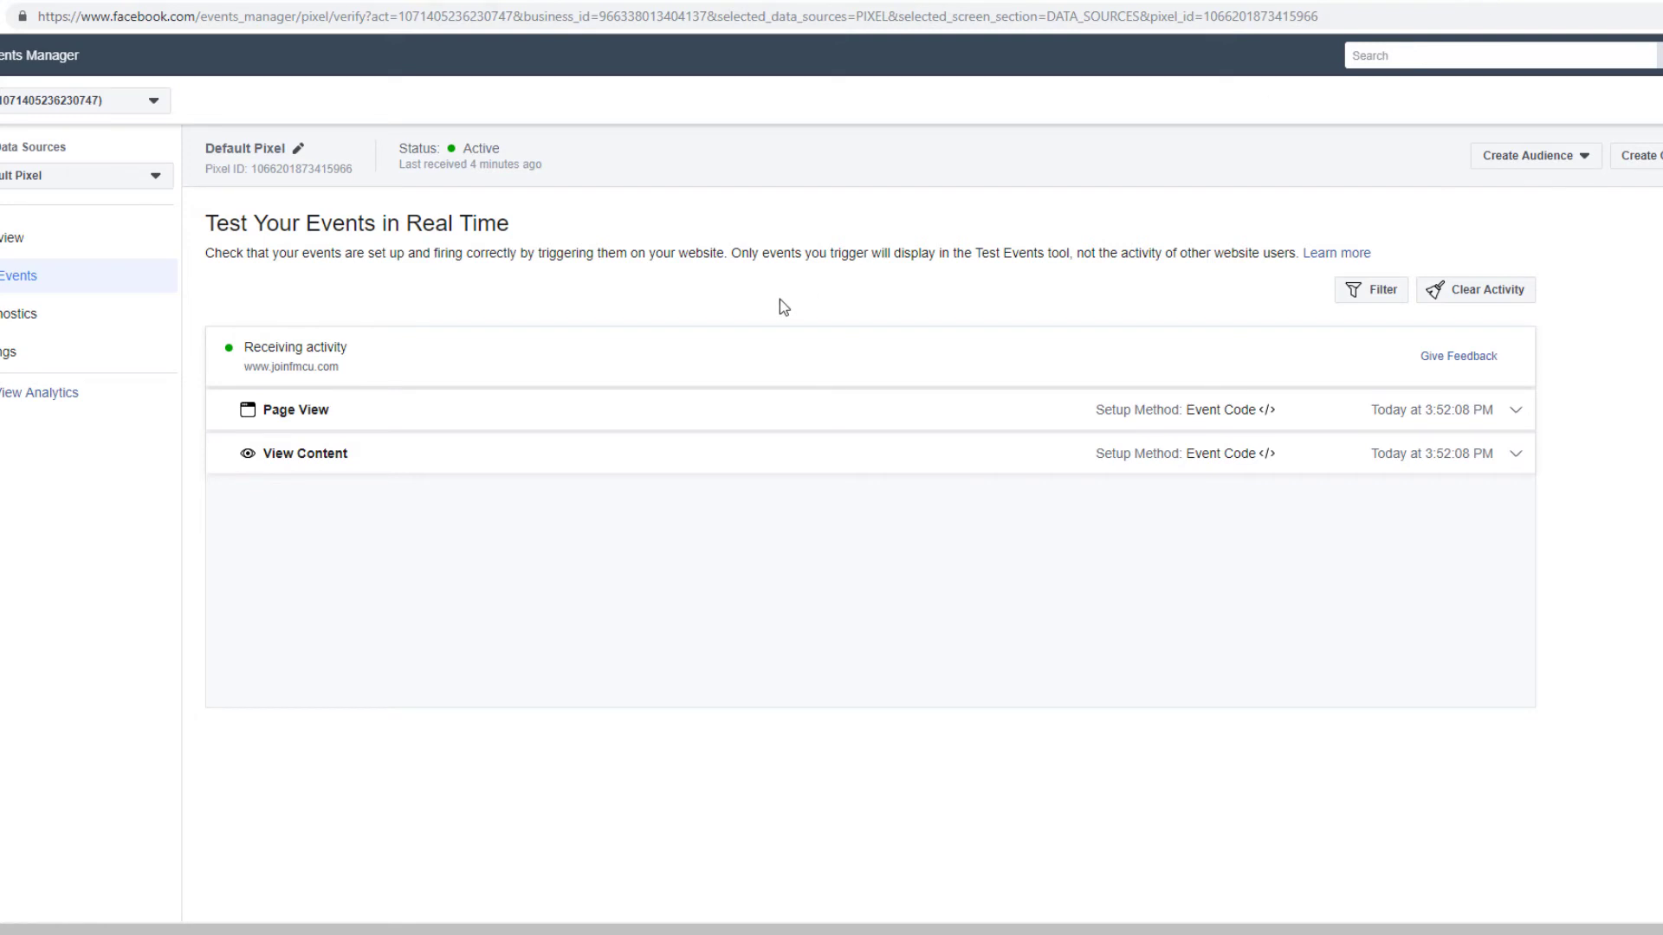
{"action": "left_click", "coordinate": [491, 458]}
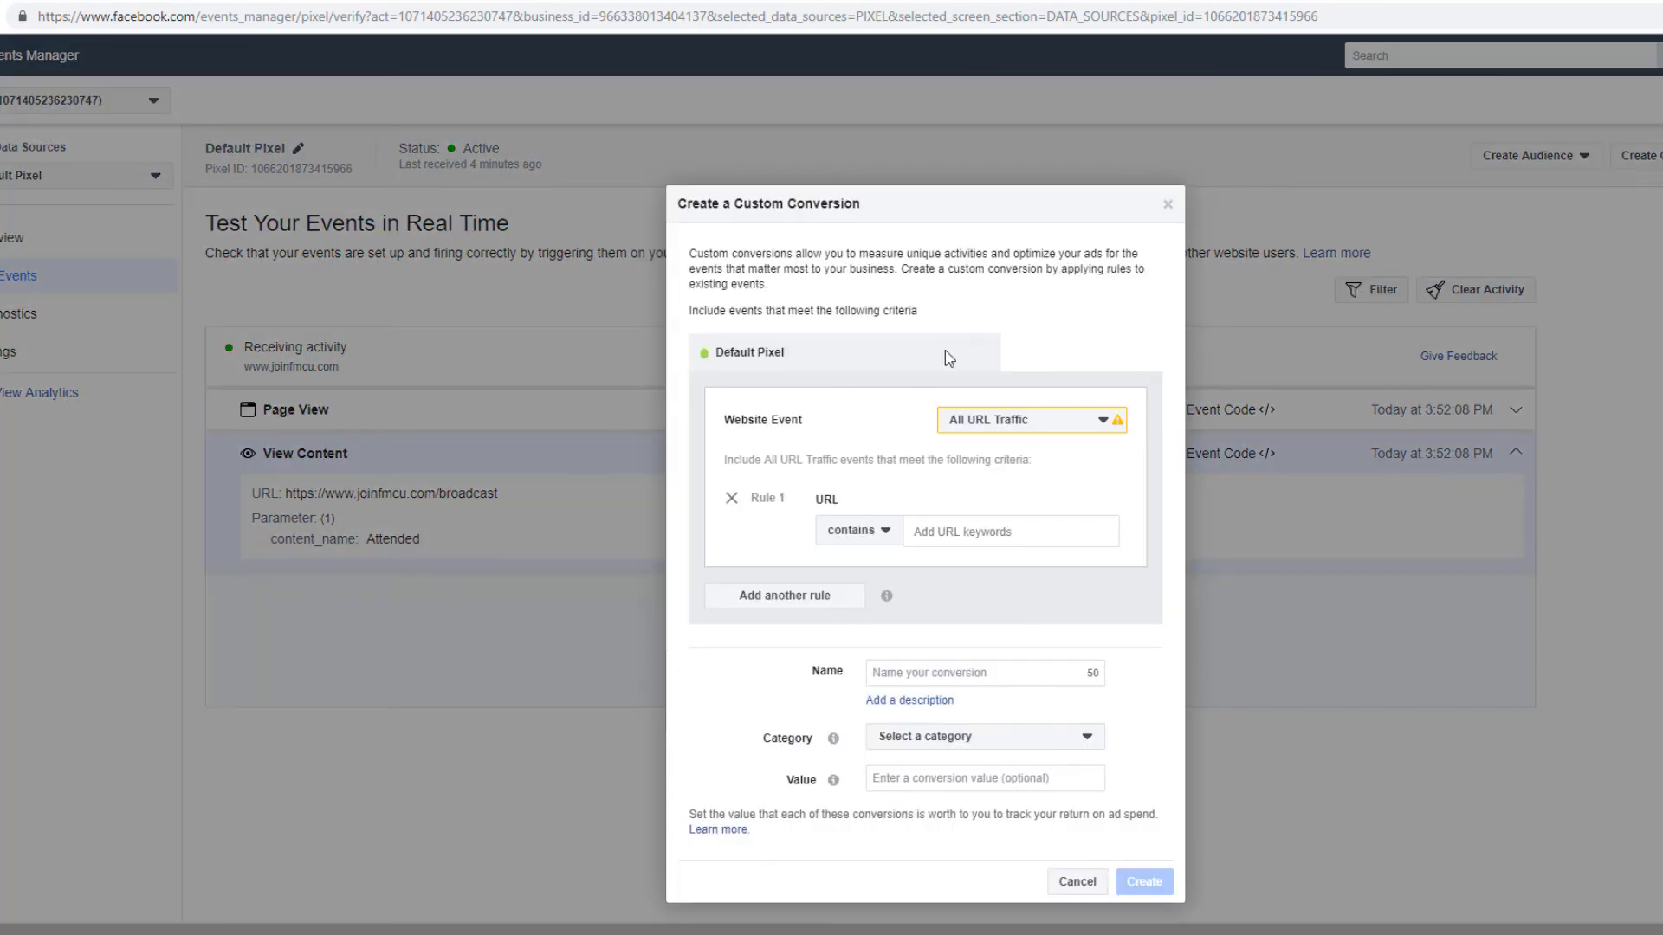
{"action": "left_click", "coordinate": [1004, 421]}
{"action": "left_click", "coordinate": [1004, 422]}
{"action": "mouse_move", "coordinate": [1119, 425]}
{"action": "left_click", "coordinate": [1024, 419]}
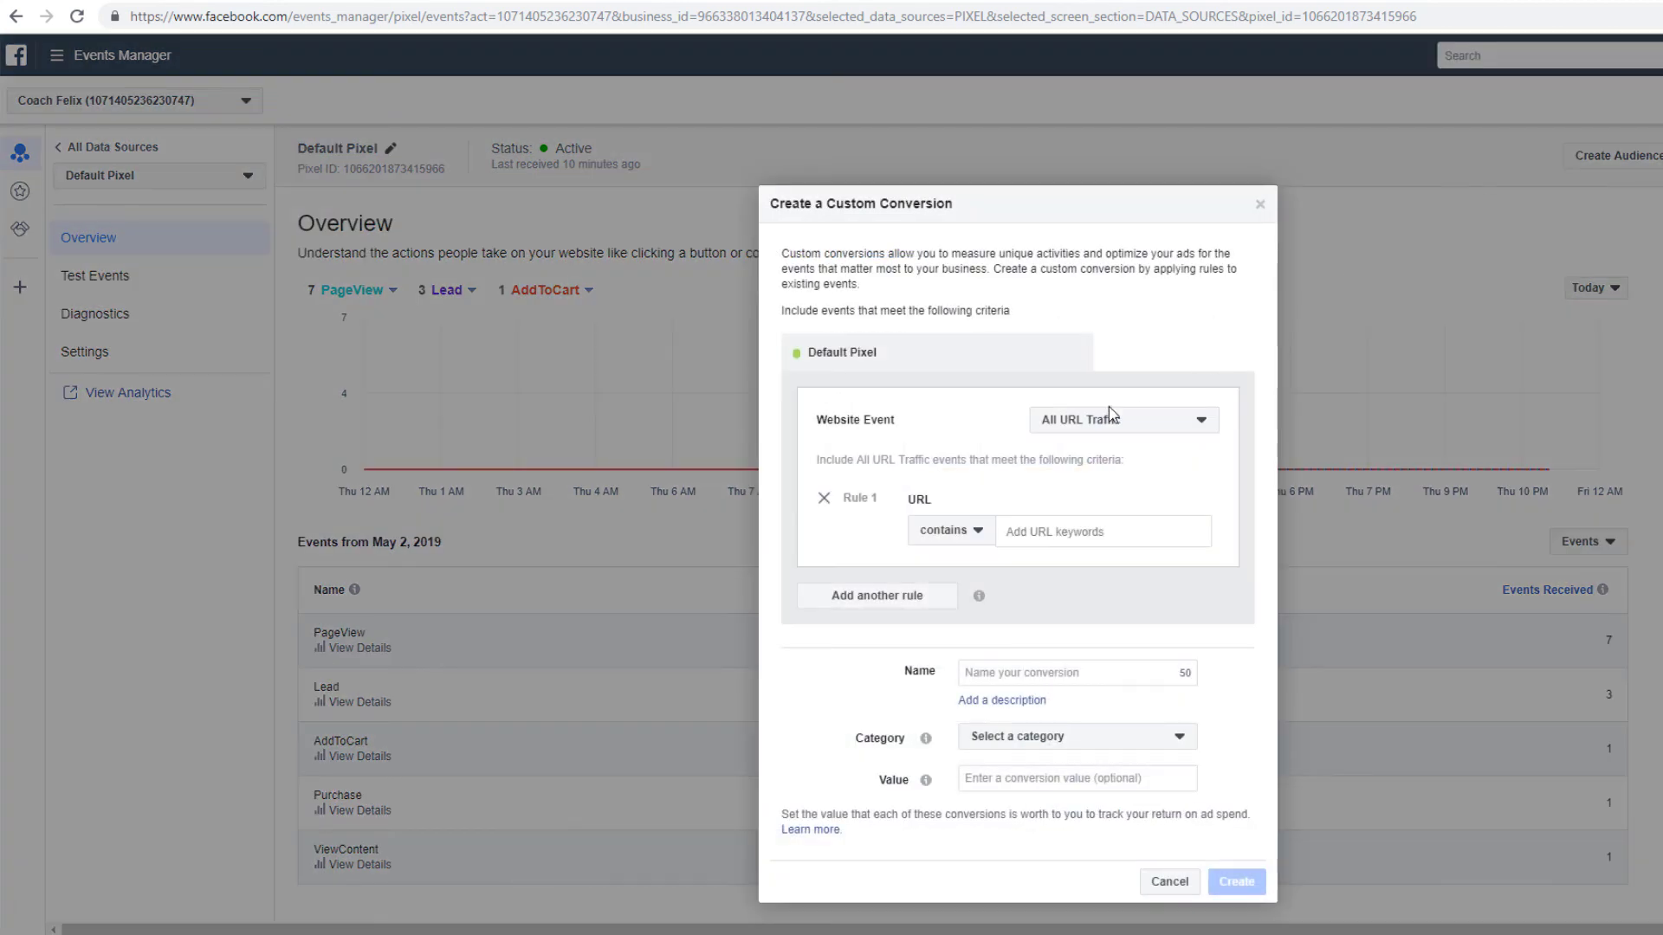
Step: Define the custom conversion's rule as ViewContent events whose content_name event parameter equals Attended
{"action": "left_click", "coordinate": [1108, 419]}
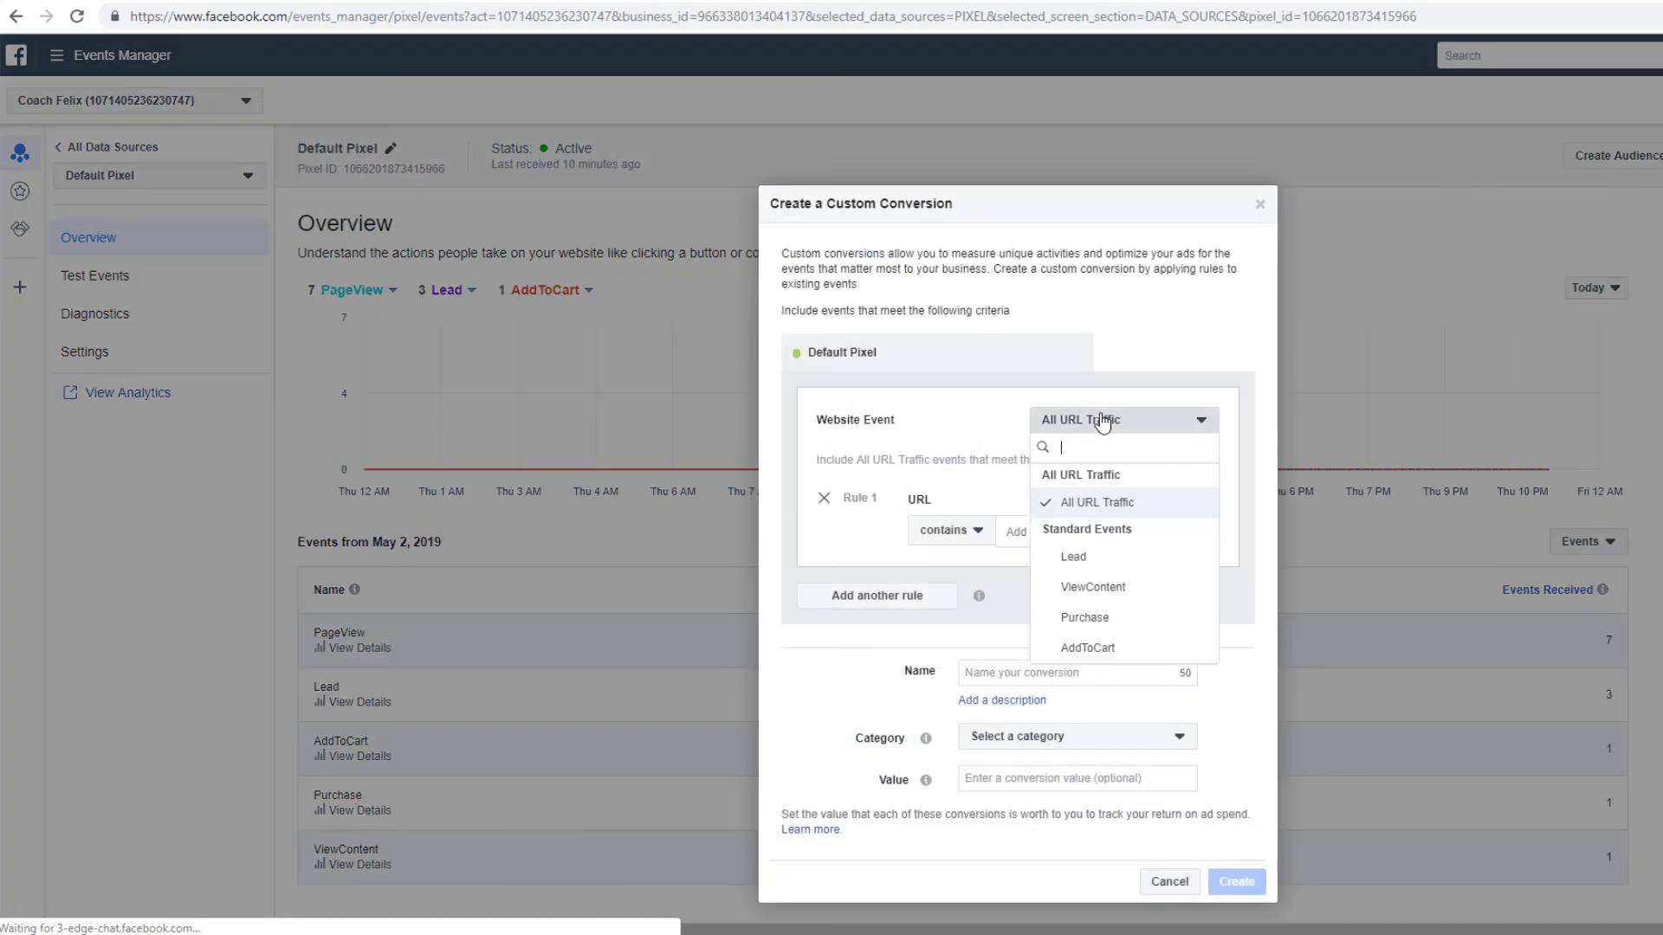
{"action": "left_click", "coordinate": [1124, 580]}
{"action": "left_click", "coordinate": [938, 500]}
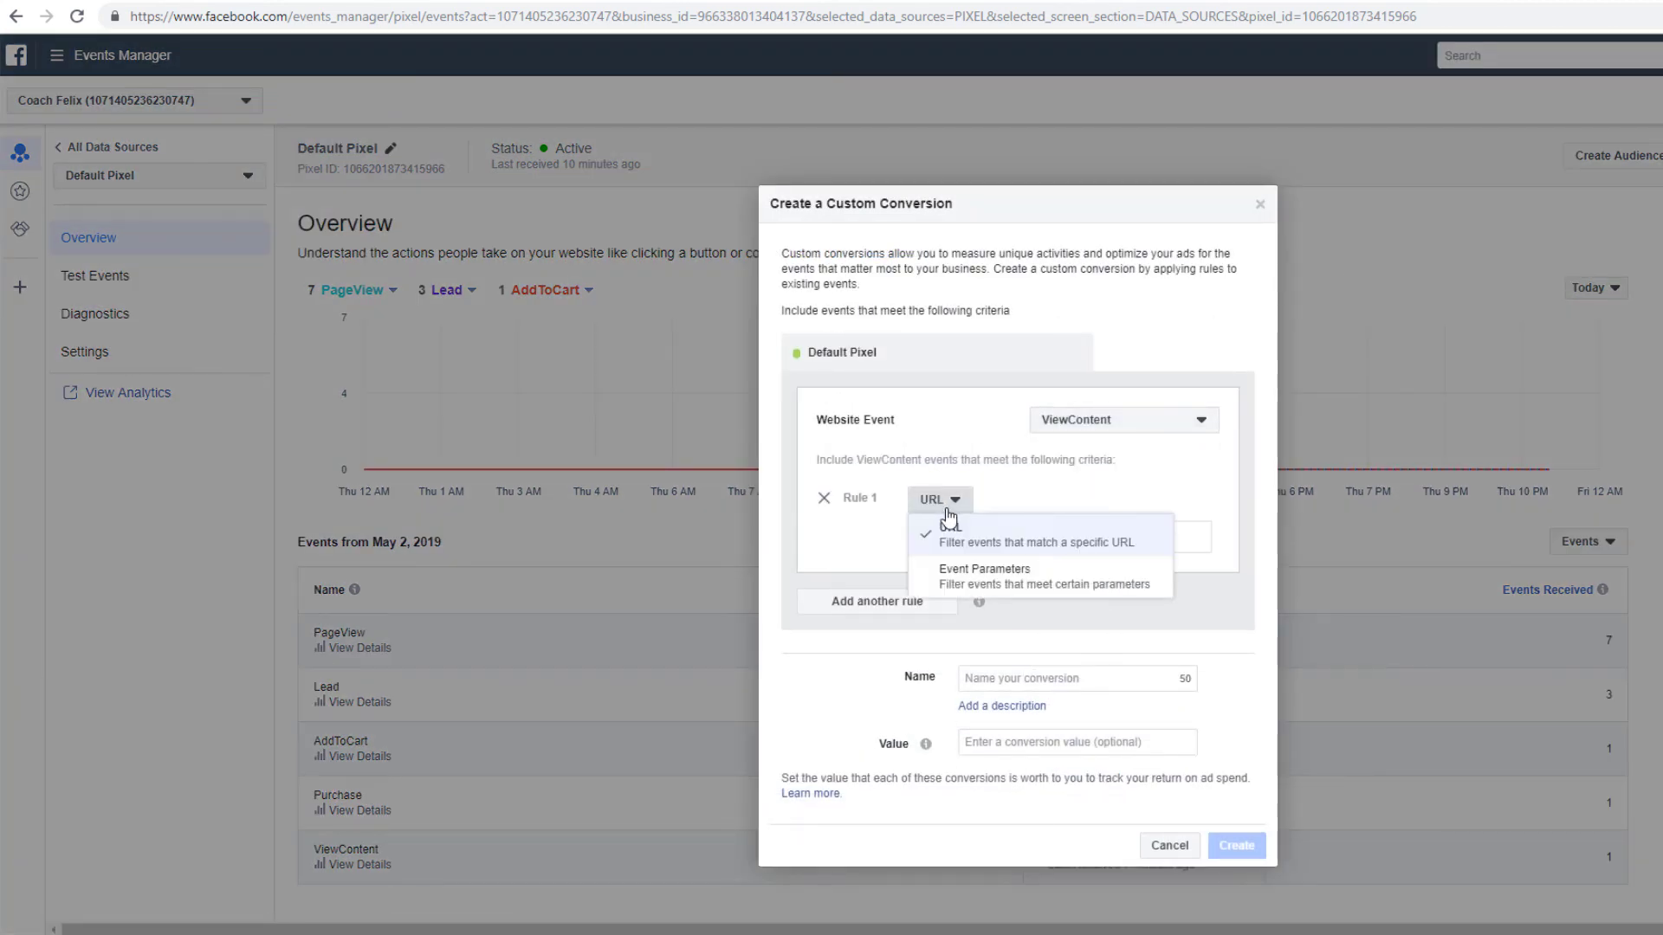
{"action": "left_click", "coordinate": [987, 578]}
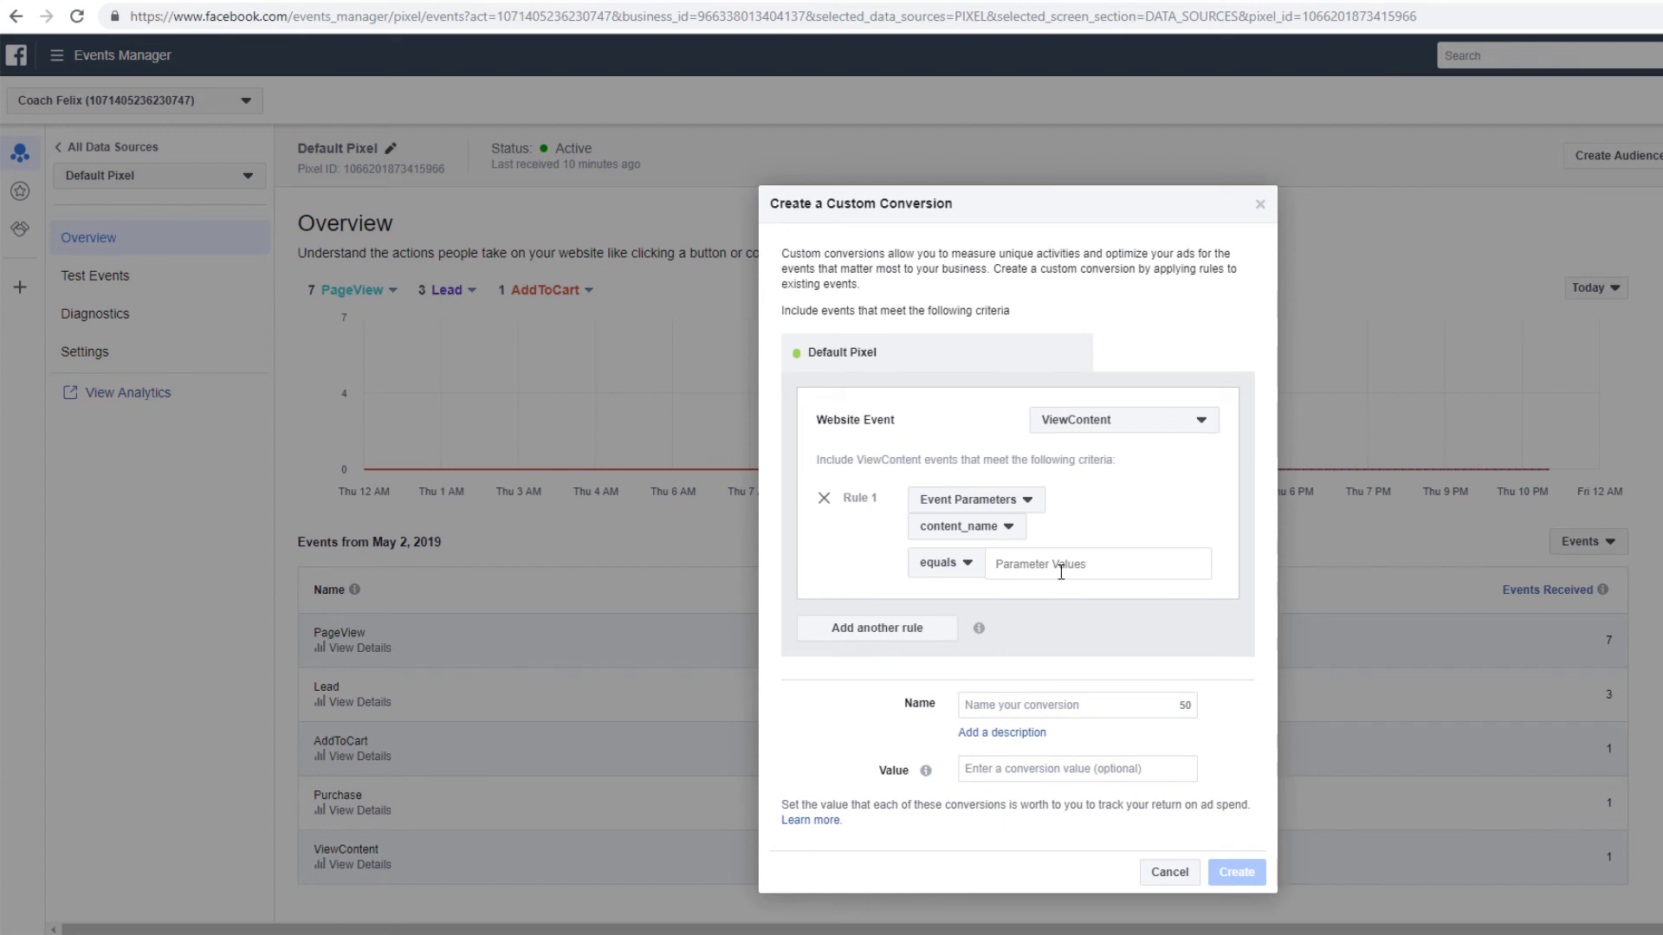
{"action": "type", "text": "Attended"}
{"action": "key", "text": "Return"}
Step: Name the custom conversion Attended, add the description "Attended Webinar", and create it
{"action": "left_click", "coordinate": [1038, 704]}
{"action": "type", "text": "Atte"}
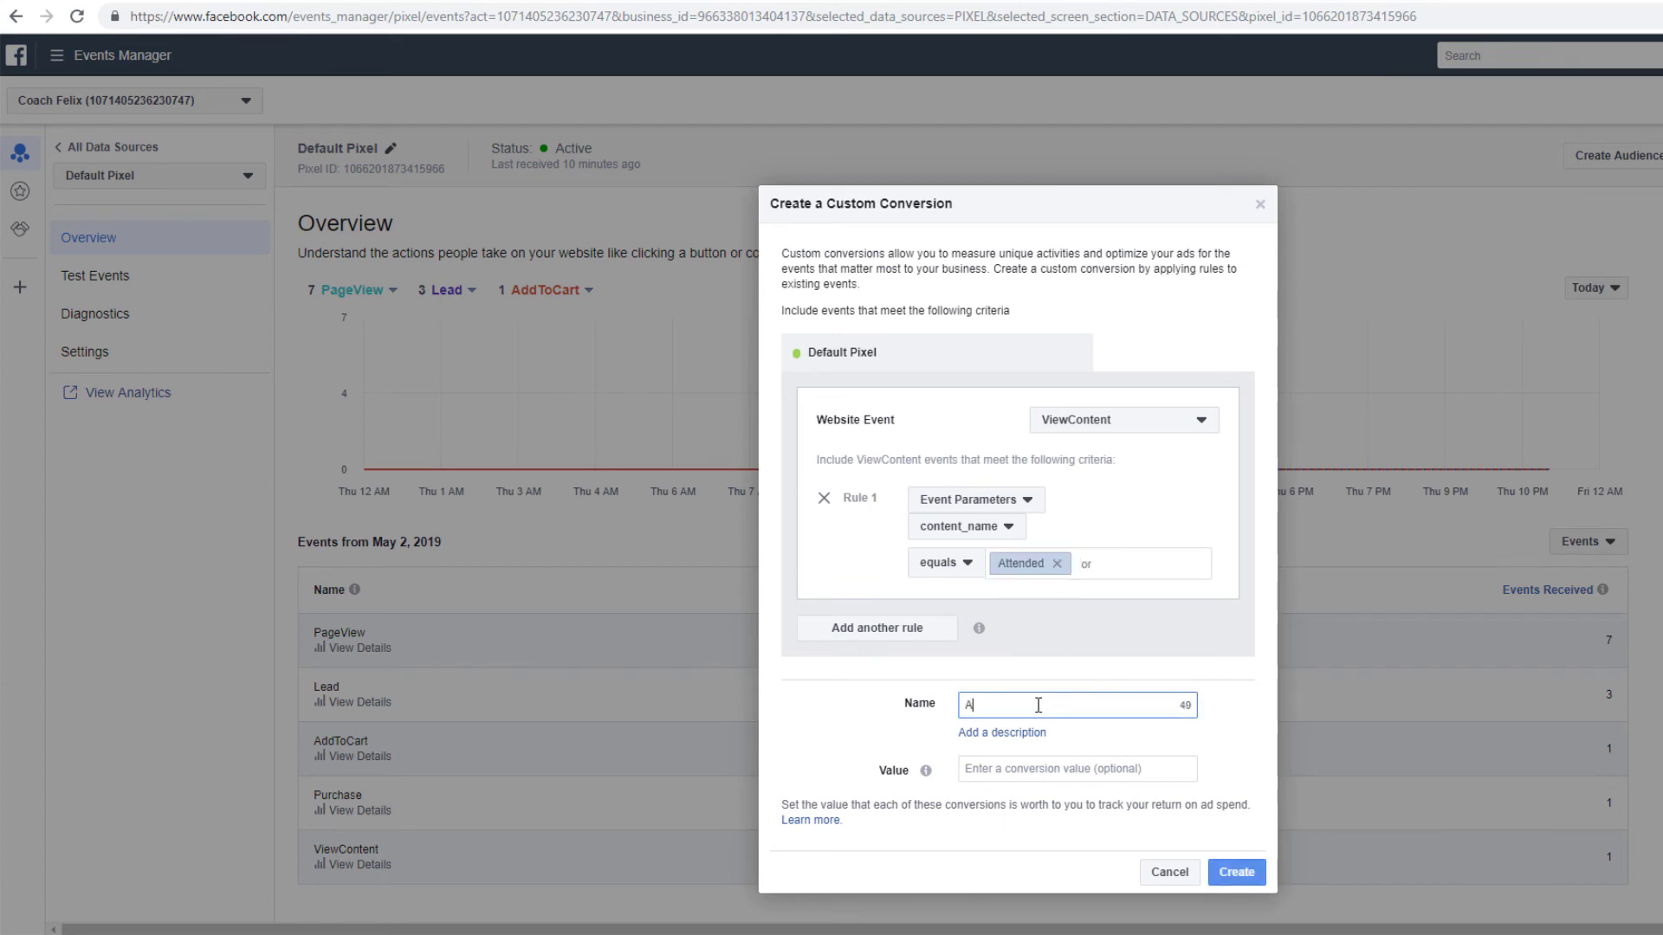
{"action": "left_click", "coordinate": [1022, 733]}
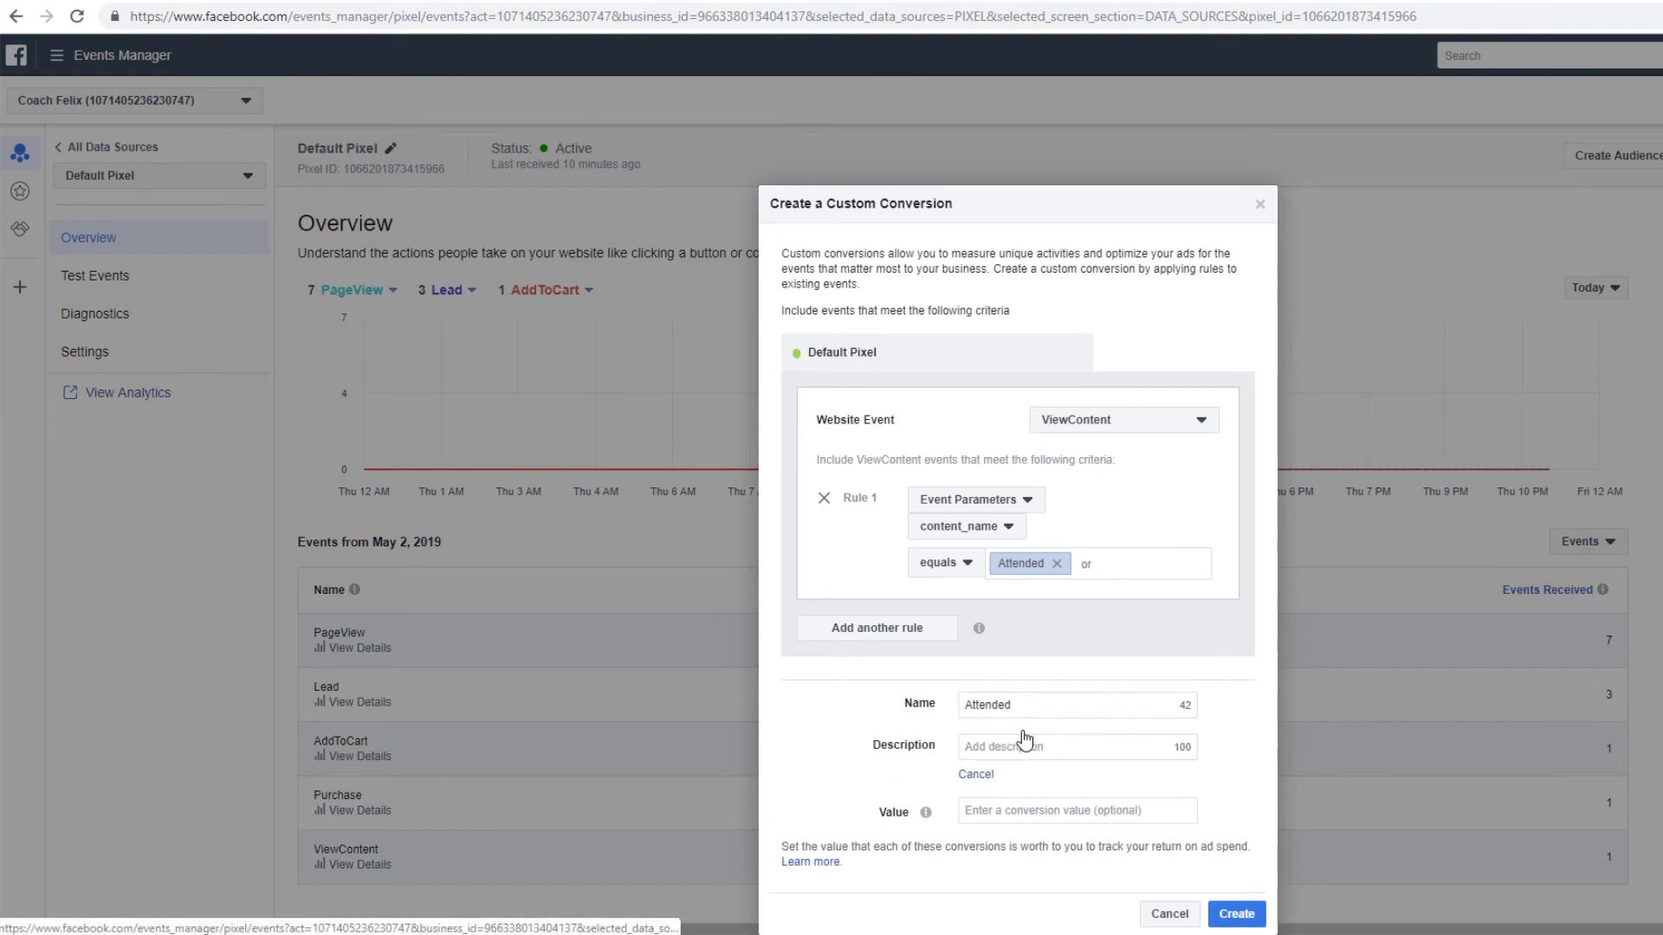
{"action": "type", "text": "Attended Webinar"}
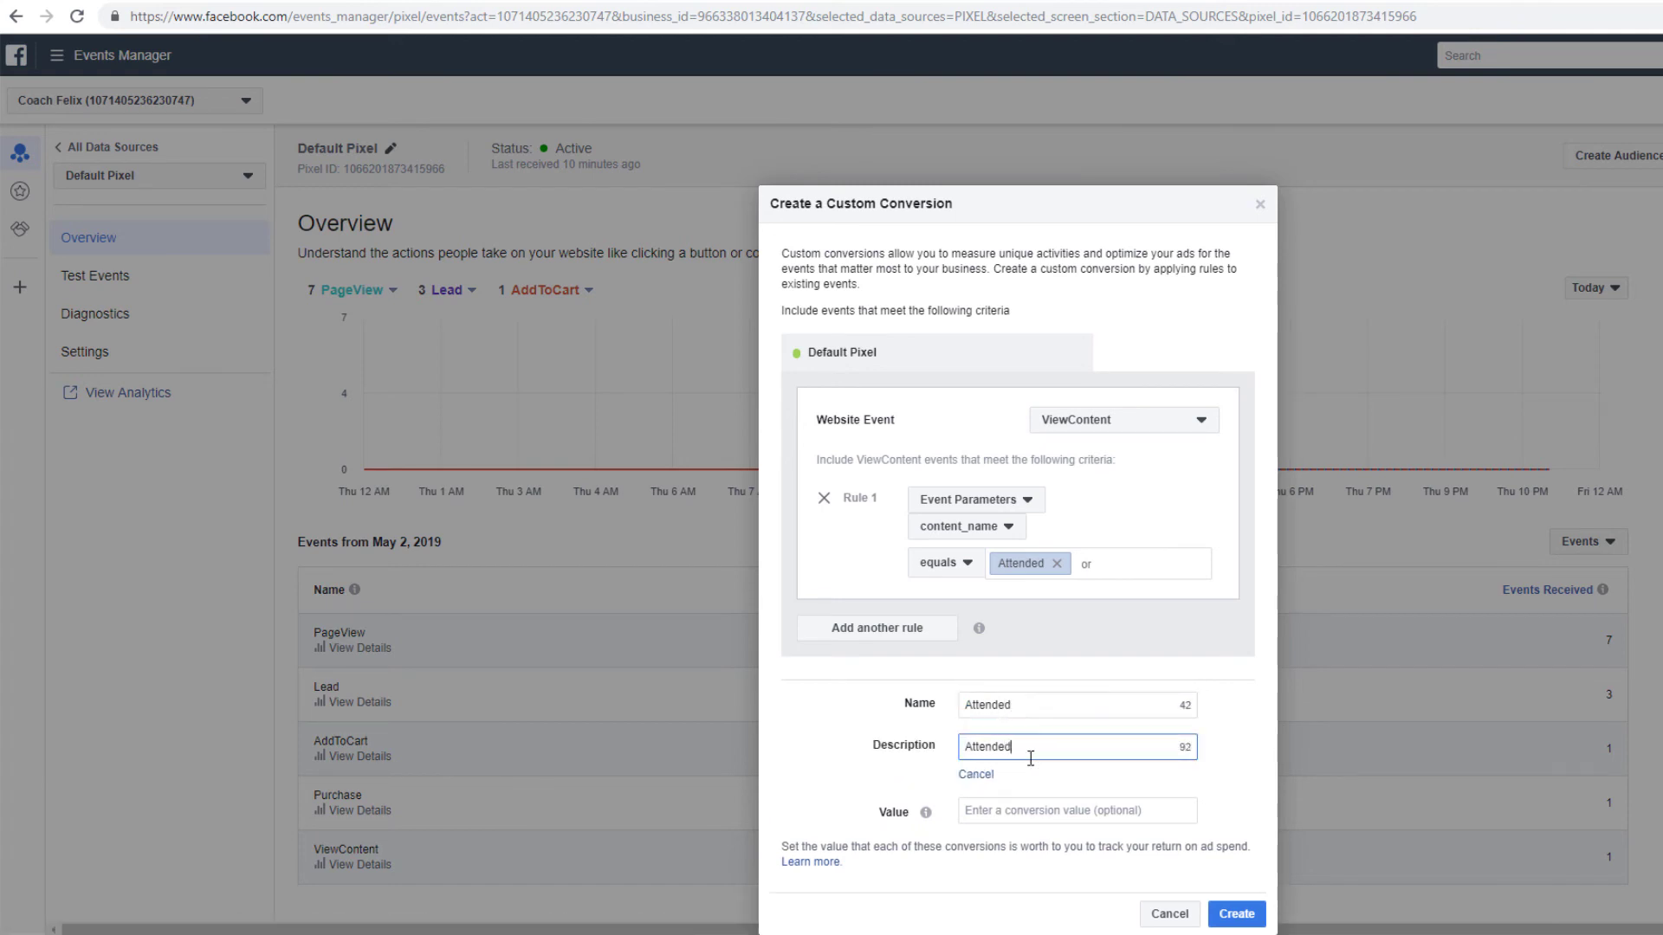
{"action": "left_click", "coordinate": [1238, 911]}
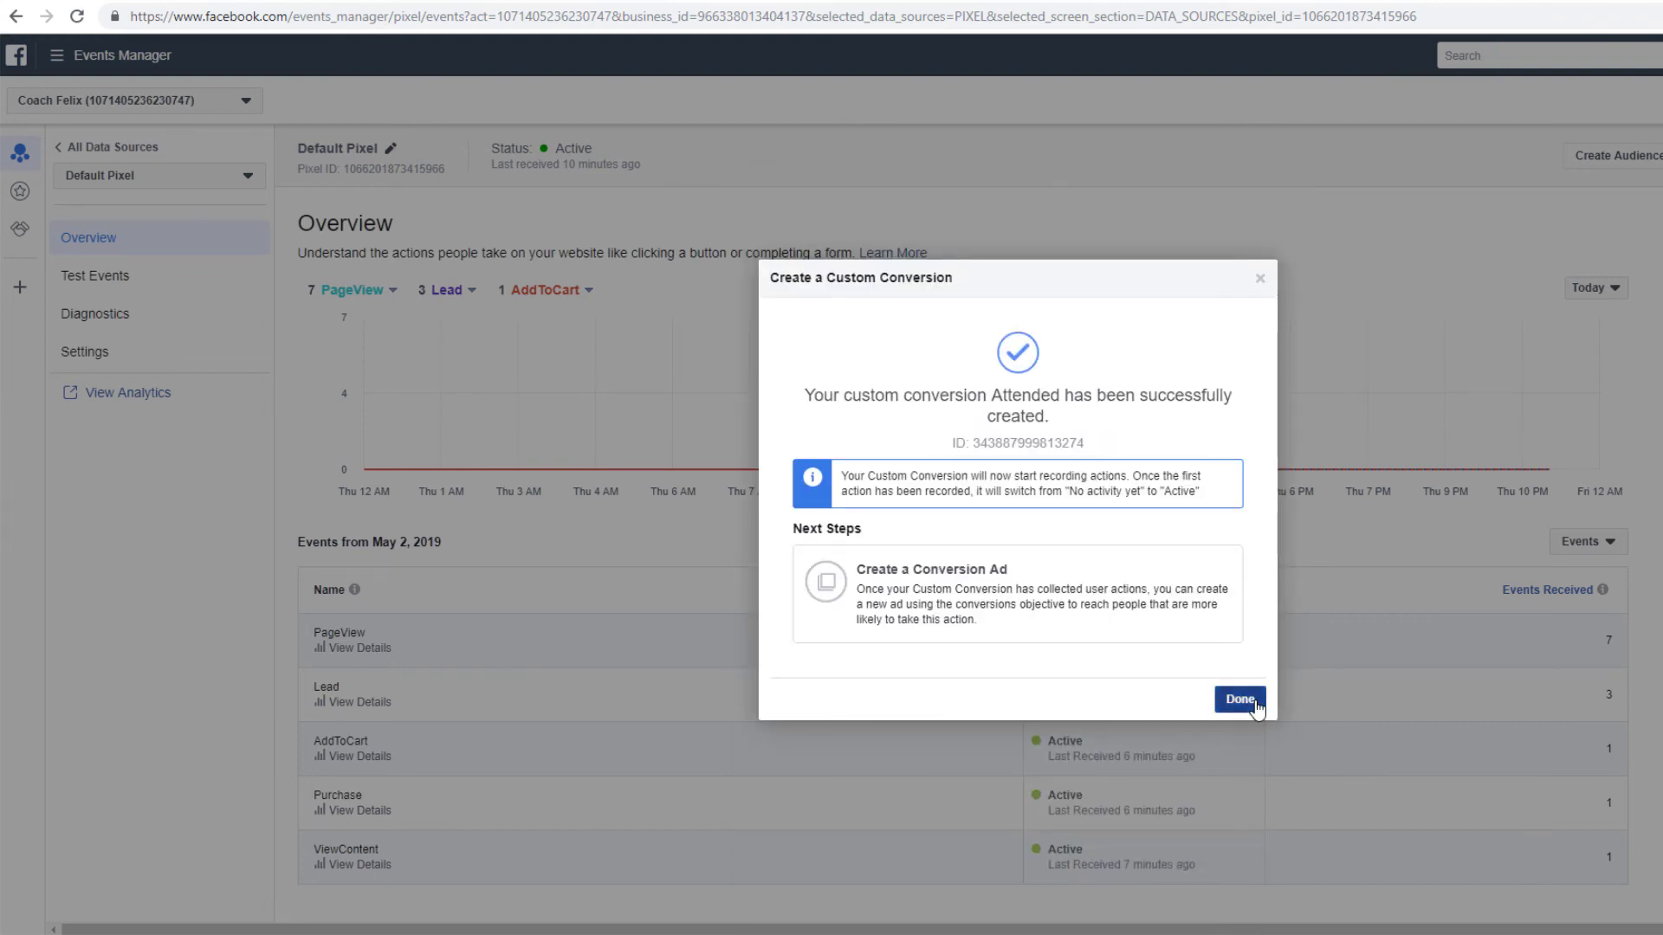
{"action": "left_click", "coordinate": [1239, 700]}
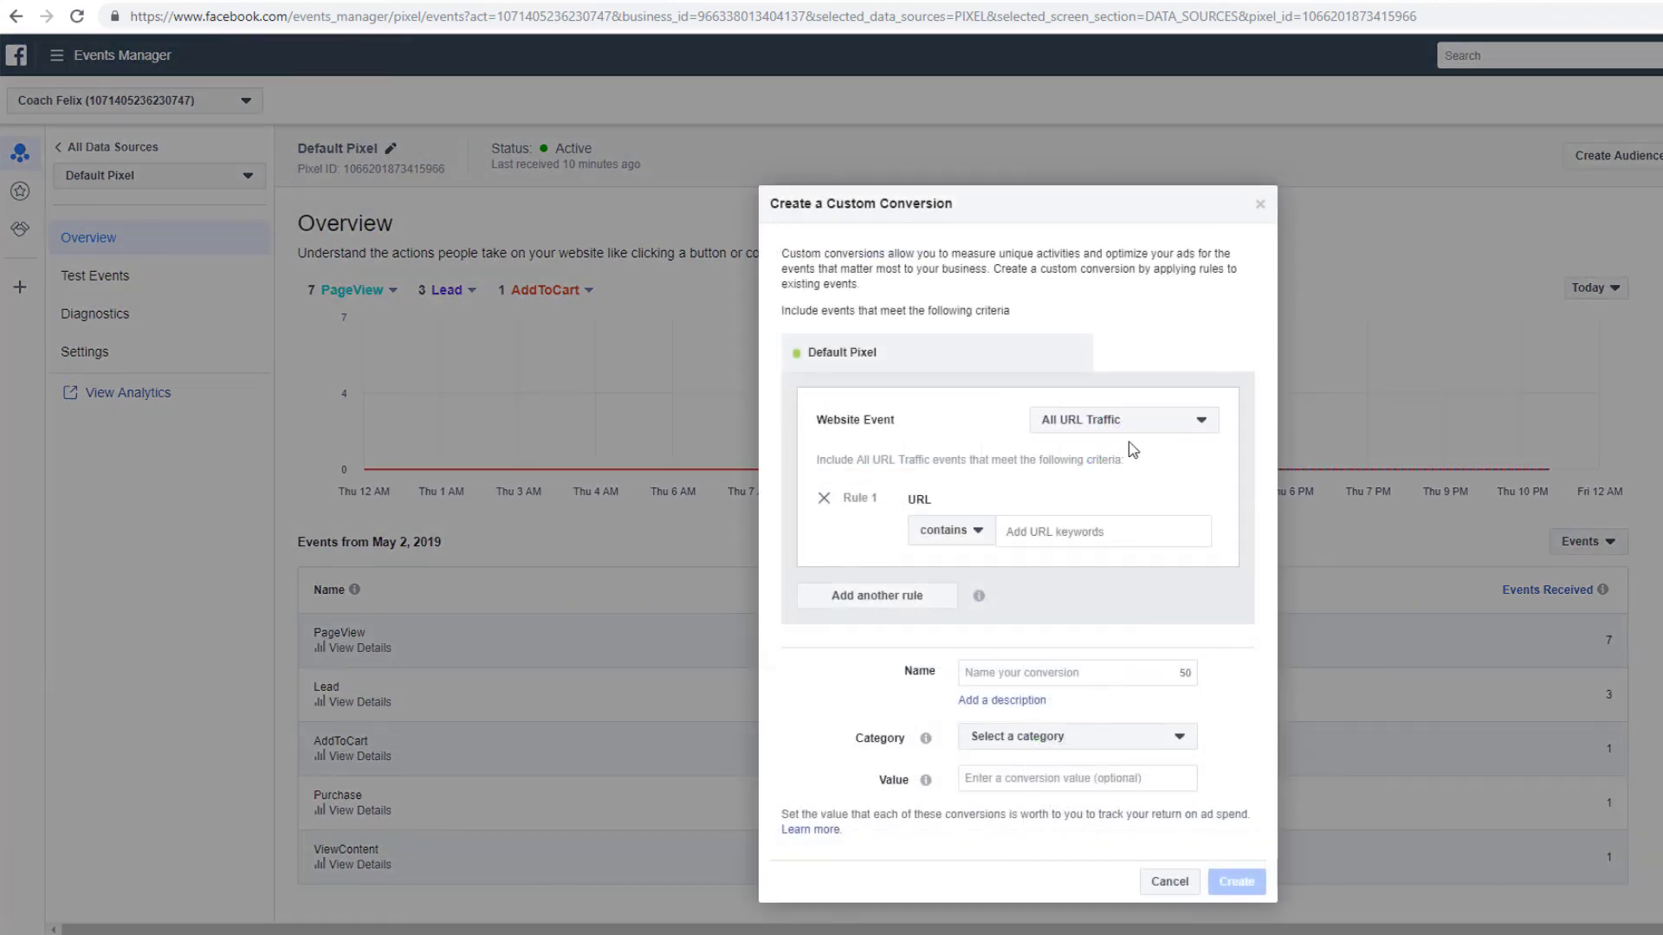
Step: Set a new custom conversion's rule to ViewContent events whose content_name event parameter equals SawOffer
{"action": "left_click", "coordinate": [1121, 423]}
{"action": "left_click", "coordinate": [1091, 585]}
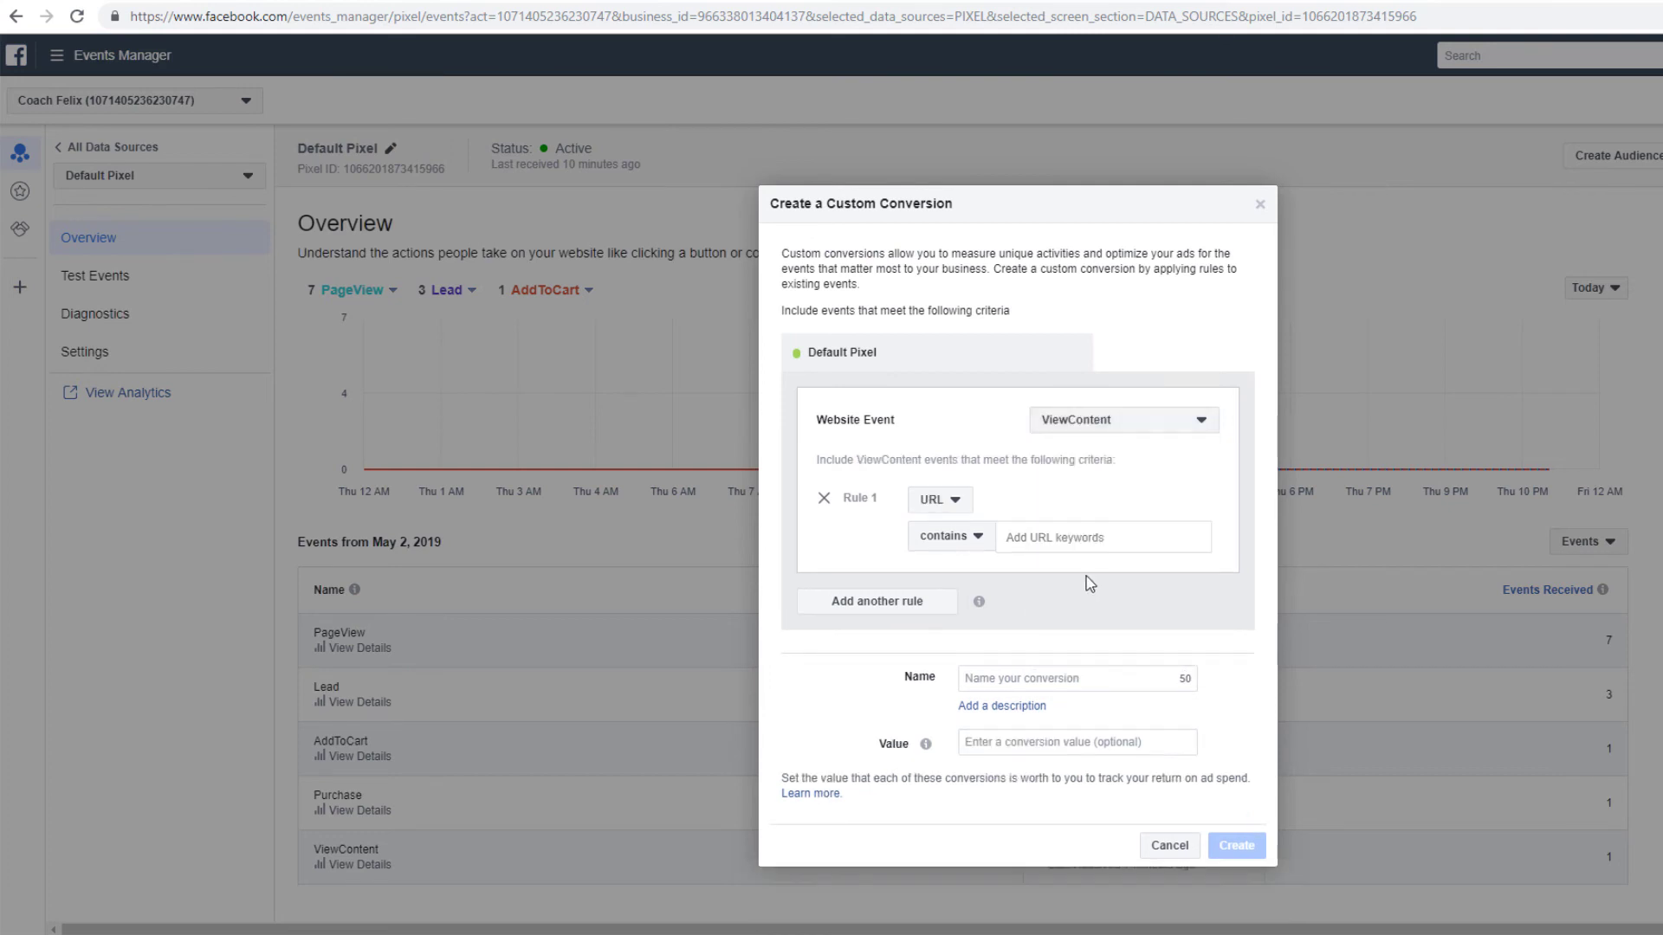
{"action": "left_click", "coordinate": [943, 500]}
{"action": "left_click", "coordinate": [958, 563]}
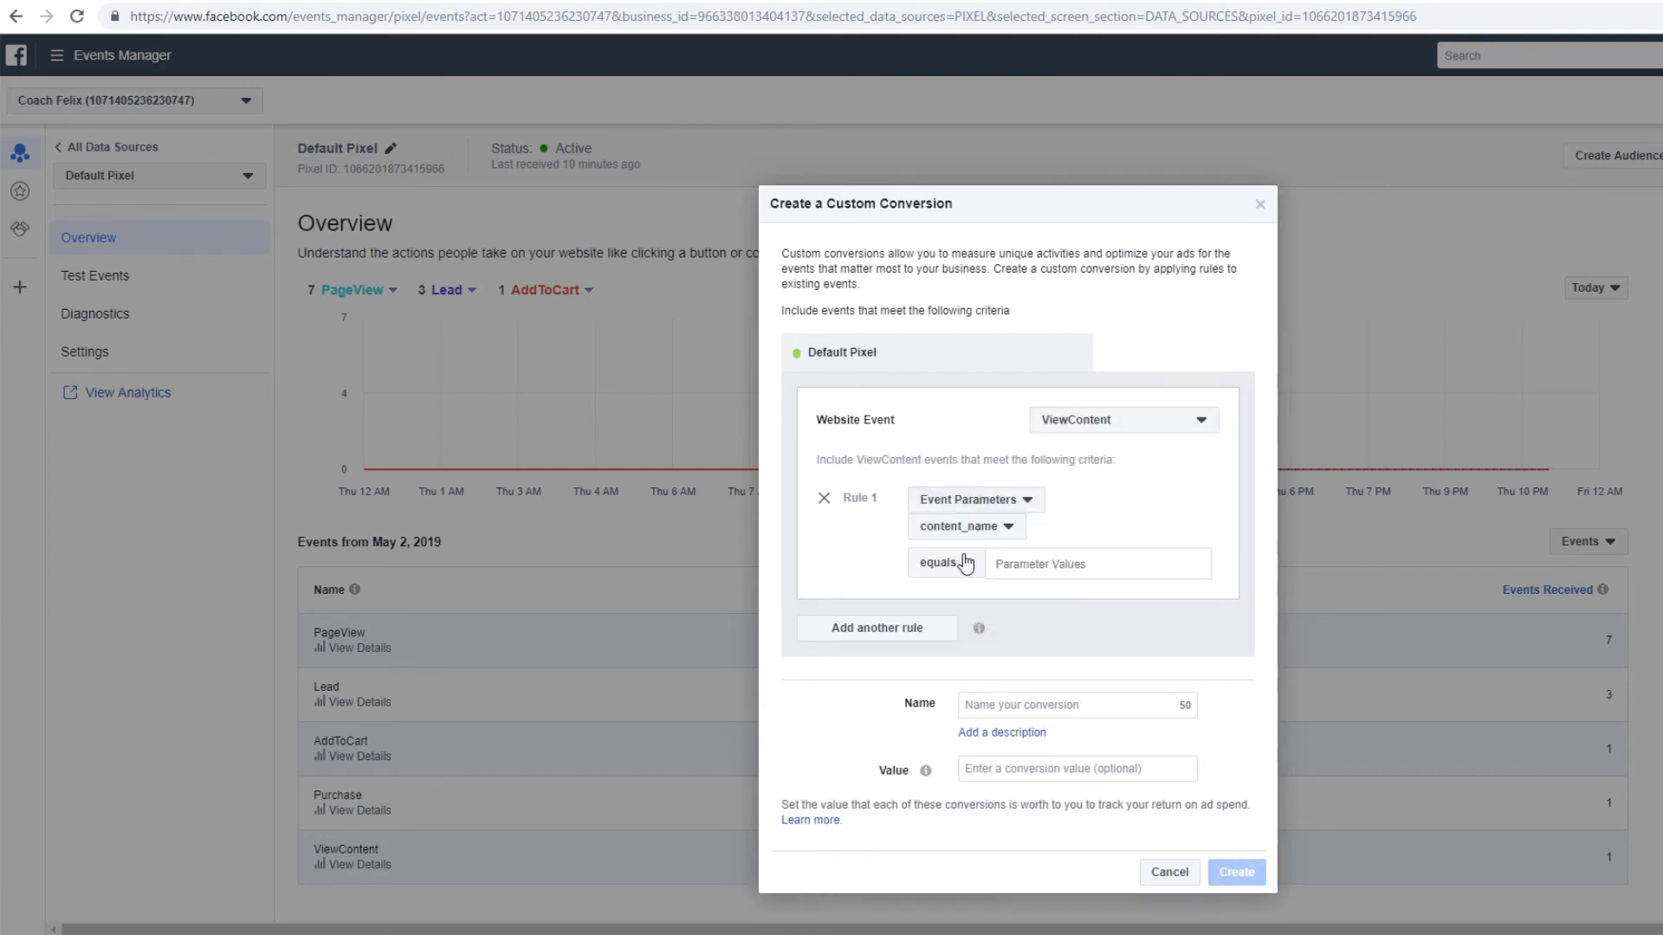
{"action": "left_click", "coordinate": [1044, 560]}
{"action": "type", "text": "SawOffer"}
Step: Name the custom conversion Saw Offer, add the description "Saw Offer On Webinar", create it and close the confirmation
{"action": "left_click", "coordinate": [1024, 695]}
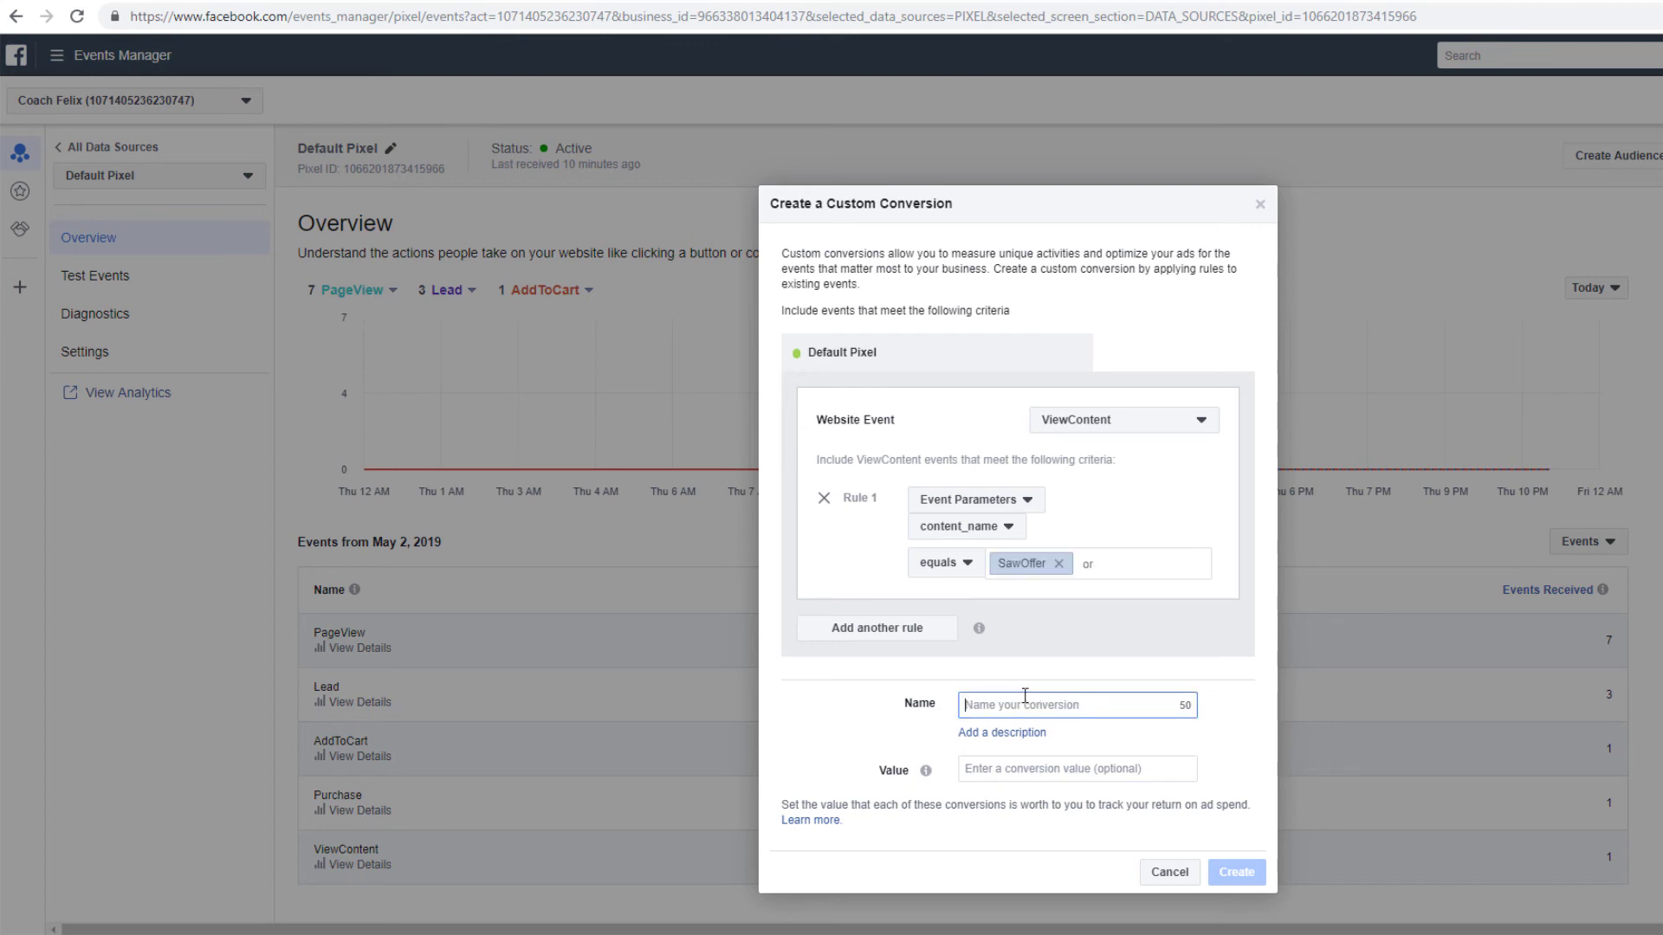
{"action": "type", "text": "Saw Offer"}
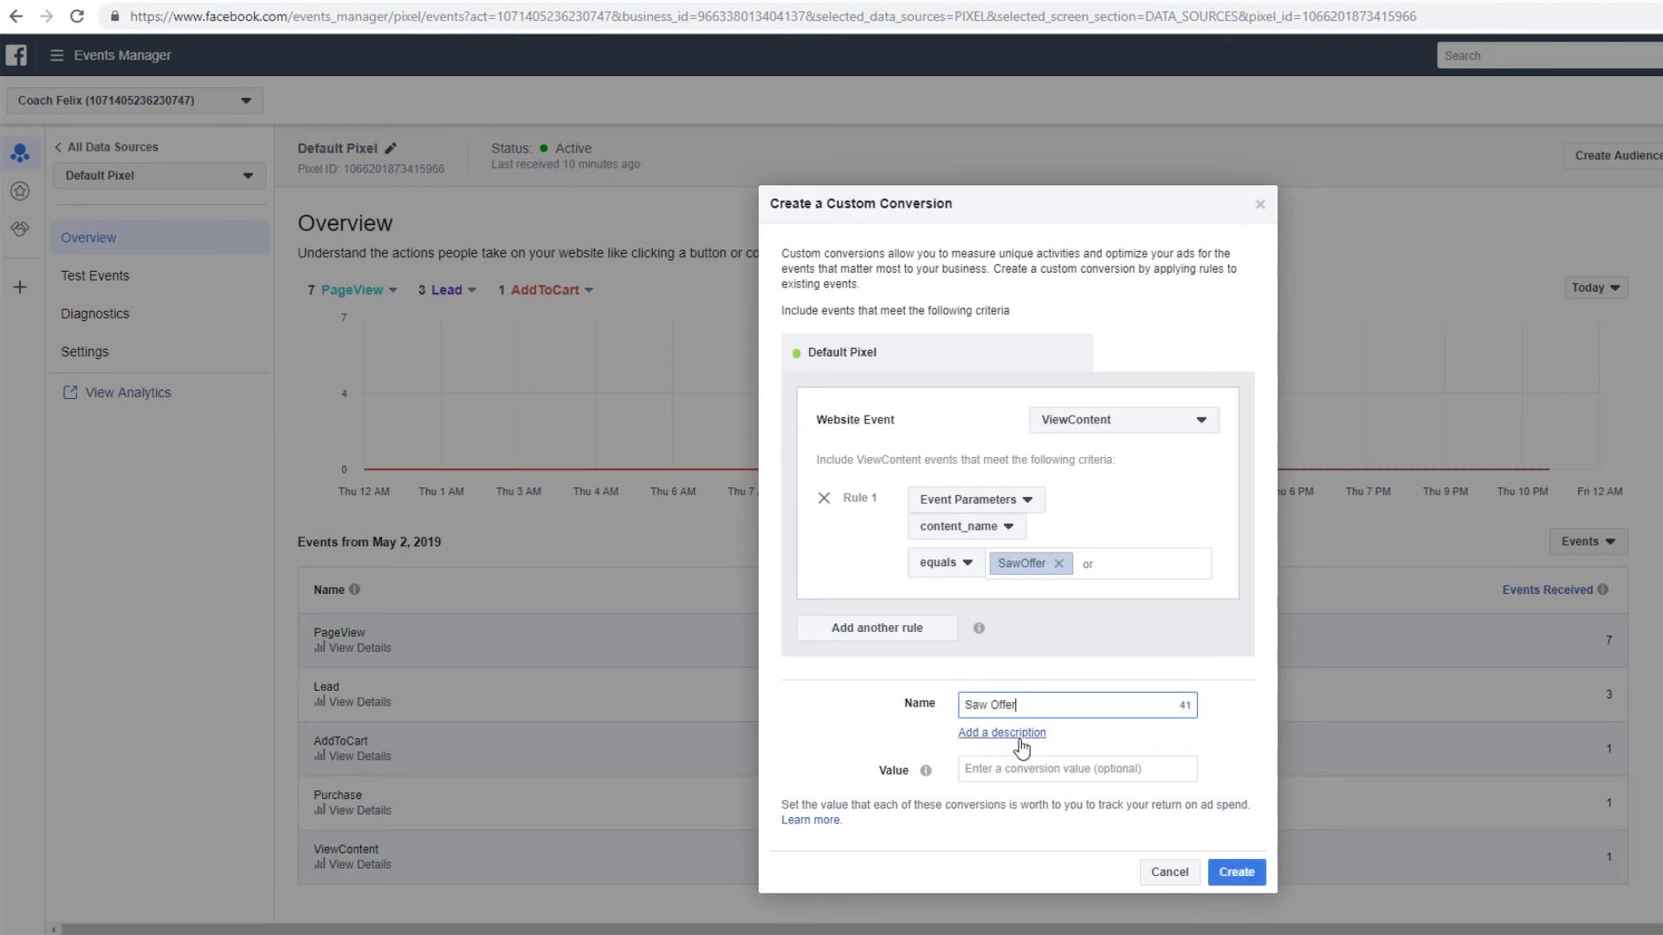
{"action": "left_click", "coordinate": [1021, 733]}
{"action": "type", "text": "Saw Offer On"}
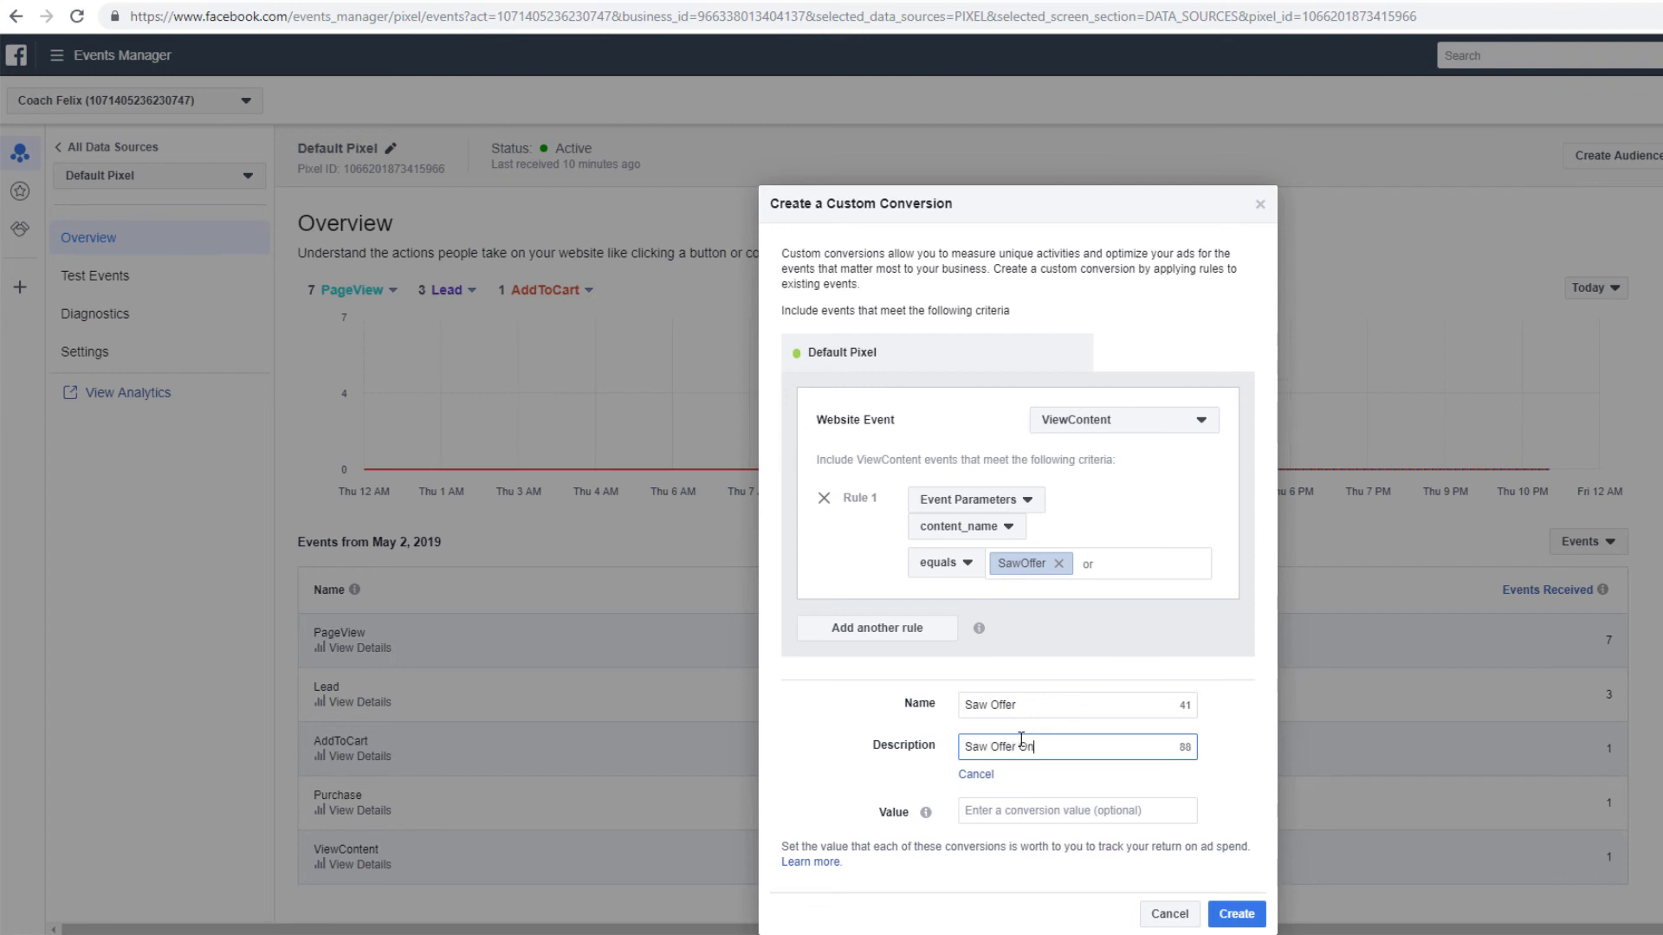
{"action": "type", "text": " Webinar"}
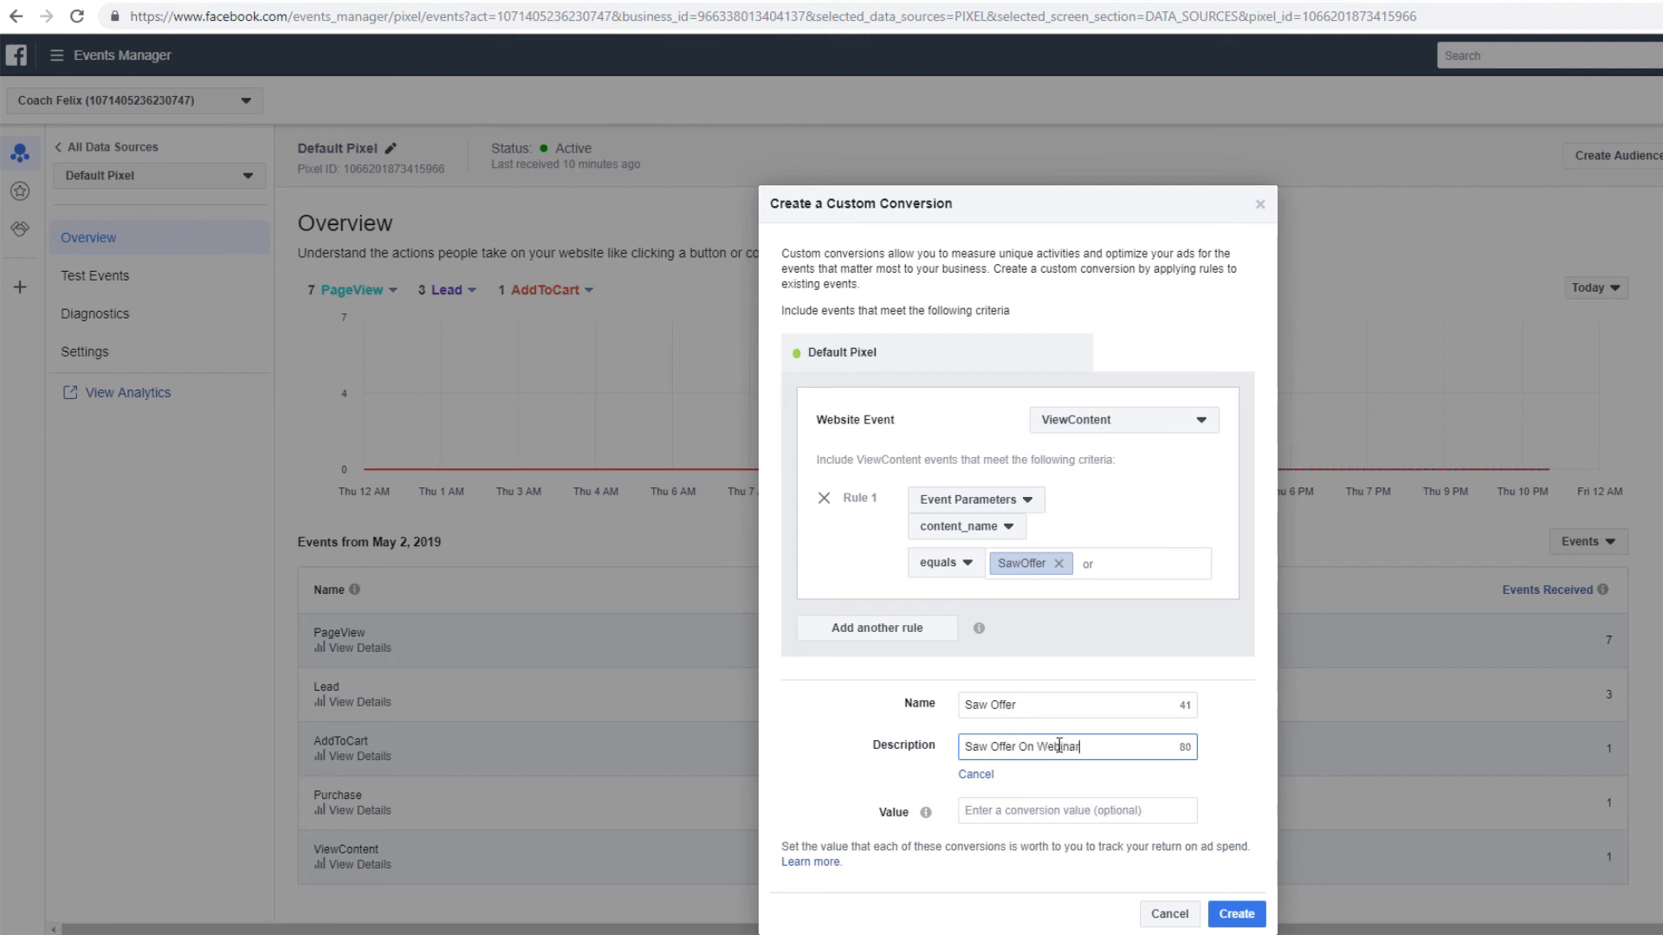
{"action": "left_click", "coordinate": [1237, 914]}
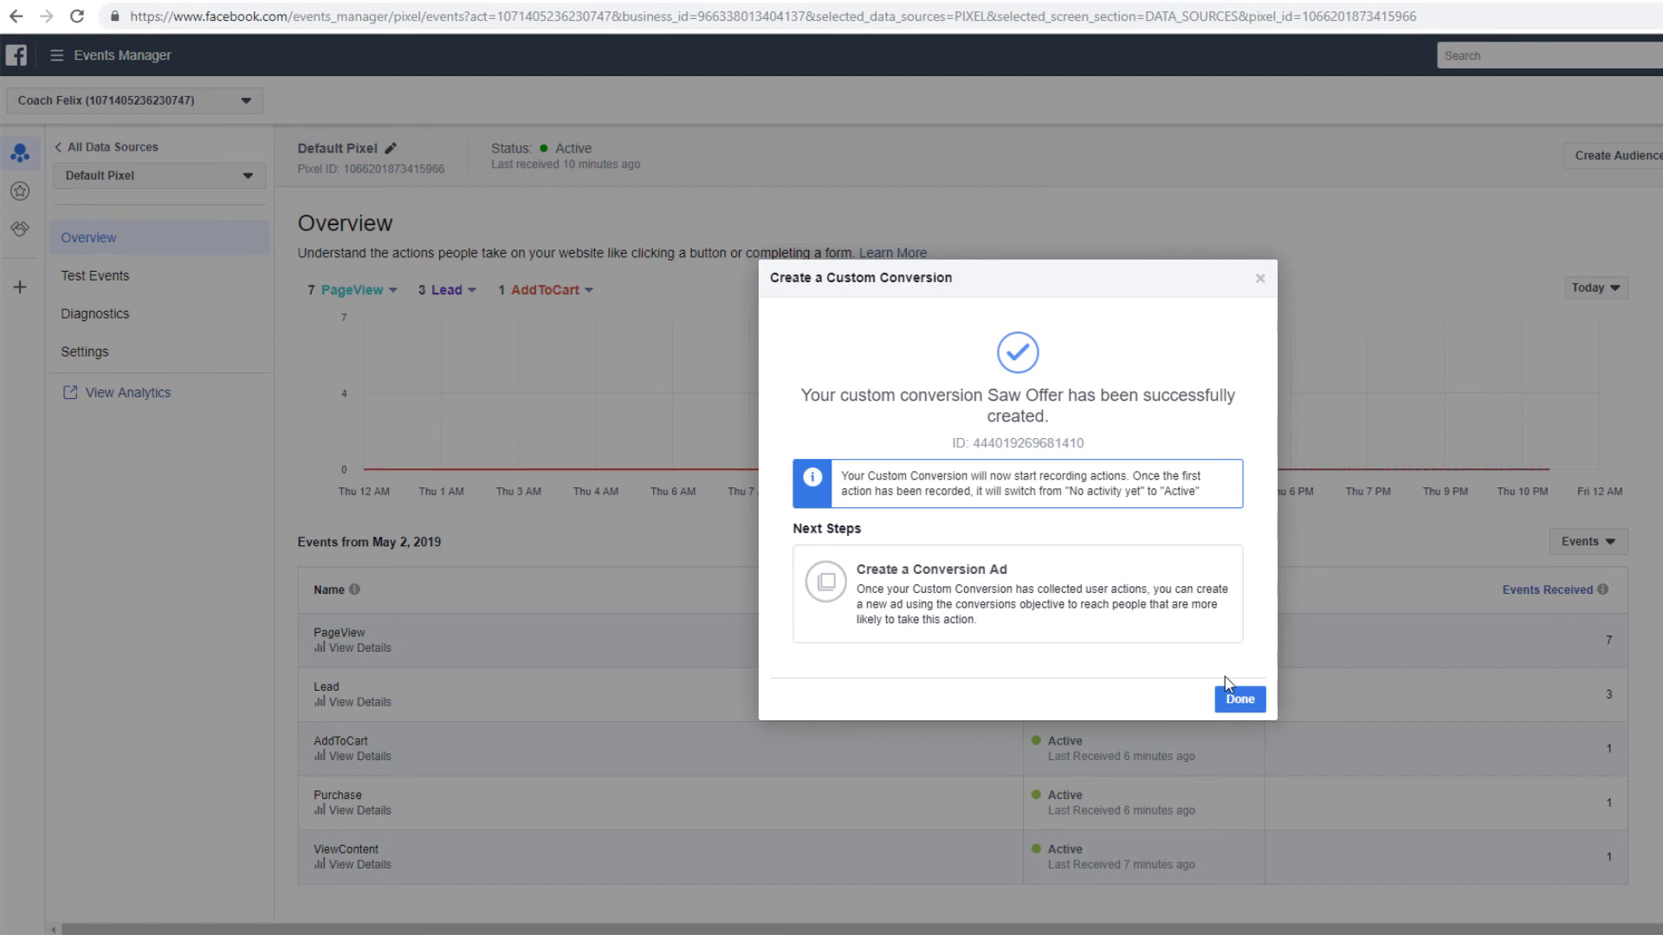
{"action": "left_click", "coordinate": [1239, 699]}
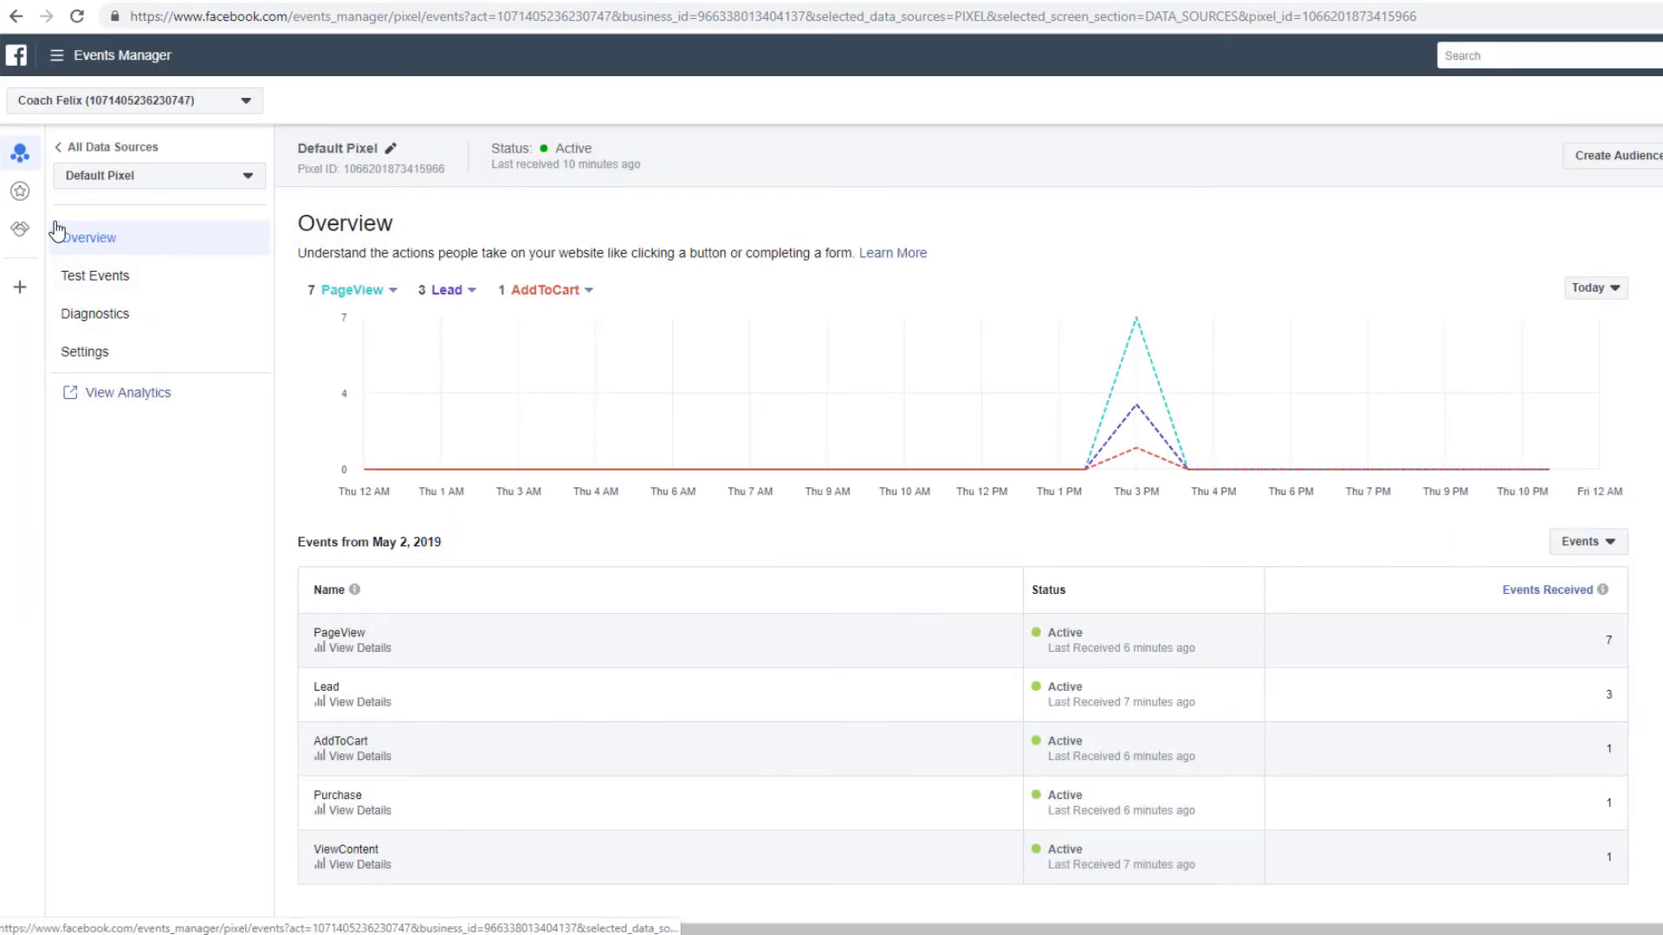
Step: Review the Custom Conversions list and switch to Ads Manager
{"action": "left_click", "coordinate": [22, 199]}
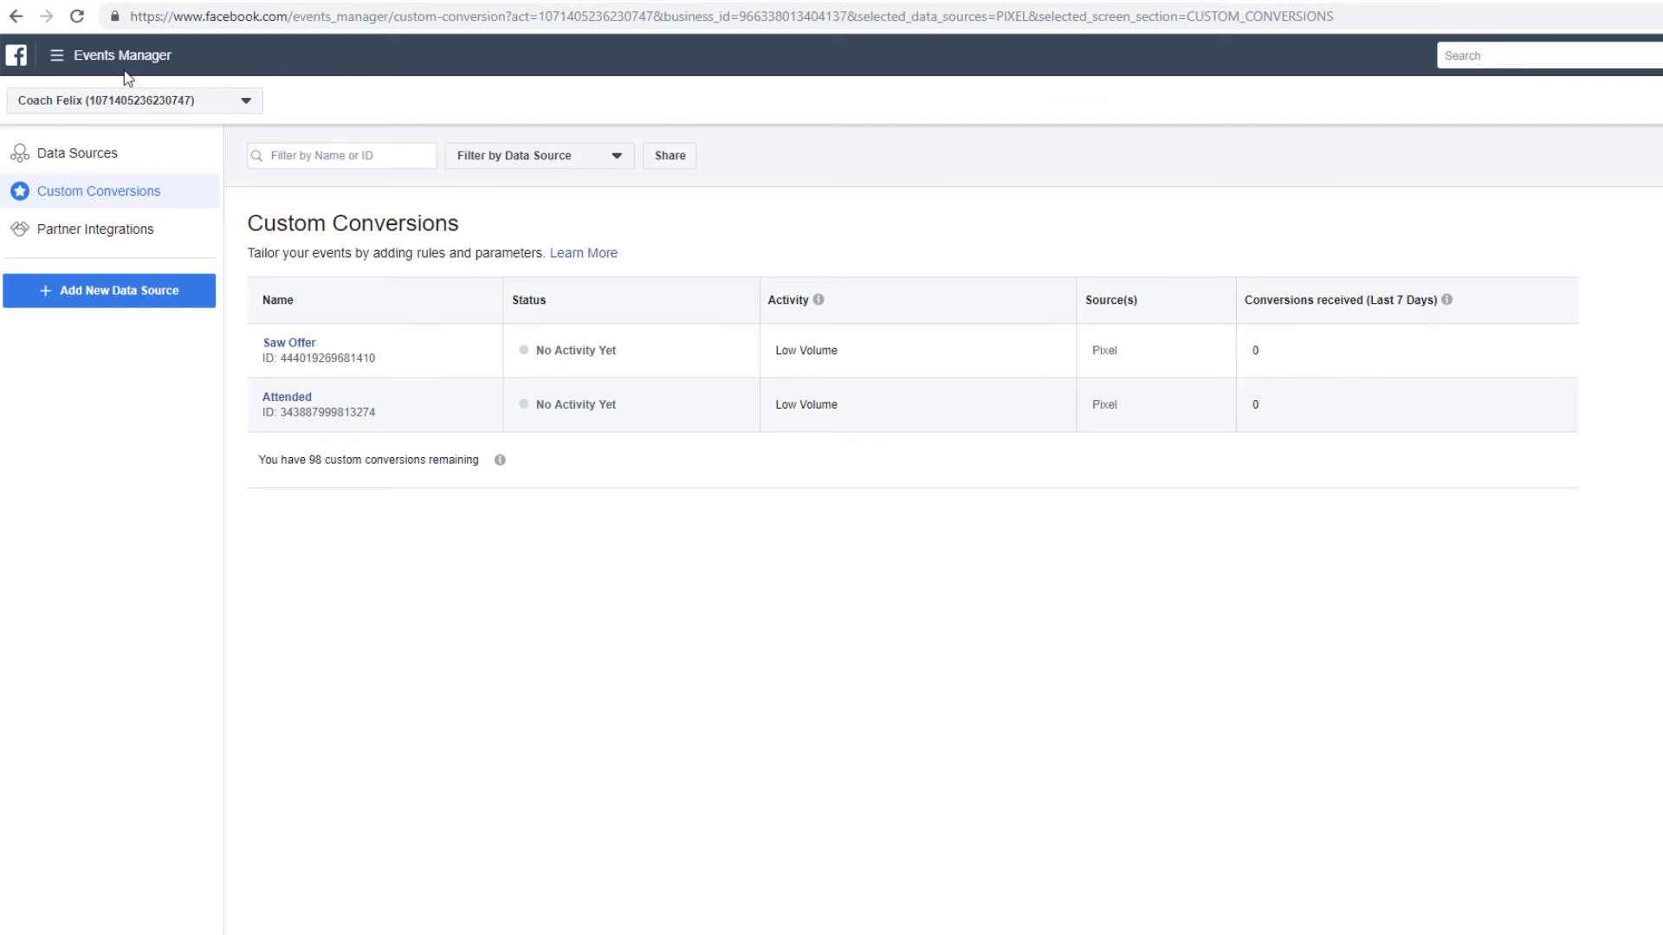
{"action": "left_click", "coordinate": [95, 55]}
{"action": "left_click", "coordinate": [35, 156]}
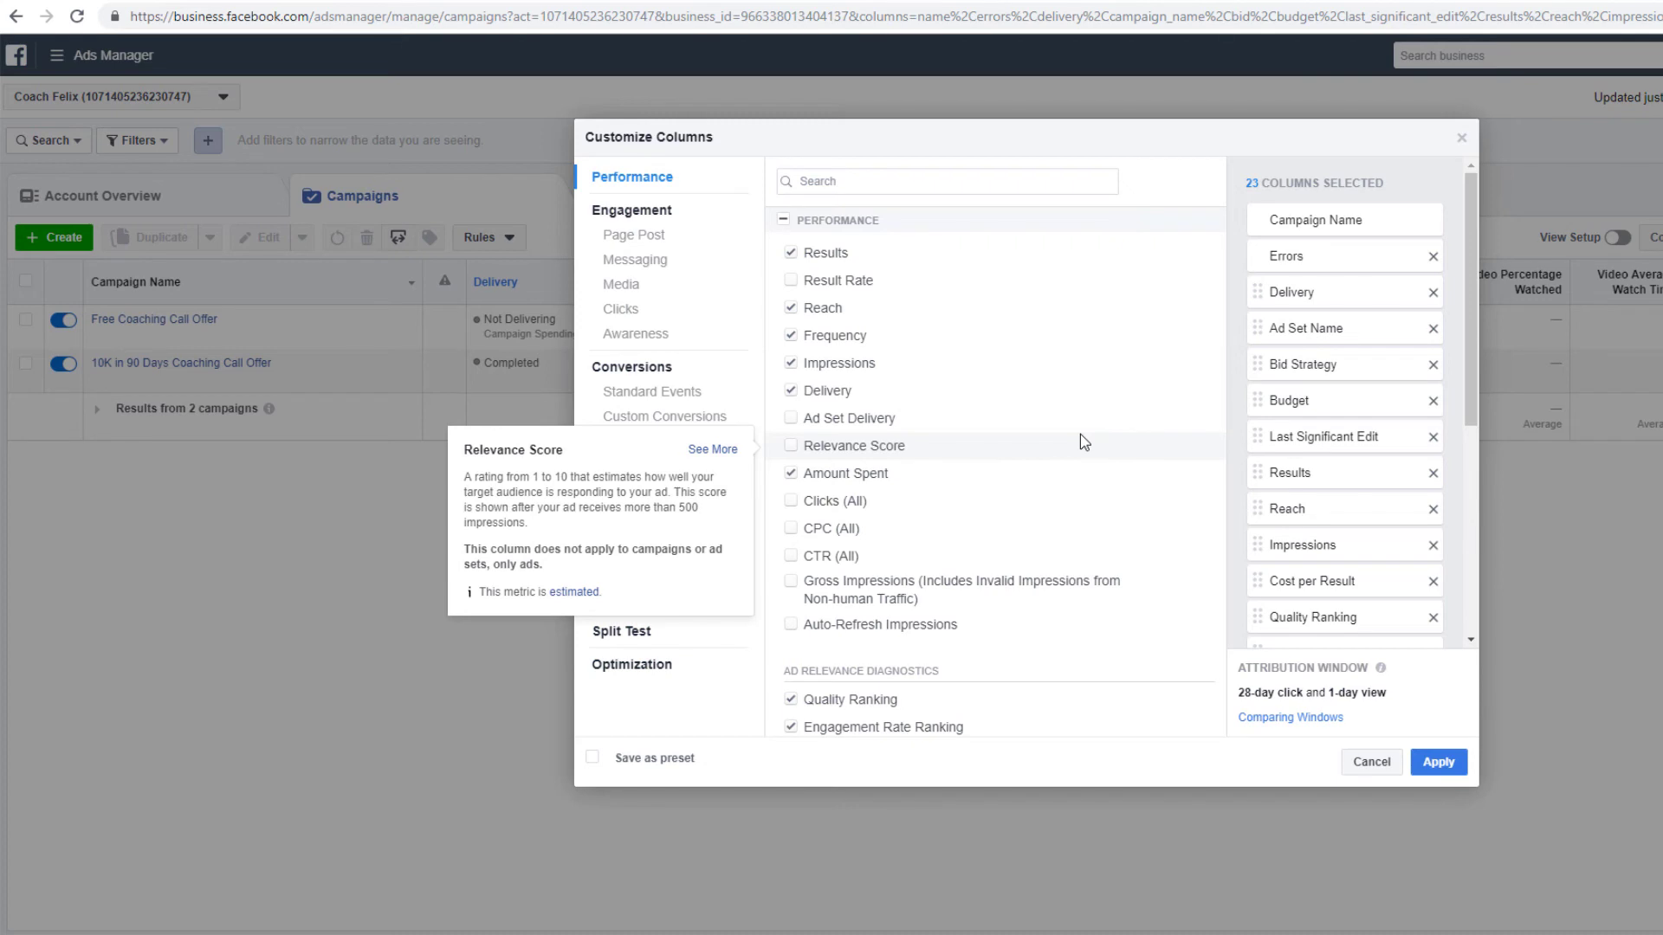
Step: Remove the Errors column and place Cost per Result, Results and Unique Link Clicks directly after Ad Set Name
{"action": "left_click", "coordinate": [1434, 258]}
{"action": "scroll", "coordinate": [1347, 430], "scroll_direction": "down", "scroll_amount": 1}
{"action": "scroll", "coordinate": [1353, 435], "scroll_direction": "up", "scroll_amount": 1}
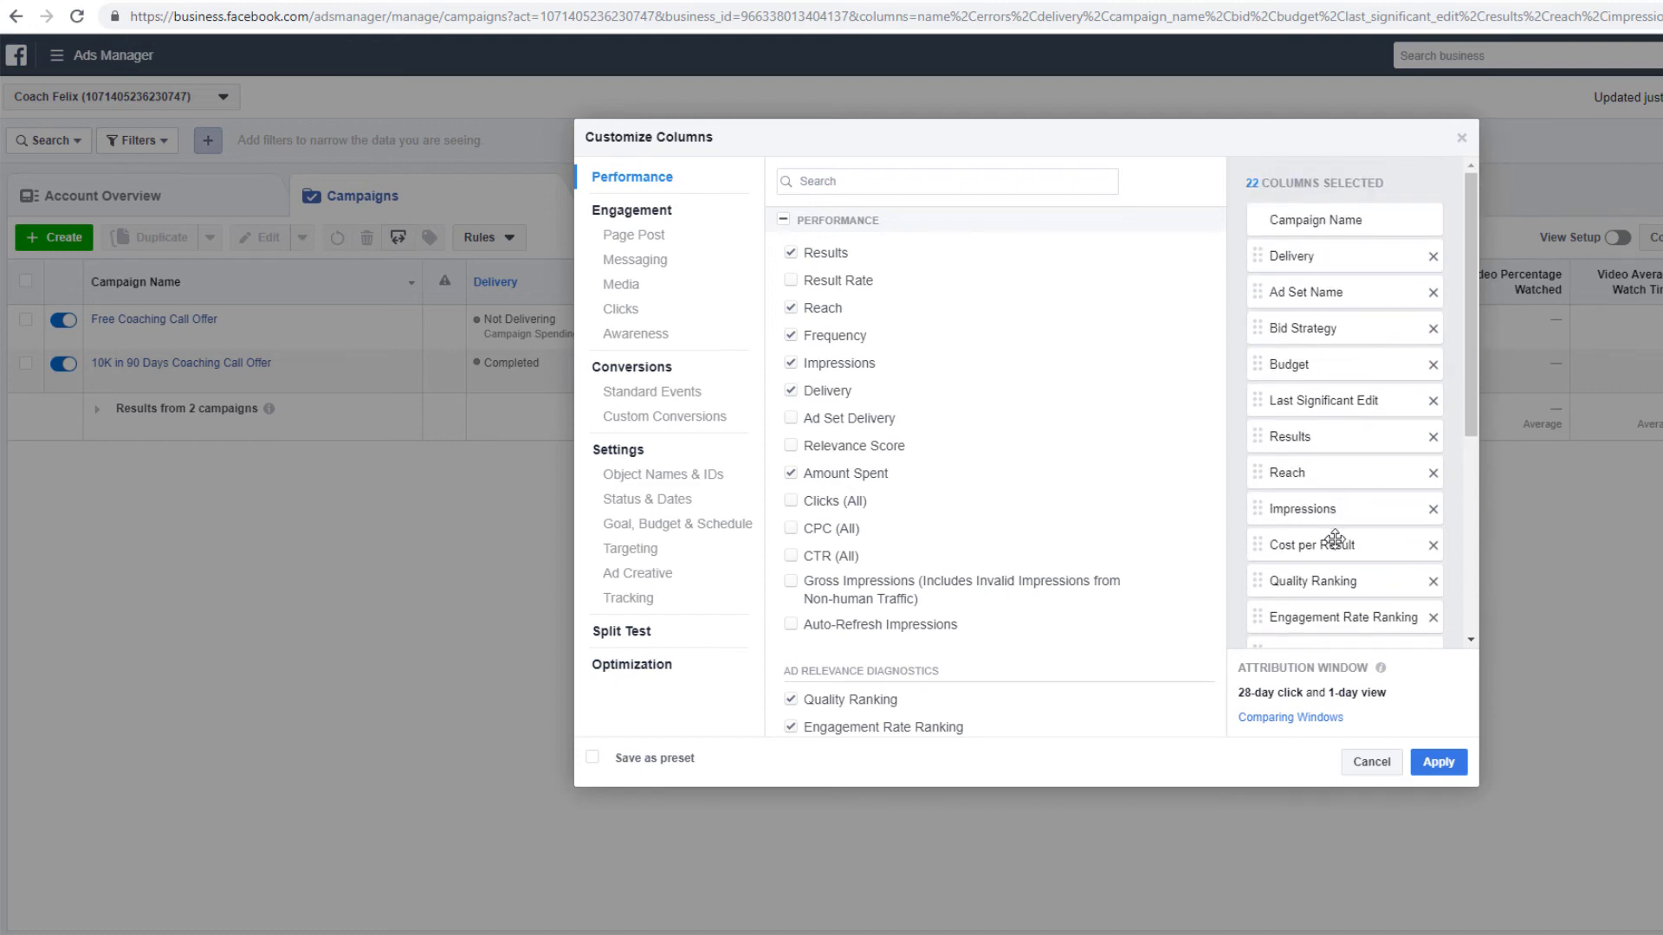
{"action": "left_click_drag", "start_coordinate": [1335, 541], "coordinate": [1343, 315]}
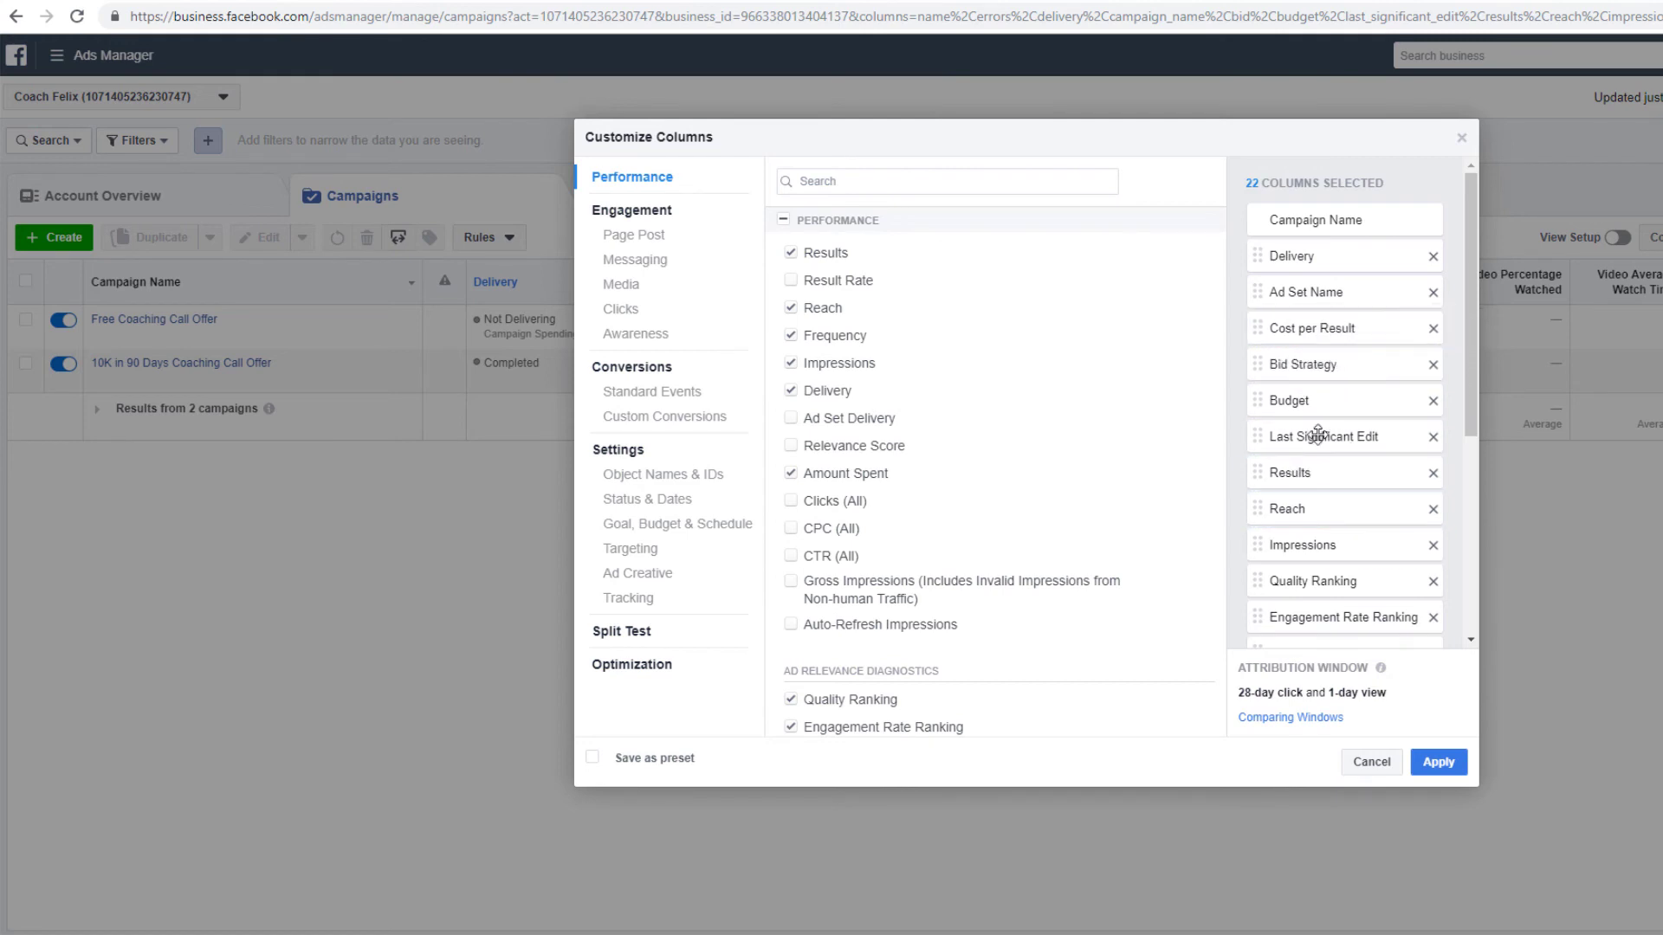
{"action": "left_click_drag", "start_coordinate": [1299, 472], "coordinate": [1305, 362]}
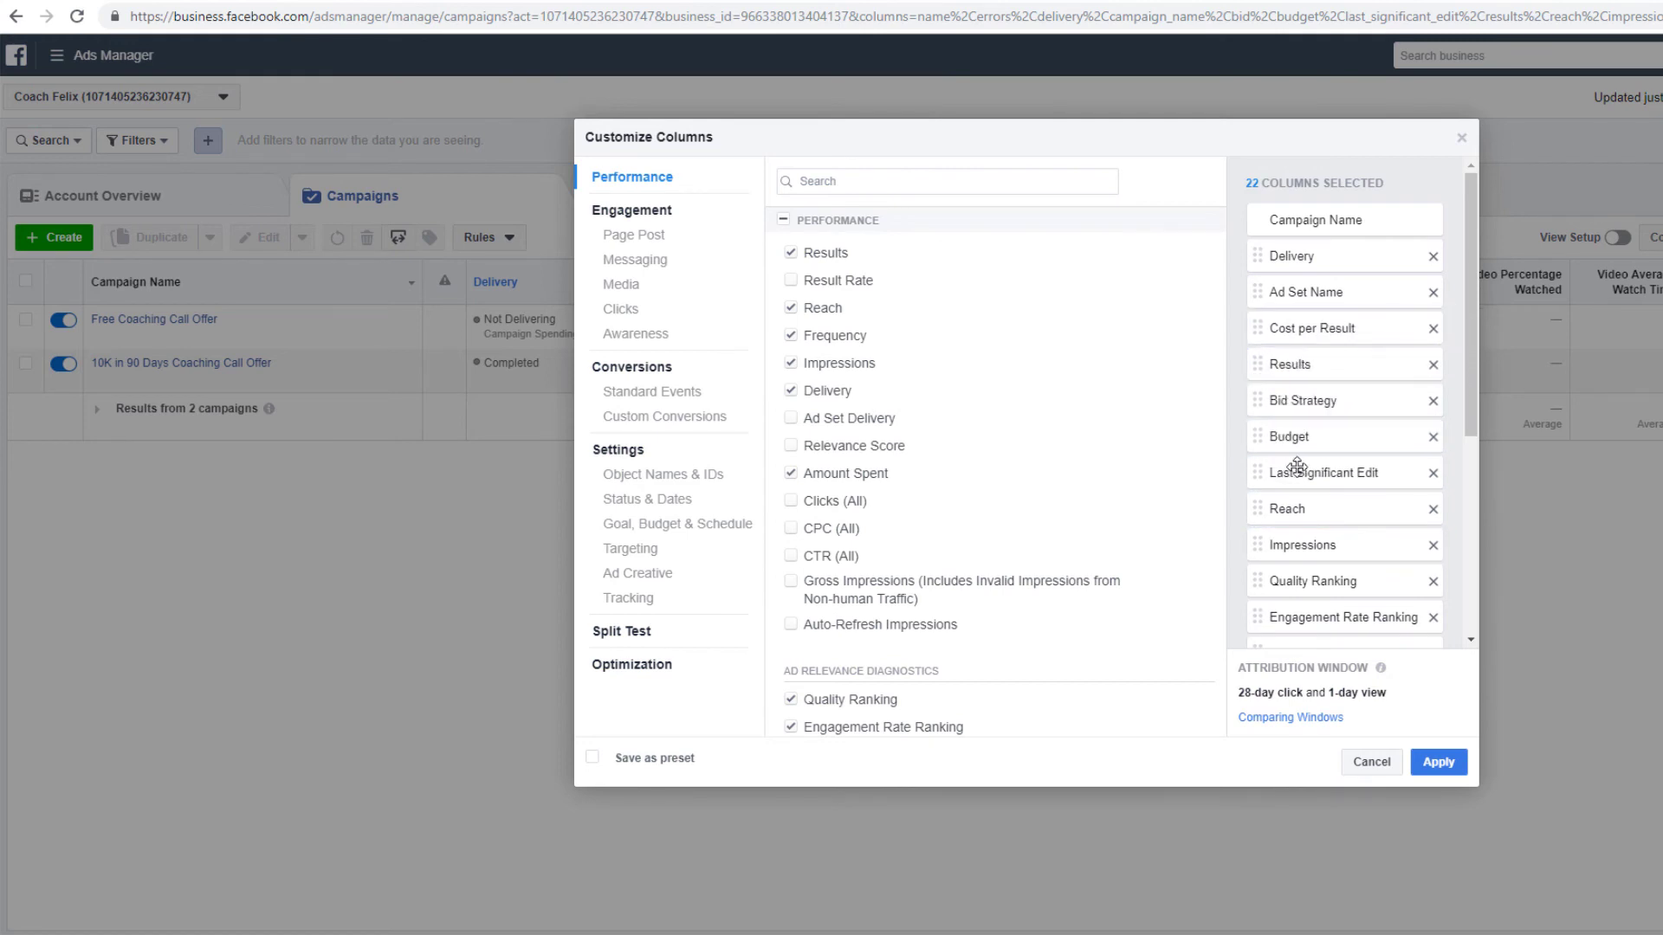
{"action": "scroll", "coordinate": [1301, 479], "scroll_direction": "down", "scroll_amount": 5}
{"action": "left_click_drag", "start_coordinate": [1359, 571], "coordinate": [1366, 412]}
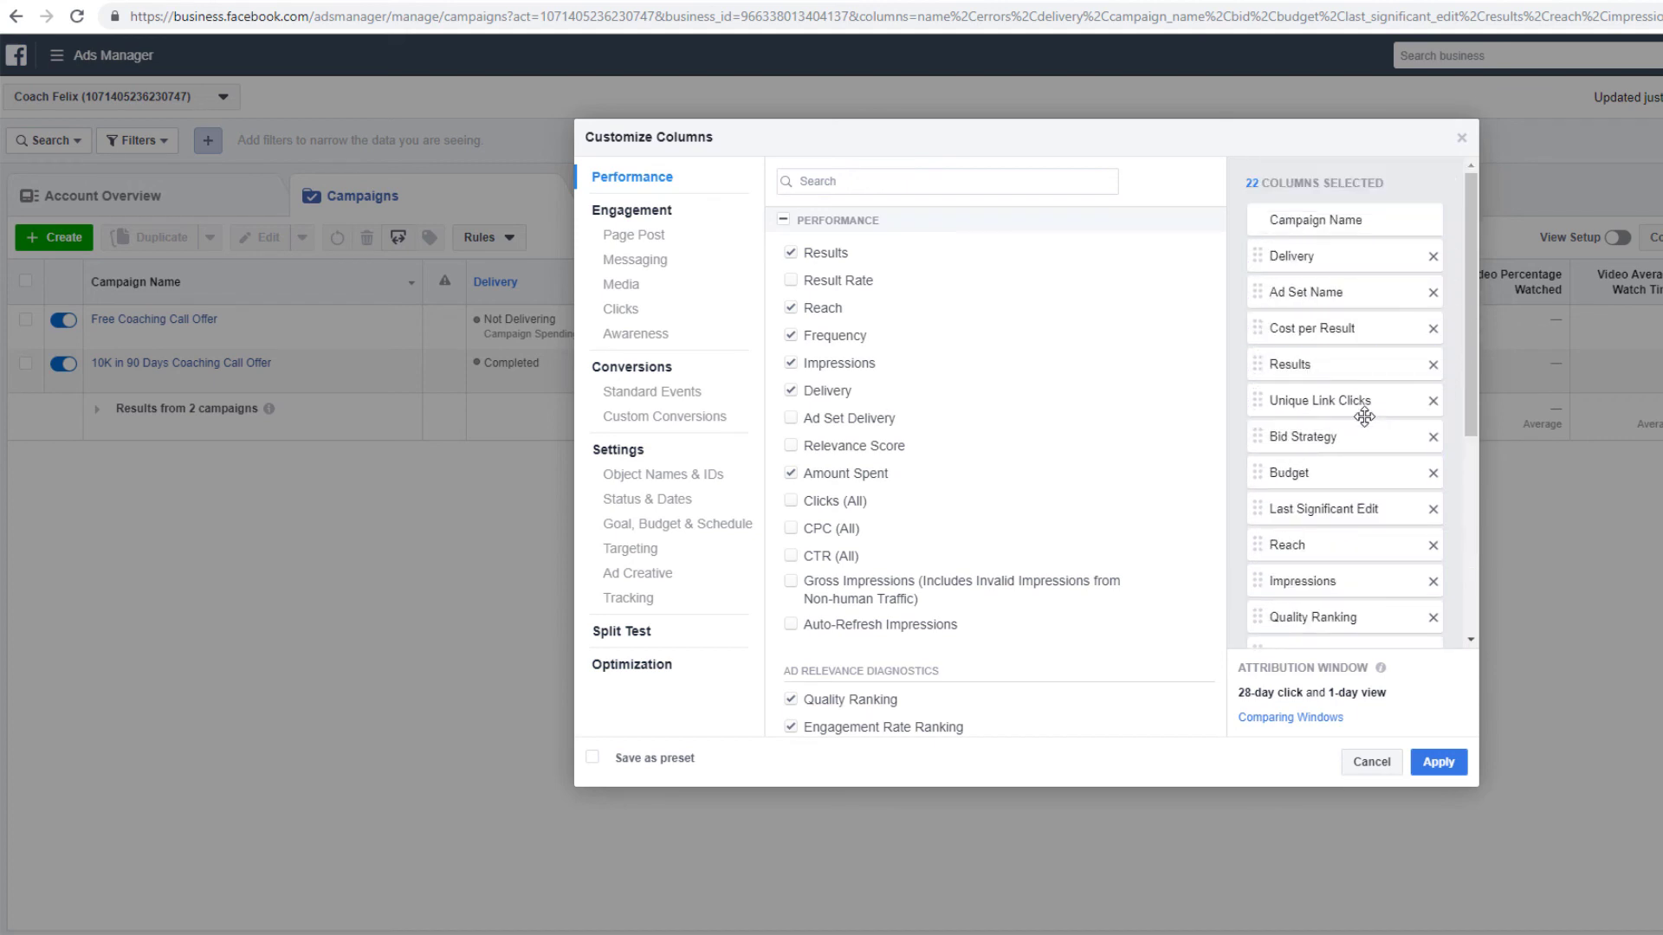
Step: Add the CTR (Link Click-Through Rate) column and place it directly after Unique Link Clicks
{"action": "left_click", "coordinate": [851, 181]}
{"action": "type", "text": "ct6"}
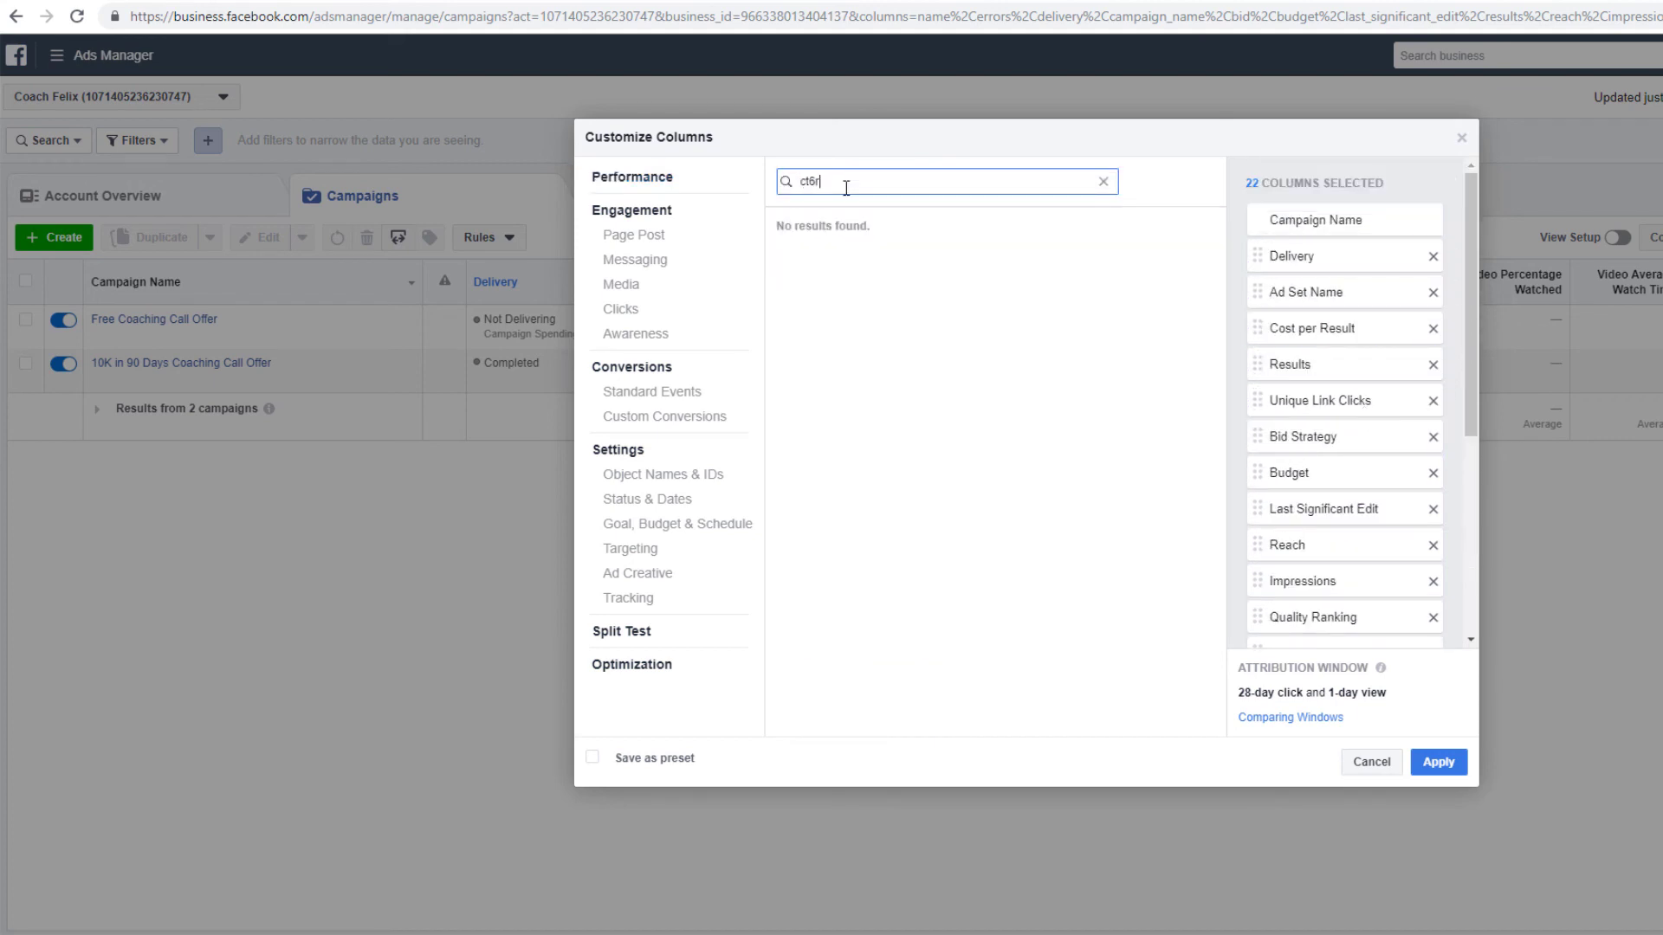
{"action": "key", "text": "BackSpace"}
{"action": "type", "text": "r"}
{"action": "left_click", "coordinate": [891, 284]}
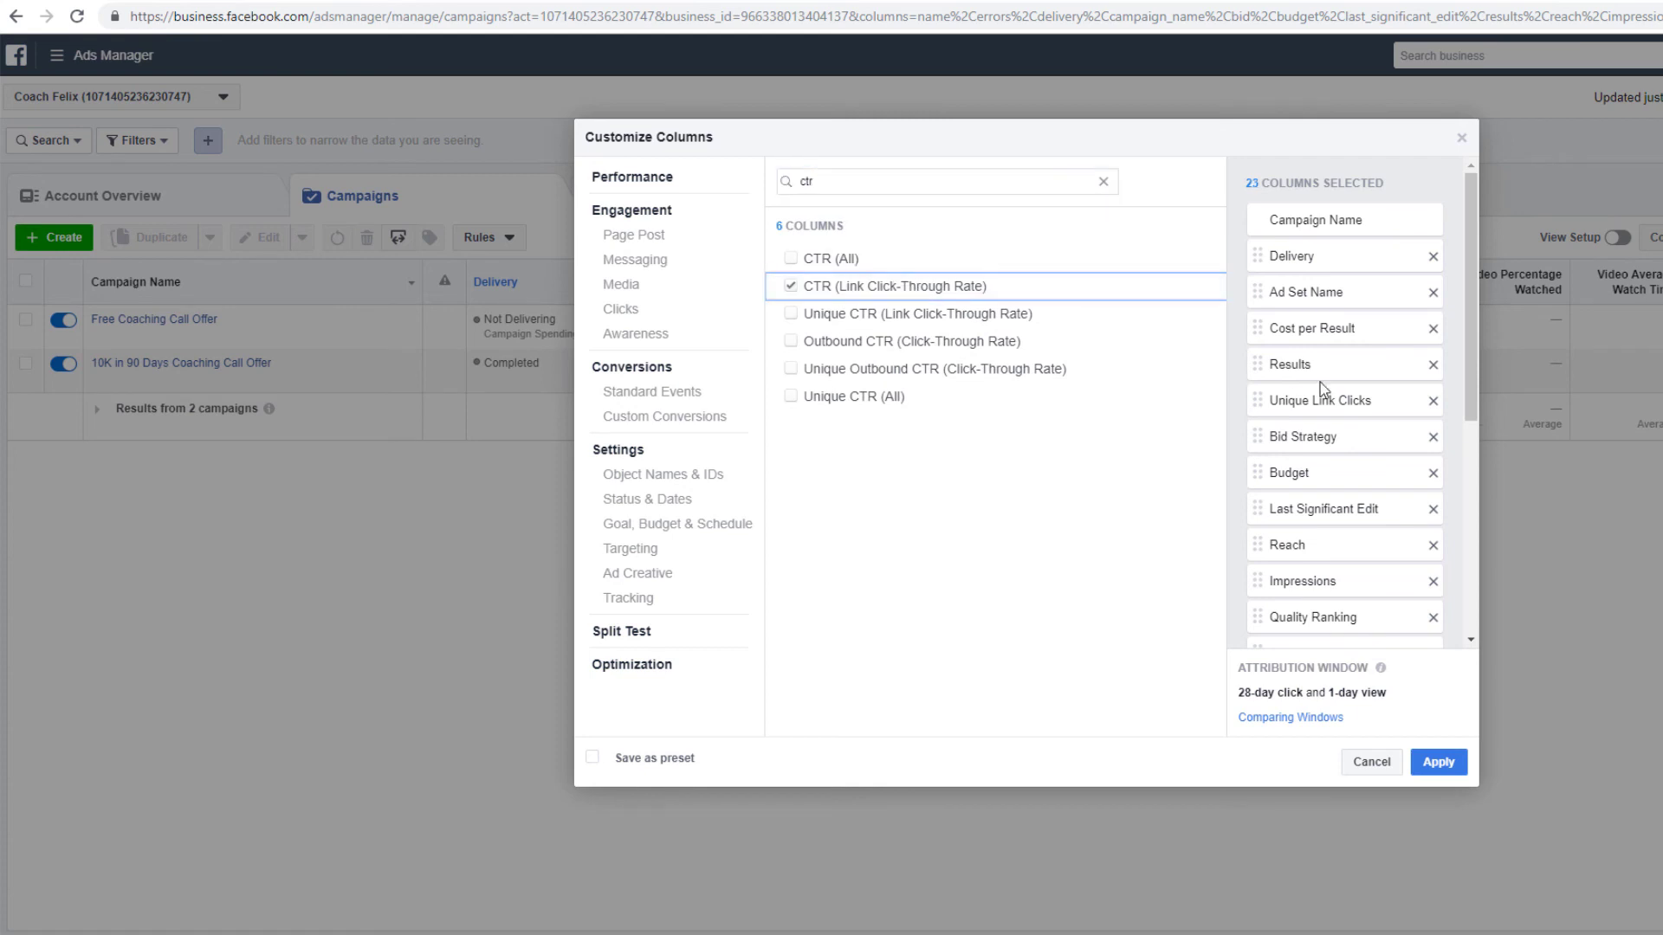
{"action": "scroll", "coordinate": [1342, 477], "scroll_direction": "down", "scroll_amount": 5}
{"action": "left_click_drag", "start_coordinate": [1354, 597], "coordinate": [1341, 425]}
Step: Add the CPC (Cost per Link Click) column and place it directly after the CTR column
{"action": "double_click", "coordinate": [838, 181]}
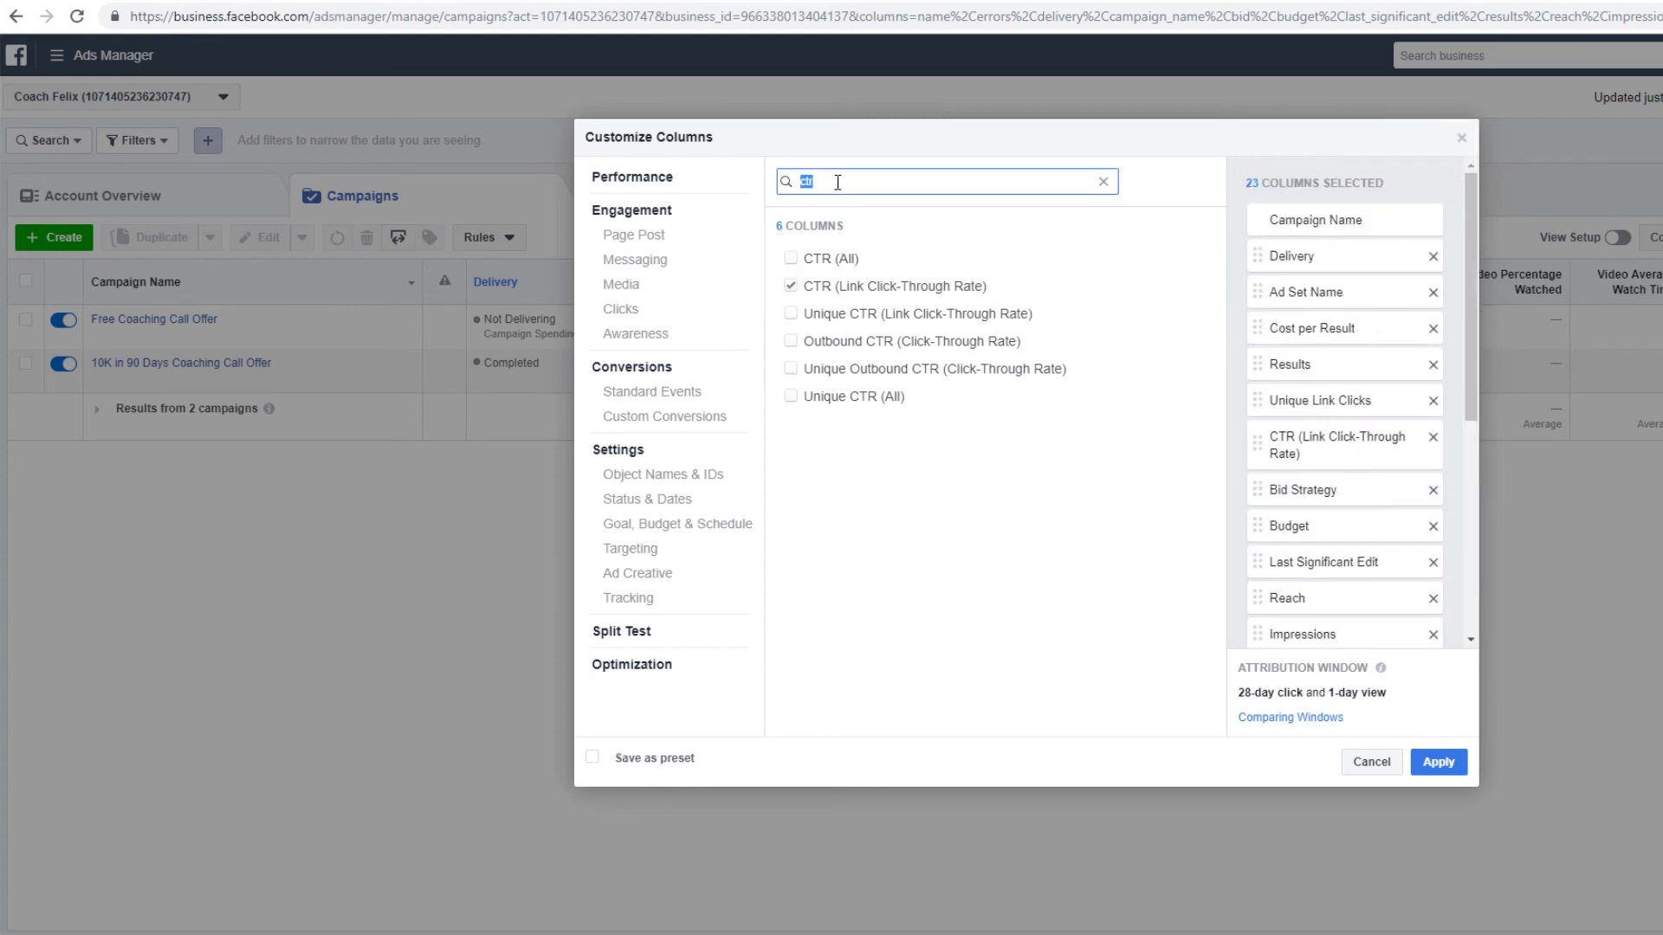
{"action": "type", "text": "cxp"}
{"action": "key", "text": "BackSpace"}
{"action": "key", "text": "BackSpace"}
{"action": "key", "text": "BackSpace"}
{"action": "key", "text": "BackSpace"}
{"action": "type", "text": "cpc"}
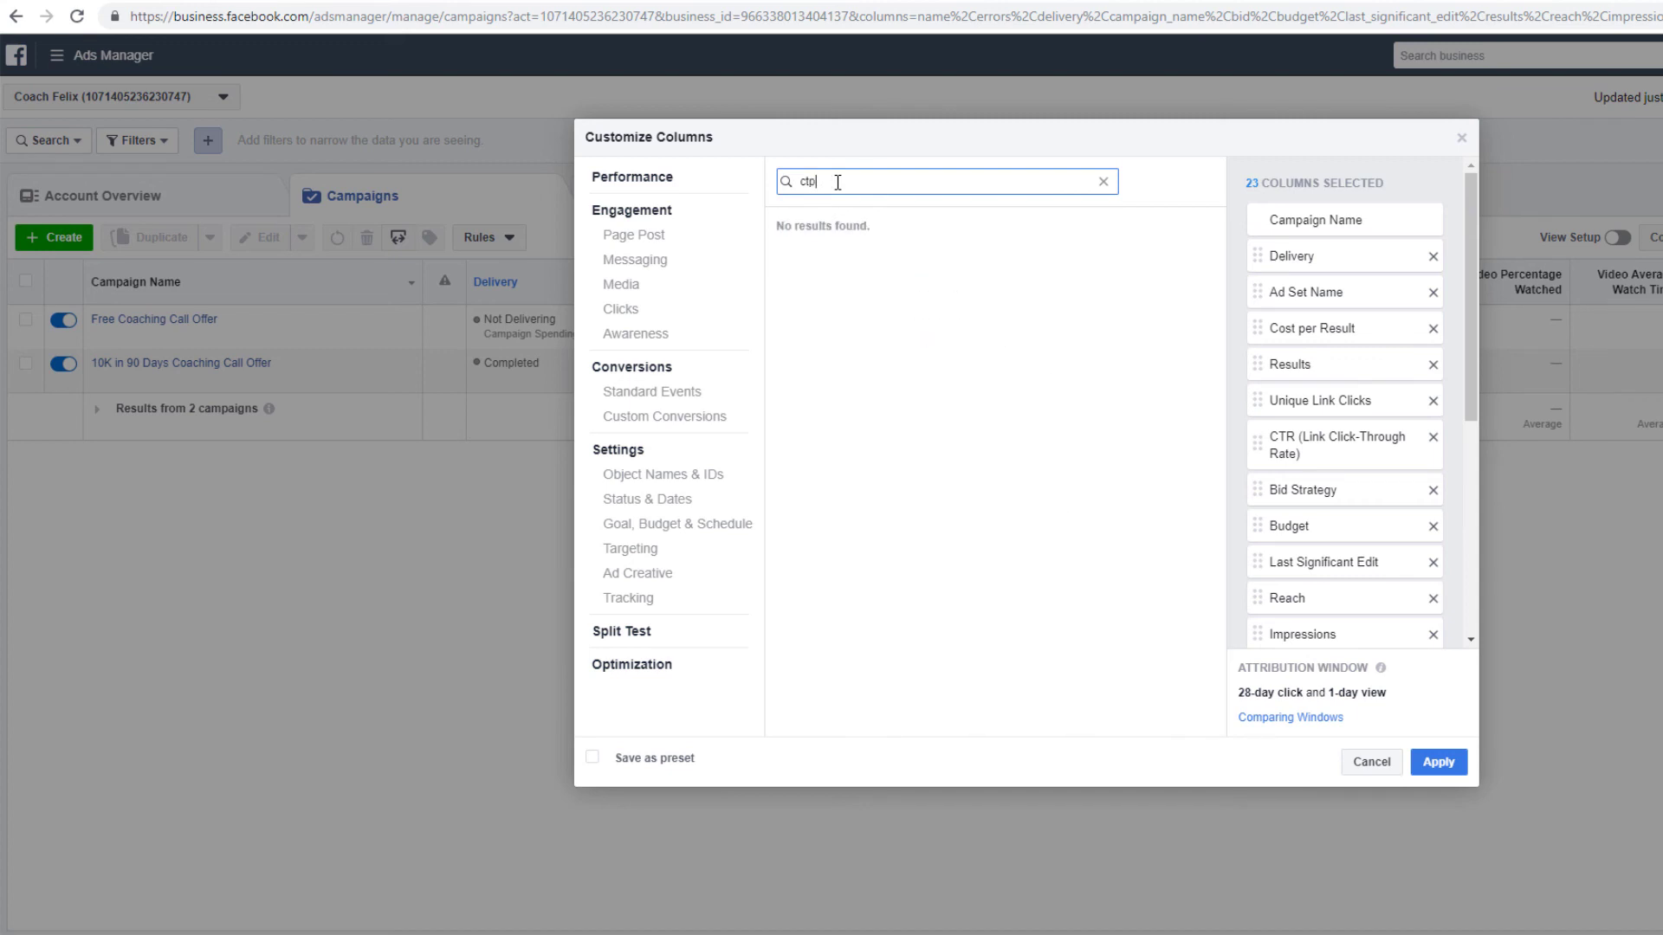
{"action": "left_click", "coordinate": [911, 286]}
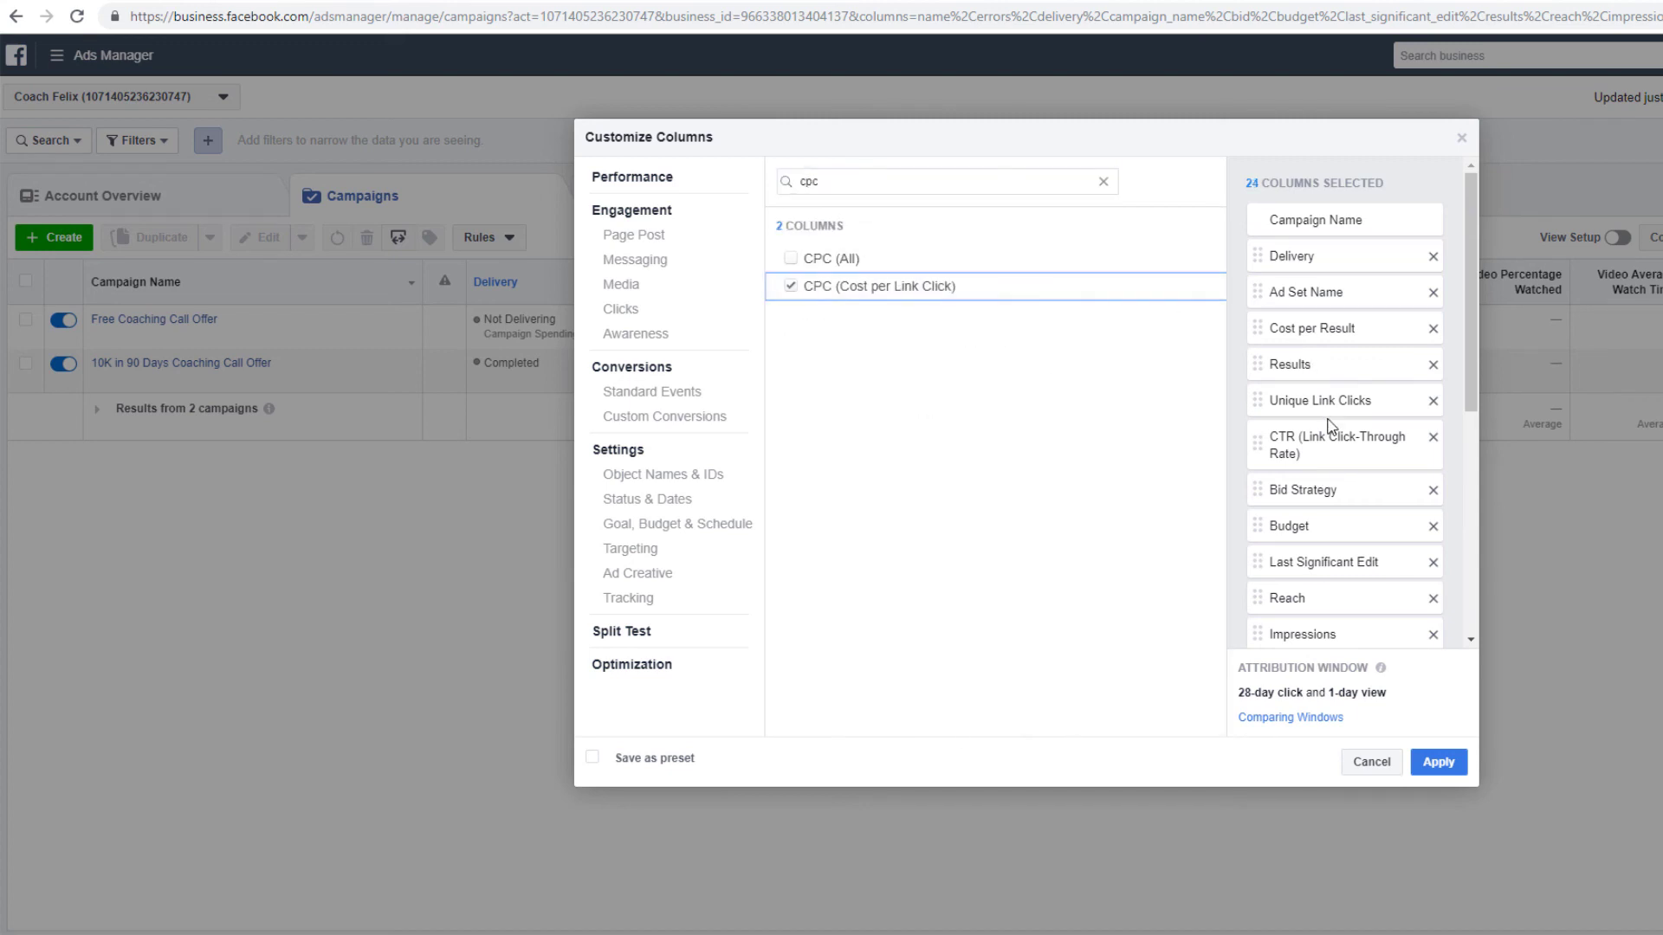
{"action": "scroll", "coordinate": [1334, 519], "scroll_direction": "down", "scroll_amount": 5}
{"action": "left_click_drag", "start_coordinate": [1351, 620], "coordinate": [1355, 490]}
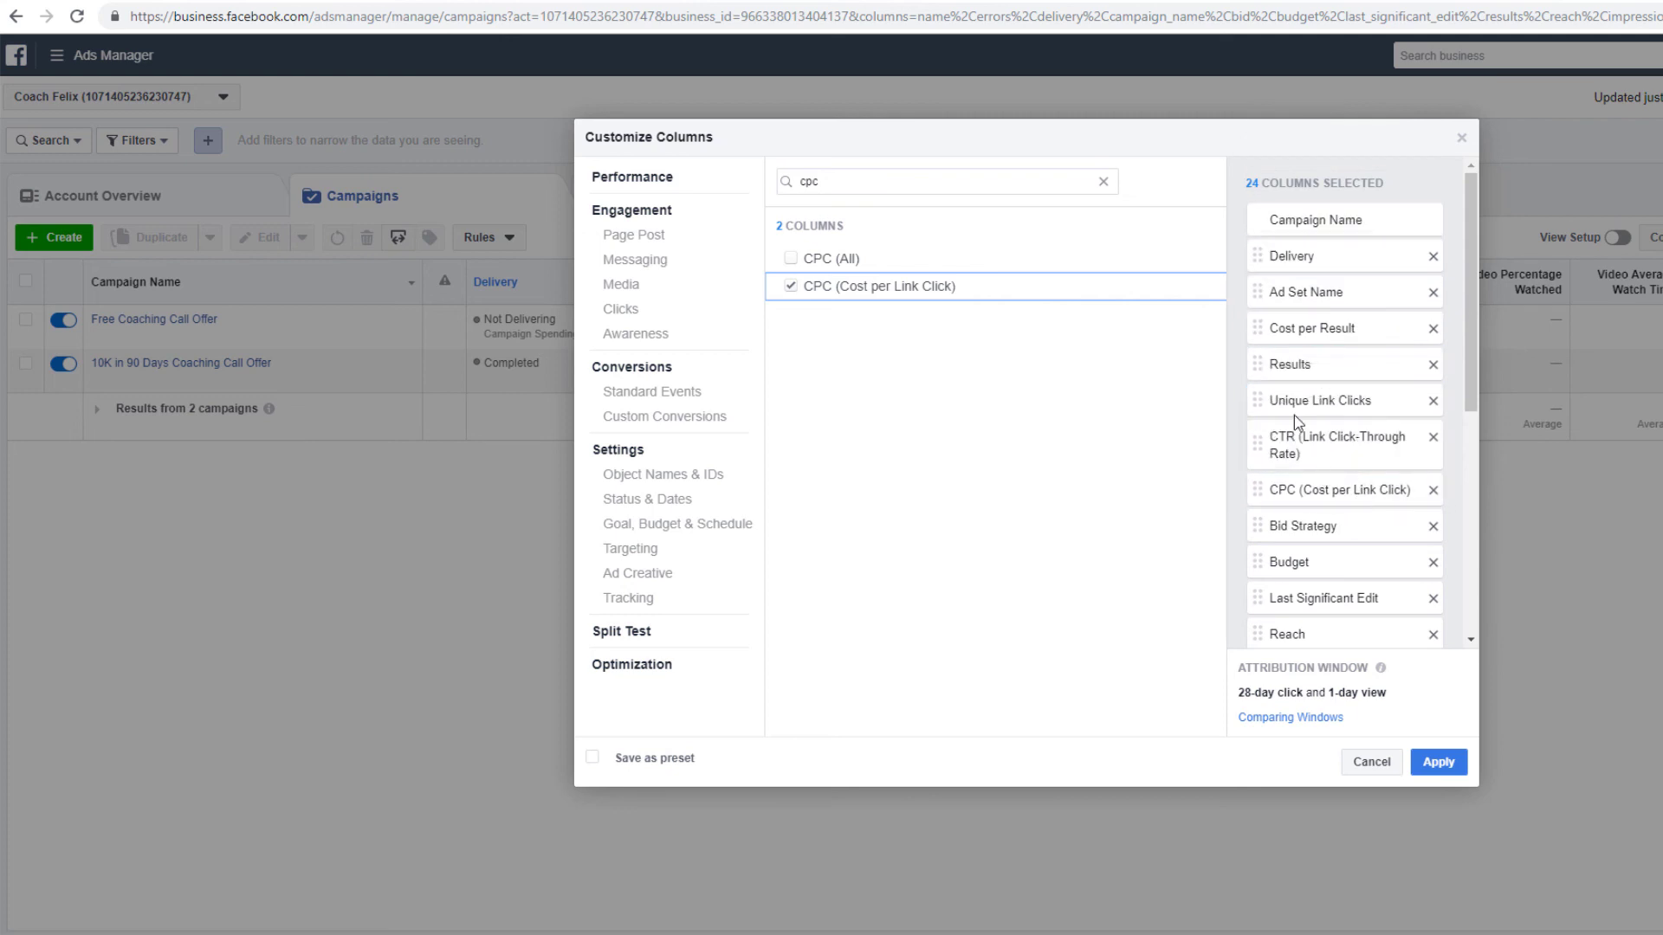
Step: Add the Attended conversion's total as a column and place it directly after CPC (Cost per Link Click)
{"action": "double_click", "coordinate": [862, 182]}
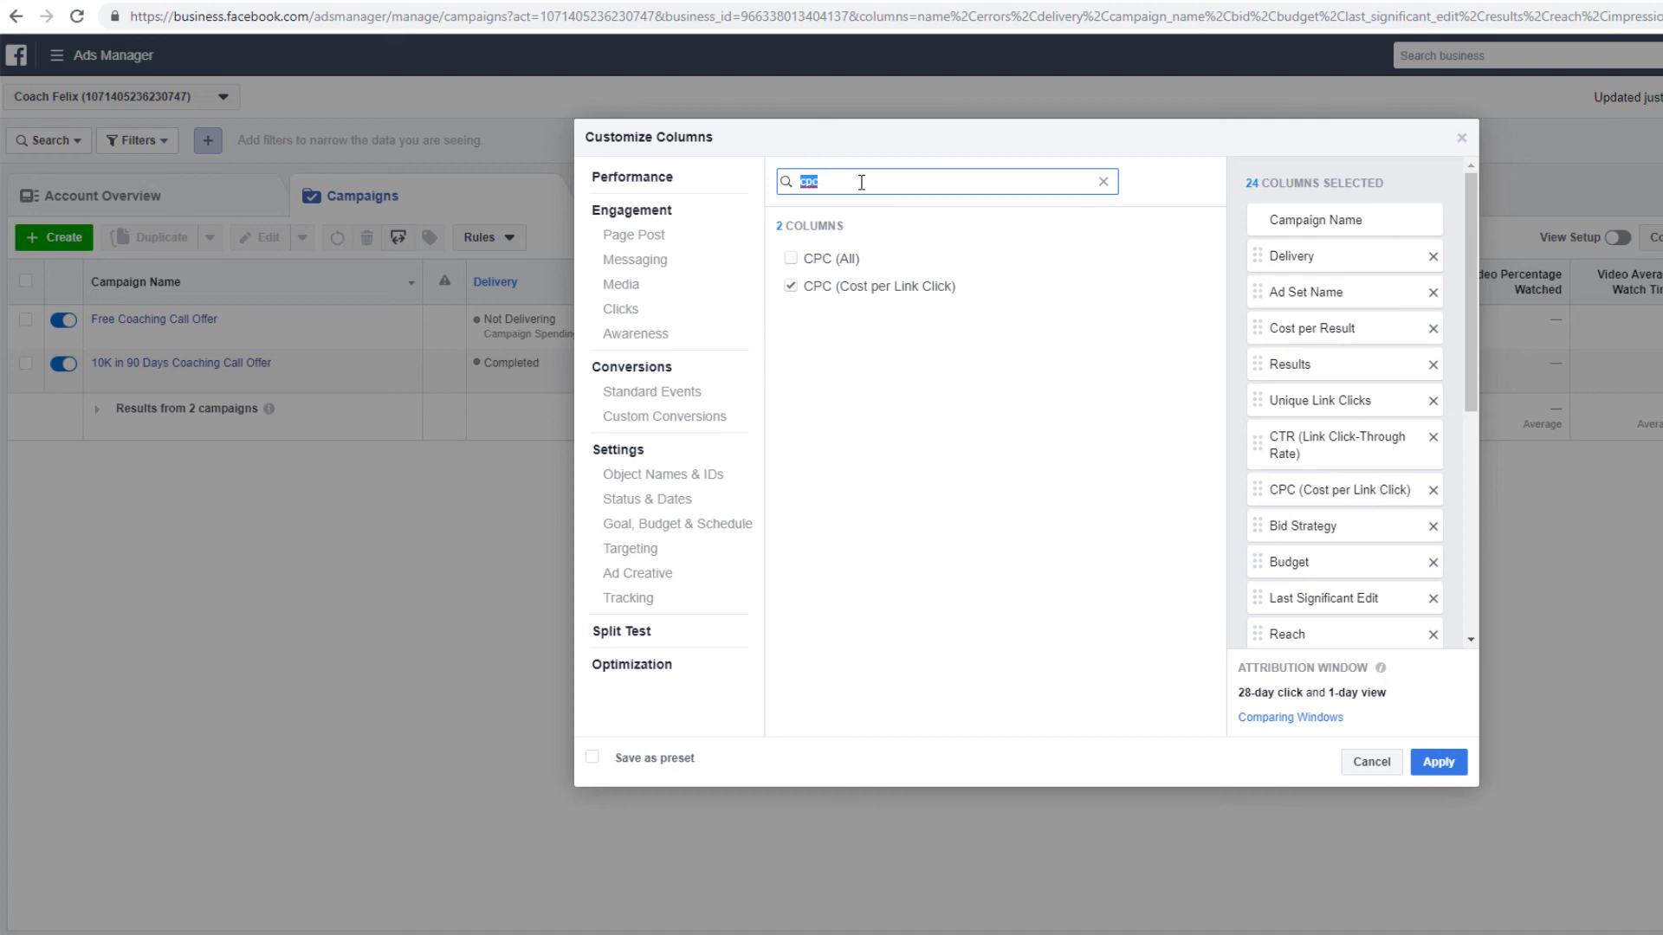
{"action": "type", "text": "att"}
{"action": "left_click", "coordinate": [992, 337]}
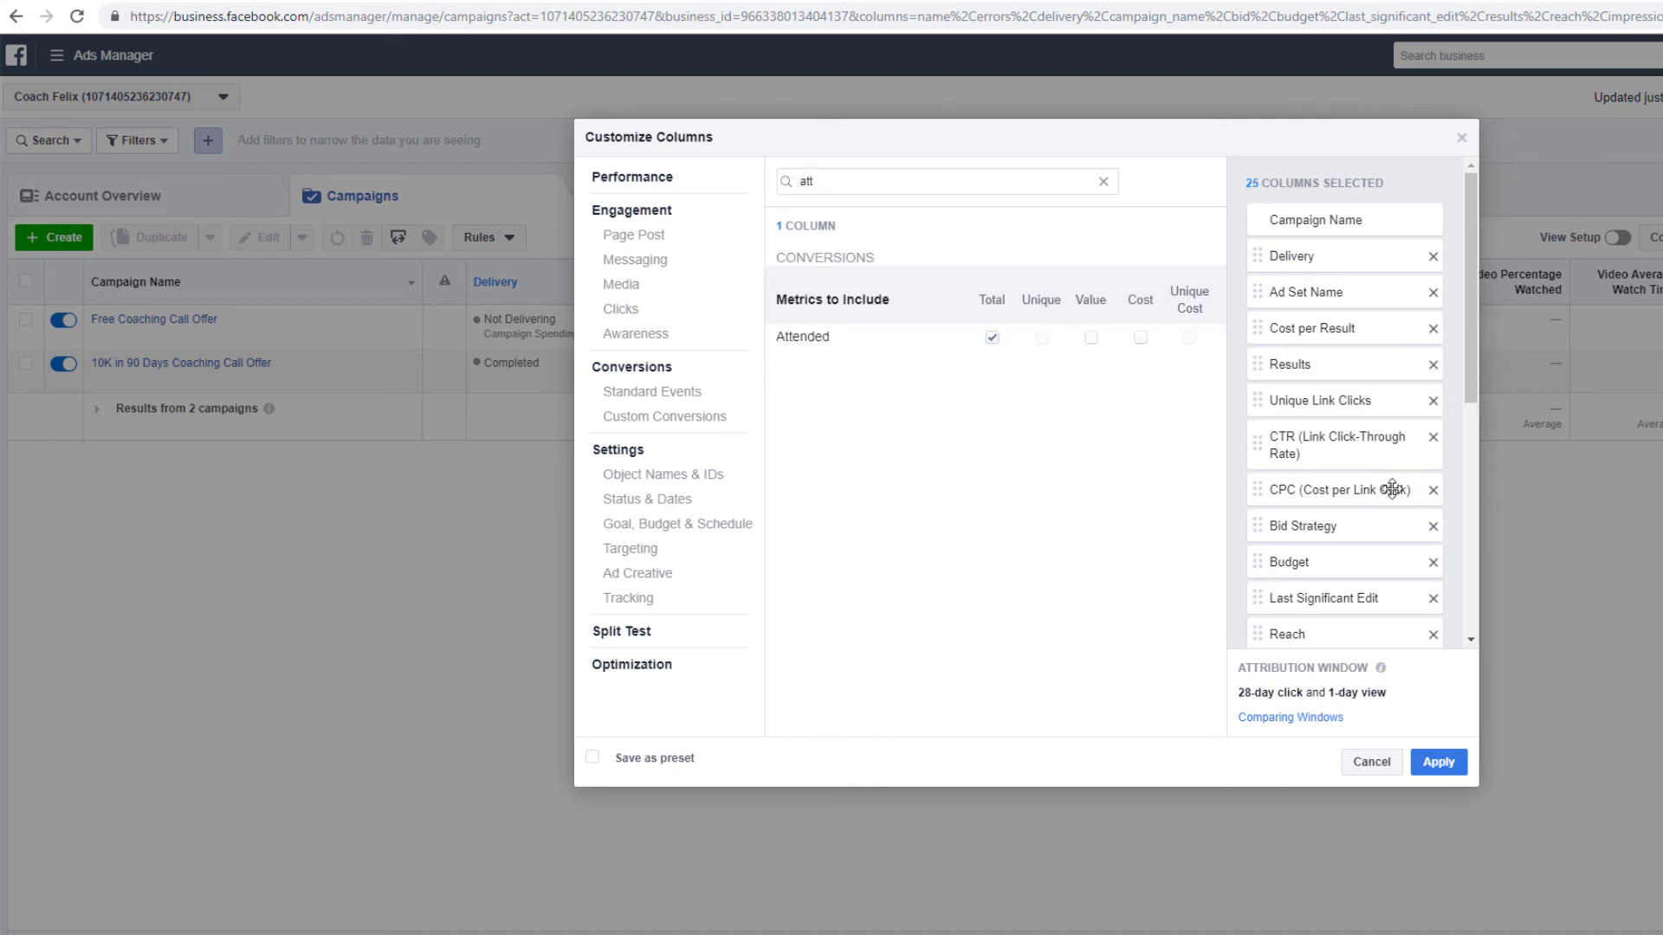
{"action": "scroll", "coordinate": [1385, 485], "scroll_direction": "down", "scroll_amount": 10}
{"action": "left_click_drag", "start_coordinate": [1363, 618], "coordinate": [1375, 534]}
Step: Add the Saw Offer conversion's total as a column and place it directly after Attended
{"action": "double_click", "coordinate": [862, 189]}
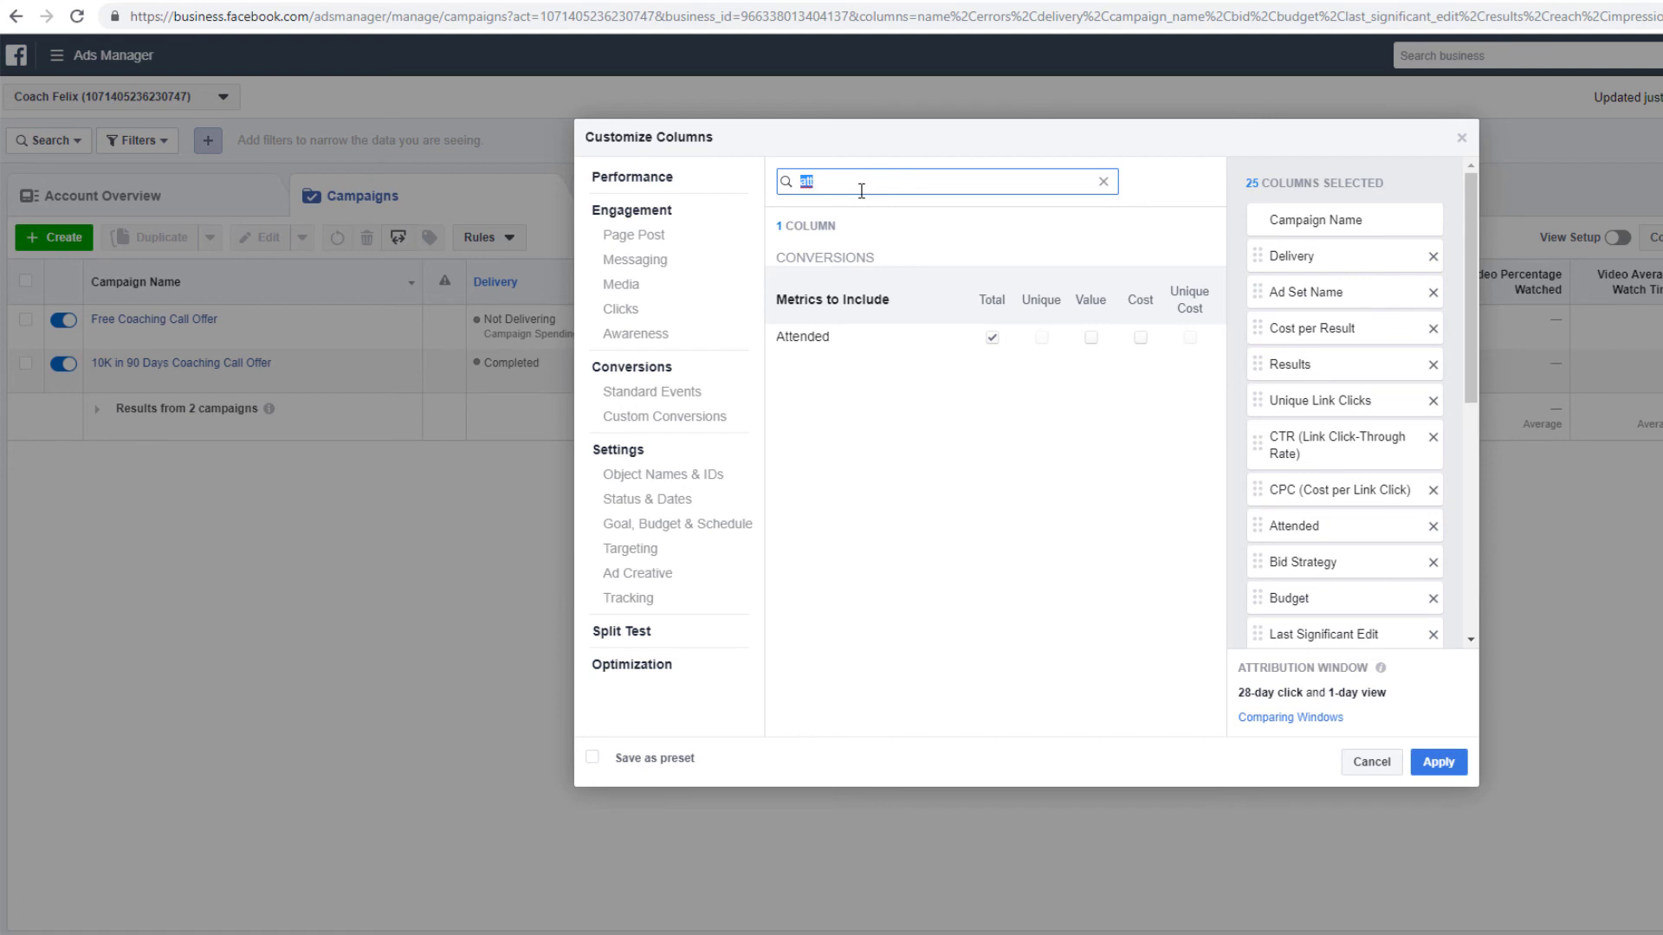
{"action": "type", "text": "saw off"}
{"action": "left_click", "coordinate": [992, 338]}
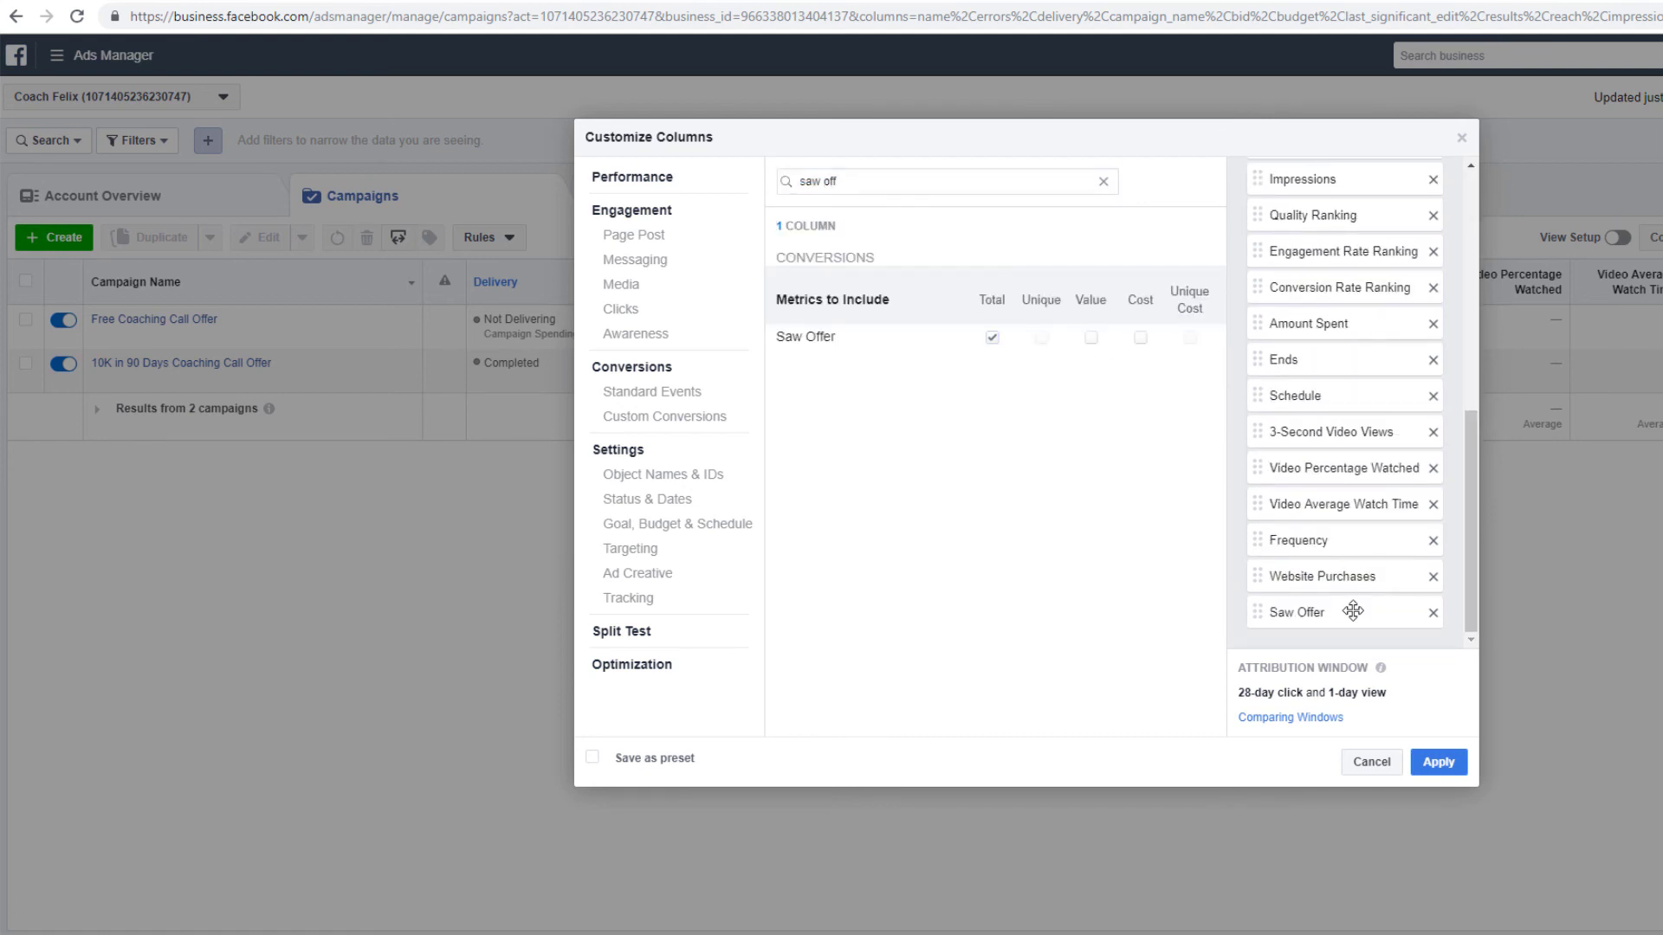
{"action": "left_click_drag", "start_coordinate": [1352, 612], "coordinate": [1343, 564]}
Step: Add the Adds to Cart total without its mobile app, website and on-Facebook breakdowns, and place it after Saw Offer
{"action": "double_click", "coordinate": [882, 187]}
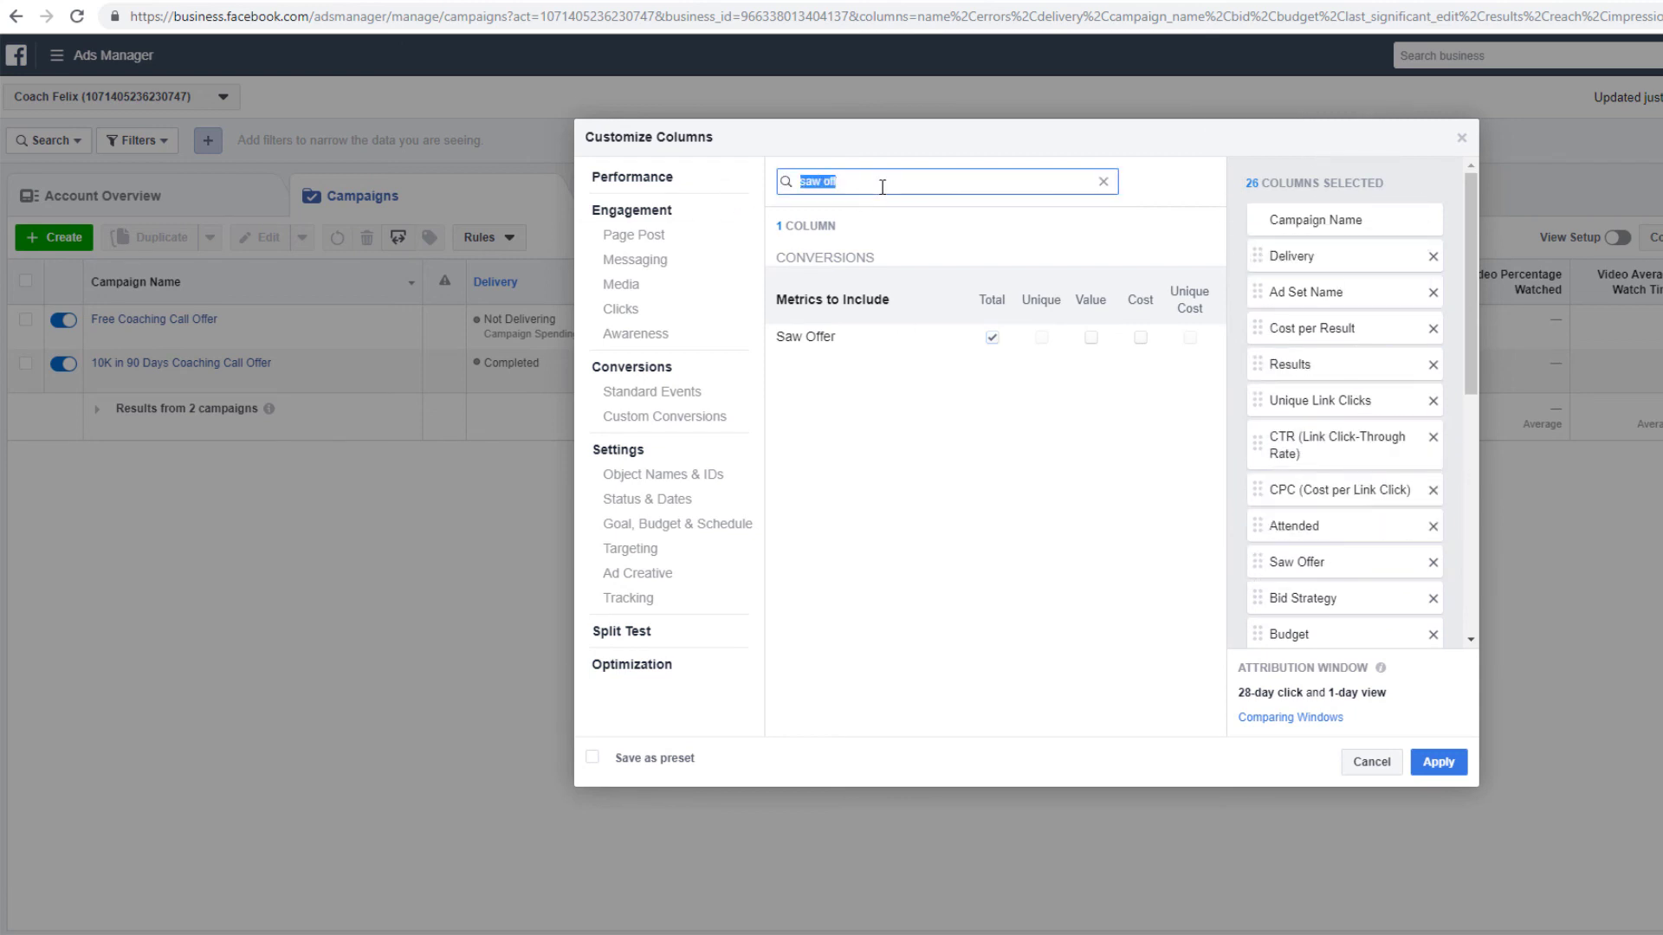
{"action": "type", "text": "add to"}
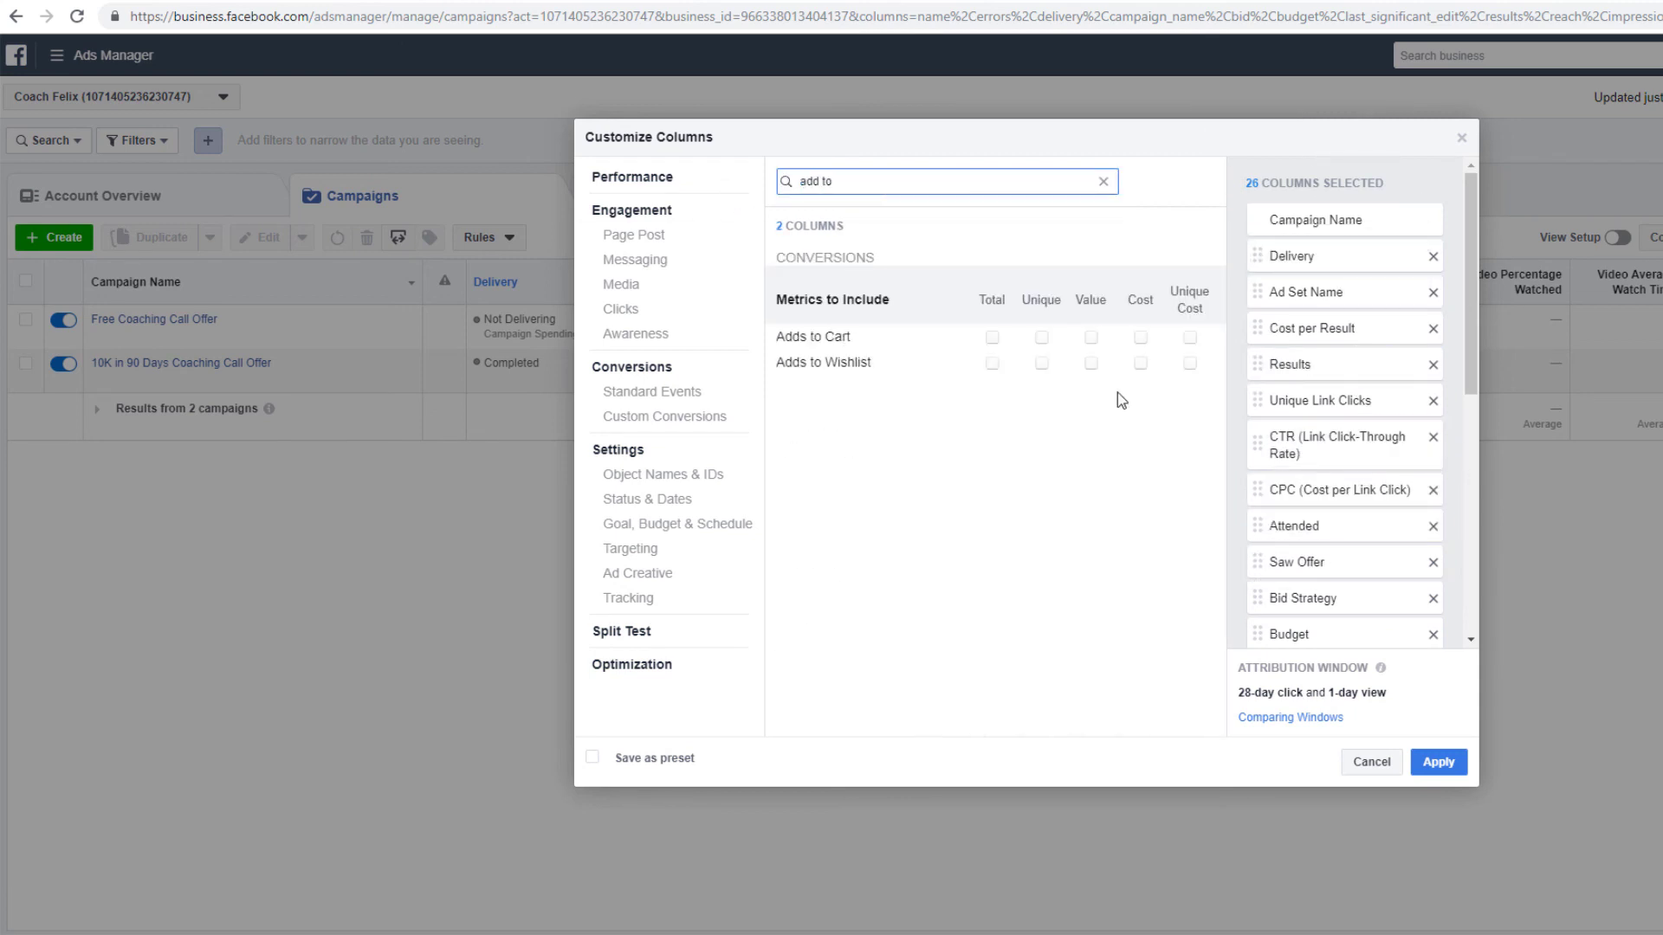
{"action": "left_click", "coordinate": [992, 338]}
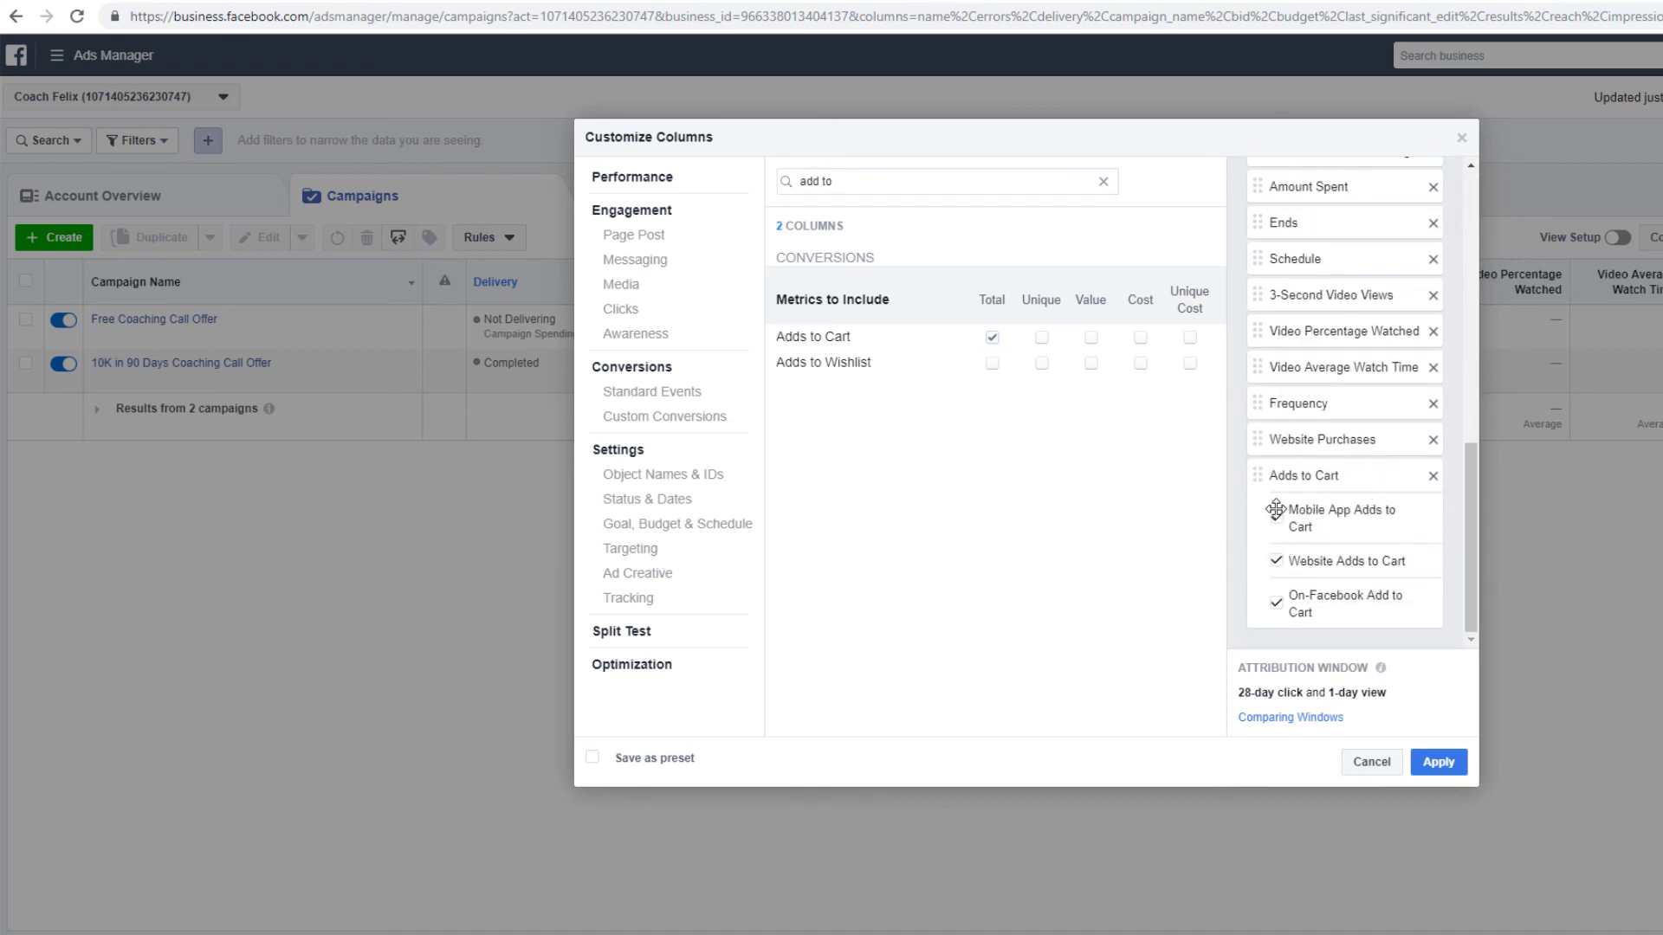
{"action": "left_click", "coordinate": [1276, 517]}
{"action": "left_click", "coordinate": [1276, 560]}
{"action": "left_click_drag", "start_coordinate": [1311, 475], "coordinate": [1329, 394]}
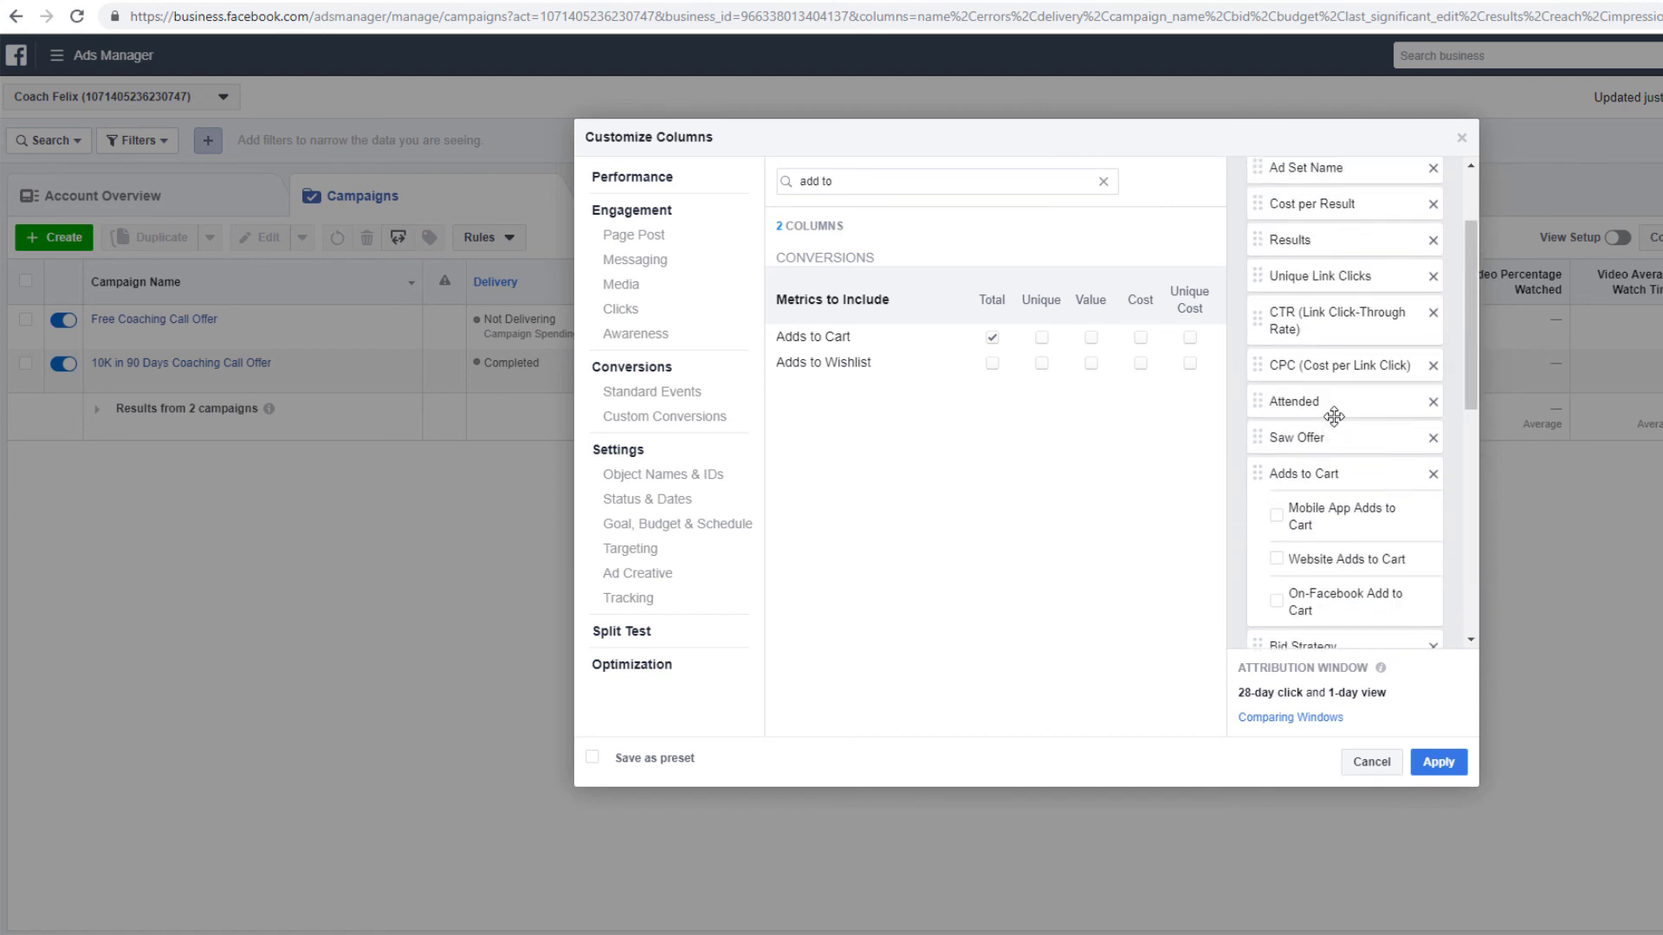
Step: Move the Website Purchases column directly below Adds to Cart
{"action": "scroll", "coordinate": [1333, 417], "scroll_direction": "down", "scroll_amount": 5}
{"action": "left_click_drag", "start_coordinate": [1354, 613], "coordinate": [1349, 277]}
{"action": "scroll", "coordinate": [1378, 338], "scroll_direction": "up", "scroll_amount": 2}
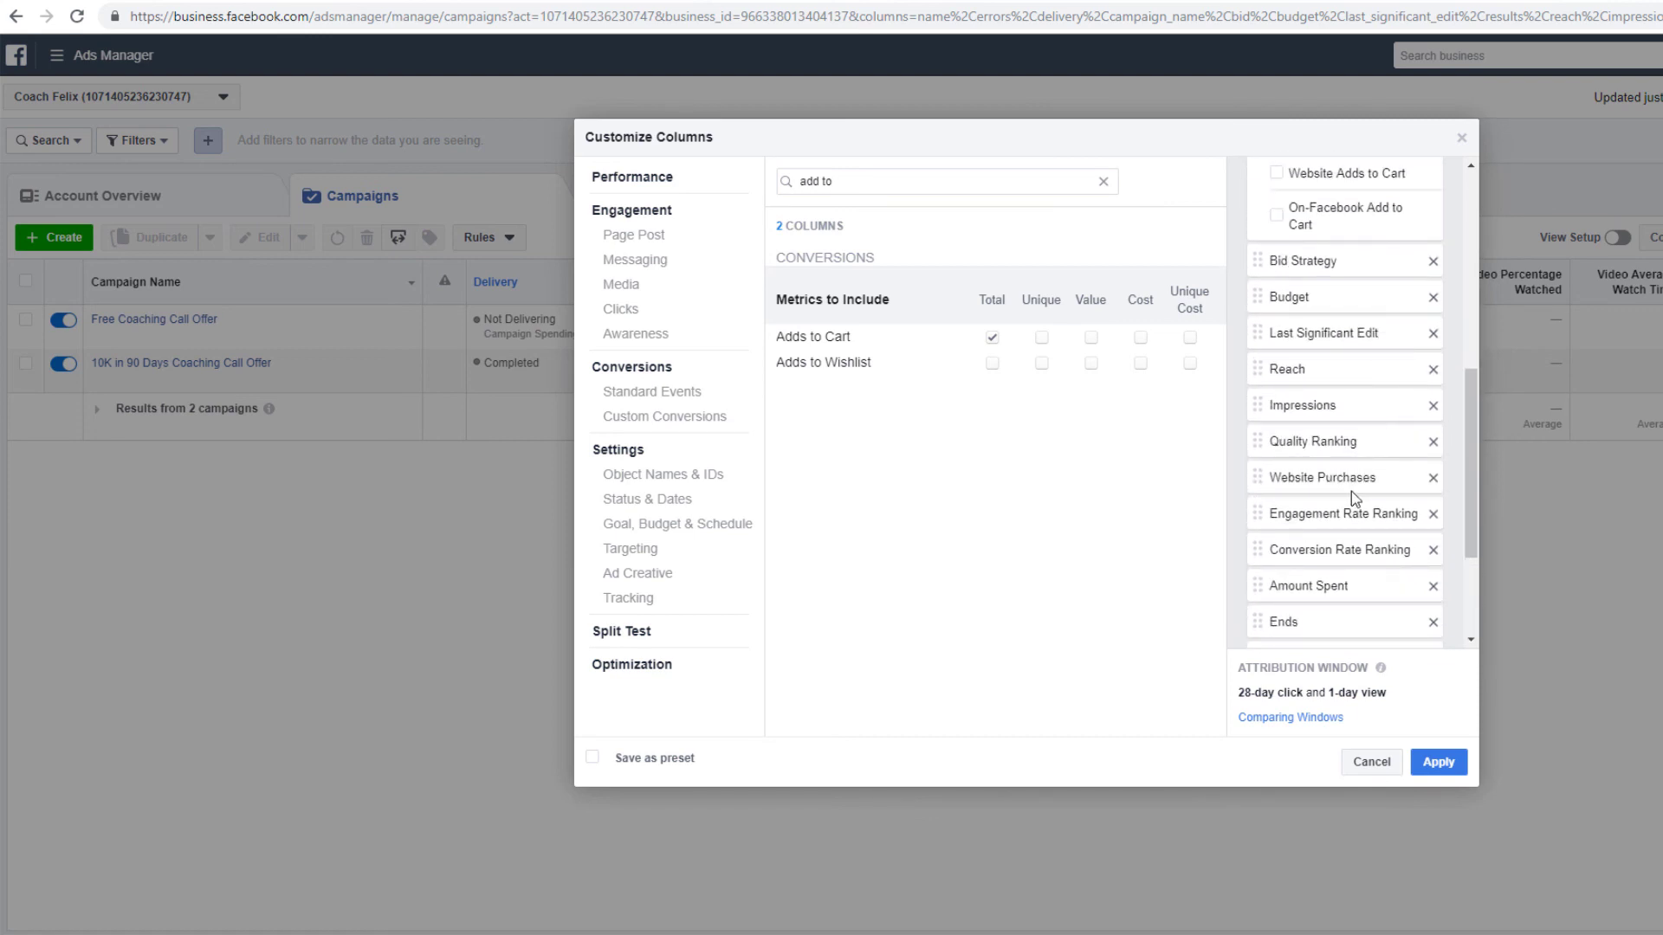
{"action": "left_click_drag", "start_coordinate": [1331, 477], "coordinate": [1334, 247]}
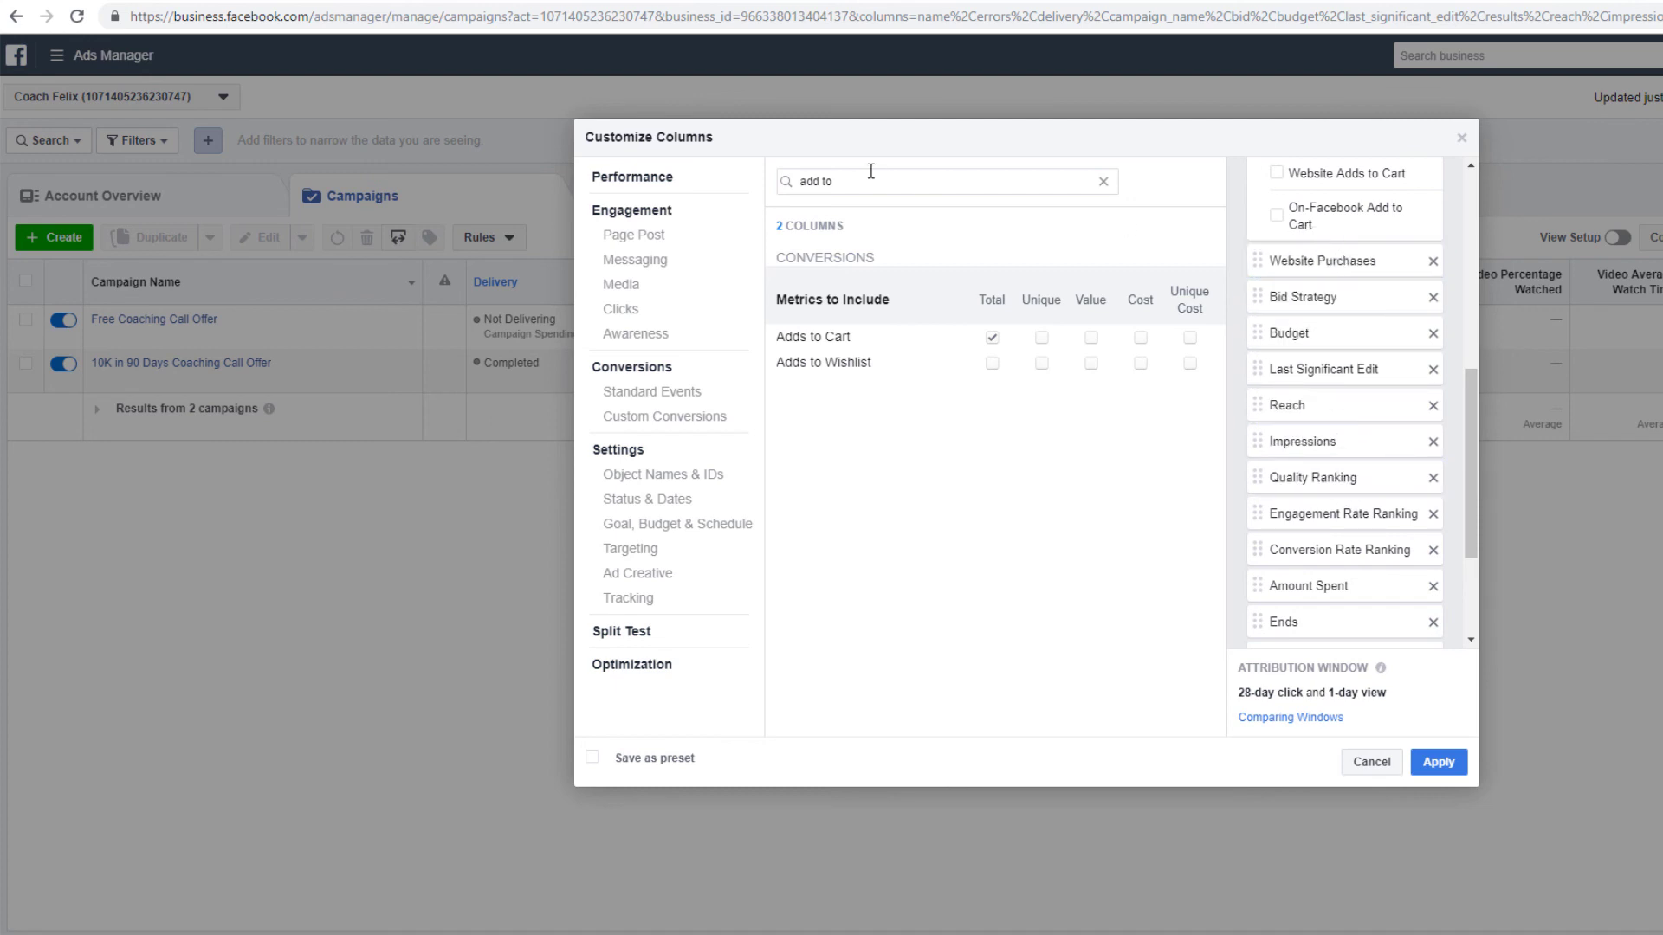
Step: Replace the Website Purchases column with total Purchases and Cost per Purchase, excluding the mobile app, website and on-Facebook purchase breakdowns
{"action": "triple_click", "coordinate": [871, 172]}
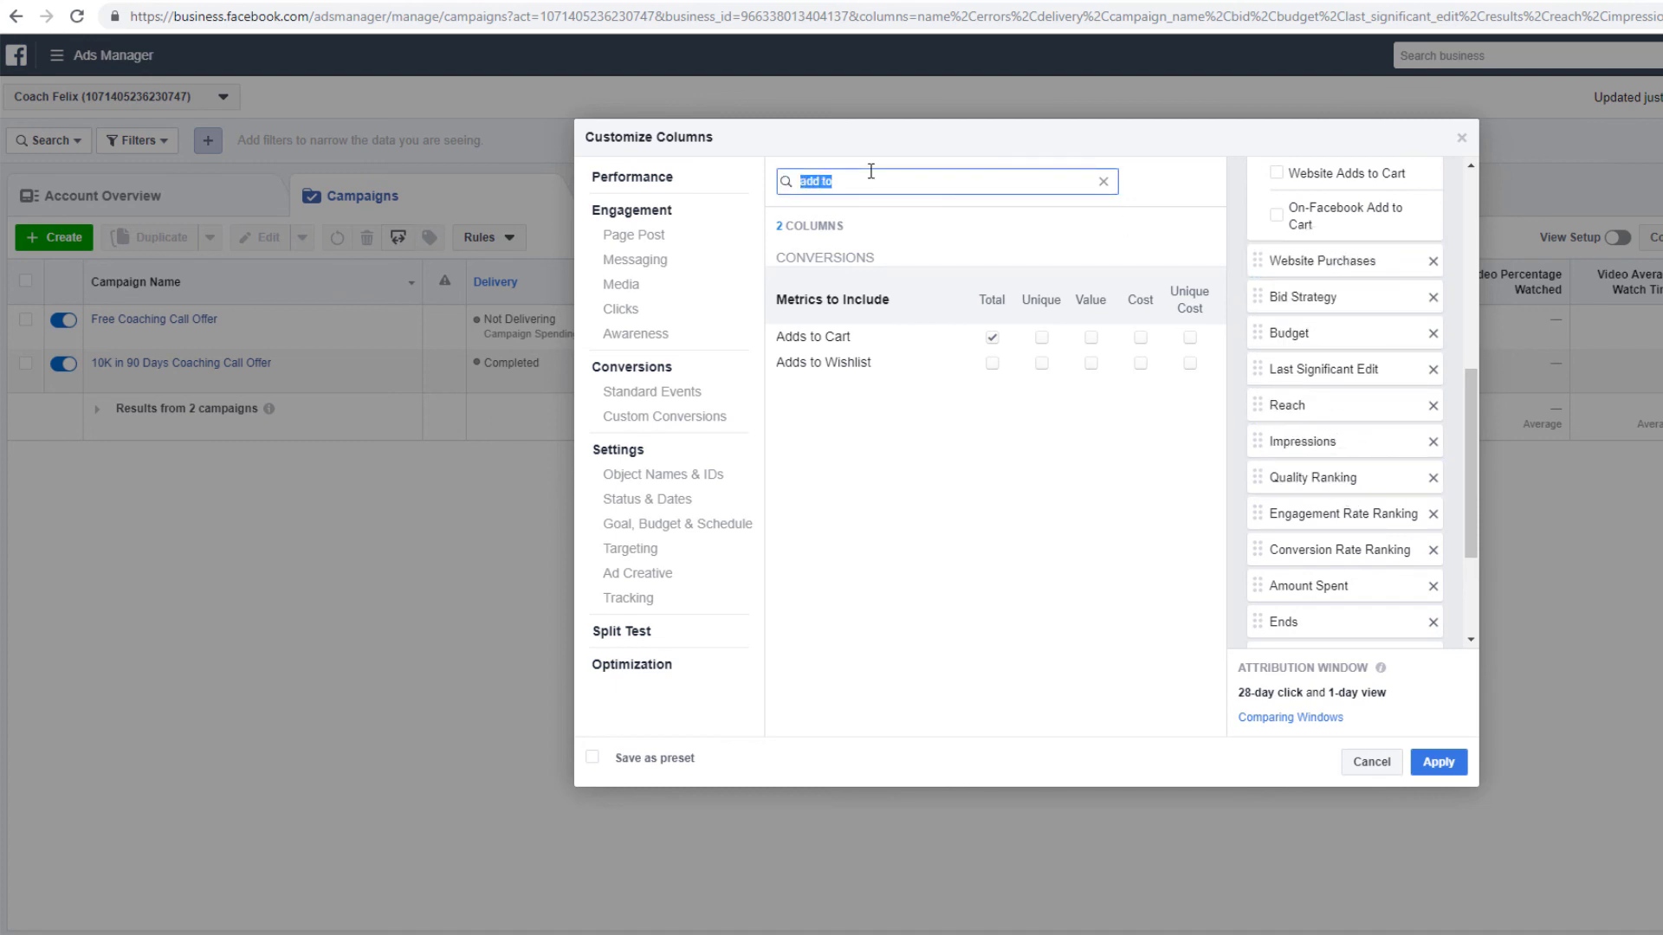
{"action": "type", "text": "purchal"}
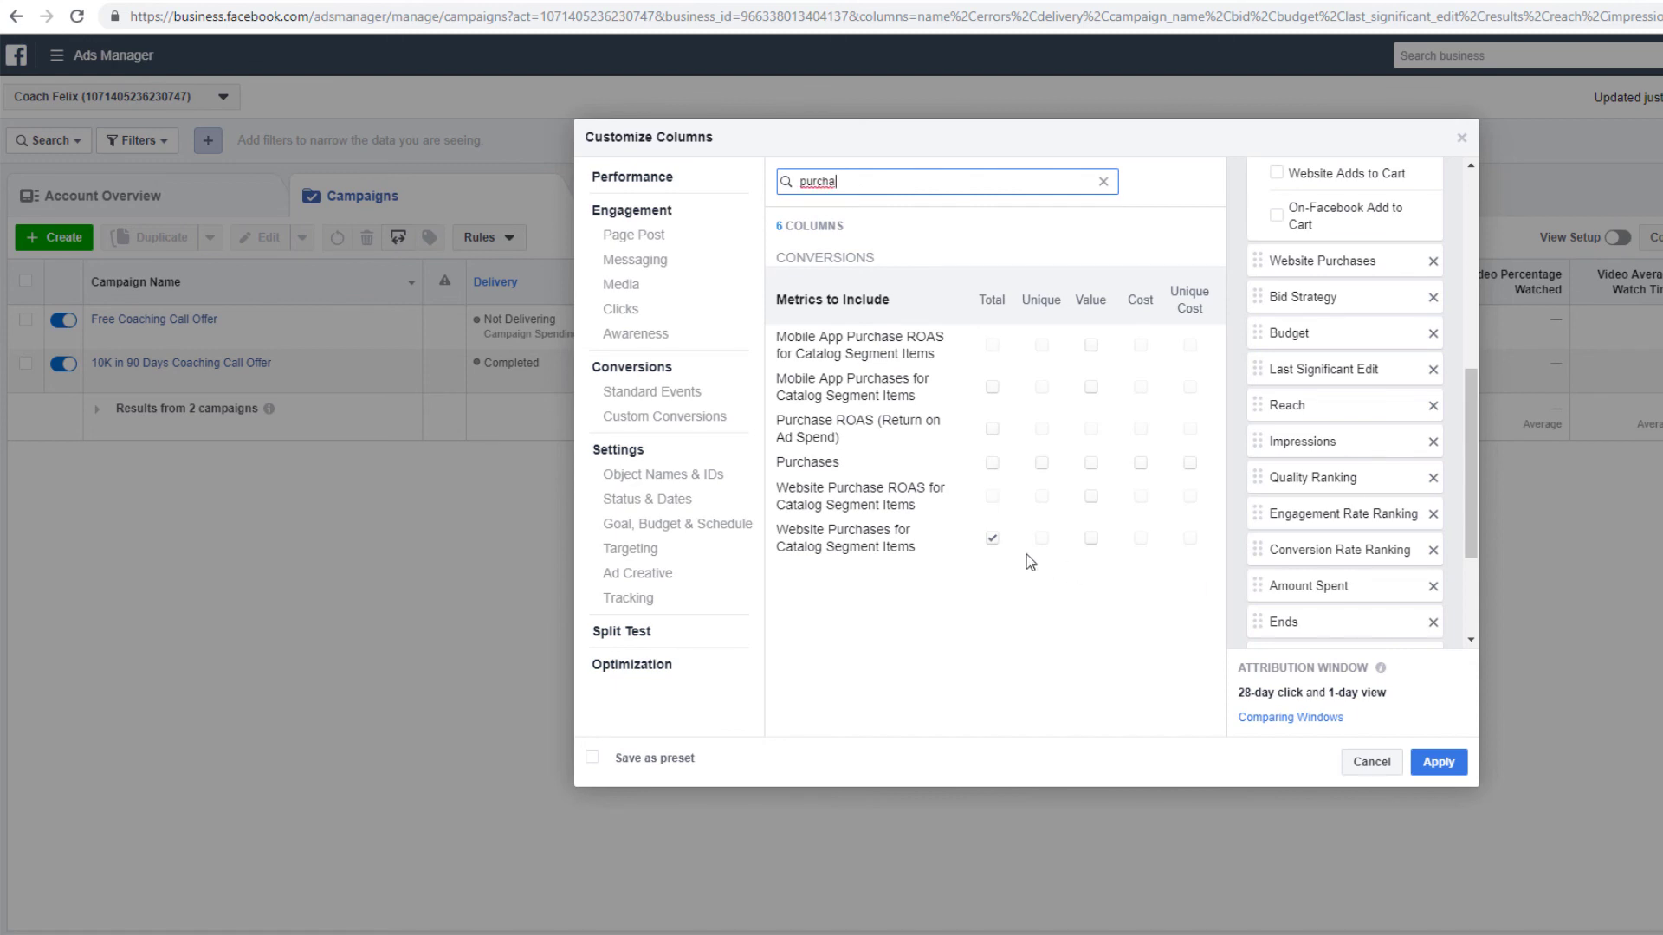
{"action": "left_click", "coordinate": [993, 539]}
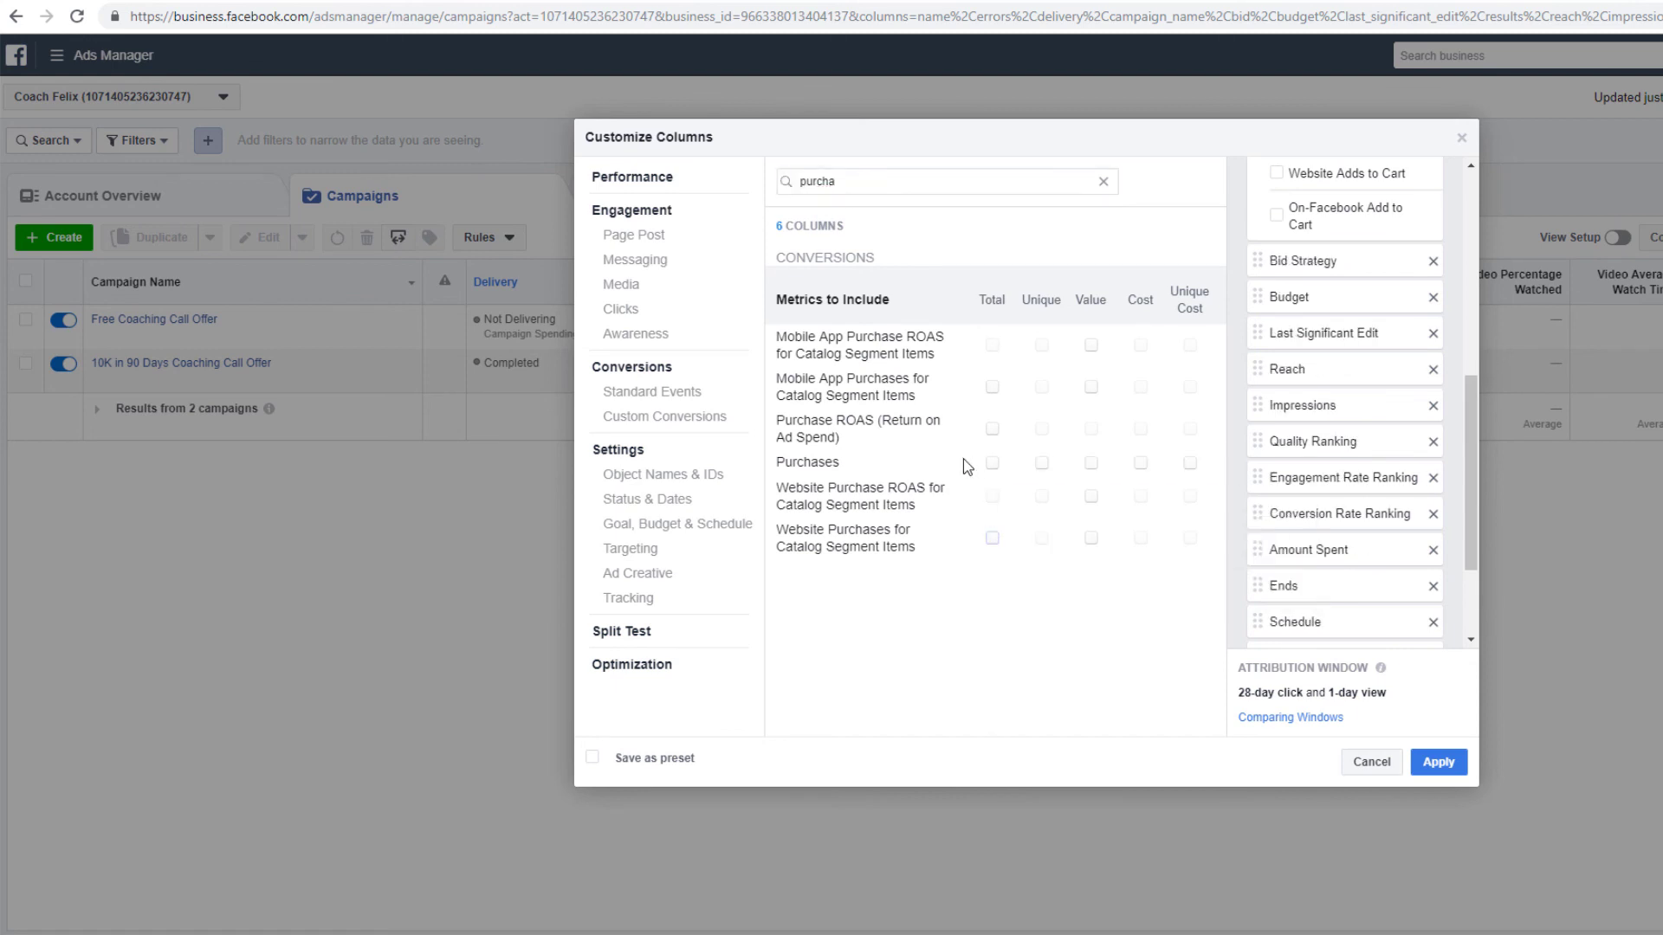
{"action": "left_click", "coordinate": [993, 463]}
{"action": "left_click", "coordinate": [1140, 463]}
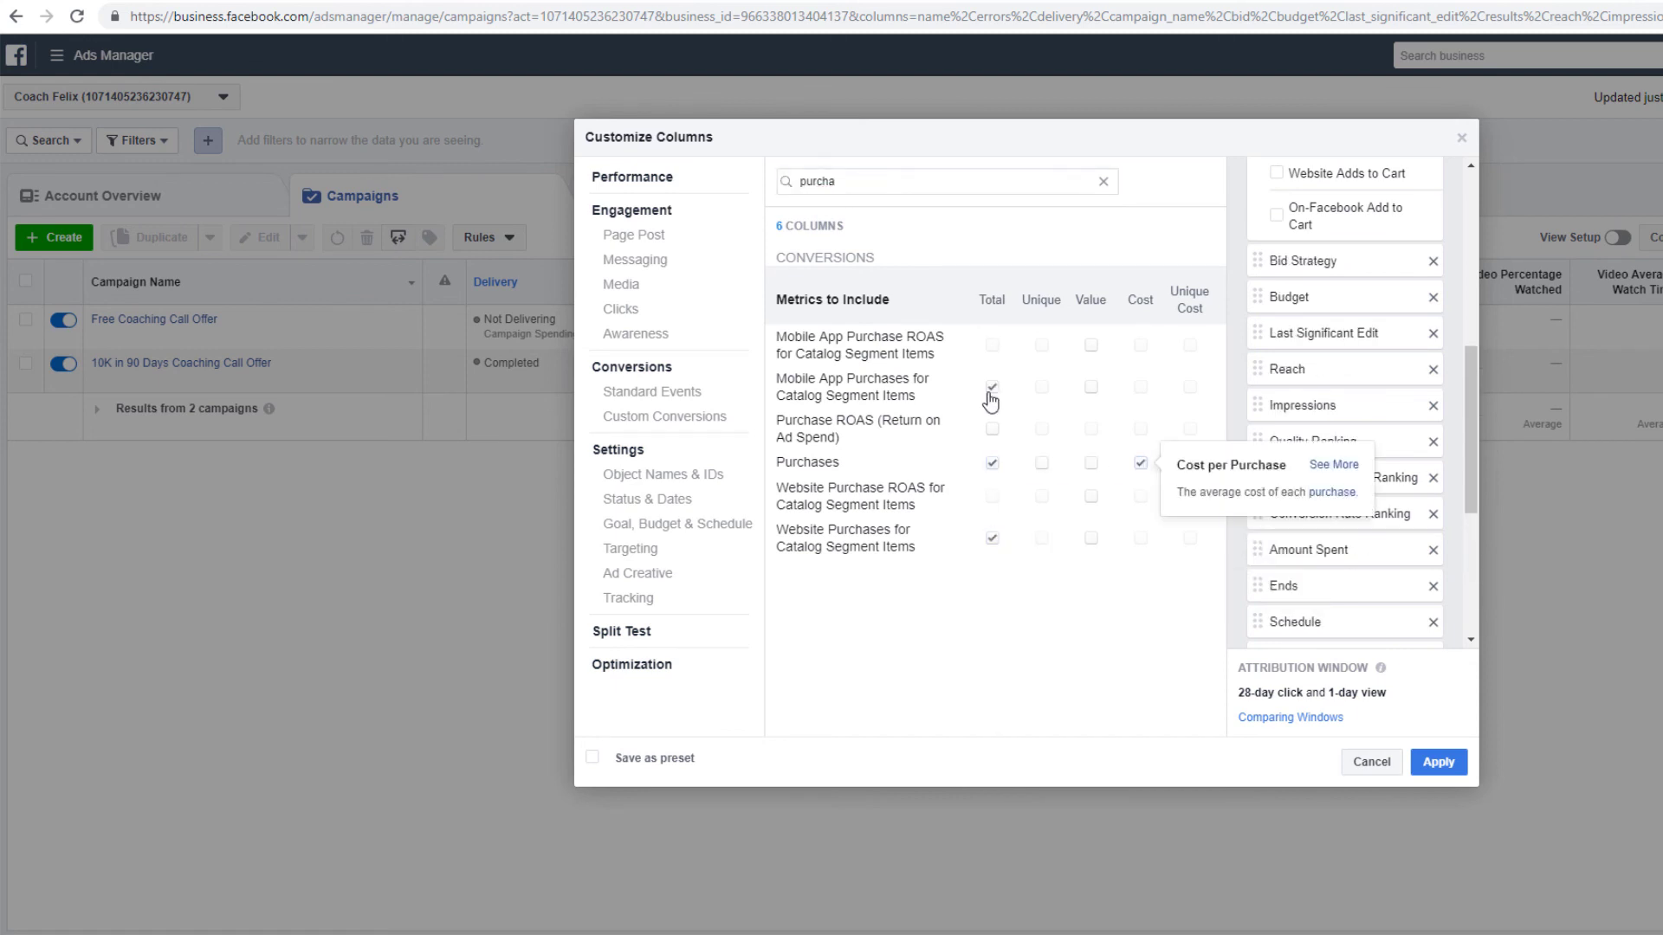
{"action": "left_click", "coordinate": [991, 389]}
{"action": "left_click", "coordinate": [992, 539]}
{"action": "scroll", "coordinate": [1362, 498], "scroll_direction": "down", "scroll_amount": 4}
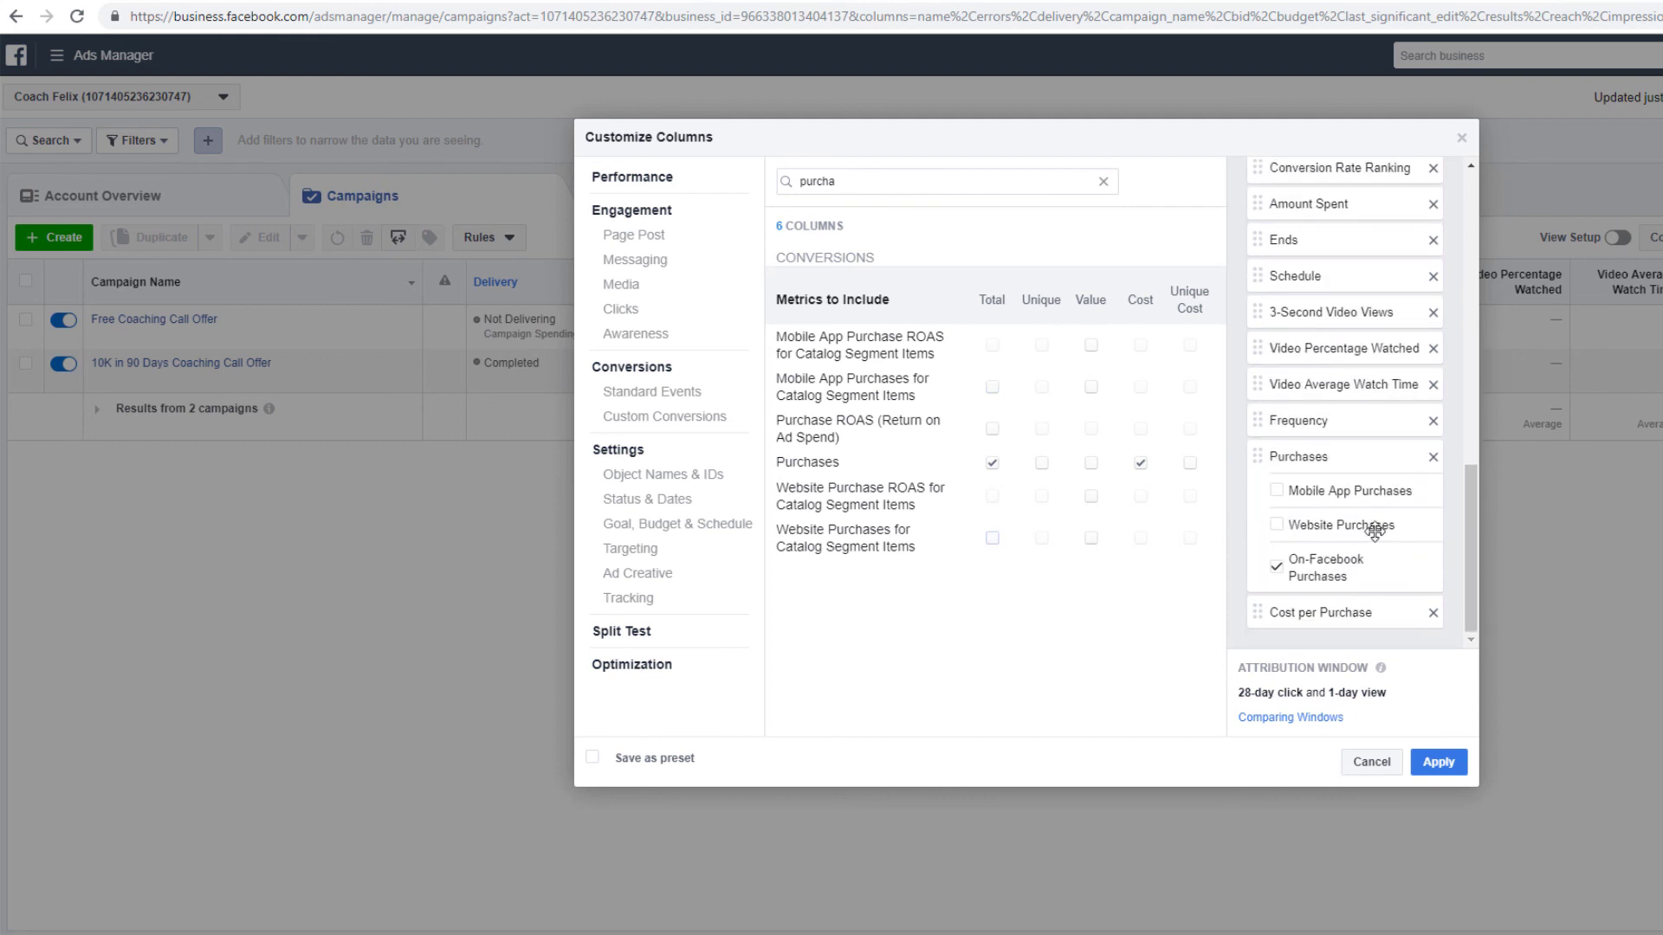
{"action": "left_click", "coordinate": [1276, 566]}
Step: Move the Purchases column up the selected columns list and place it directly after Adds to Cart
{"action": "mouse_move", "coordinate": [1351, 457]}
{"action": "left_mouse_down"}
{"action": "mouse_move", "coordinate": [1369, 171]}
{"action": "mouse_move", "coordinate": [1378, 459]}
{"action": "left_mouse_up"}
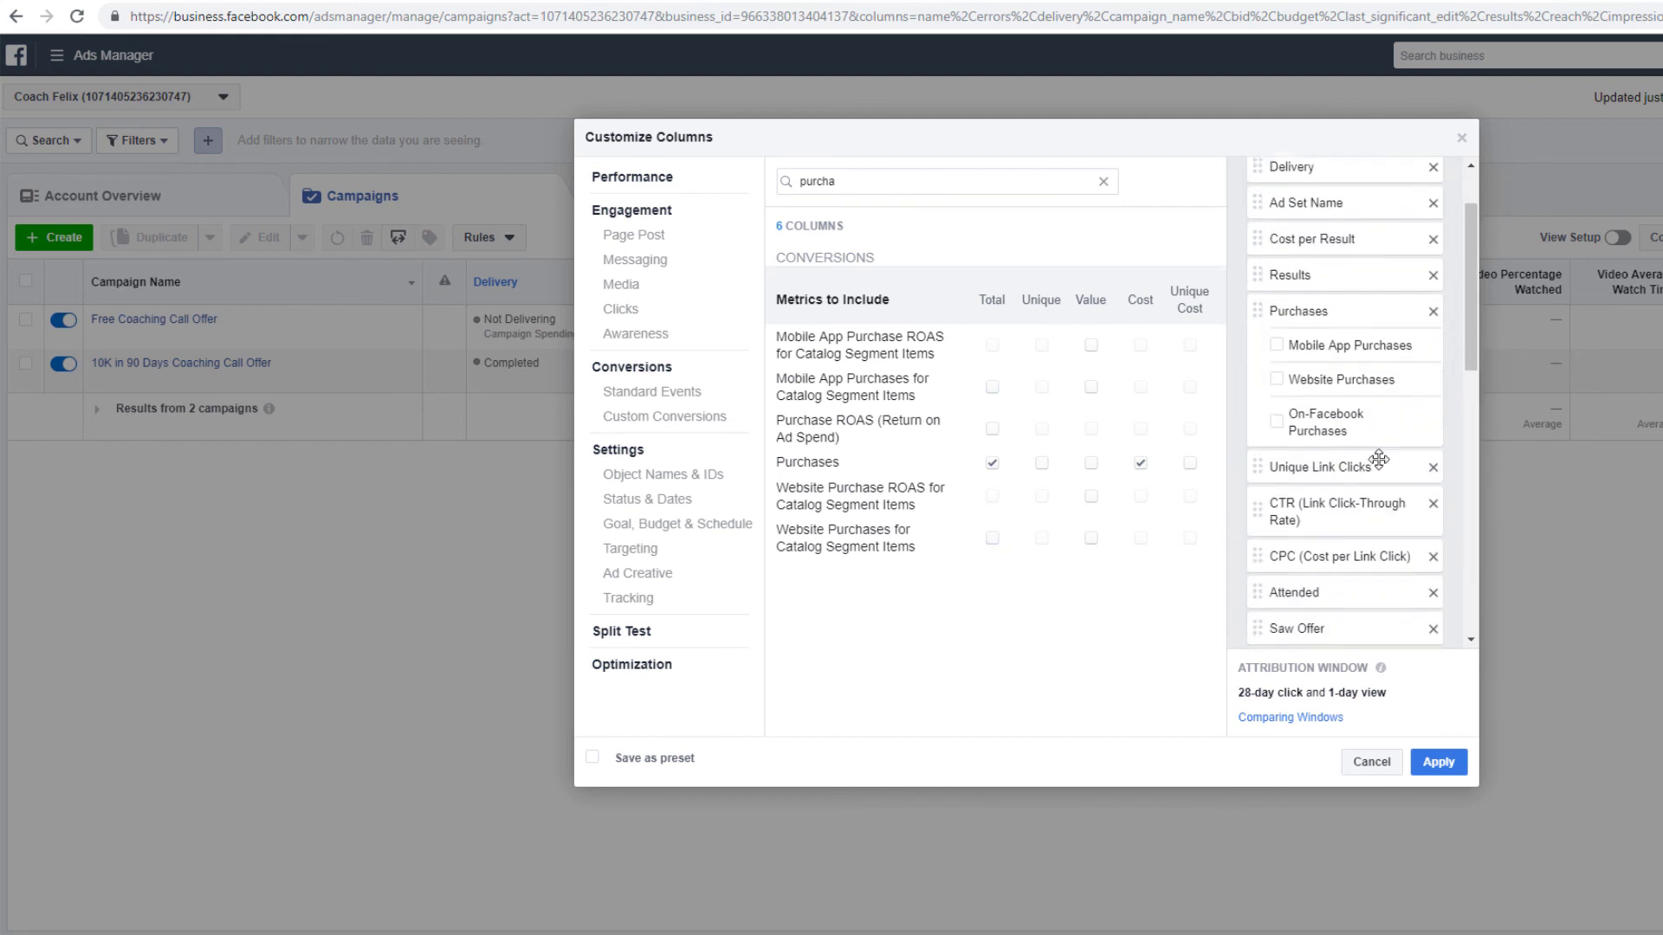
{"action": "scroll", "coordinate": [1343, 181], "scroll_direction": "down", "scroll_amount": 2}
{"action": "left_click_drag", "start_coordinate": [1343, 182], "coordinate": [1340, 437]}
{"action": "scroll", "coordinate": [1337, 260], "scroll_direction": "down", "scroll_amount": 4}
{"action": "scroll", "coordinate": [1336, 216], "scroll_direction": "up", "scroll_amount": 1}
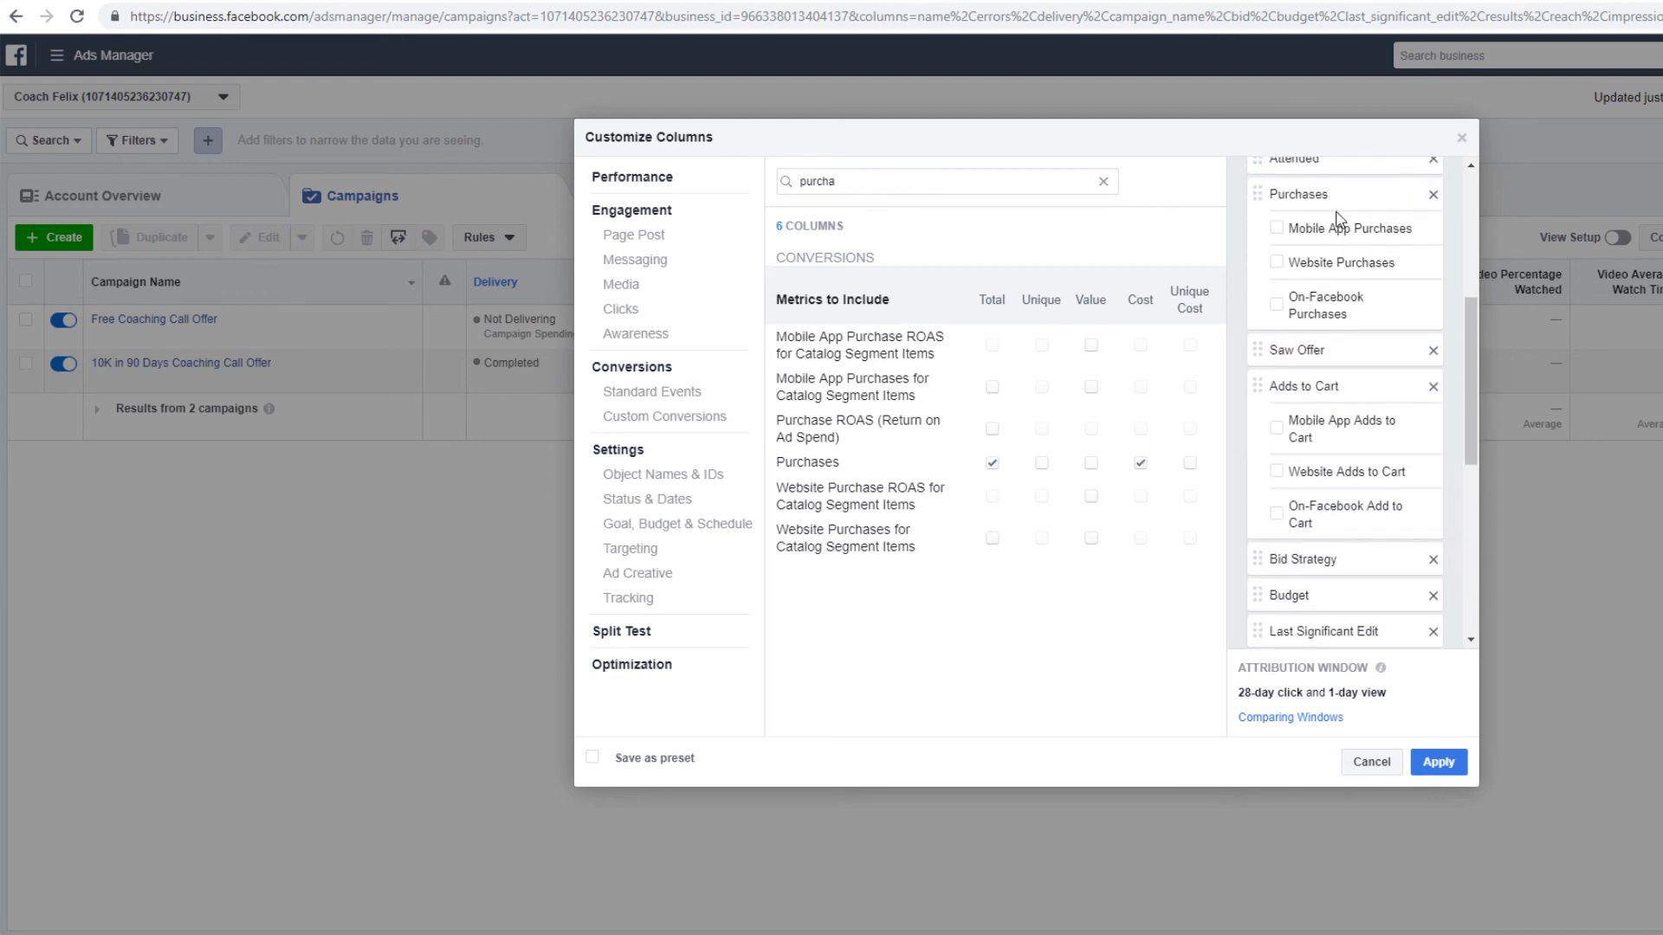
{"action": "left_click_drag", "start_coordinate": [1329, 193], "coordinate": [1344, 407]}
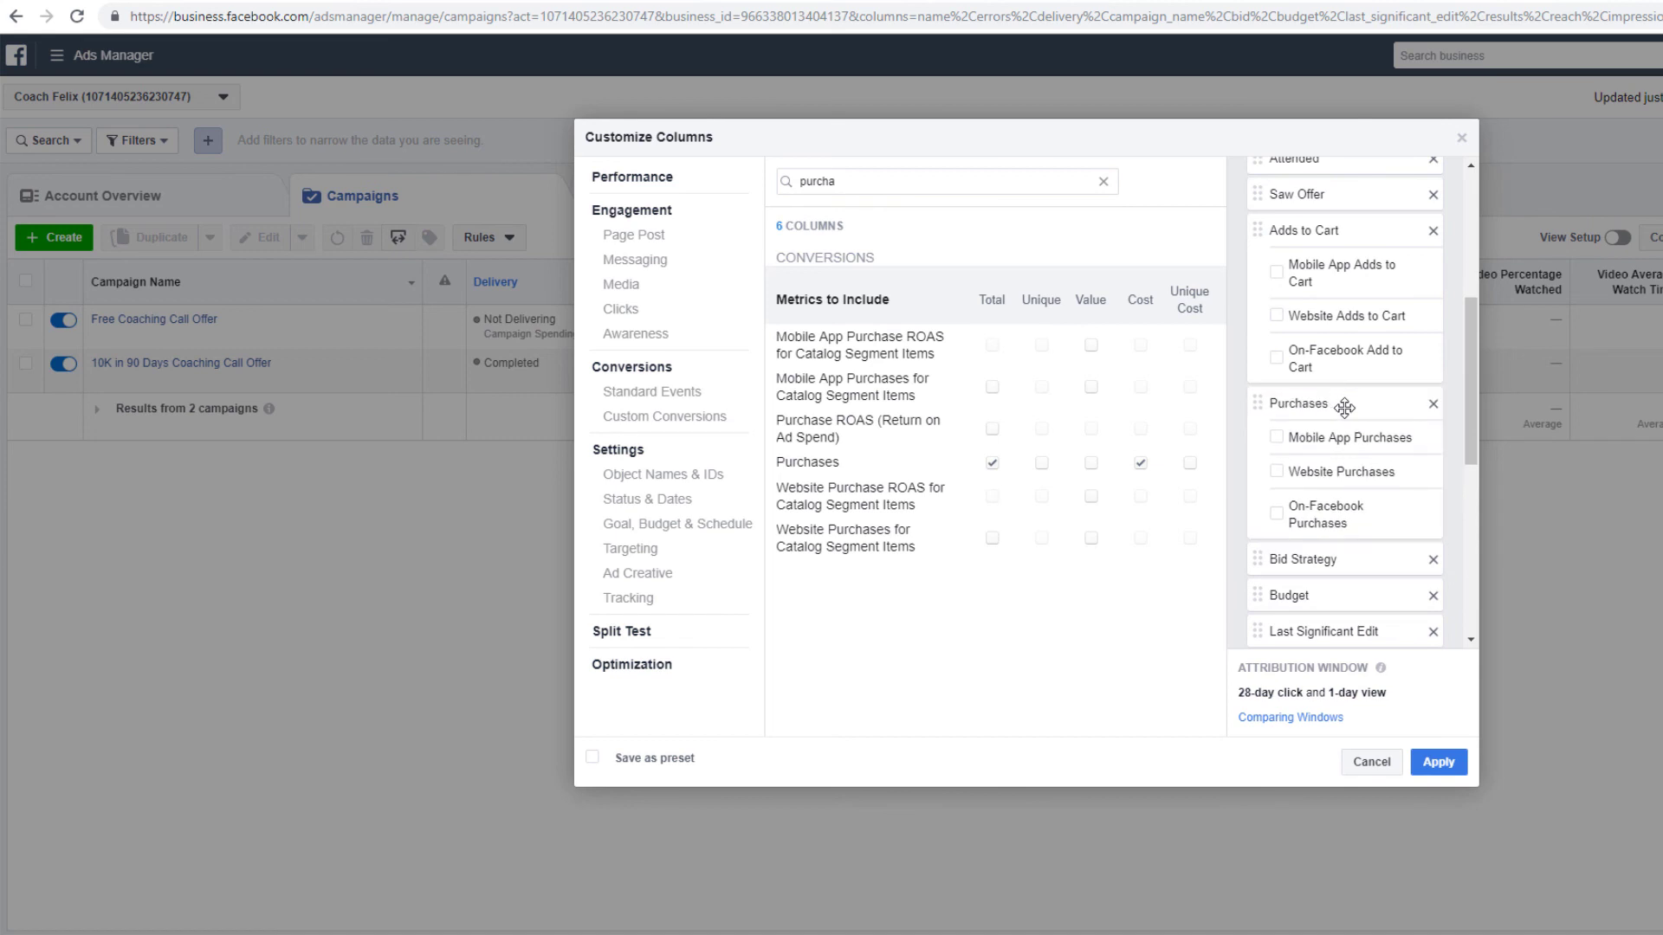
Step: Move the Cost per Purchase column up and place it directly after Purchases
{"action": "scroll", "coordinate": [1343, 418], "scroll_direction": "down", "scroll_amount": 5}
{"action": "left_click_drag", "start_coordinate": [1380, 612], "coordinate": [1389, 305]}
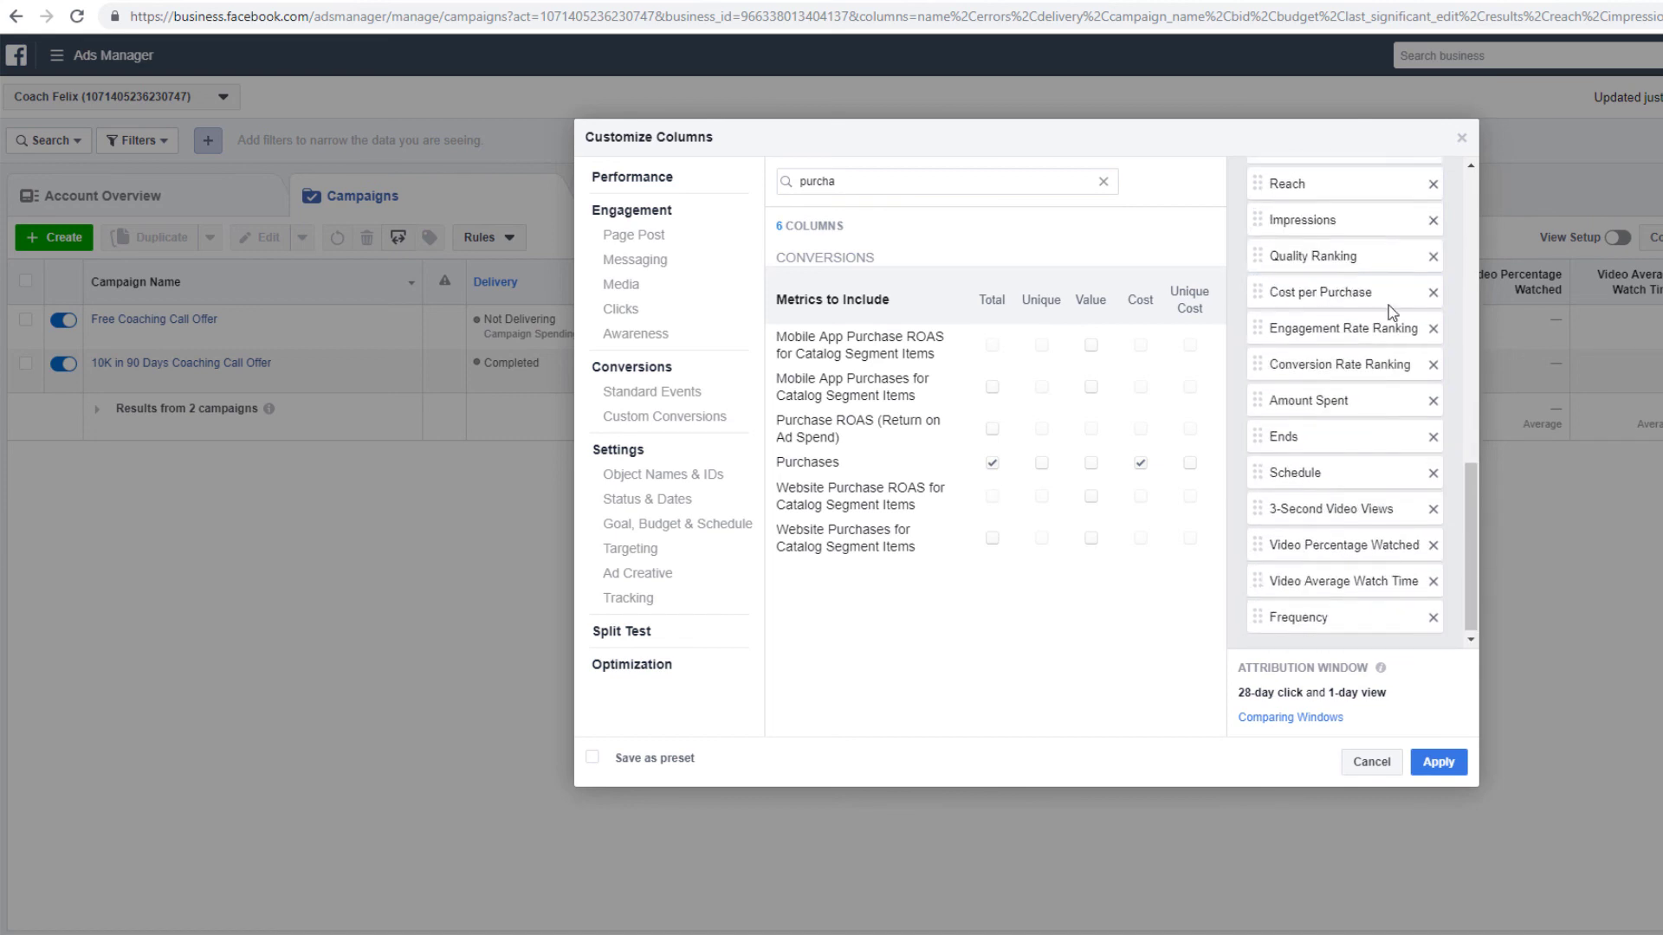
{"action": "scroll", "coordinate": [1351, 433], "scroll_direction": "up", "scroll_amount": 3}
{"action": "left_click_drag", "start_coordinate": [1337, 475], "coordinate": [1338, 260]}
{"action": "scroll", "coordinate": [1350, 347], "scroll_direction": "up", "scroll_amount": 3}
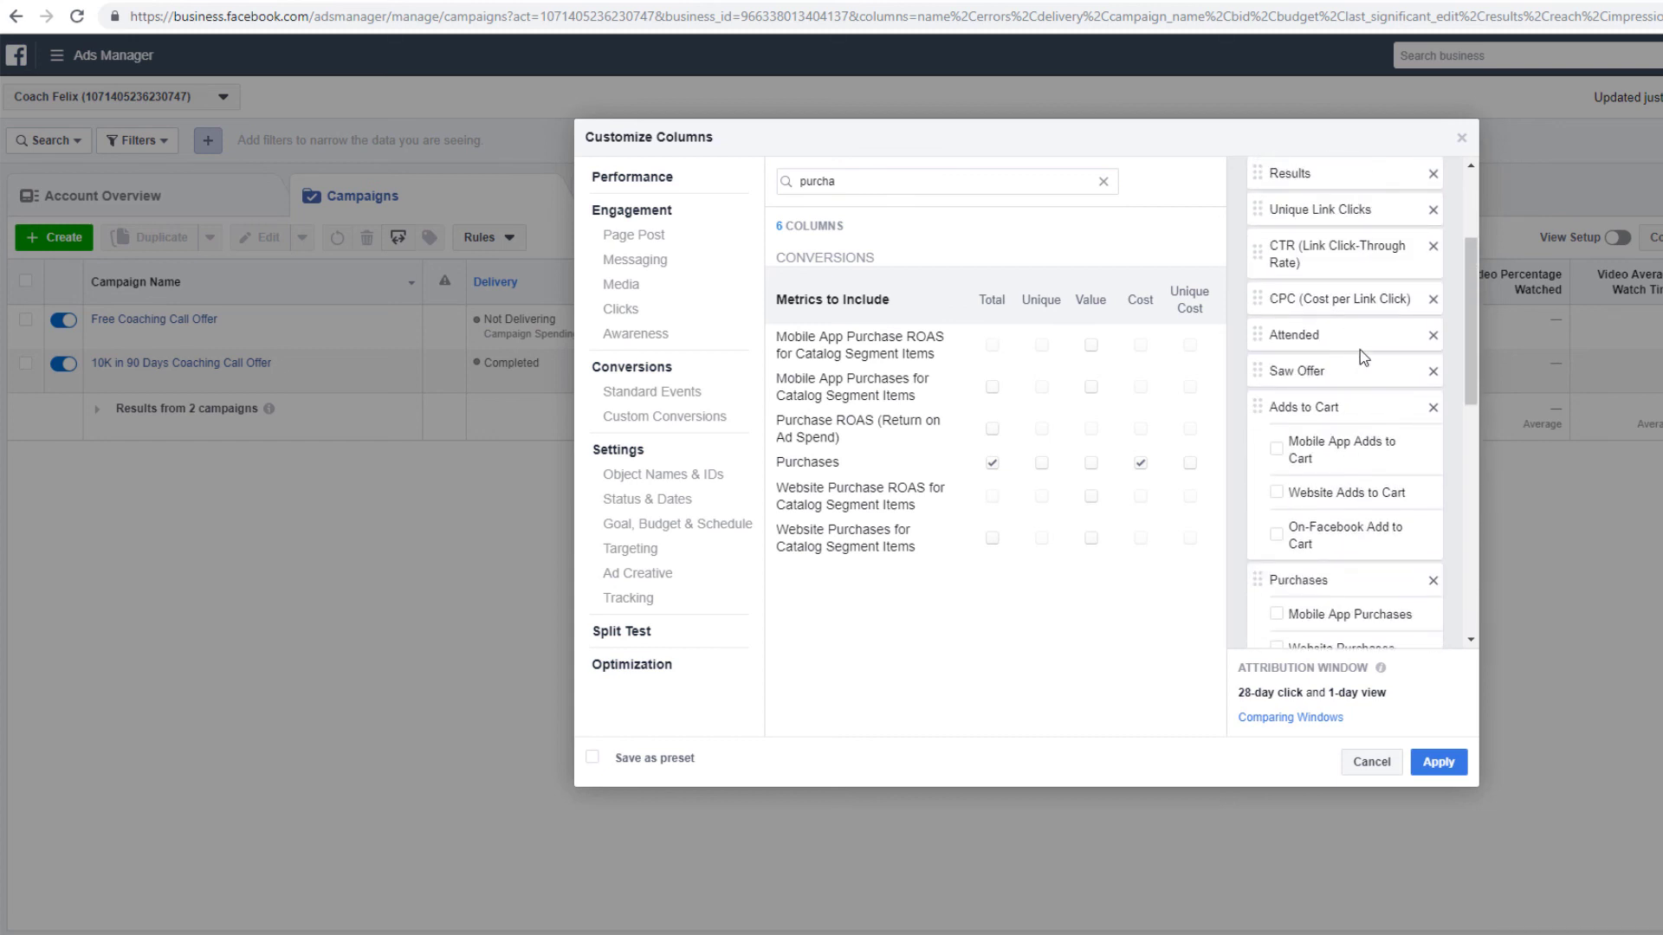
Step: Add the CPM (Cost per 1,000 Impressions) column and place it directly after CPC (Cost per Link Click)
{"action": "double_click", "coordinate": [860, 181]}
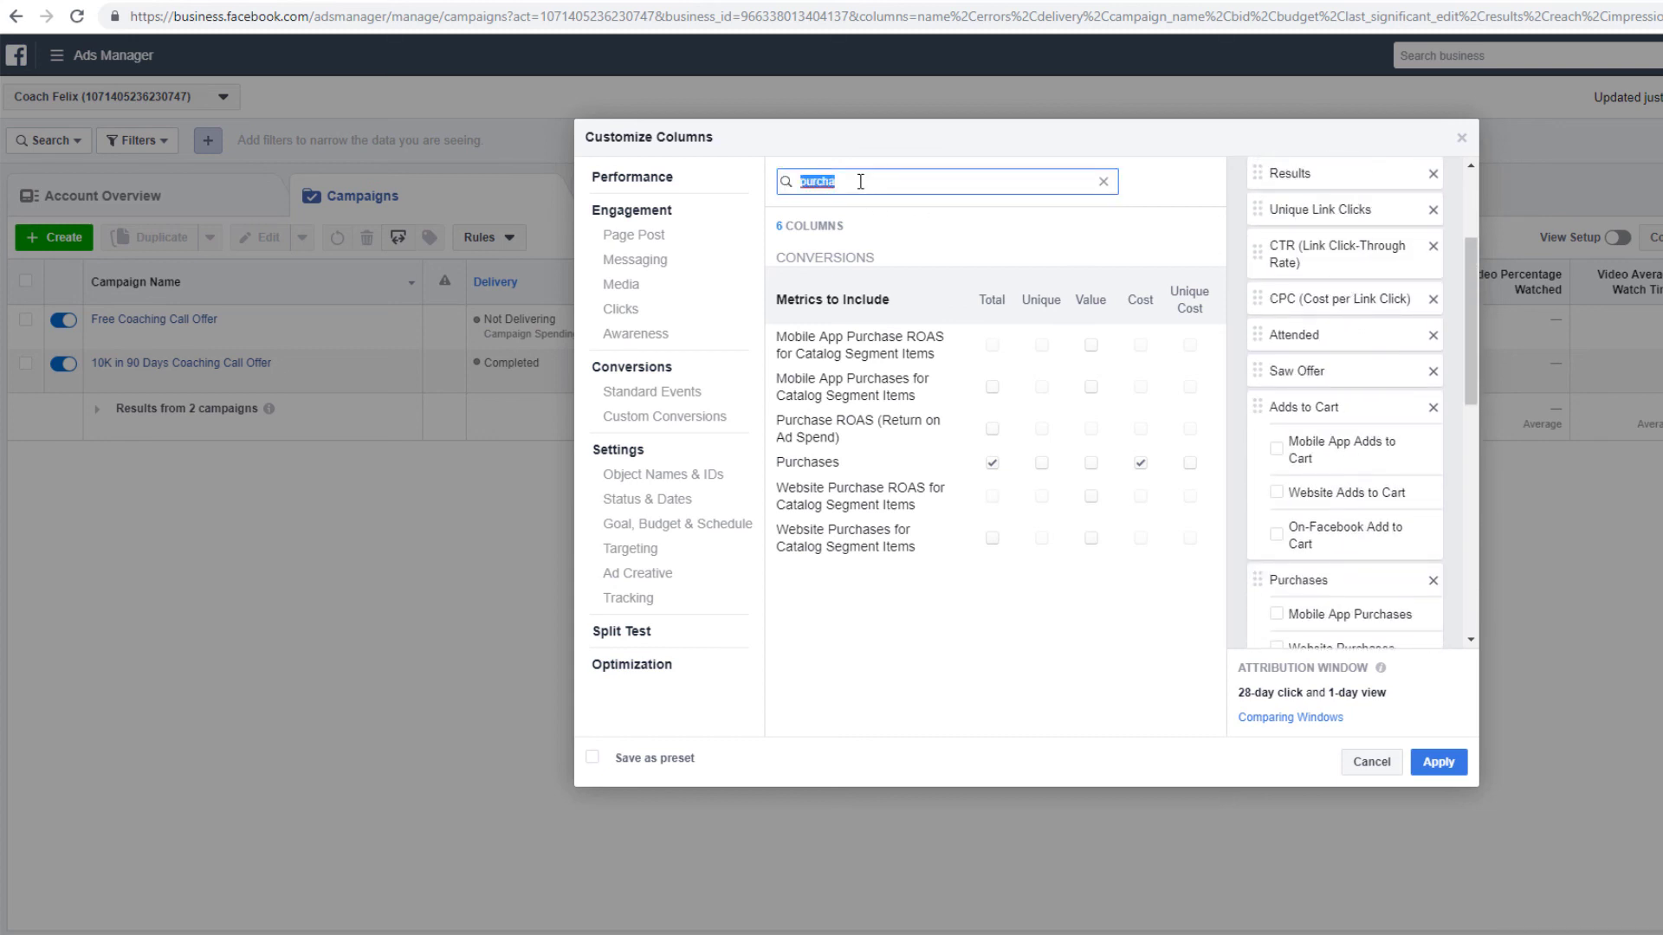
{"action": "type", "text": "cpmi"}
{"action": "key", "text": "BackSpace"}
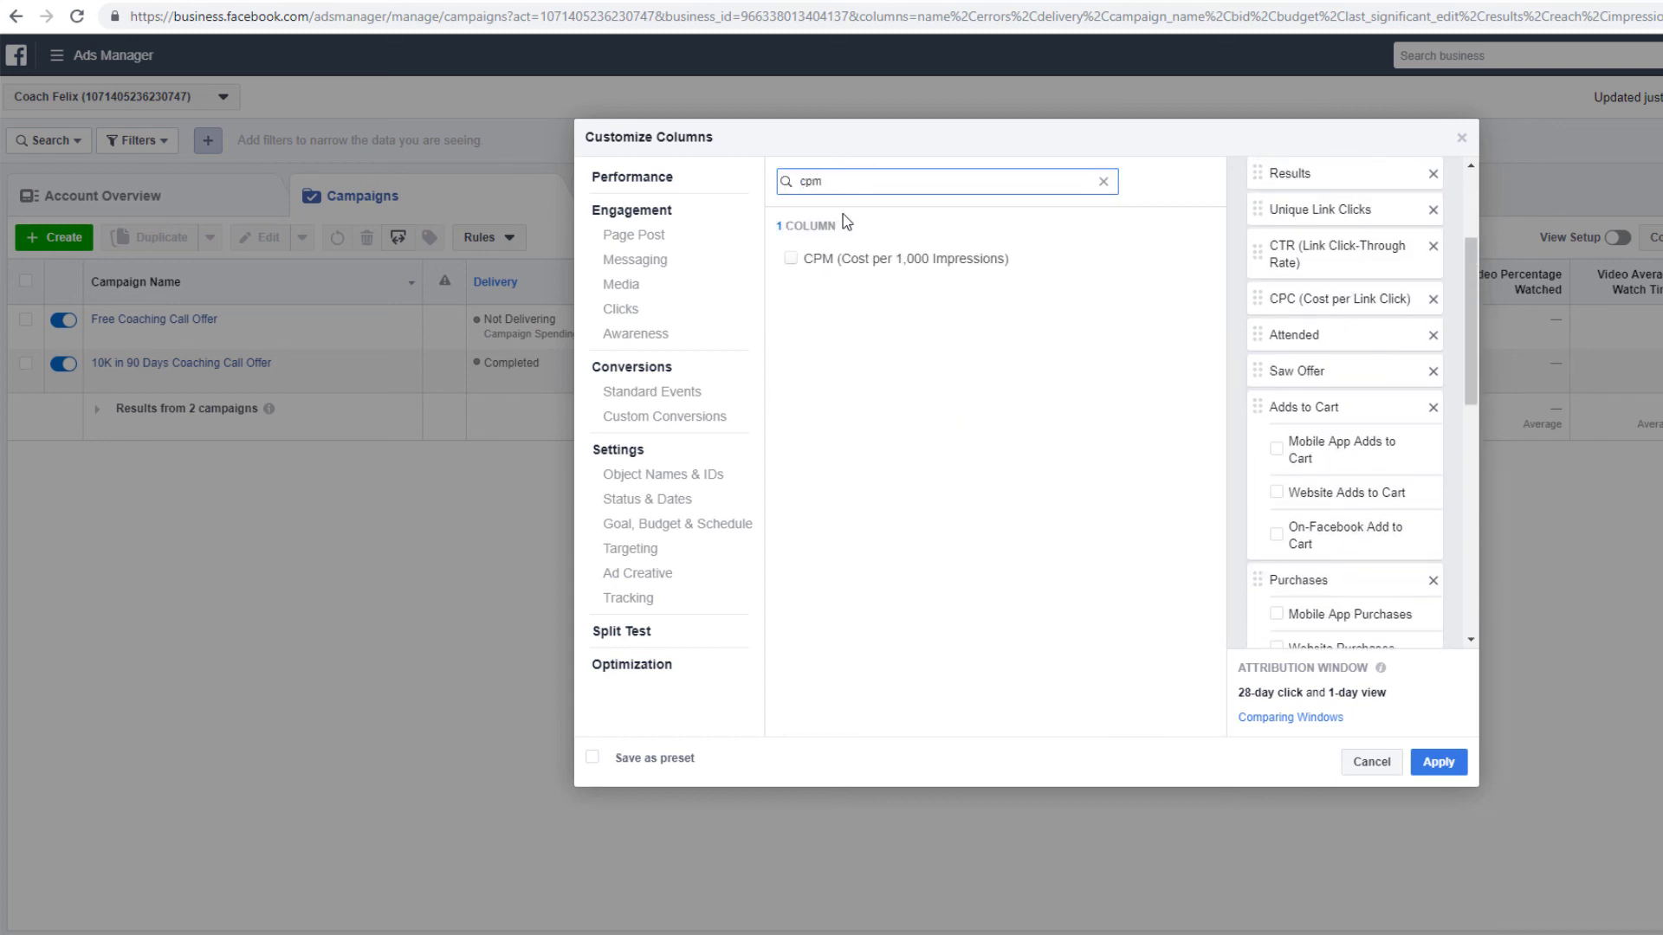
{"action": "left_click", "coordinate": [860, 255]}
{"action": "scroll", "coordinate": [1351, 416], "scroll_direction": "down", "scroll_amount": 10}
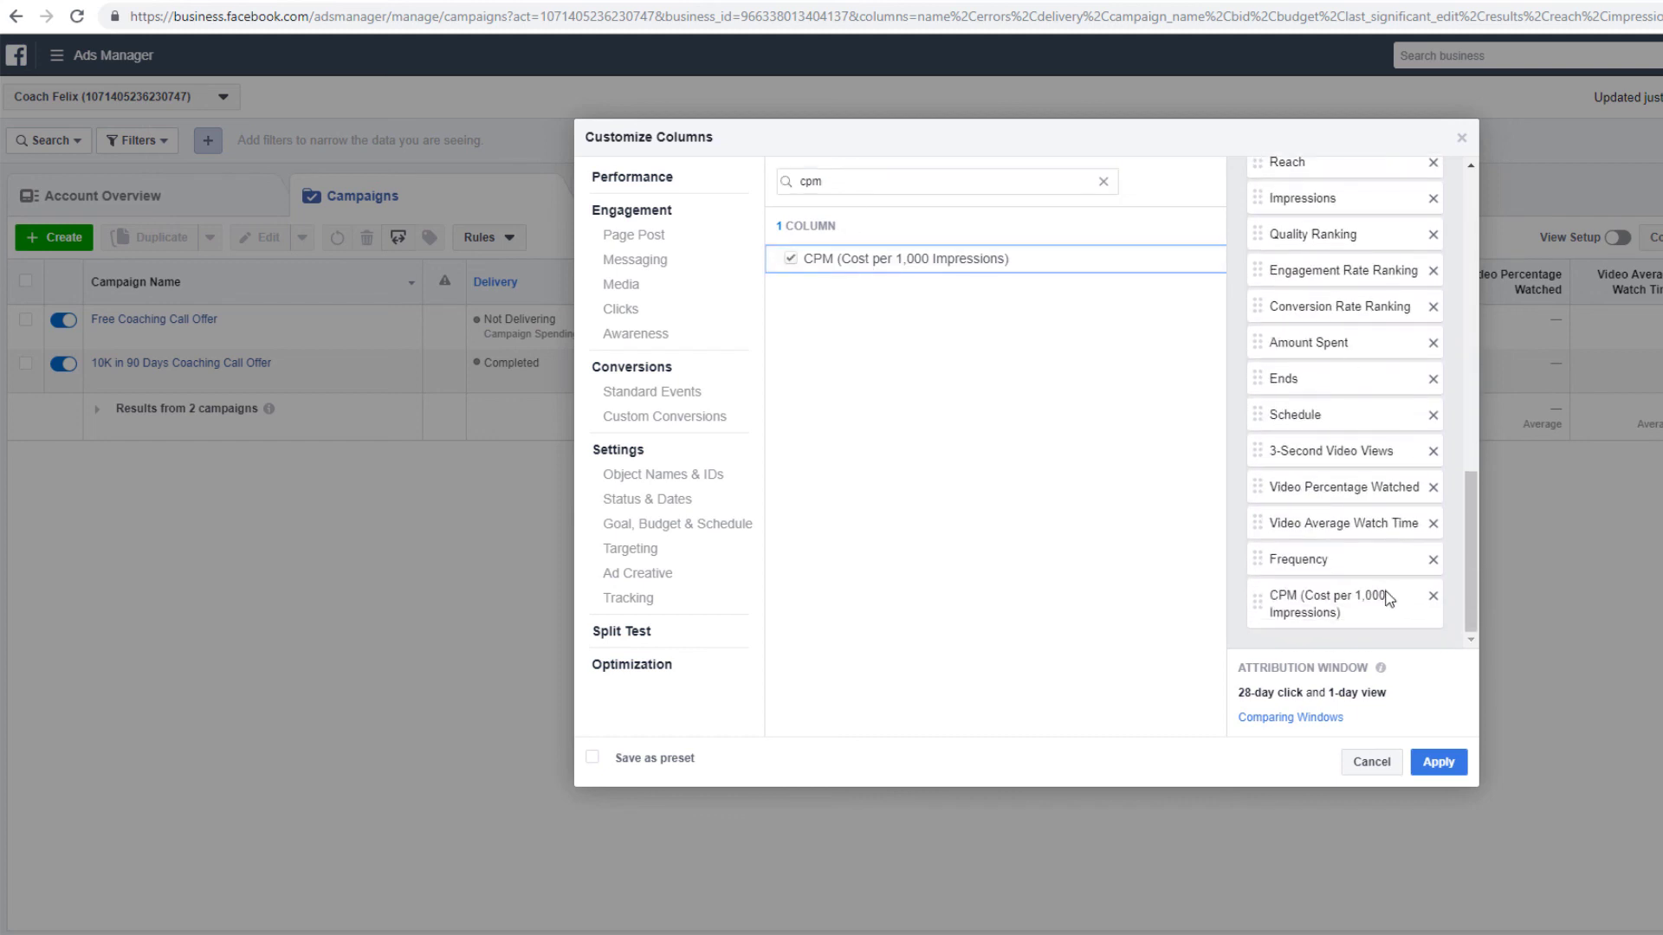
{"action": "left_click_drag", "start_coordinate": [1375, 599], "coordinate": [1388, 539]}
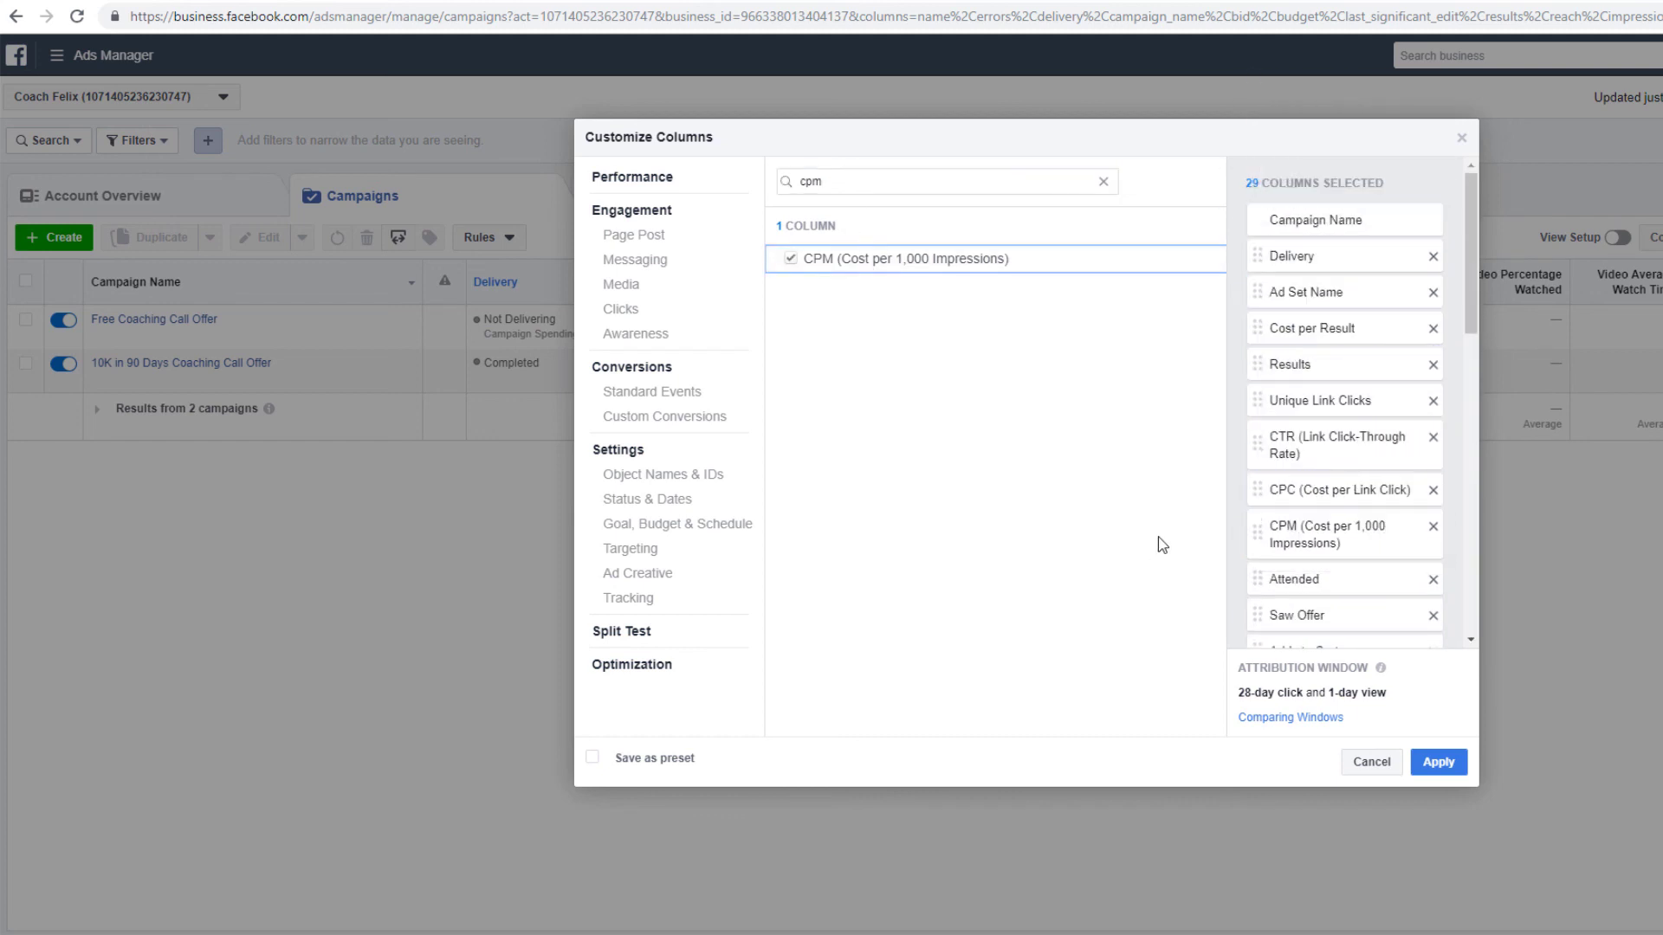
Step: Choose to save the column selection as a preset and apply the customized columns to the campaigns table
{"action": "left_click", "coordinate": [642, 758]}
{"action": "left_click", "coordinate": [732, 763]}
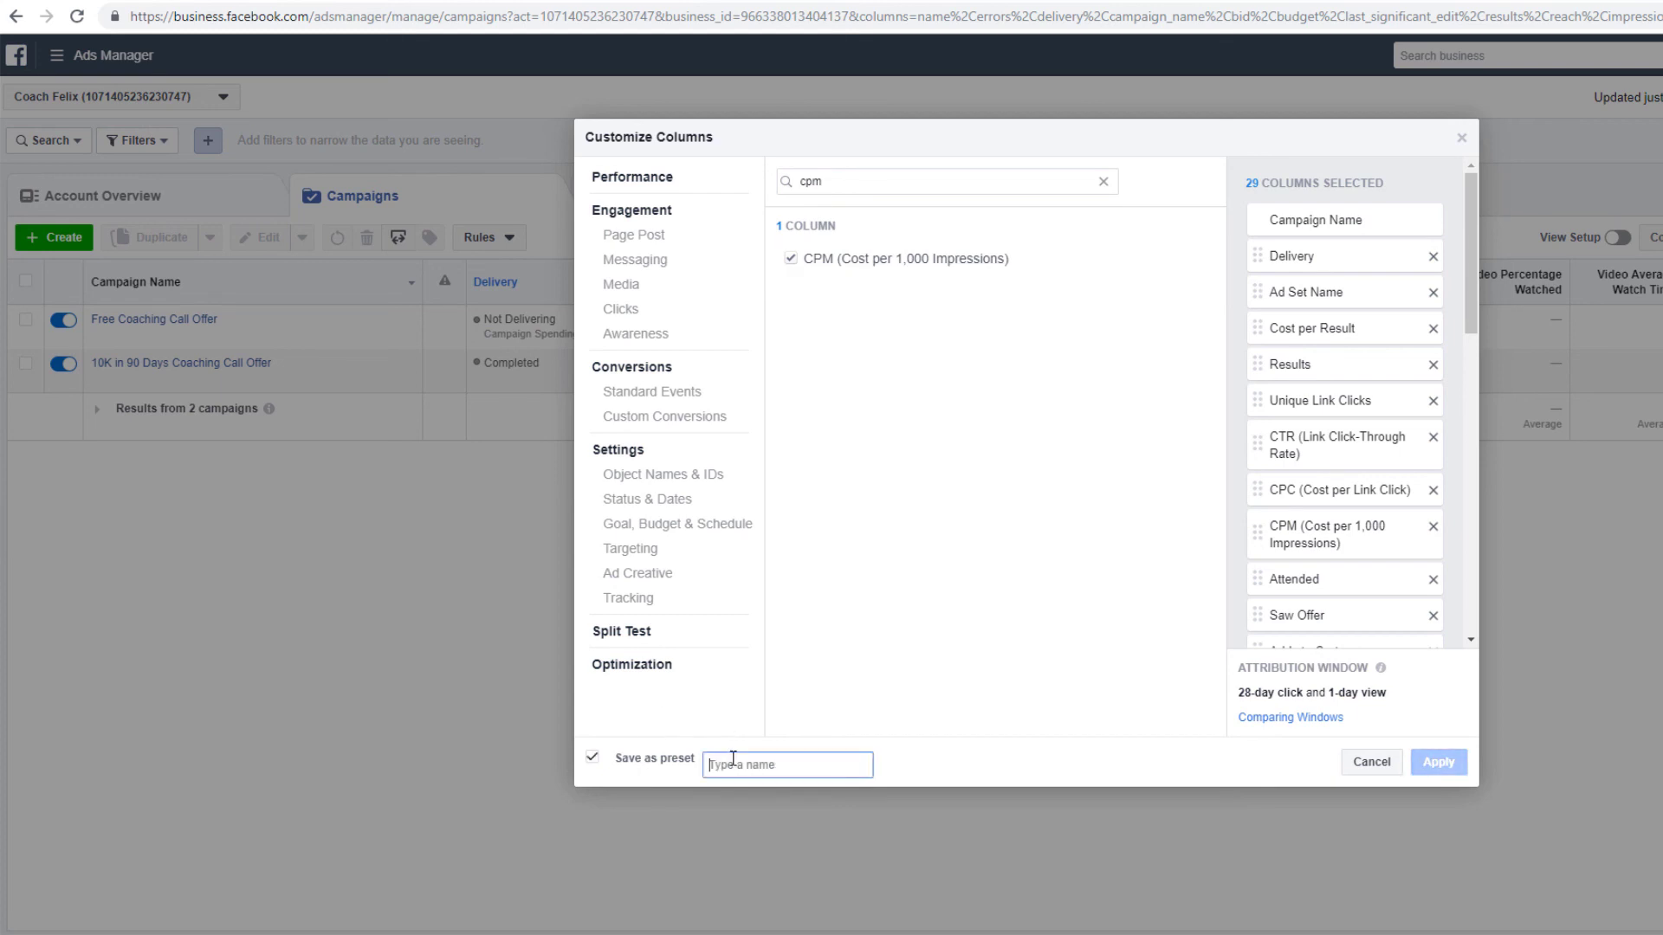
{"action": "left_click", "coordinate": [1429, 764]}
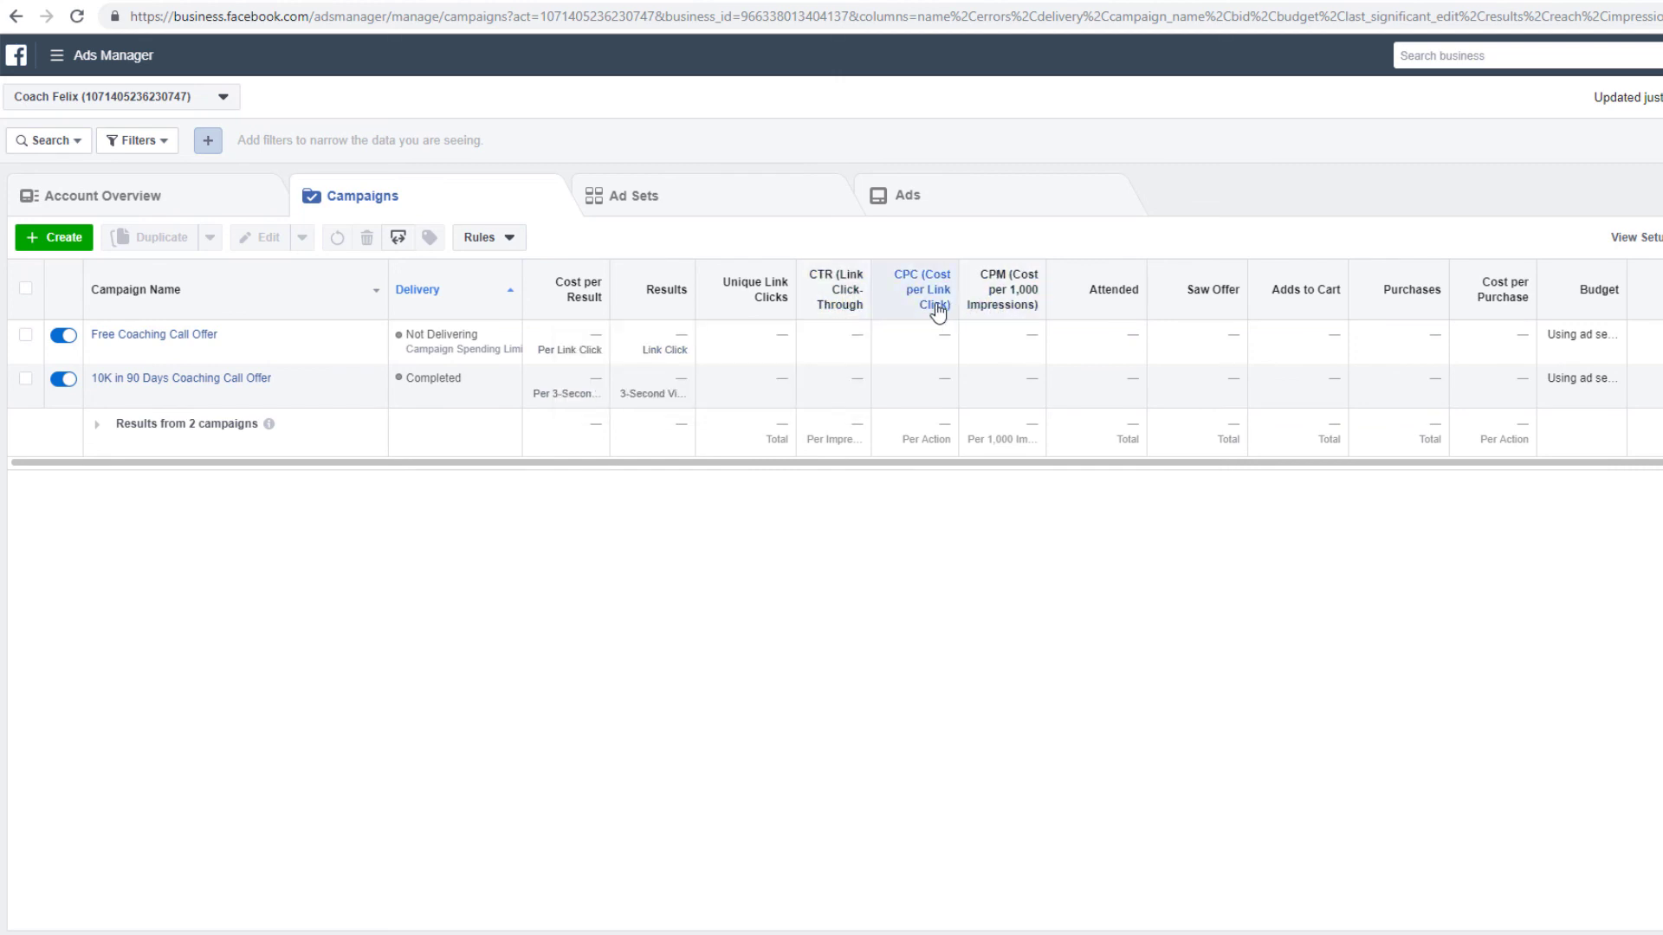
Step: Switch from Google Tag Manager back to the Ads Manager campaigns table to review the customized columns
{"action": "mouse_move", "coordinate": [1233, 293]}
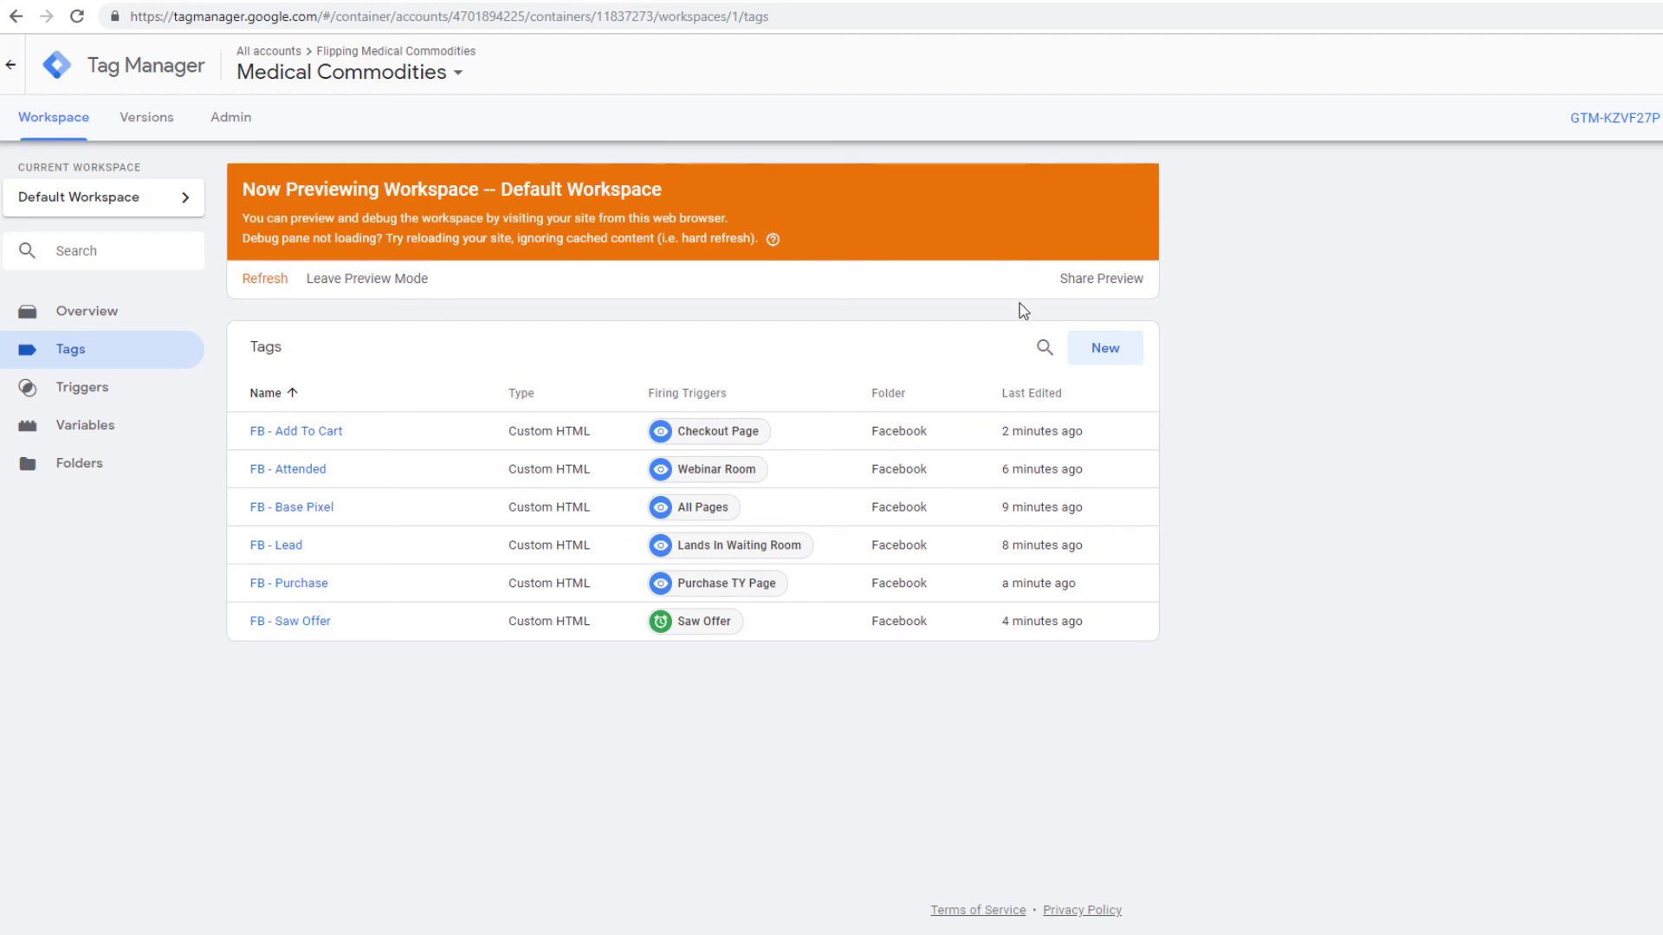
{"action": "key", "text": "ctrl+Tab"}
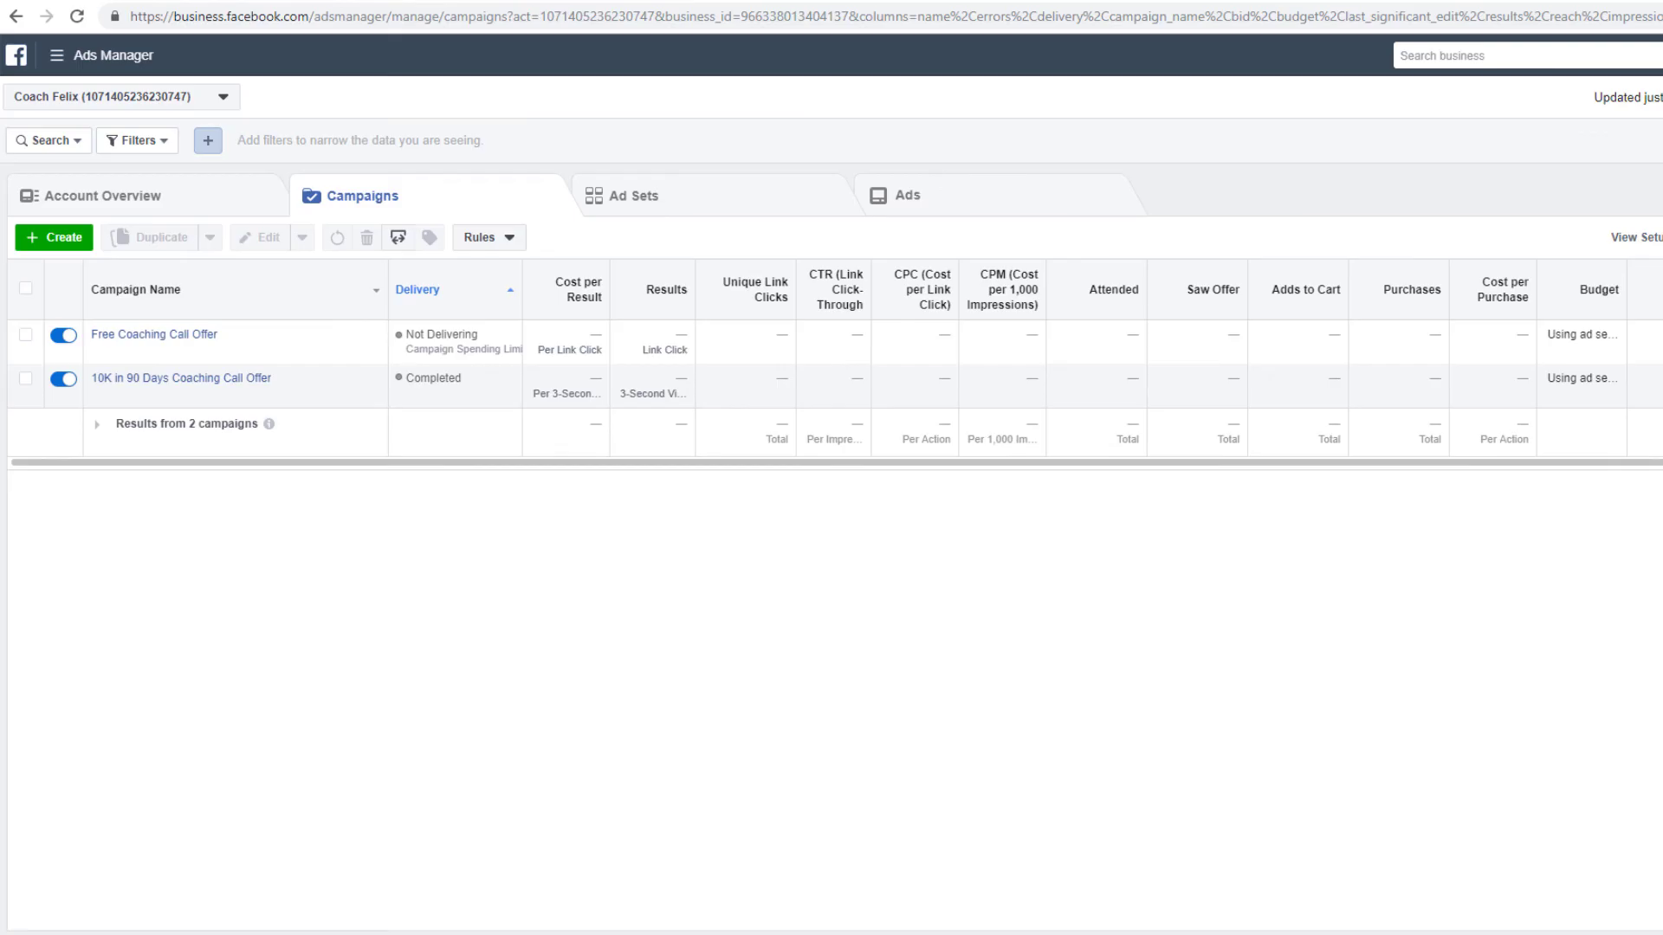